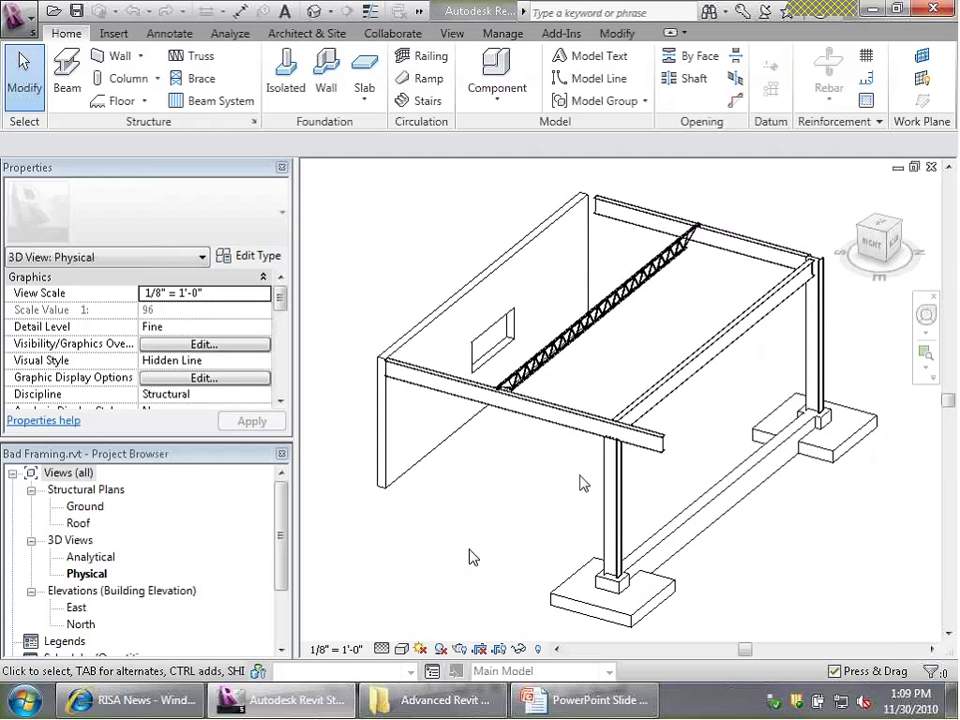
Examine the 3D physical model's wall, roof beams, bar joist, columns and footings for framing problems.
shift+middle_drag(472, 557, 461, 476)
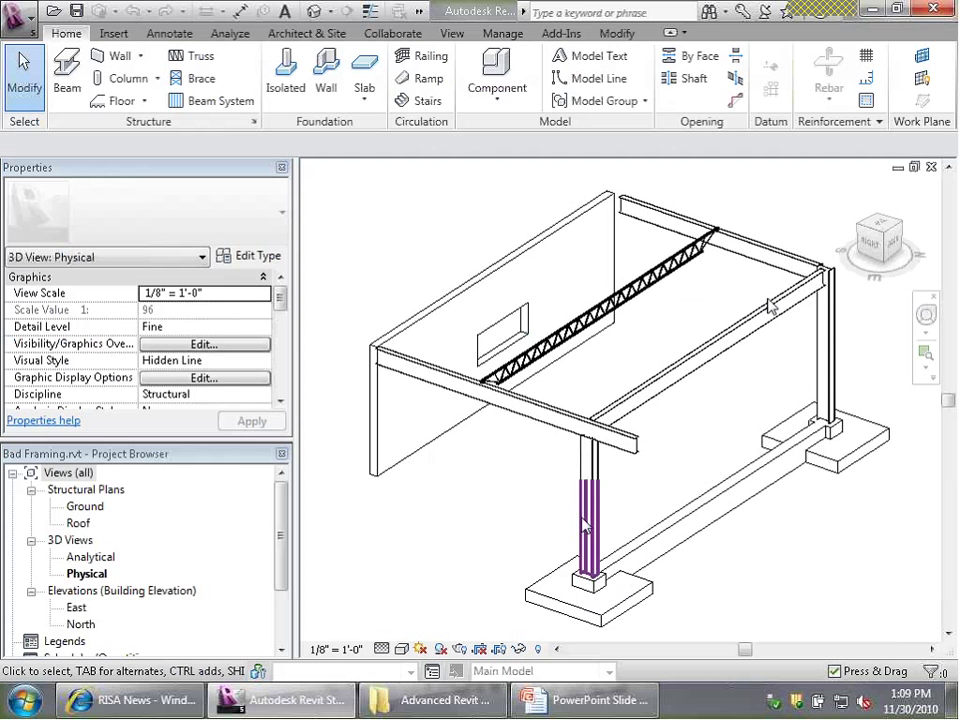
click(608, 232)
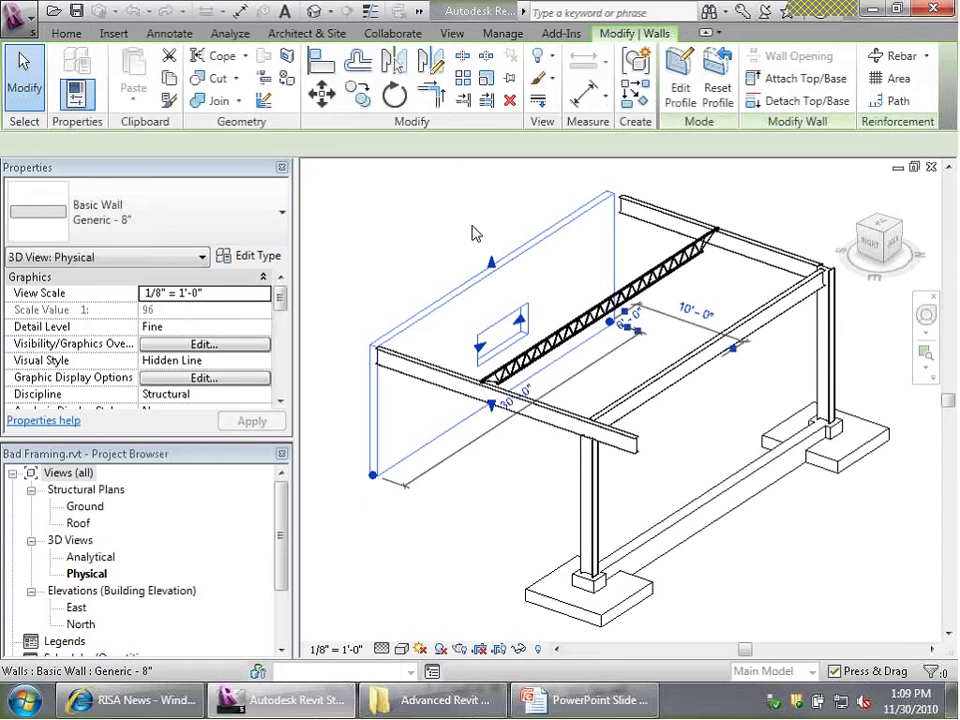
click(476, 234)
click(718, 232)
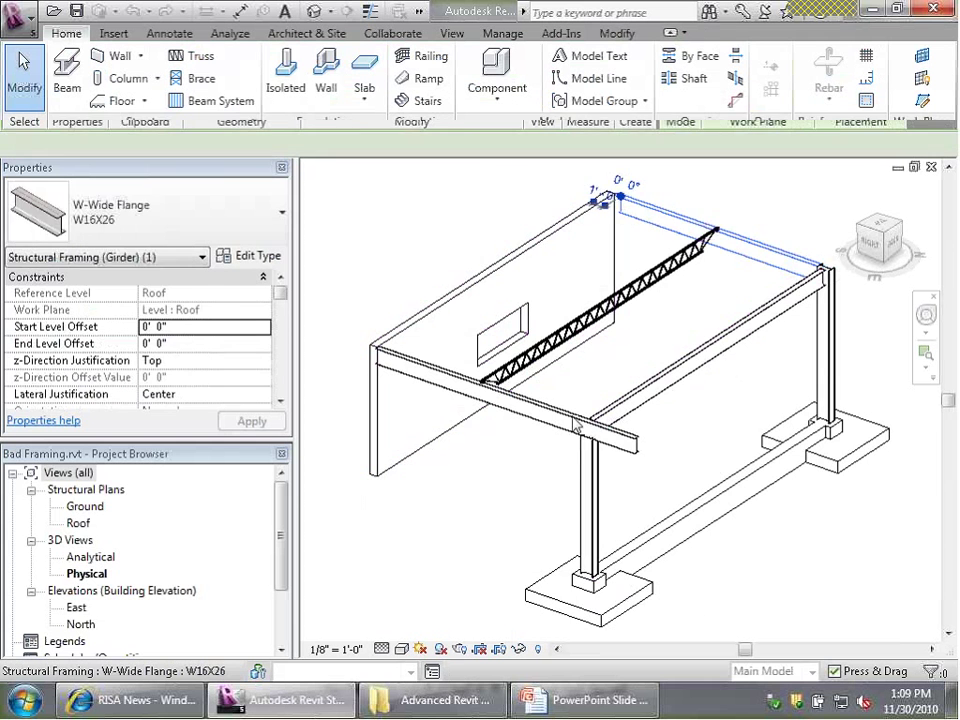
key(Escape)
scroll(575, 428, up, 5)
scroll(591, 321, down, 4)
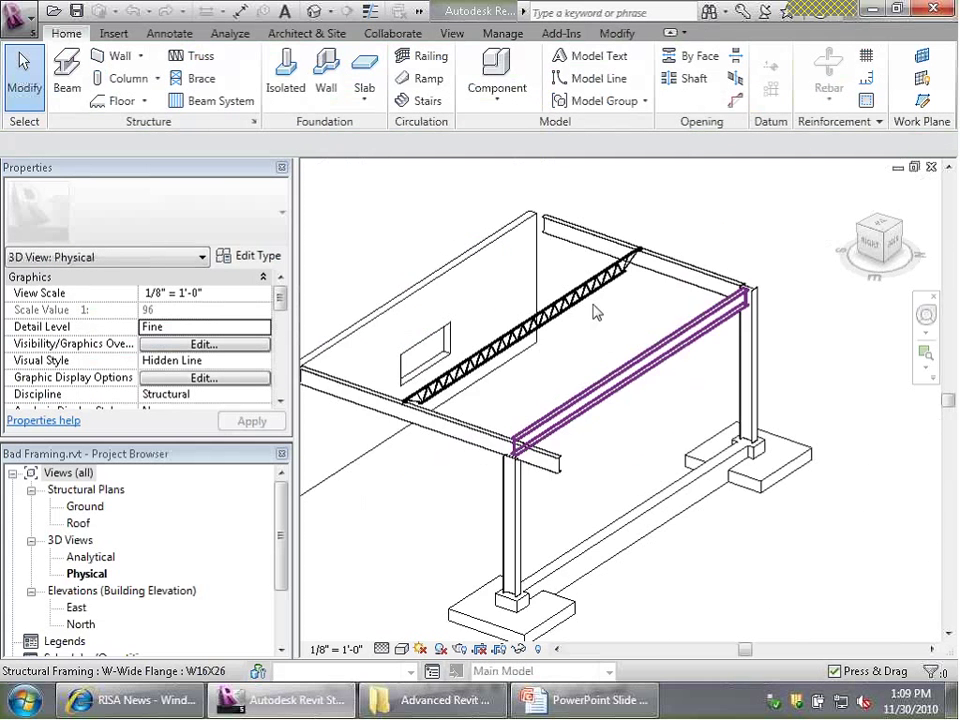
scroll(645, 272, up, 4)
scroll(630, 285, up, 2)
scroll(656, 223, down, 5)
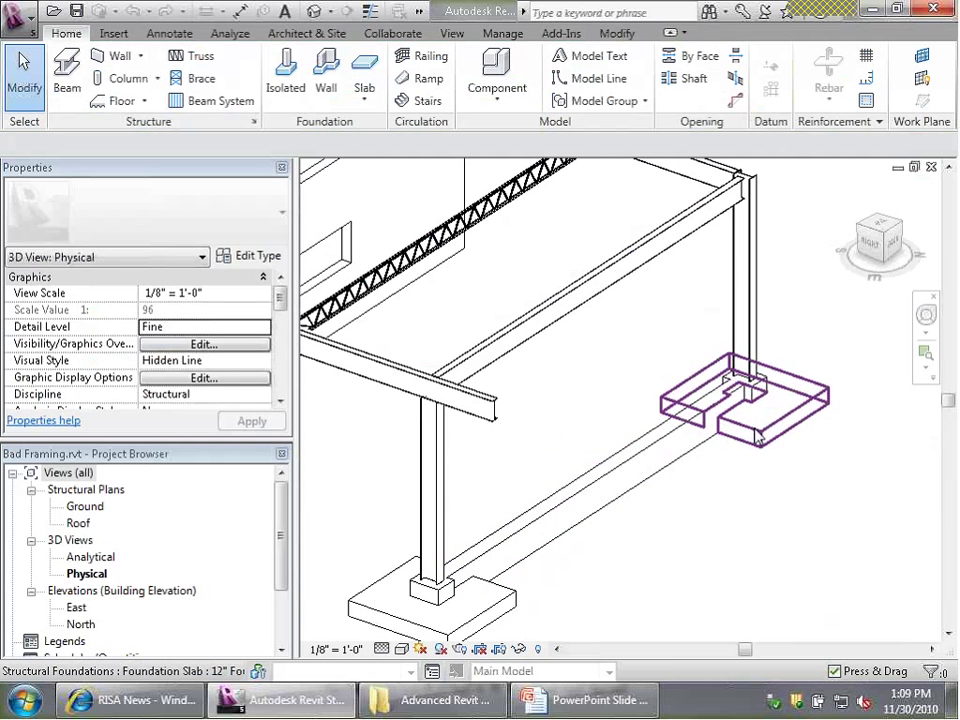
scroll(840, 403, down, 3)
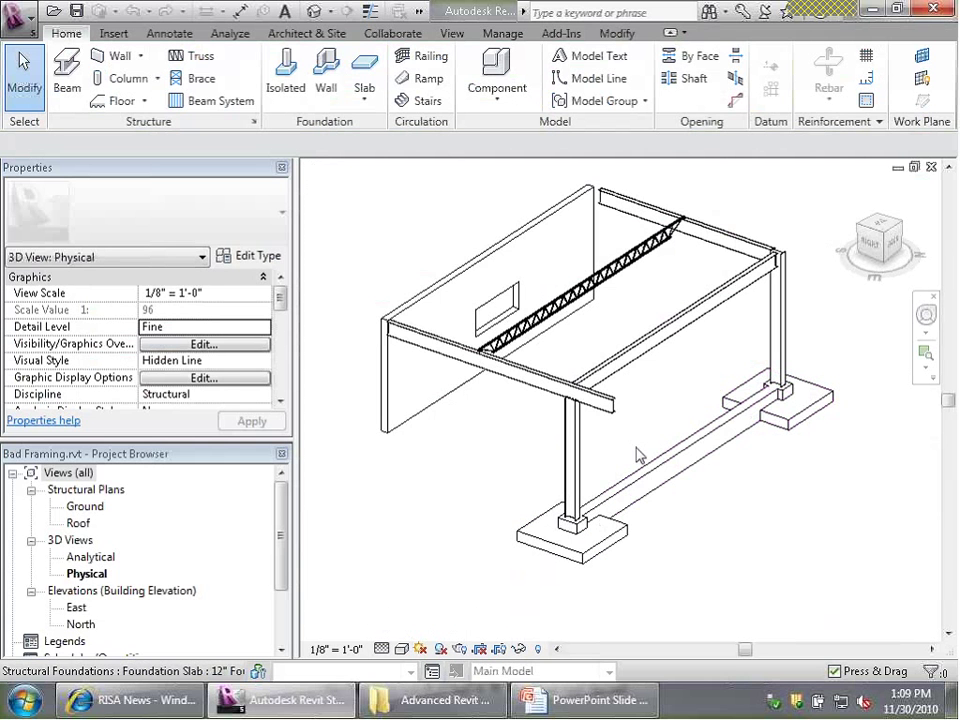
Inspect the gap between the 8" generic wall's far end and the adjacent roof beam.
shift+middle_drag(640, 455, 567, 147)
scroll(567, 150, up, 4)
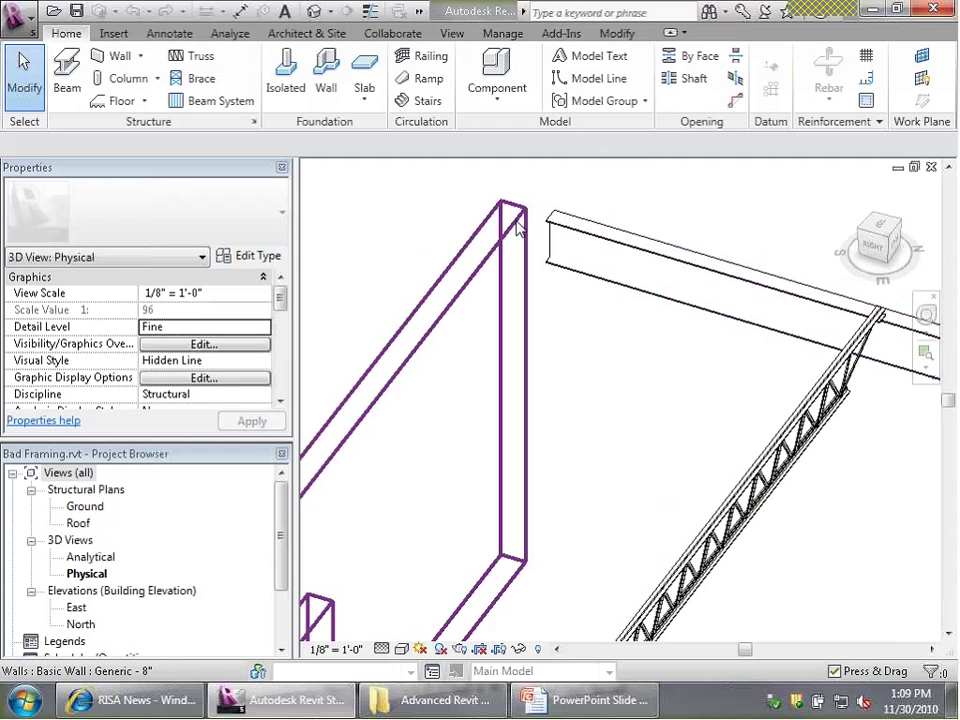
scroll(632, 236, down, 5)
scroll(731, 312, up, 2)
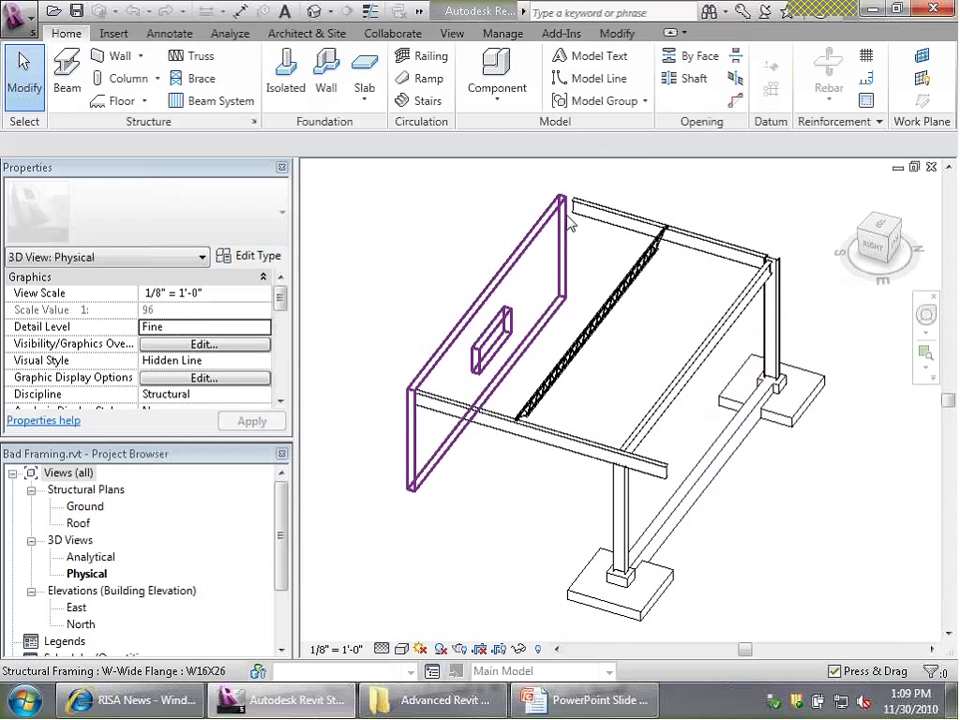
scroll(562, 212, up, 5)
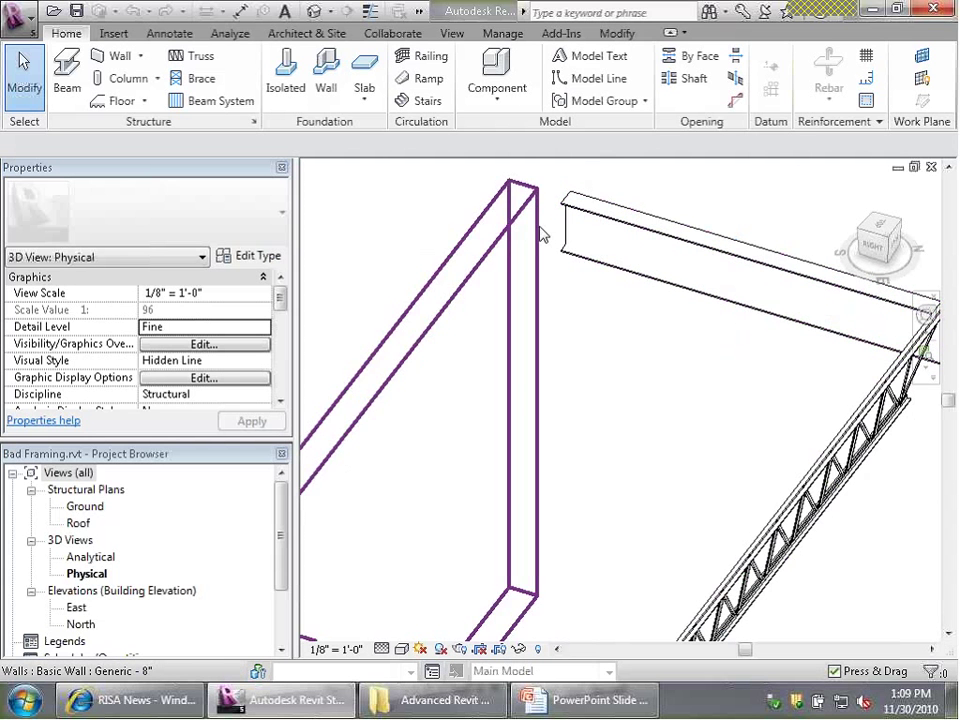
scroll(550, 224, down, 3)
scroll(572, 248, up, 2)
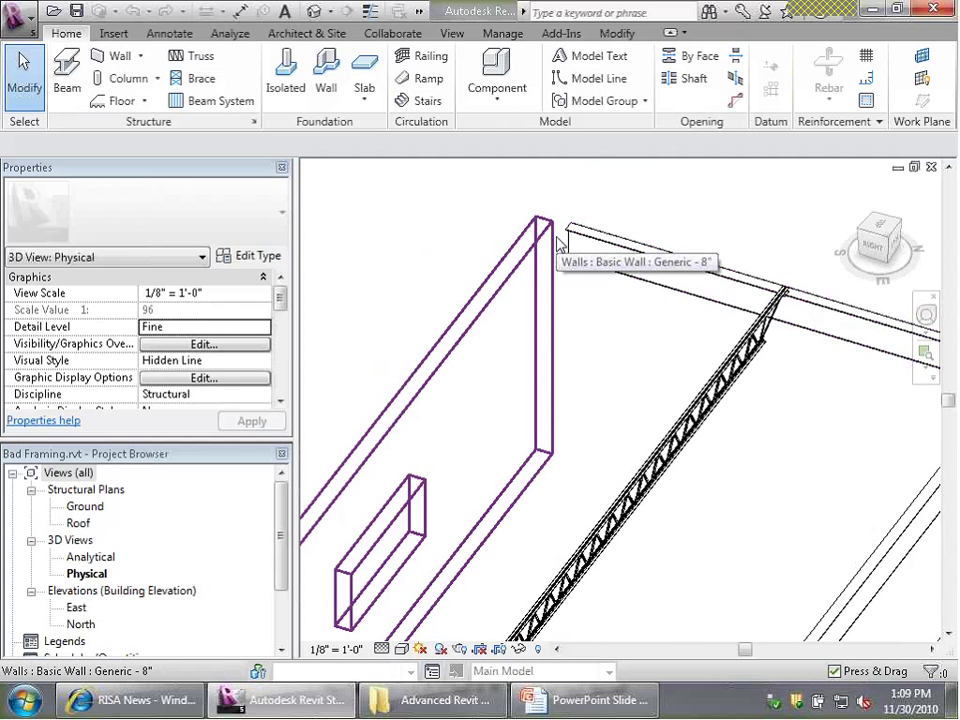
scroll(558, 245, down, 6)
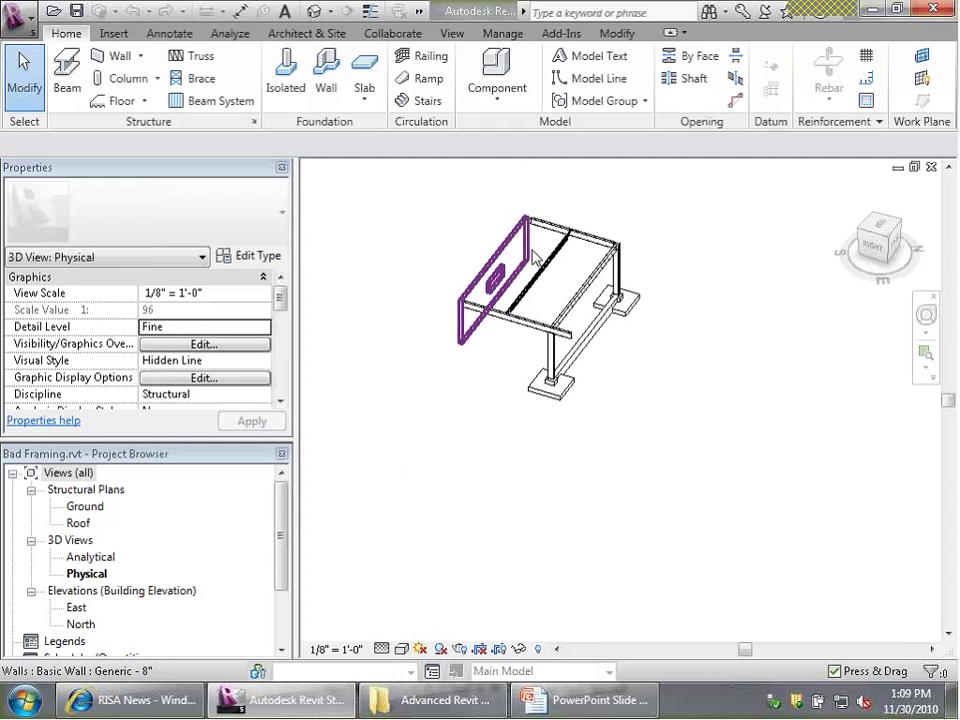
shift+middle_drag(543, 270, 555, 335)
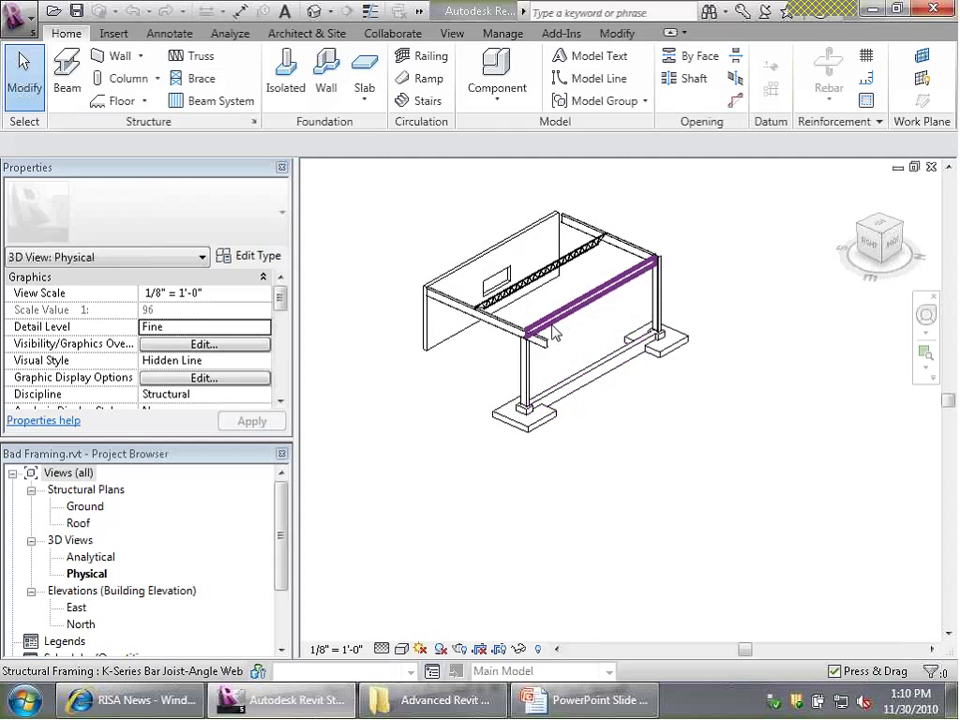
Start an export to RISA with RISA-3D as the target product.
click(560, 34)
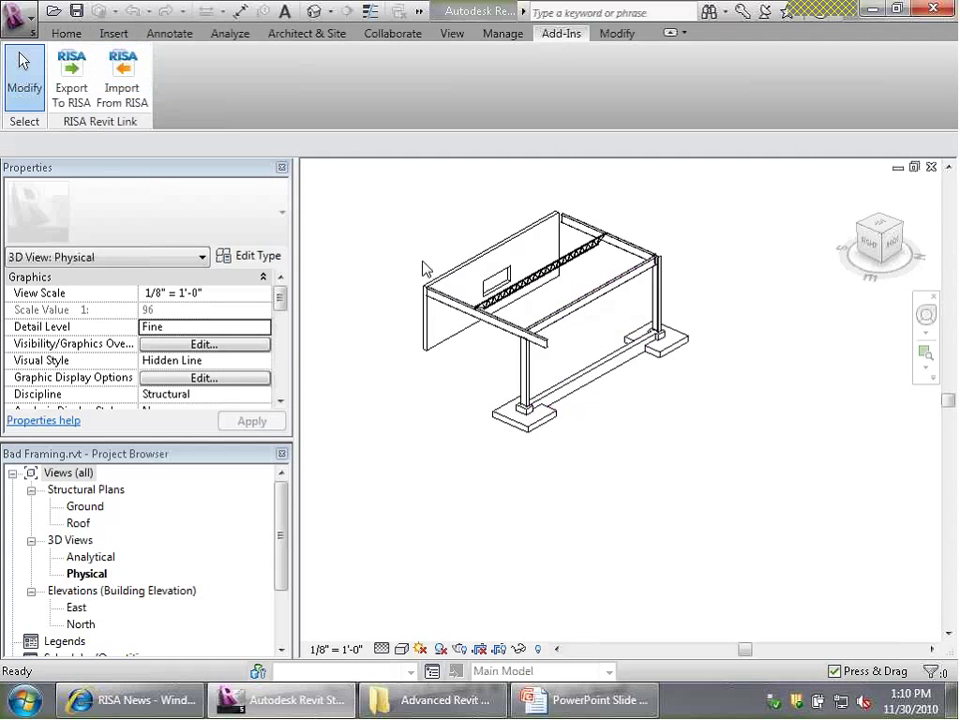
click(67, 82)
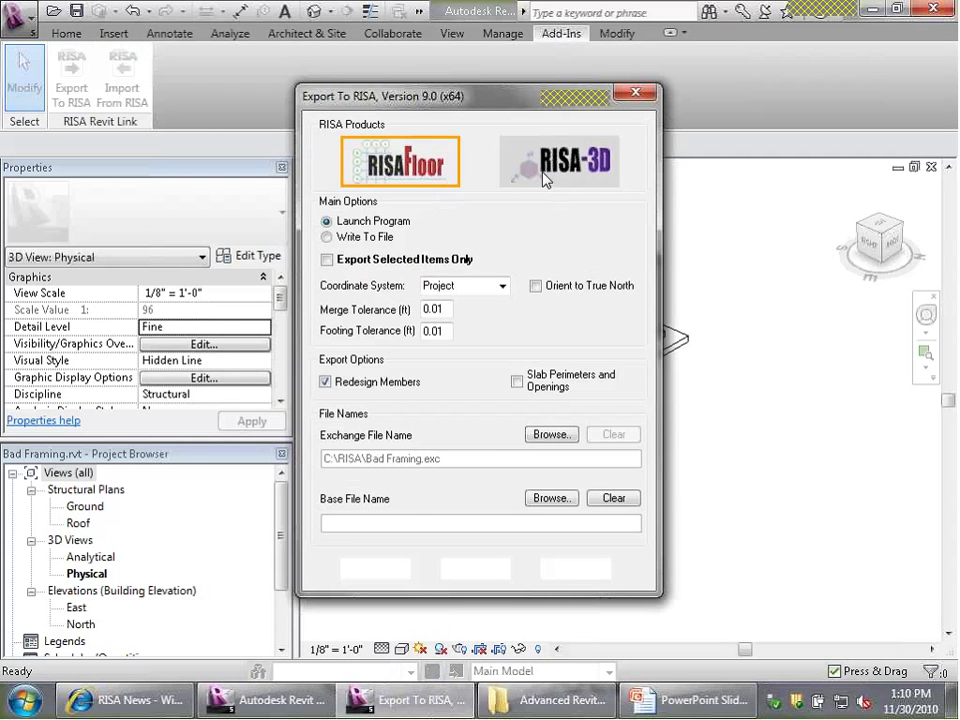
click(567, 169)
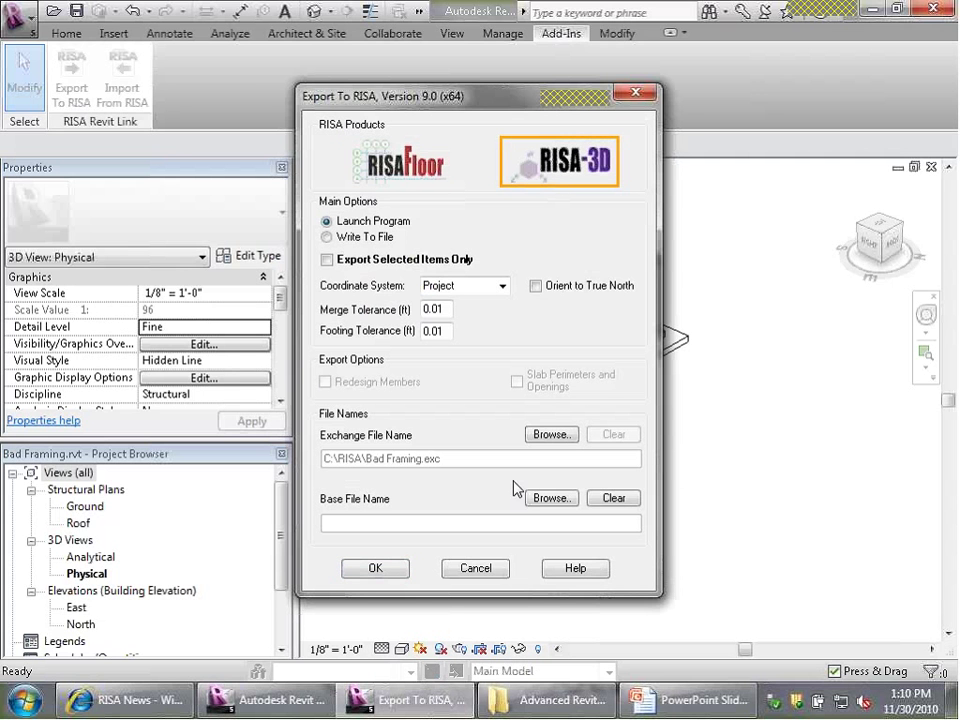
Set the exchange file to Bad Framing.exc in the desktop's Advanced Revit Webinar folder, and run the export with the default global parameters.
click(553, 435)
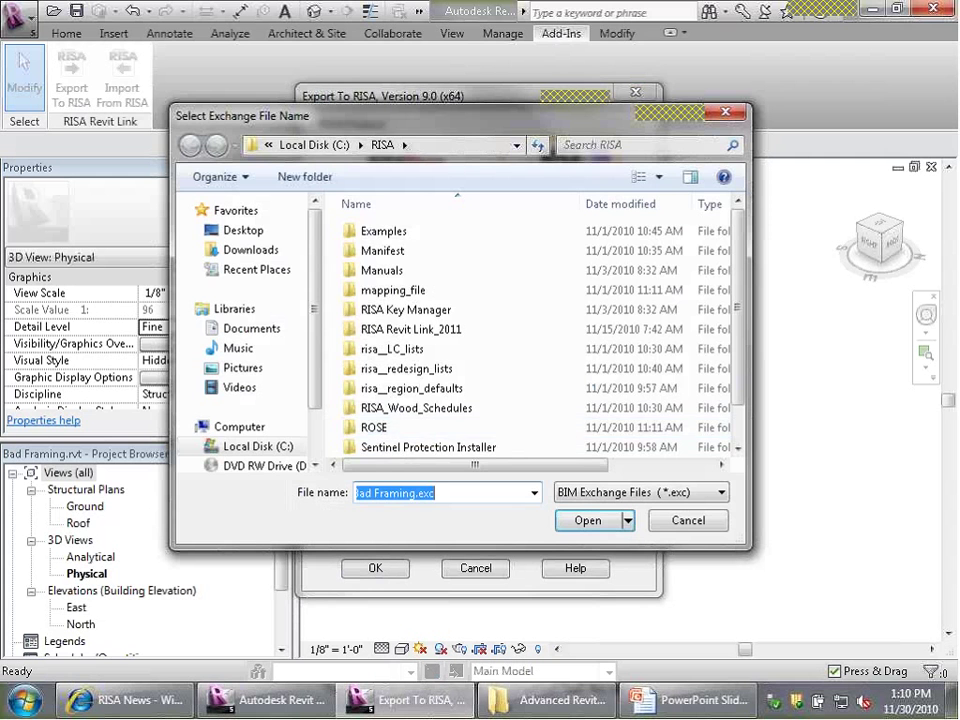
click(244, 230)
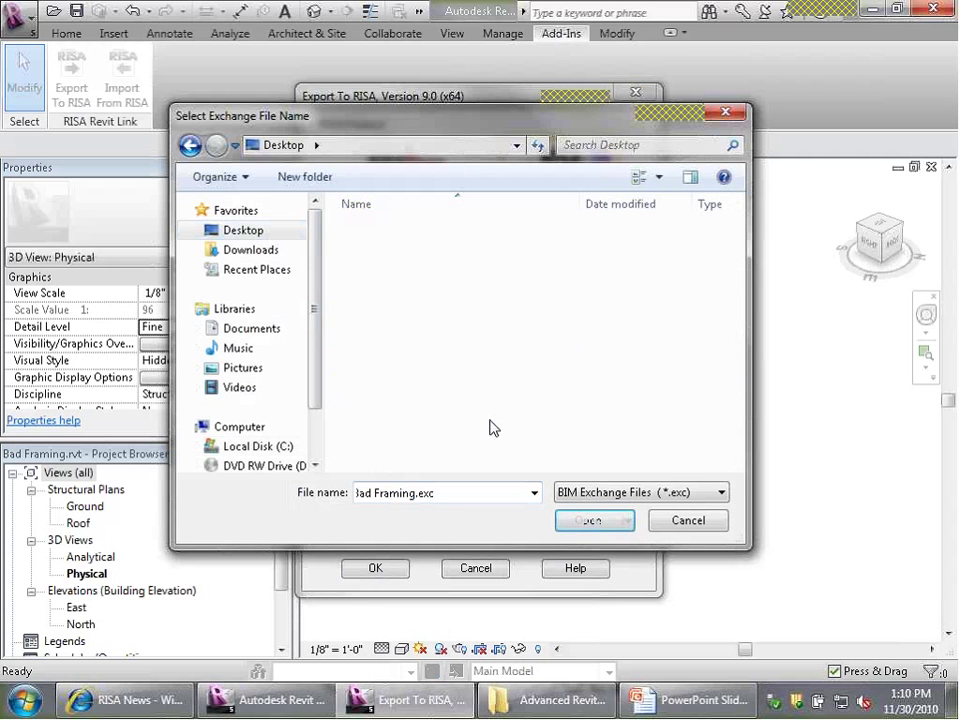
double_click(493, 427)
click(620, 522)
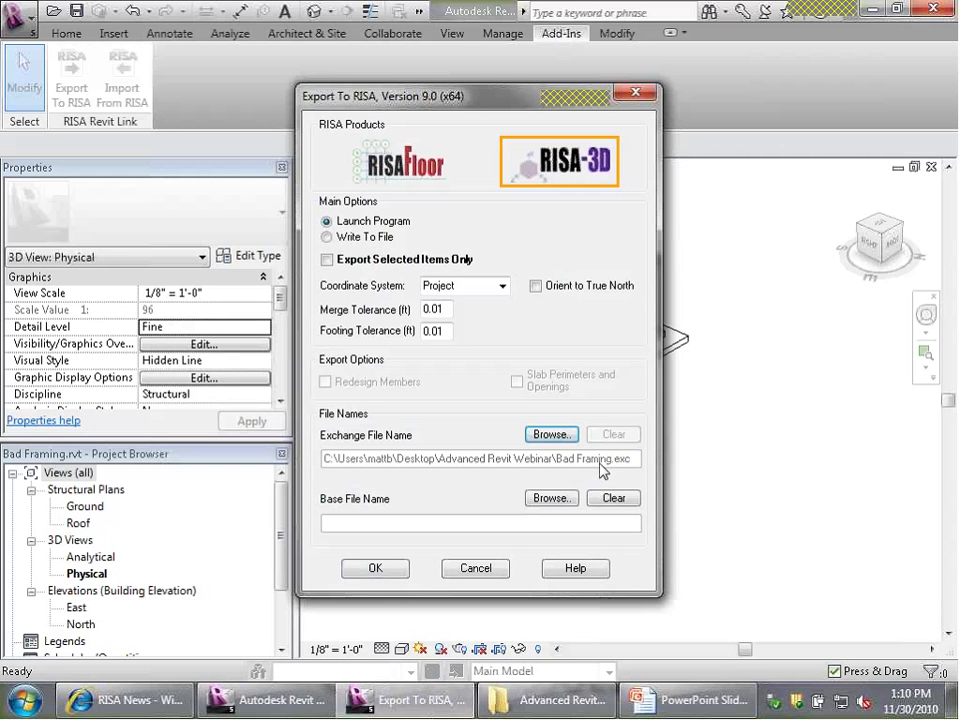
click(389, 574)
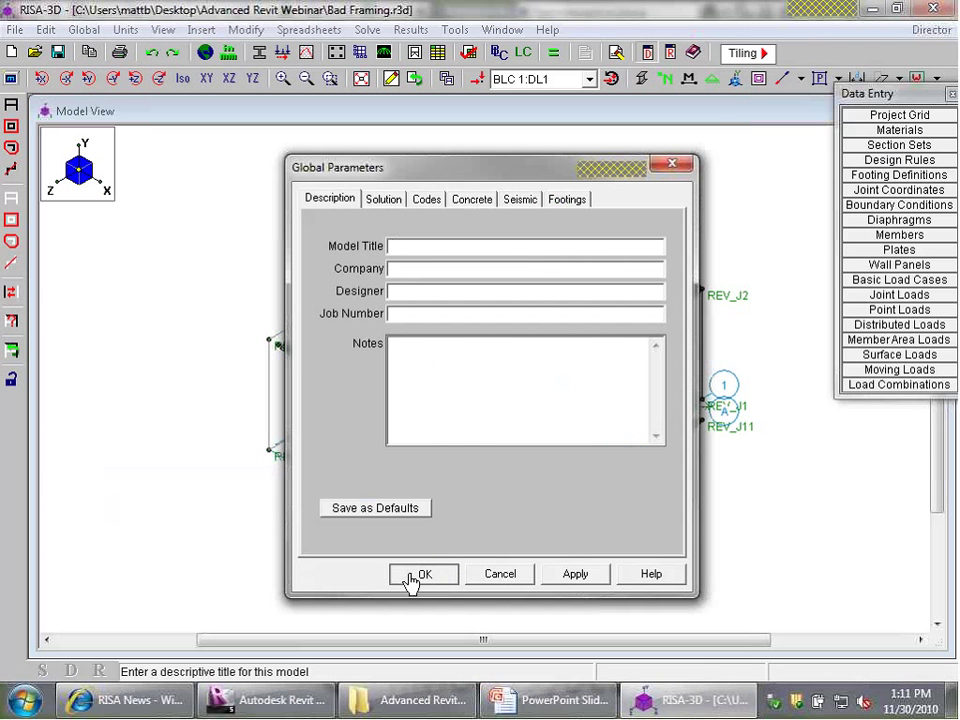
click(411, 577)
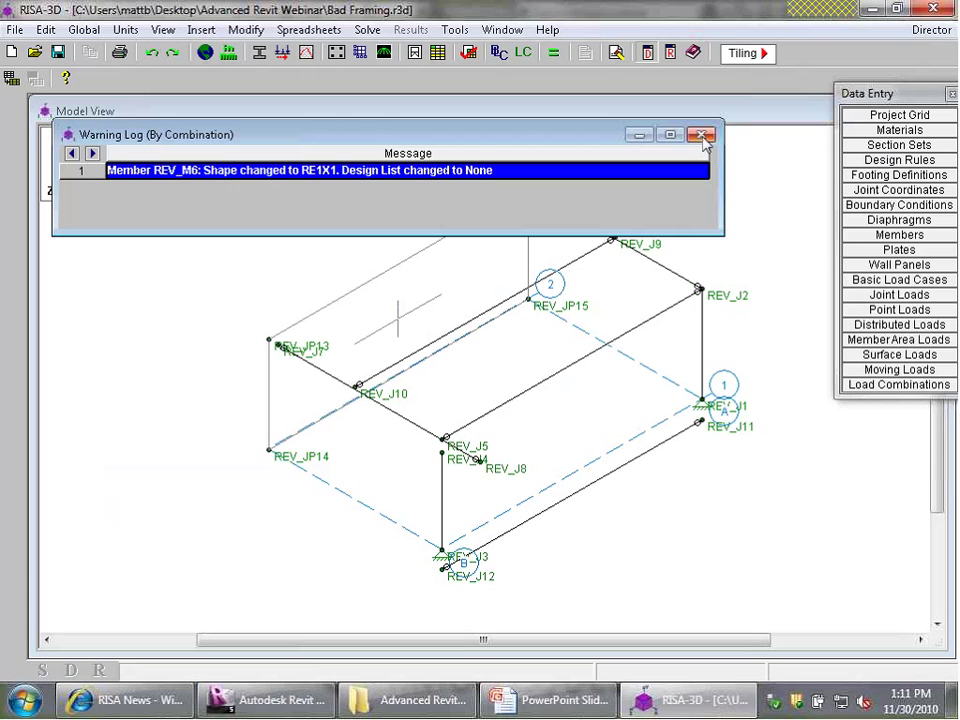
Review the warning log entry for member REV_M6, check its section in the members spreadsheet, and close both windows.
drag(348, 234, 348, 202)
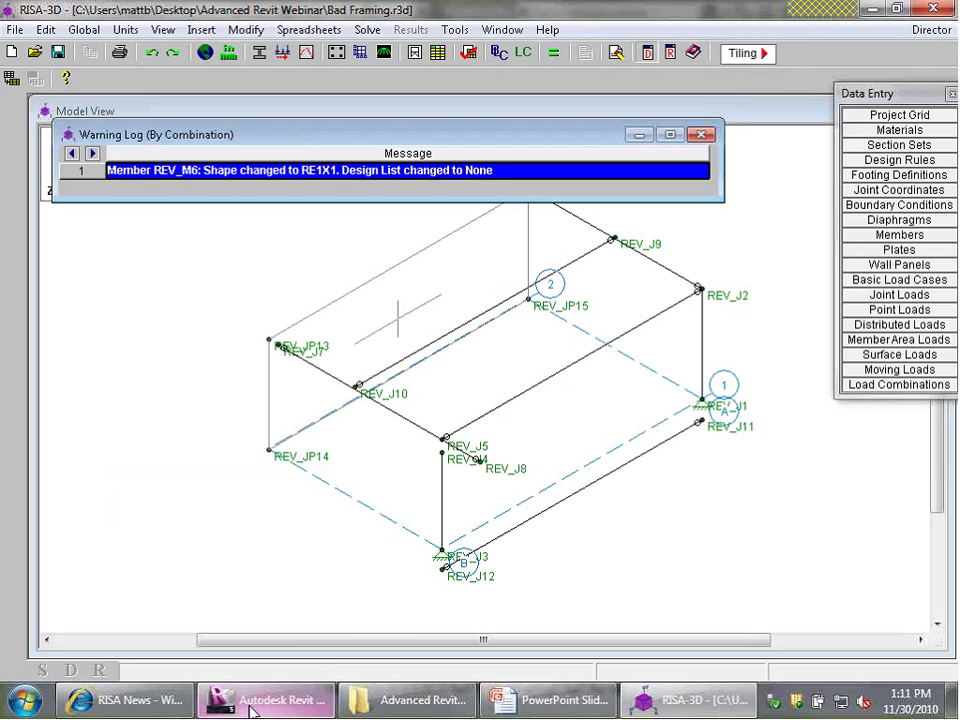
mouse_move(252, 708)
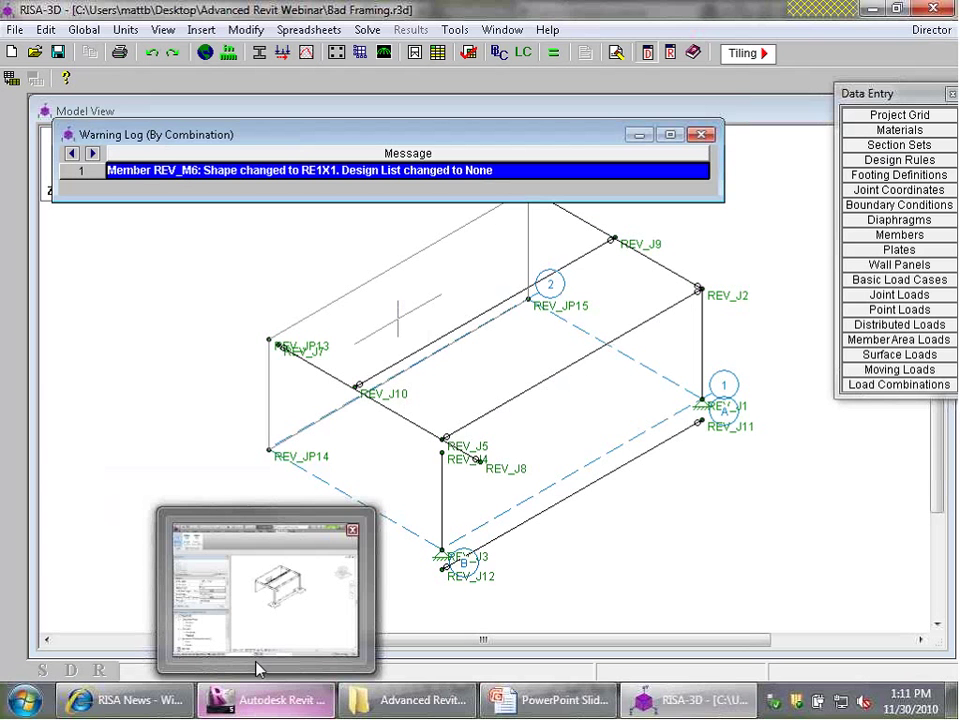
click(212, 362)
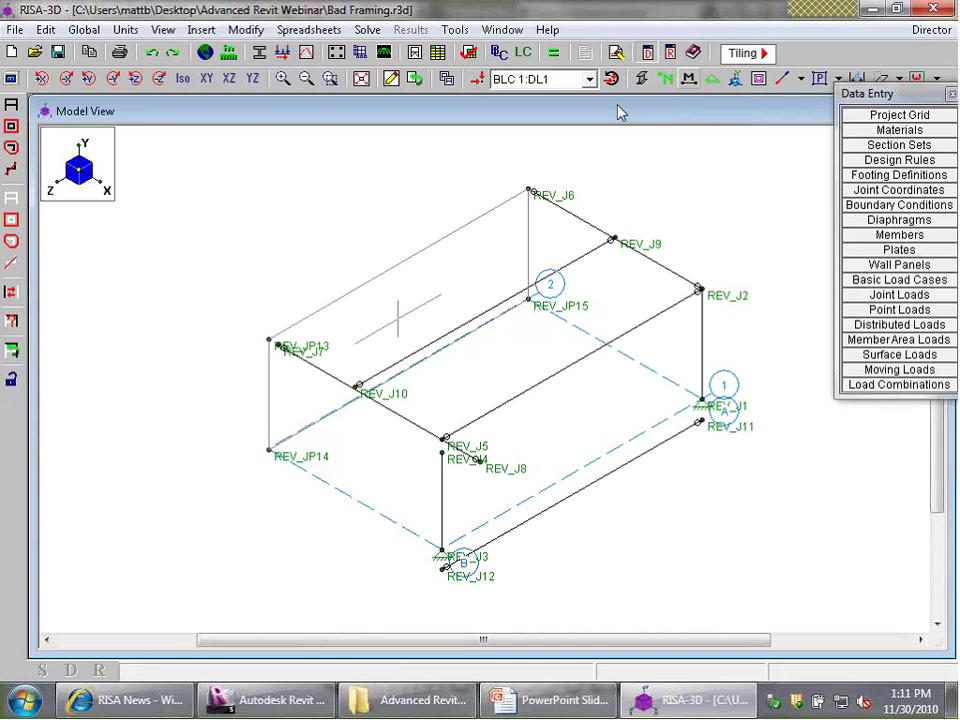
click(880, 236)
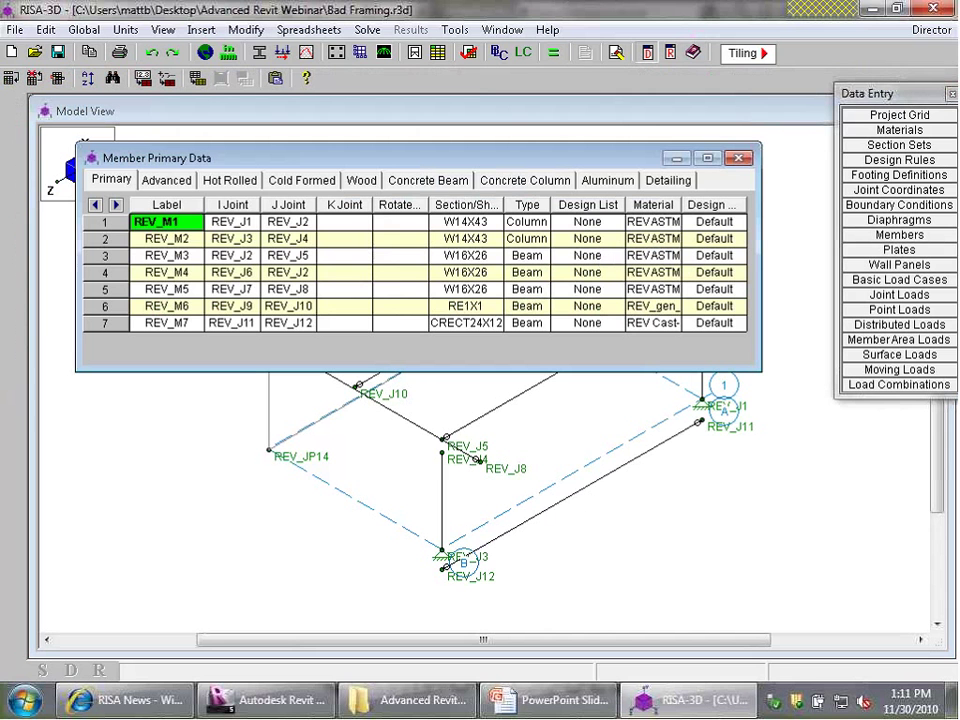
click(477, 306)
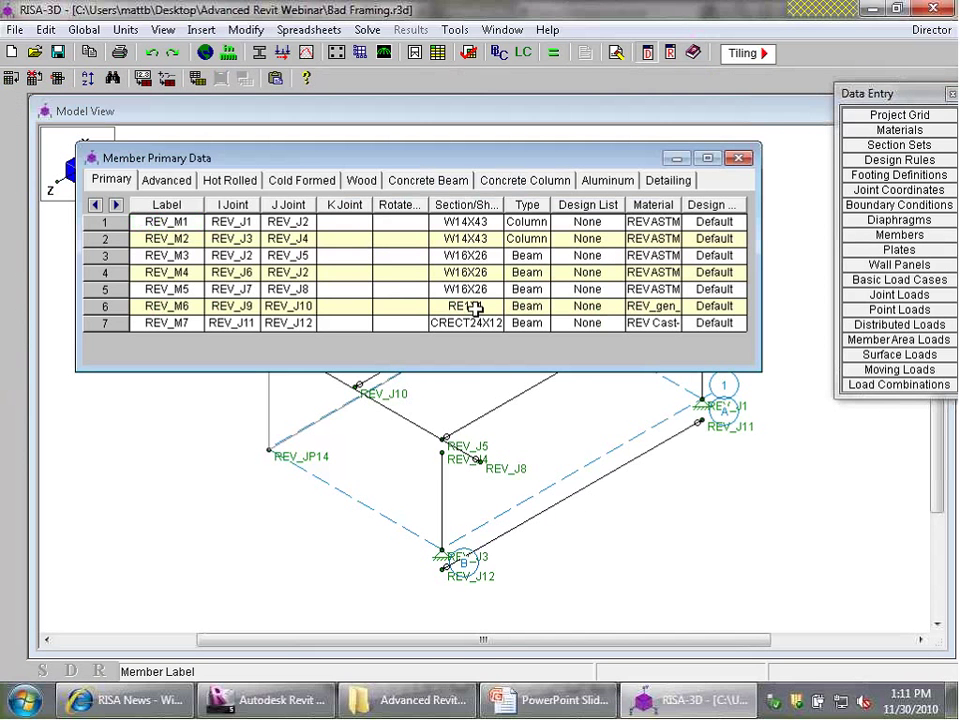
key(ctrl+F4)
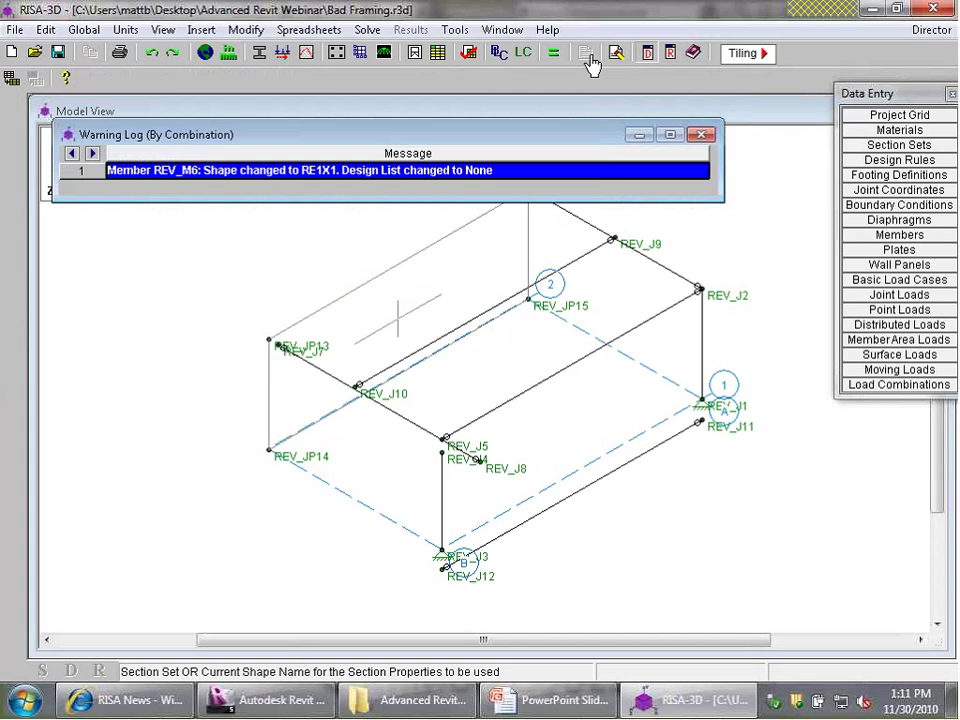
click(701, 135)
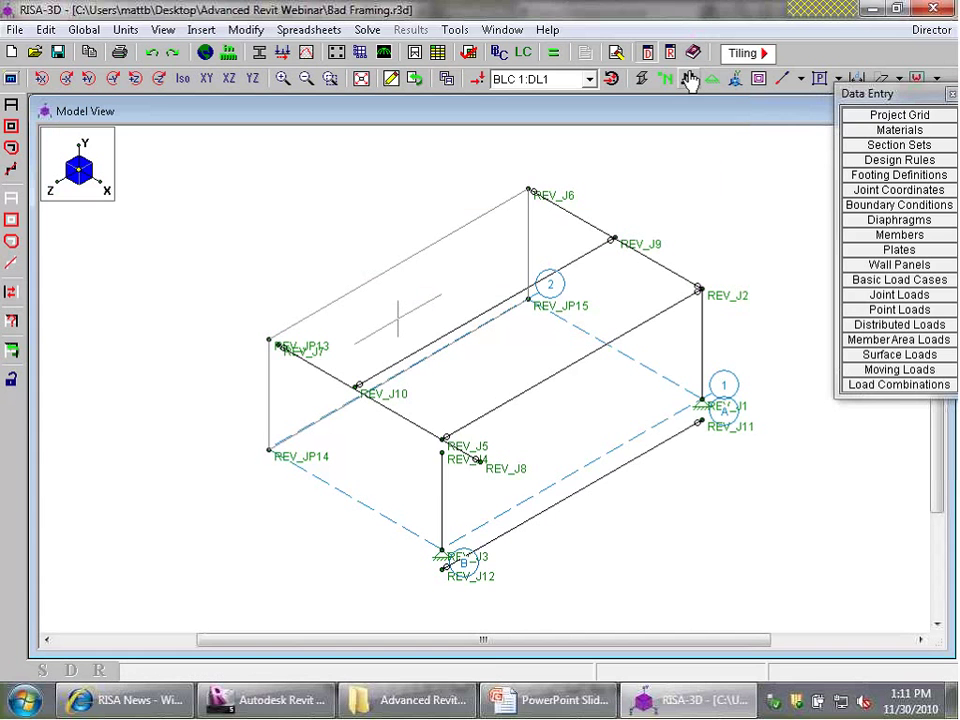
Display the member labels in the RISA-3D model view.
click(689, 79)
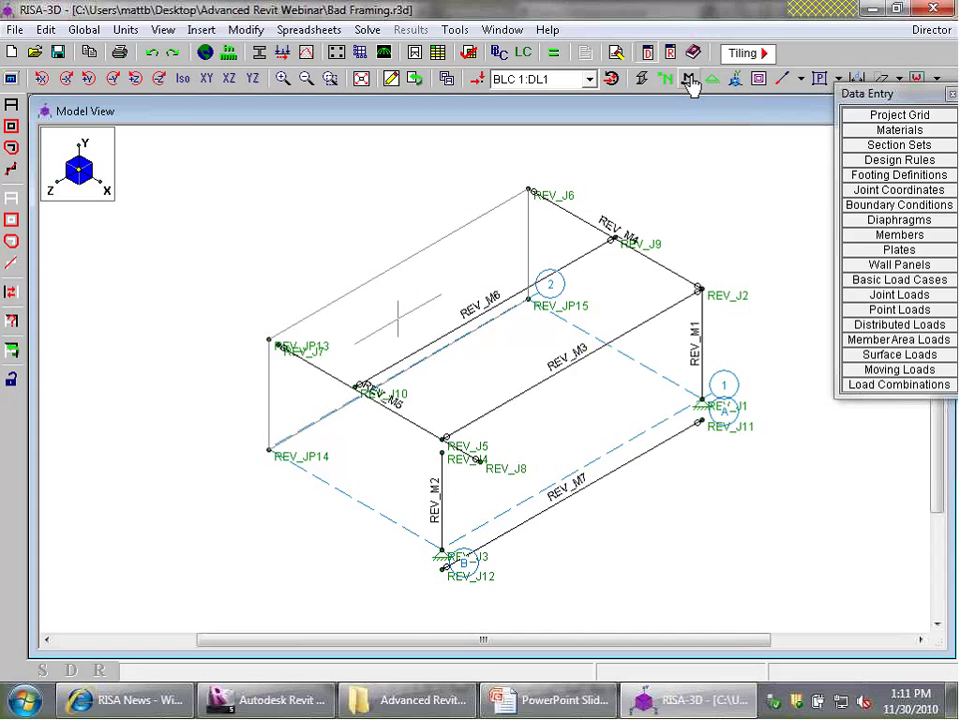
scroll(480, 320, up, 2)
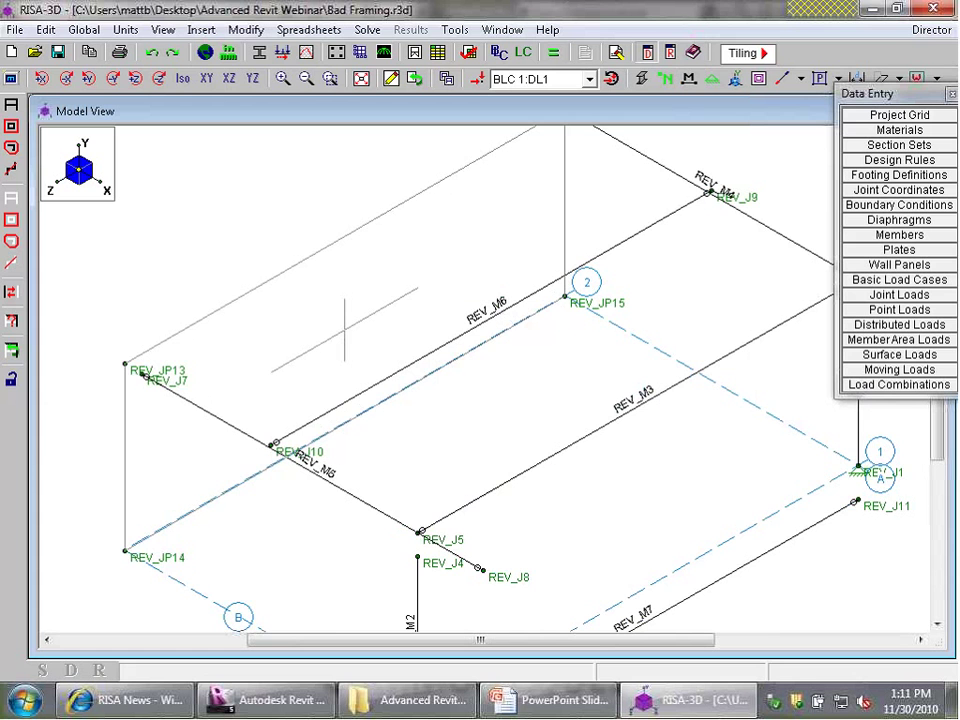
scroll(456, 401, down, 2)
Switch to Revit and inspect the K-series bar joist spanning between the two roof beams.
key(alt+Tab)
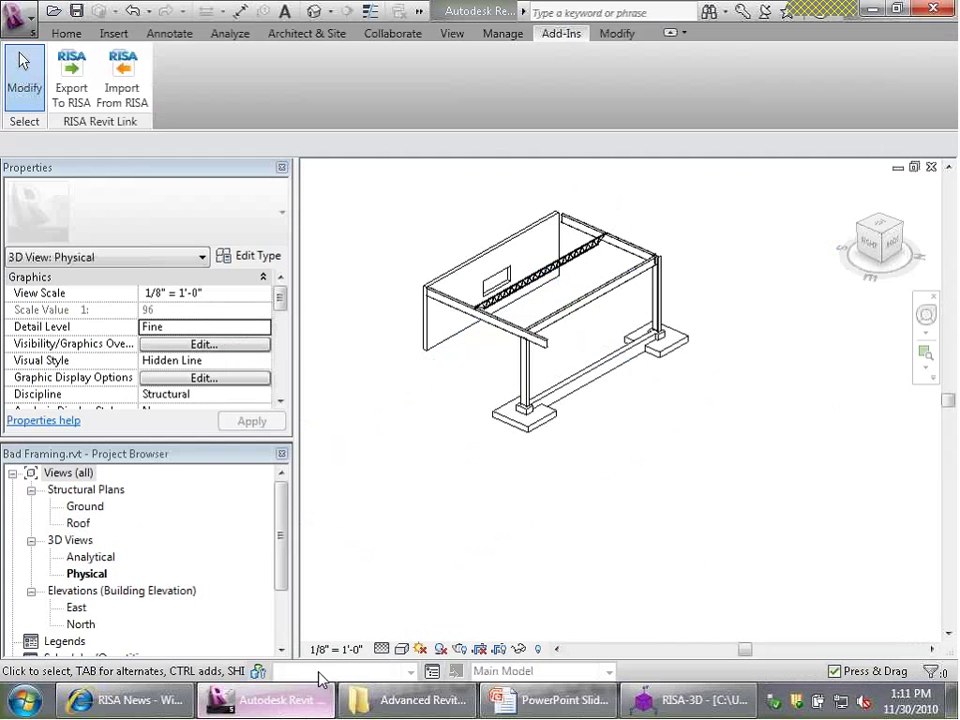
scroll(561, 242, up, 5)
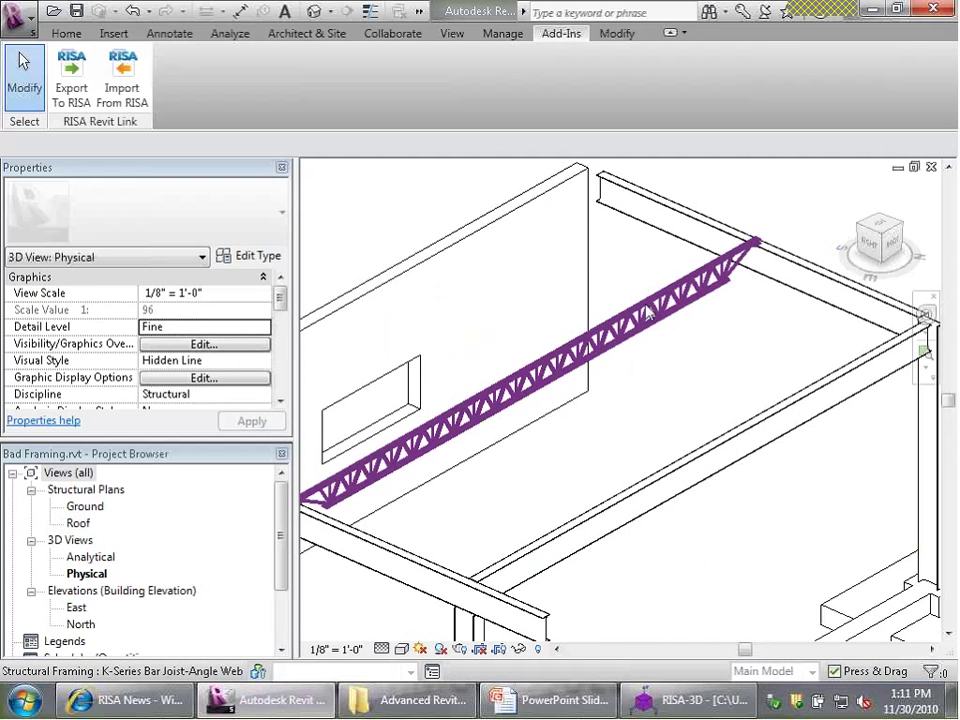
click(645, 290)
click(718, 392)
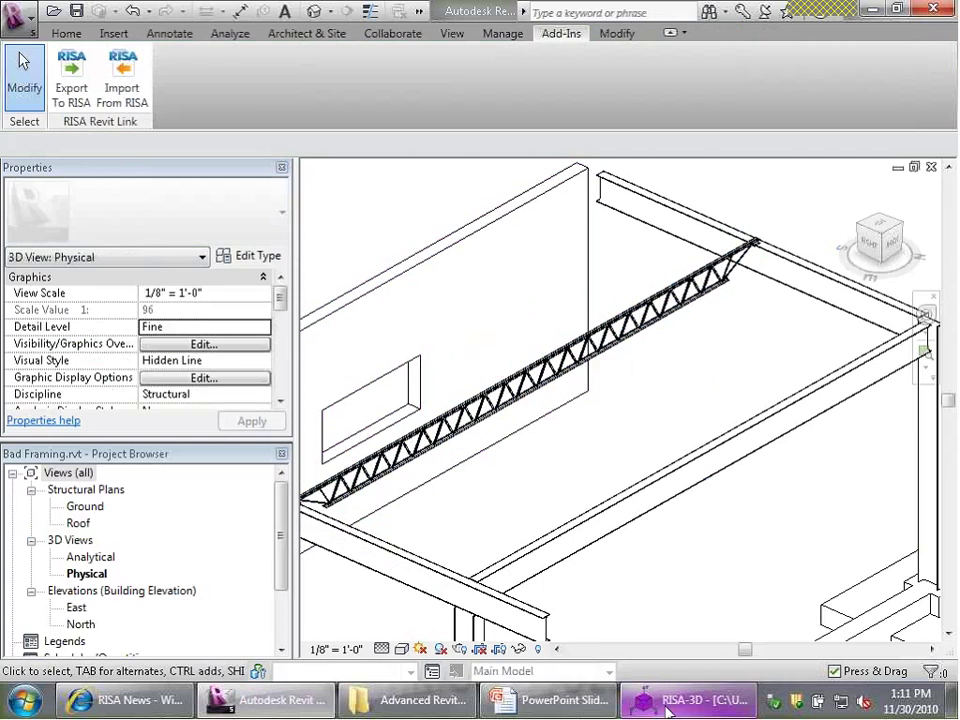
Compare the exported wall panel in RISA-3D with the wall and its opening in Revit.
key(alt+Tab)
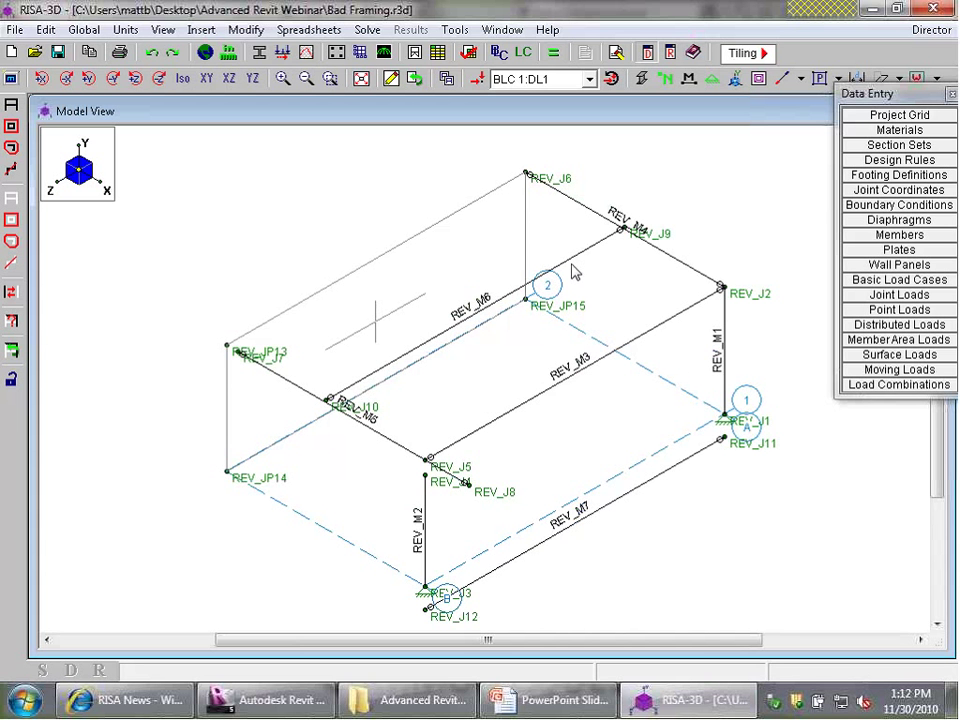
middle_drag(575, 272, 455, 350)
click(330, 706)
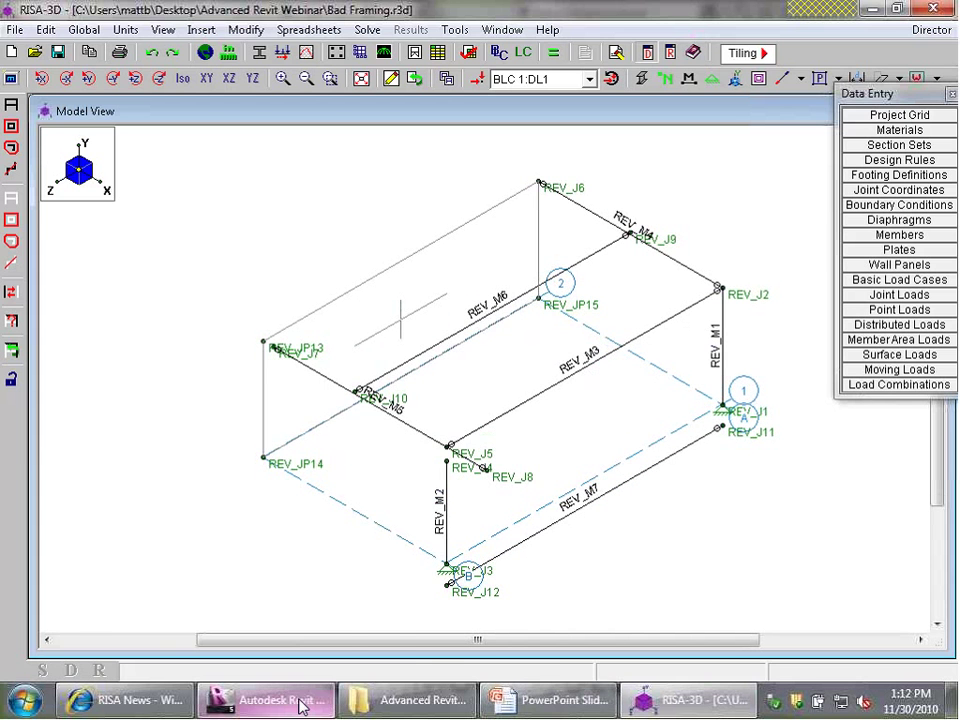
scroll(709, 422, down, 5)
scroll(493, 459, up, 4)
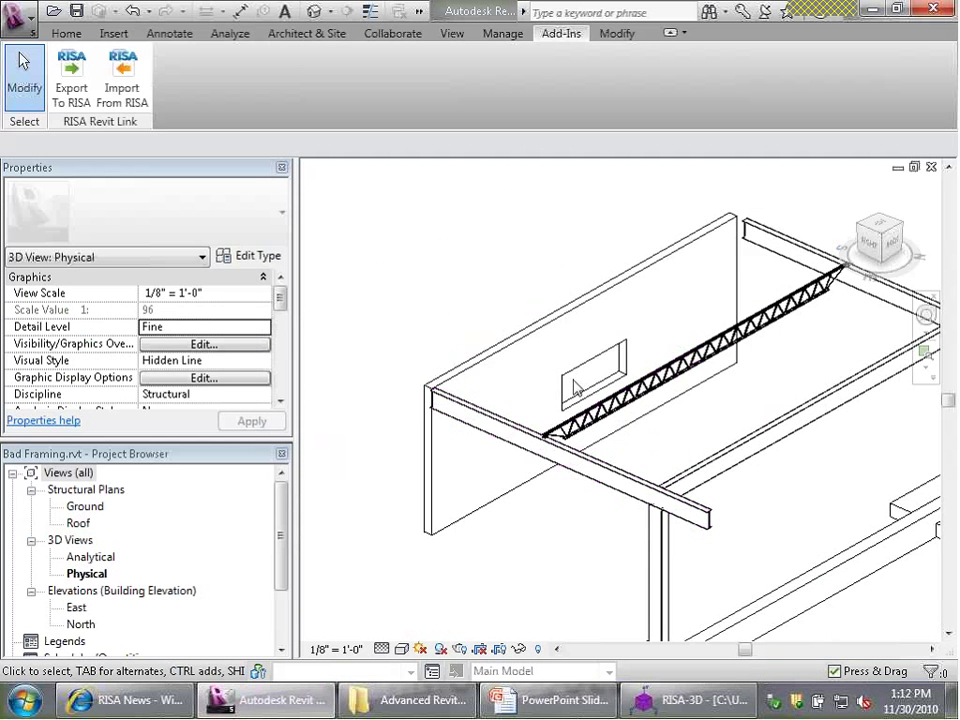
Switch to RISA-3D to check the exported wall panel for the missing opening, and return to Revit.
scroll(575, 377, down, 1)
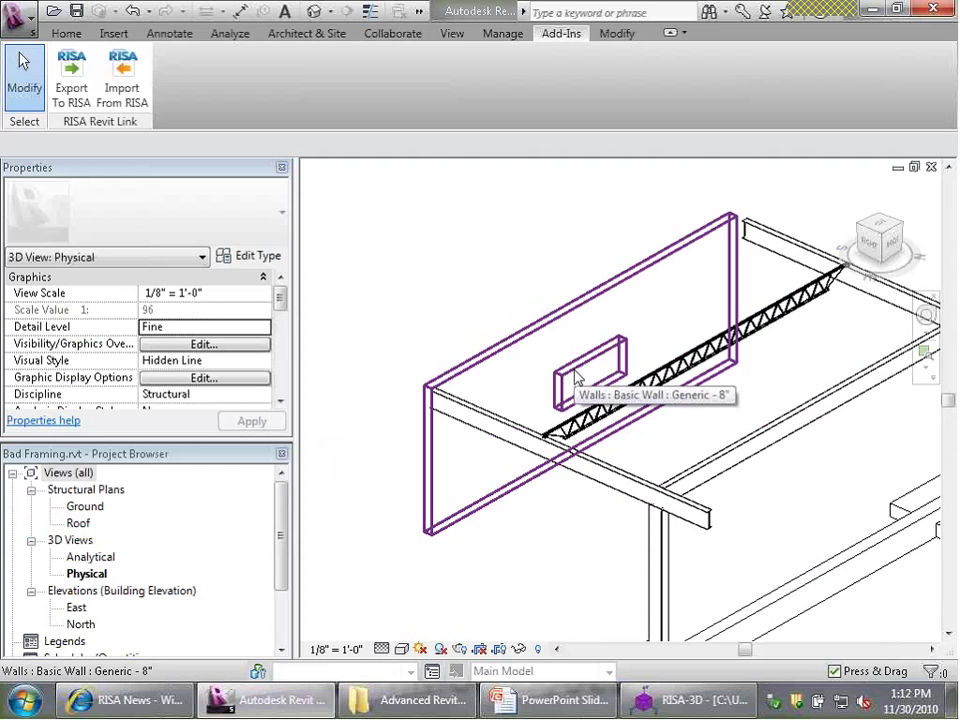
key(alt+Tab)
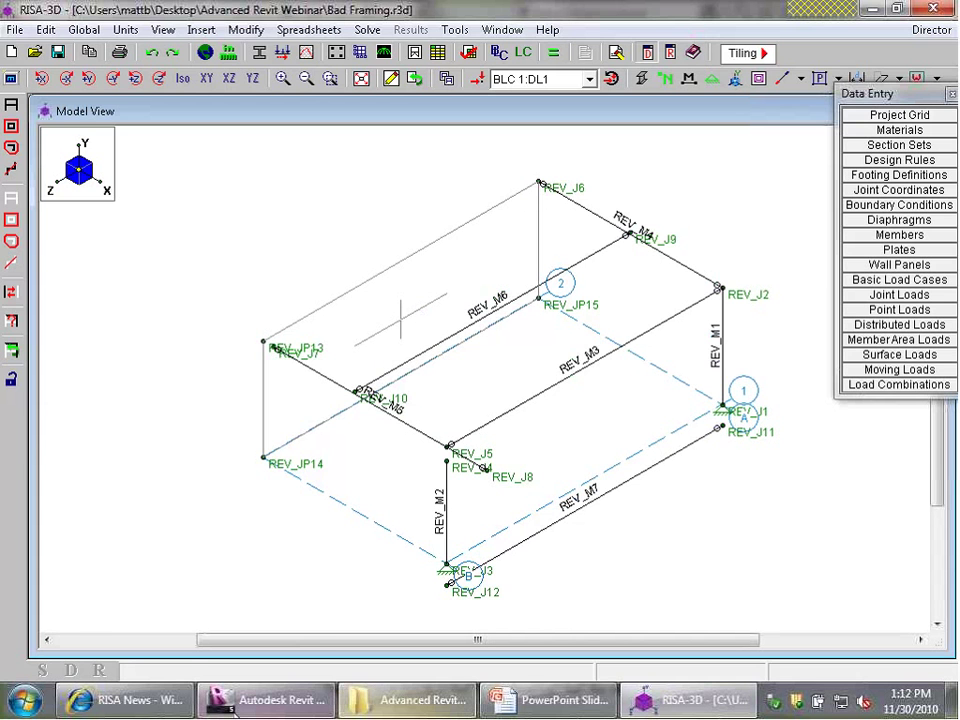
key(alt+Tab)
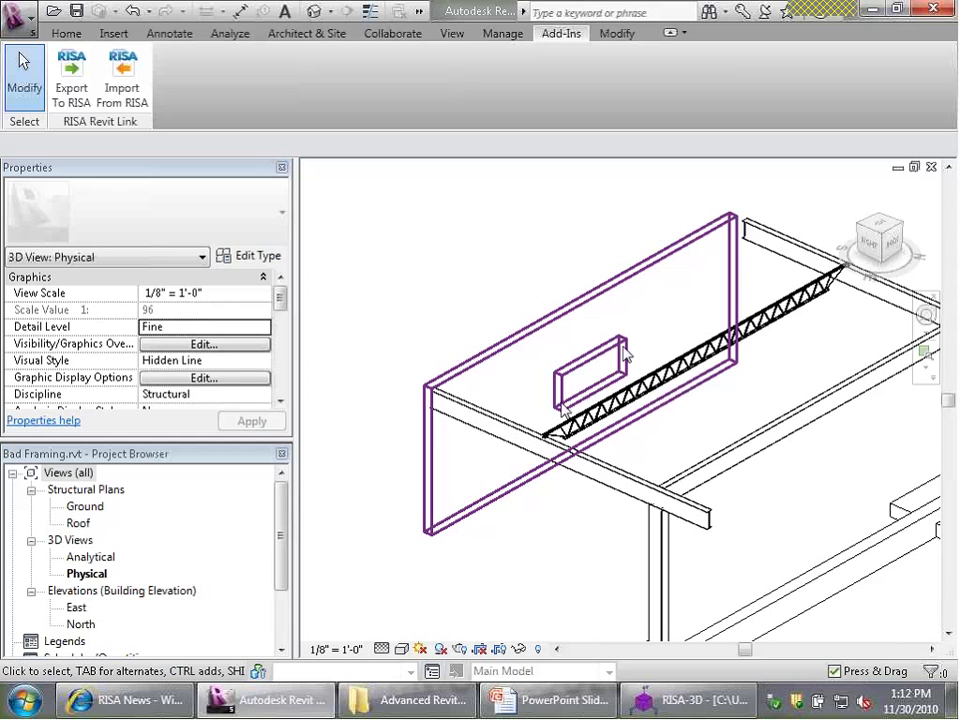
Examine the profile sketch that forms the Generic - 8" wall's opening, and leave it without changes.
click(519, 366)
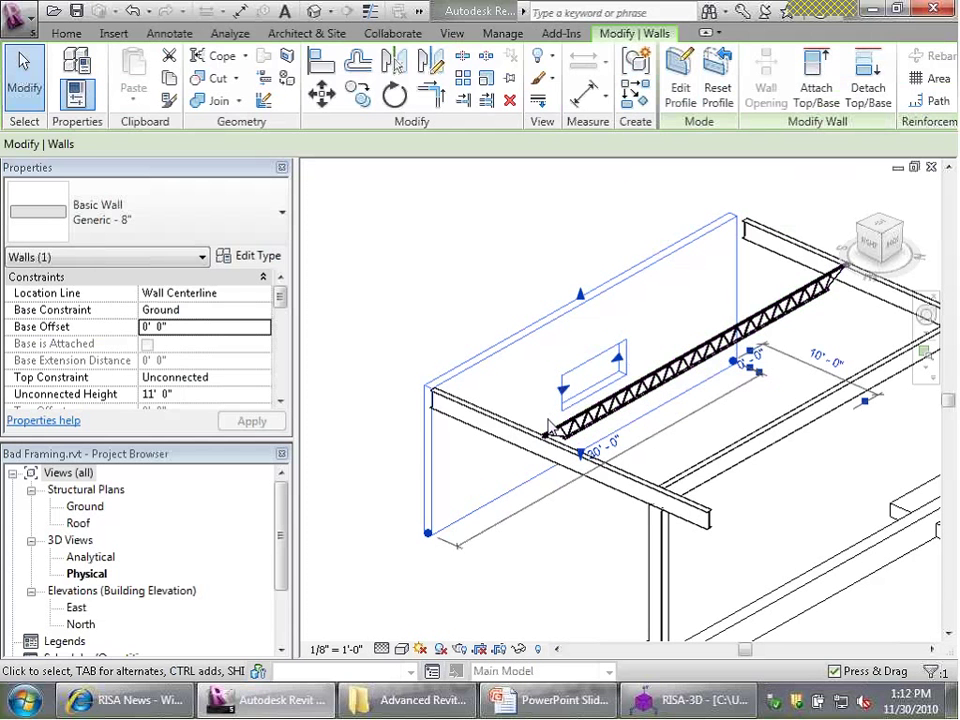
click(414, 318)
click(546, 330)
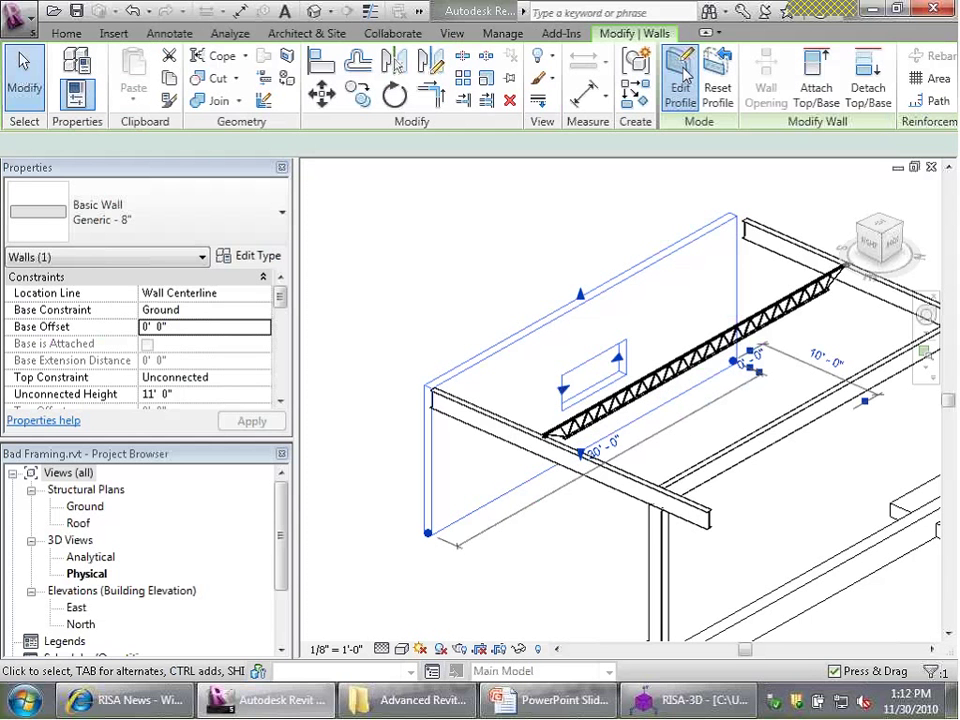
click(681, 80)
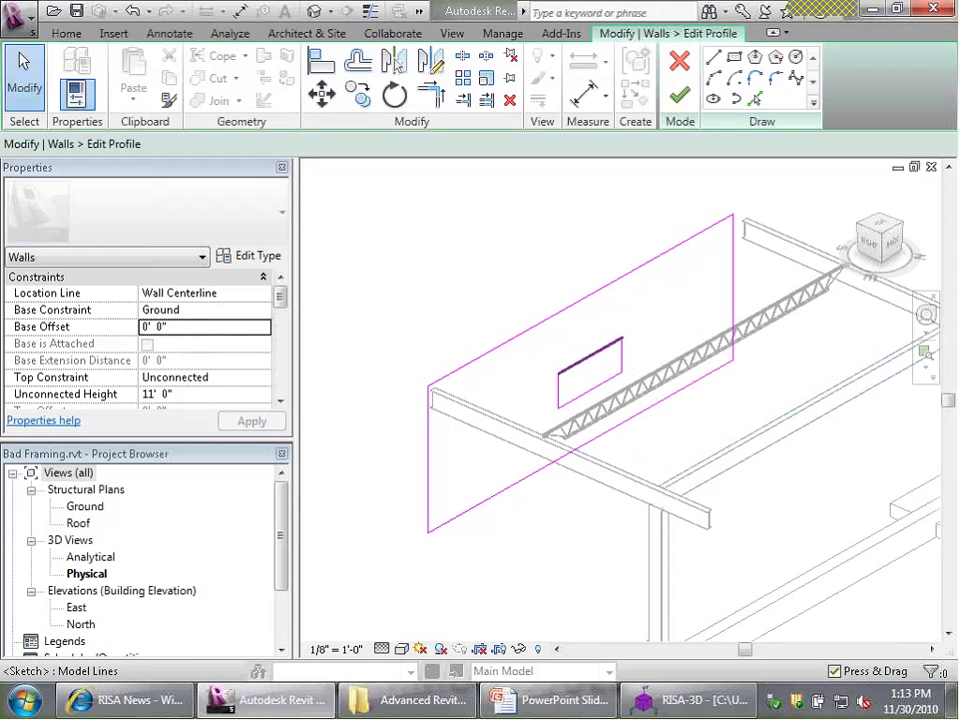
click(679, 64)
click(499, 257)
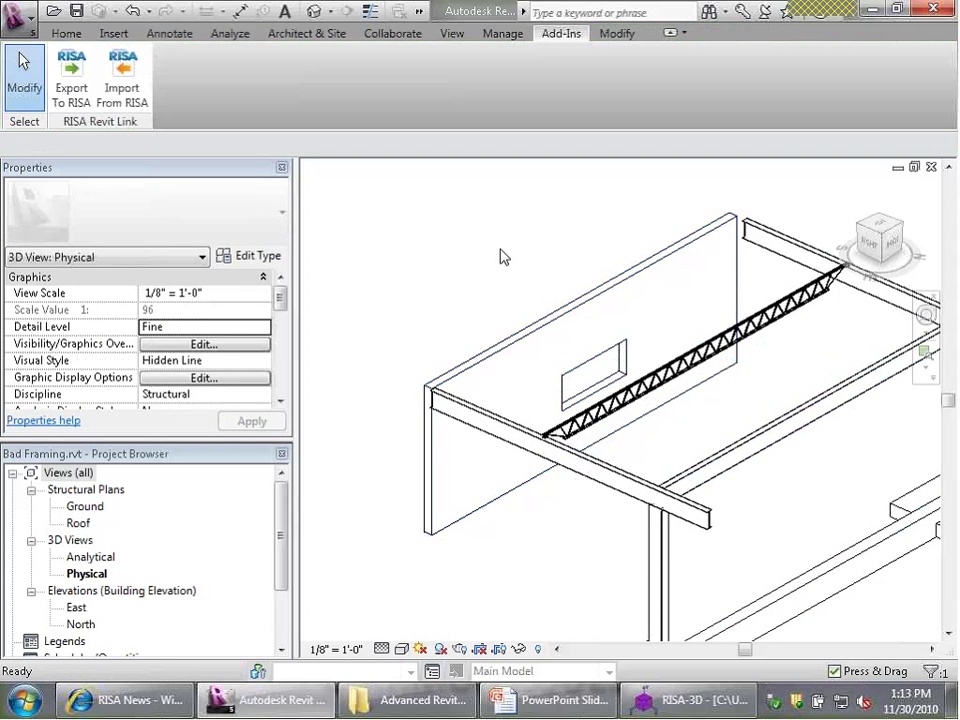
From the Roof structural plan, set the work plane to Grid : 2 and go to the North elevation.
scroll(505, 255, down, 2)
scroll(508, 257, up, 2)
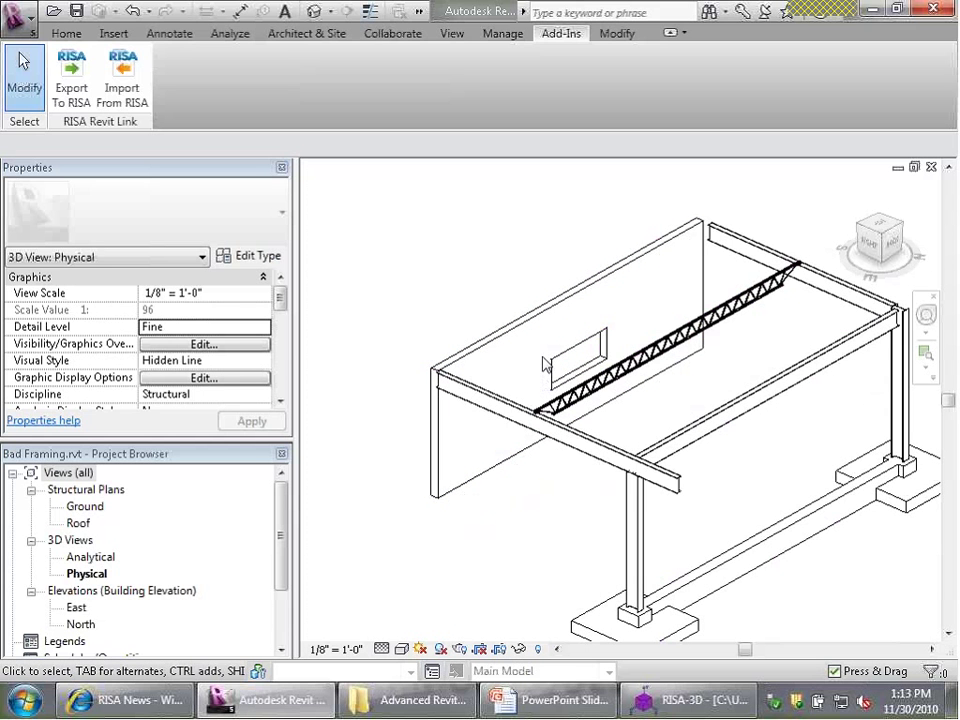
scroll(545, 363, down, 3)
scroll(492, 276, up, 2)
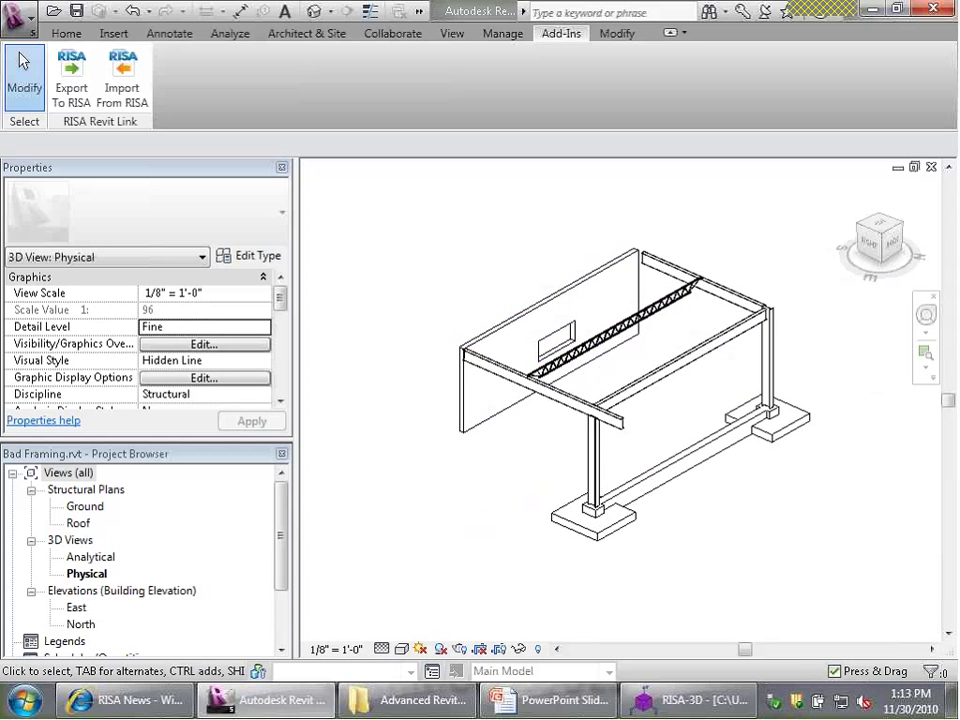
double_click(79, 523)
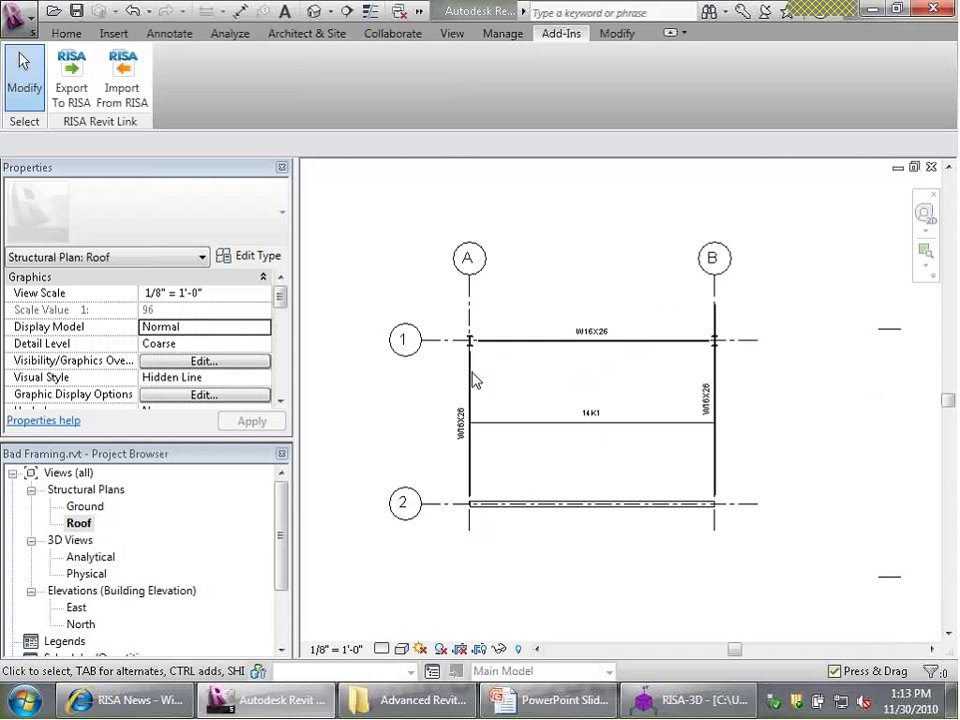
middle_drag(471, 379, 465, 297)
click(67, 34)
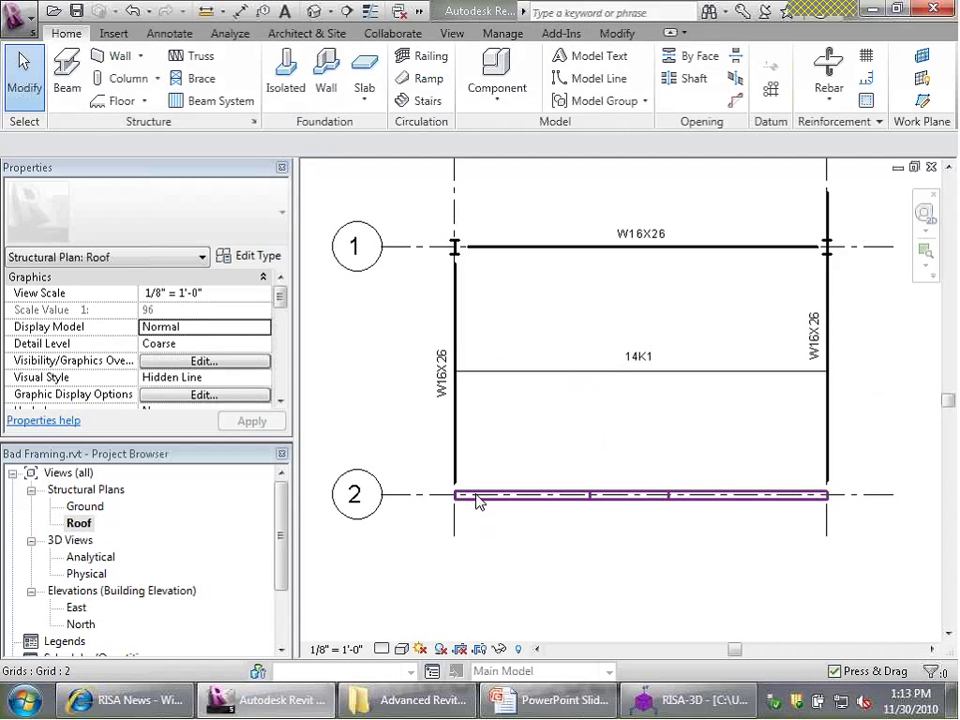
click(921, 57)
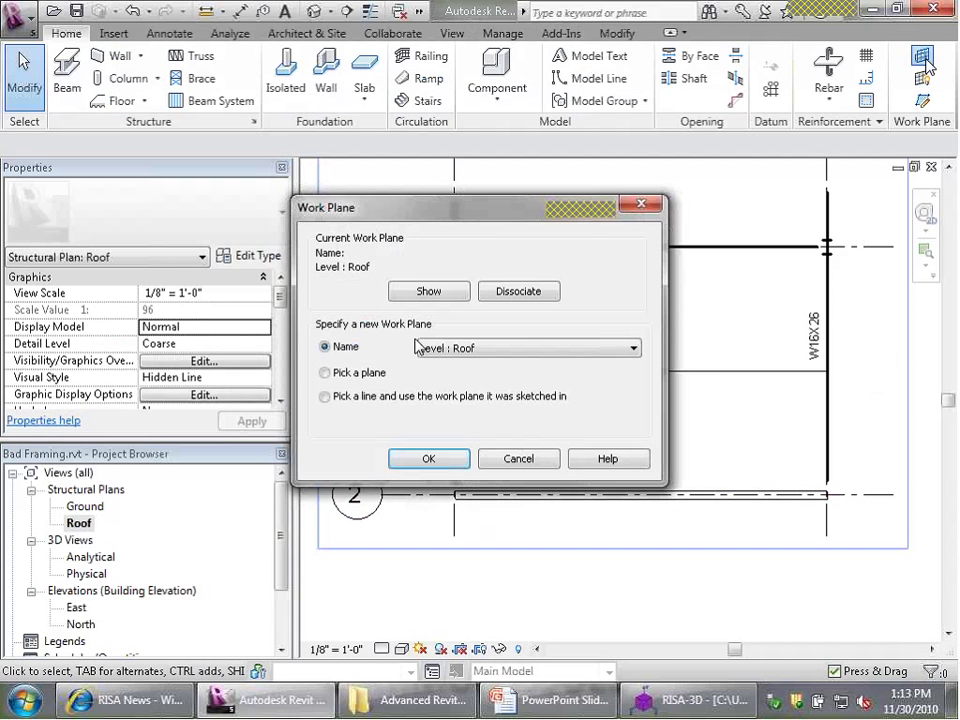
click(418, 346)
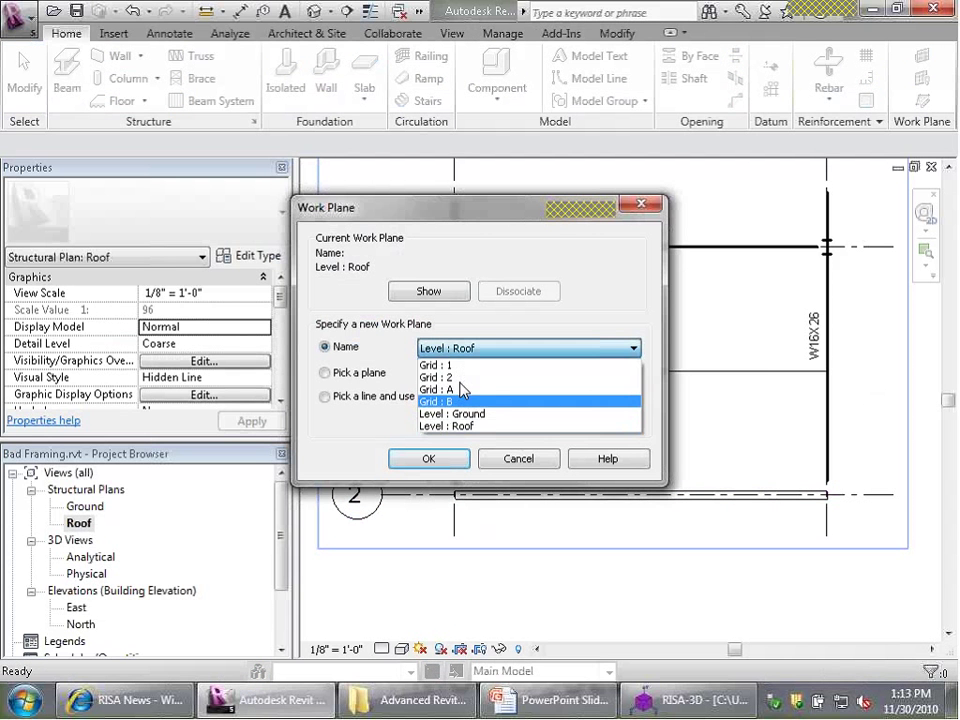
click(461, 376)
click(430, 462)
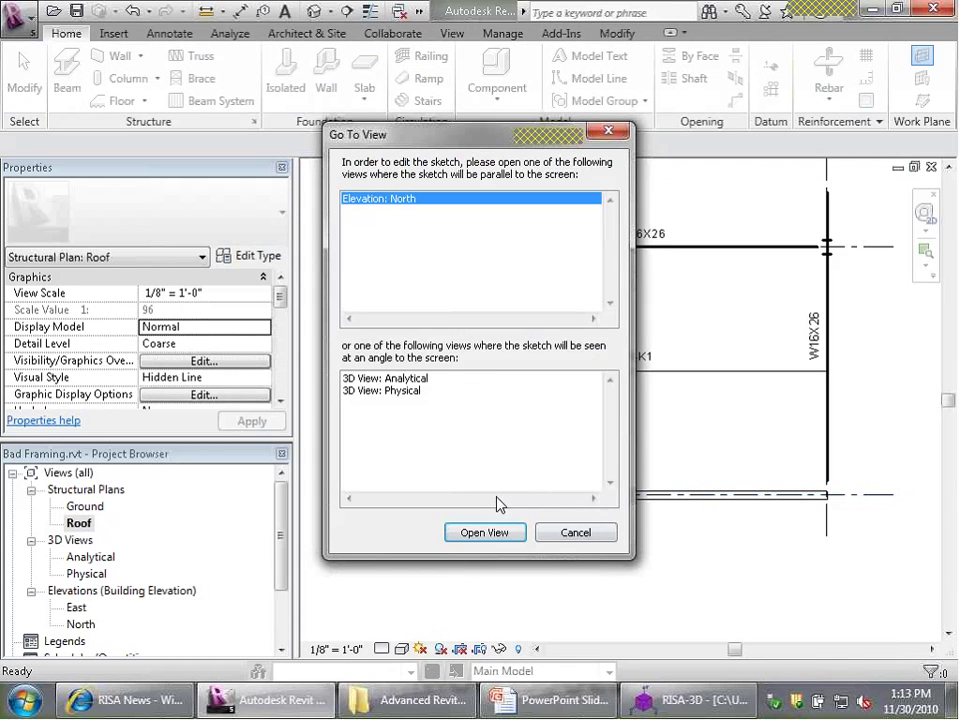
click(483, 532)
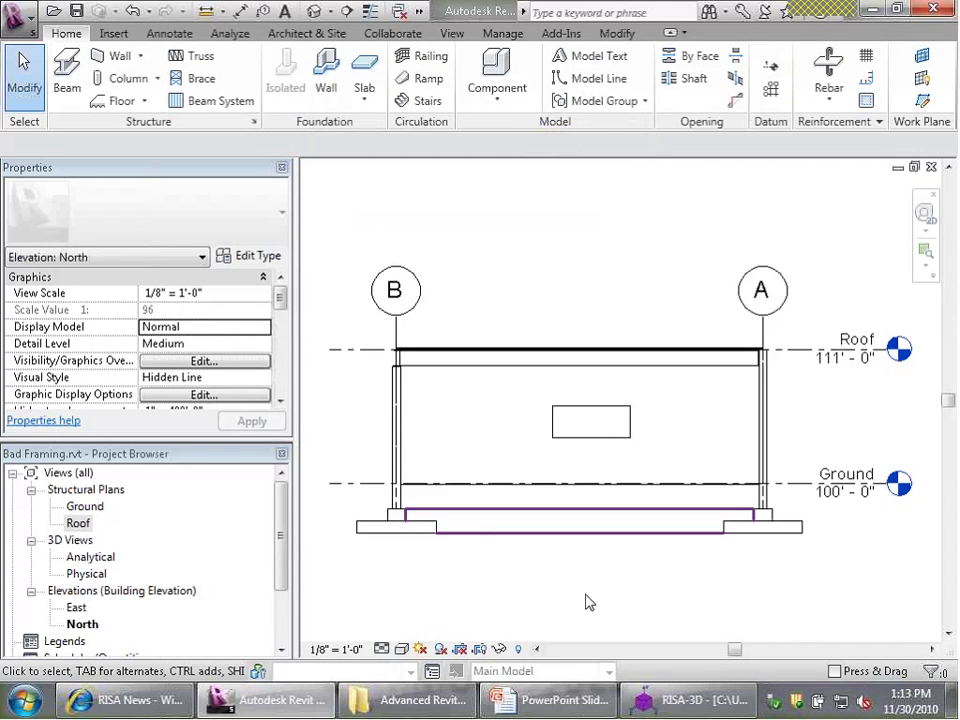
Place a rectangular wall opening about 6'-5" wide over the sketched one, its sill about 3'-9" above Ground.
scroll(627, 436, up, 3)
scroll(816, 414, down, 3)
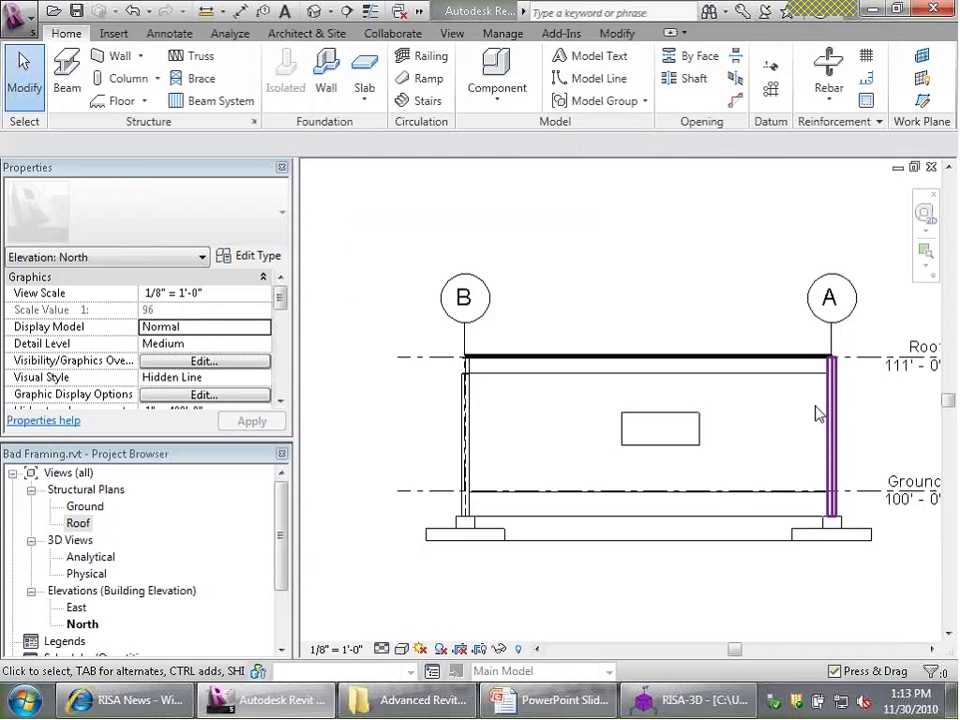
scroll(845, 360, up, 3)
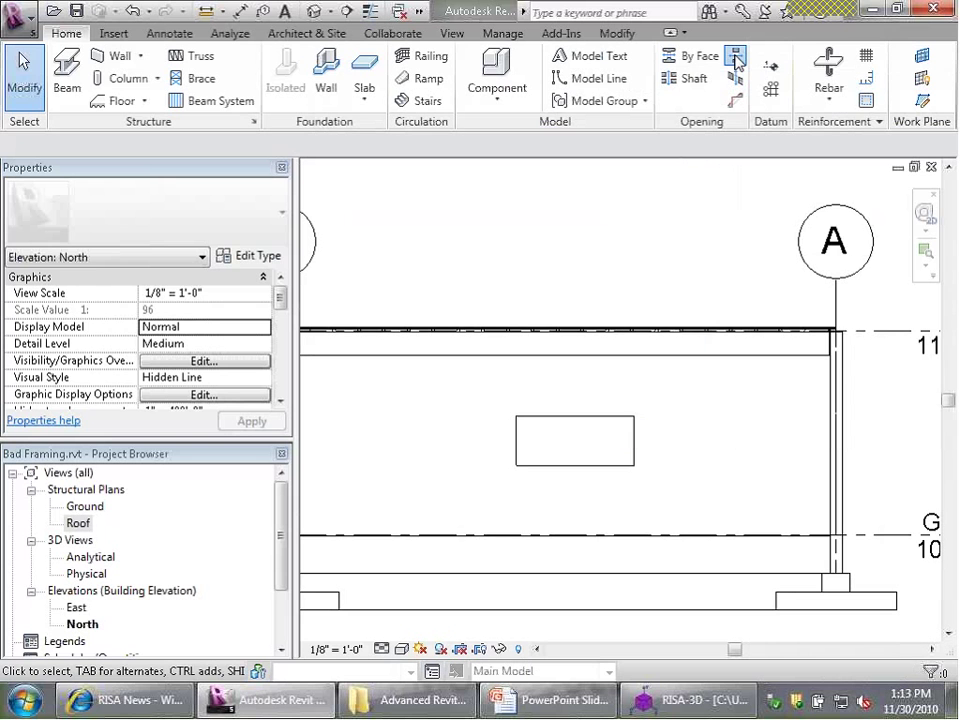
click(736, 60)
click(600, 456)
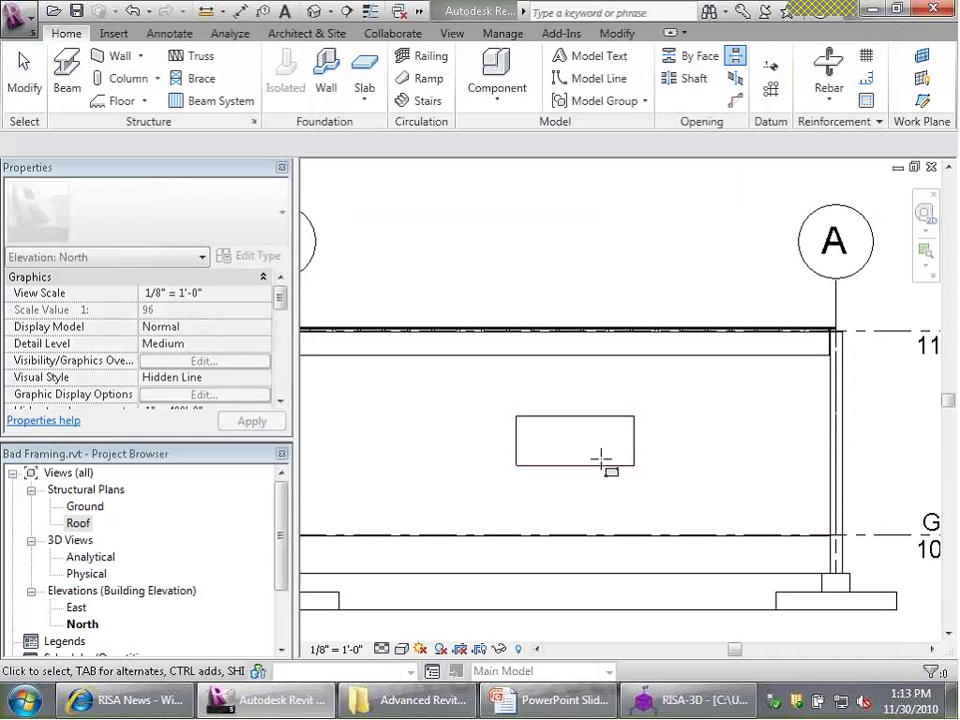
click(515, 415)
click(633, 465)
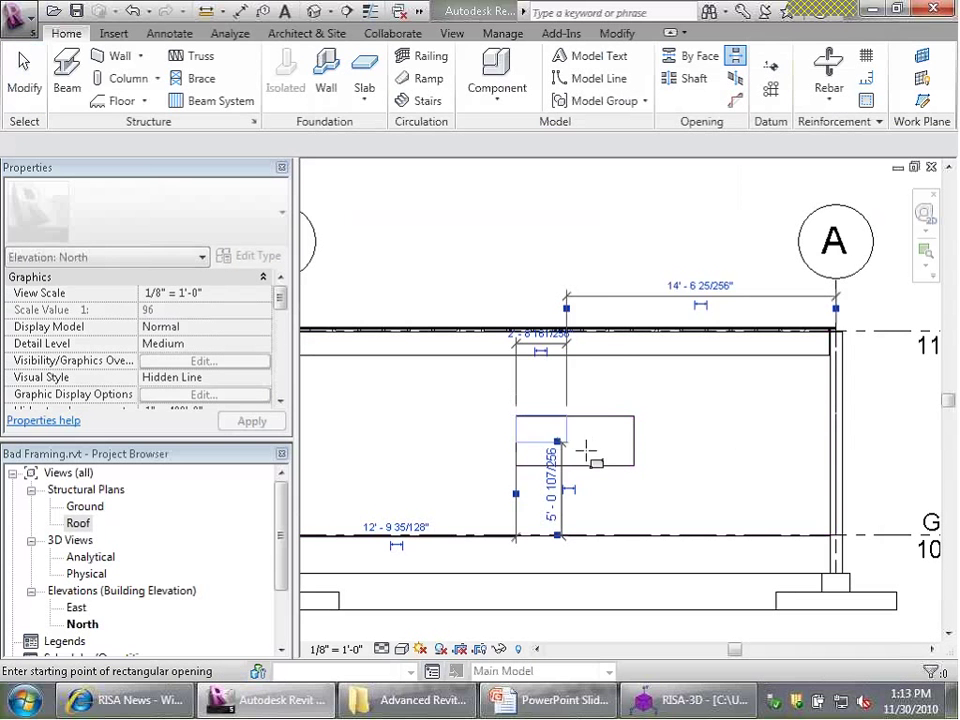
click(634, 466)
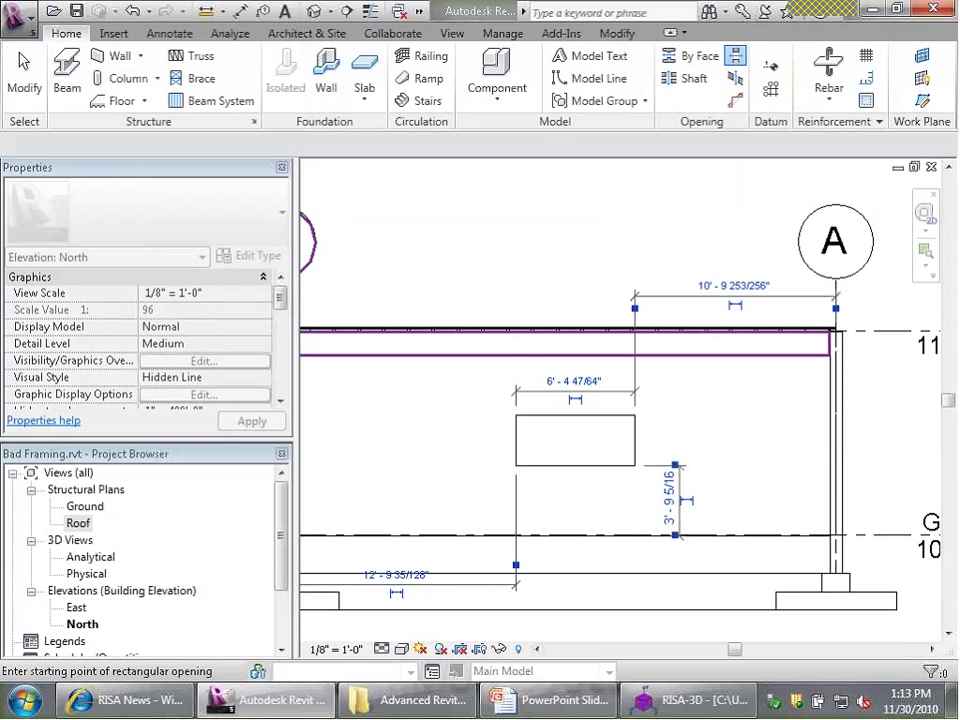
click(27, 72)
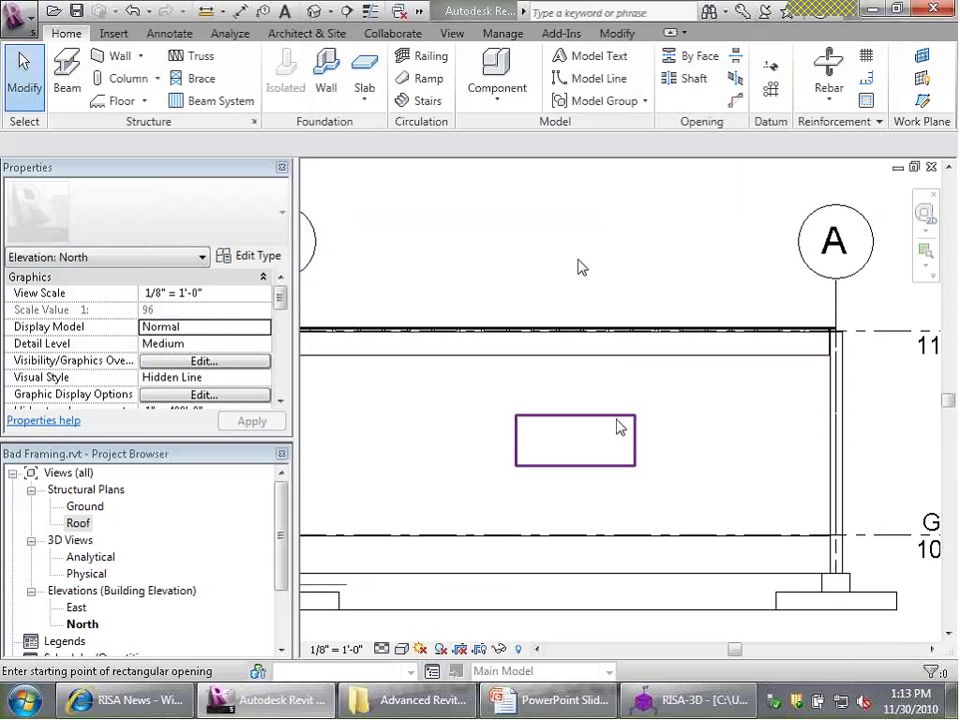
Delete the inner opening rectangle from the wall's profile sketch and finish the profile edit.
click(725, 543)
scroll(763, 476, down, 2)
scroll(763, 439, up, 1)
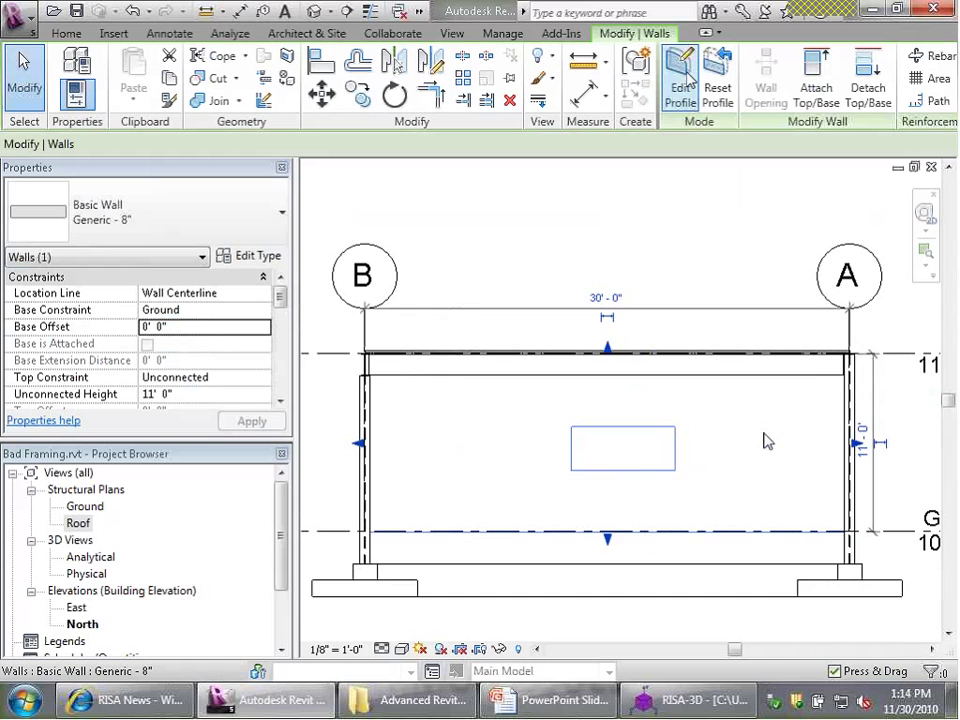
click(680, 85)
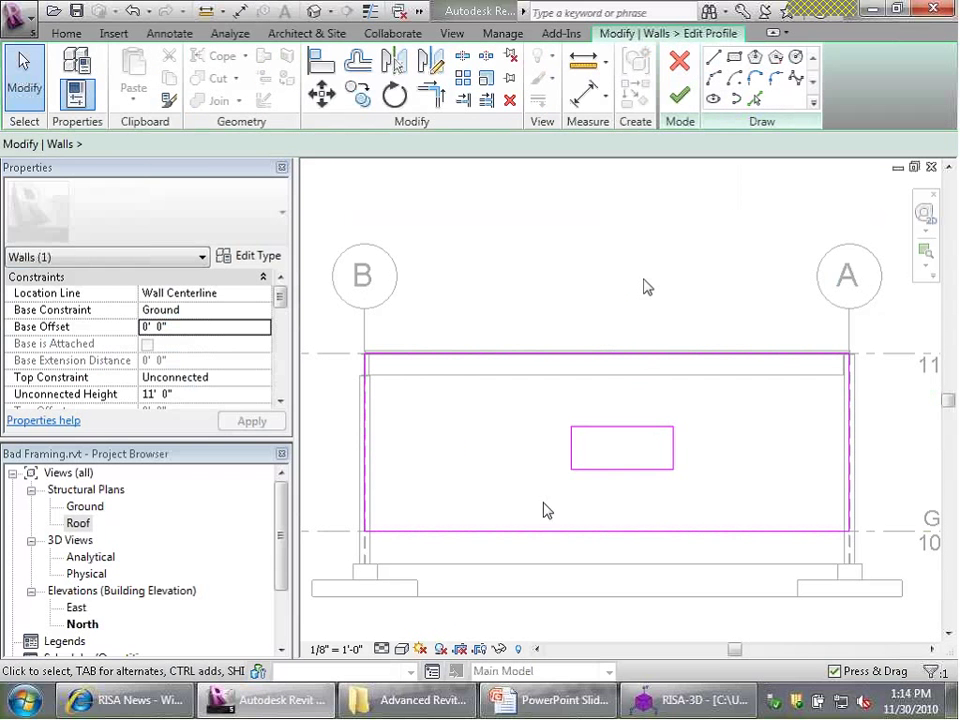
drag(543, 502, 740, 402)
key(Delete)
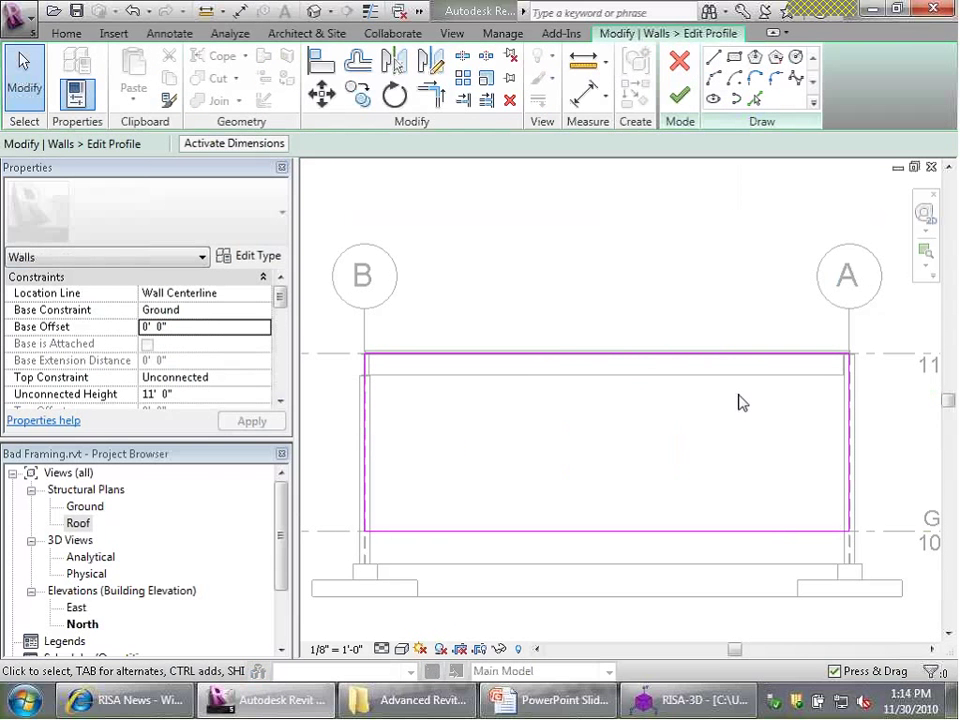
click(679, 95)
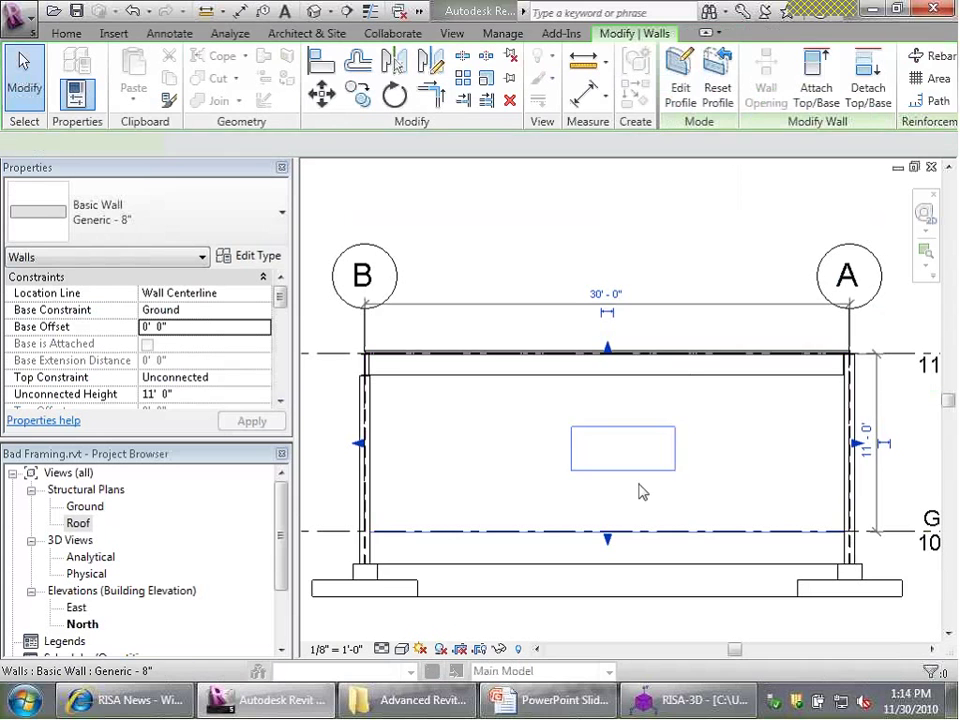
key(Escape)
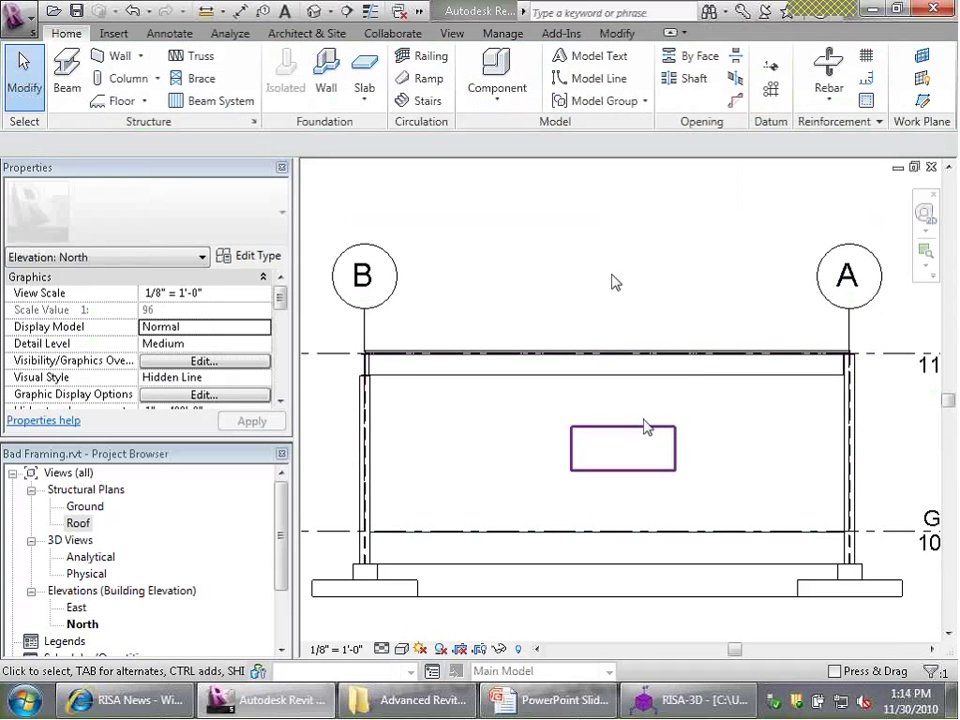
Open the Physical 3D view and inspect the replaced opening in the wall.
double_click(86, 574)
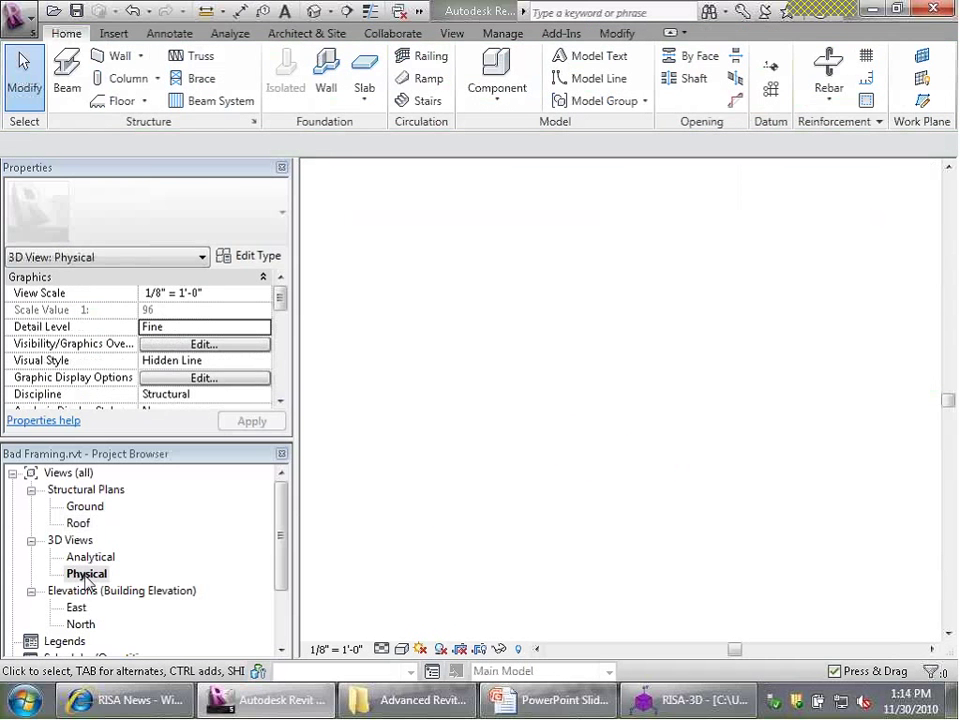
scroll(563, 333, up, 6)
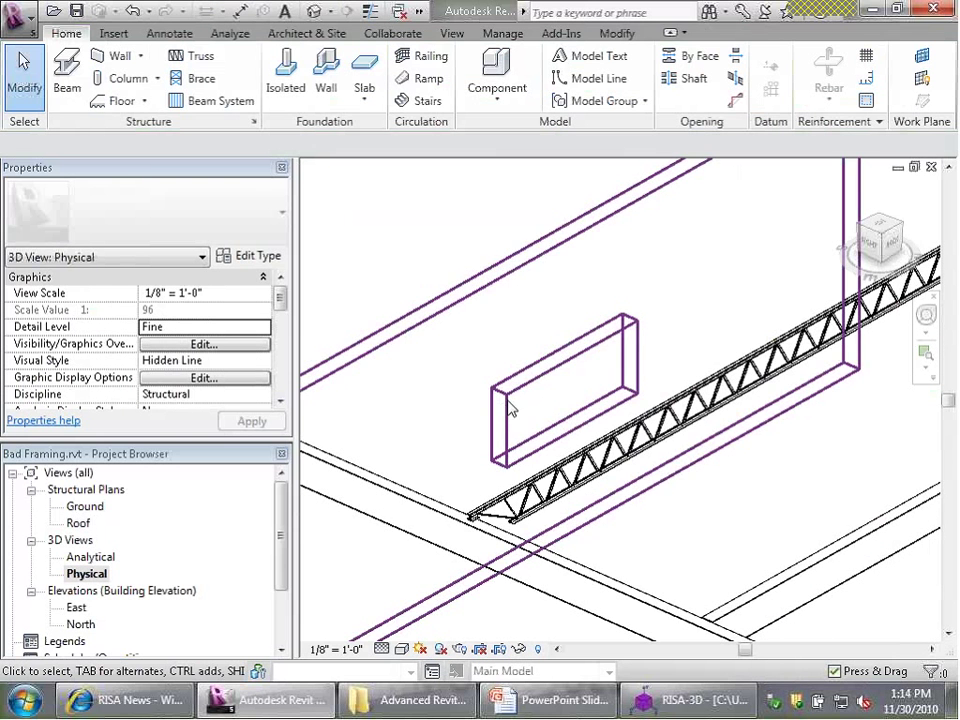
scroll(688, 489, down, 6)
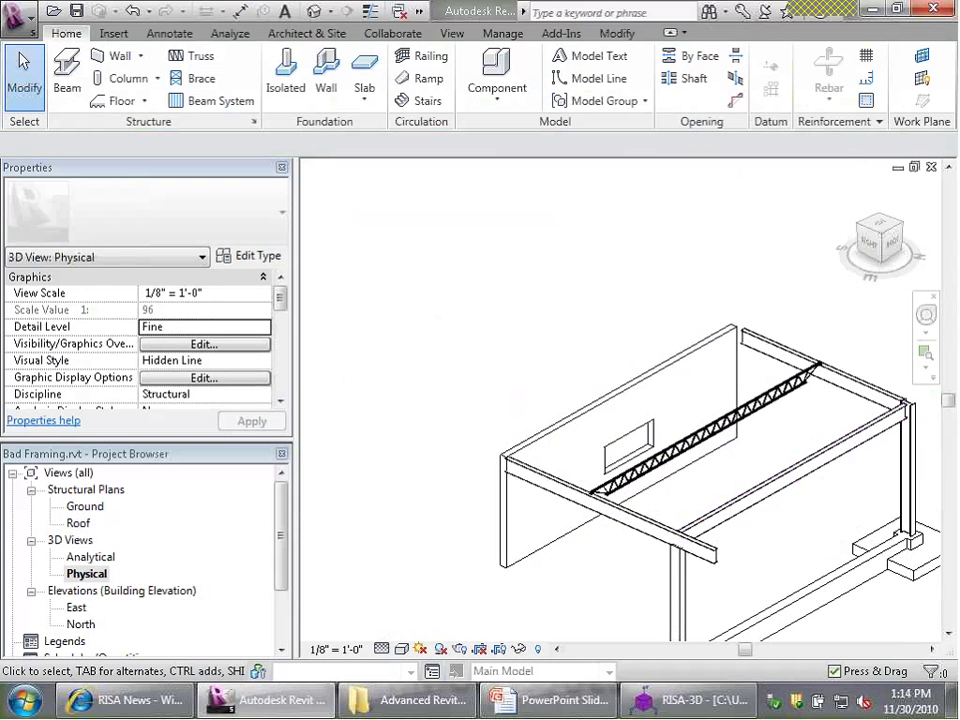
Export the revised model to RISA-3D again, accepting the global parameters and closing the warning log.
click(561, 33)
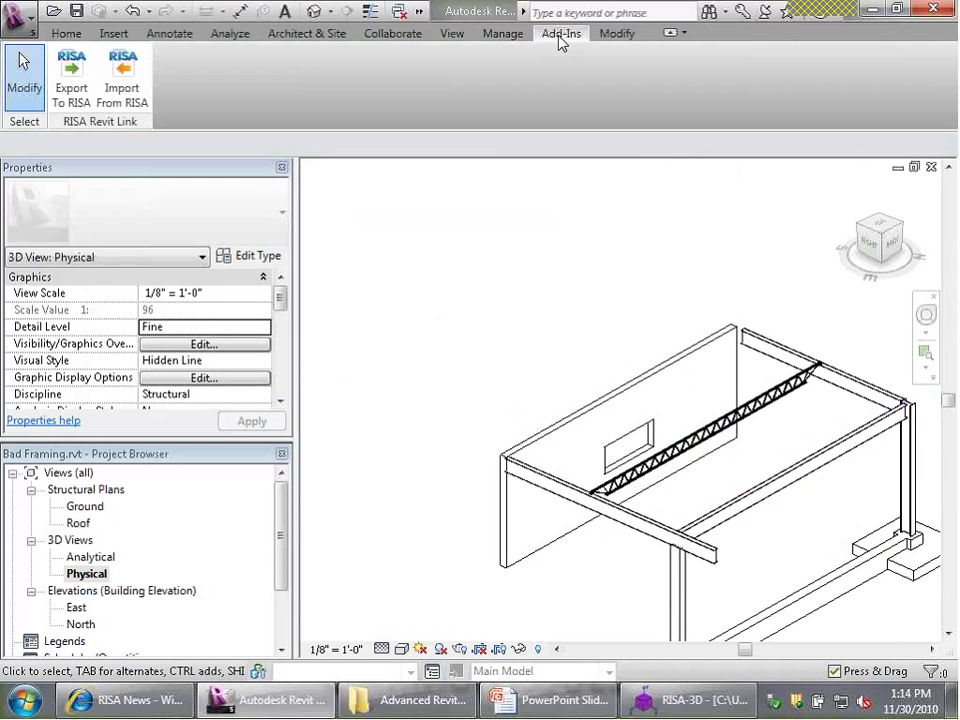
click(92, 80)
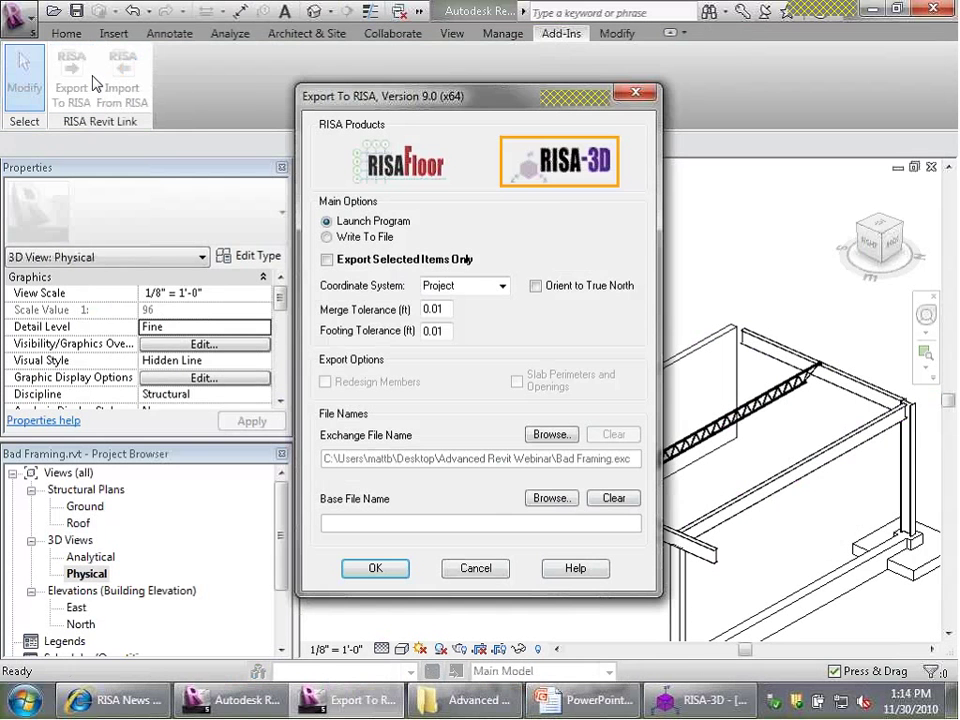
click(557, 180)
click(375, 568)
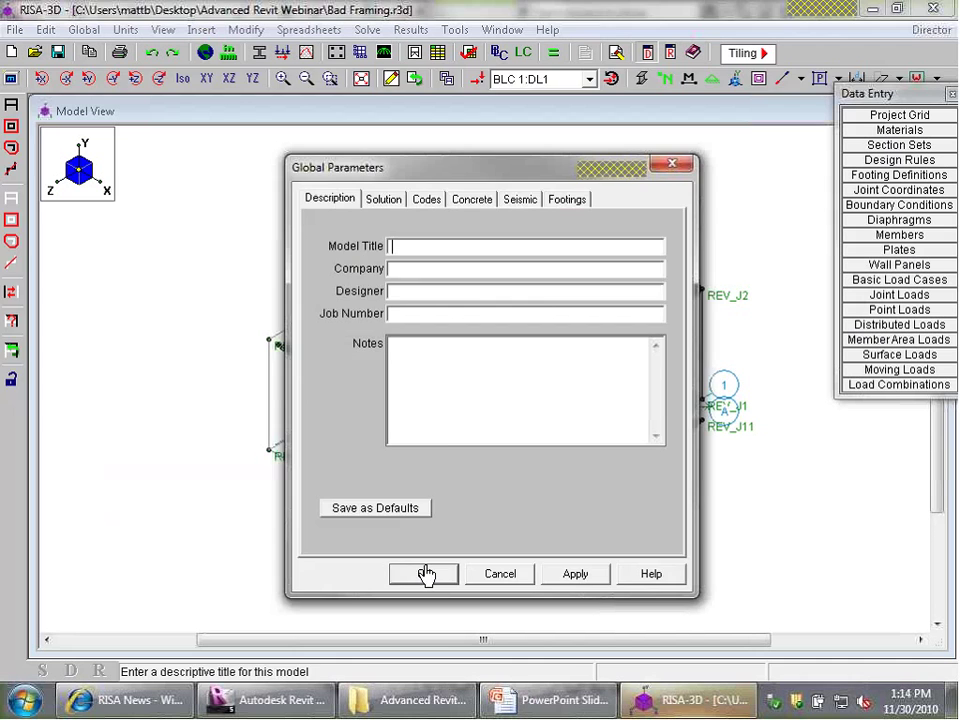
click(424, 572)
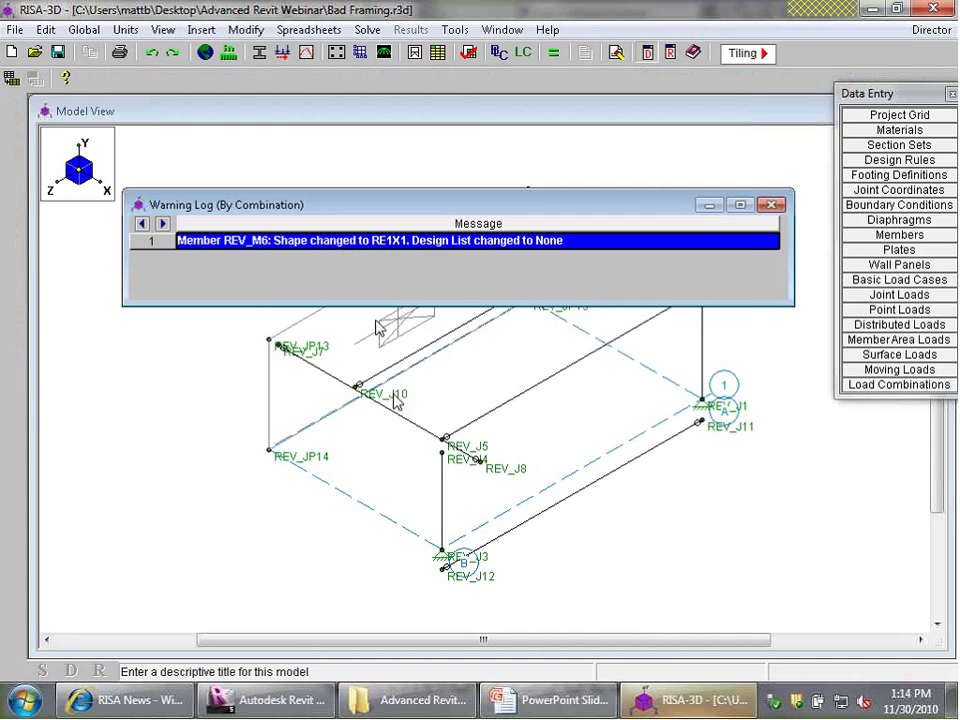
click(771, 204)
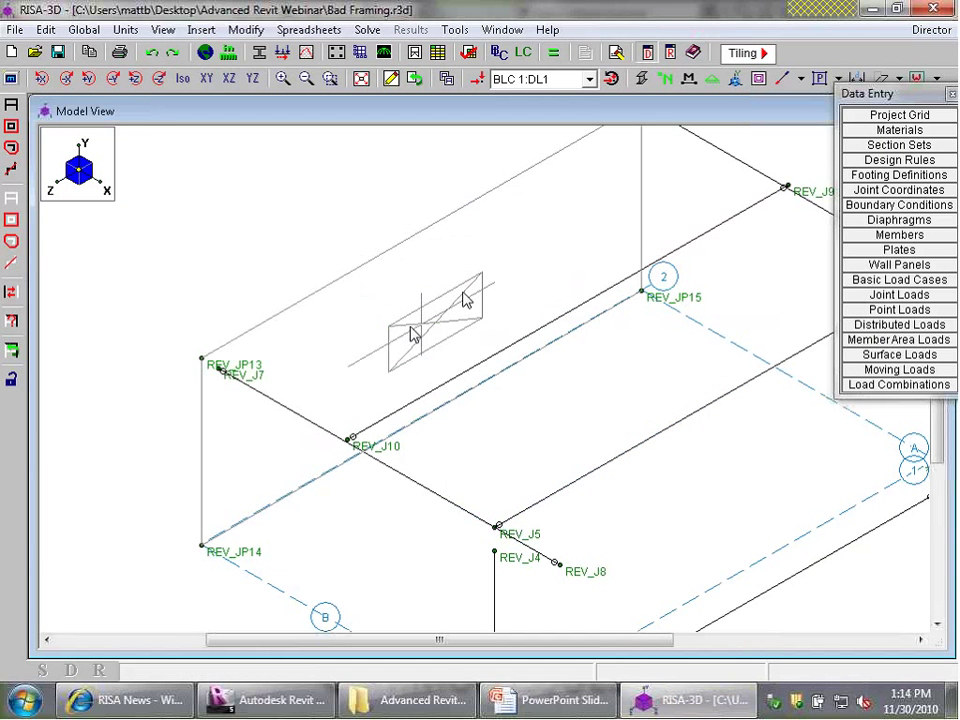
scroll(428, 331, down, 1)
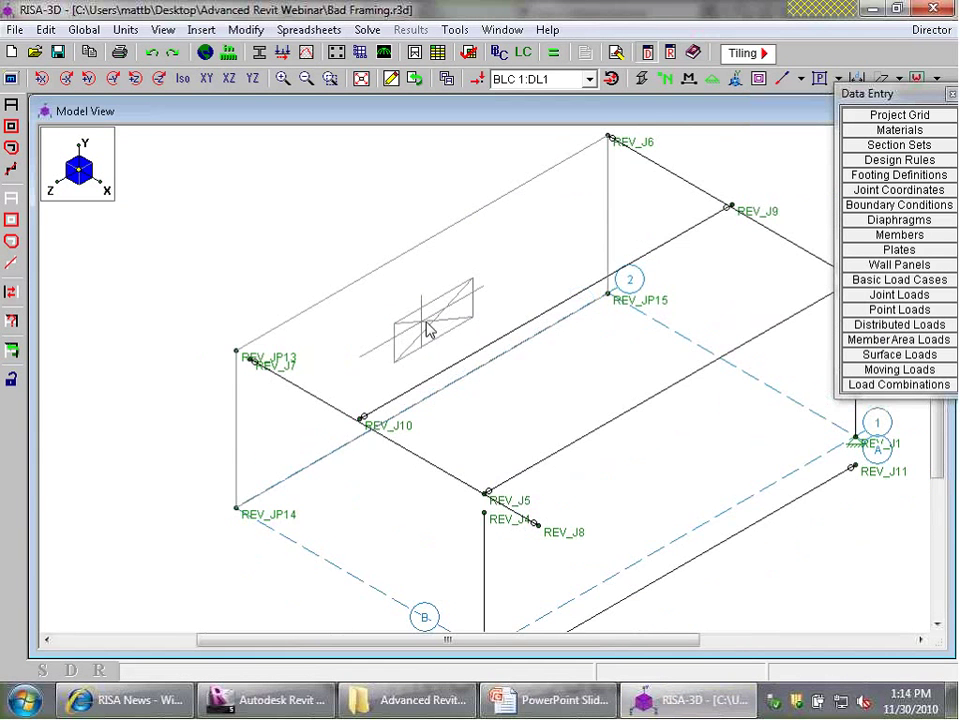
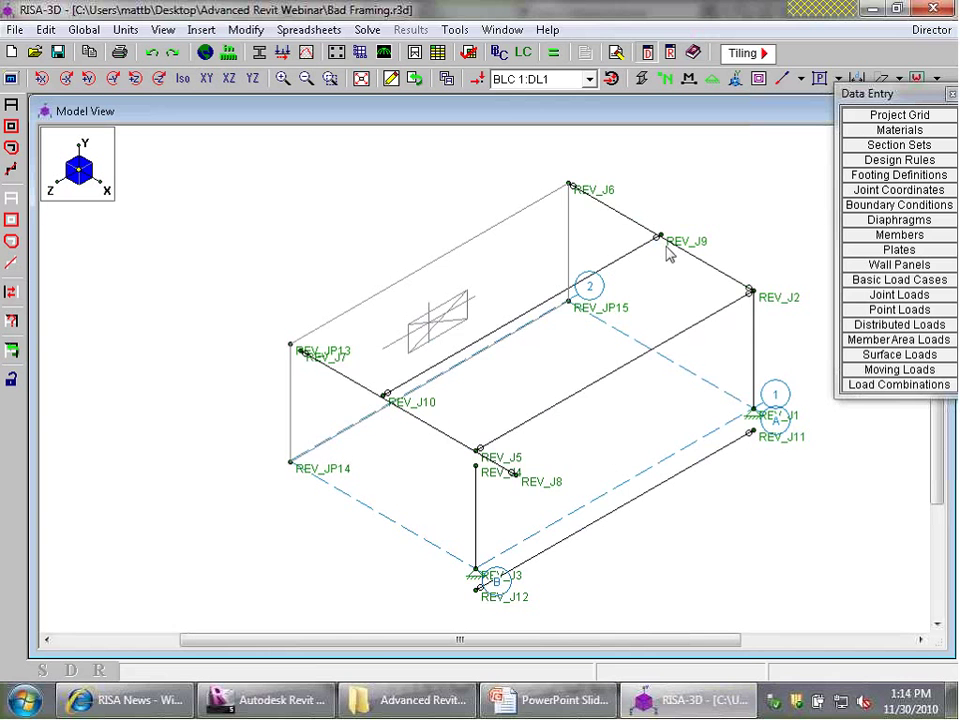
Examine where the joist's end nodes meet the two supporting beams in the RISA-3D model.
scroll(698, 235, up, 2)
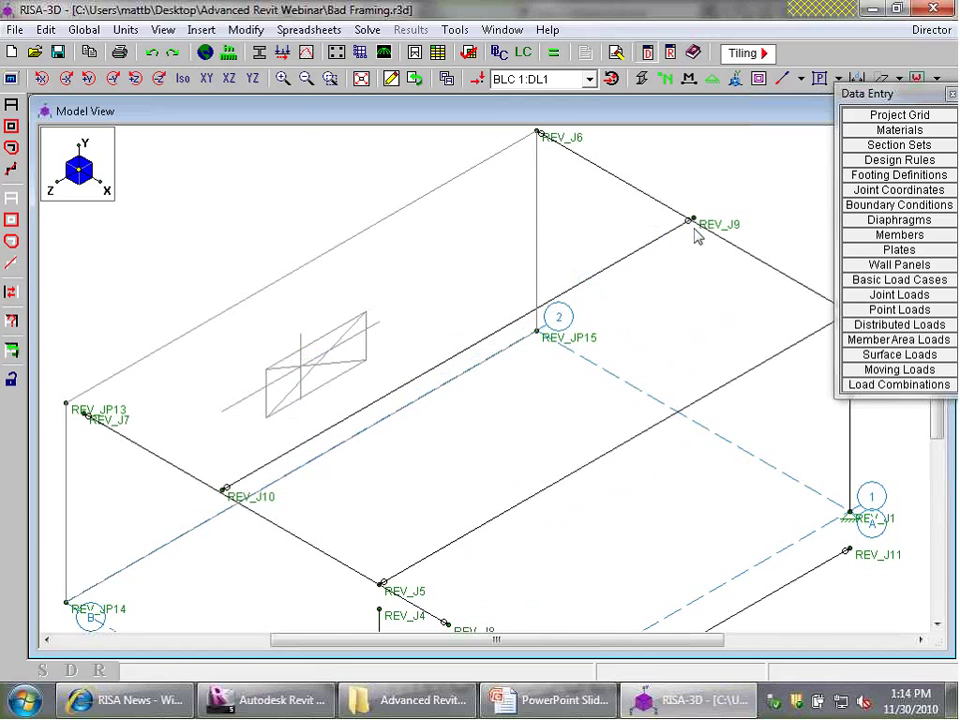
scroll(700, 230, up, 3)
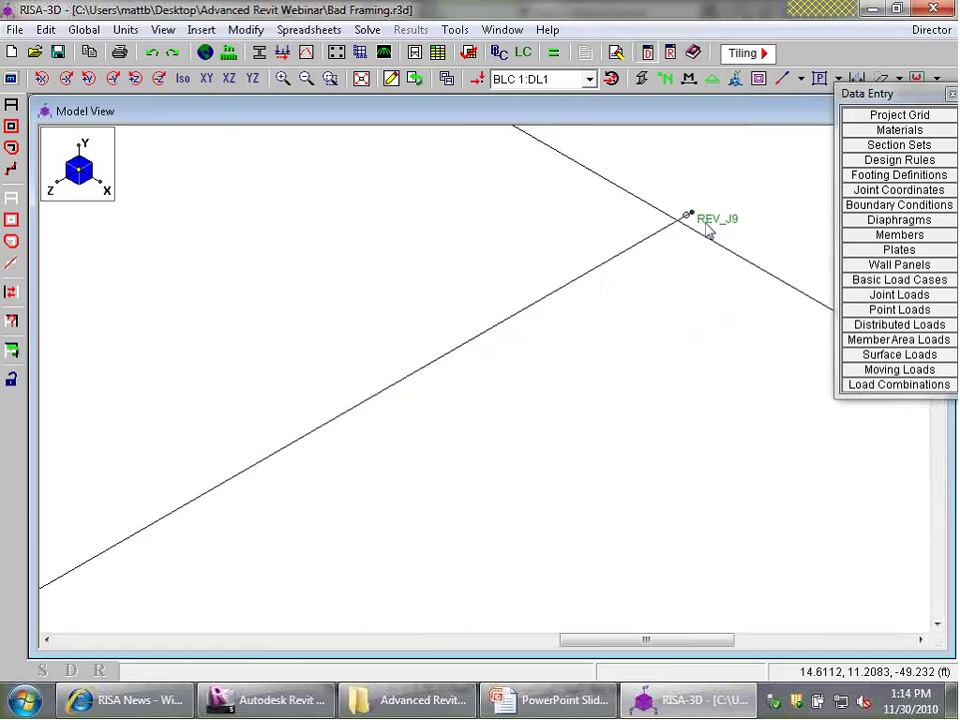
scroll(727, 222, down, 1)
scroll(718, 238, down, 3)
scroll(380, 396, up, 3)
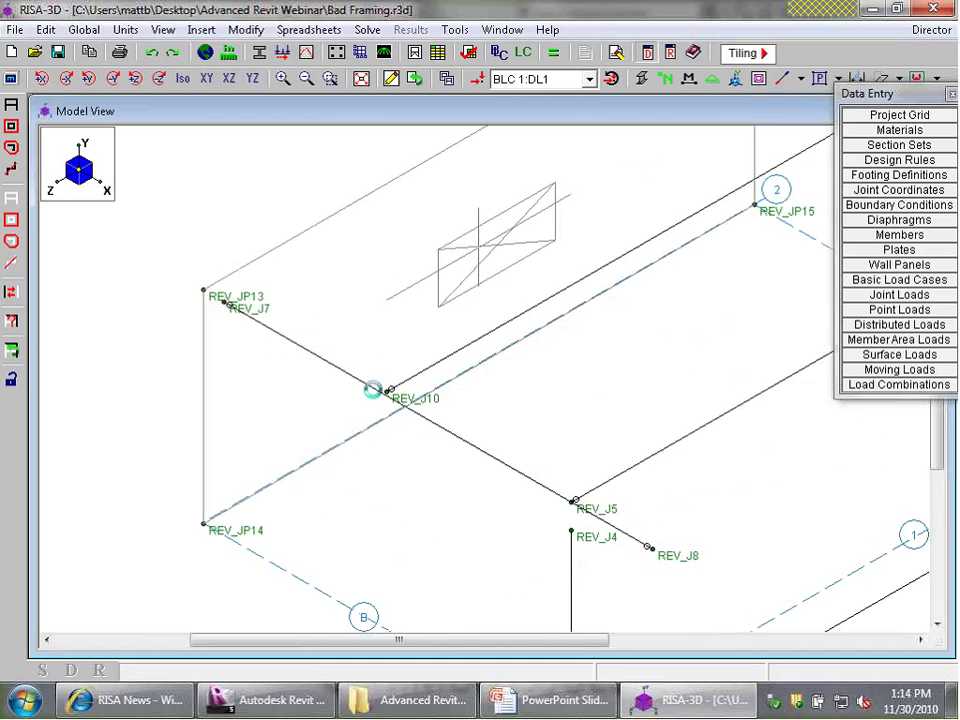
scroll(383, 400, down, 2)
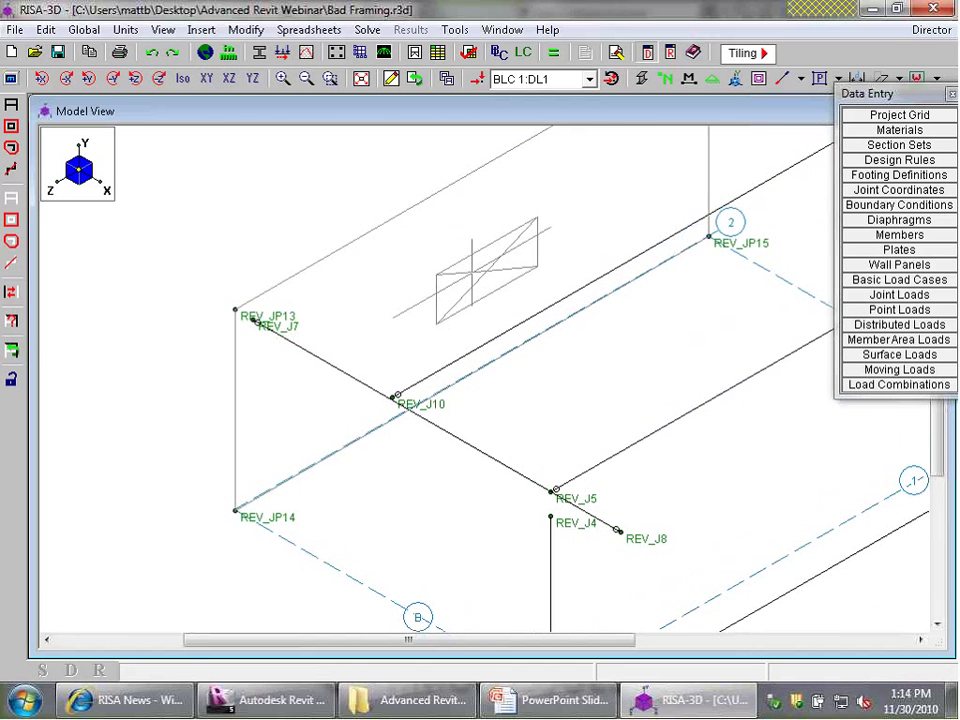
Switch to Revit, examine how the joist bears on its supporting beams in the Physical view, and select the joist.
click(255, 705)
scroll(808, 386, up, 5)
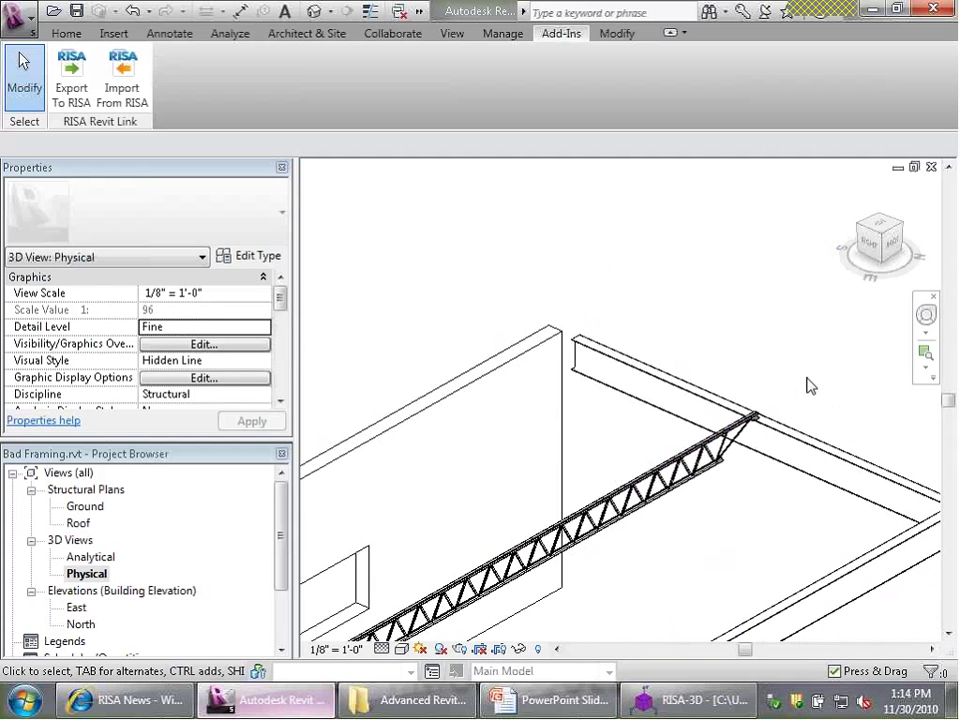
shift+middle_drag(678, 484, 686, 441)
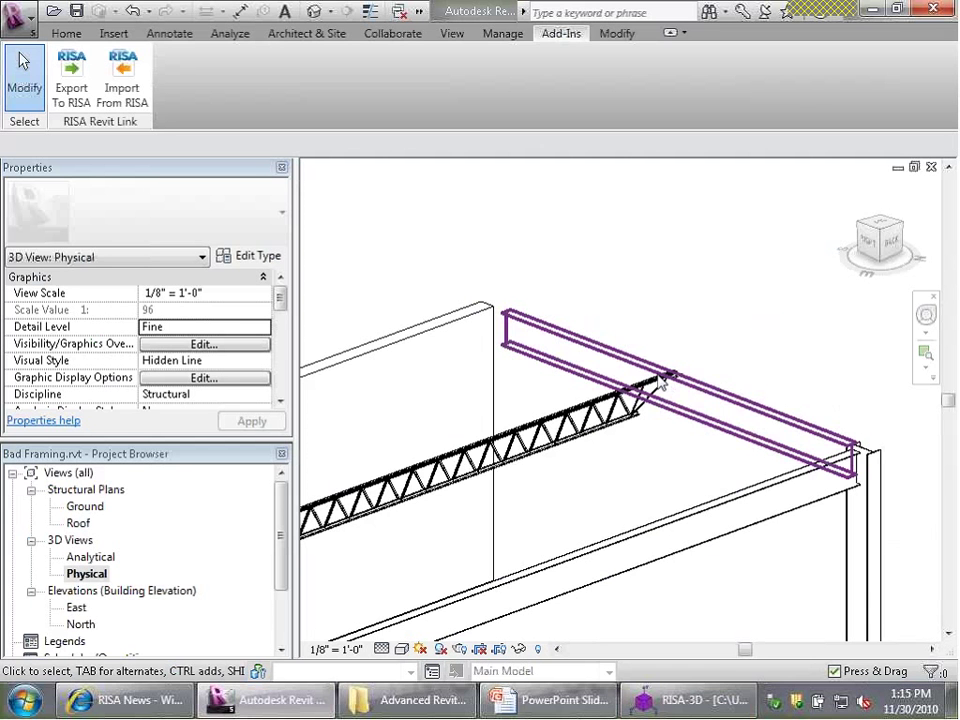
scroll(675, 382, up, 3)
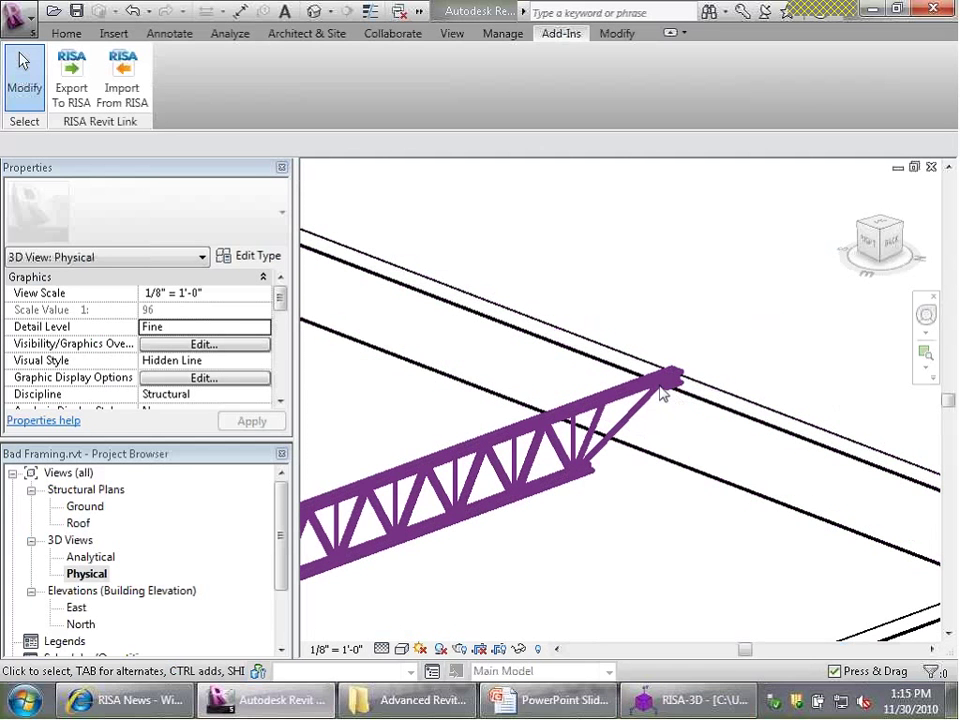
shift+middle_drag(677, 381, 395, 490)
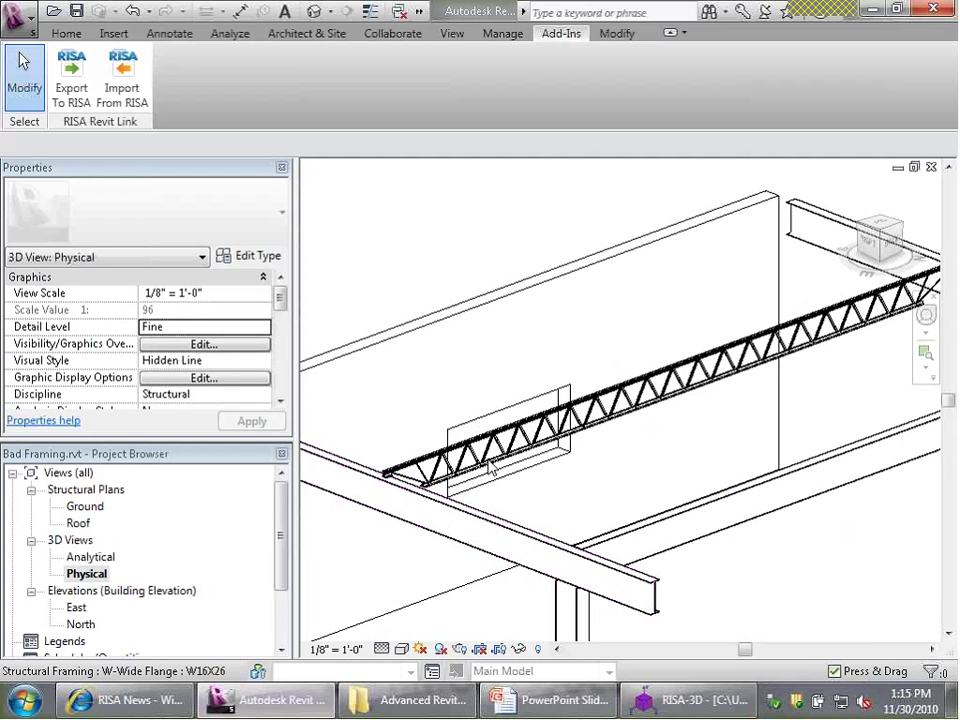
click(760, 345)
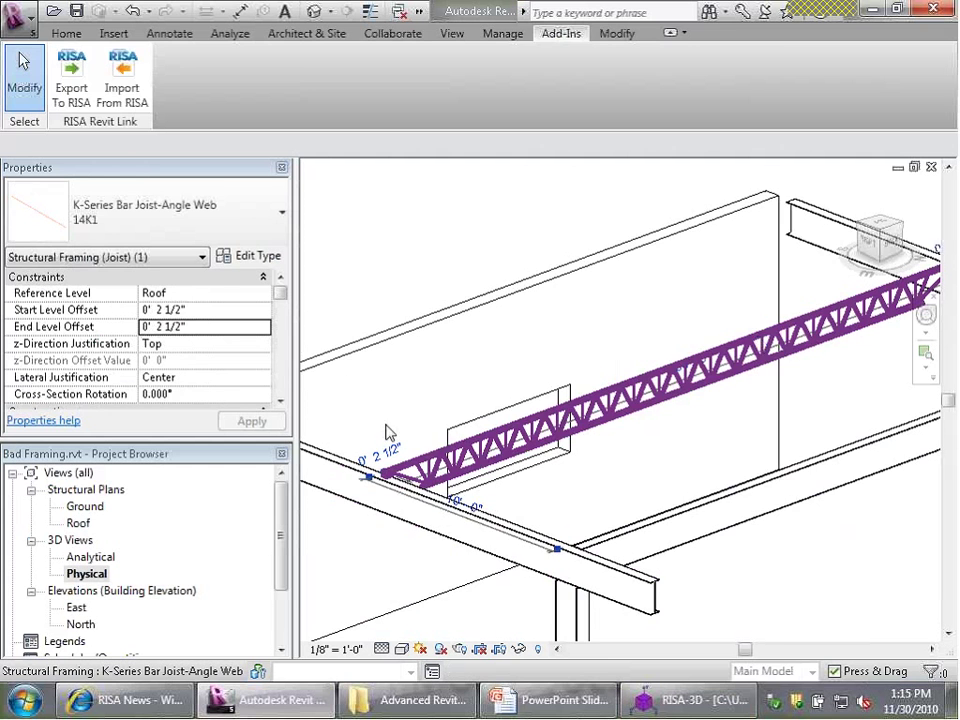
scroll(386, 429, down, 3)
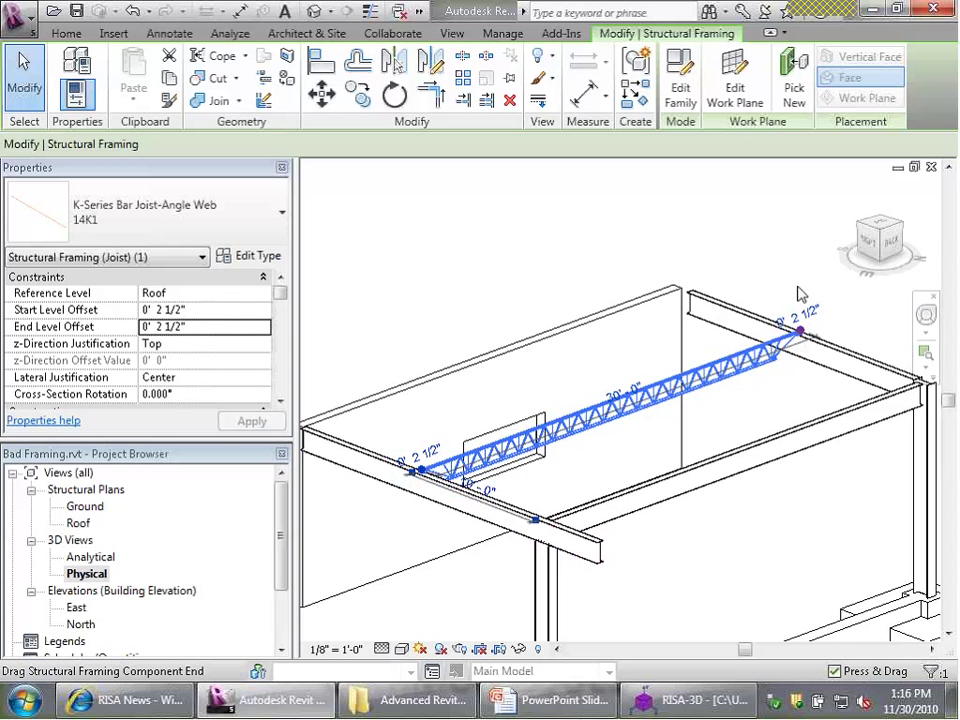
Try to set the selected joist's start and end level offsets to 0.
click(212, 311)
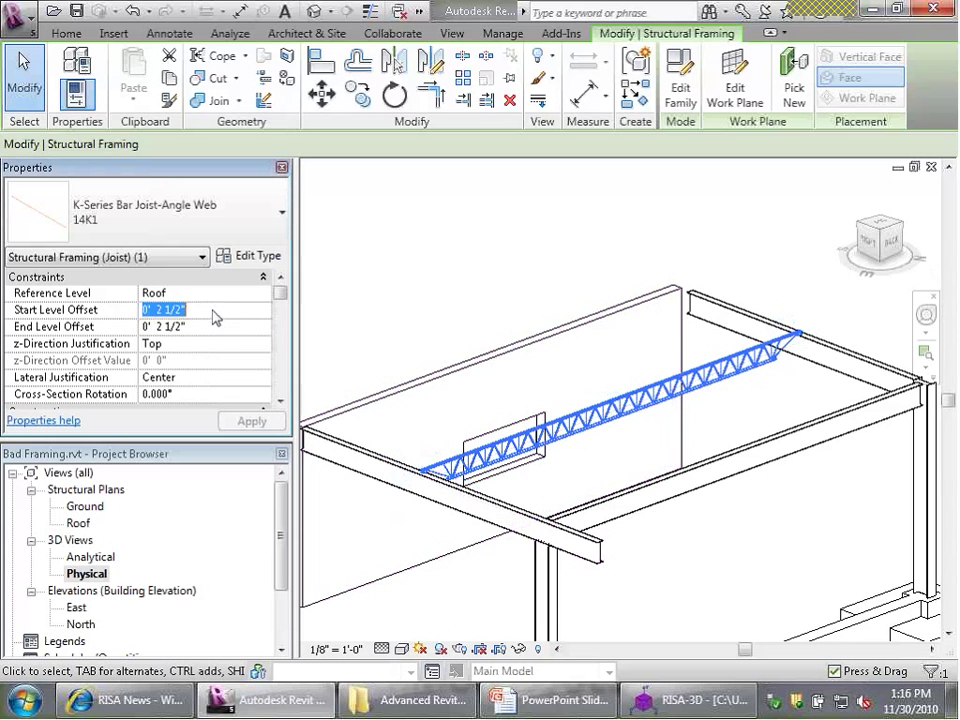
text(0)
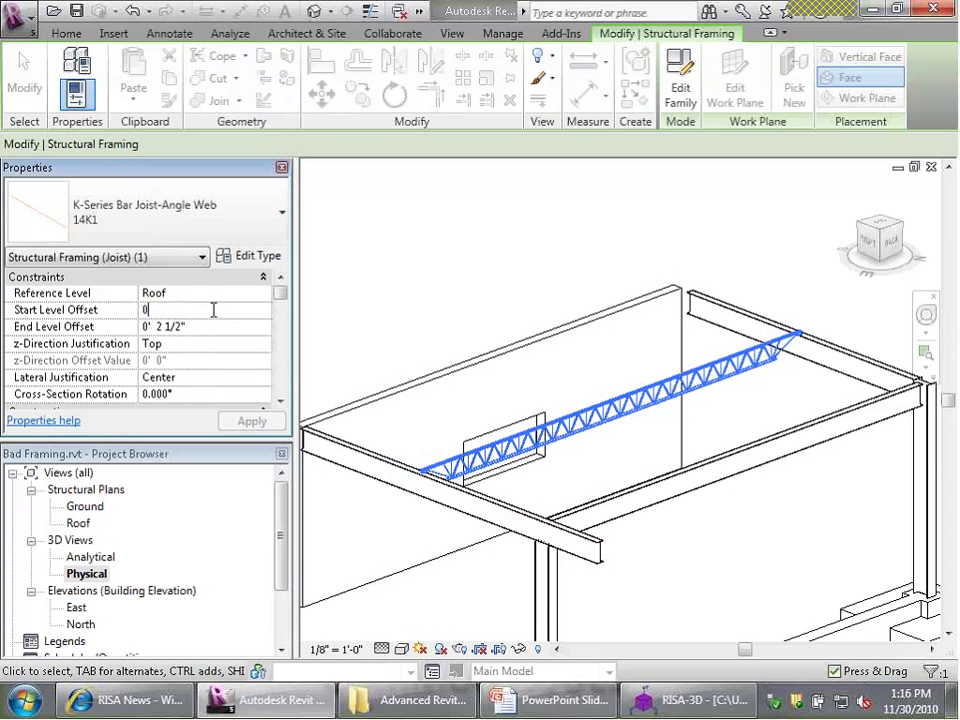
click(193, 328)
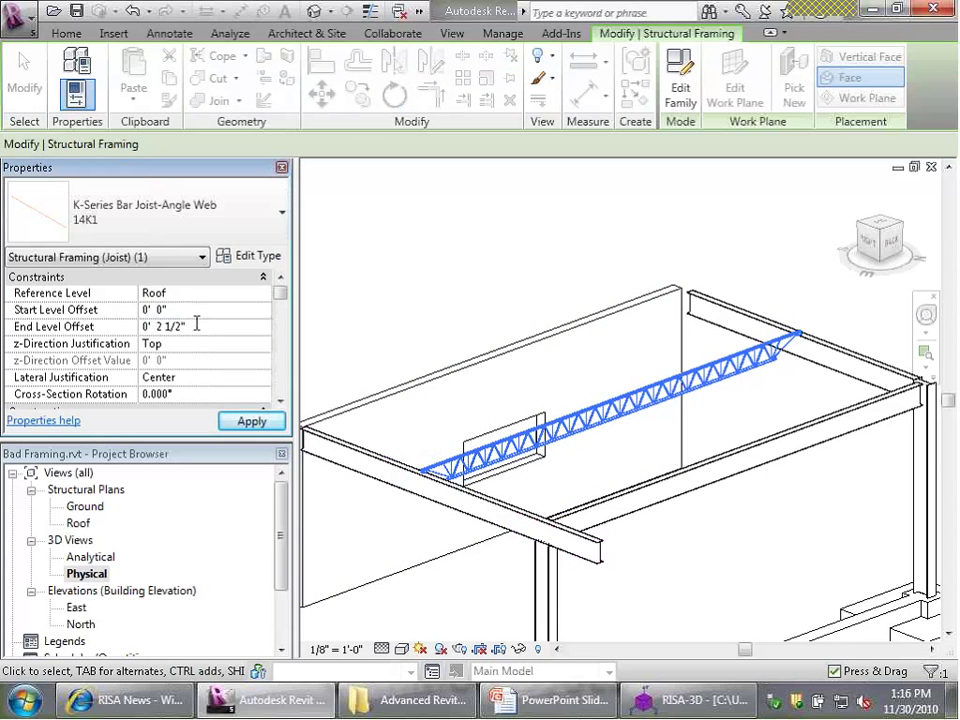
text(0)
key(Return)
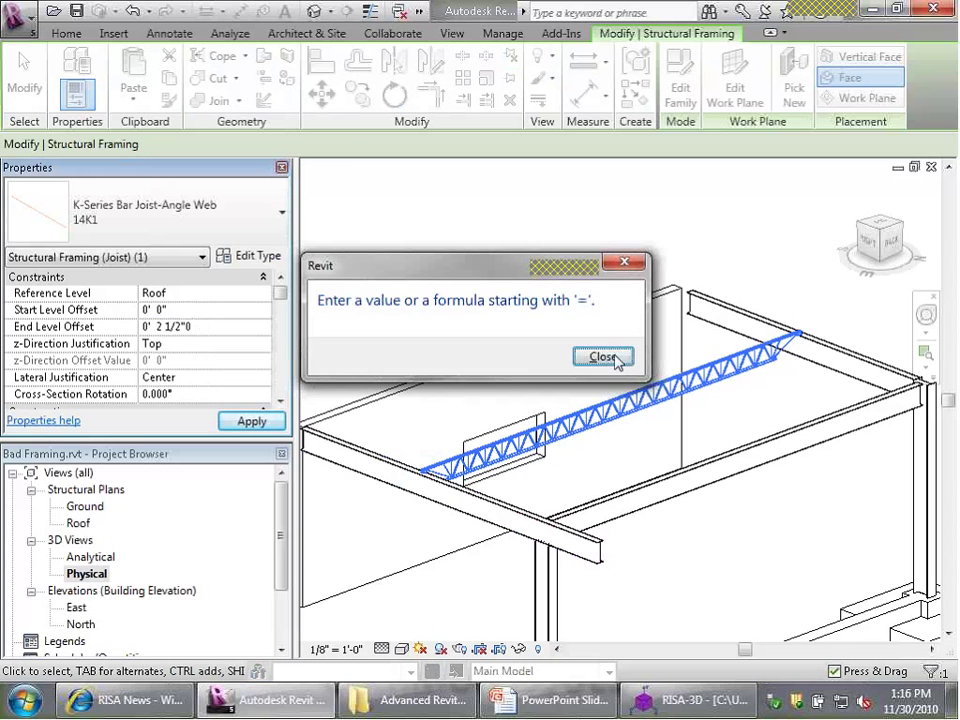
click(619, 358)
Set the joist's Start Level Offset and End Level Offset to 0' 0" and check its height against the beam.
click(206, 310)
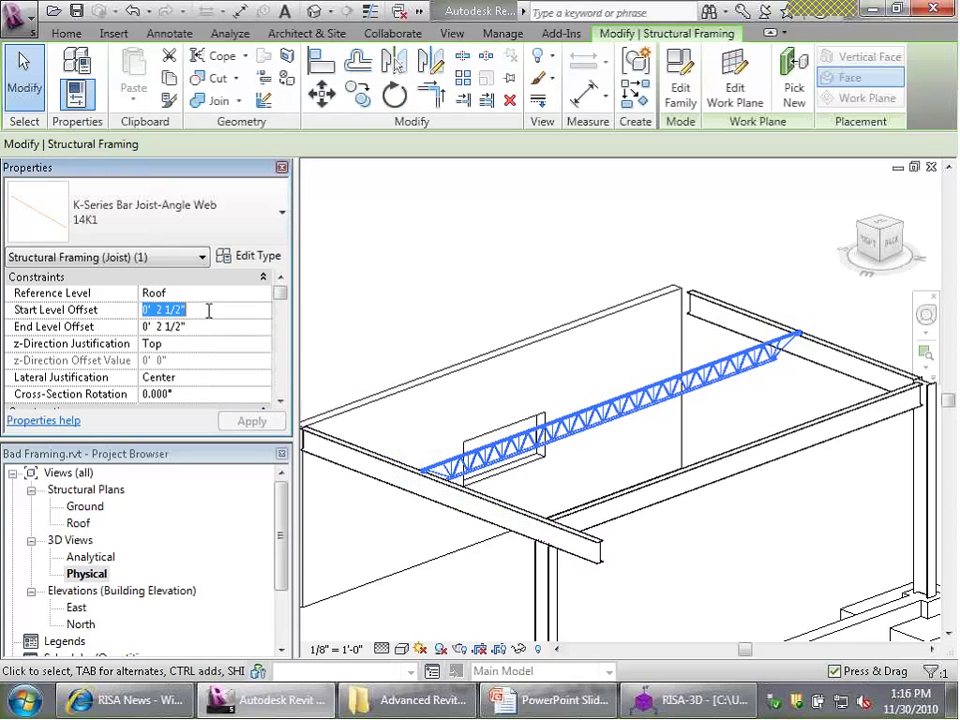
text(0)
click(83, 326)
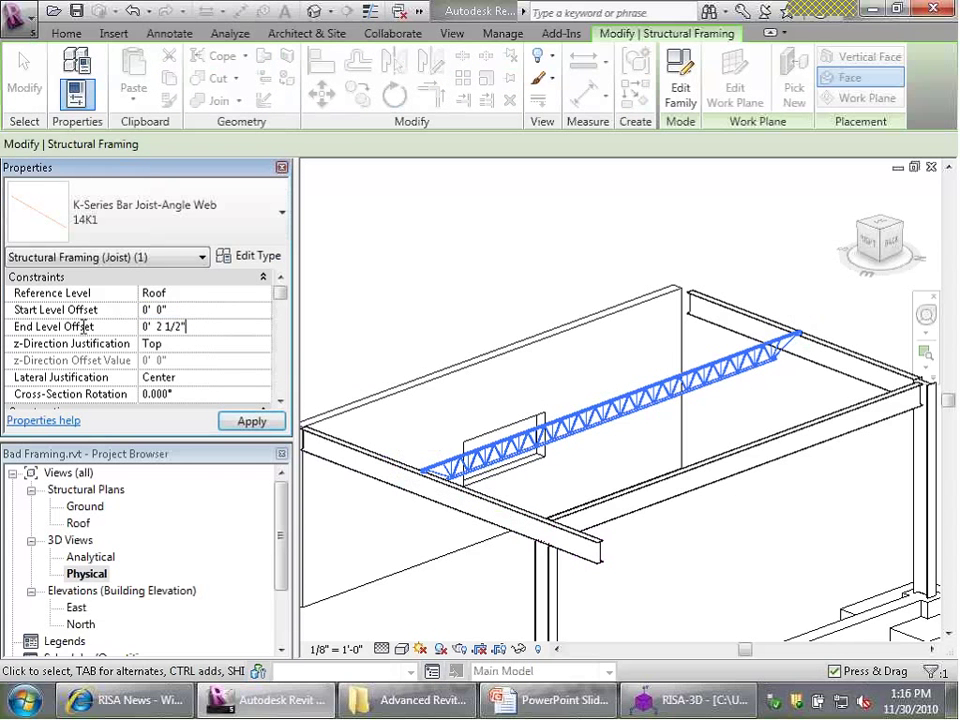
text(0' 0)
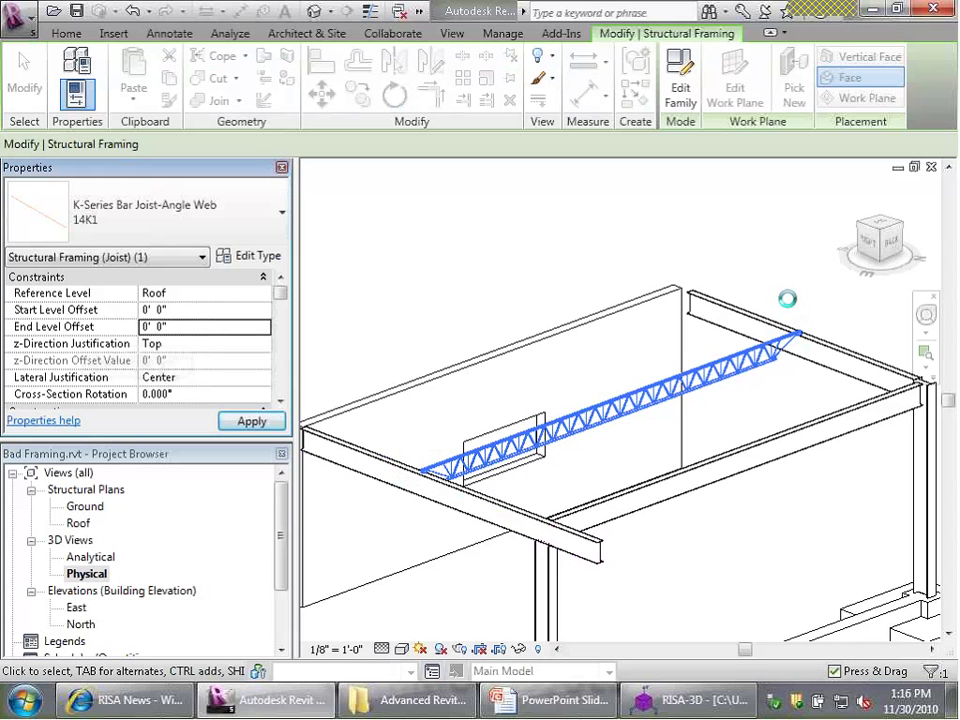
key(Escape)
scroll(840, 349, up, 5)
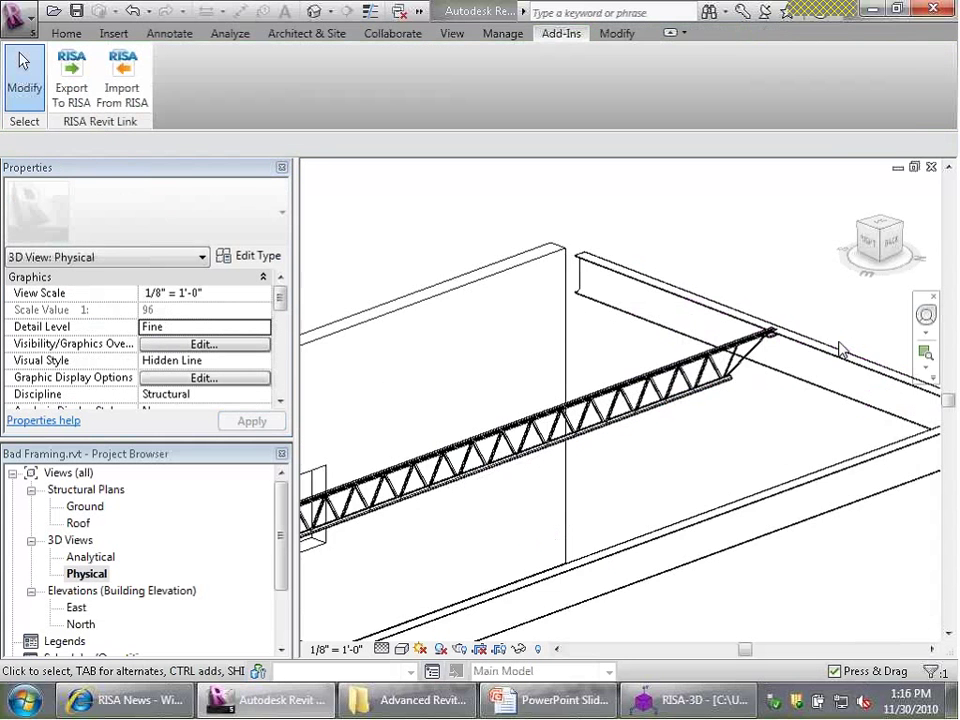
scroll(783, 305, down, 5)
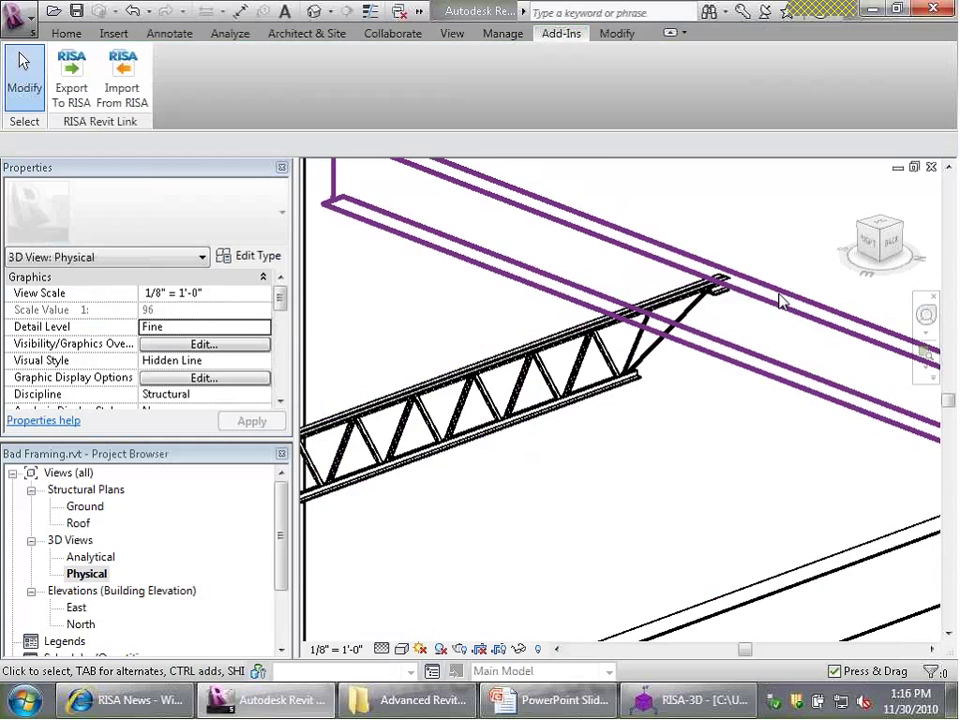
scroll(783, 313, up, 2)
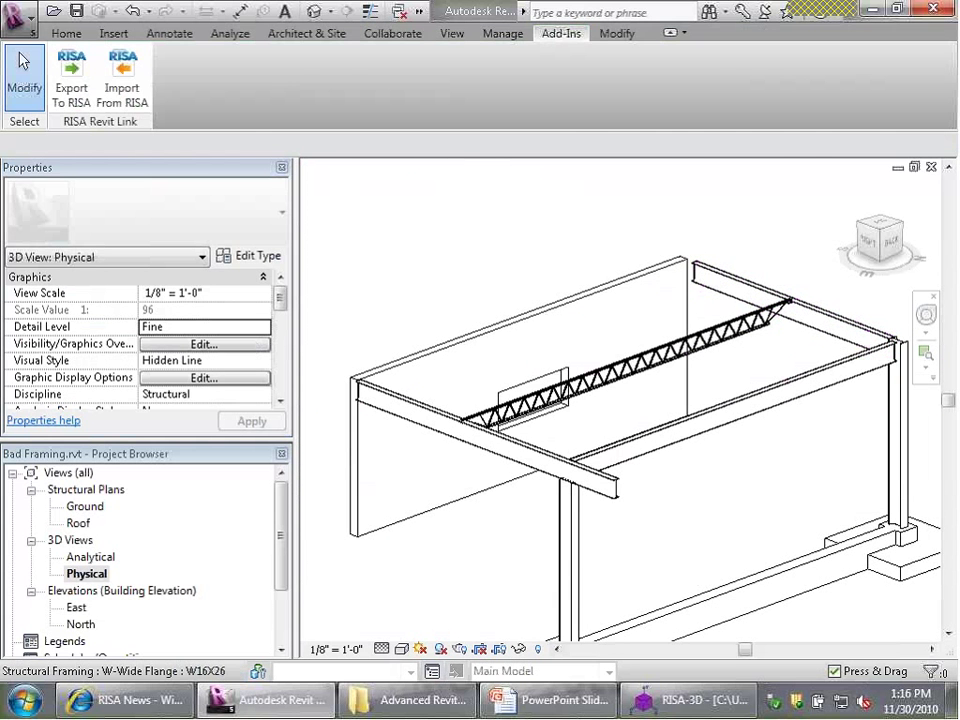
Set the joist's z-Direction Justification to Other with a z-Direction Offset Value of 2.5".
click(540, 393)
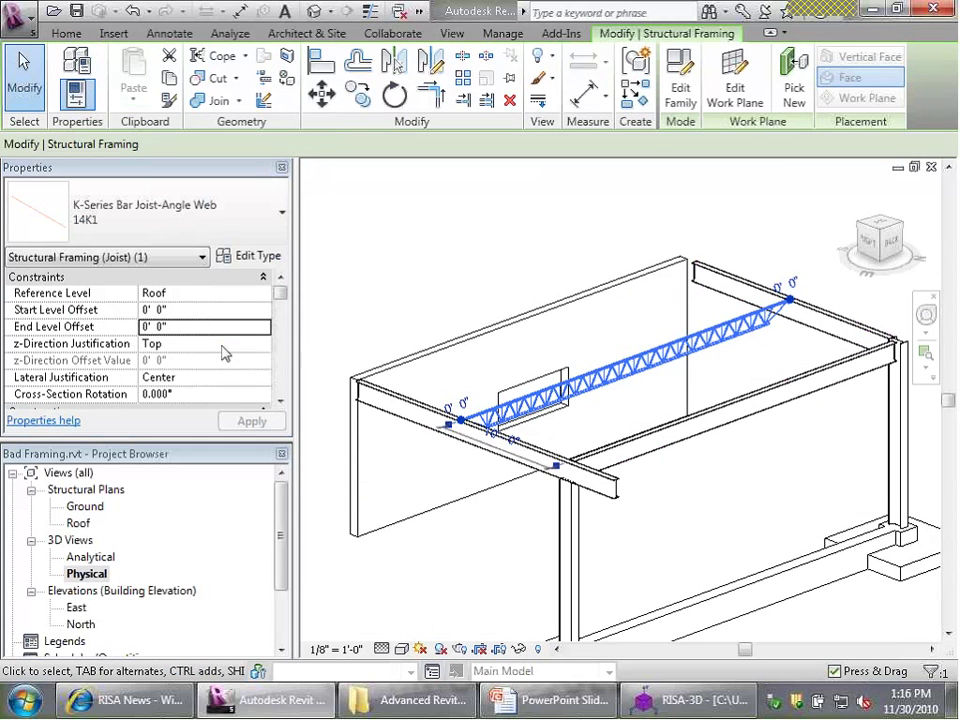
click(226, 346)
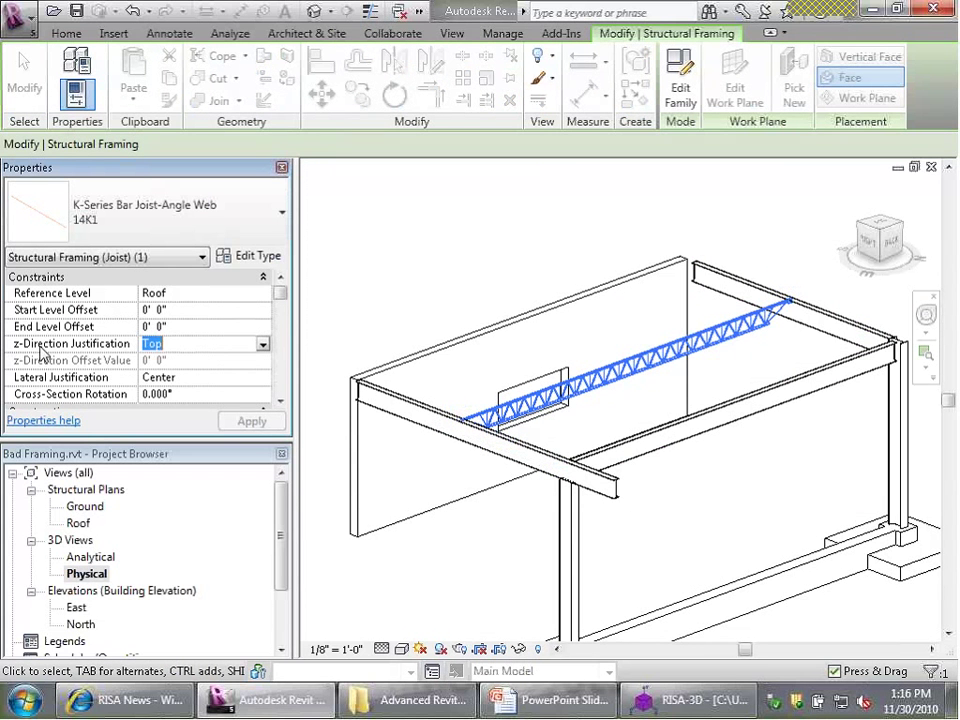
click(263, 346)
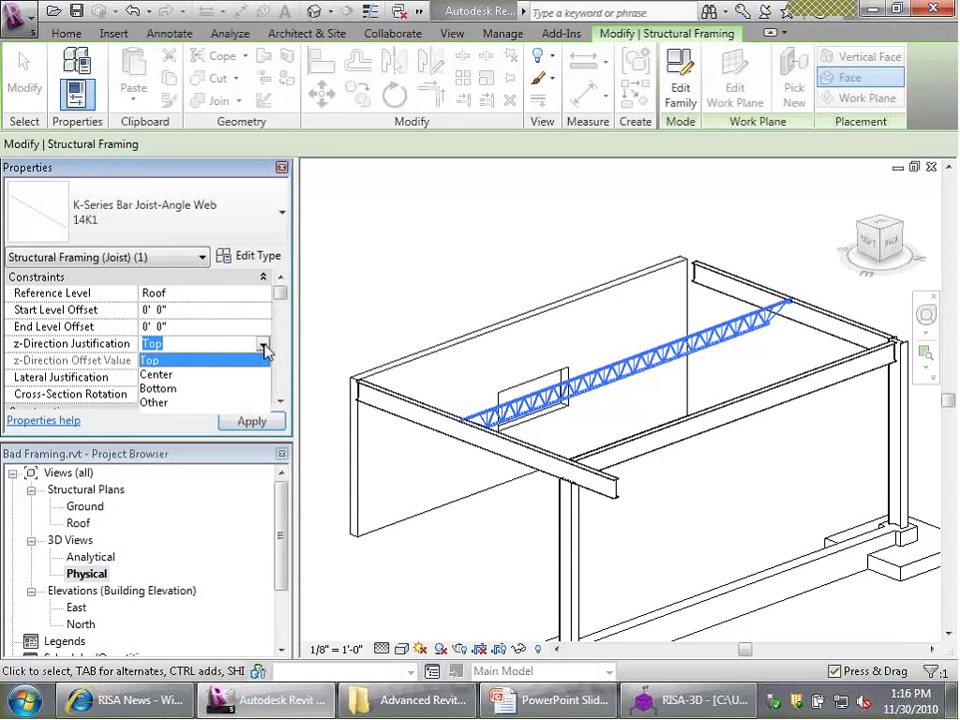
click(160, 403)
click(107, 360)
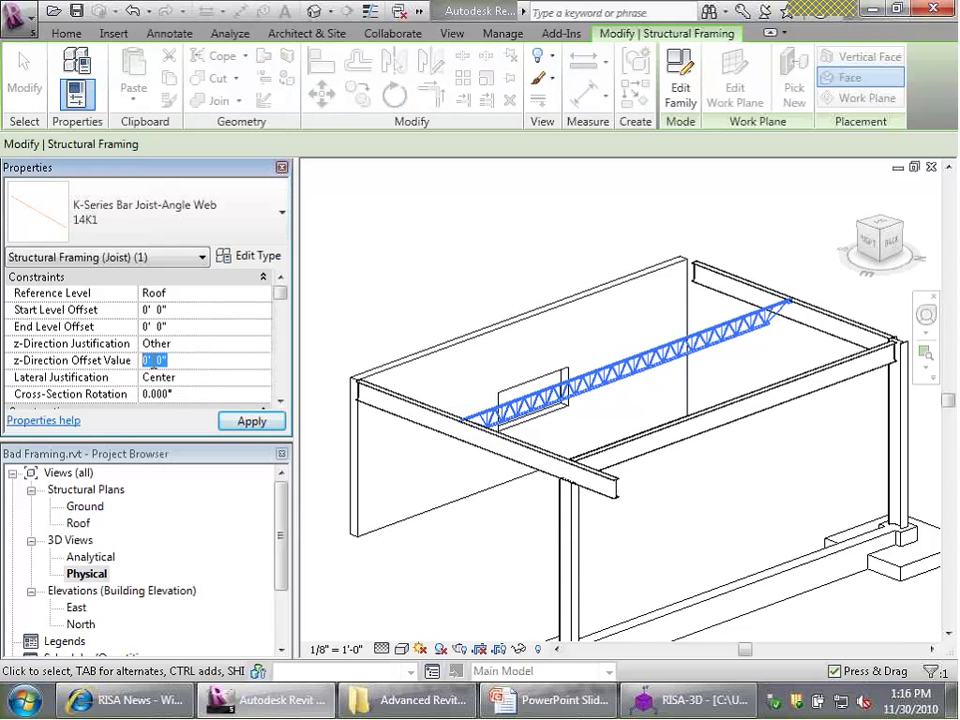
text(2.5")
key(Return)
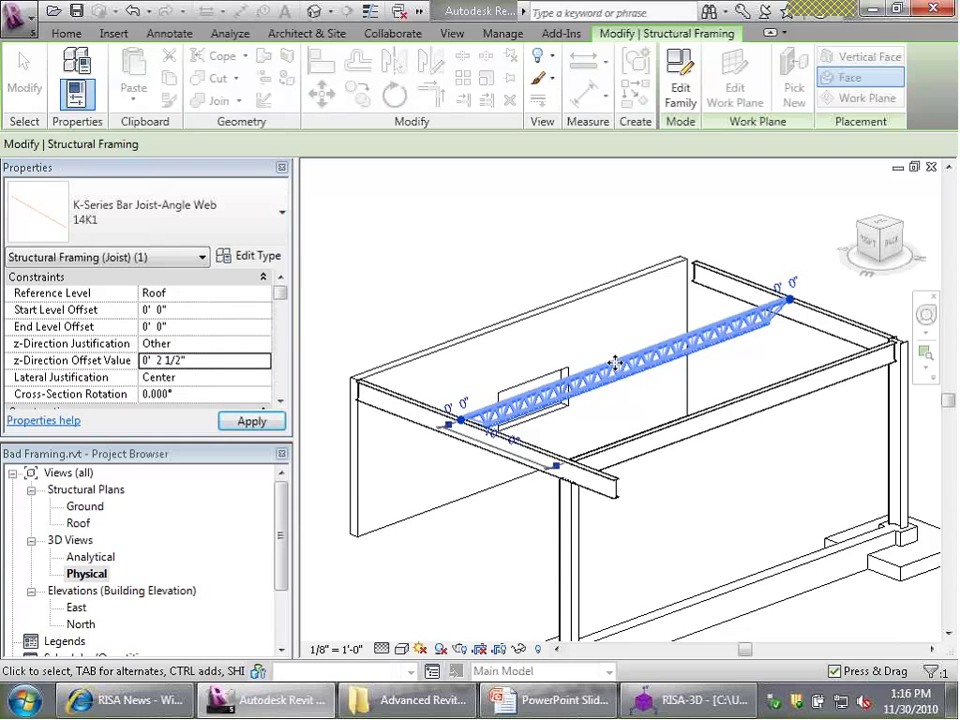
key(Escape)
Inspect the joist's seat and end point where it sits on the supporting beam.
scroll(797, 300, up, 5)
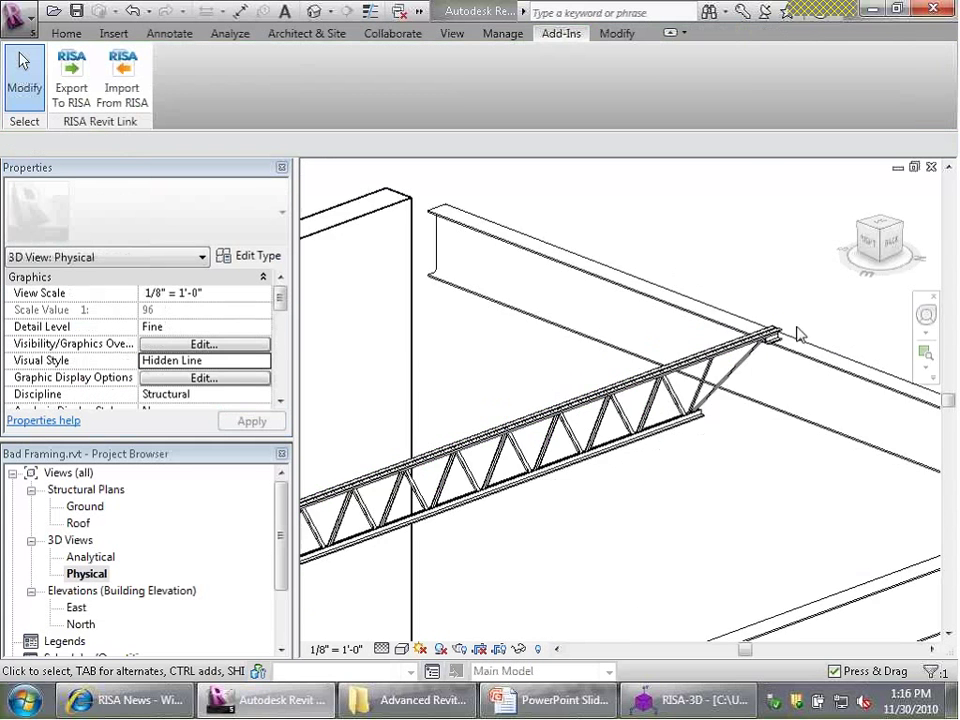
click(703, 362)
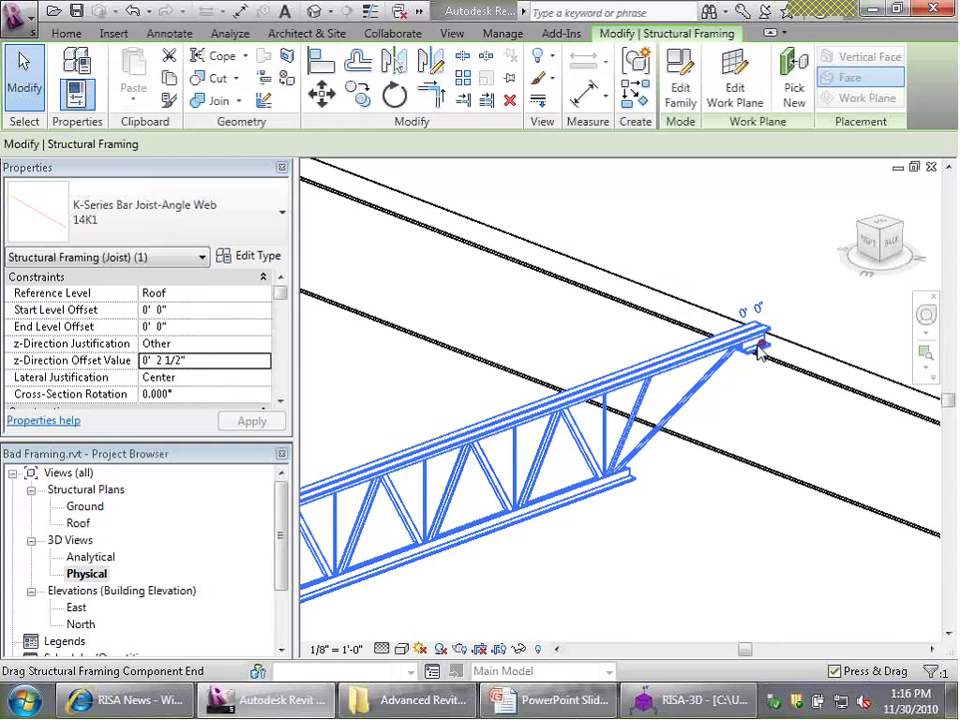
drag(756, 338, 707, 364)
click(746, 253)
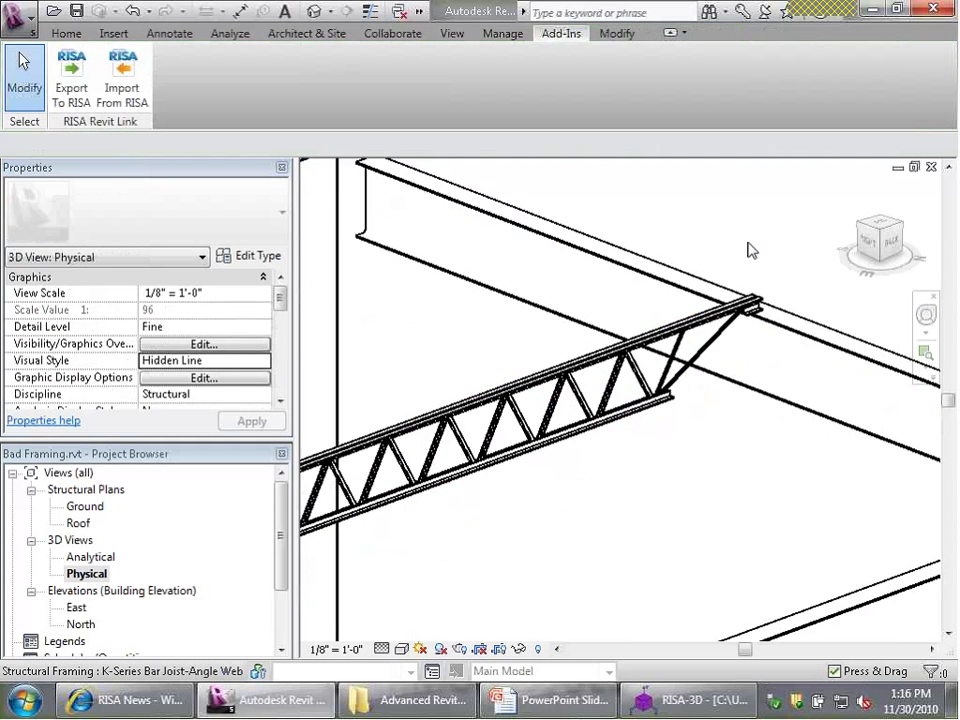
scroll(750, 251, up, 2)
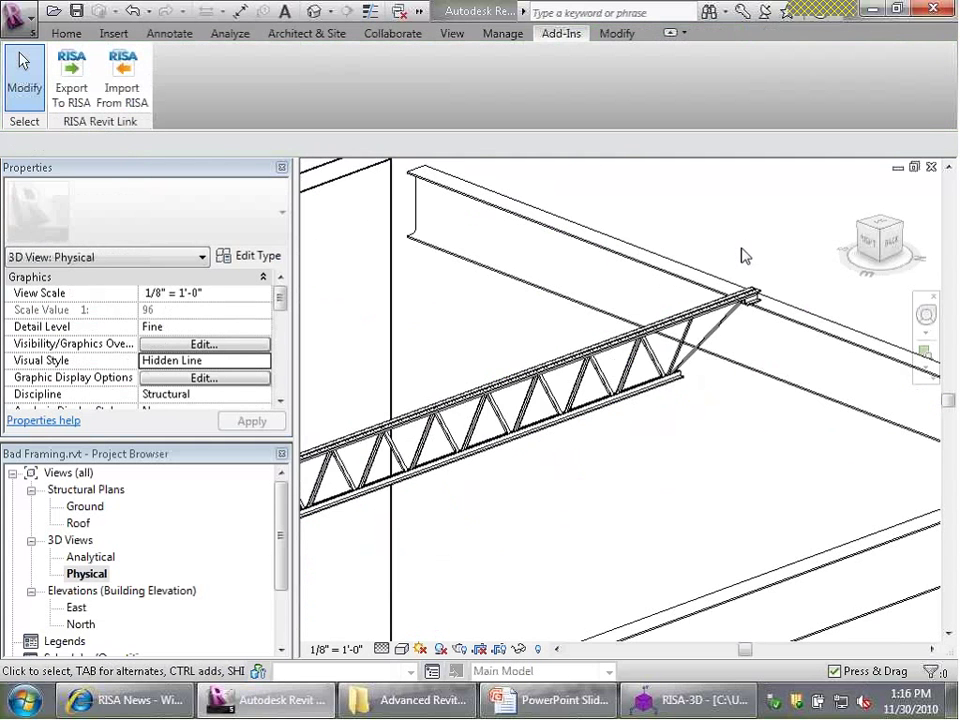
Open the Analytical 3D view and examine how the joist meets the beam's analytical line and the beam meets the wall.
double_click(92, 557)
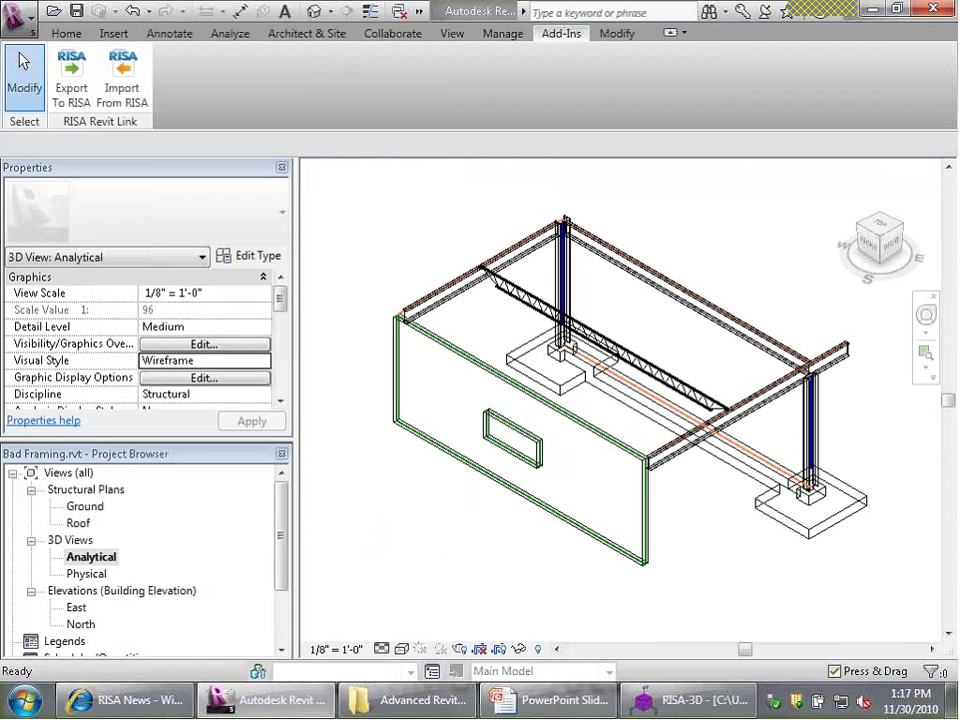
shift+middle_drag(392, 390, 360, 395)
scroll(795, 287, up, 8)
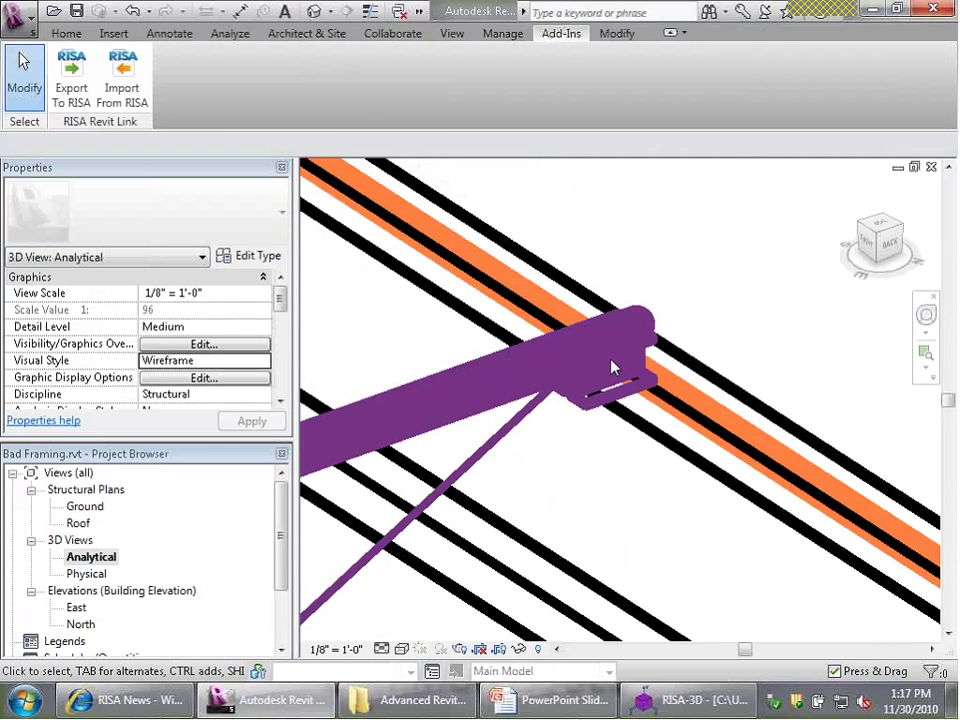
scroll(613, 368, down, 3)
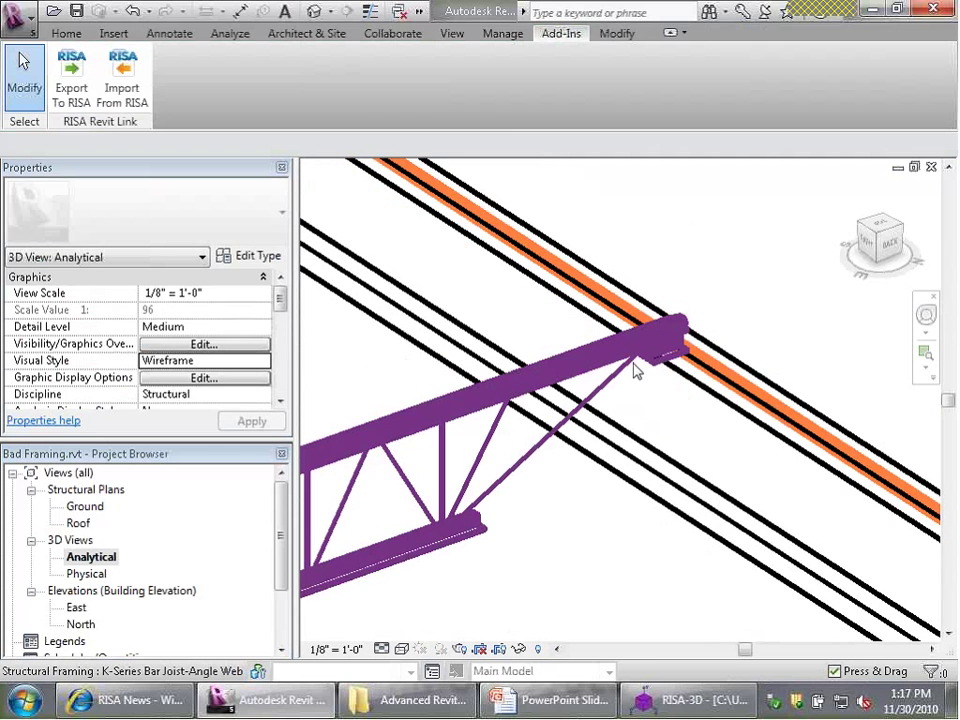
scroll(738, 313, down, 5)
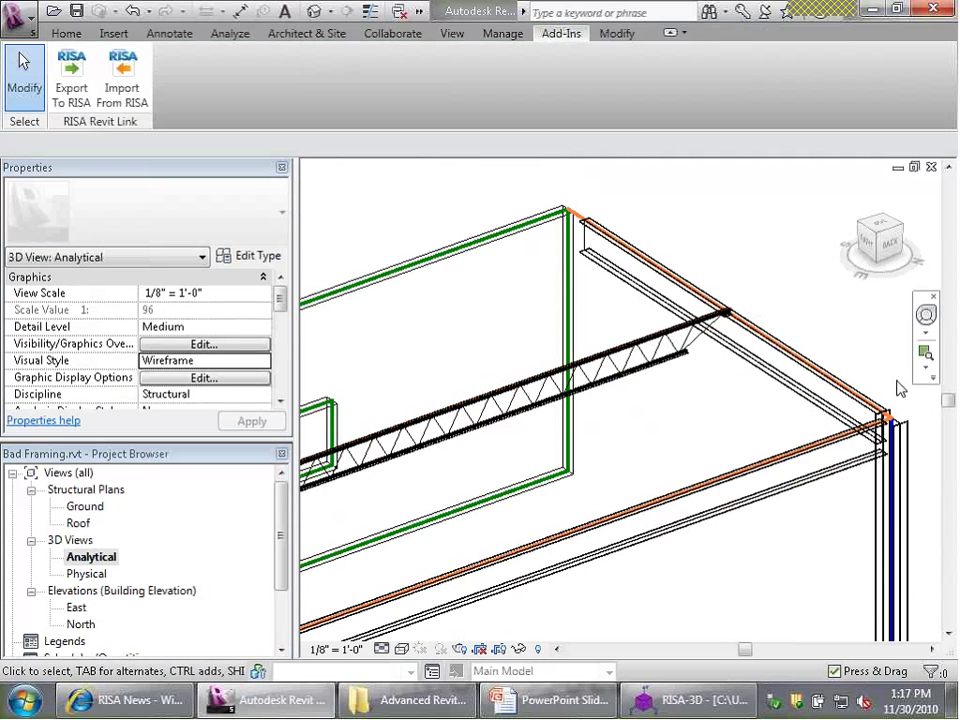
scroll(559, 216, up, 4)
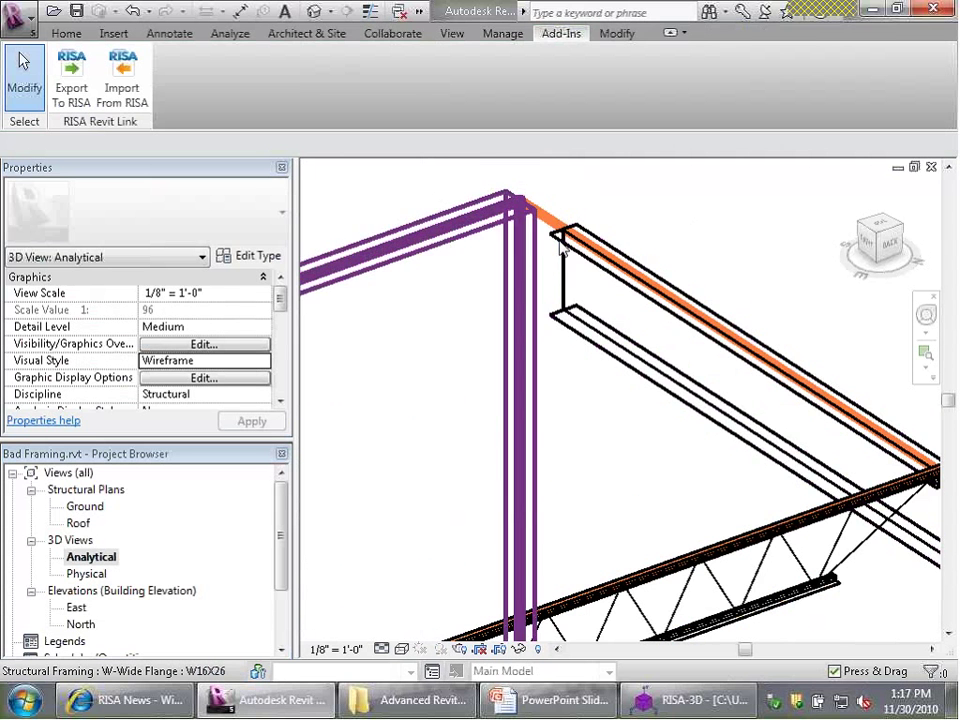
Compare how the beam meets the wall corner in the Revit Analytical view and in the RISA-3D model.
scroll(545, 225, up, 1)
scroll(527, 210, down, 5)
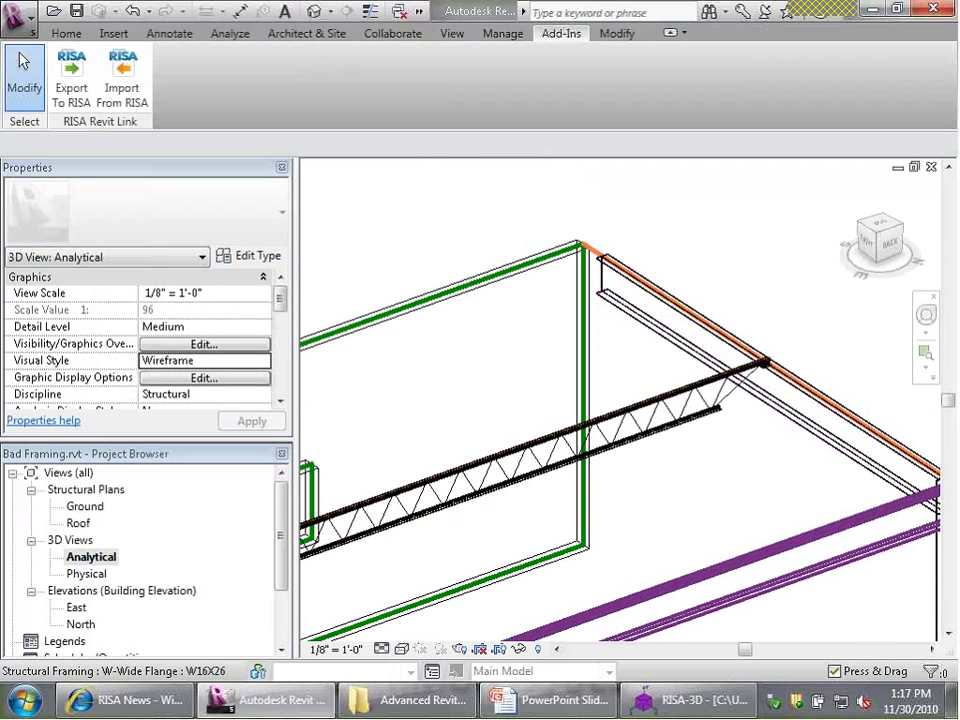
click(690, 700)
scroll(585, 266, down, 2)
scroll(585, 266, up, 3)
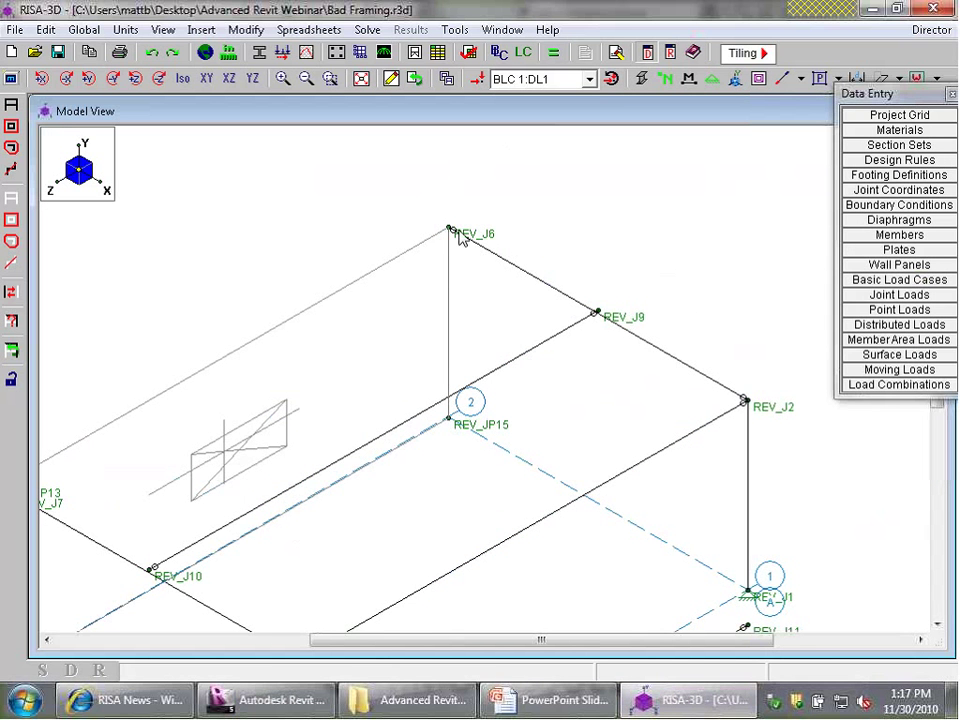
key(alt+Tab)
scroll(690, 275, up, 3)
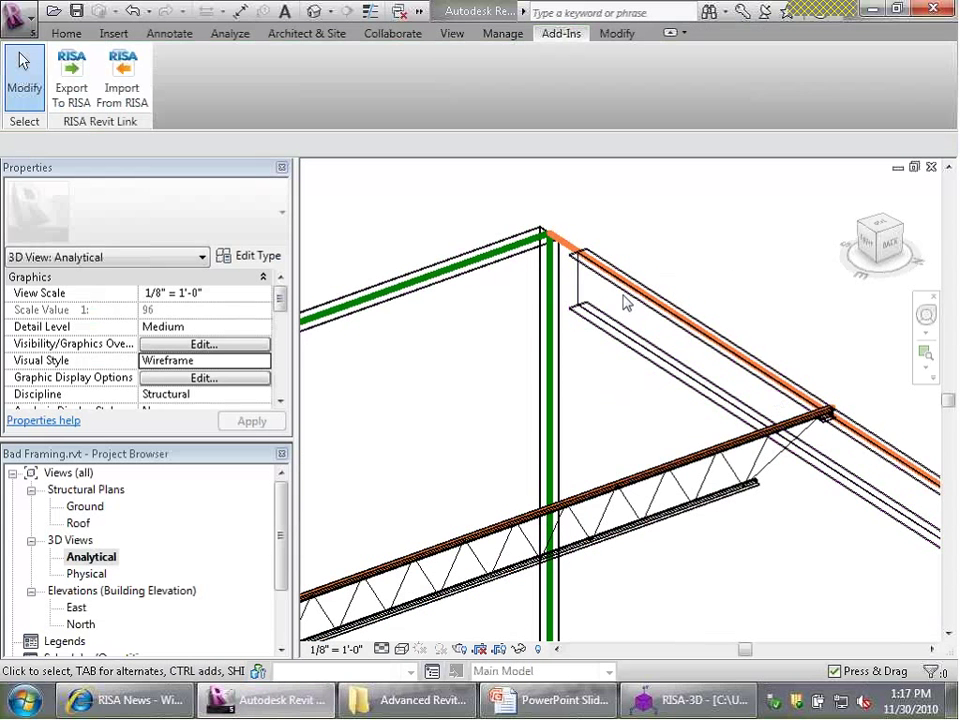
Examine the joist's end and its analytical line where it bears on the supporting beam, selecting the joist to check its offset values.
shift+middle_drag(700, 302, 735, 306)
scroll(737, 308, up, 3)
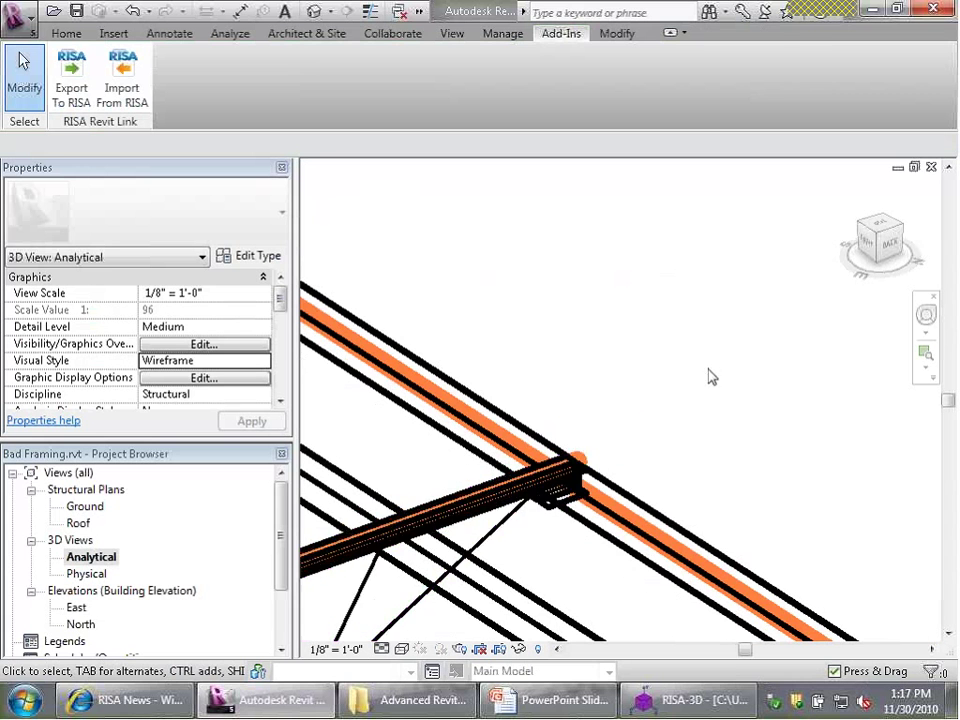
click(542, 480)
key(Escape)
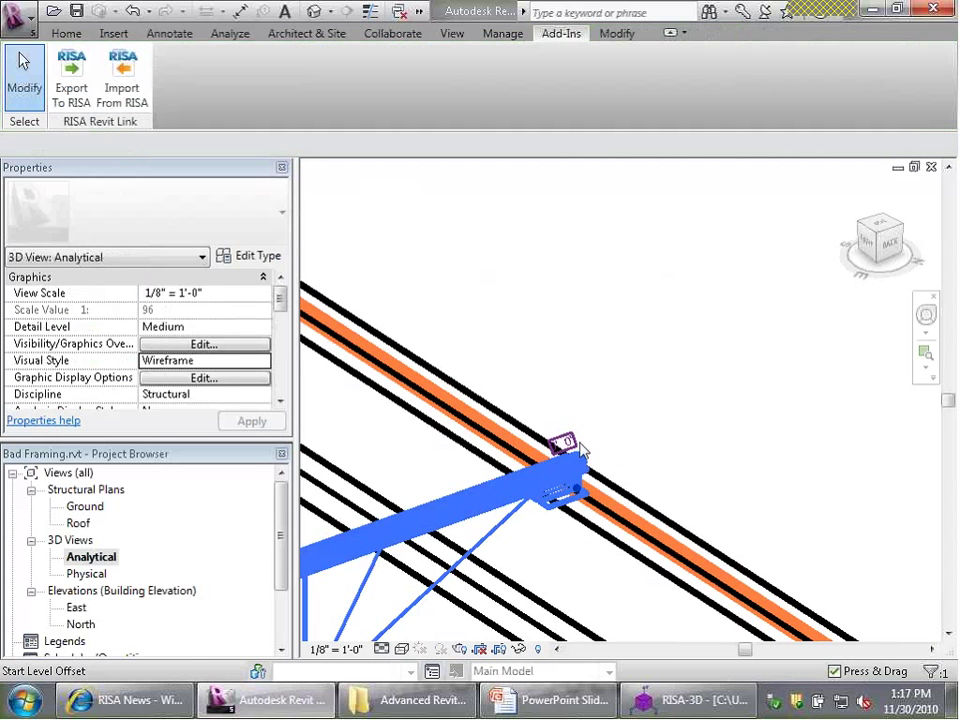
click(563, 465)
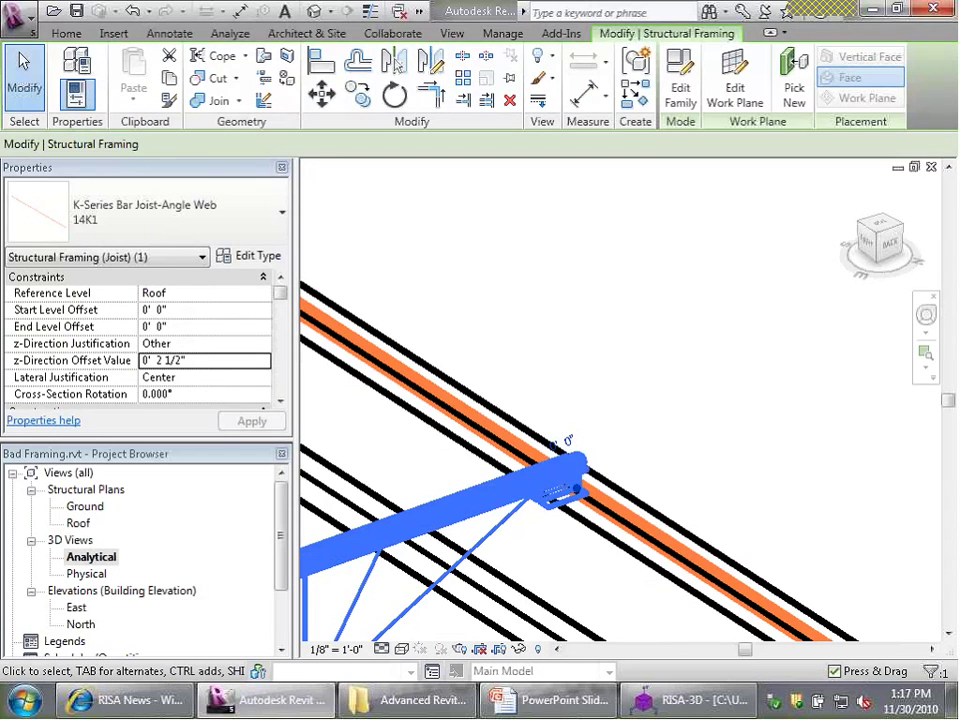
click(647, 418)
scroll(617, 460, up, 3)
scroll(558, 580, up, 3)
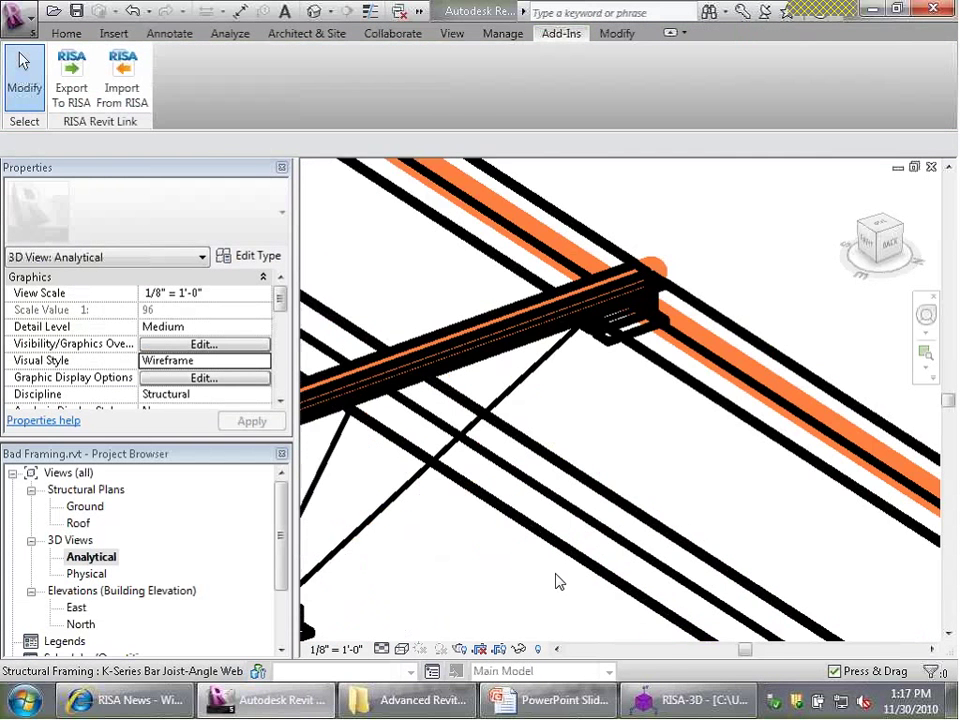
scroll(558, 580, up, 1)
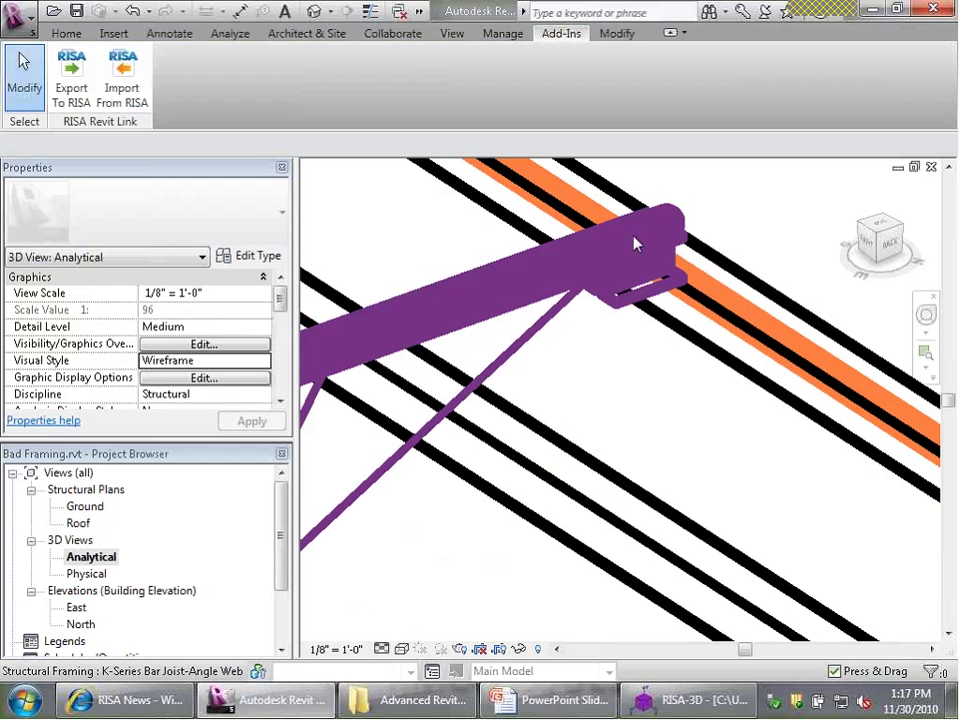
Set the analytical Vertical Projection of the 14K1 joist to Roof and check its analytical line against the beam's.
drag(281, 302, 287, 390)
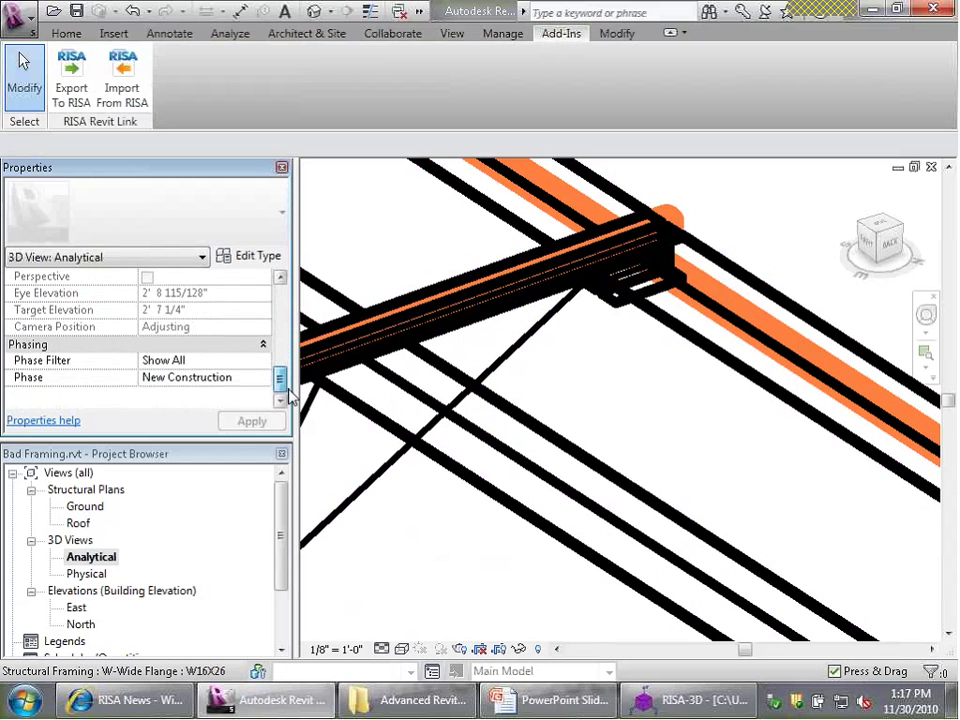
click(519, 285)
drag(280, 302, 285, 385)
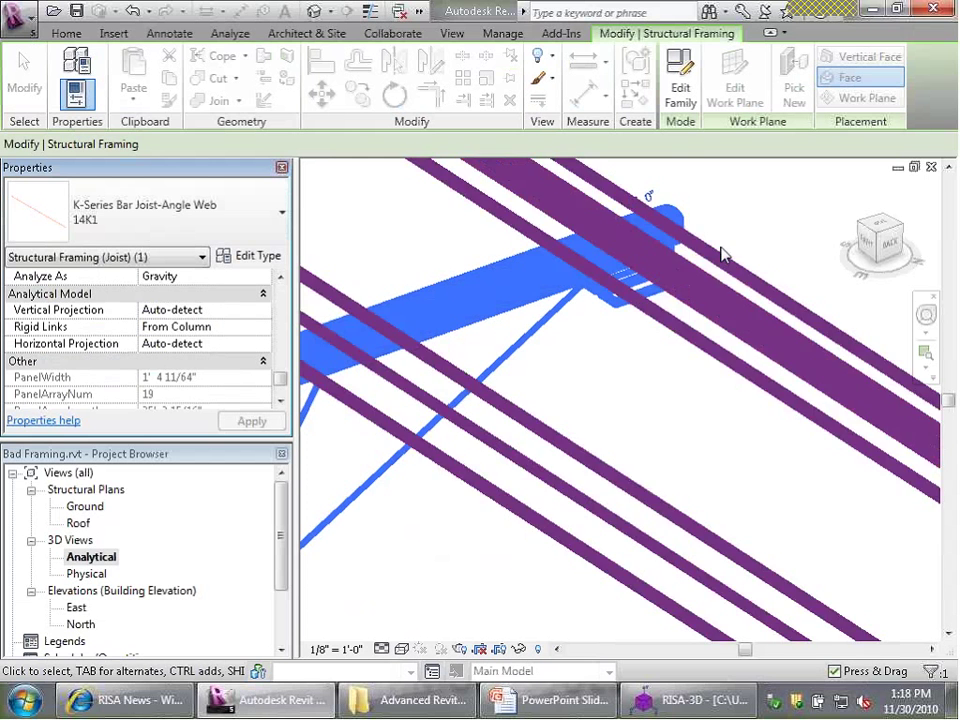
click(640, 225)
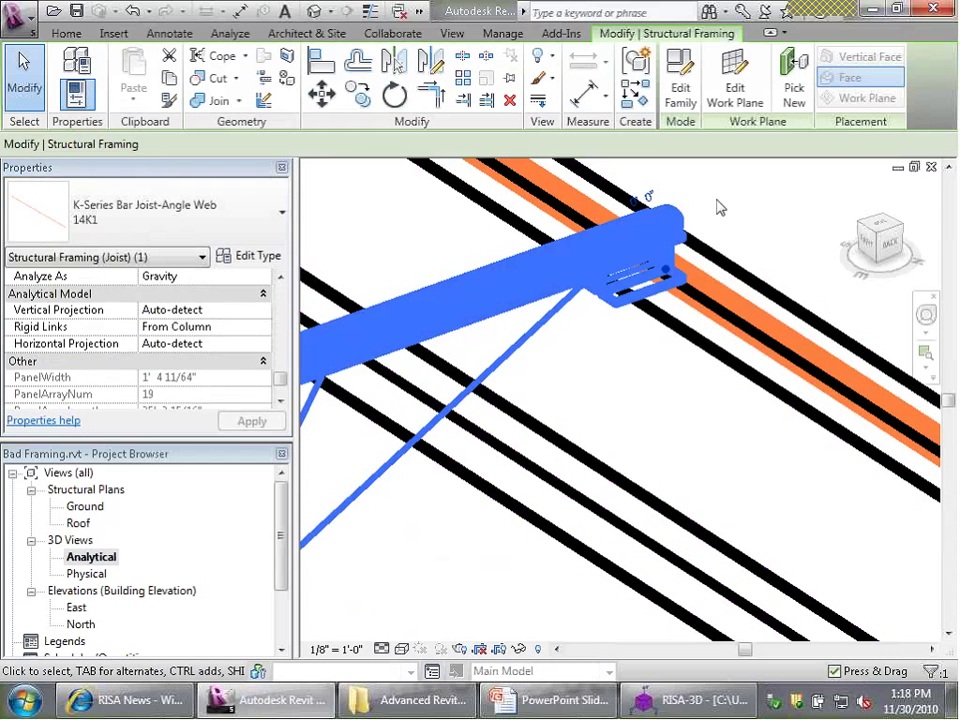
click(195, 309)
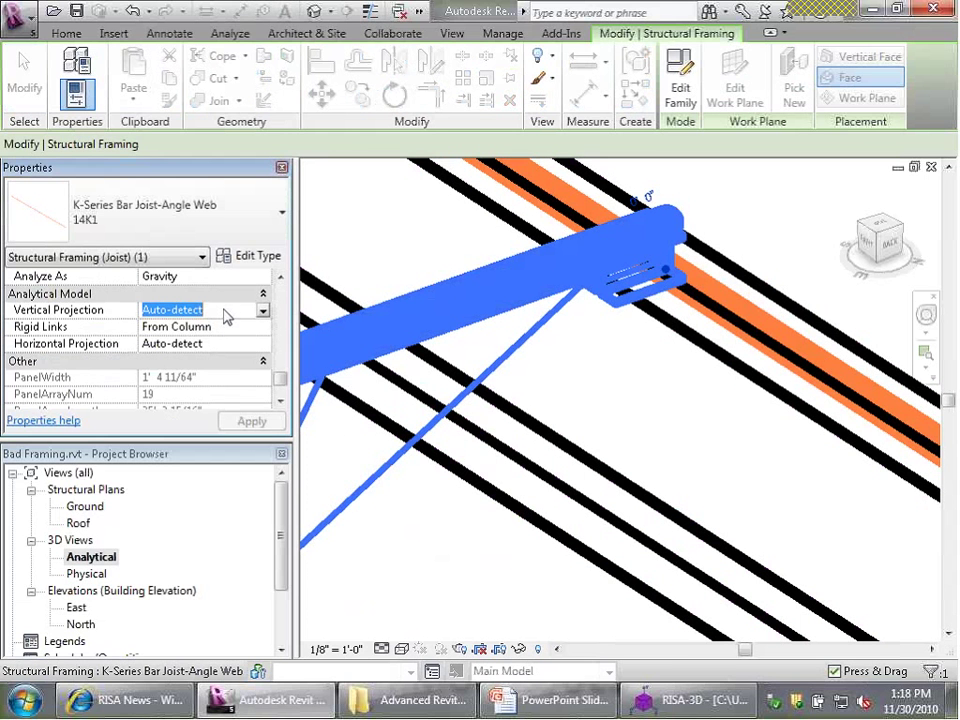
click(263, 310)
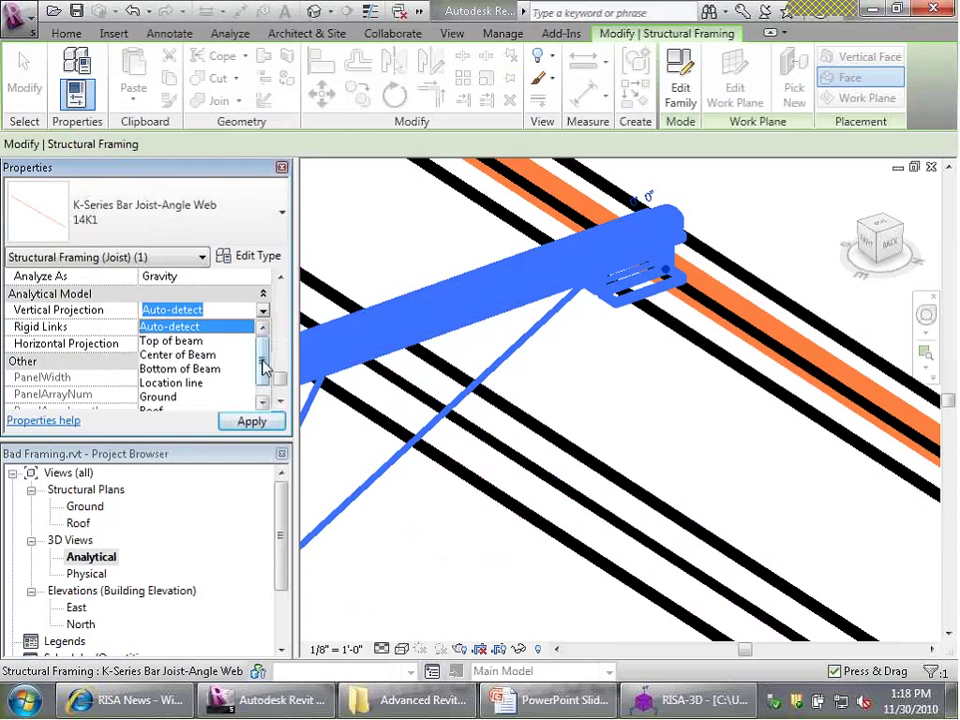
scroll(263, 366, down, 1)
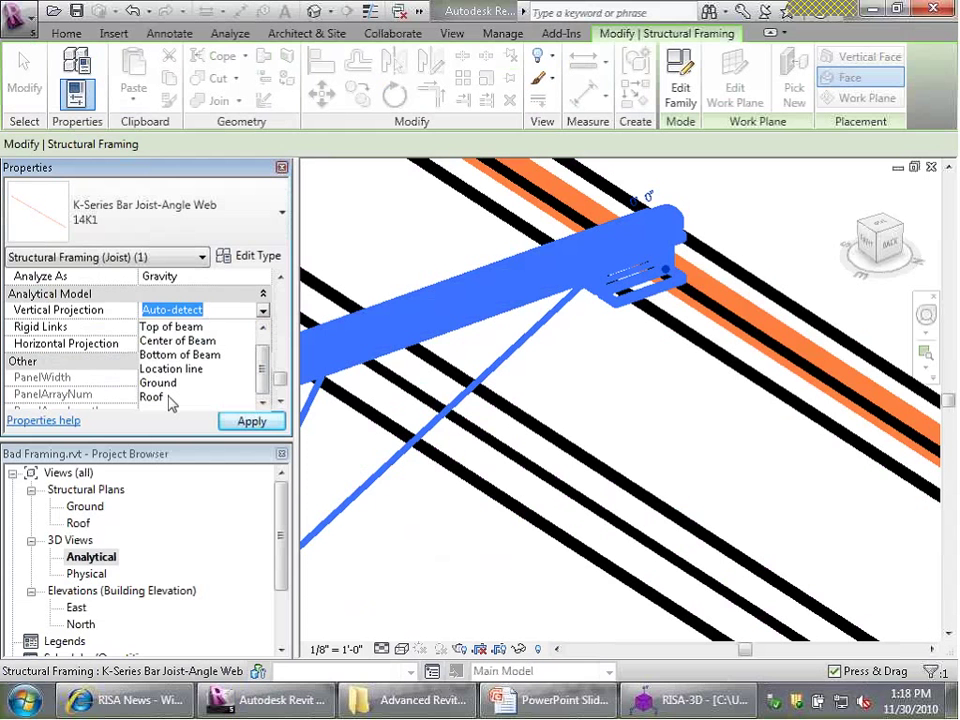
click(152, 397)
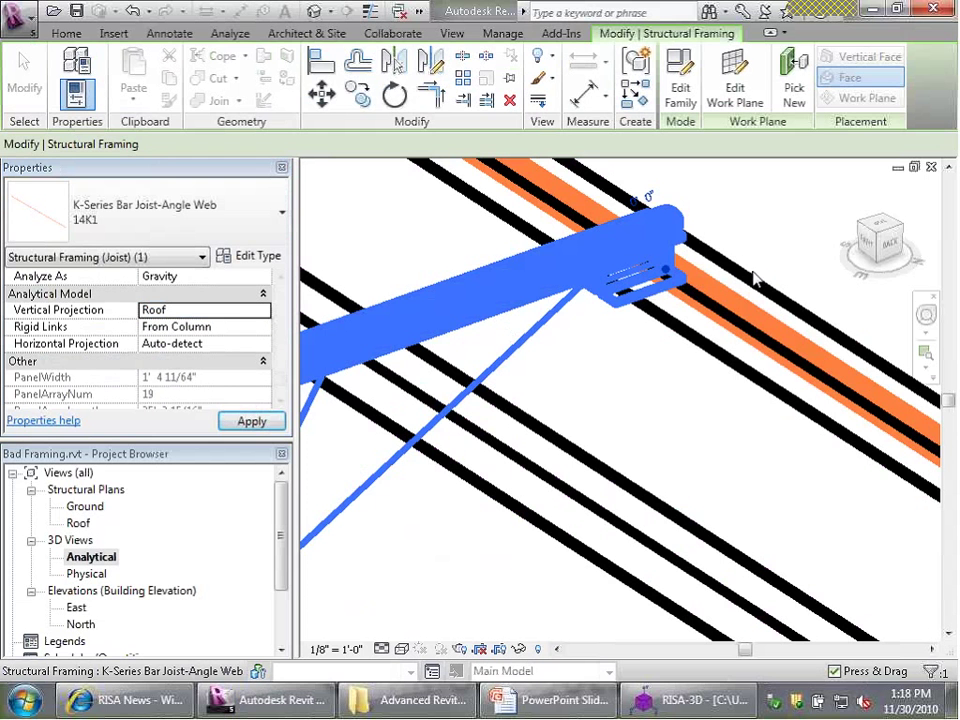
click(731, 227)
scroll(625, 315, down, 5)
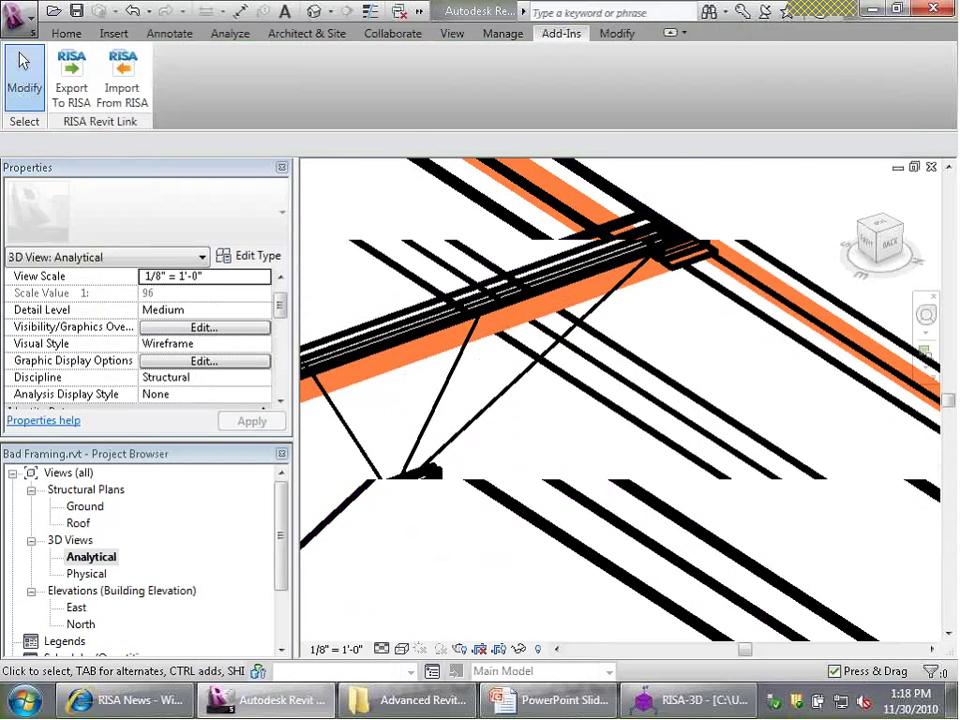
shift+middle_drag(610, 335, 628, 326)
scroll(828, 197, up, 3)
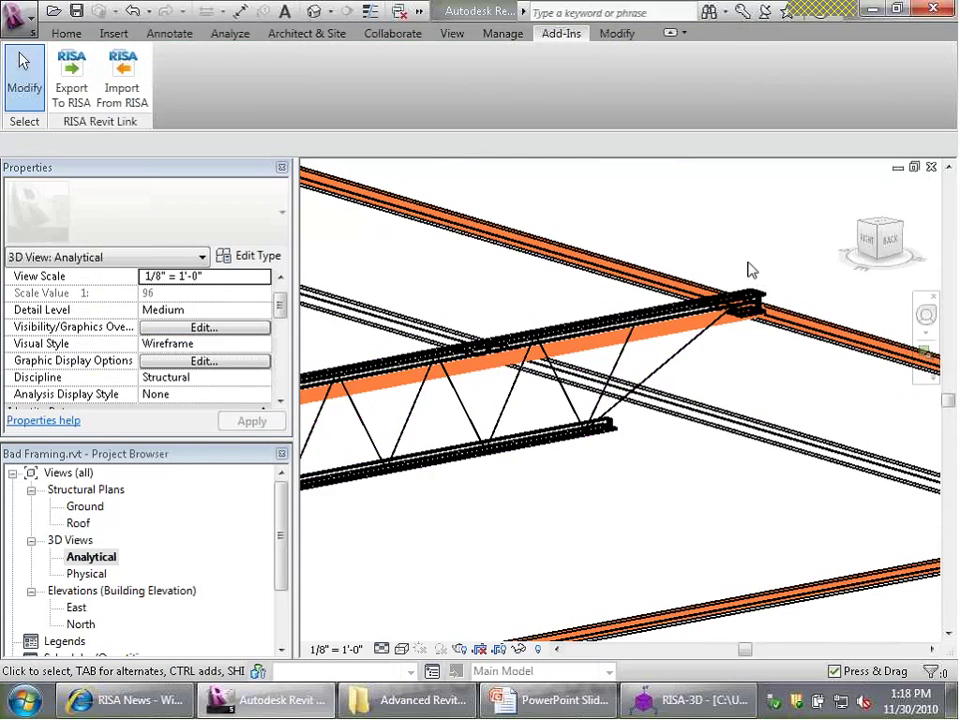
Export the model to RISA-3D again and accept the default Global Parameters.
scroll(750, 270, down, 5)
click(56, 88)
click(376, 568)
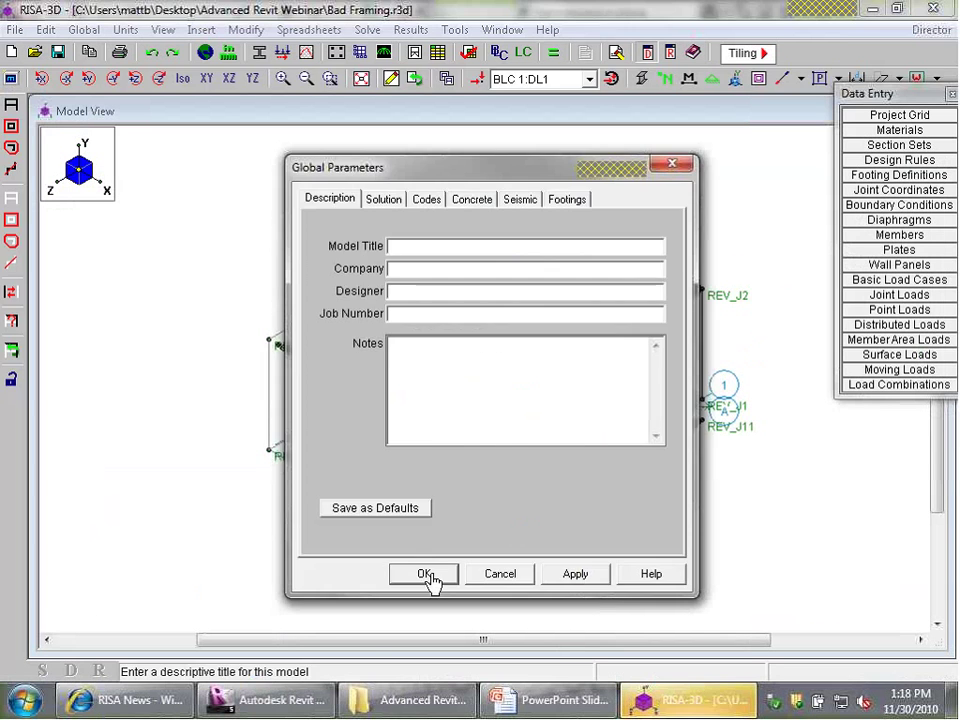
click(431, 577)
Examine the joist-to-beam joint REV_J9 in RISA-3D and compare it with the joist in the Revit Analytical view.
drag(625, 262, 516, 284)
click(707, 275)
scroll(621, 244, up, 4)
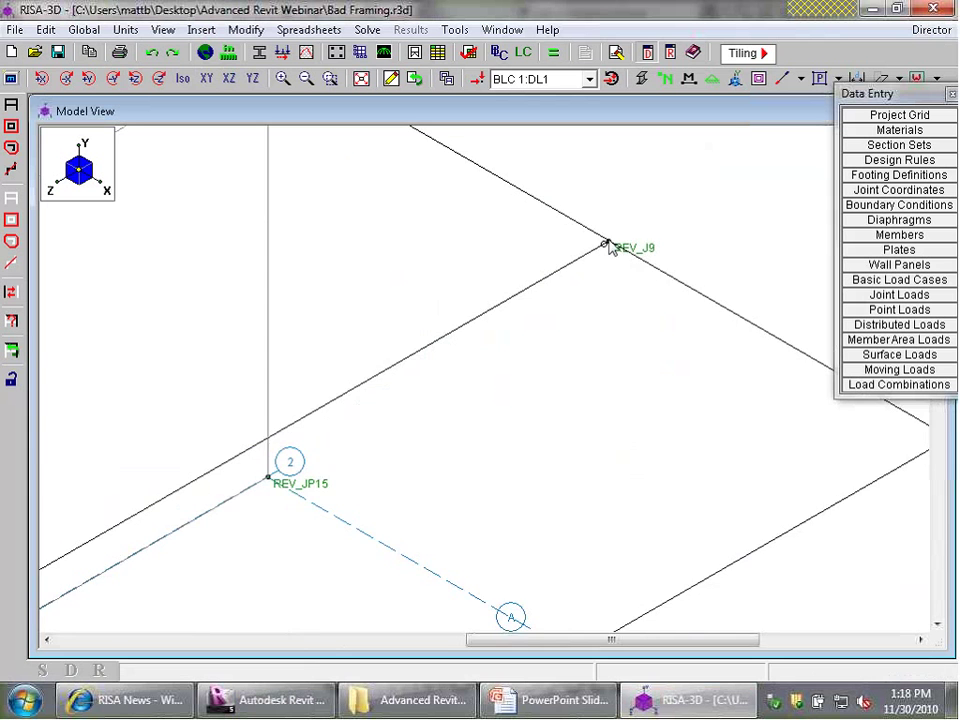
scroll(606, 245, down, 4)
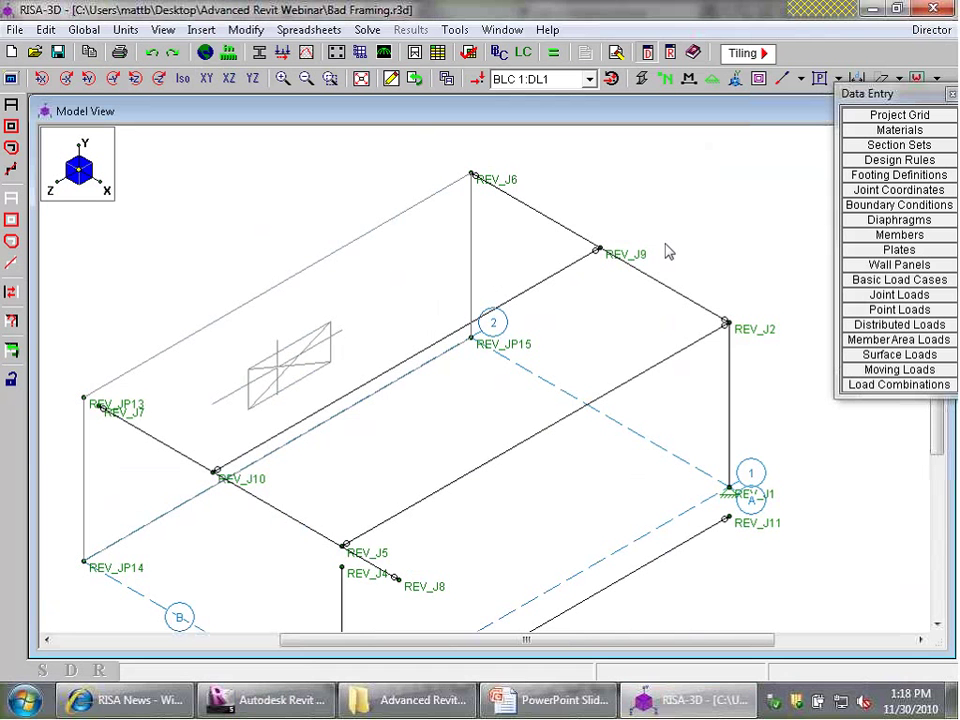
click(268, 699)
click(688, 699)
click(287, 703)
scroll(754, 245, up, 3)
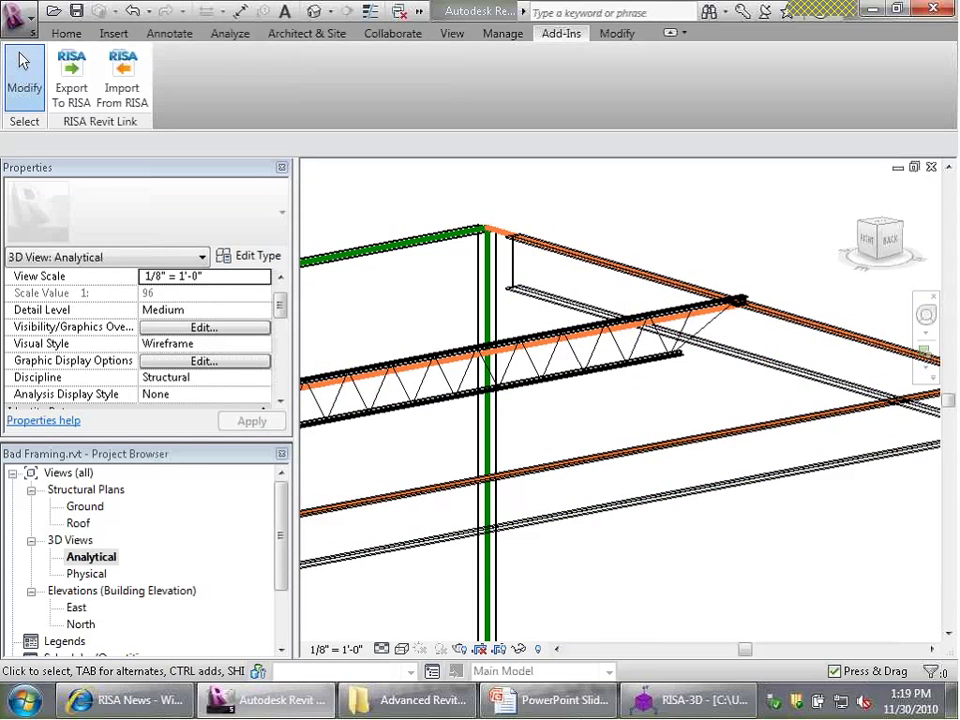
click(690, 700)
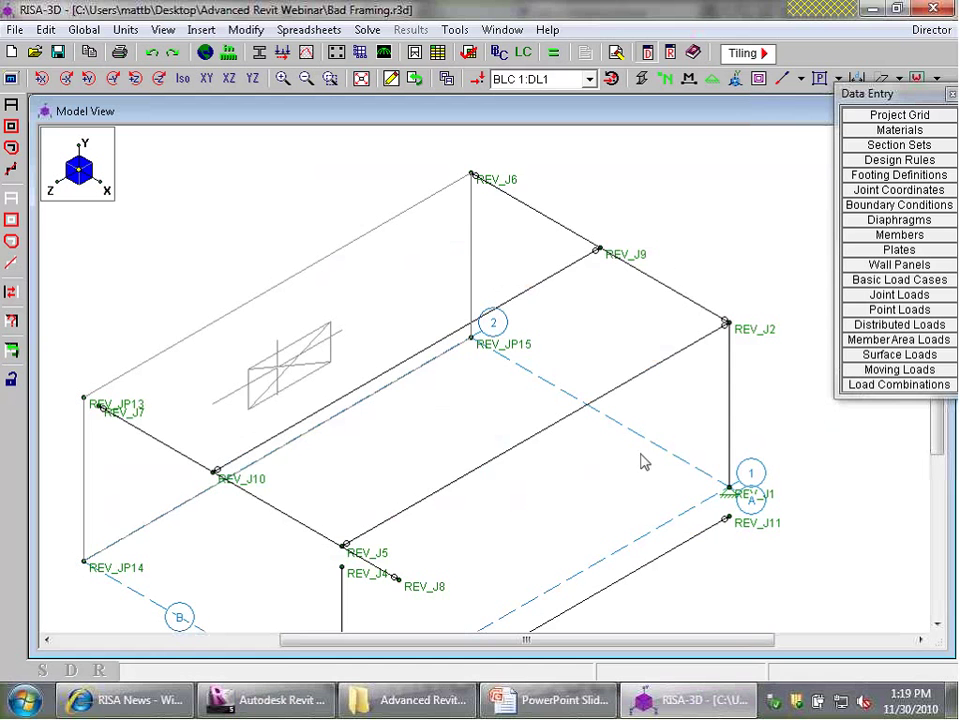
Inspect how the beam end at REV_J7 meets the wall corner at REV_JP13 in the RISA-3D model.
scroll(646, 460, down, 1)
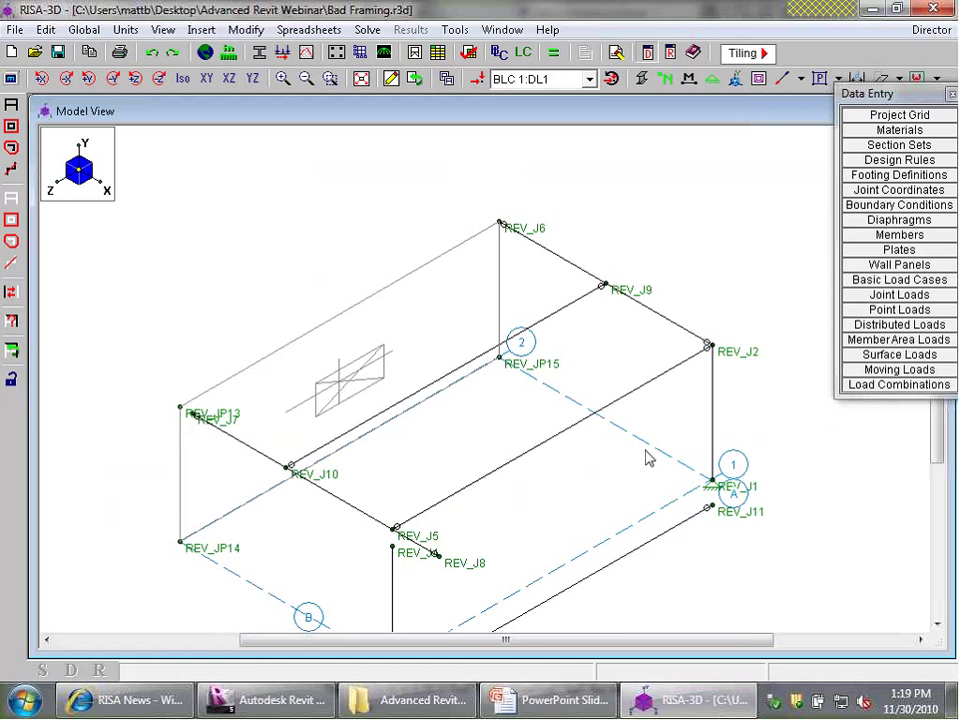
scroll(646, 458, down, 1)
scroll(646, 458, down, 1)
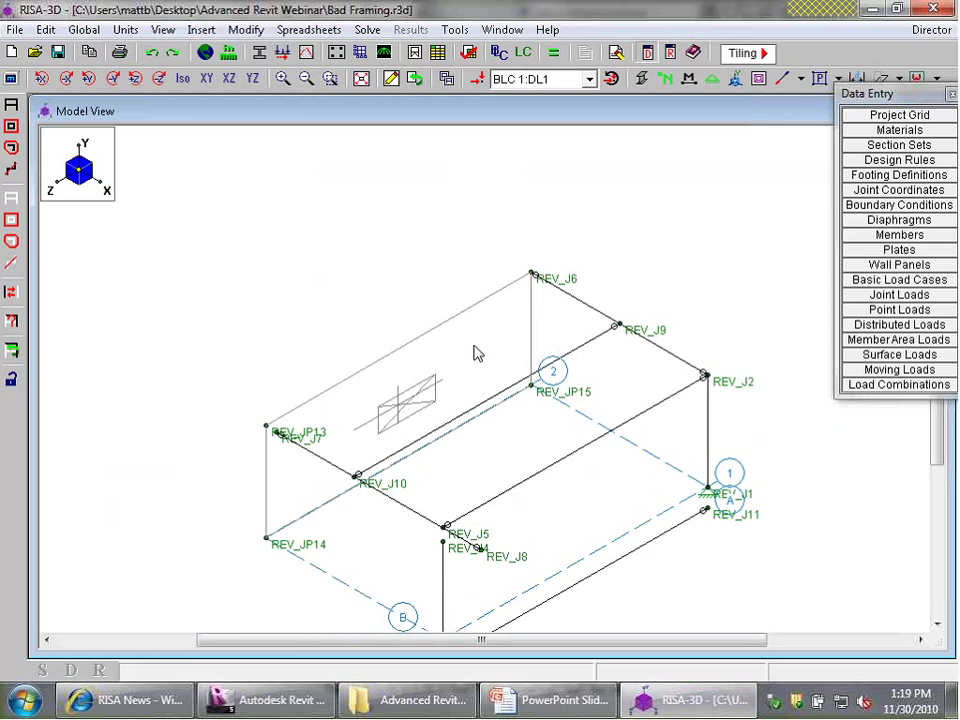
scroll(266, 434, up, 2)
scroll(268, 430, up, 1)
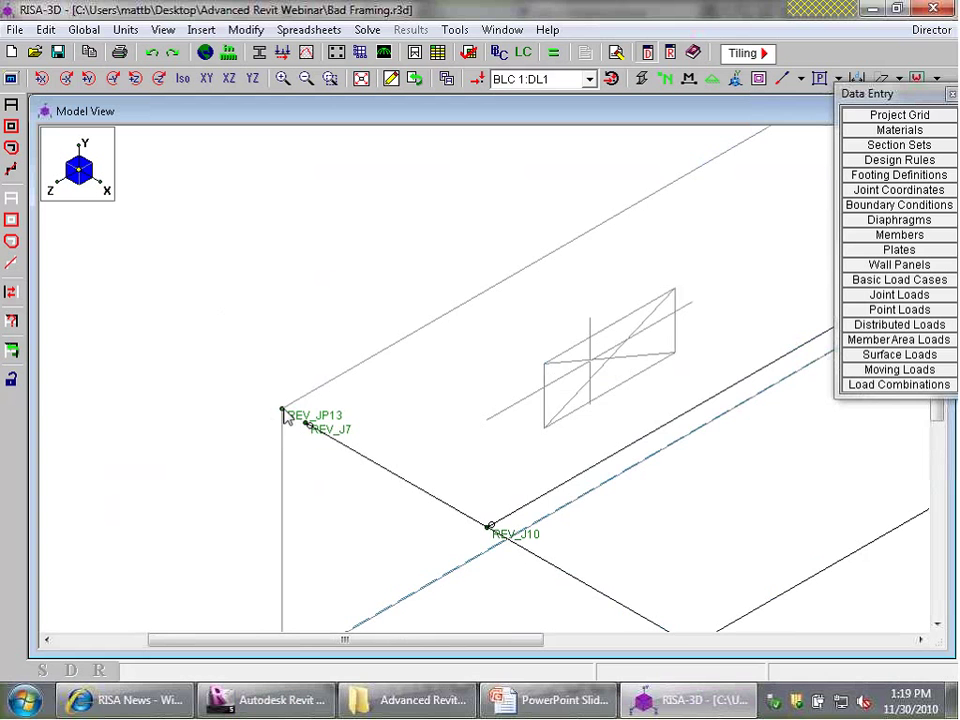
scroll(283, 416, down, 1)
scroll(360, 397, down, 1)
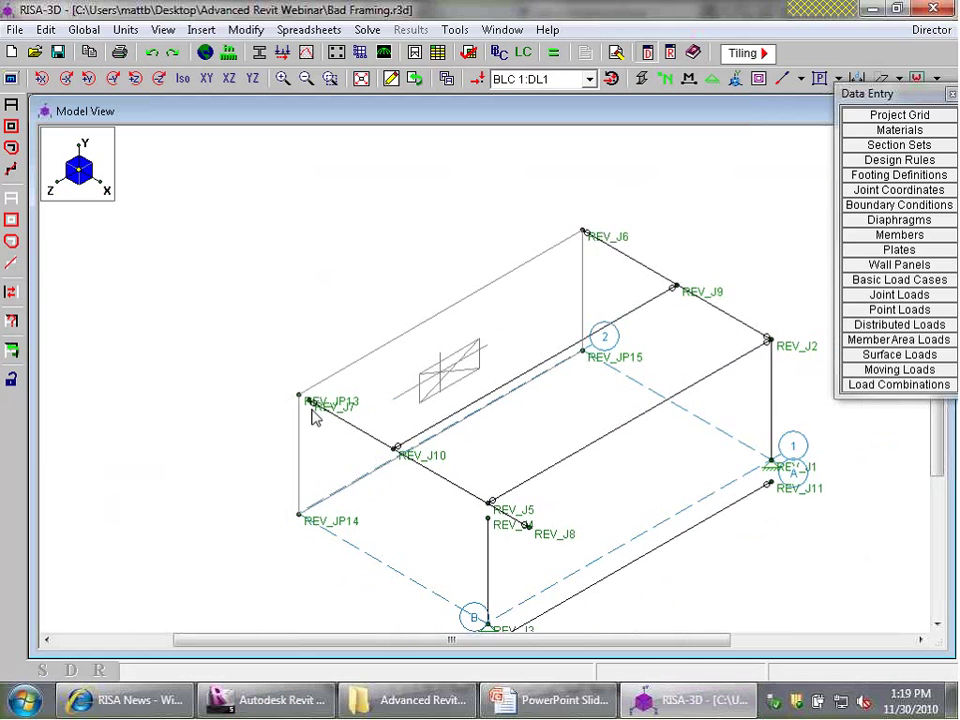
scroll(313, 418, up, 1)
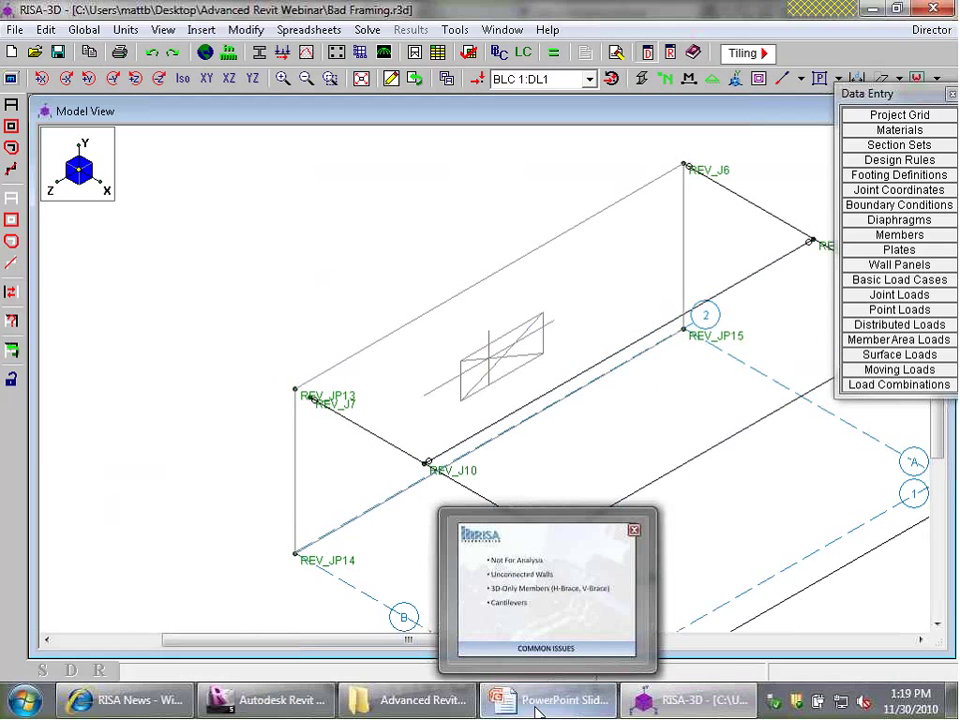
Switch to Revit and examine the same beam's end at the wall corner in the Physical and Analytical 3D views.
click(293, 705)
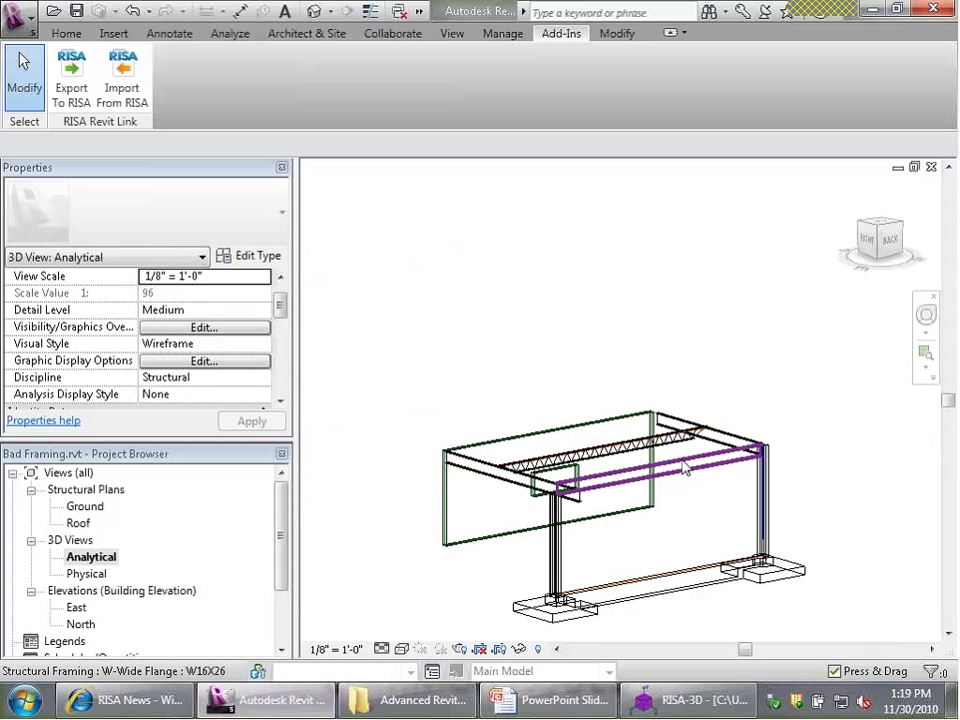
click(91, 575)
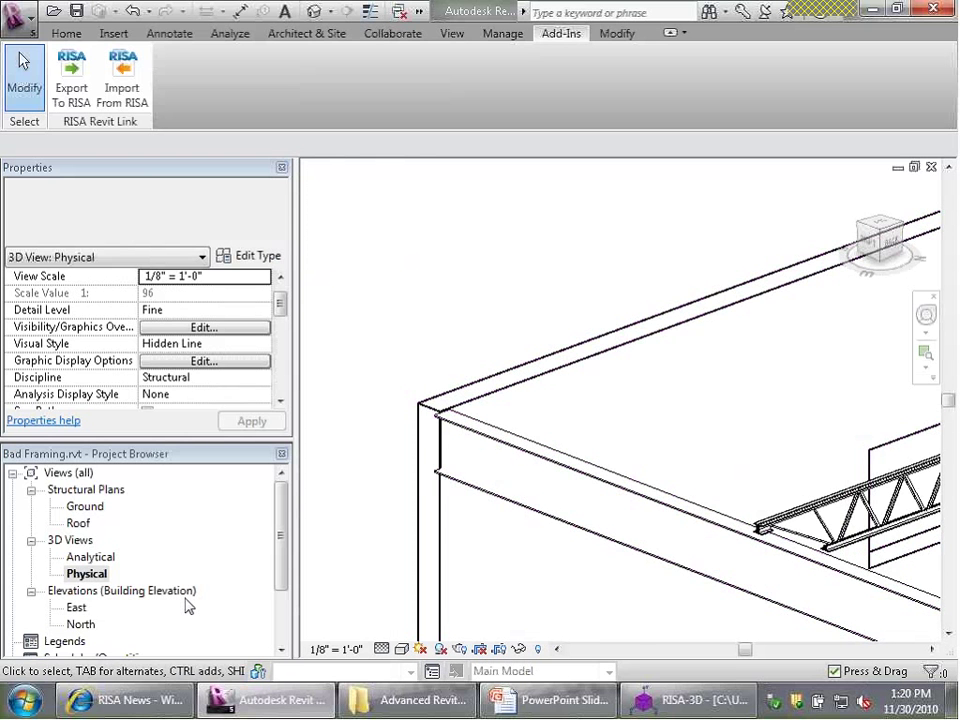
double_click(90, 557)
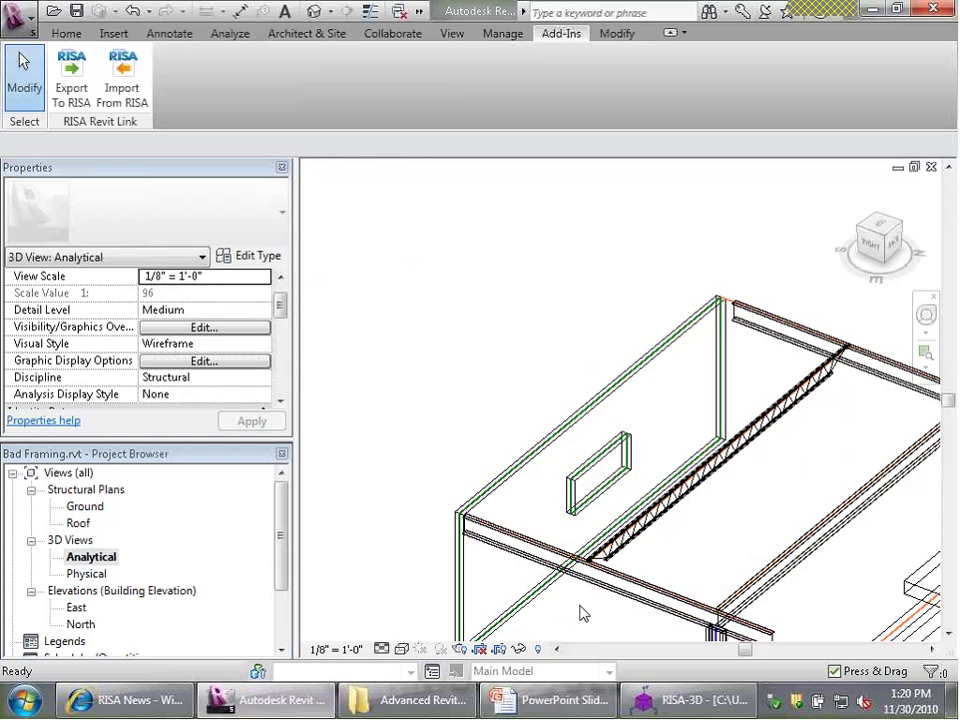
scroll(447, 512, up, 3)
scroll(447, 512, up, 4)
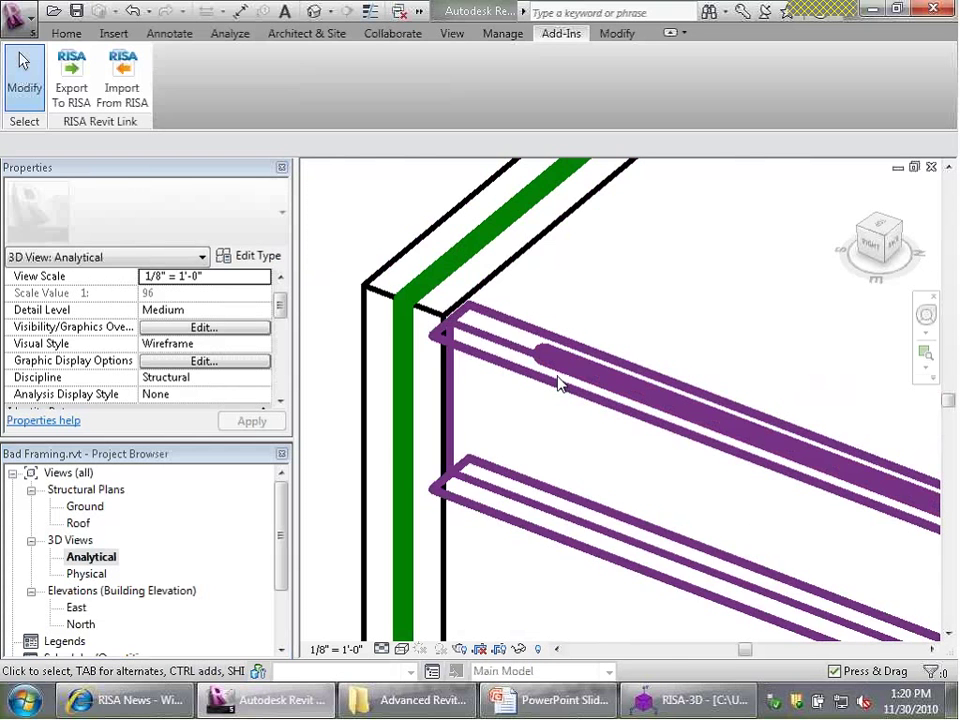
scroll(555, 385, down, 4)
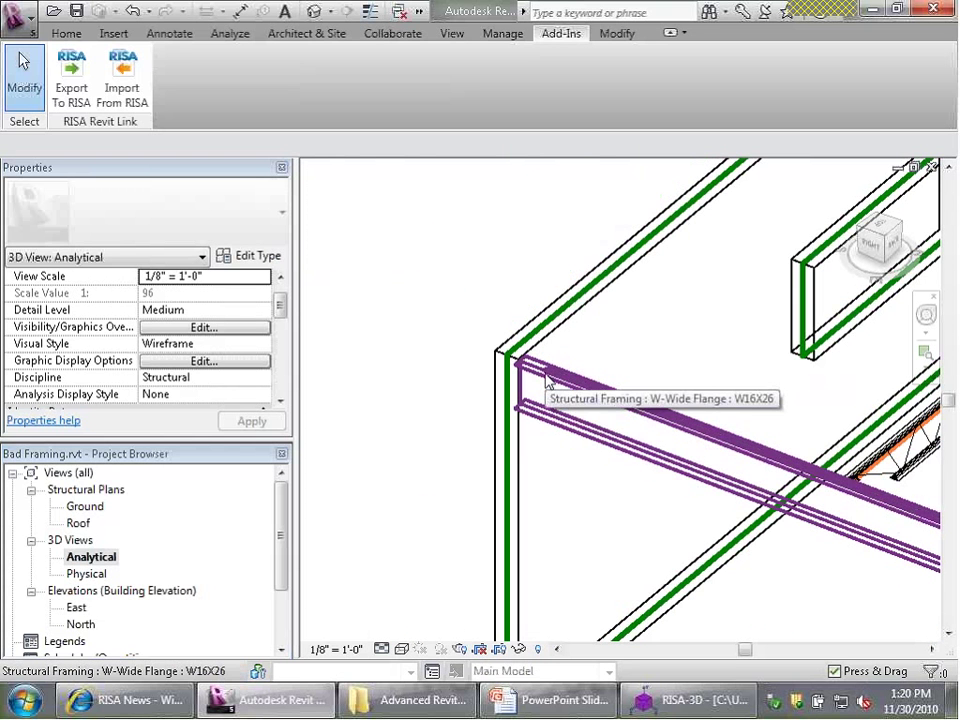
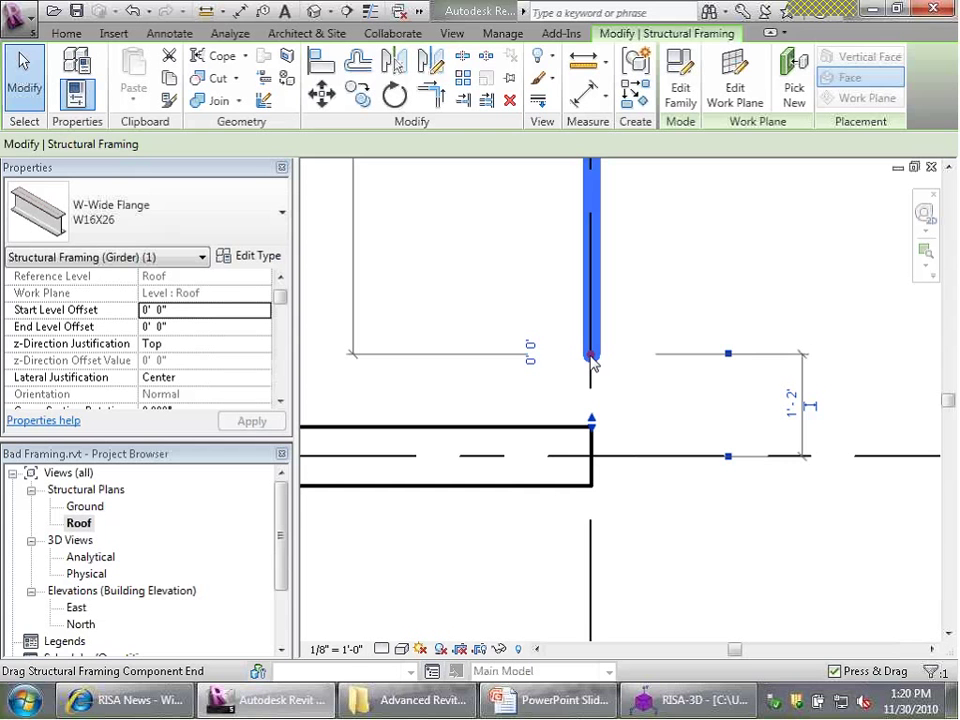
In the Roof plan, extend the W16X26 girder's end to the gridline intersection at the wall's centerline.
drag(592, 362, 595, 457)
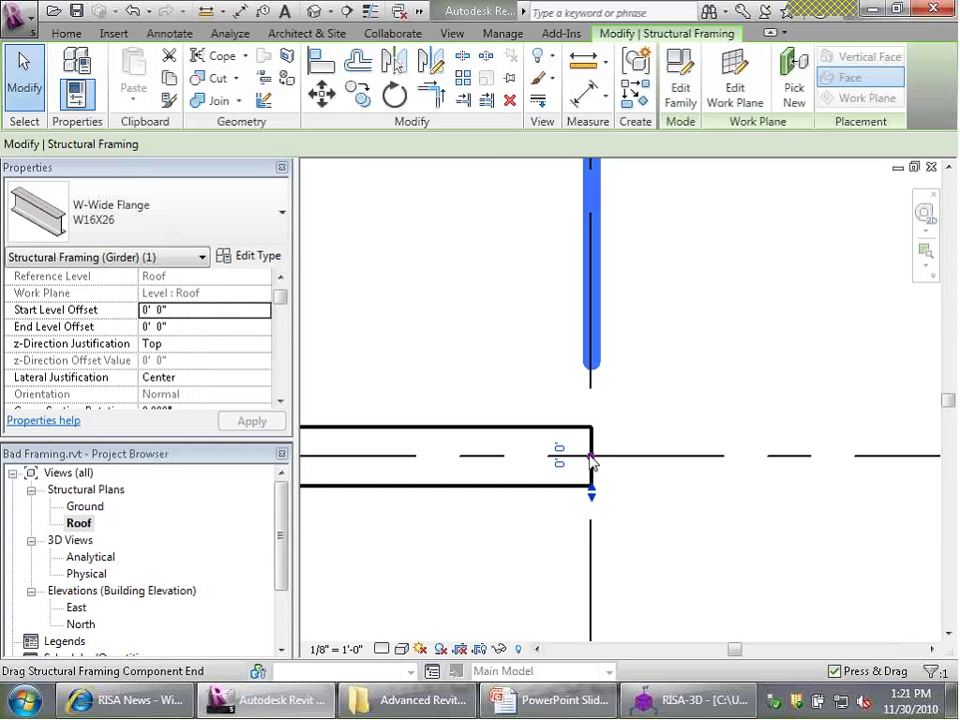
click(636, 426)
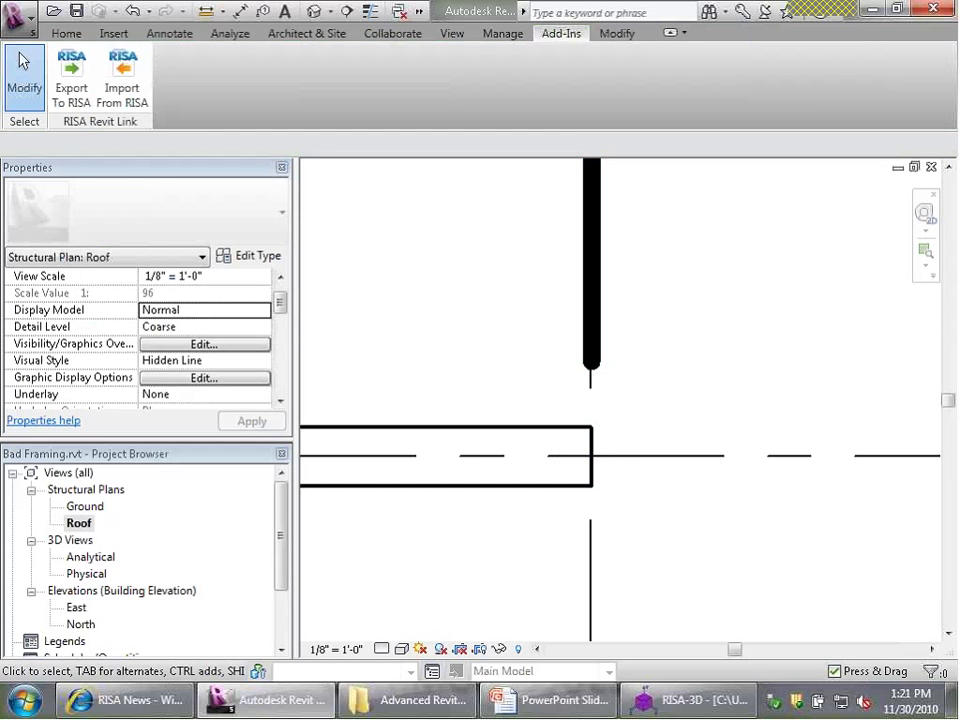
In the Analytical 3D view, set the Start Extension and End Extension of the W16X26 girder at the wall corner to 0.
double_click(90, 557)
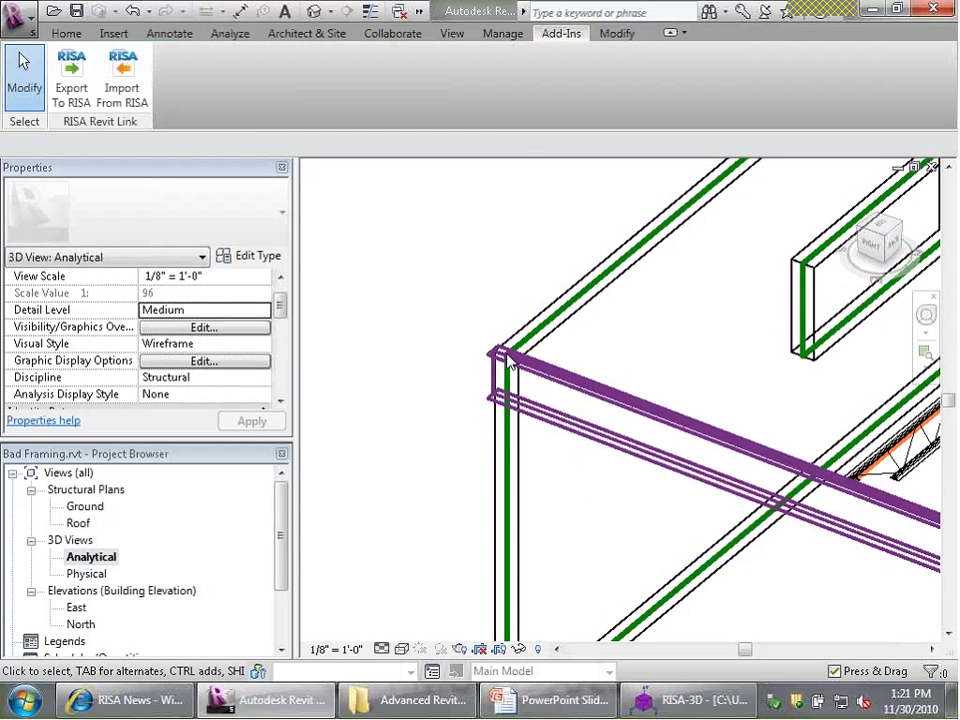
scroll(510, 340, up, 2)
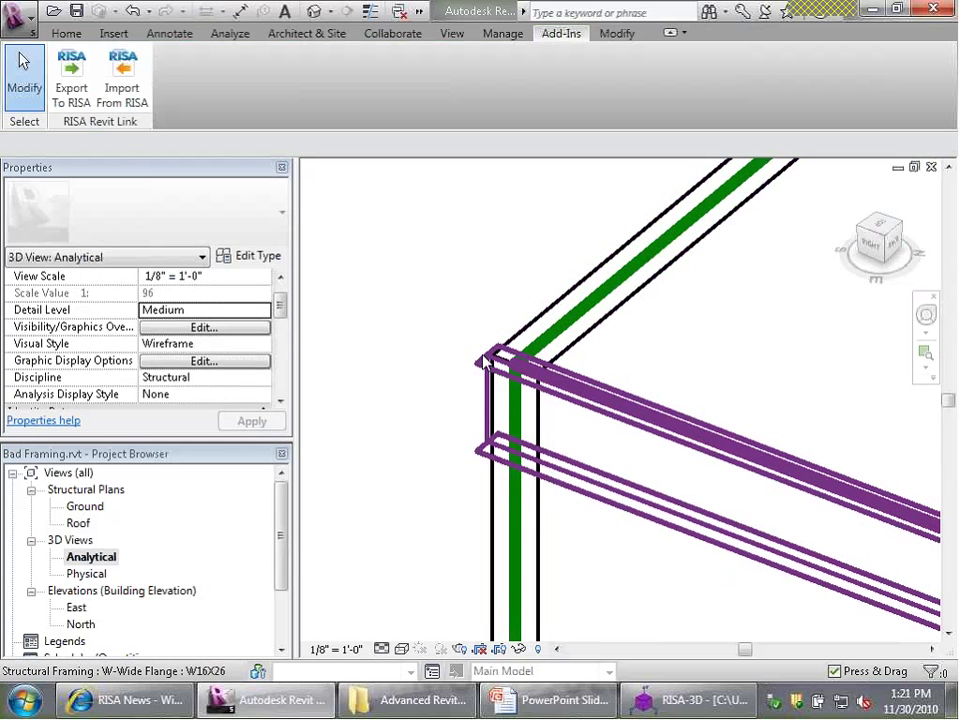
click(572, 410)
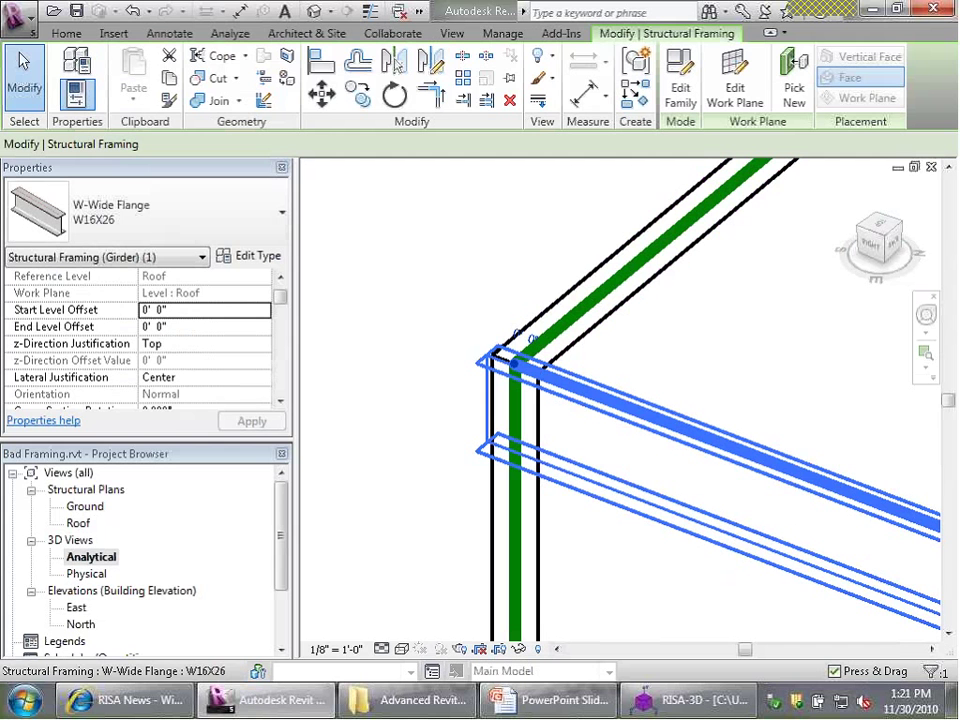
drag(283, 300, 283, 311)
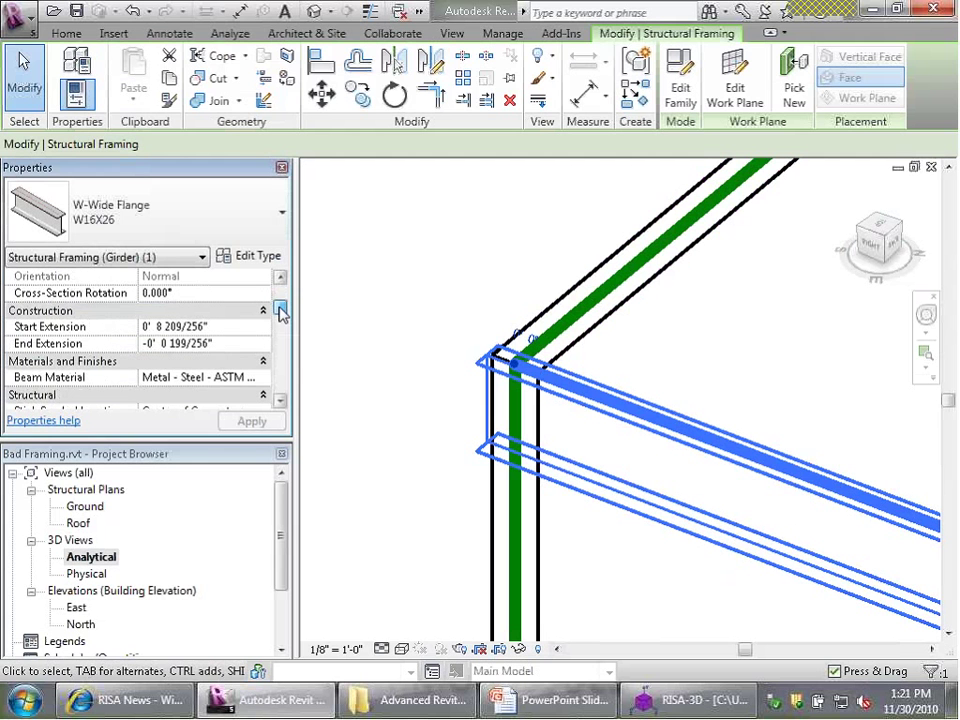
click(146, 342)
text(-)
click(224, 327)
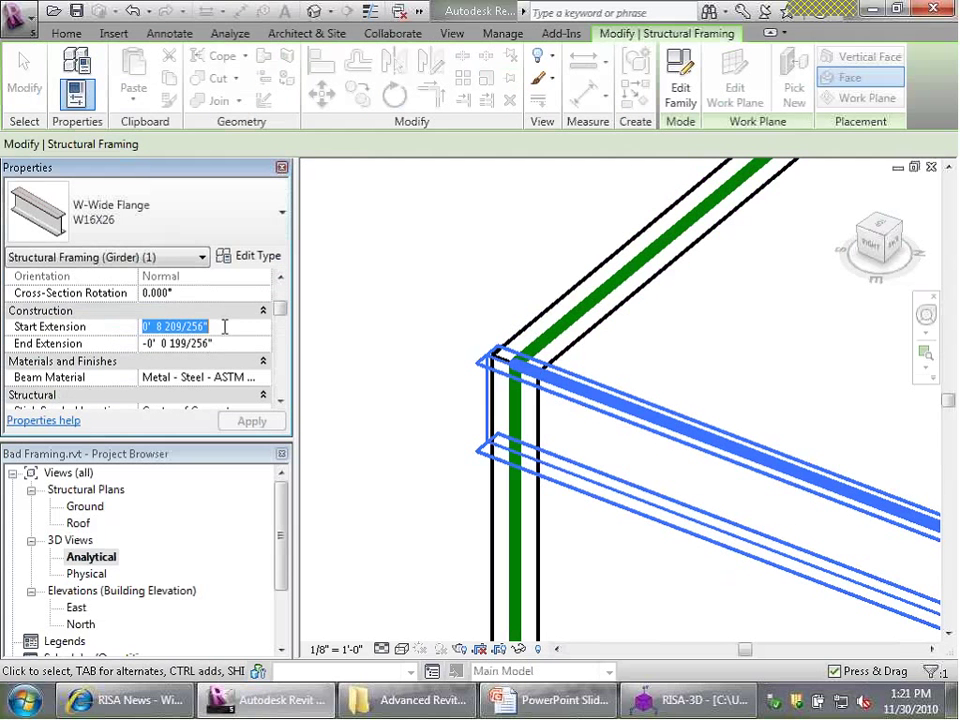
text(0)
click(228, 343)
text(0)
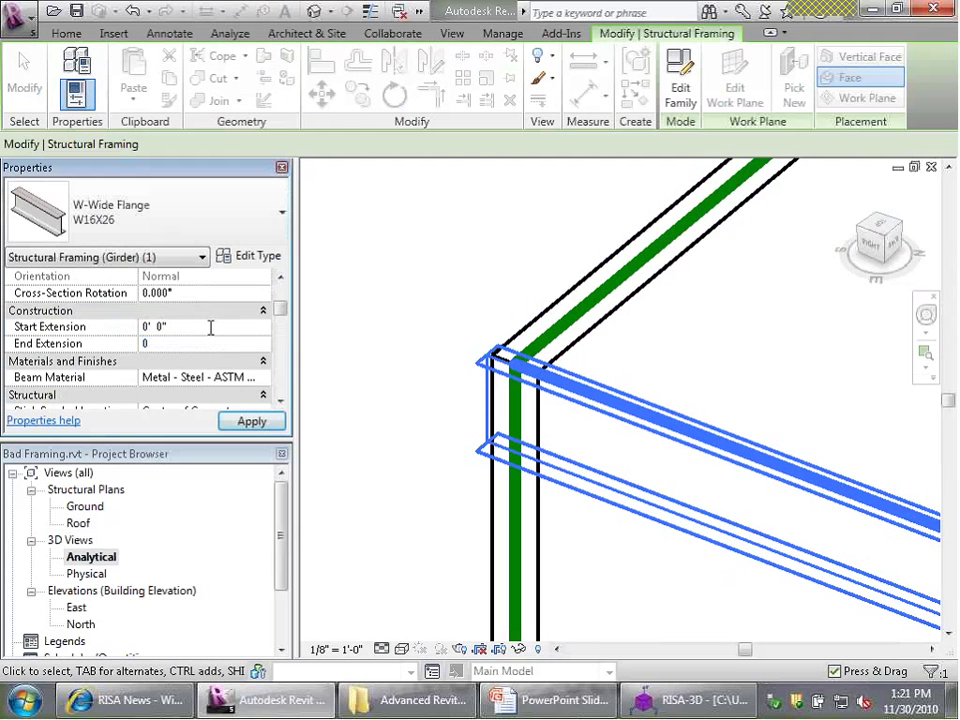
click(493, 283)
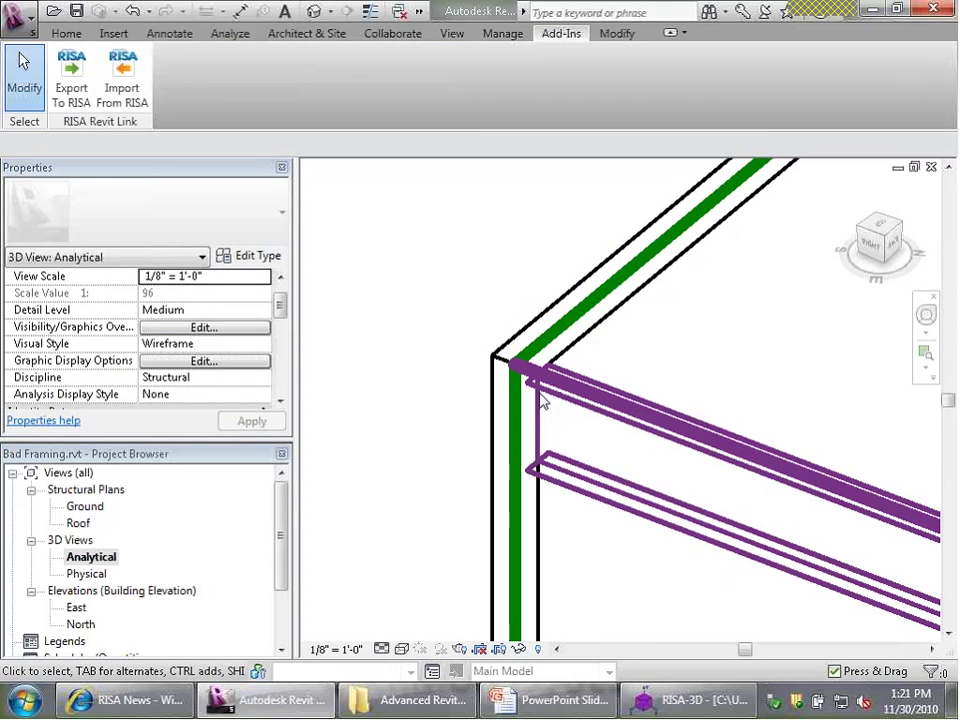
In the Roof plan, extend the other W16X26 girder's end to the gridline intersection at the wall's opposite end.
scroll(414, 418, down, 3)
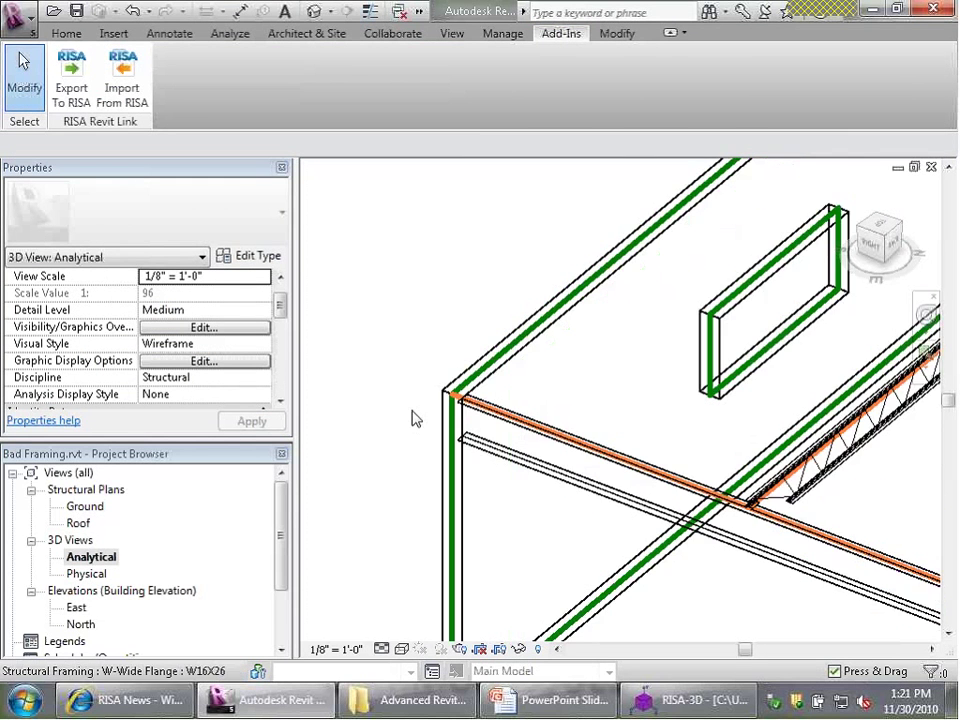
scroll(414, 418, down, 3)
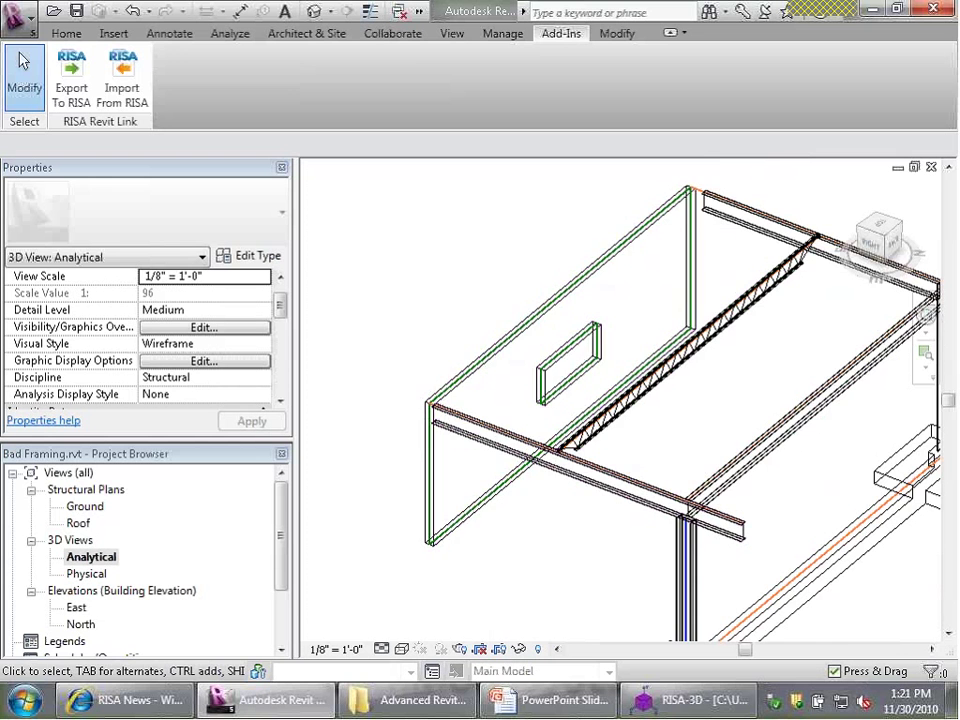
scroll(690, 216, up, 5)
scroll(585, 160, up, 3)
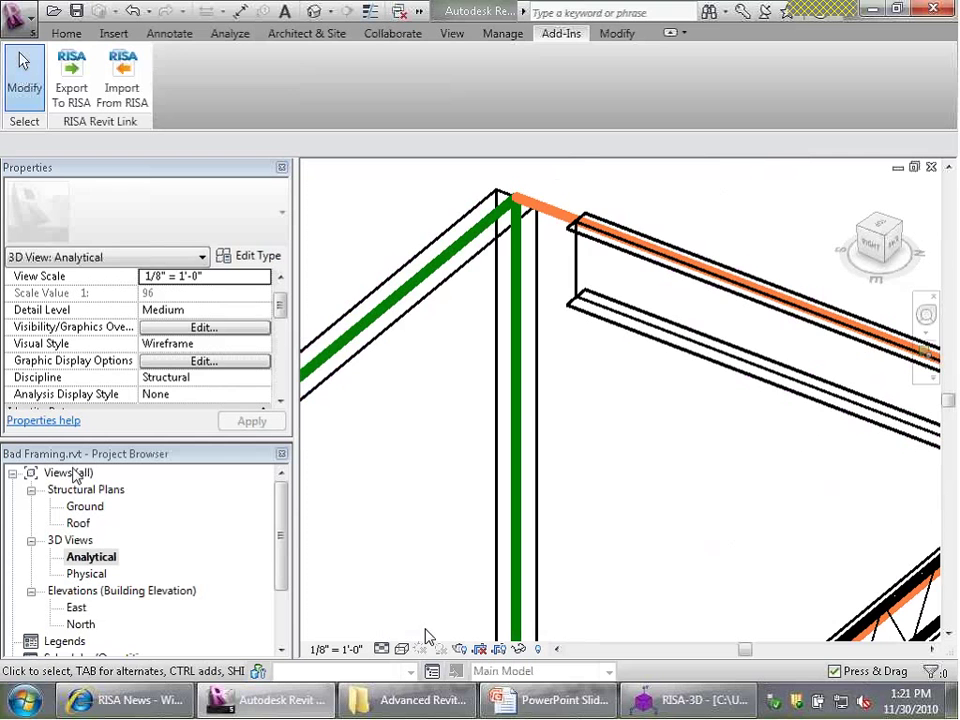
double_click(78, 523)
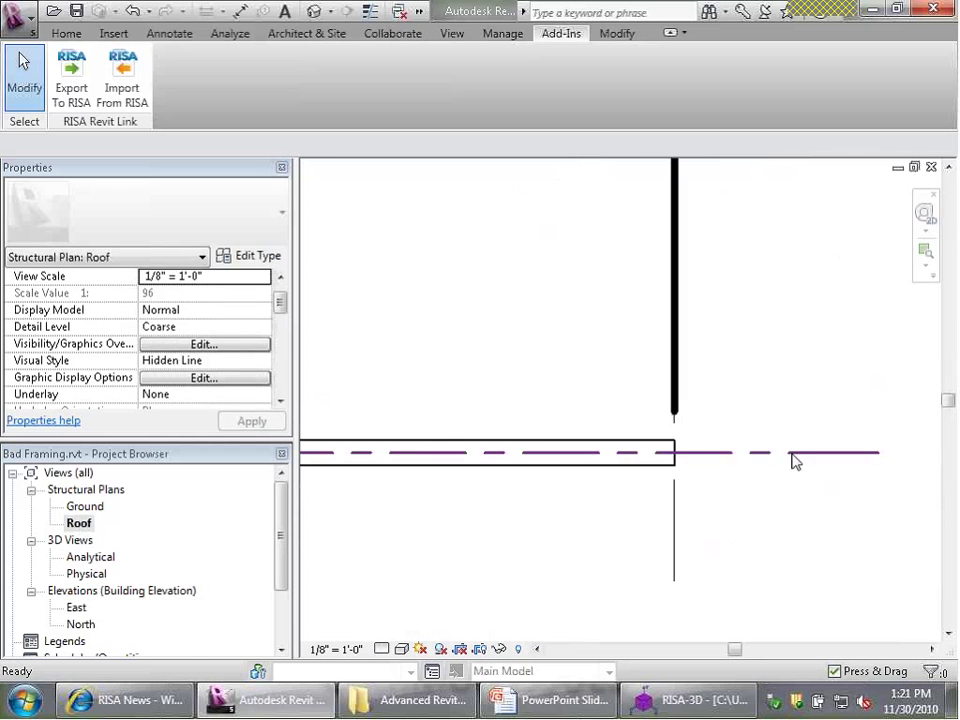
scroll(744, 467, down, 3)
scroll(606, 476, up, 5)
click(615, 381)
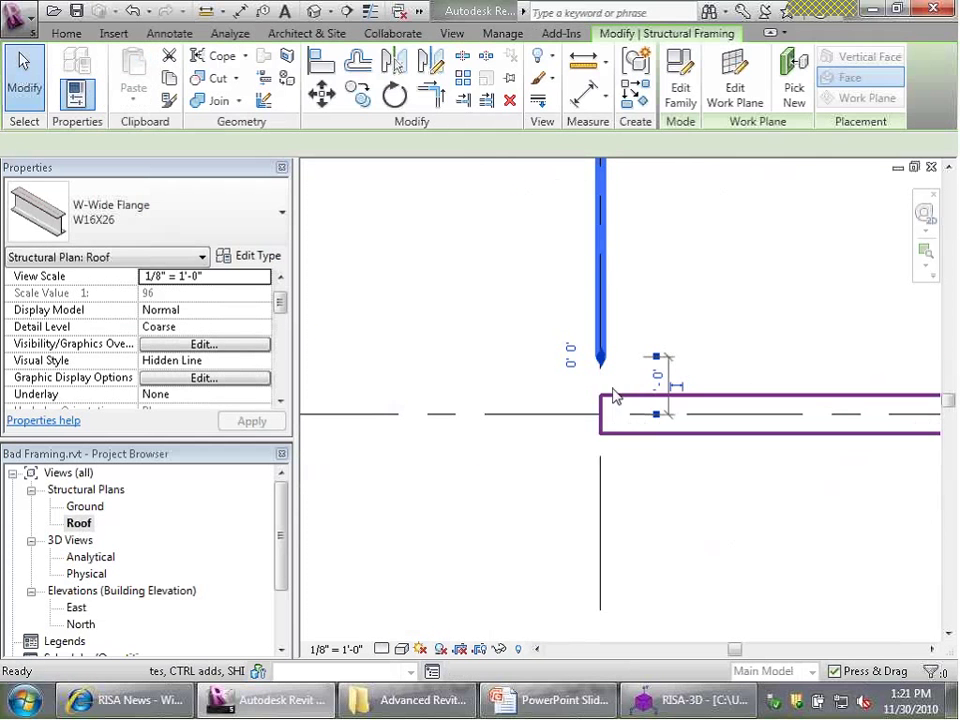
scroll(615, 386, up, 4)
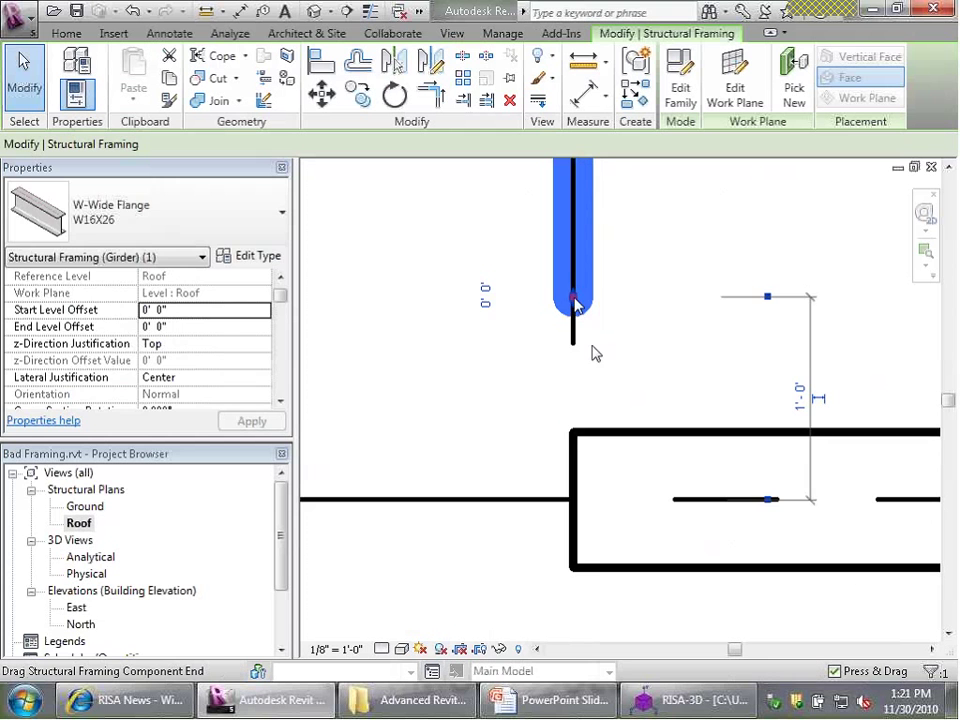
drag(573, 300, 574, 497)
scroll(414, 399, down, 2)
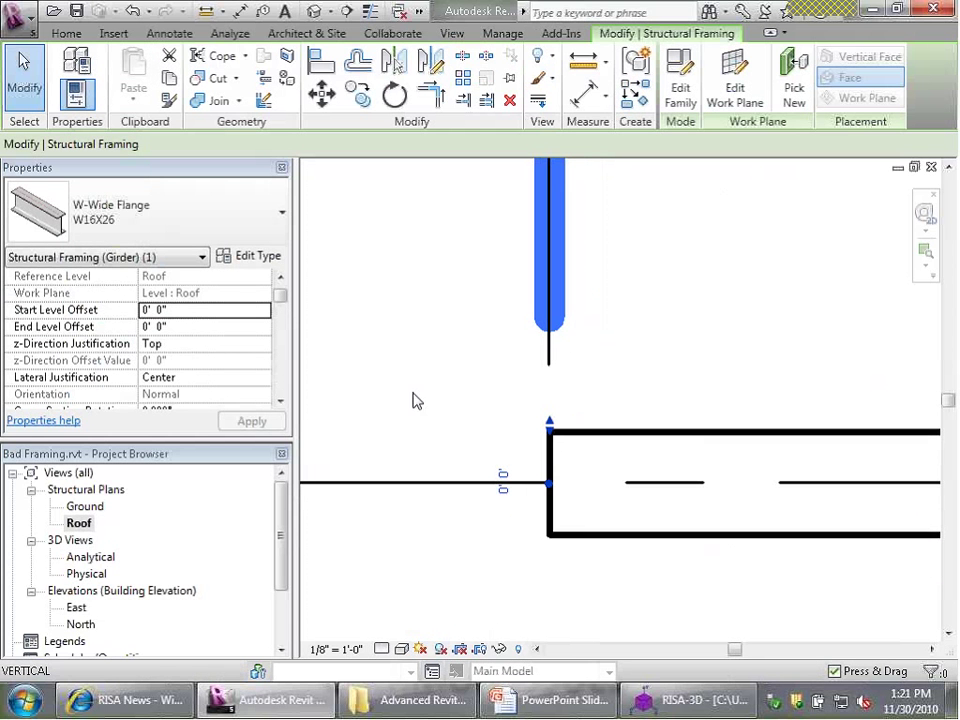
Set the Start Extension of this second W16X26 girder to -8.
drag(281, 296, 284, 313)
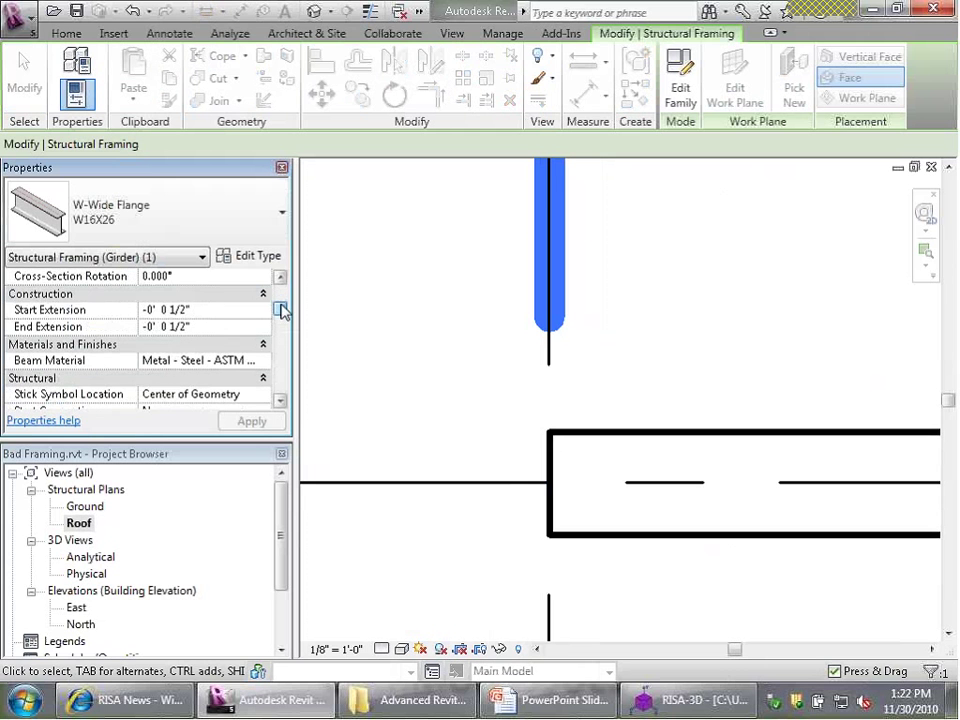
click(223, 310)
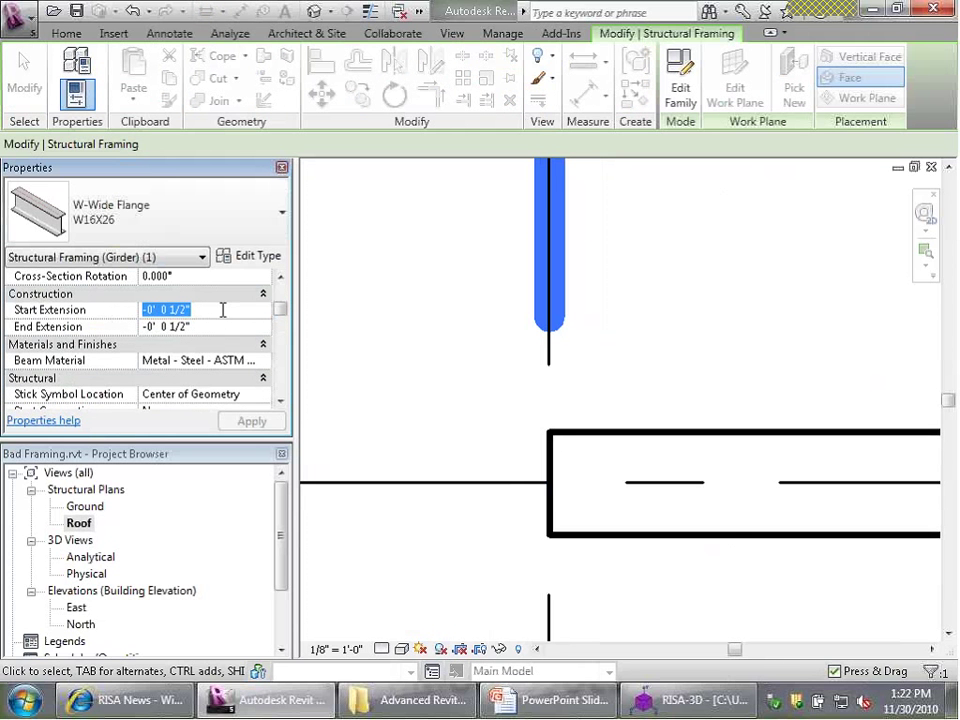
text(-8)
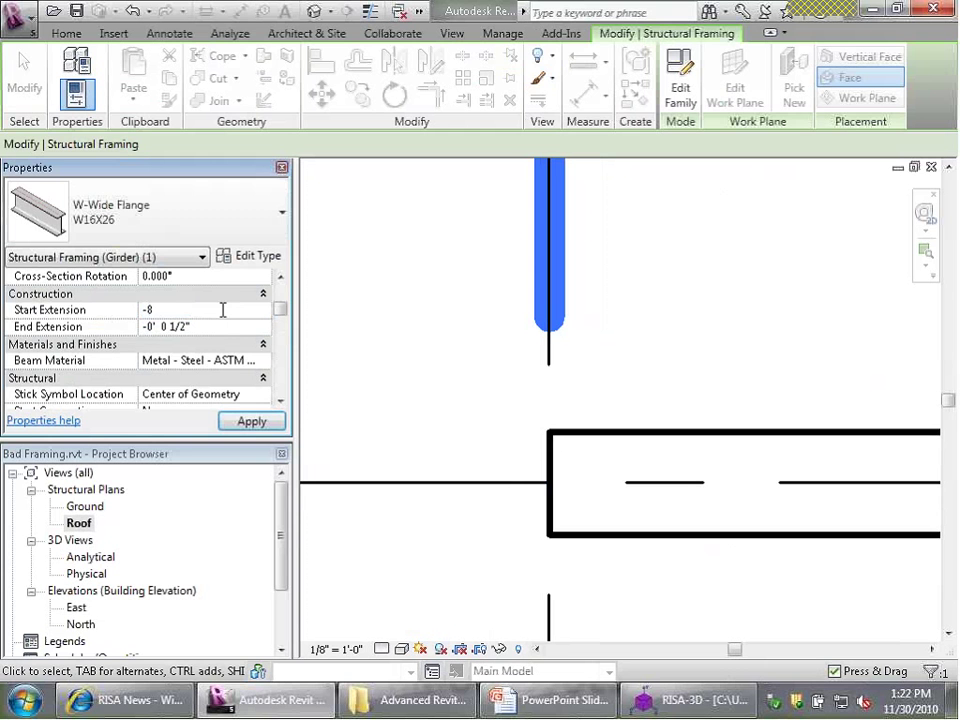
key(Return)
key(Escape)
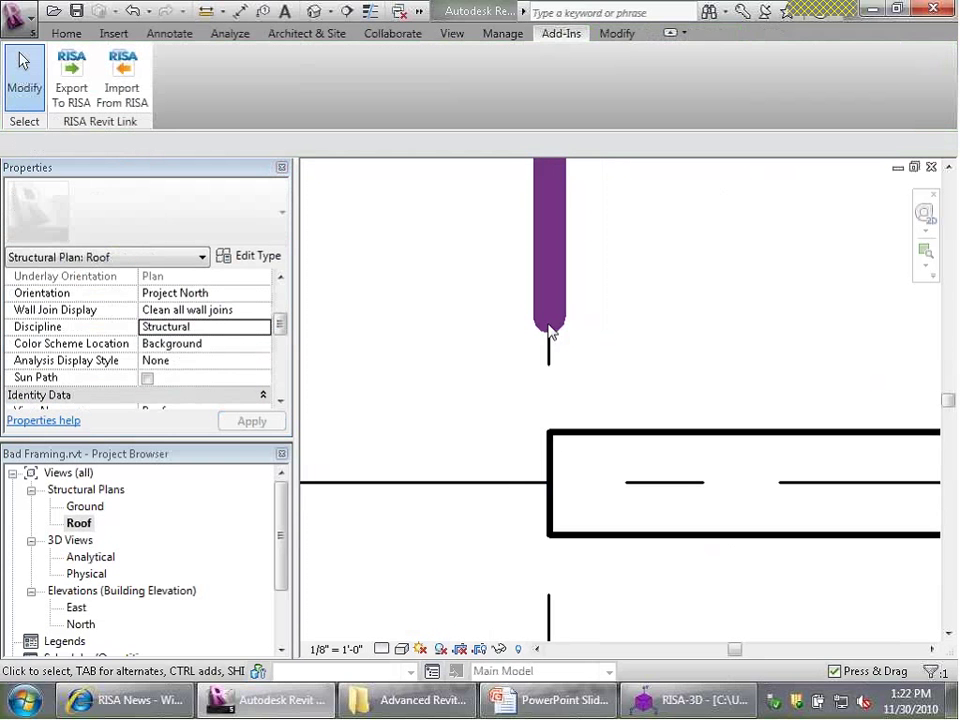
Examine how both W16X26 girders physically meet the wall corners in the Physical 3D view.
double_click(88, 574)
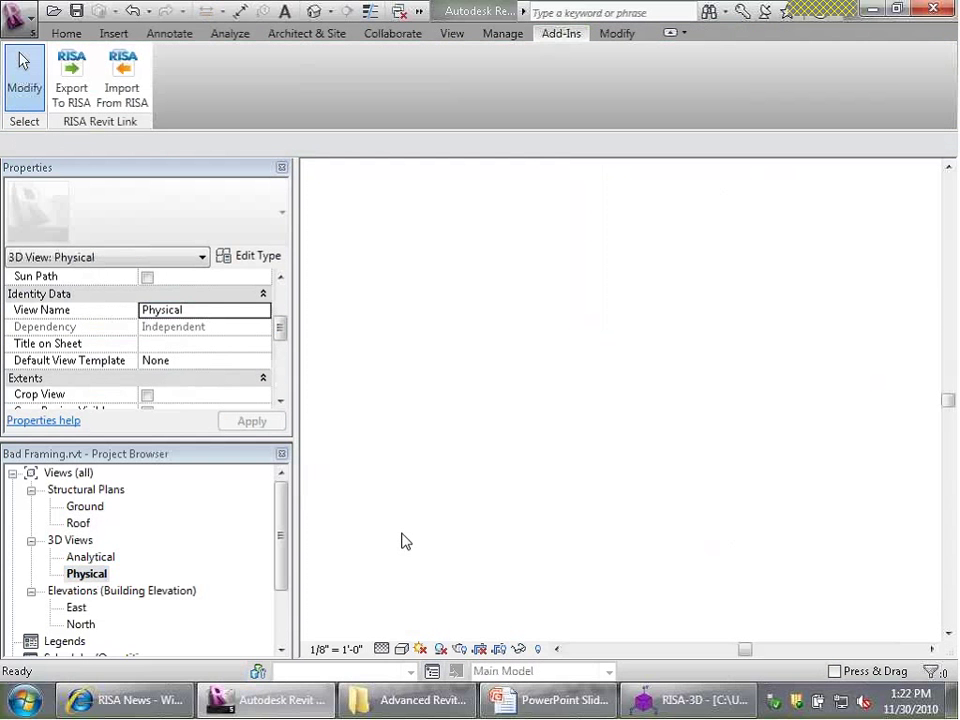
scroll(767, 261, down, 5)
scroll(583, 392, up, 5)
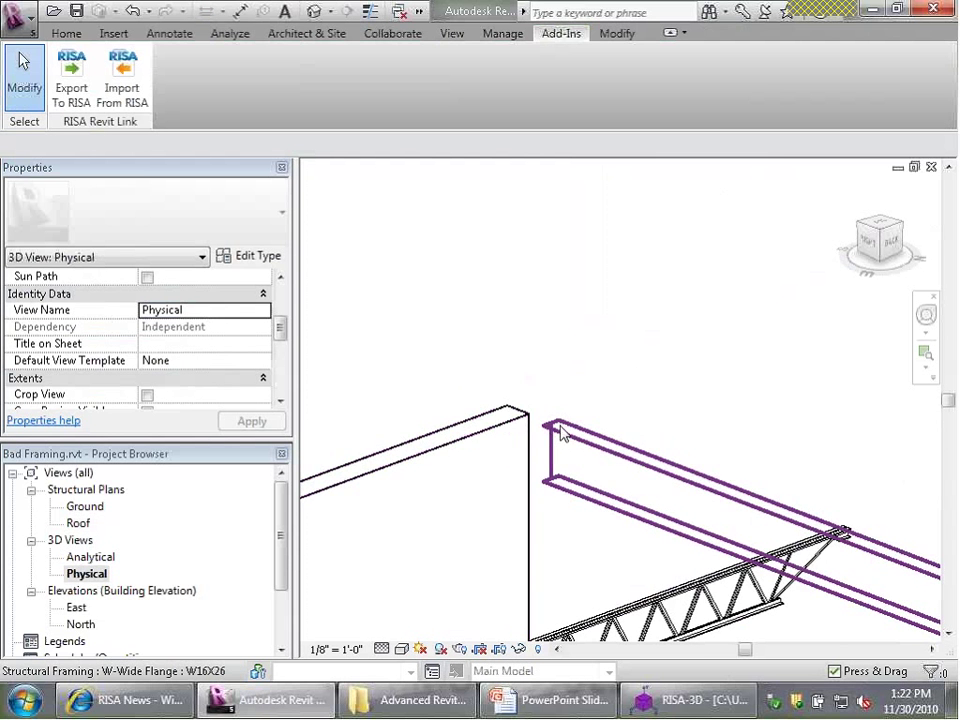
scroll(639, 407, down, 5)
scroll(636, 388, up, 5)
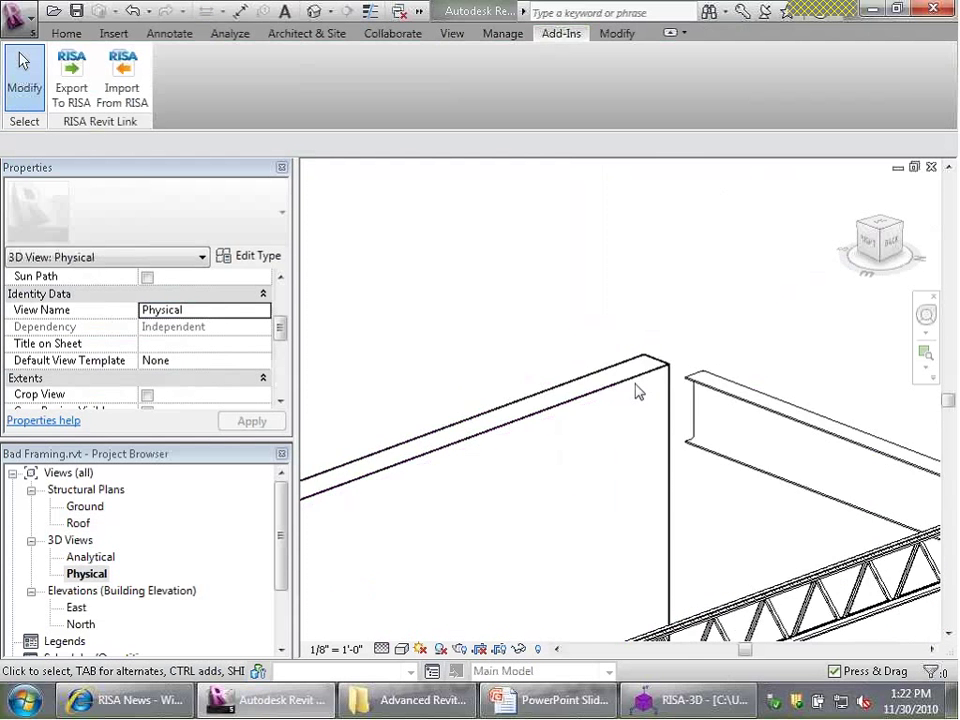
scroll(722, 347, down, 1)
scroll(722, 347, down, 5)
scroll(455, 430, up, 4)
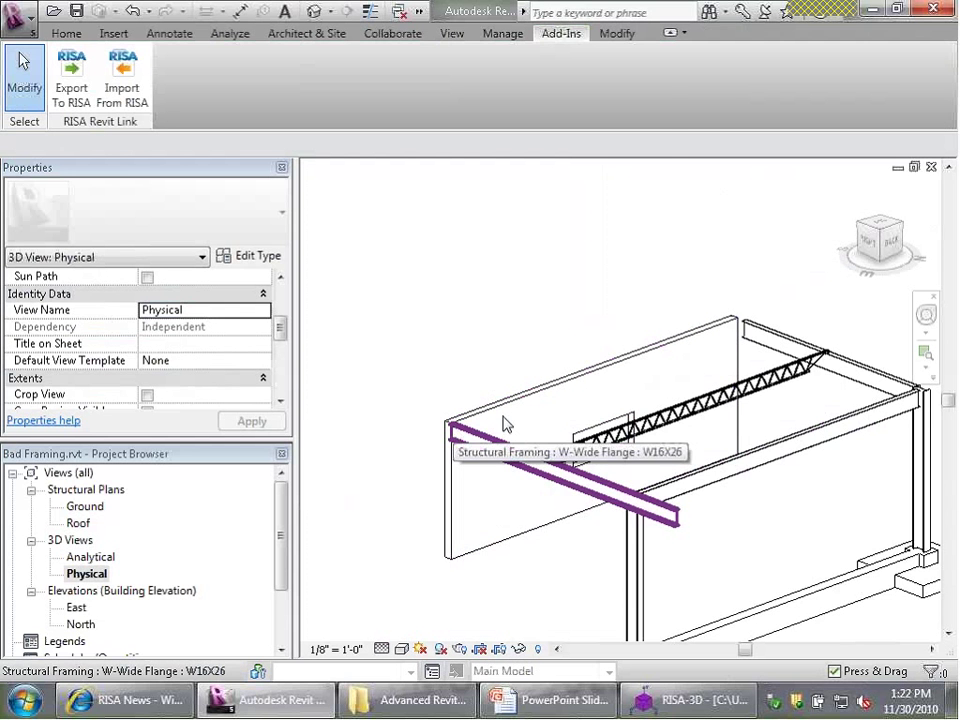
Export the corrected model to RISA-3D with the Launch Program option and dismiss the warning log.
click(80, 87)
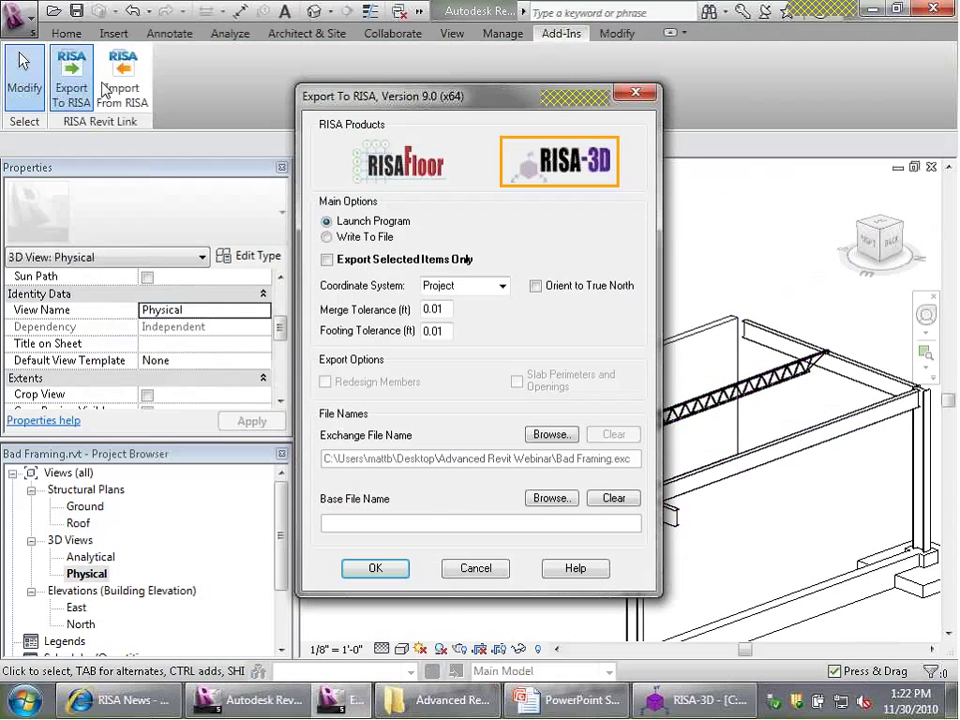
click(376, 570)
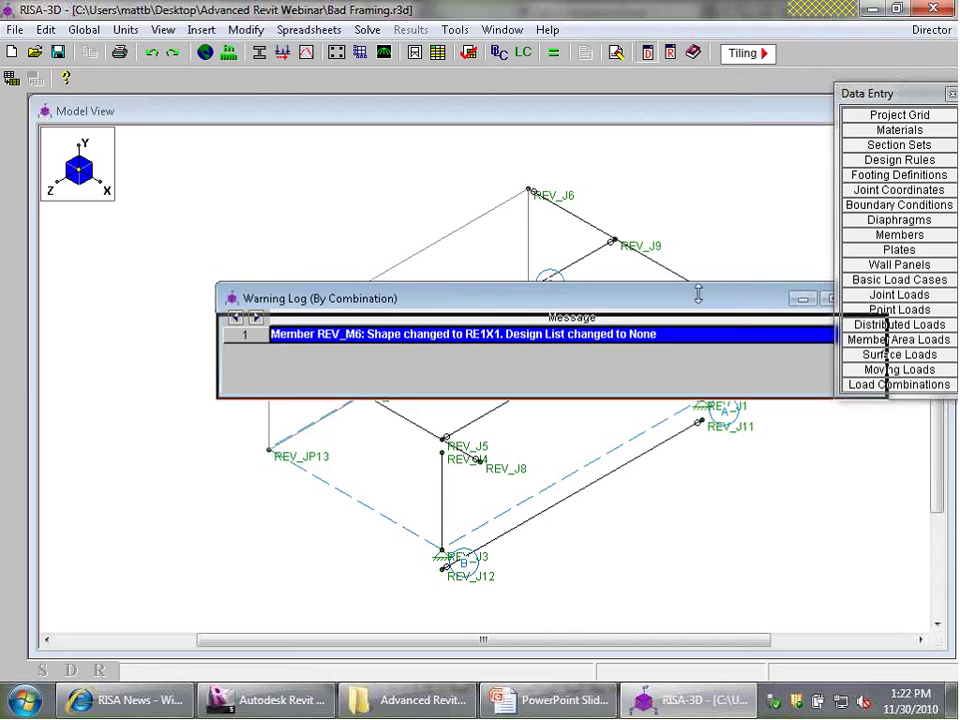
drag(730, 300, 610, 355)
click(745, 355)
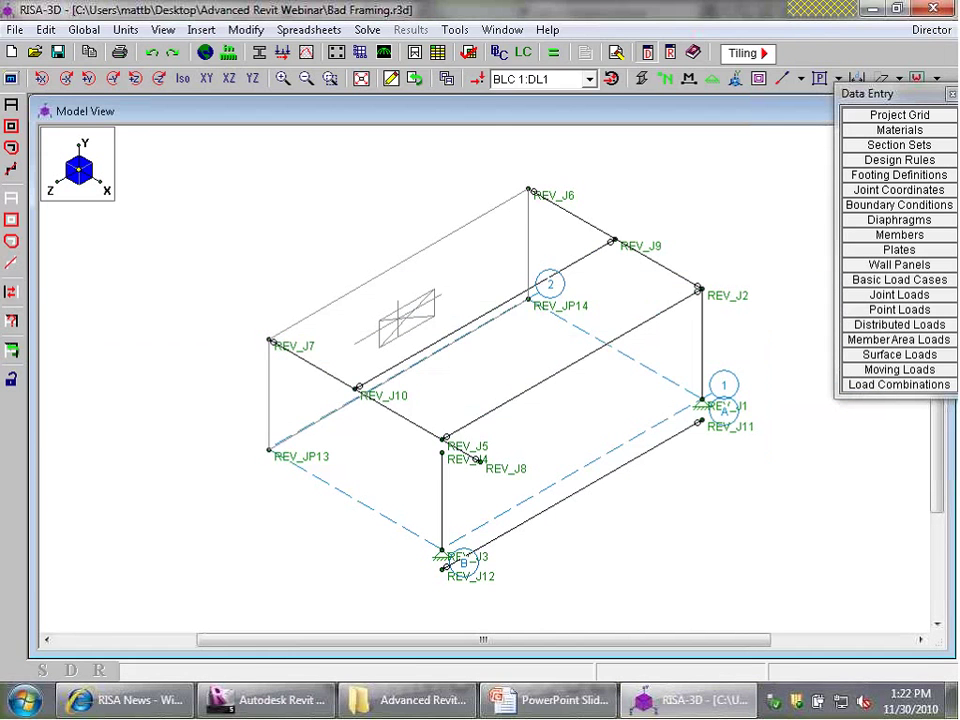
Compare the second girder's end at the wall corner in Revit with its connection at REV_J6 in RISA-3D.
click(262, 699)
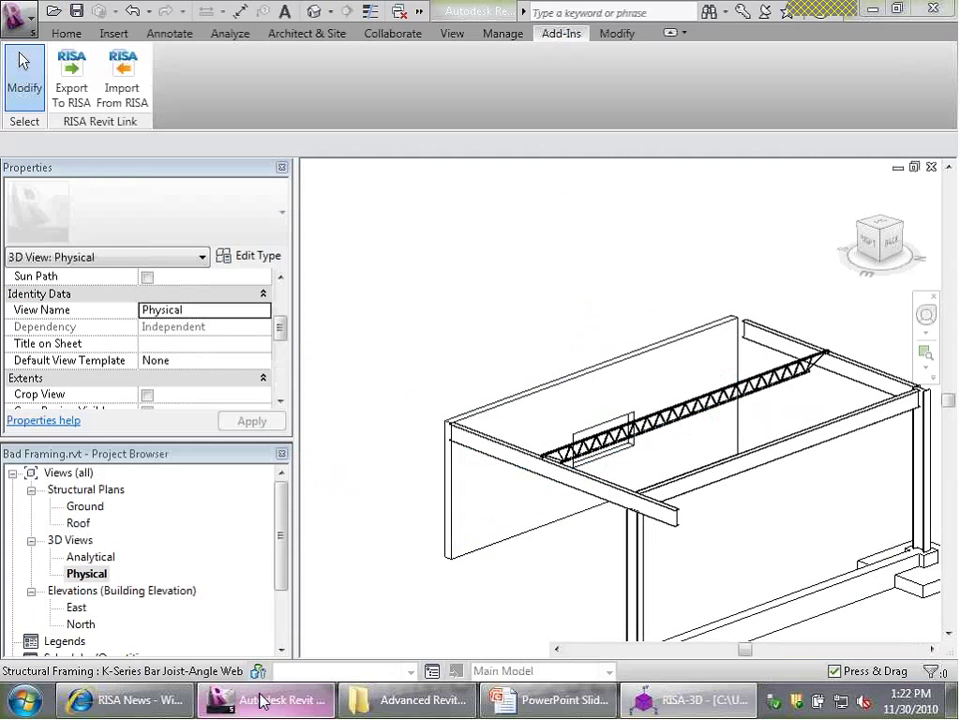
click(780, 340)
drag(283, 315, 297, 293)
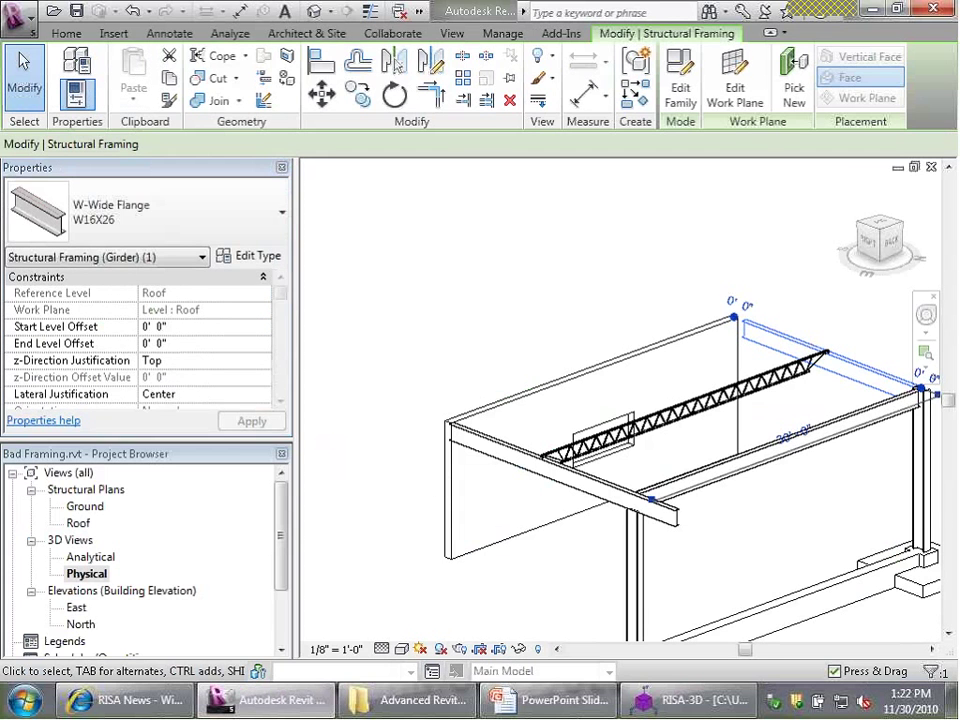
click(683, 700)
scroll(565, 200, up, 3)
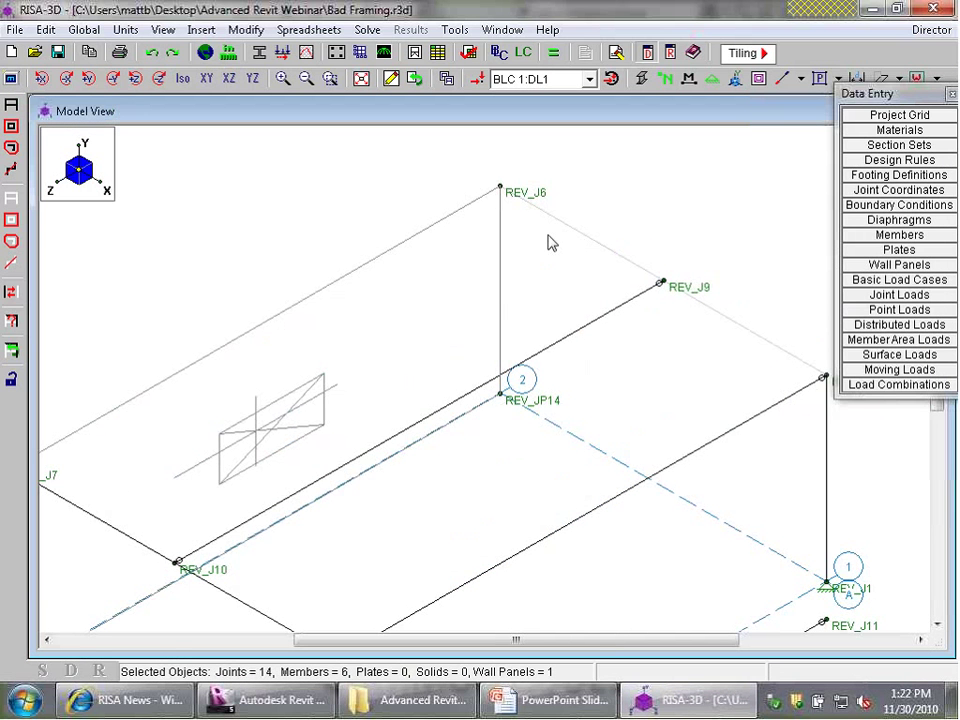
click(551, 231)
scroll(515, 196, up, 2)
scroll(600, 203, down, 4)
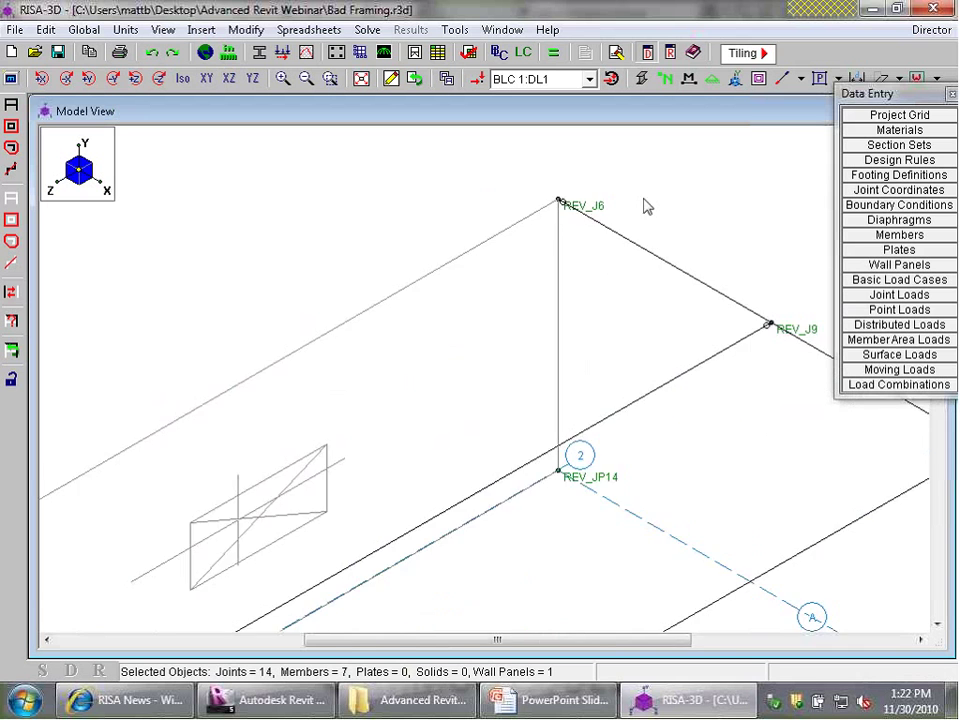
scroll(231, 424, up, 2)
scroll(226, 413, down, 1)
scroll(226, 413, down, 2)
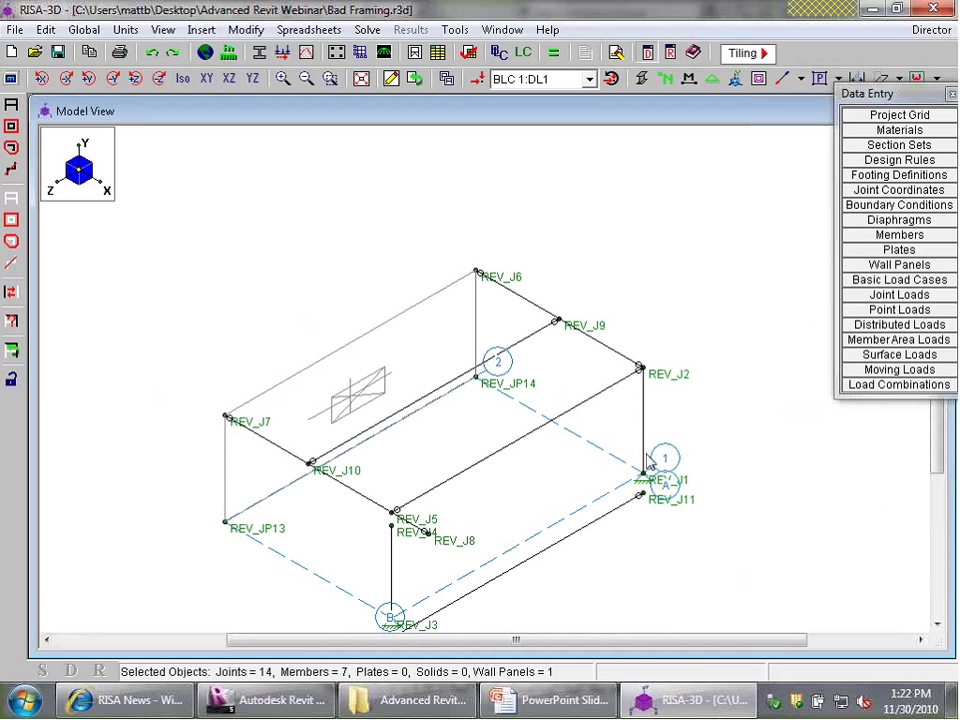
Compare the column-to-girder joint at REV_J4 and REV_J5 in RISA-3D with the same overhanging girder in Revit's Physical 3D view.
scroll(676, 433, up, 5)
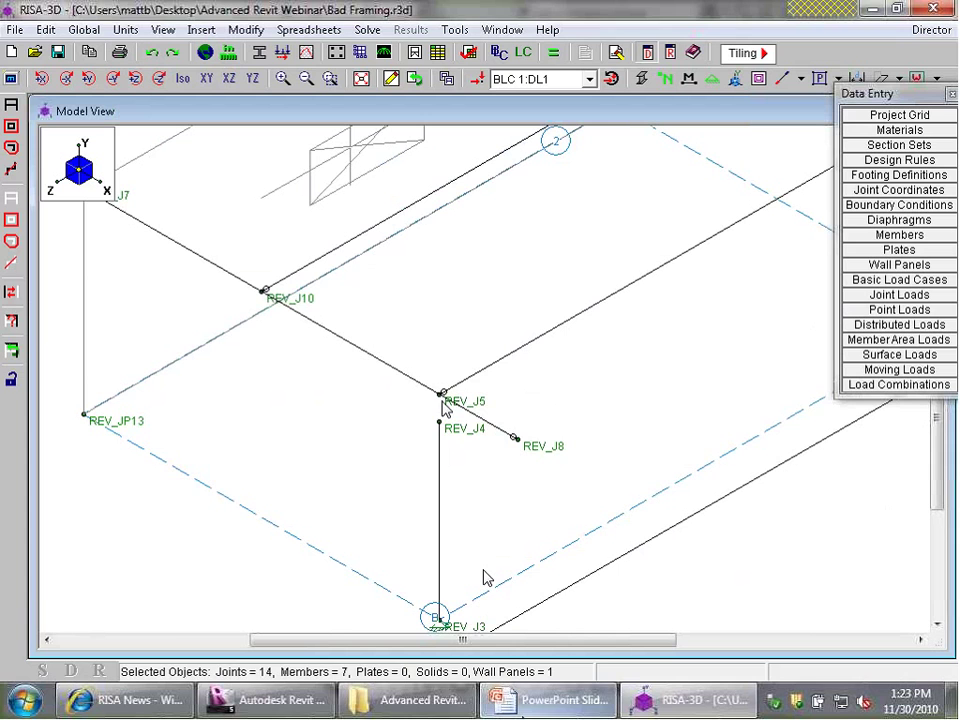
click(495, 702)
key(alt+Tab)
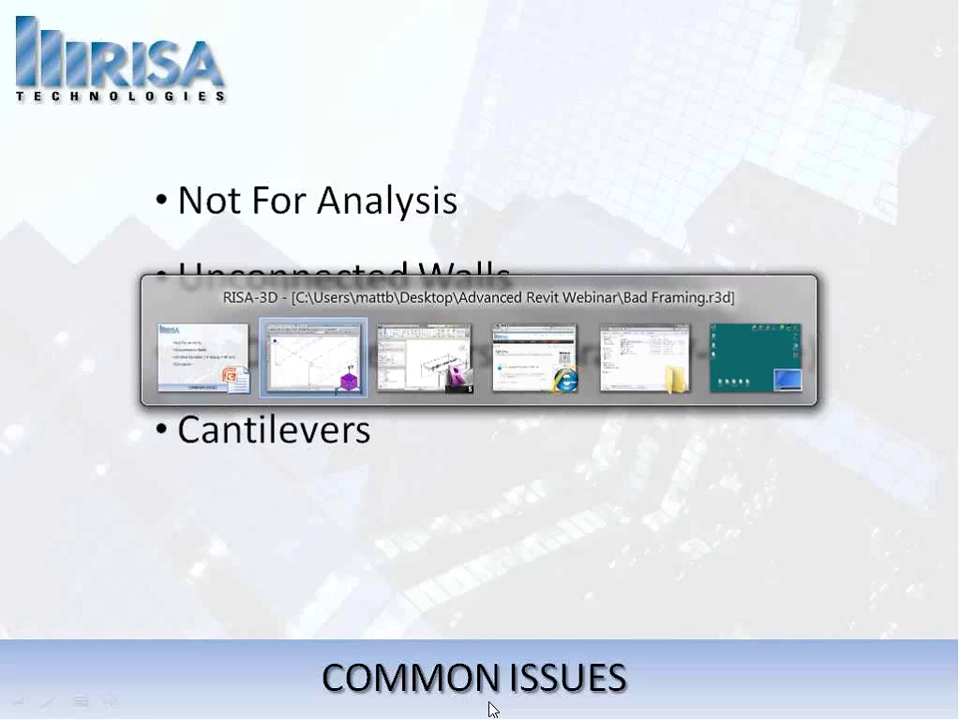
key(Tab)
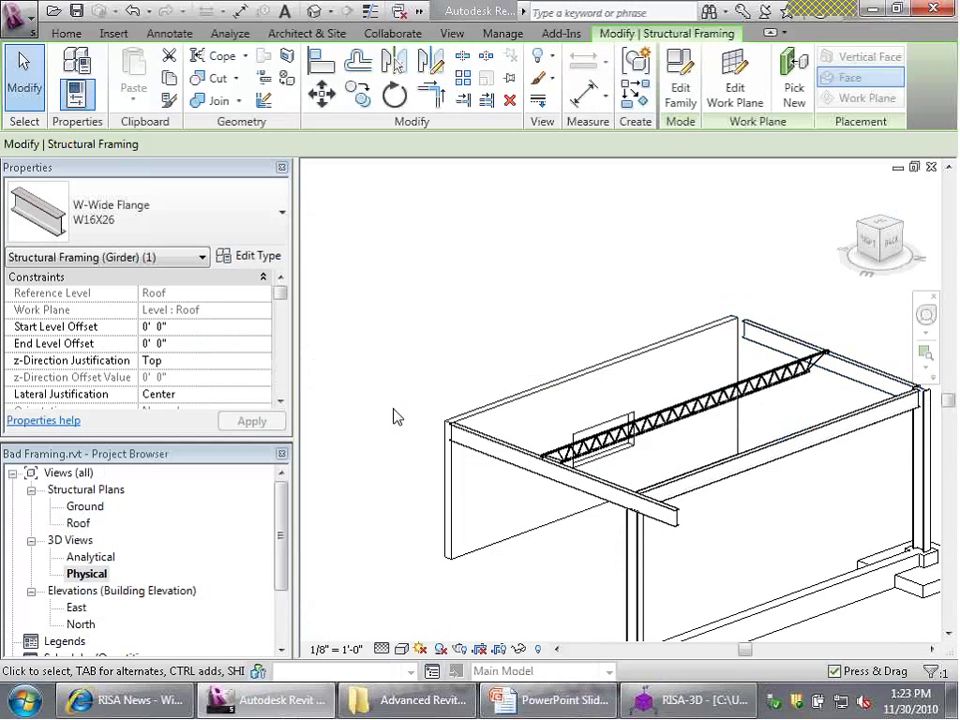
click(517, 482)
scroll(548, 427, up, 5)
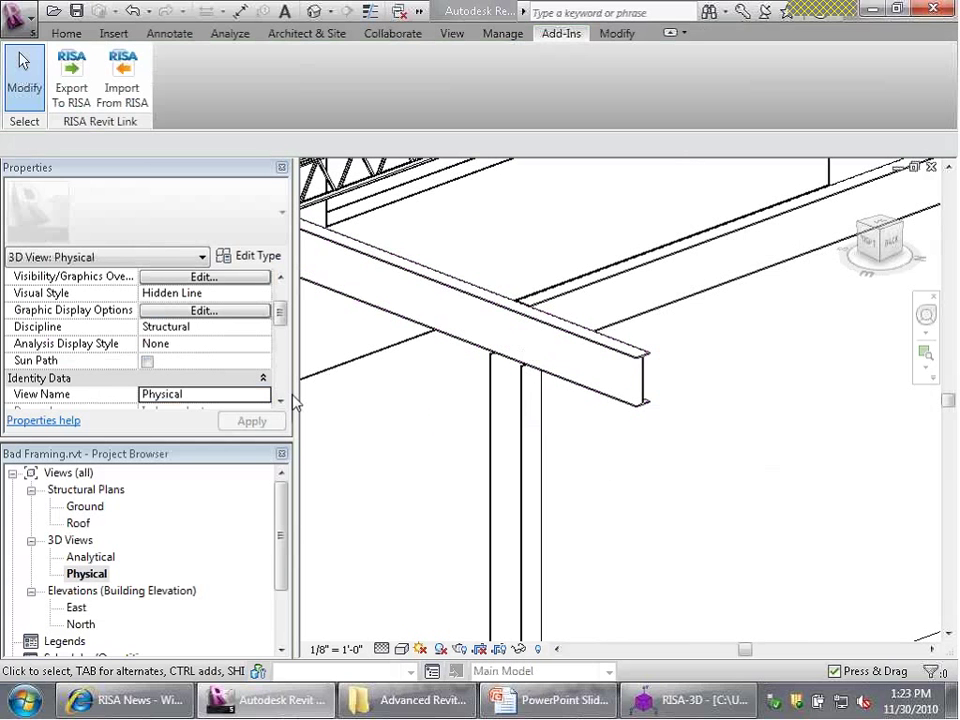
Examine in the Analytical 3D view how the column's analytical line meets the overhanging W16X26 girder.
double_click(90, 556)
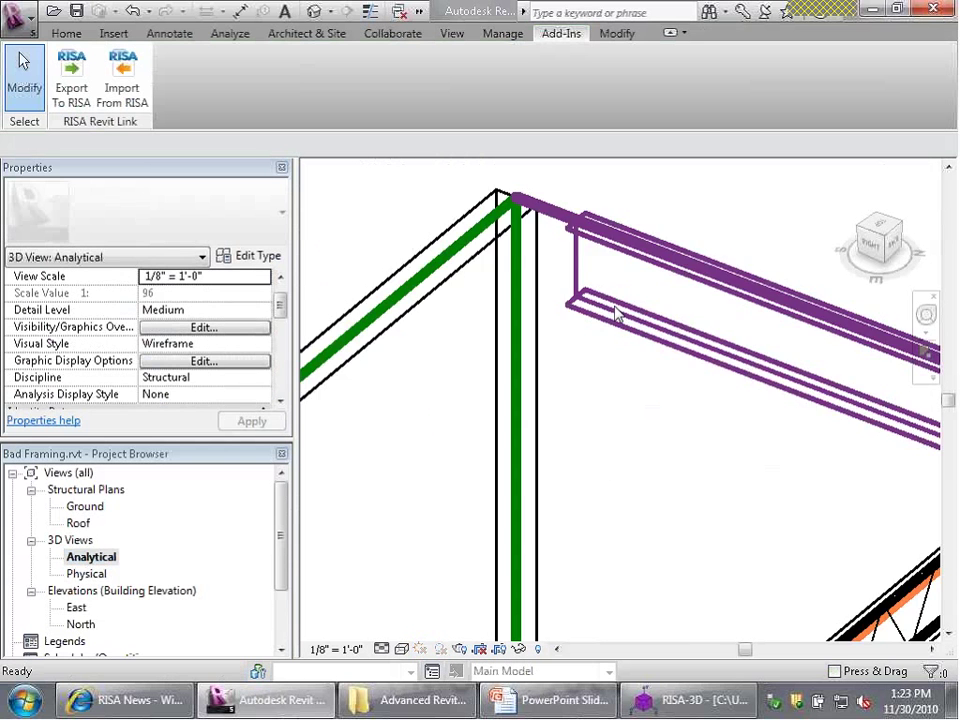
scroll(688, 430, up, 8)
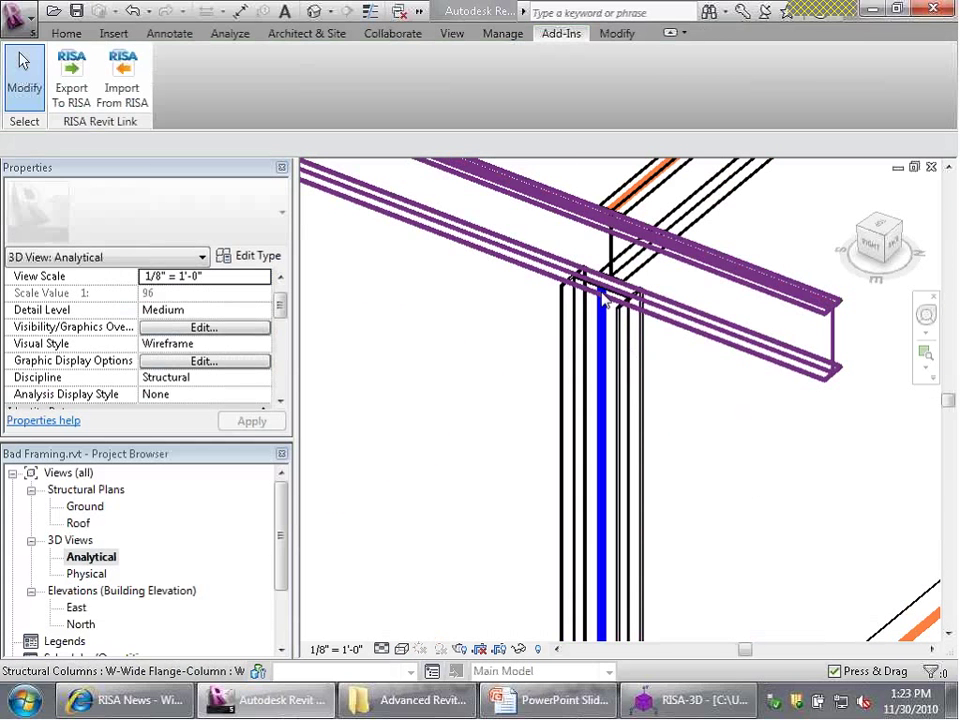
scroll(604, 305, down, 4)
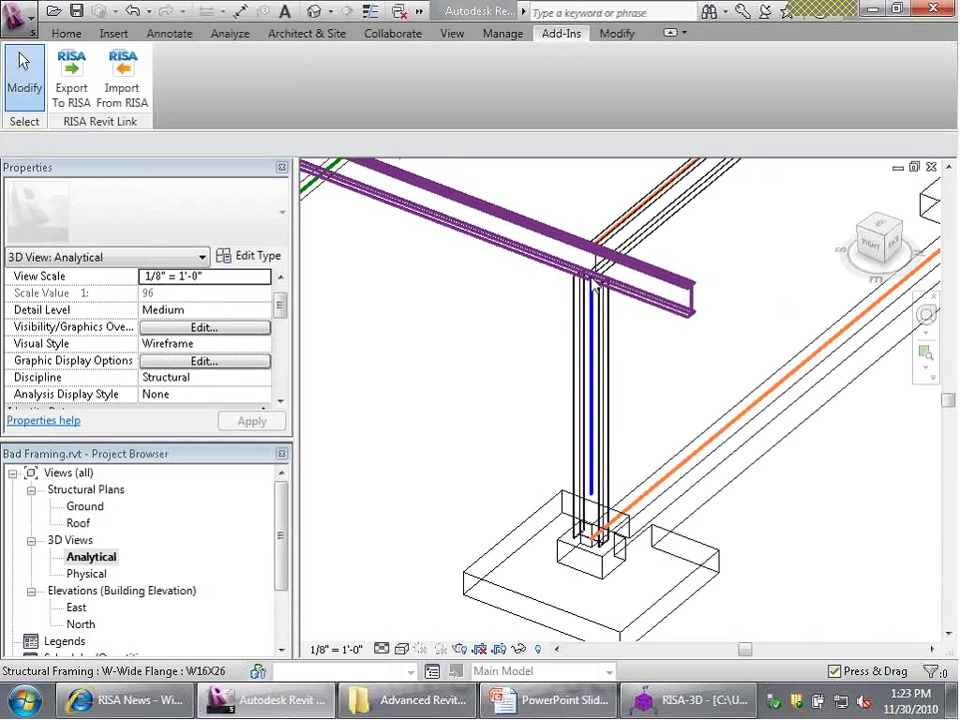
scroll(606, 240, up, 3)
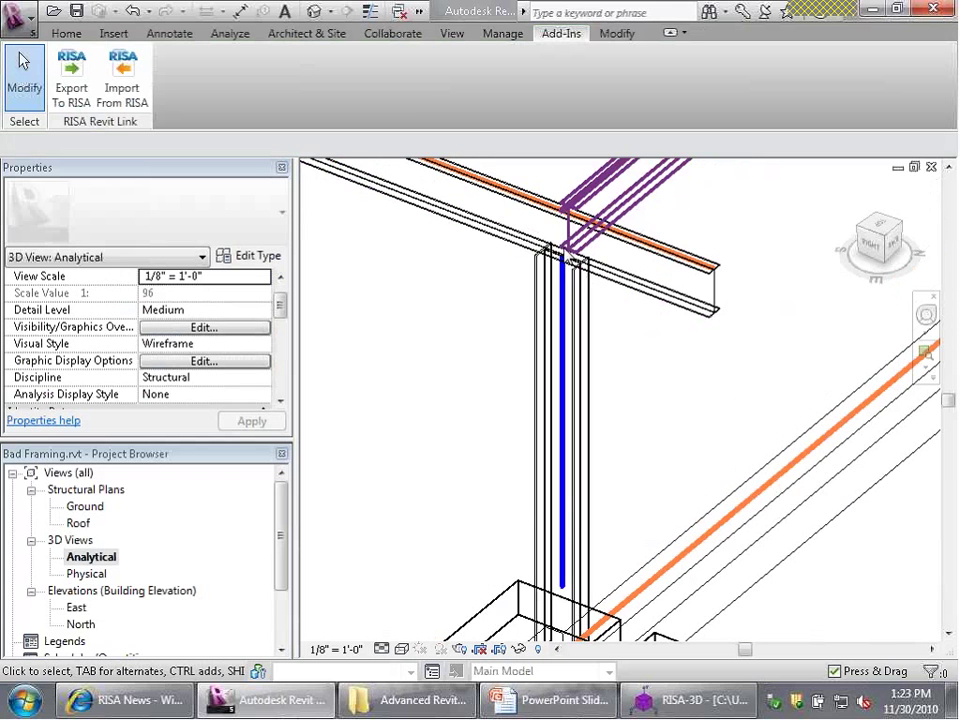
click(660, 700)
click(280, 700)
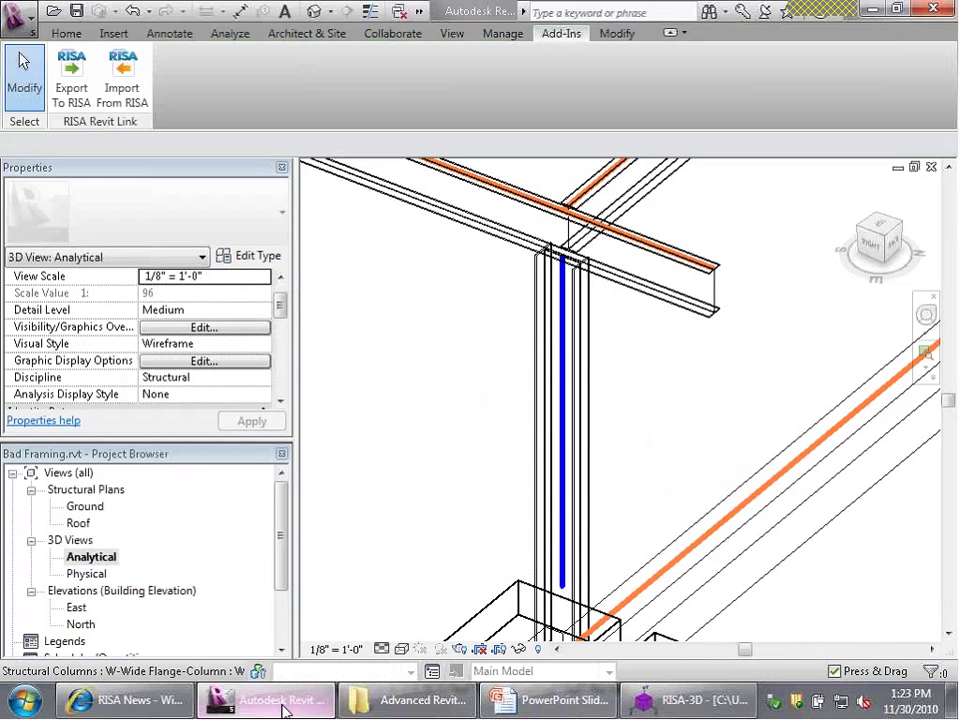
Set the Top Vertical Projection of the W14X43 column at grid B-1 to Auto-detect.
middle_drag(596, 219, 553, 456)
click(555, 456)
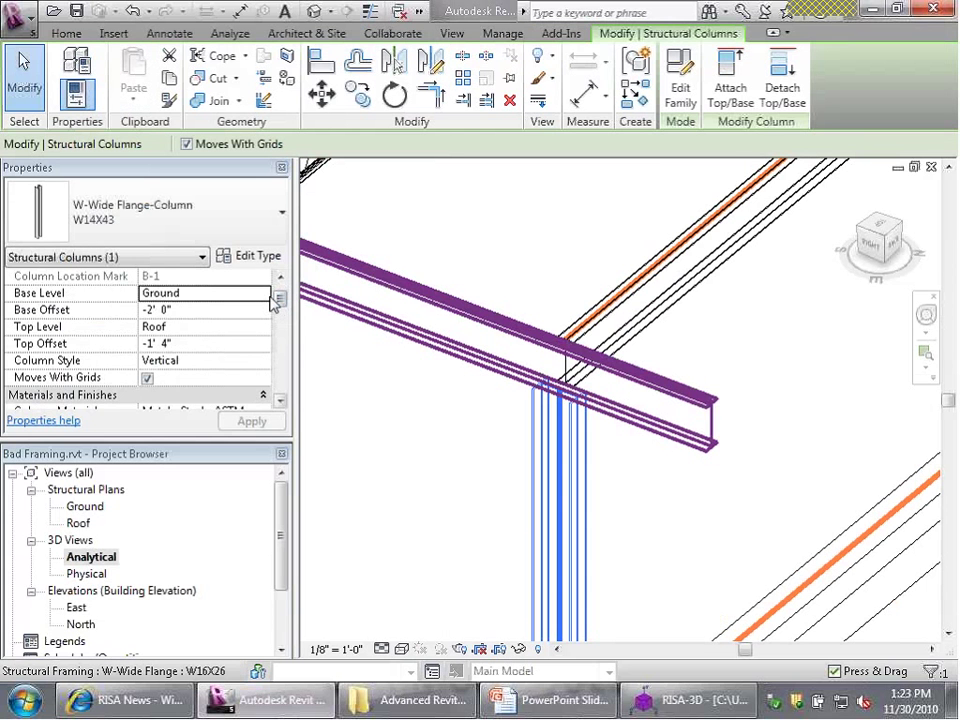
drag(278, 301, 281, 390)
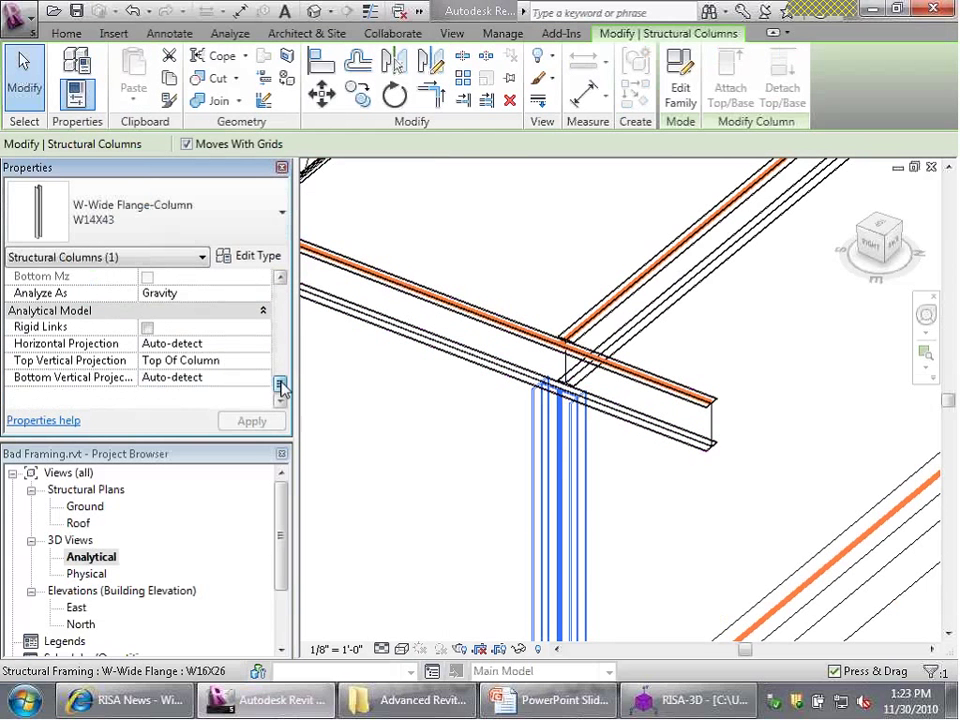
click(203, 361)
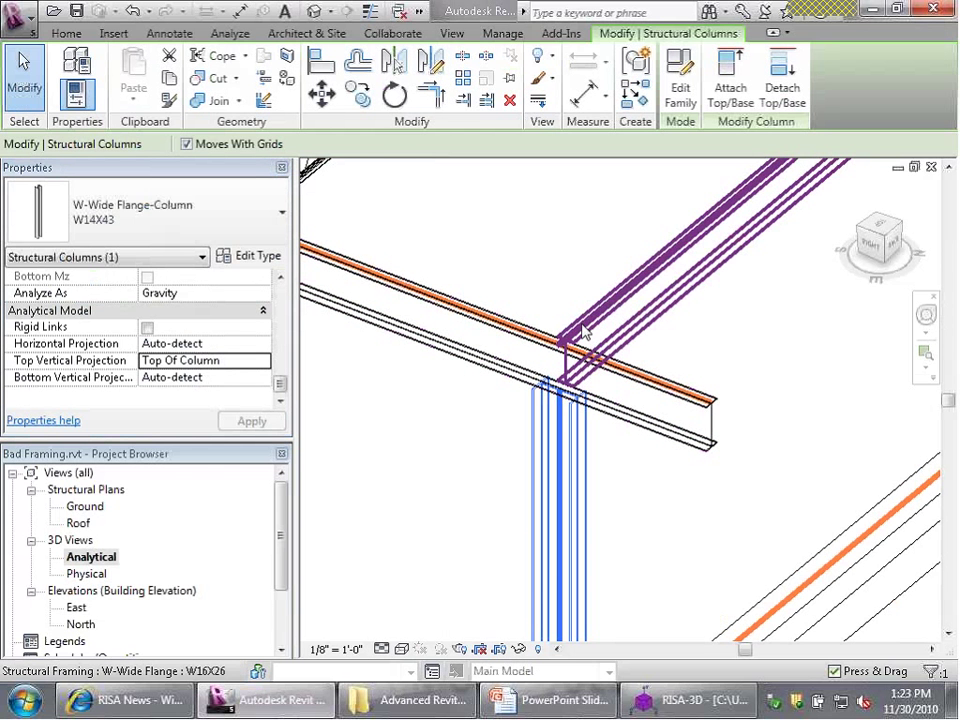
click(231, 360)
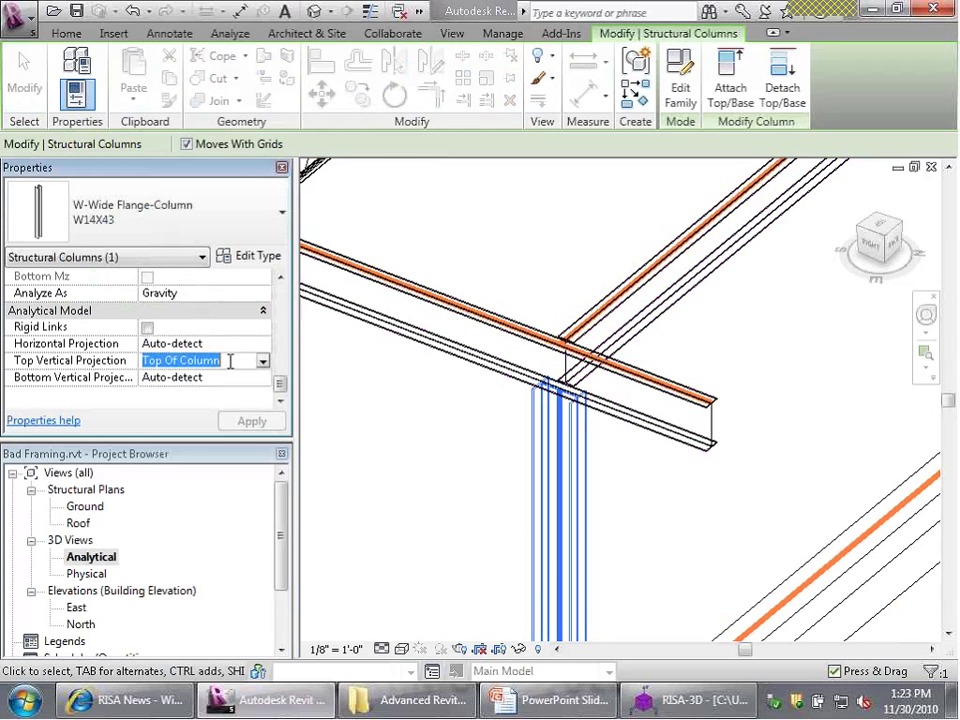
click(228, 361)
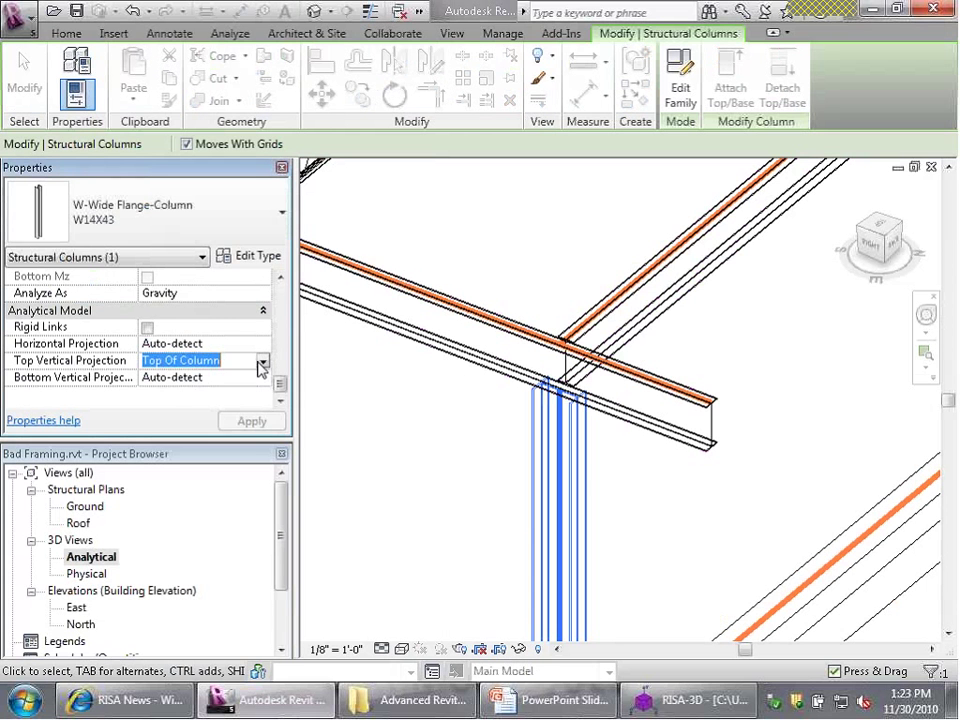
click(228, 362)
click(212, 378)
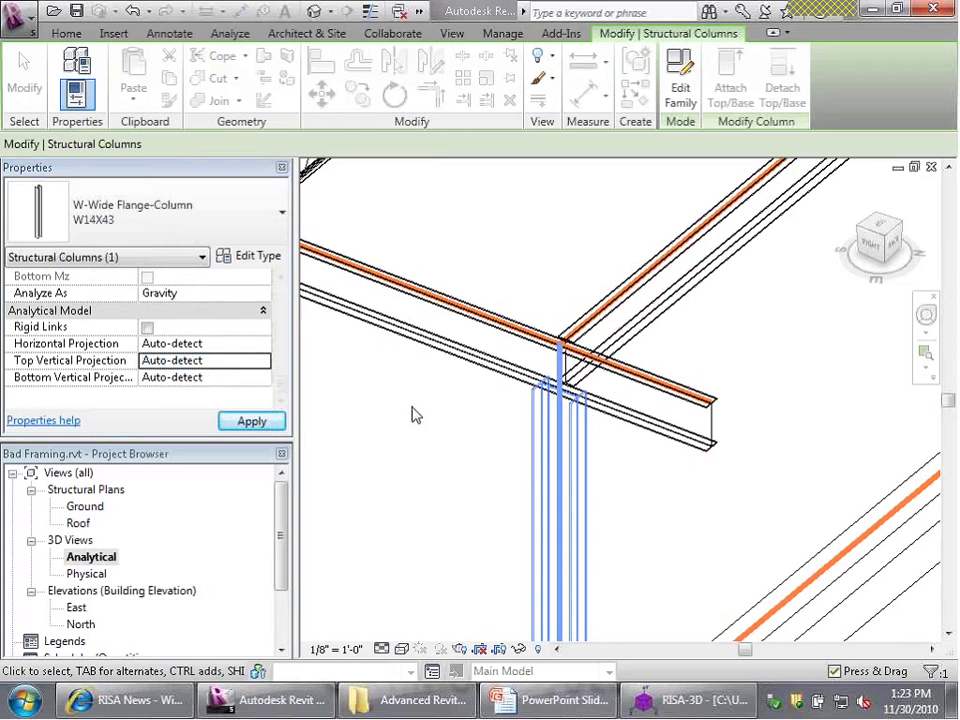
click(462, 440)
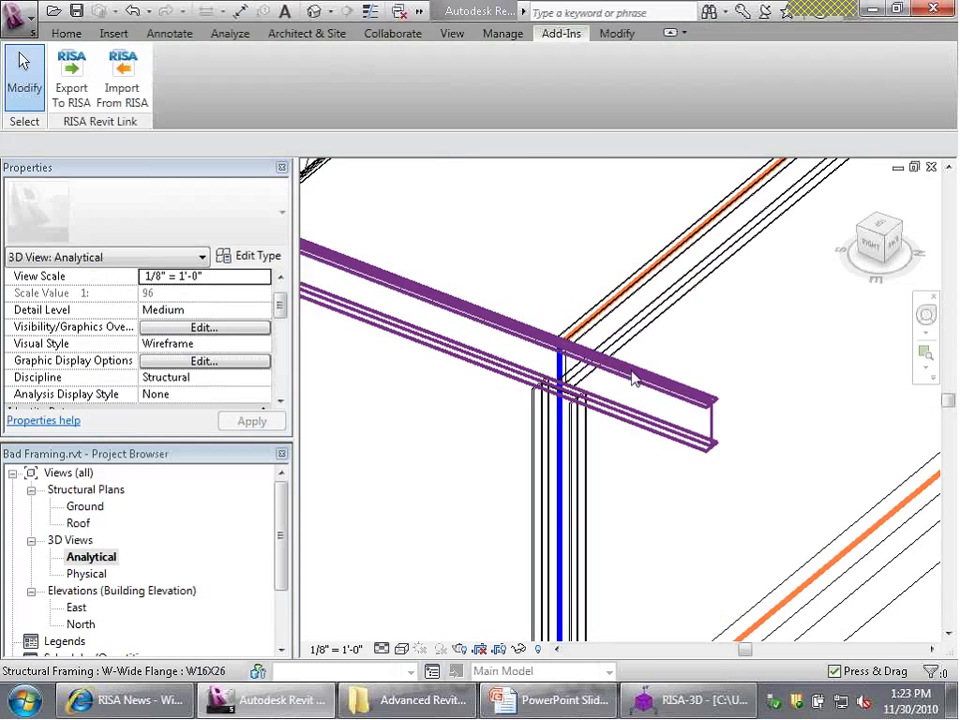
Export the model to RISA-3D again with the Launch Program option and dismiss the warning log.
scroll(632, 378, down, 4)
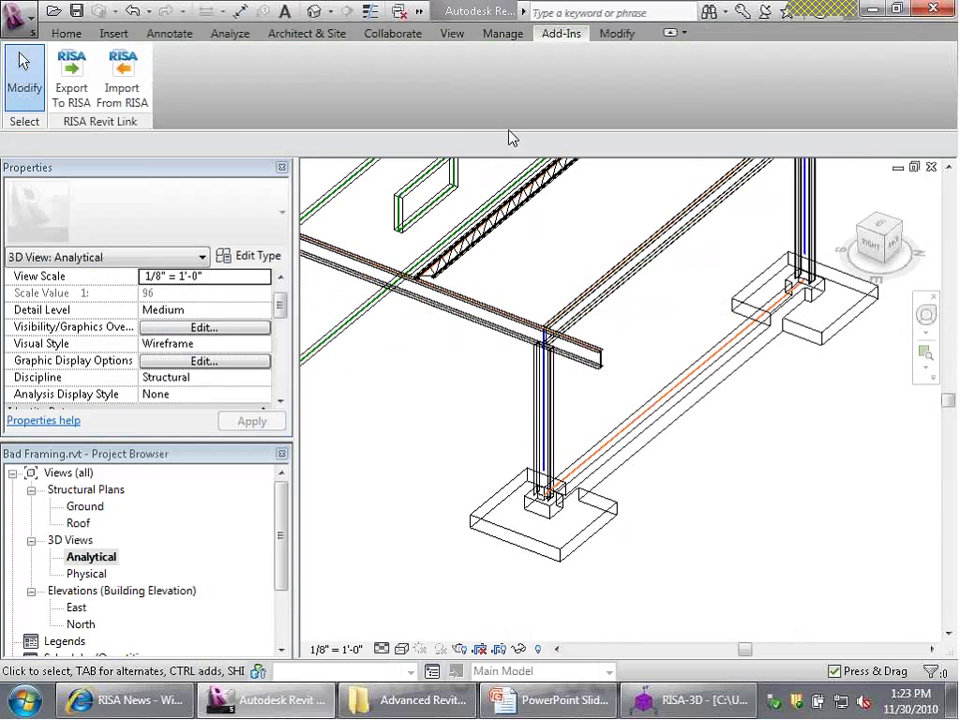
click(72, 76)
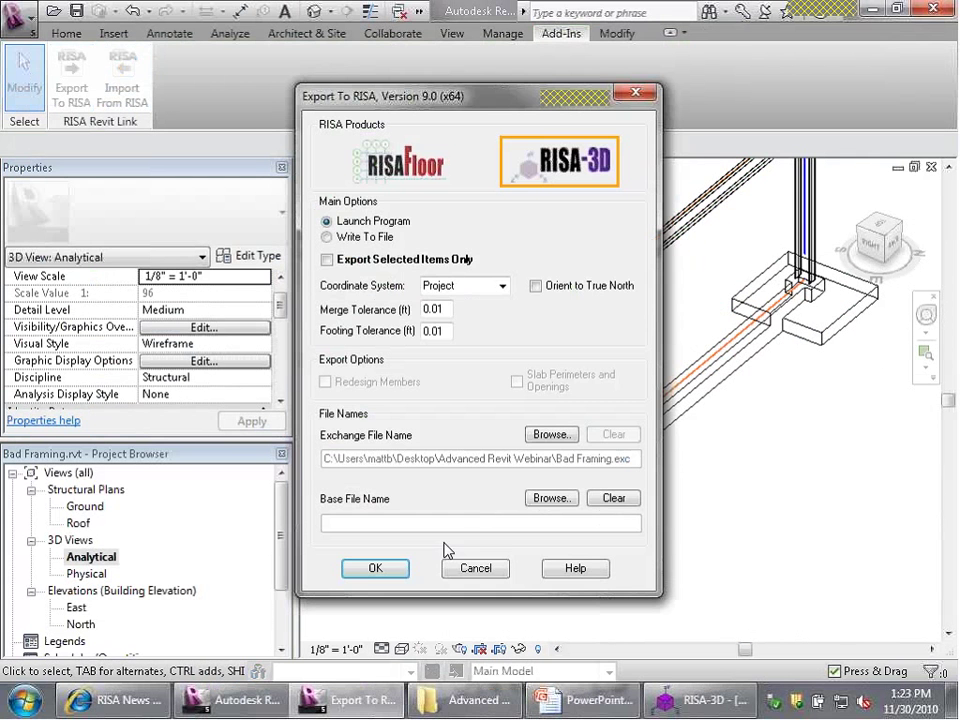
click(374, 567)
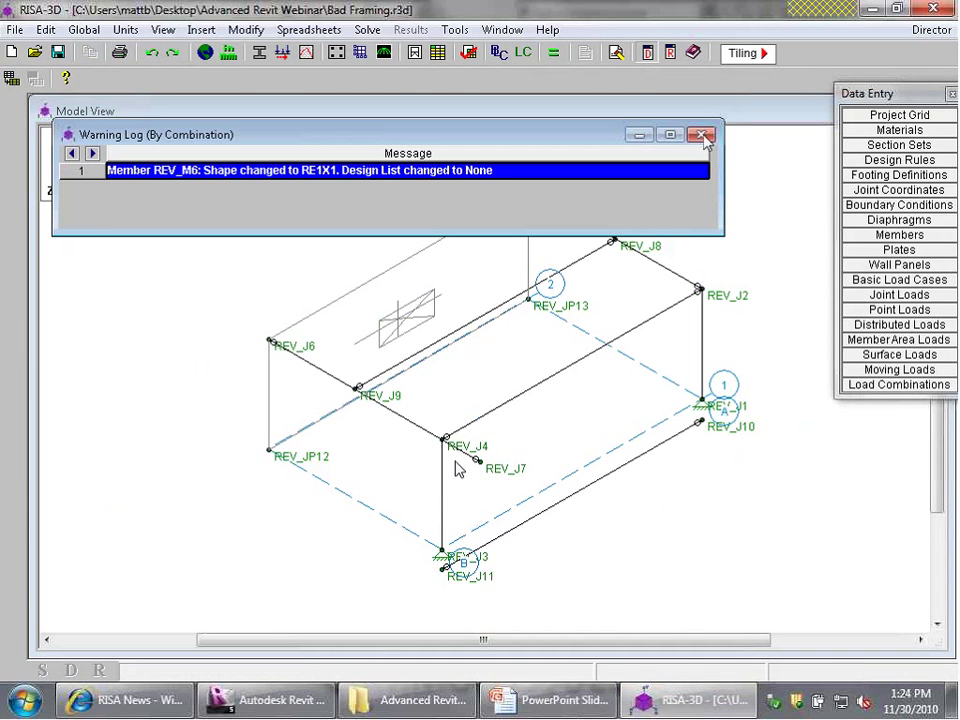
scroll(446, 459, up, 2)
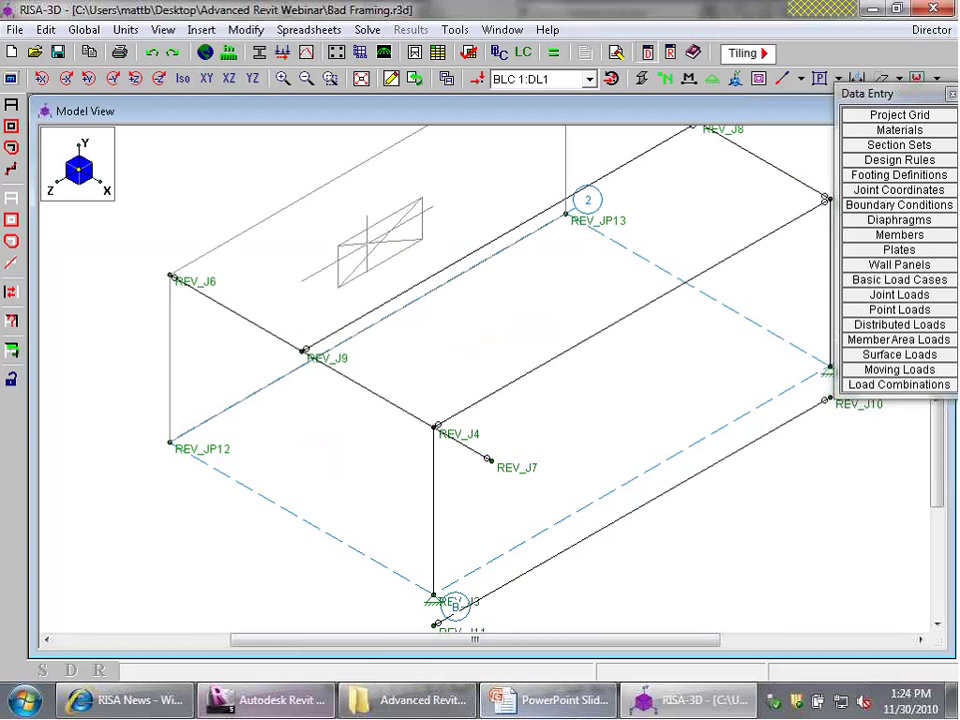
Switch to Revit and examine how the grade beam meets the column base and footing at the far column.
click(265, 700)
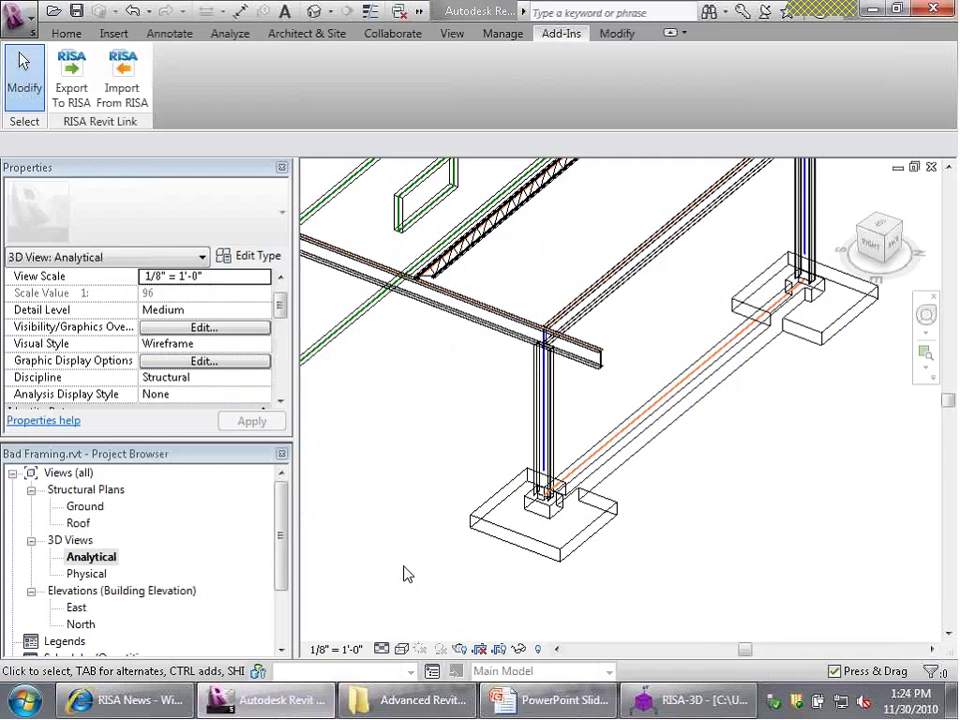
scroll(654, 380, up, 3)
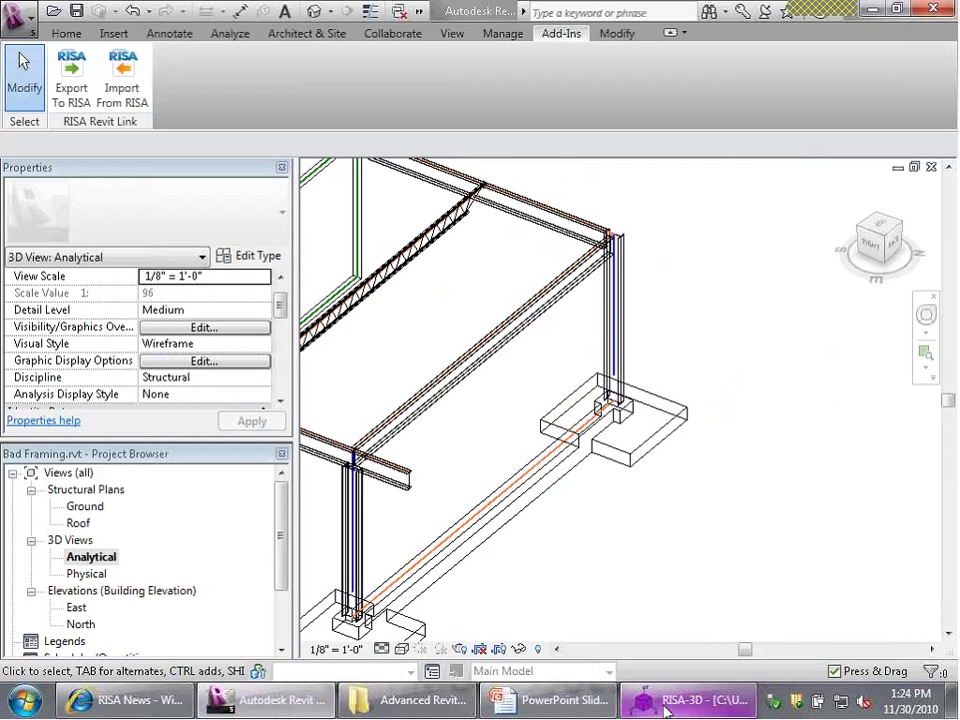
mouse_move(663, 707)
scroll(497, 495, up, 4)
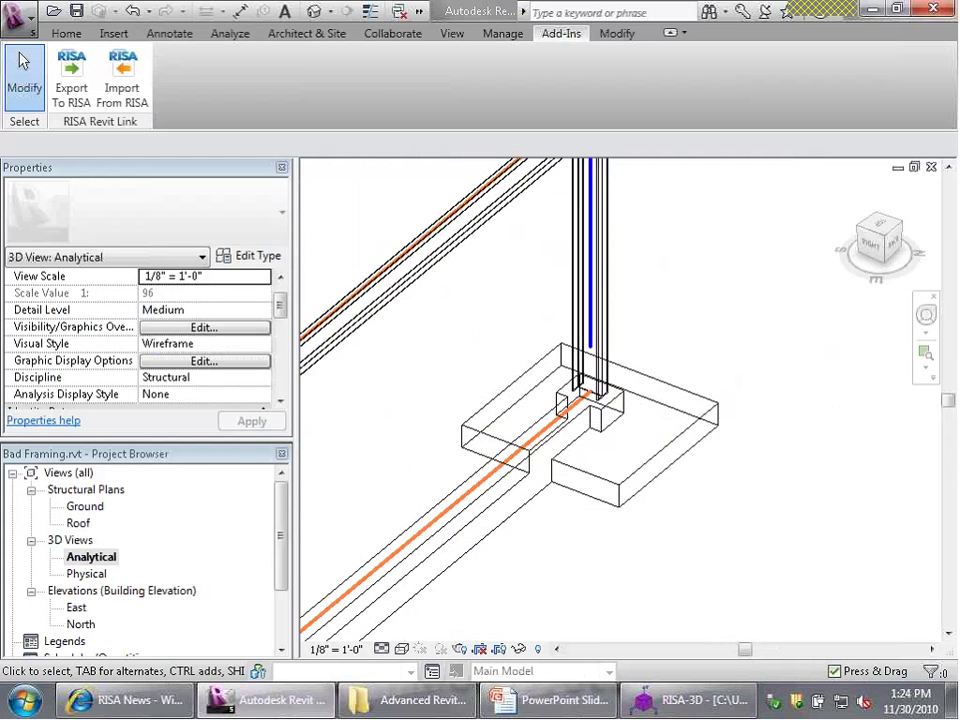
Switch to RISA-3D and inspect the offsets between the column bases REV_J1 and REV_J3 and the lower beam's ends.
click(690, 700)
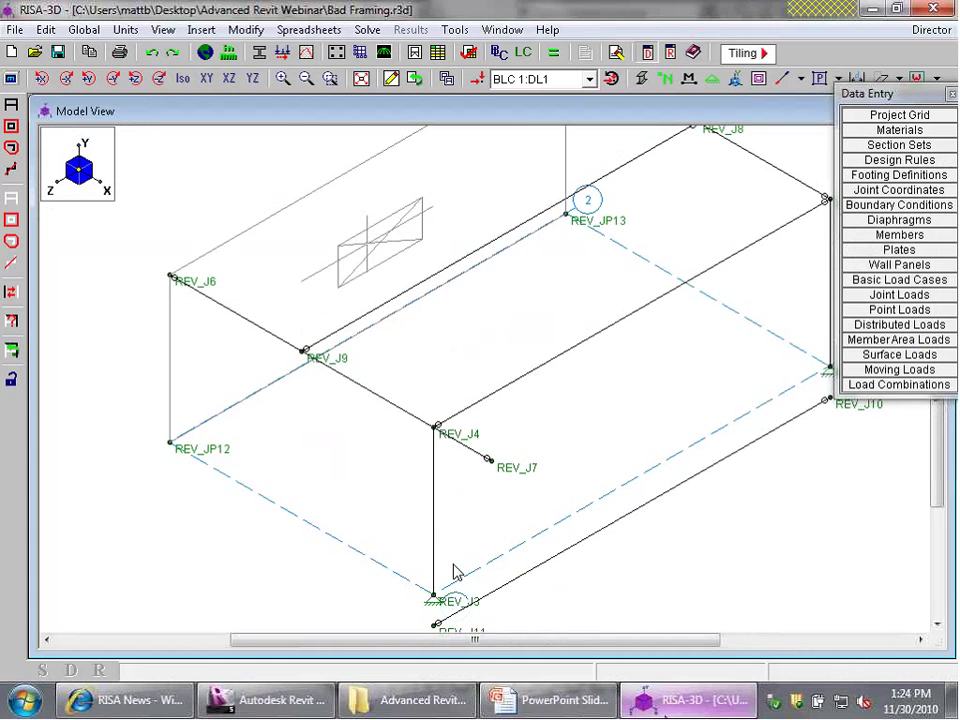
scroll(454, 570, down, 2)
scroll(628, 476, up, 2)
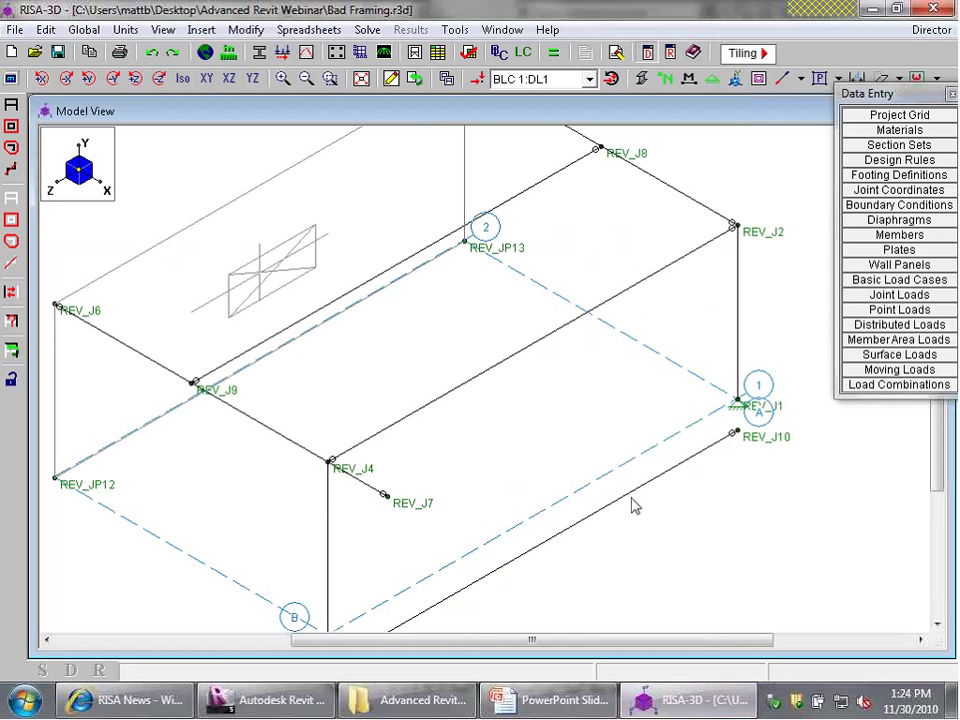
click(642, 79)
click(642, 80)
scroll(740, 390, up, 3)
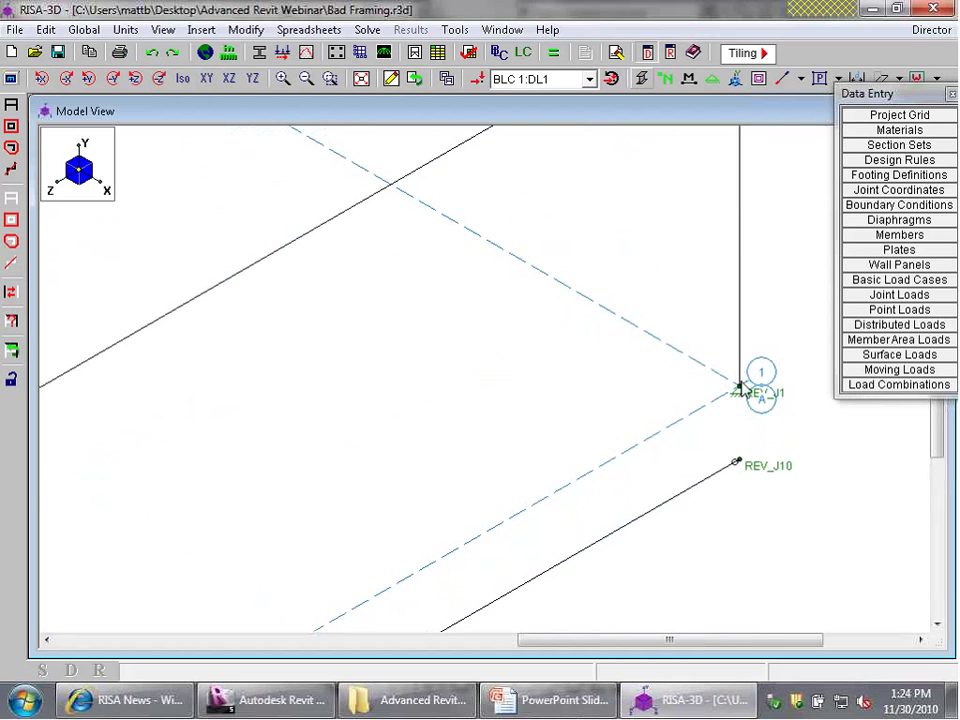
scroll(765, 375, down, 3)
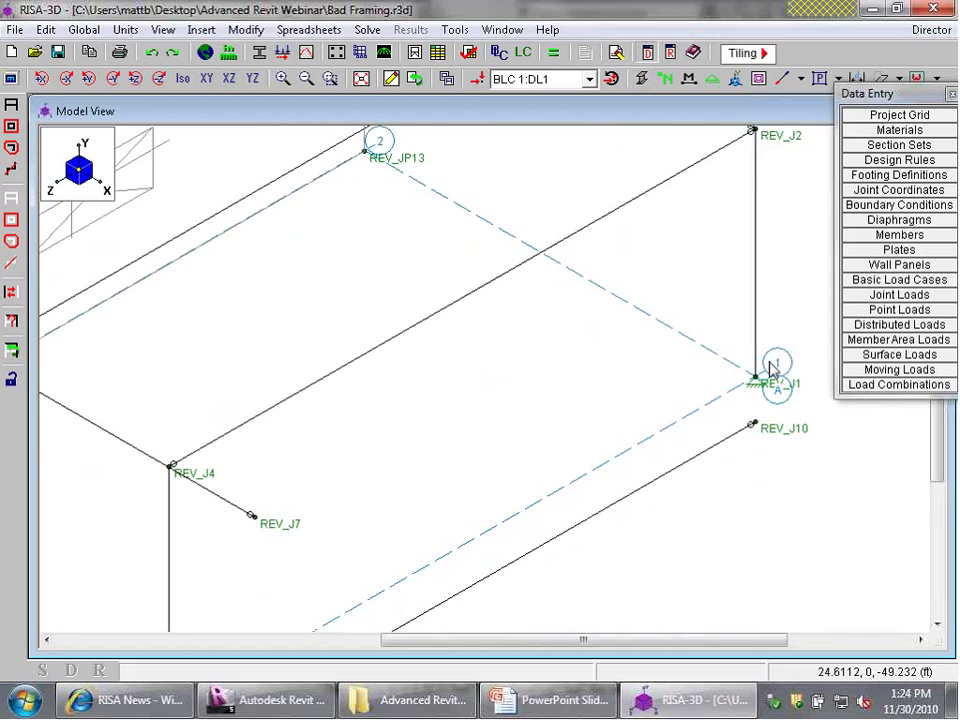
scroll(464, 420, down, 3)
scroll(366, 530, up, 4)
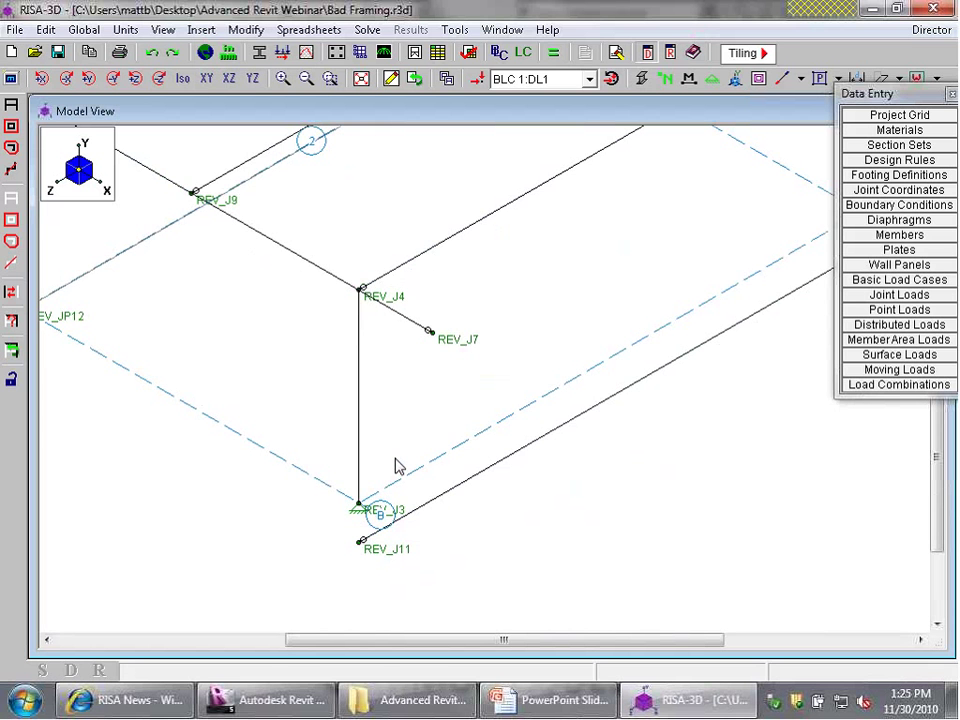
Examine the column base against the footing and Ground level in Revit's Analytical 3D and East elevation views, returning to the Analytical view.
key(alt+Tab)
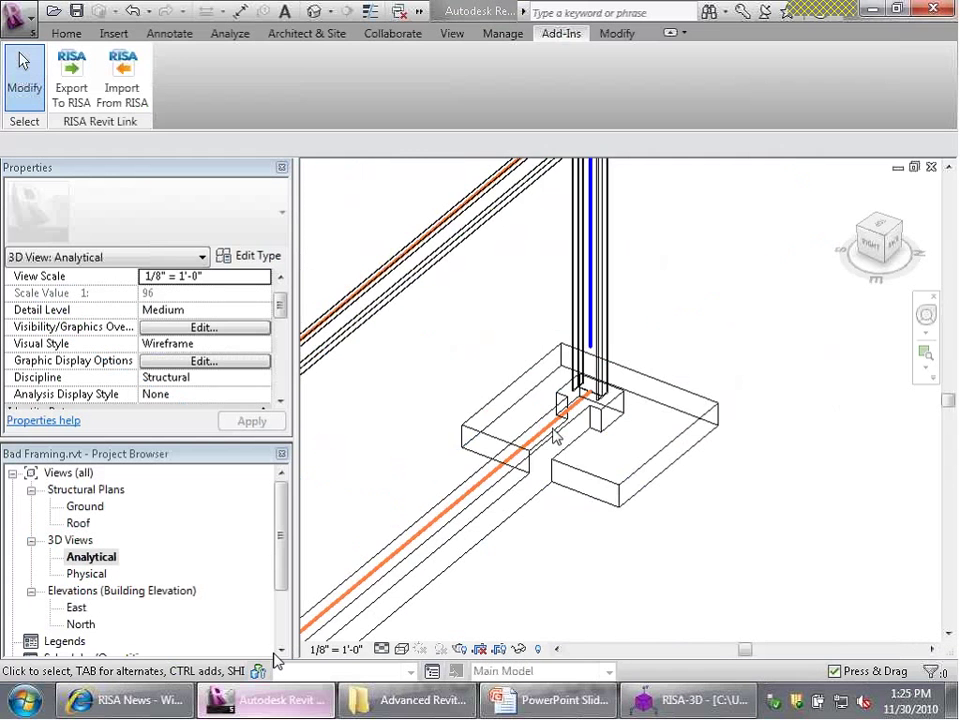
scroll(624, 381, down, 2)
scroll(632, 380, up, 4)
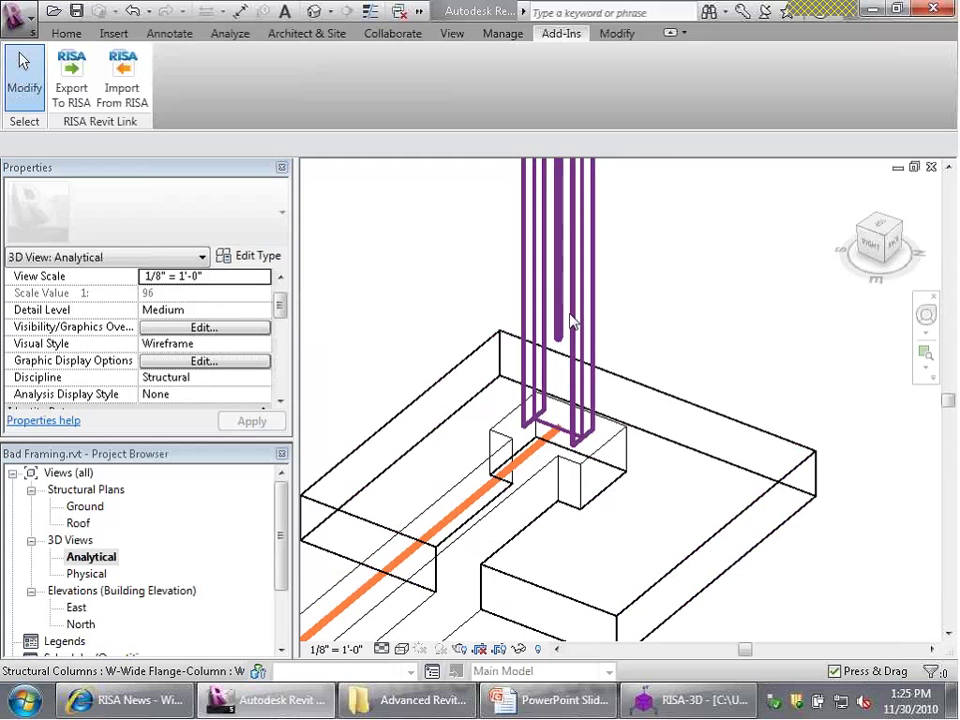
scroll(690, 317, down, 5)
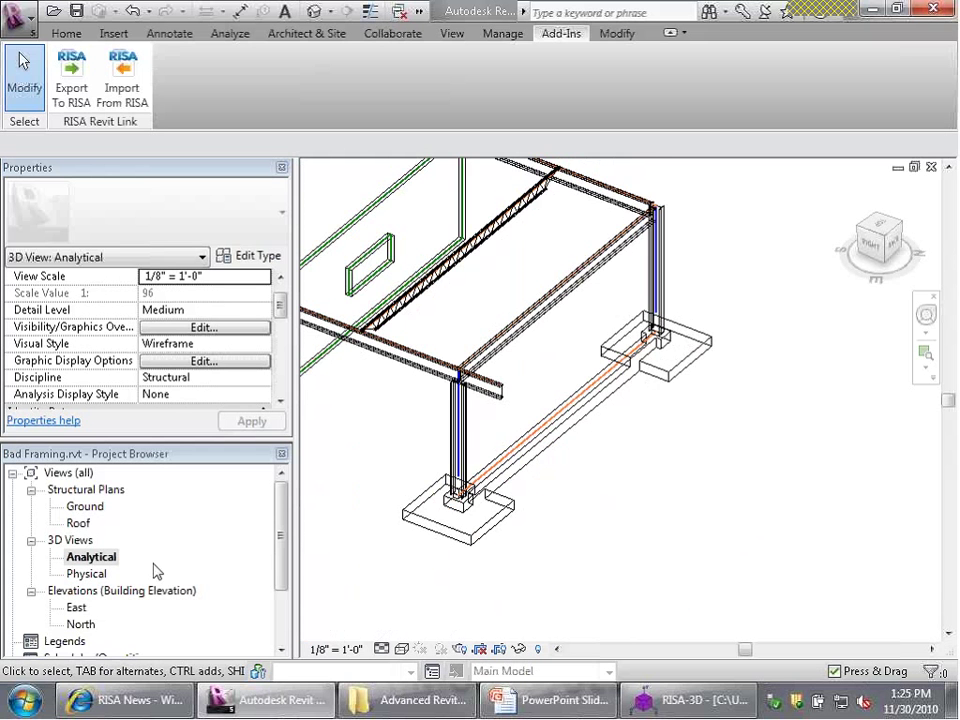
double_click(76, 608)
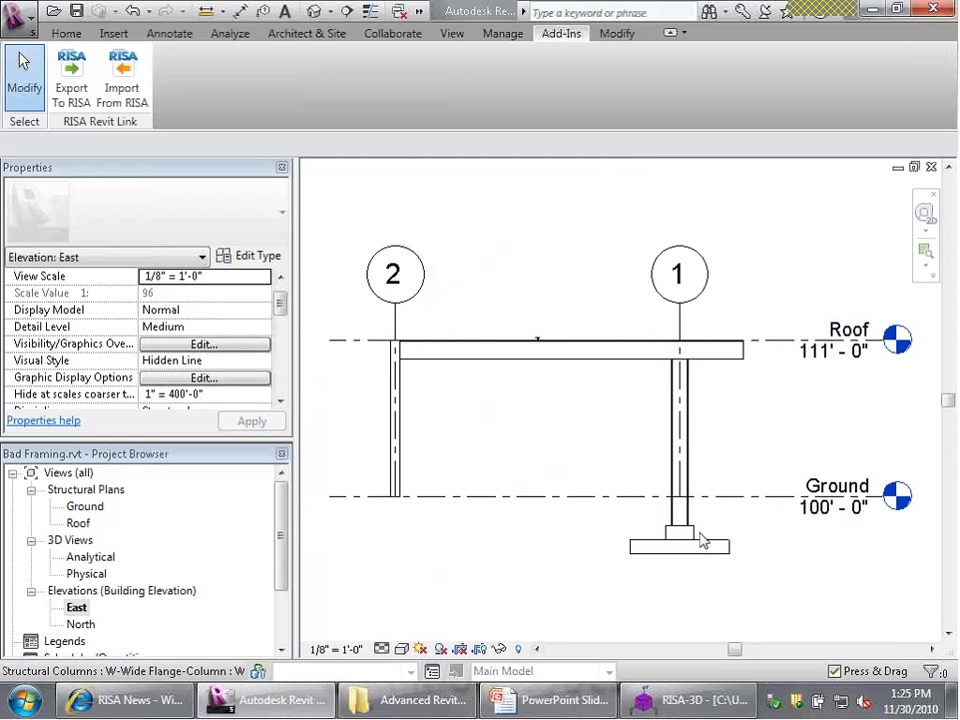
scroll(700, 536, up, 3)
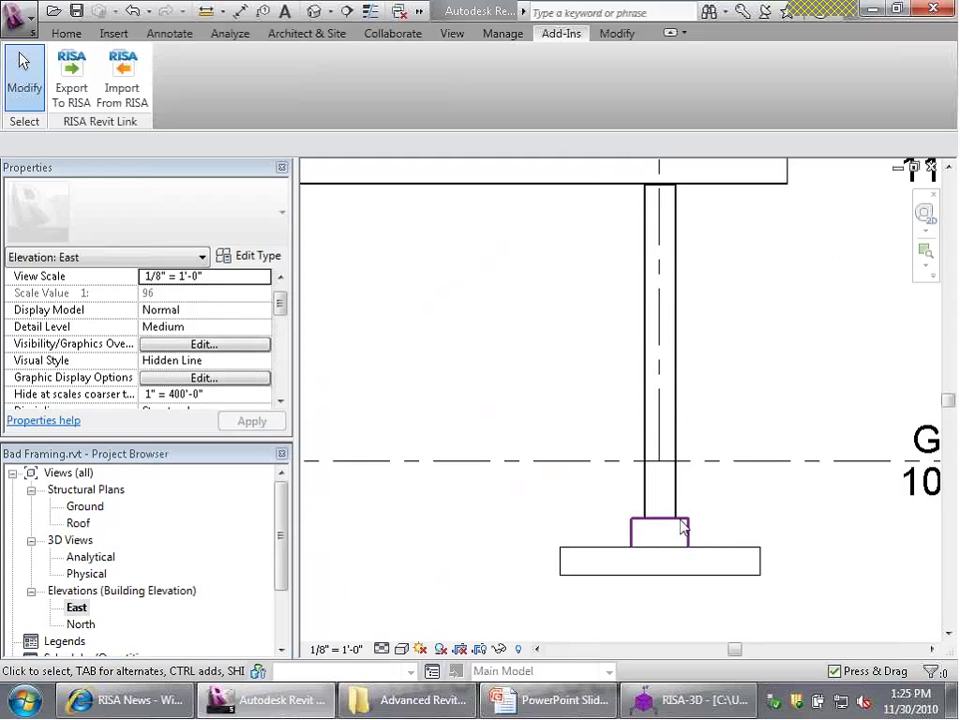
click(85, 575)
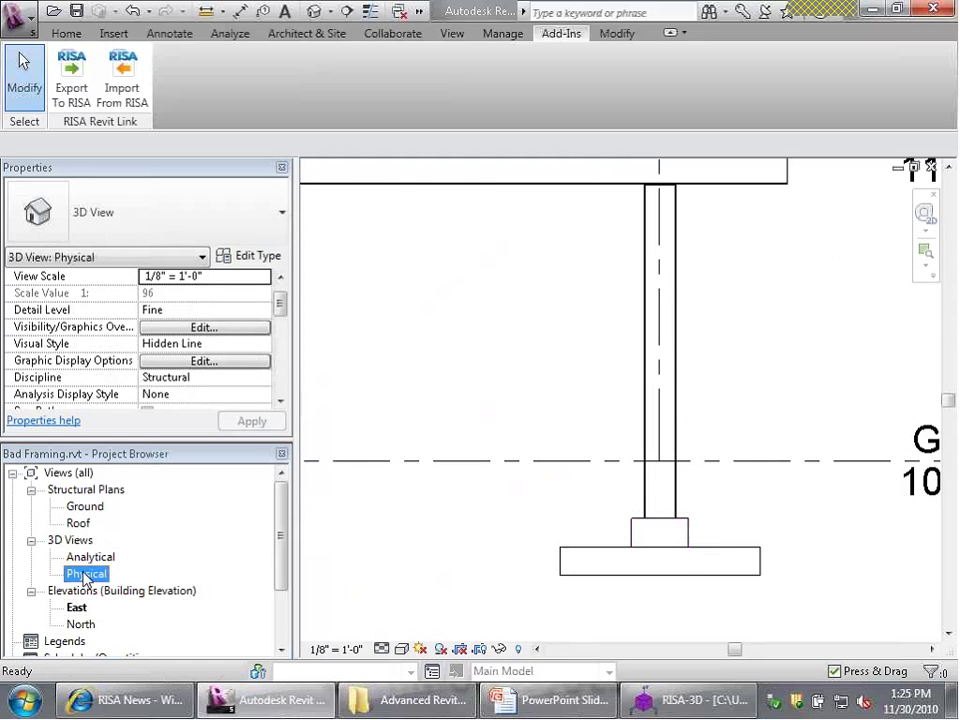
double_click(85, 557)
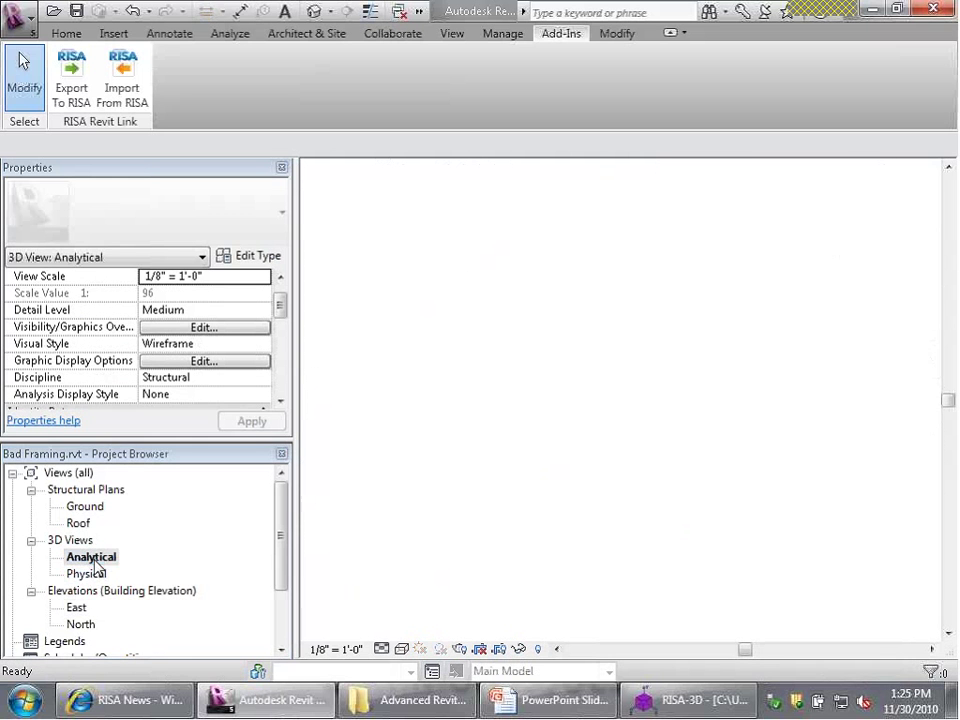
Set the Bottom Vertical Projection of the column at A-1 to Bottom Of Column.
scroll(595, 345, up, 3)
click(604, 300)
scroll(604, 300, up, 1)
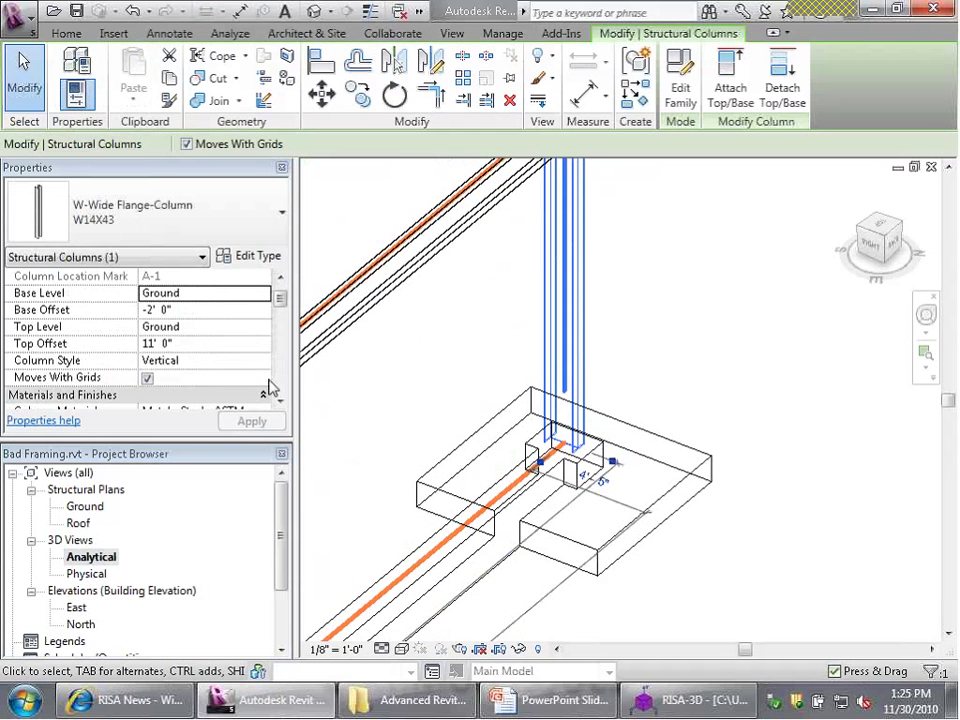
drag(280, 298, 281, 390)
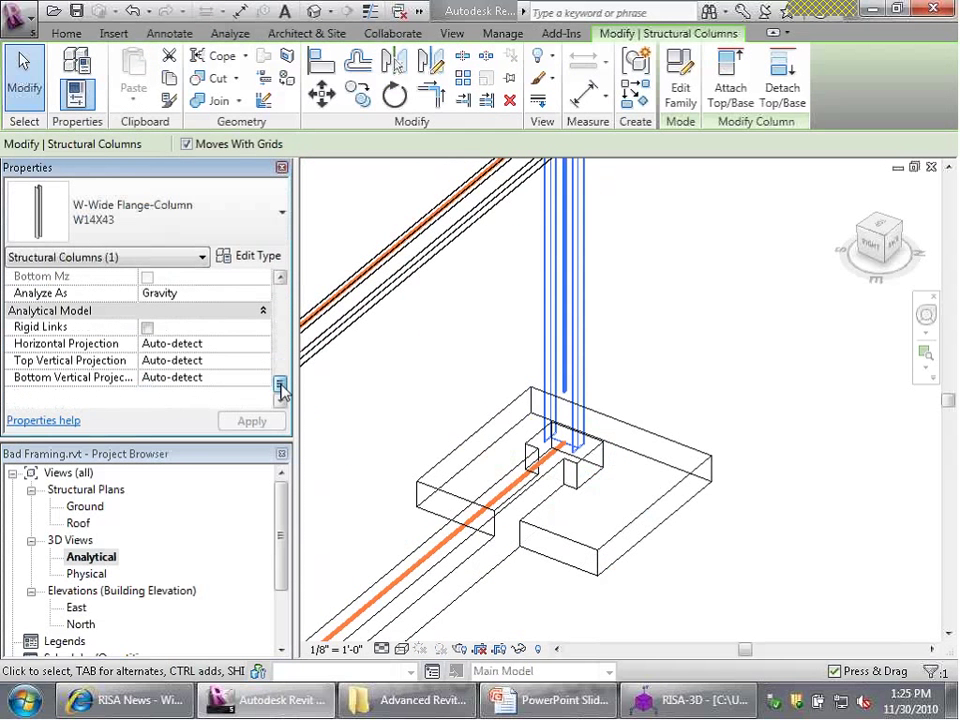
click(199, 378)
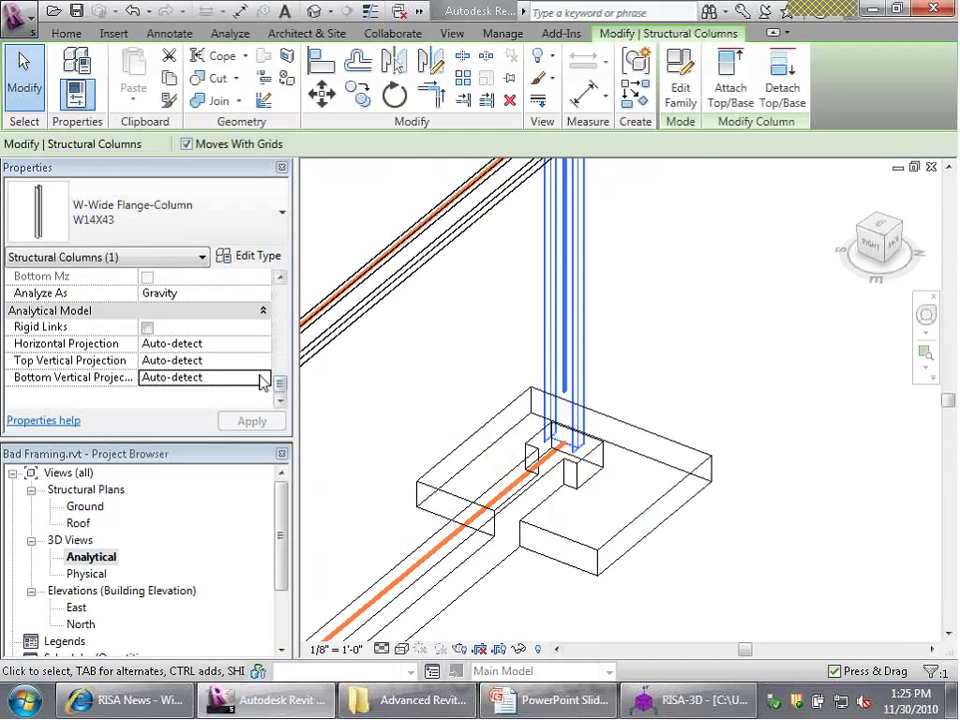
click(262, 379)
click(262, 378)
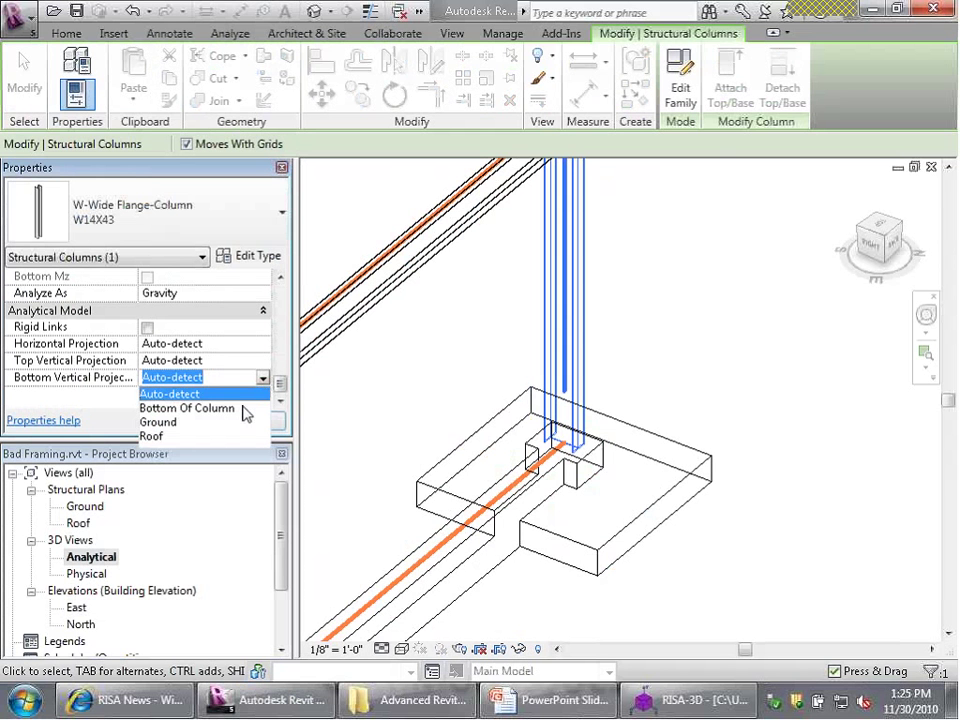
click(245, 409)
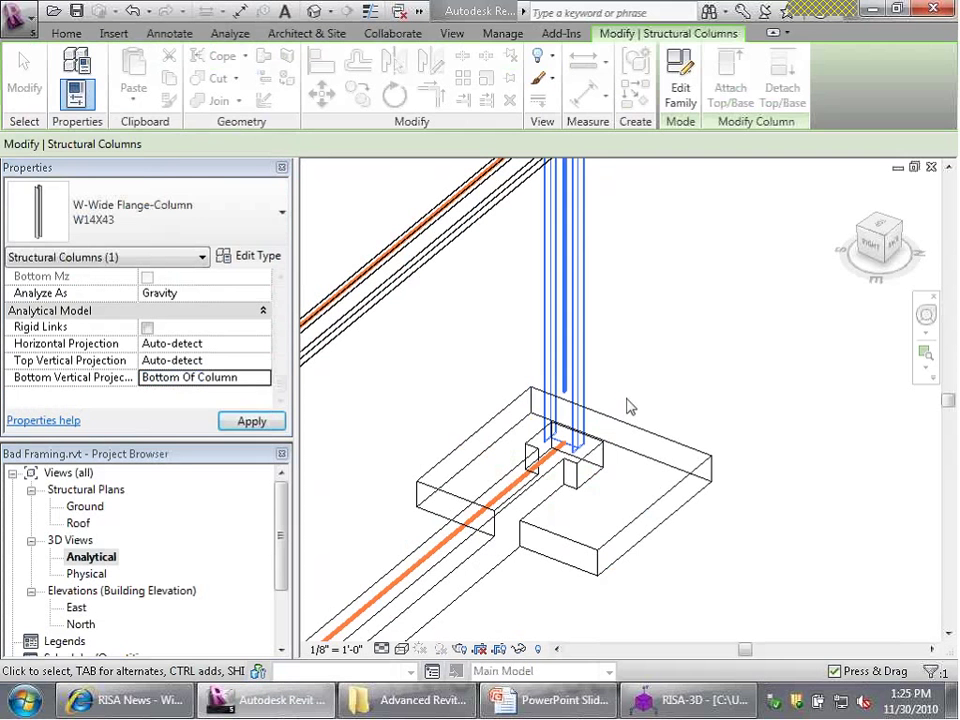
click(615, 397)
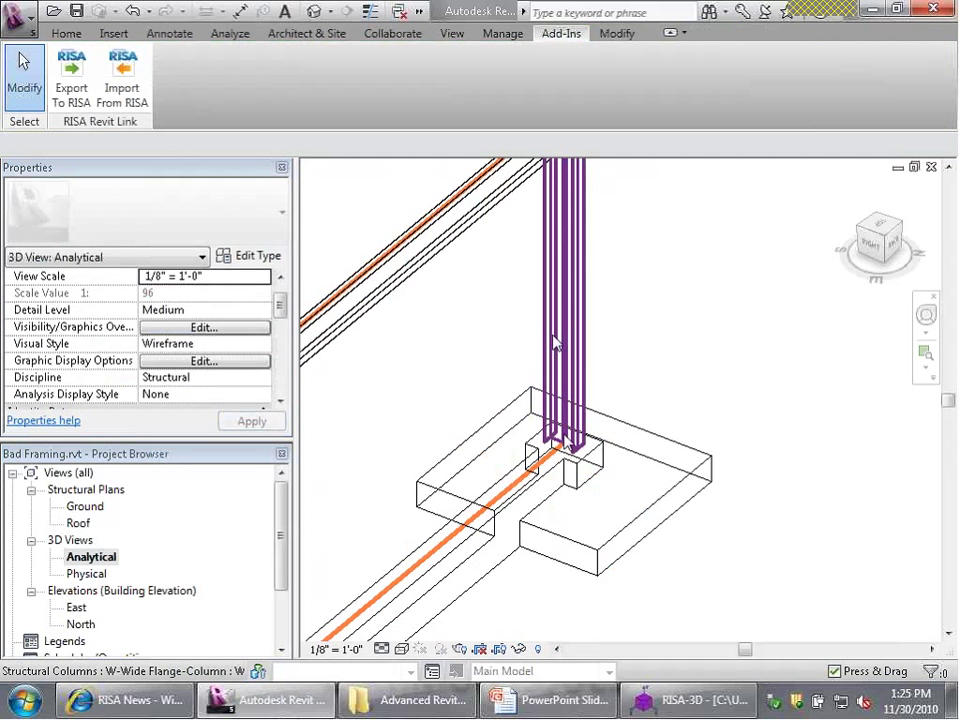
Set the Bottom Vertical Projection of the column at B-1 to Bottom Of Column.
scroll(555, 343, down, 6)
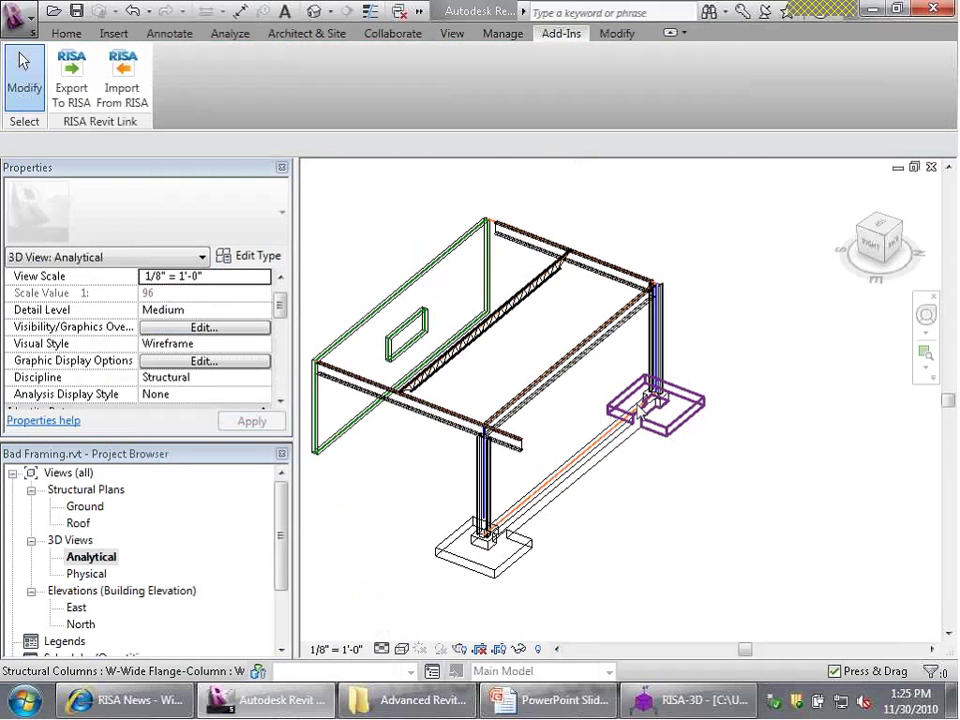
scroll(510, 565, up, 5)
click(418, 478)
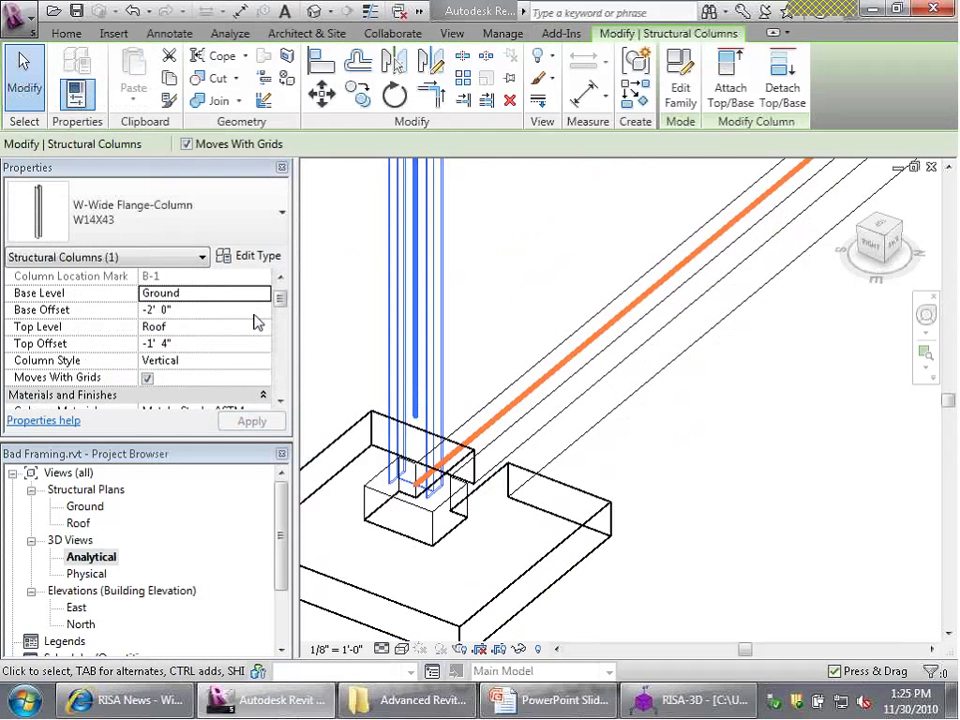
drag(279, 302, 253, 388)
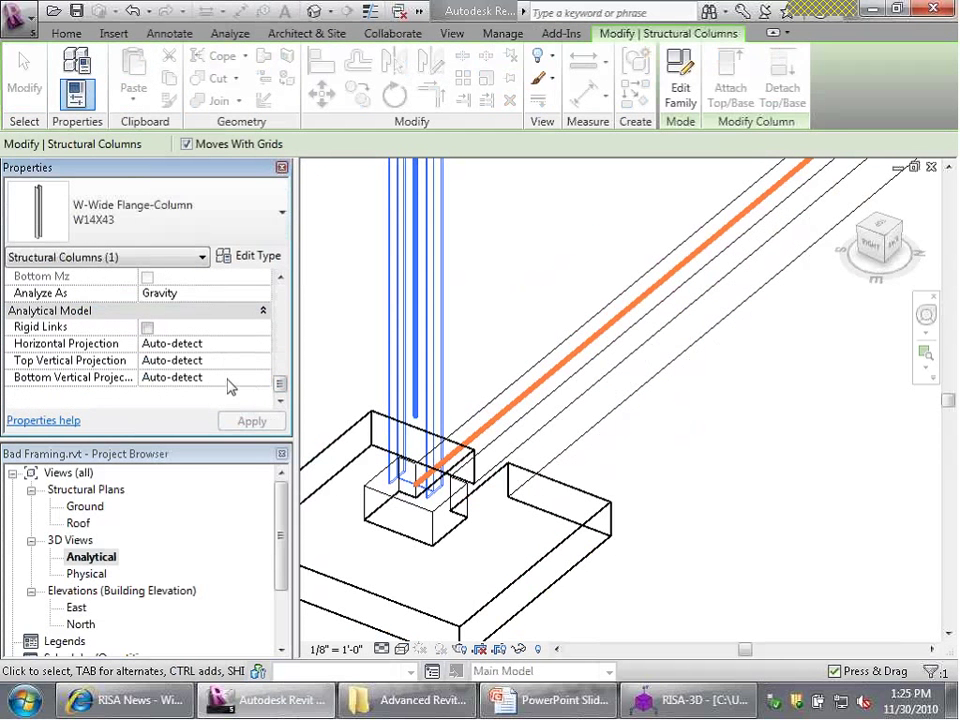
click(262, 378)
click(262, 378)
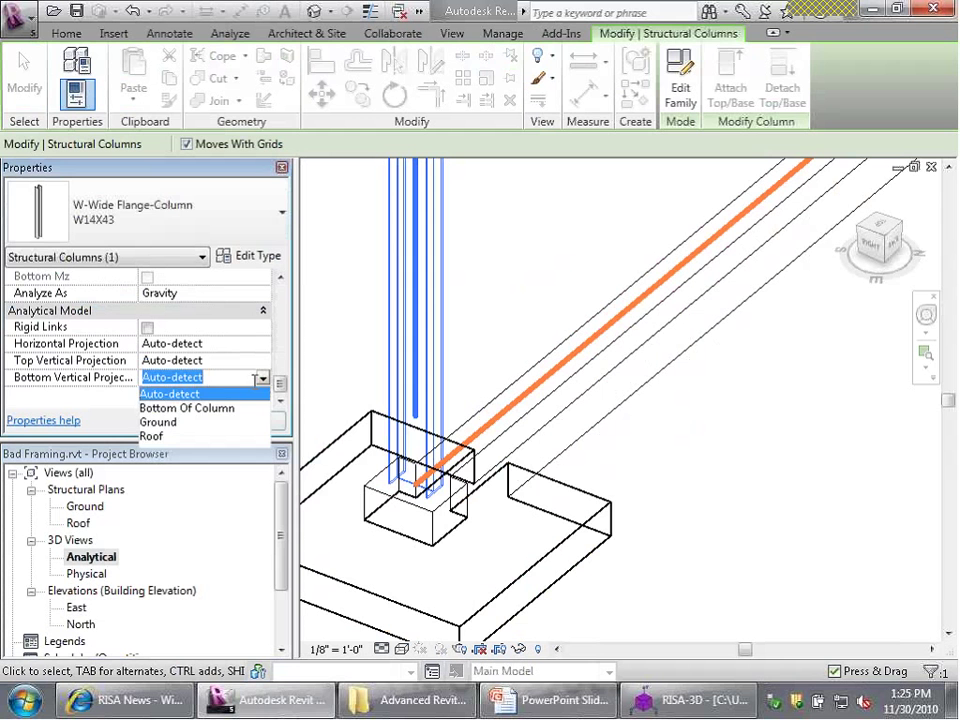
click(187, 408)
click(476, 370)
Examine how the analytical lines of both columns meet the ends of the grade beam.
scroll(450, 622, down, 3)
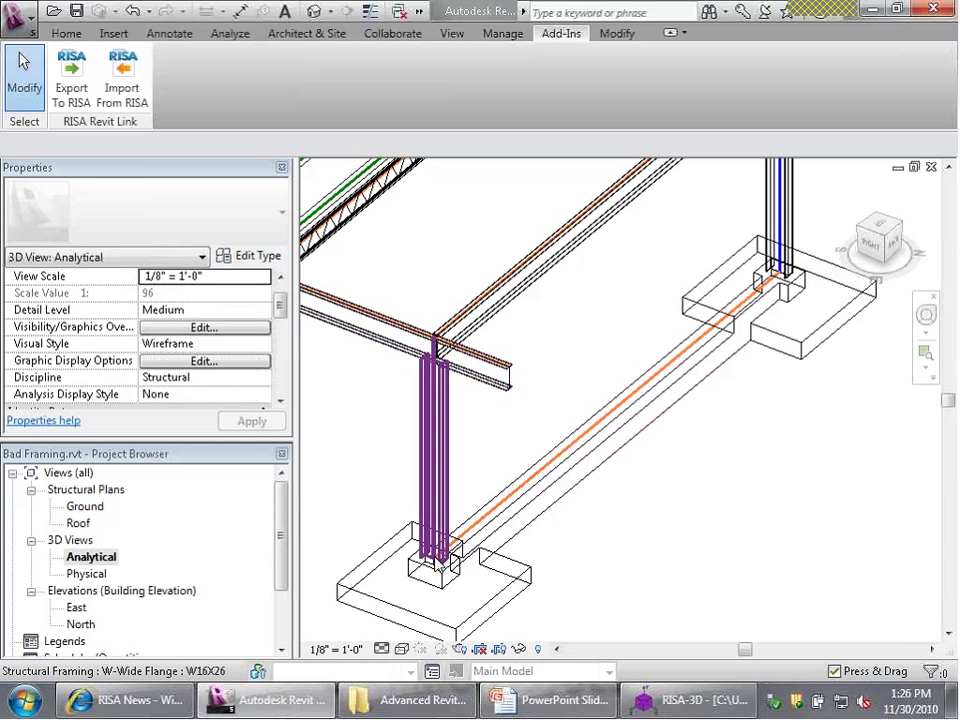
scroll(437, 568, up, 4)
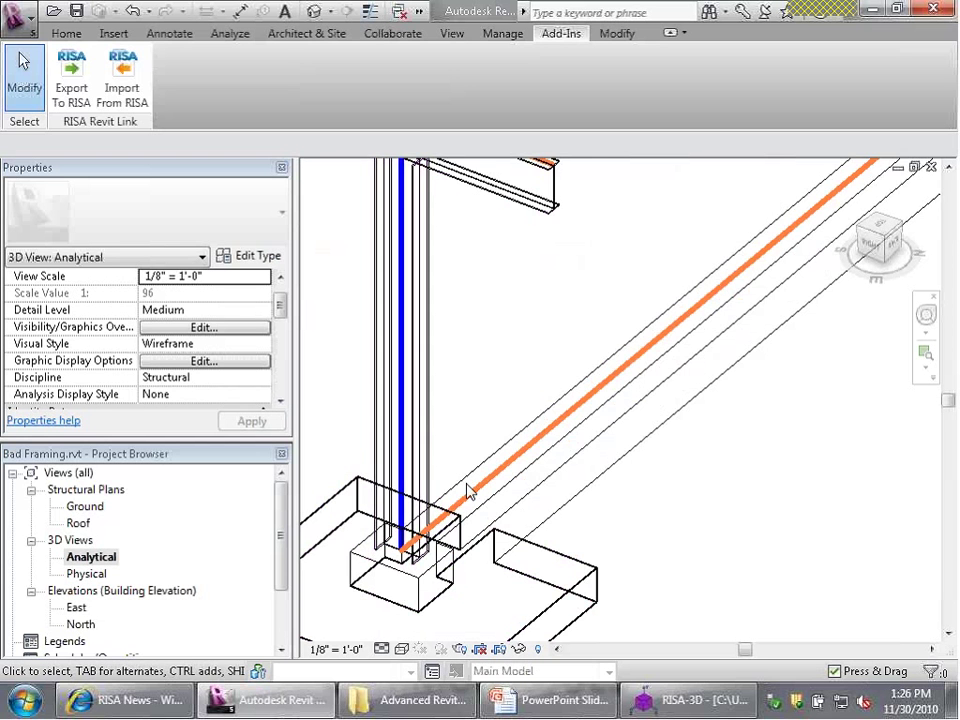
scroll(468, 492, down, 5)
scroll(640, 400, up, 6)
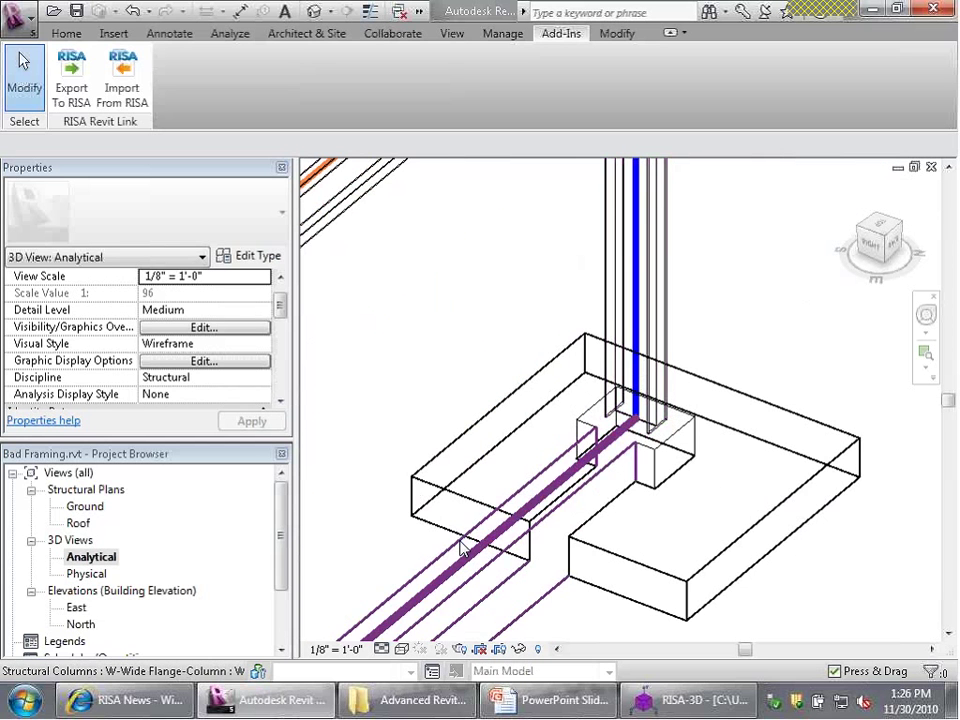
scroll(680, 395, down, 5)
scroll(658, 379, up, 1)
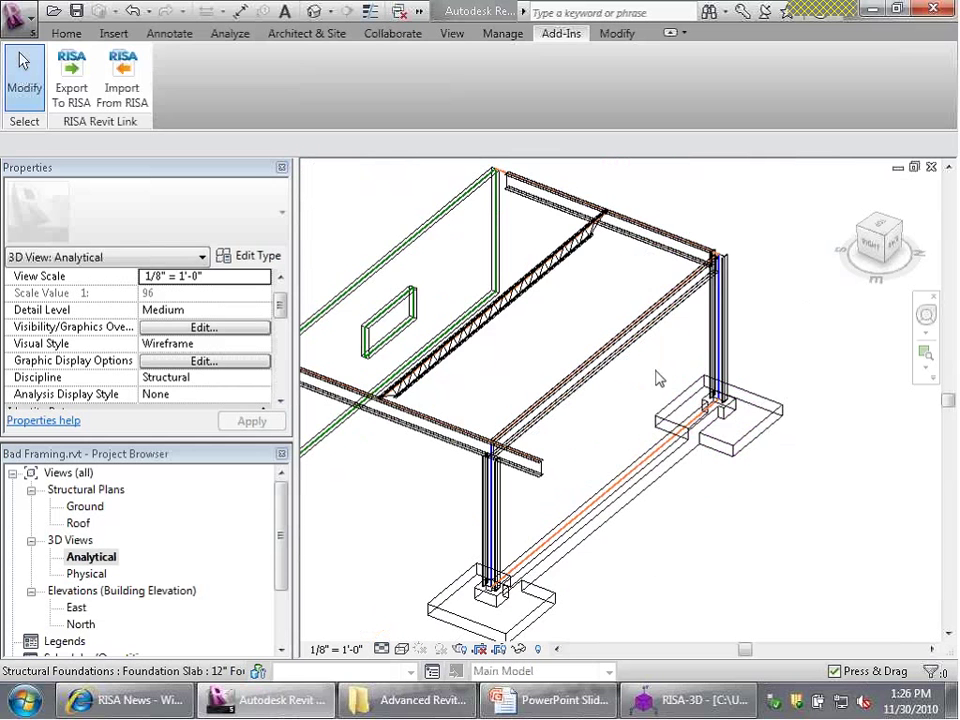
scroll(668, 380, down, 2)
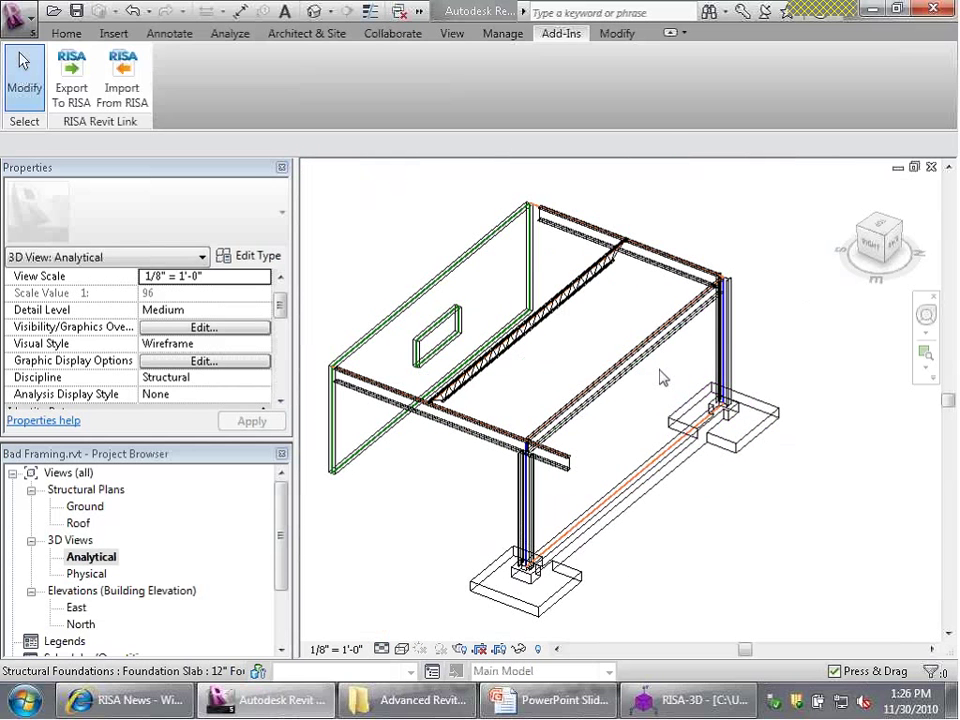
Export the corrected model to RISA-3D using Launch Program, accept the global parameters and dismiss the warning log.
click(77, 85)
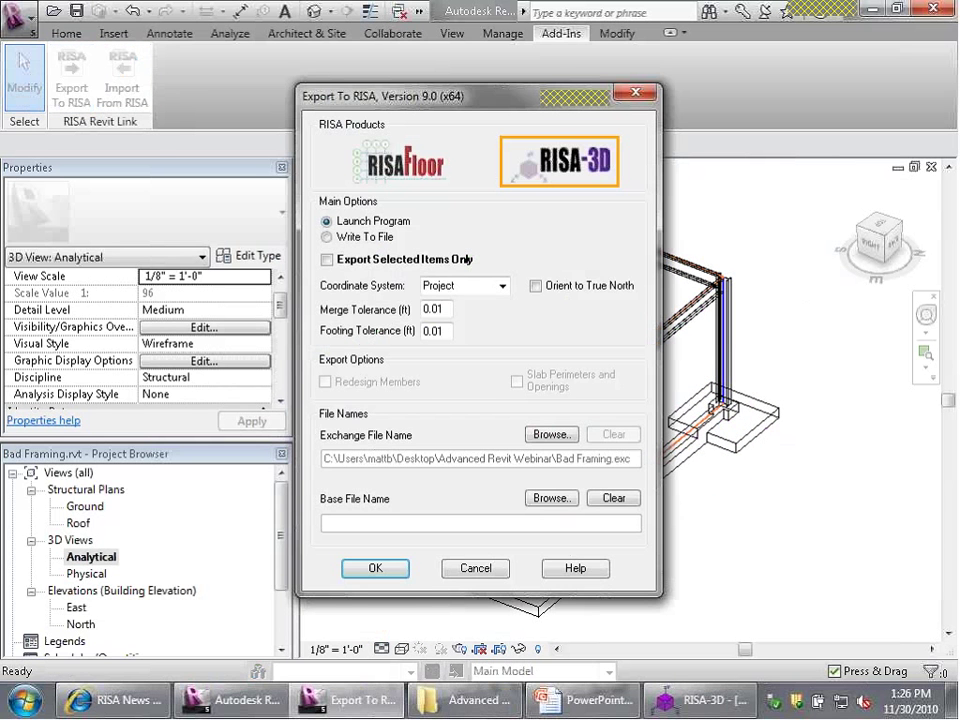
click(388, 569)
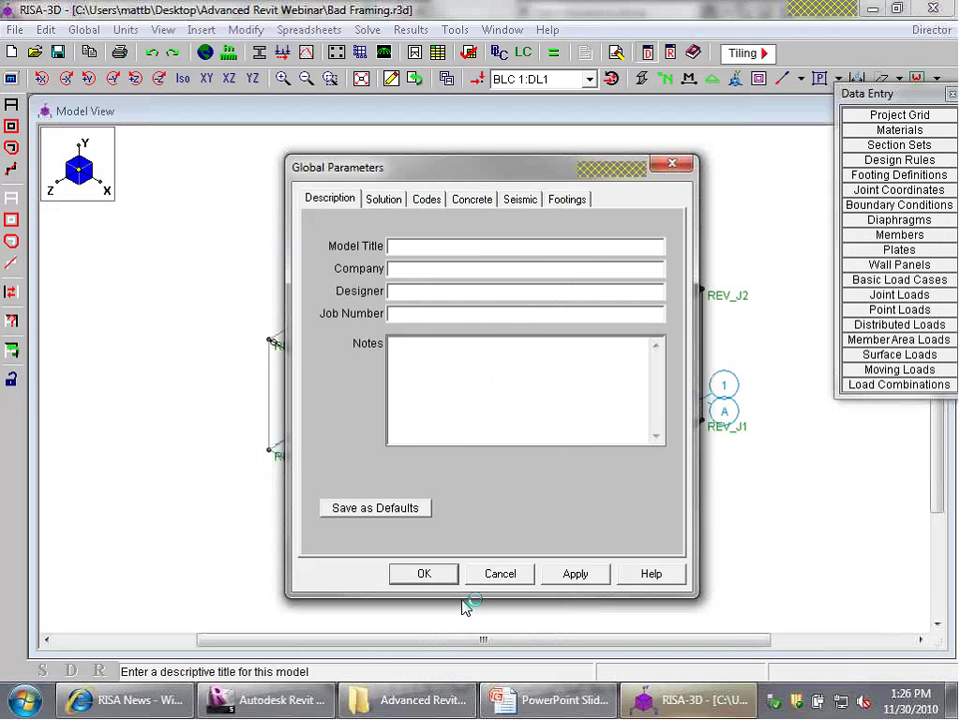
click(424, 574)
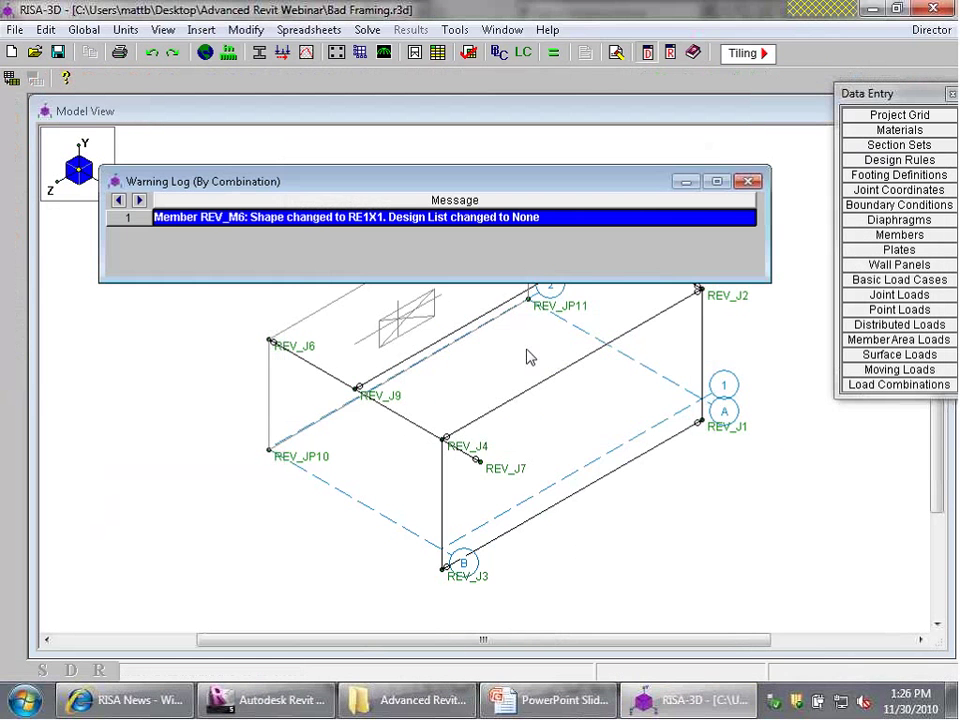
click(724, 408)
Apply support boundary conditions to the column base joints REV_J1 and REV_J3.
scroll(724, 408, up, 2)
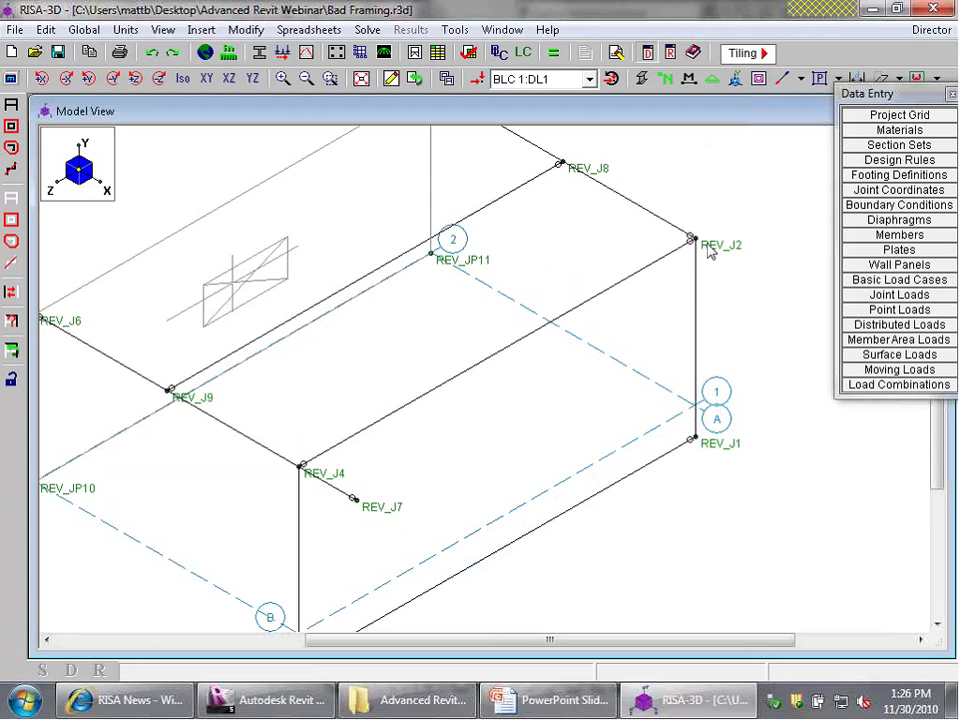
scroll(693, 398, down, 2)
scroll(500, 575, up, 2)
scroll(385, 597, down, 2)
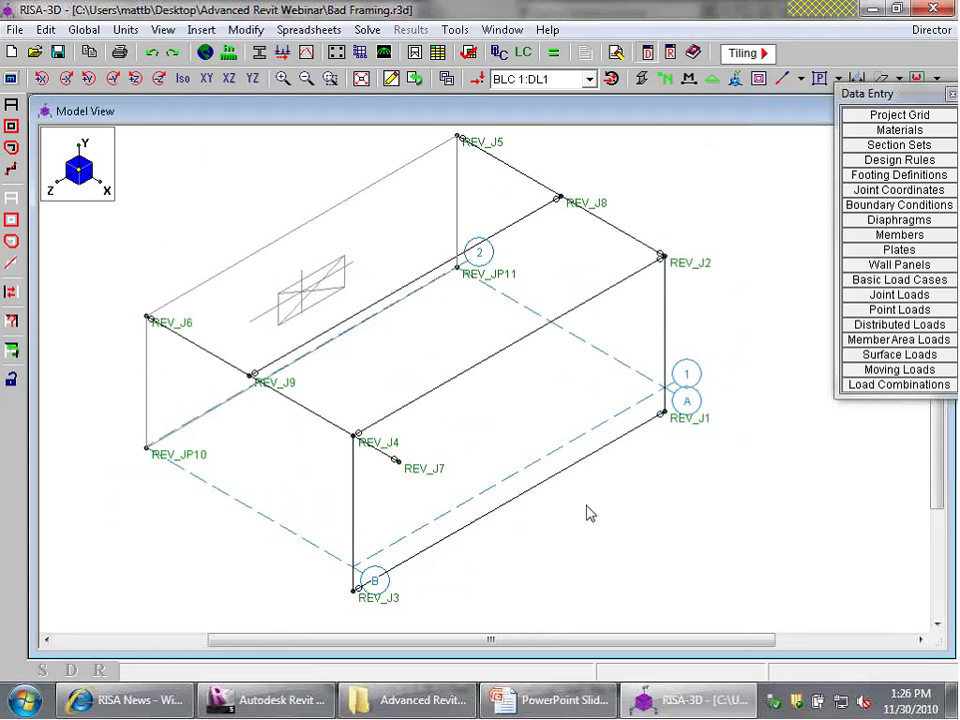
scroll(587, 512, up, 1)
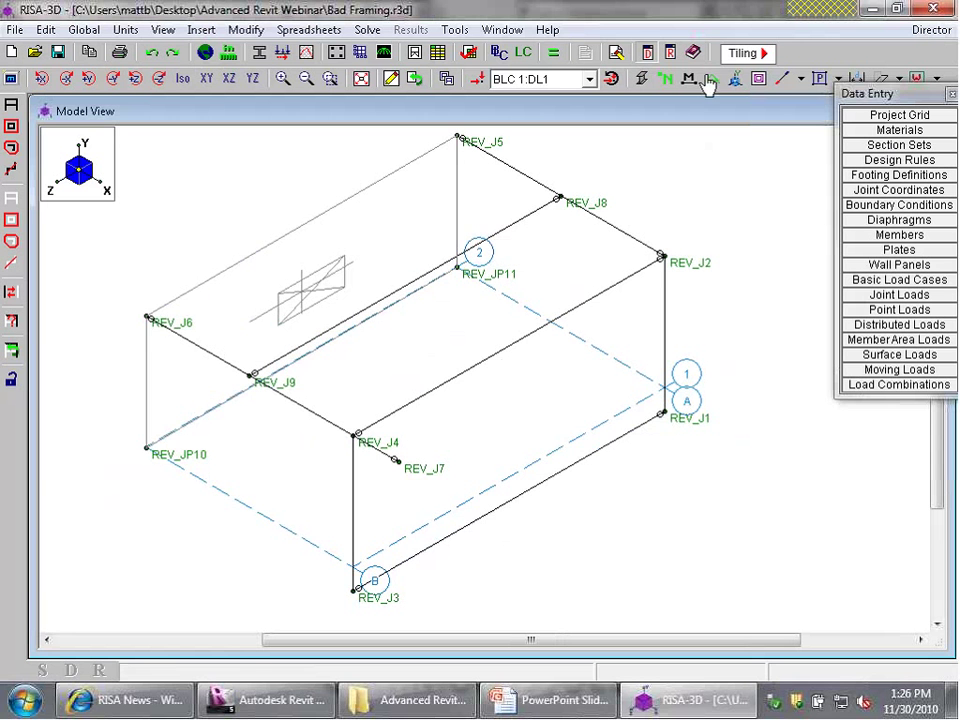
click(391, 80)
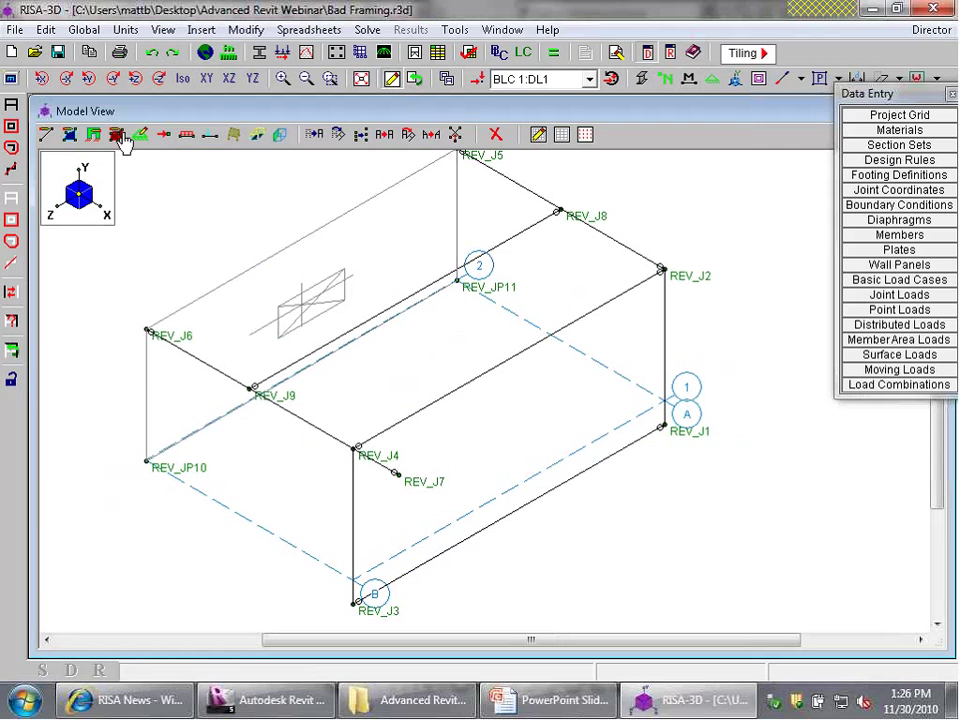
click(265, 428)
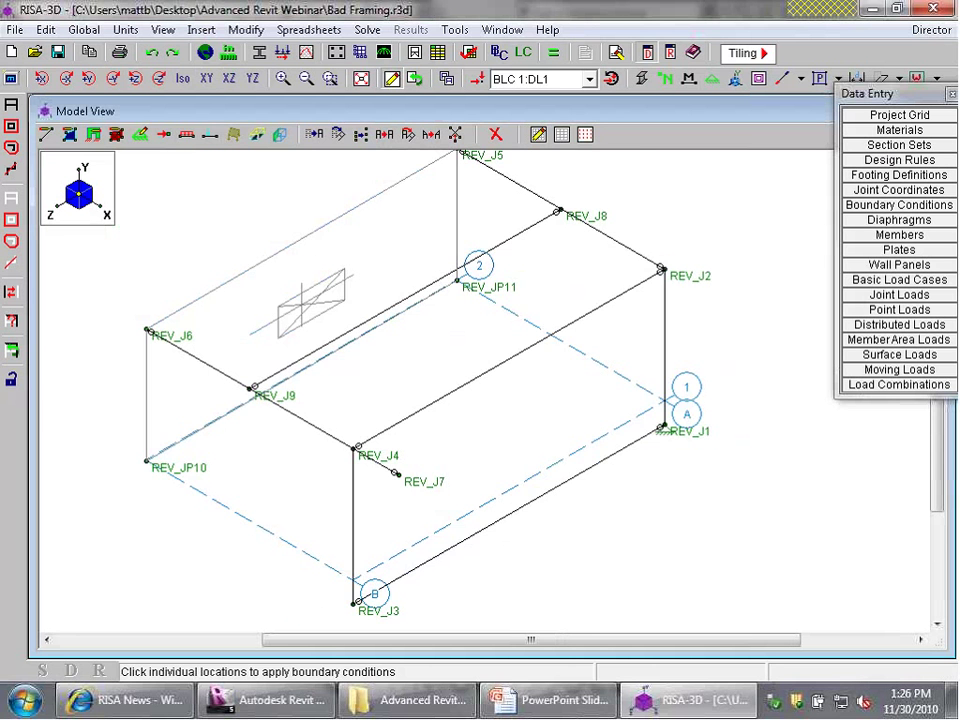
scroll(474, 521, up, 2)
scroll(393, 430, down, 1)
scroll(393, 430, up, 1)
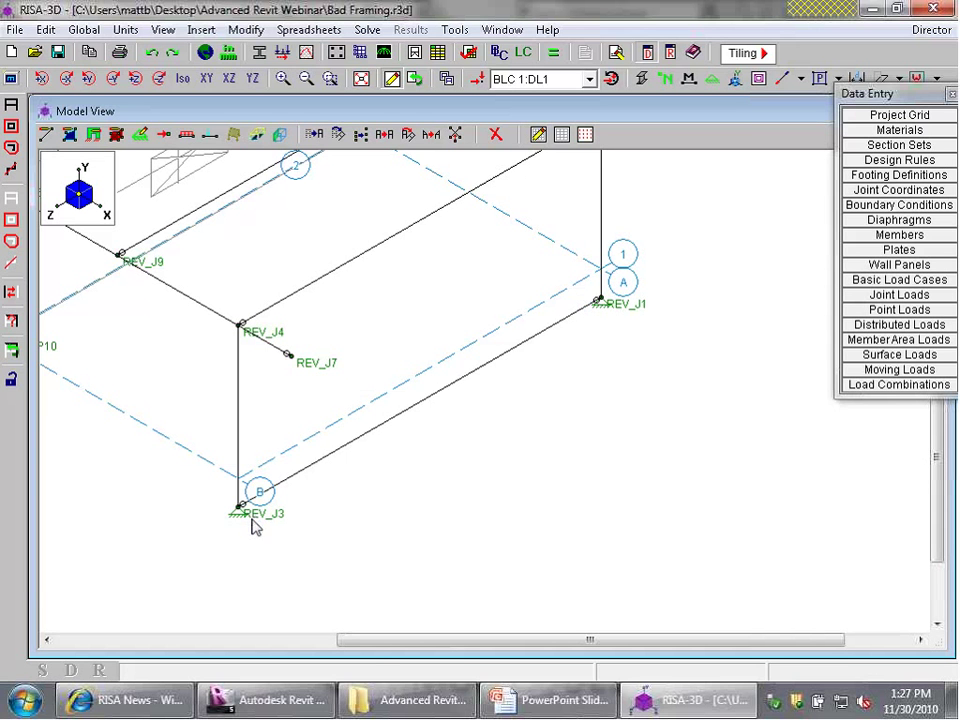
Switch to Revit to examine the grade beam and footings in the Analytical view, returning to RISA-3D.
mouse_move(270, 708)
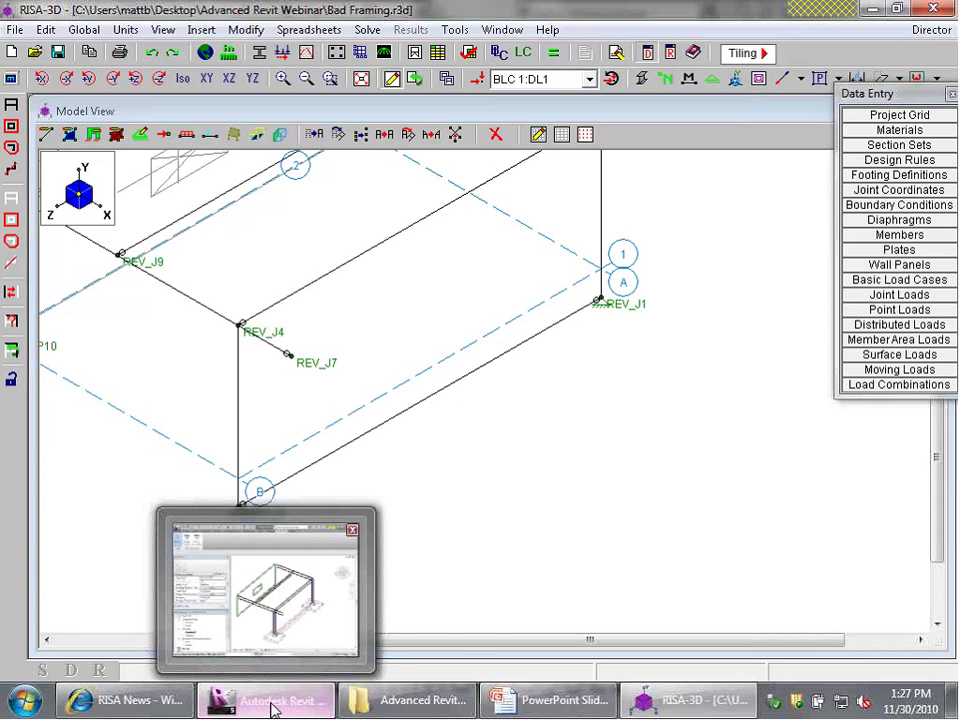
click(275, 708)
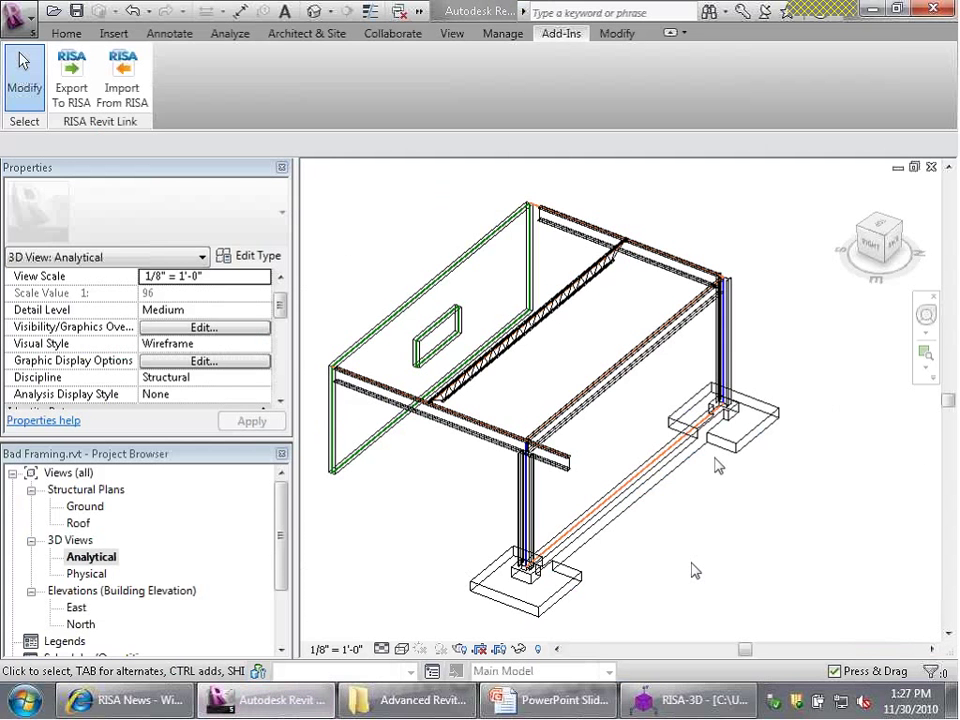
scroll(718, 465, up, 4)
scroll(718, 465, down, 2)
click(670, 700)
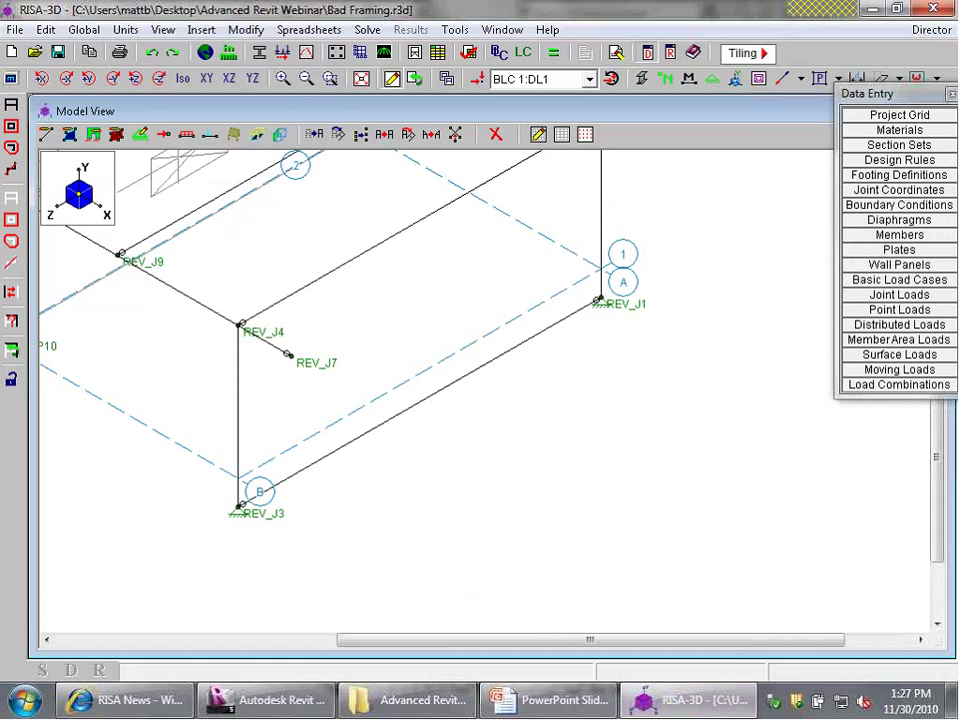
Review the general information and end release codes of grade beam REV_M7, leaving its settings as they are.
double_click(378, 433)
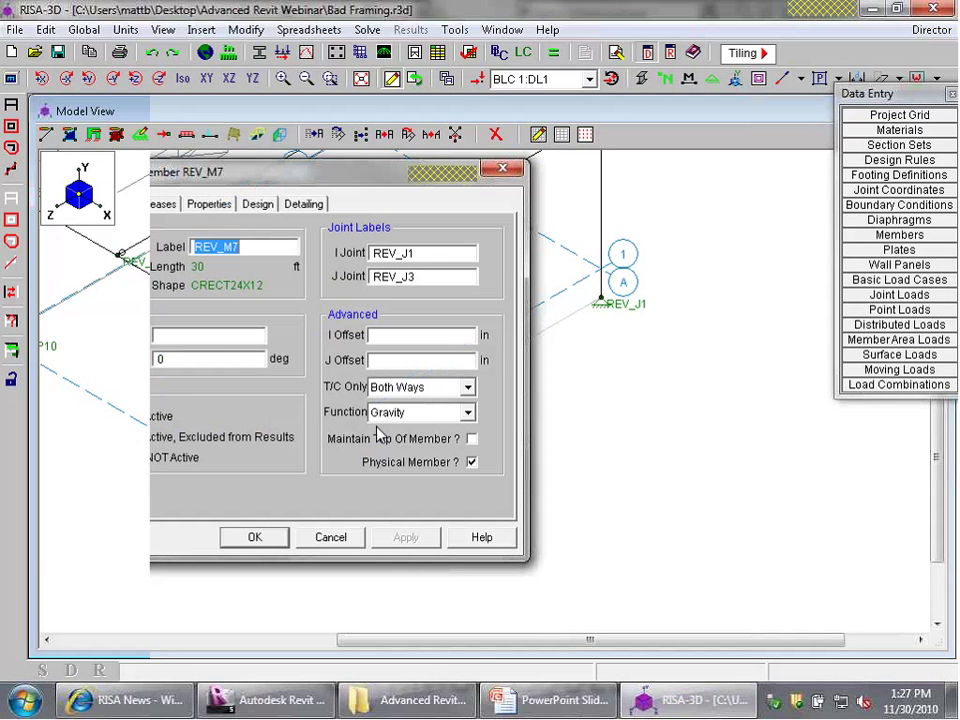
click(254, 537)
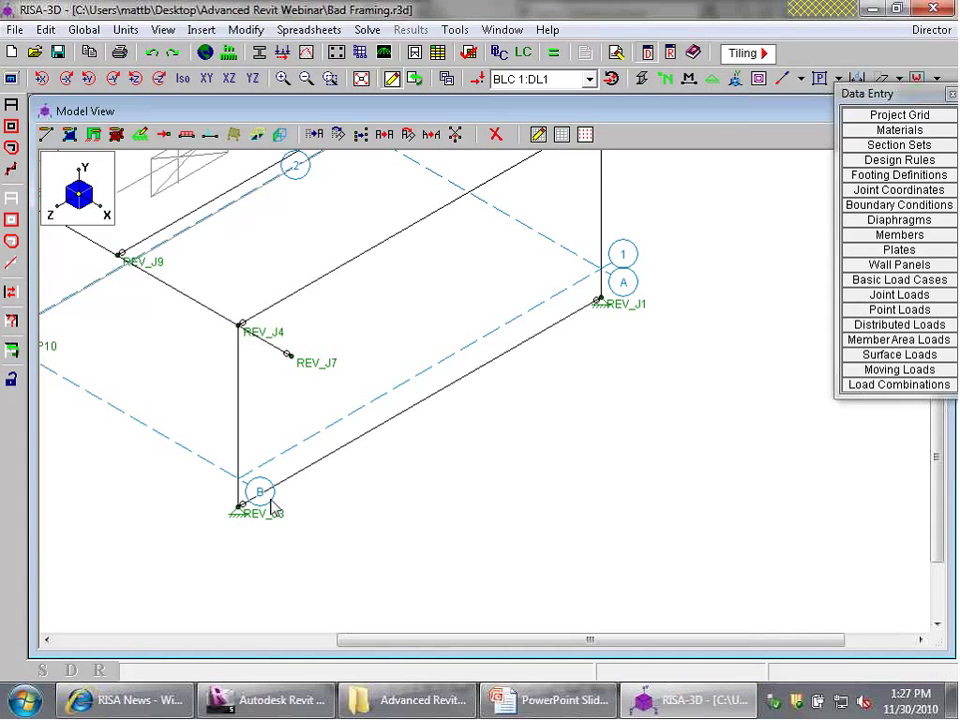
double_click(343, 449)
click(146, 204)
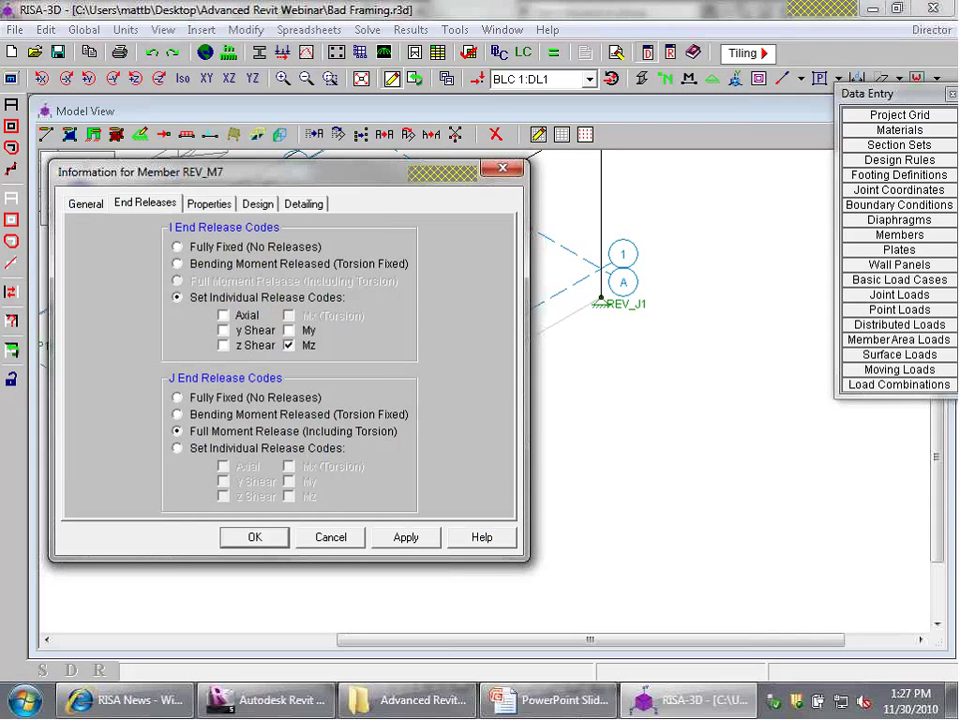
click(347, 538)
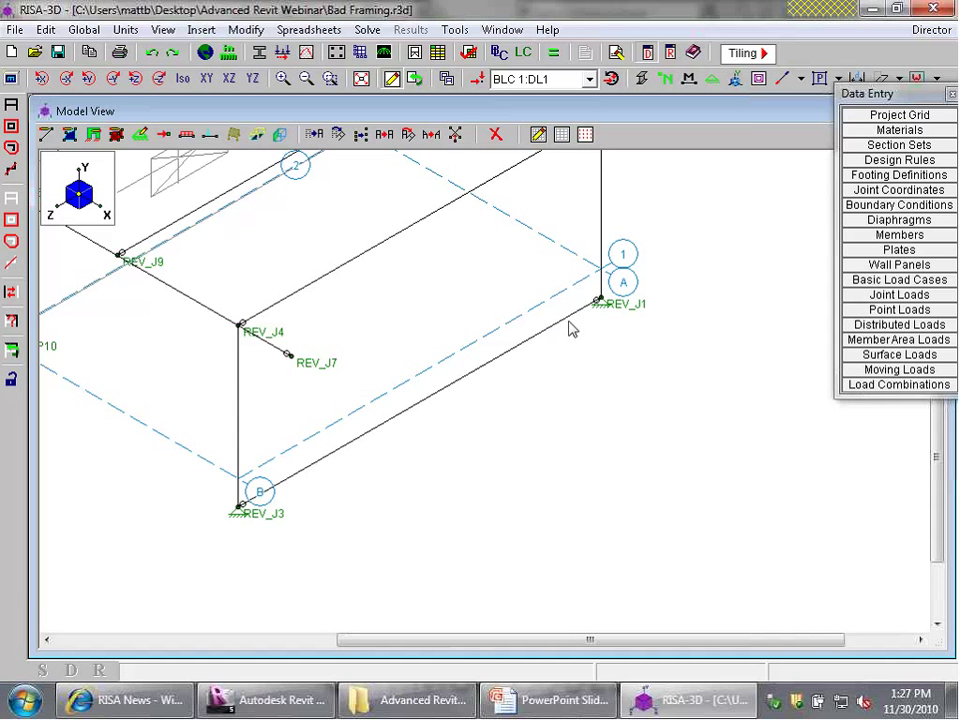
scroll(520, 380, down, 3)
scroll(386, 400, up, 2)
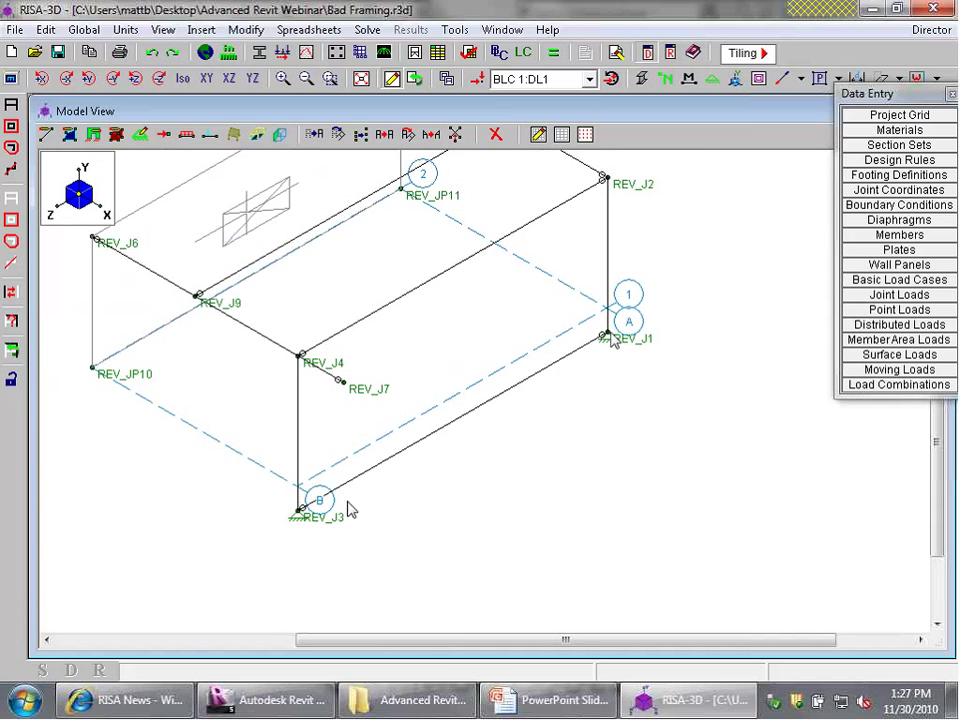
Switch to Revit and set the start release of the 12 x 24 concrete grade beam to Fixed.
click(289, 703)
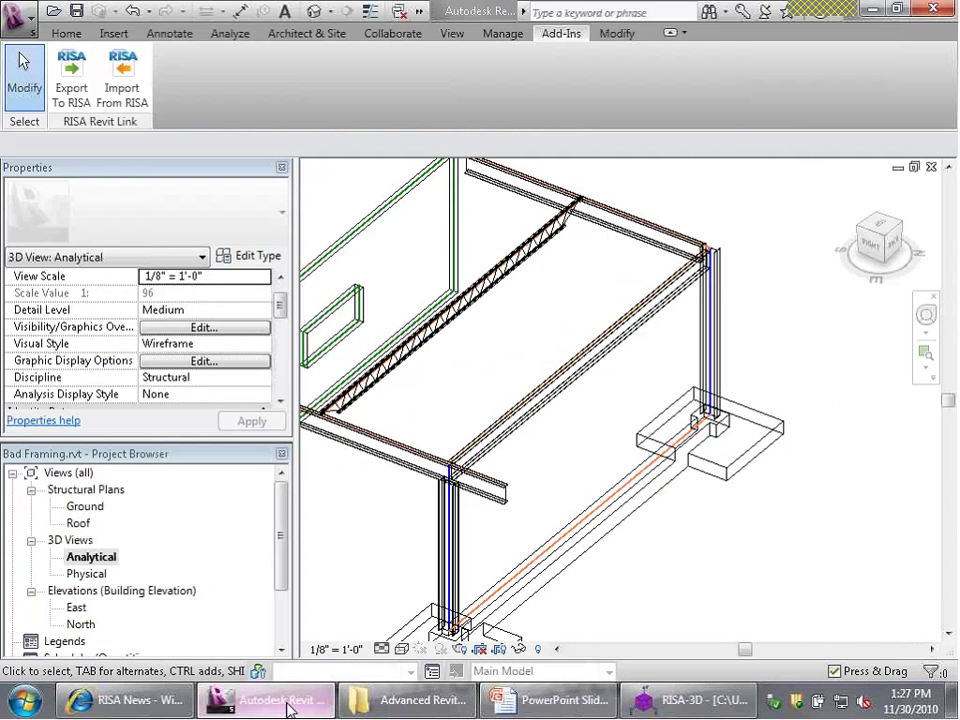
click(605, 512)
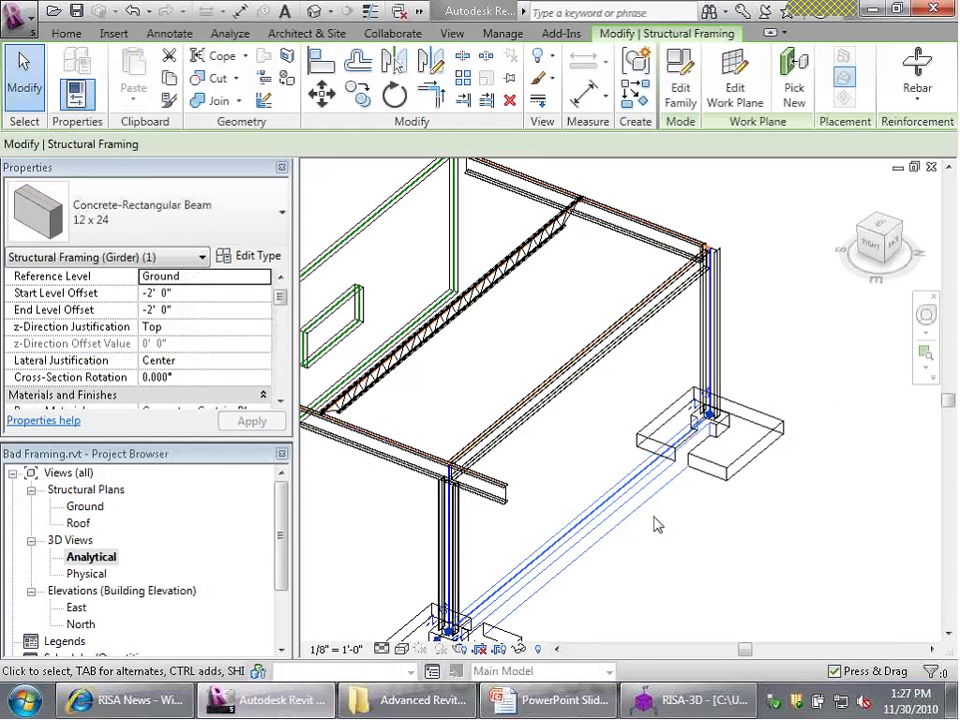
drag(279, 298, 257, 360)
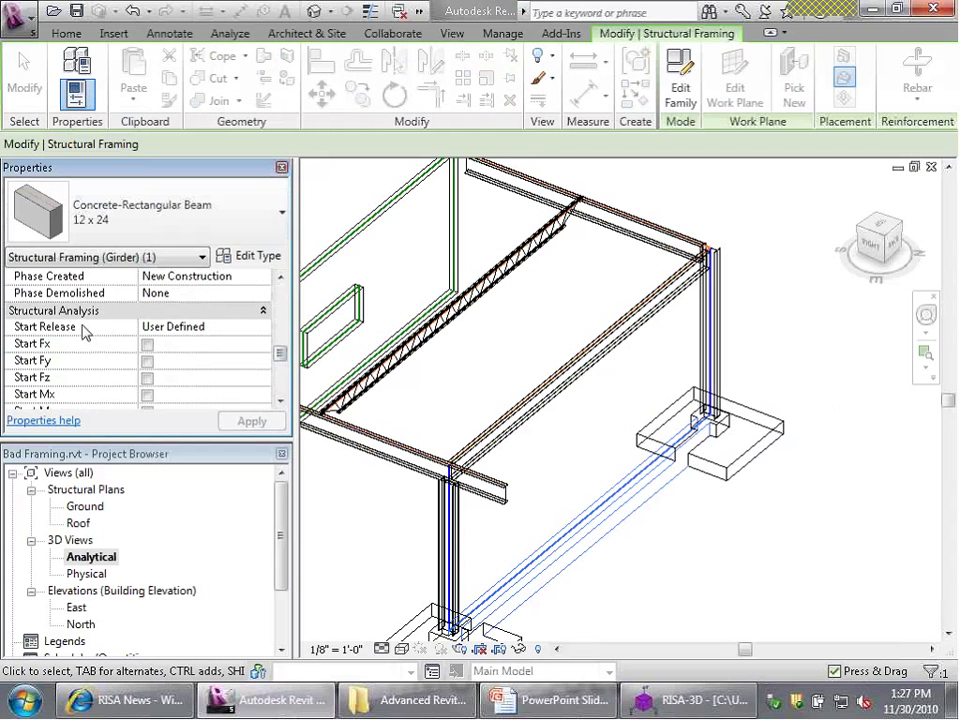
click(186, 328)
mouse_move(280, 352)
mouse_down()
mouse_move(281, 381)
mouse_move(279, 356)
mouse_up()
click(263, 330)
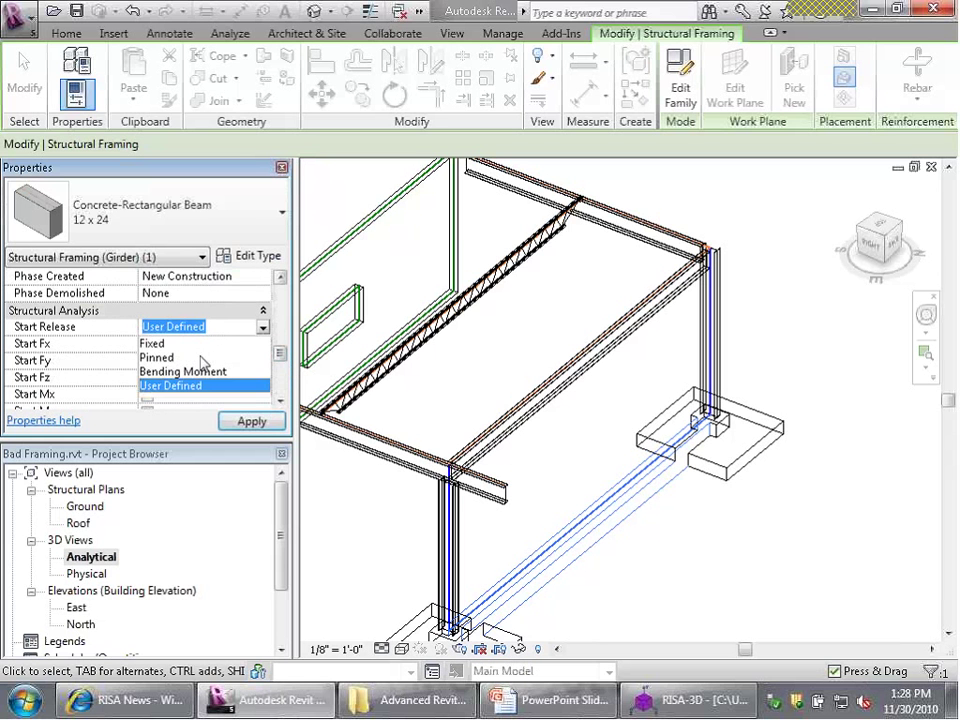
click(174, 343)
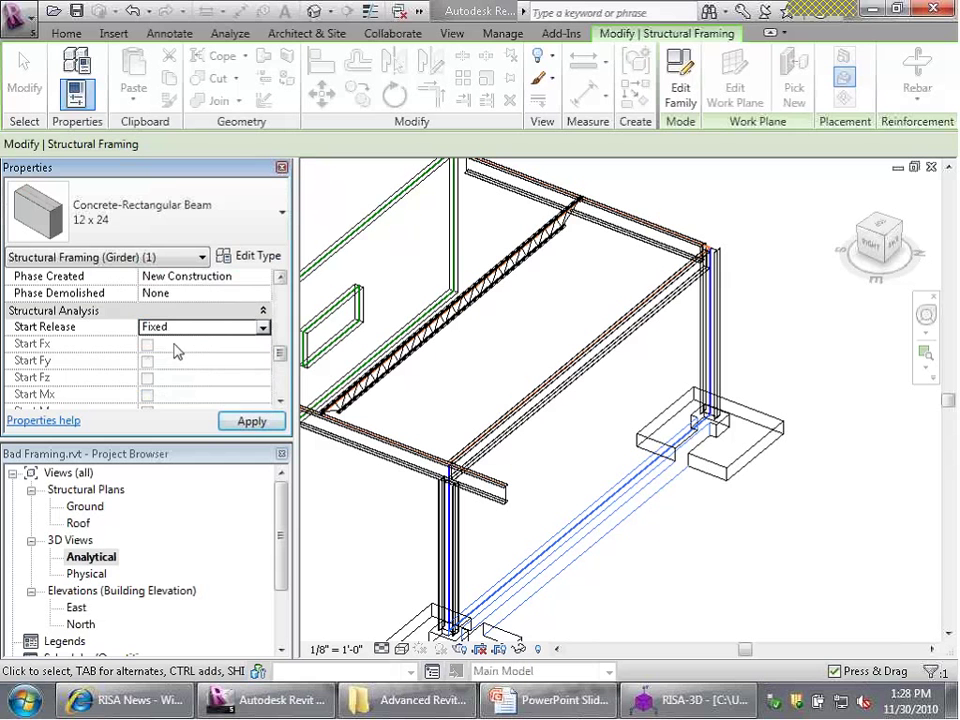
Set the grade beam's end release to Fixed and deselect the beam.
drag(279, 358, 279, 369)
click(257, 343)
click(263, 345)
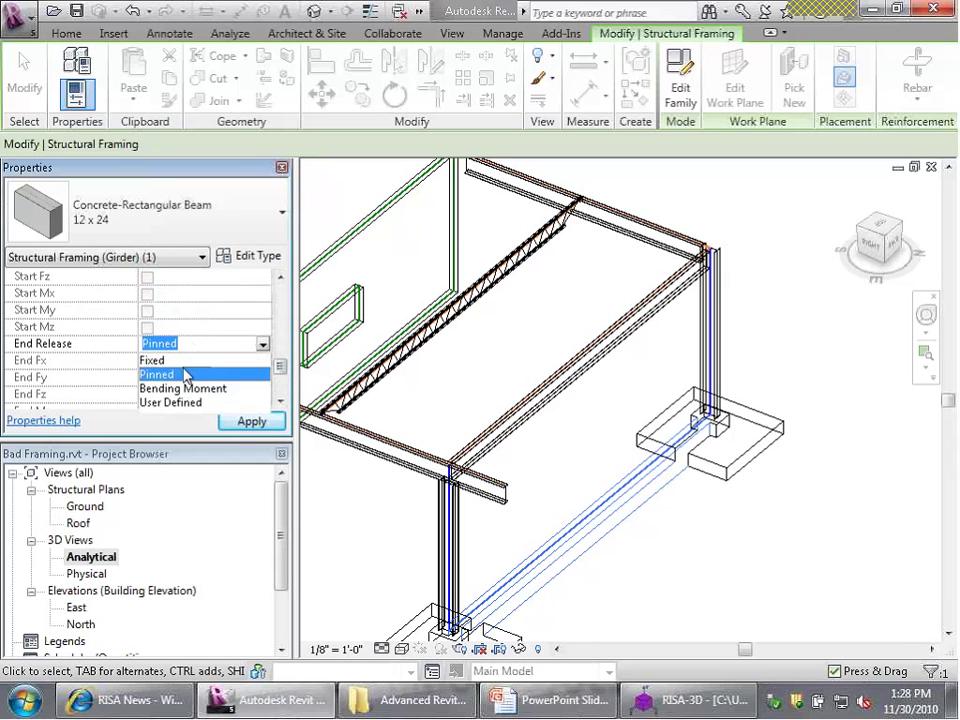
click(163, 359)
click(452, 417)
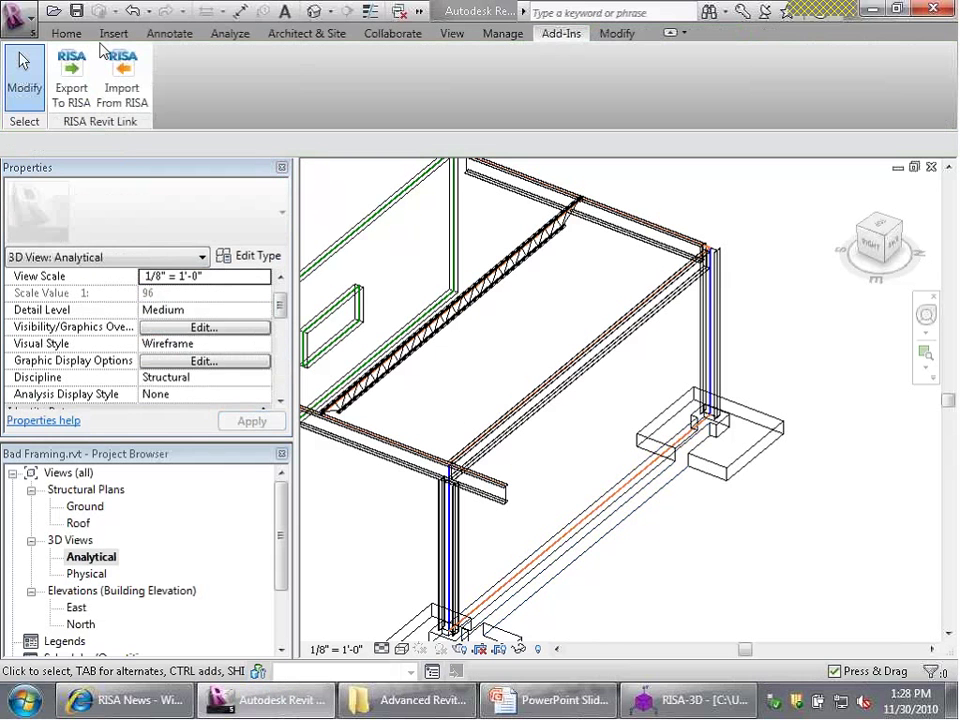
Re-export the model to RISA-3D with Launch Program, discarding the open file's unsaved changes and accepting the global parameters.
click(71, 72)
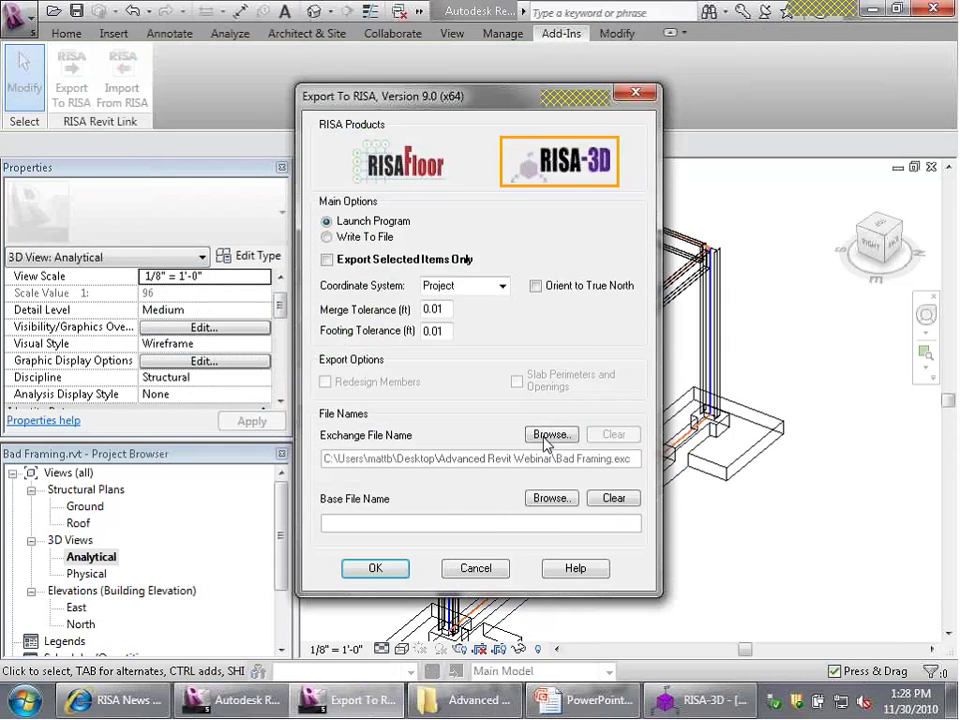
click(398, 570)
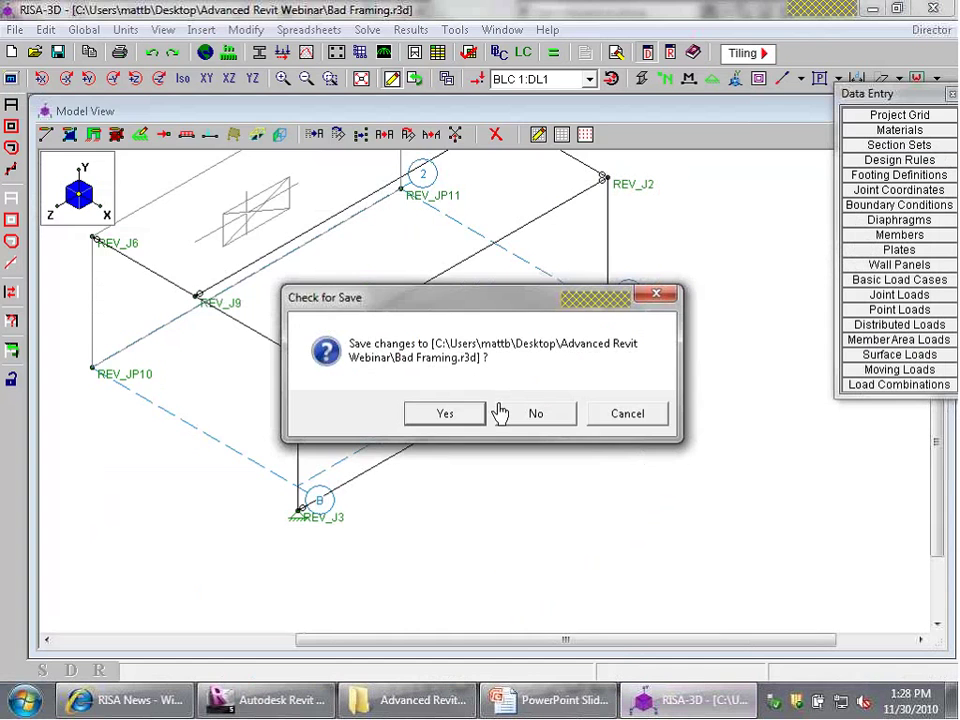
click(523, 411)
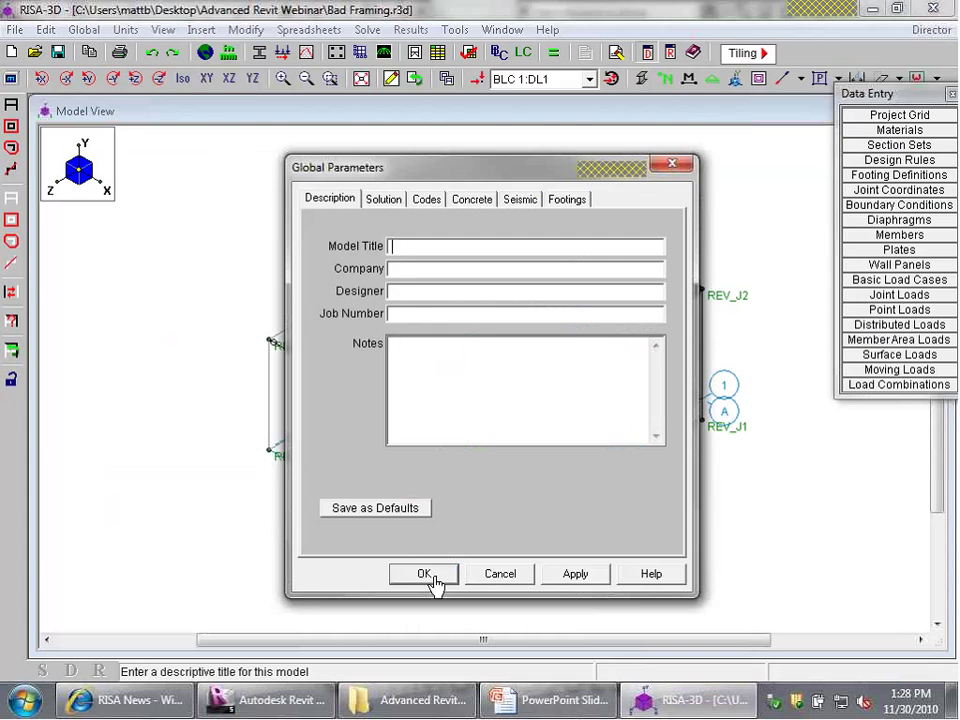
click(431, 579)
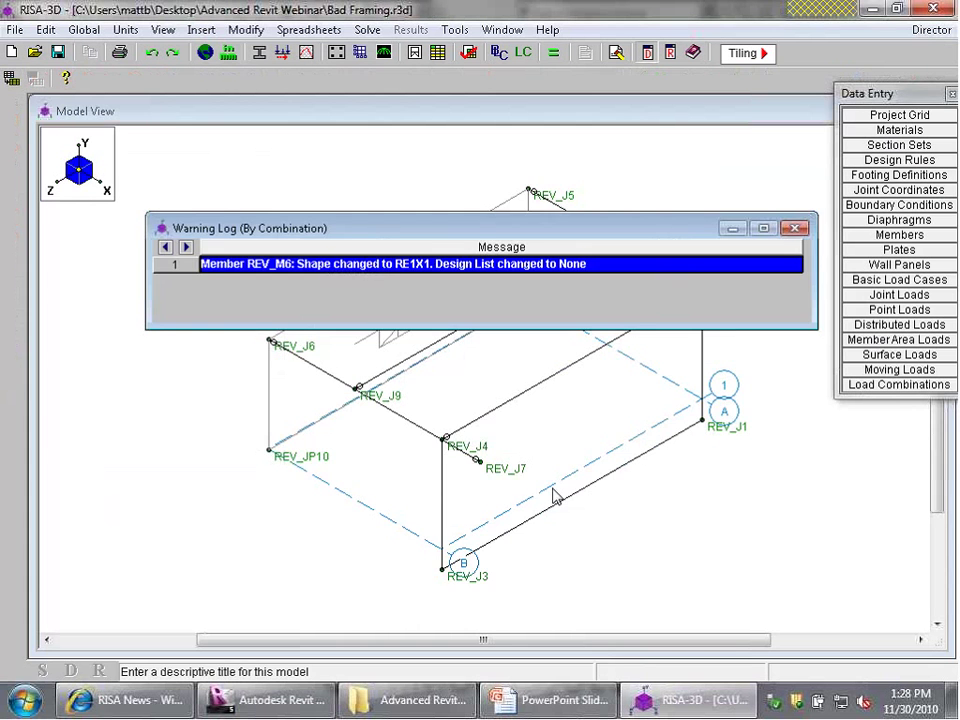
Check the I and J end release codes of grade beam REV_M7, leaving its settings as they are.
scroll(694, 414, up, 2)
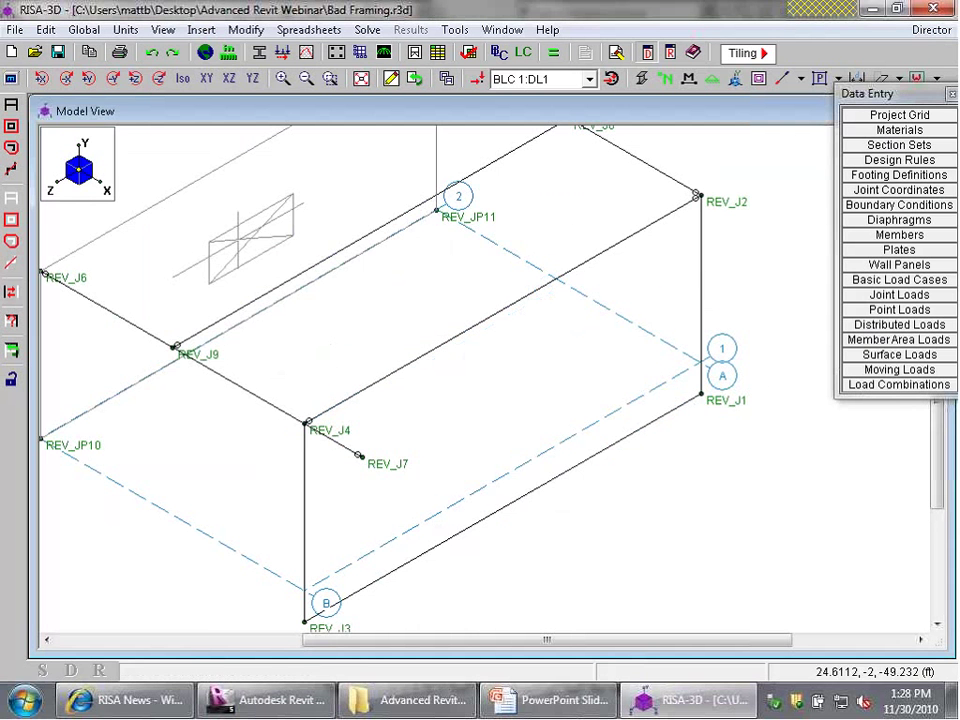
double_click(333, 440)
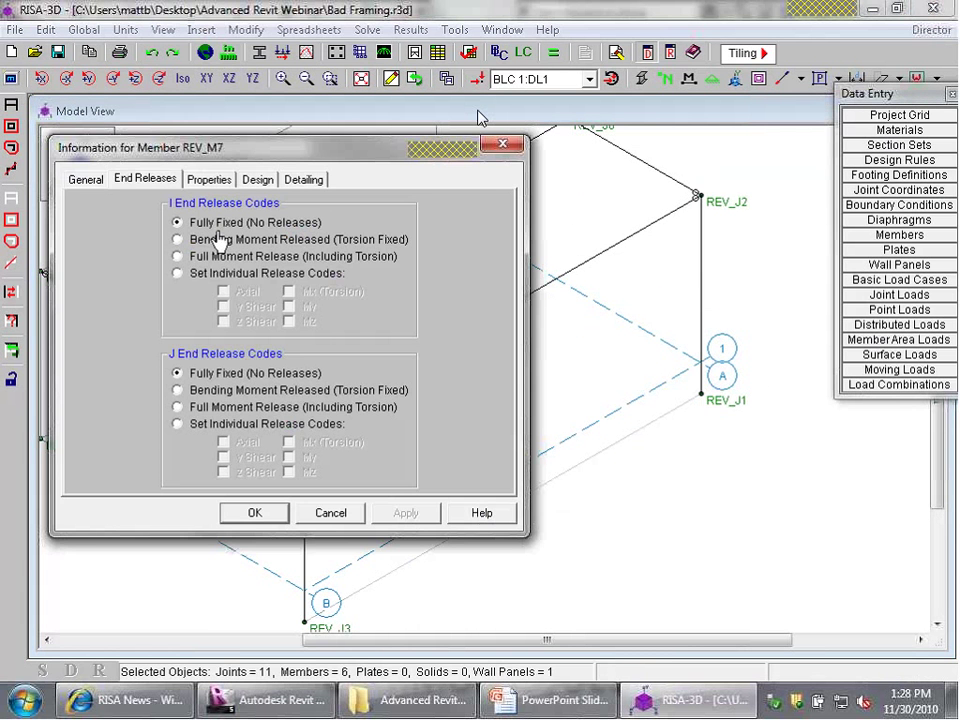
click(502, 148)
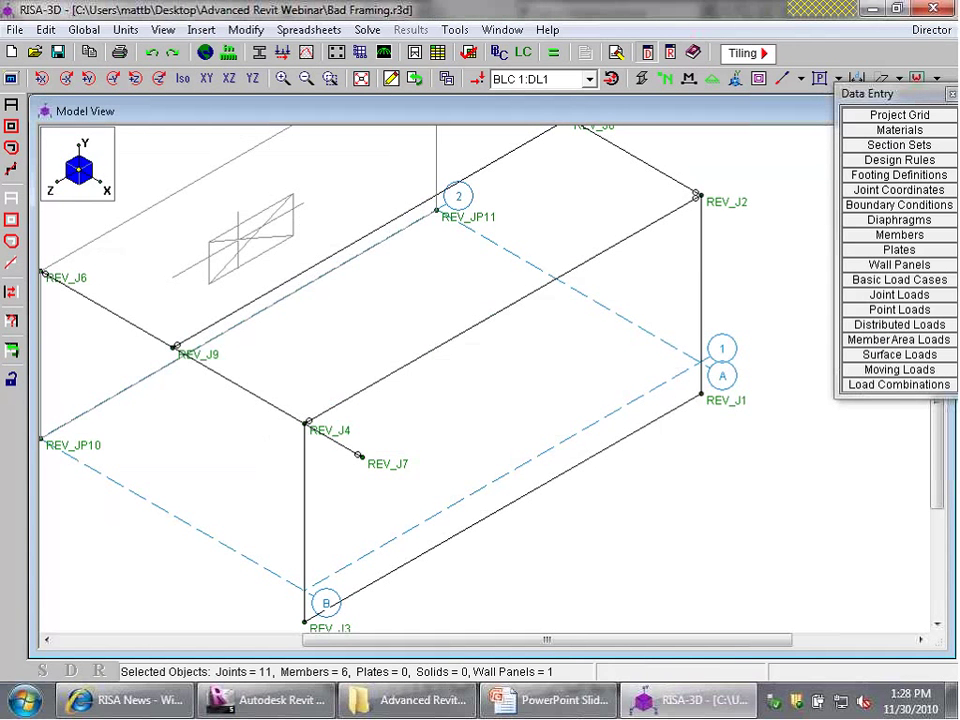
scroll(495, 480, down, 1)
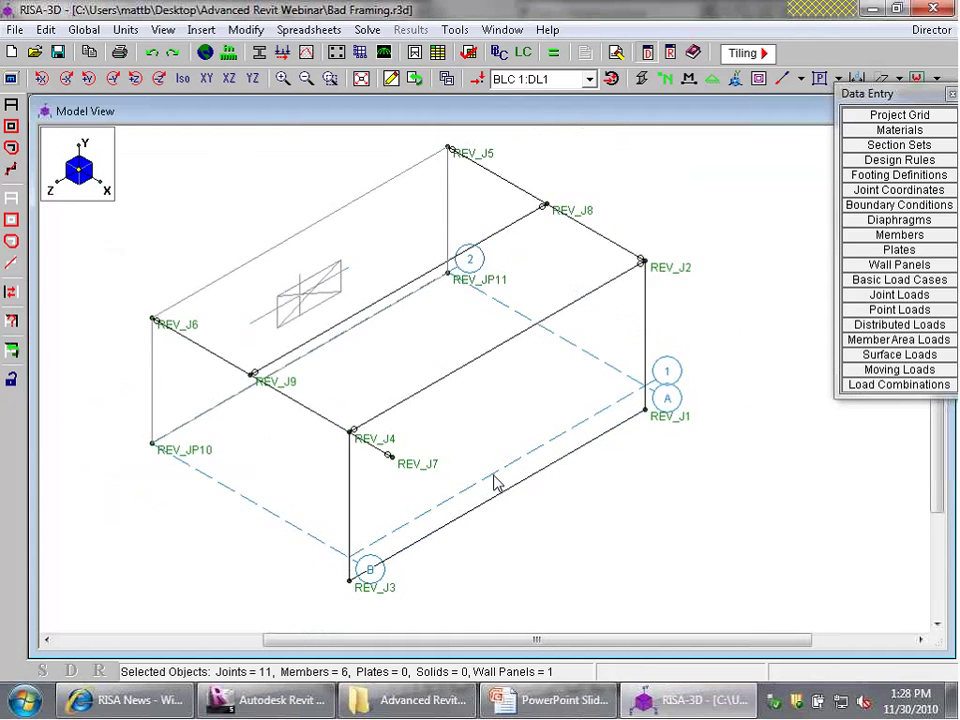
Switch to Revit and examine the columns, grade beam and footings in the Analytical view.
click(281, 700)
scroll(735, 418, up, 3)
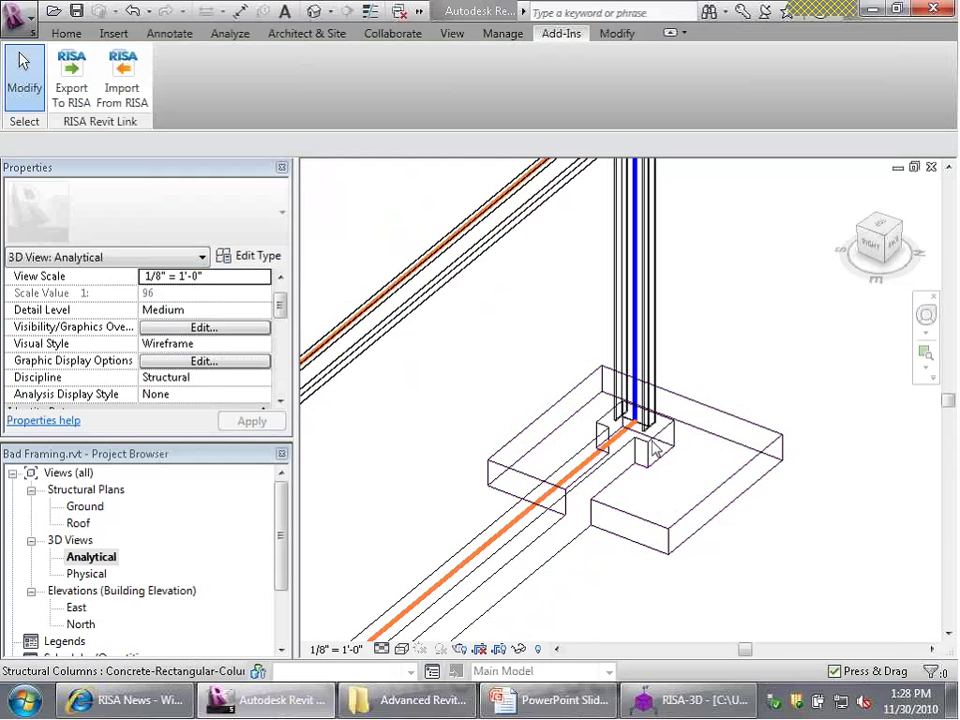
scroll(750, 355, down, 3)
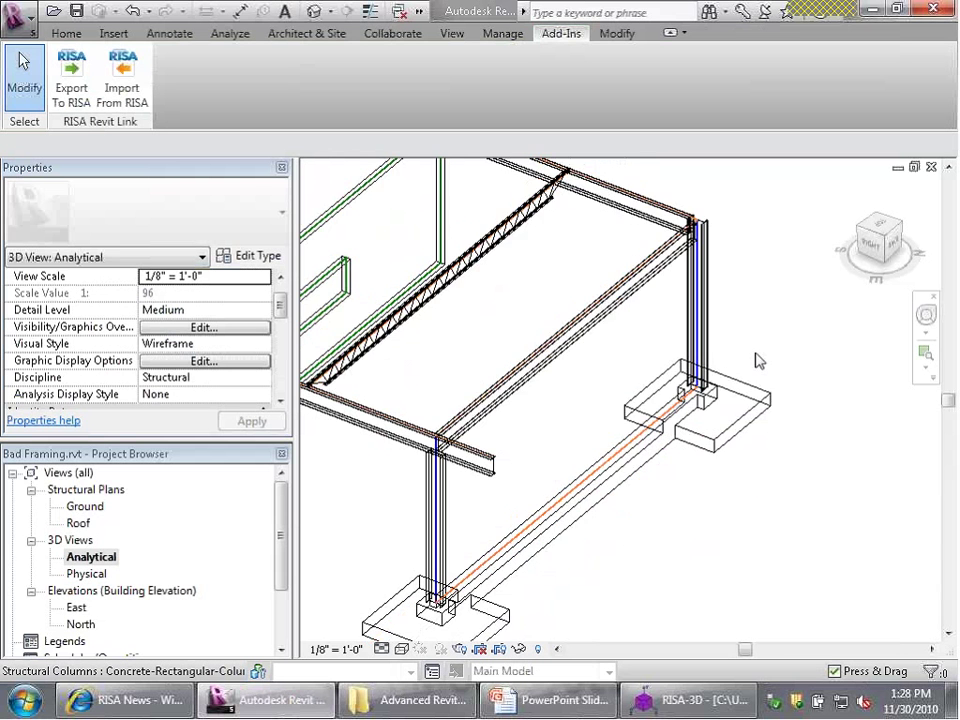
scroll(757, 361, up, 2)
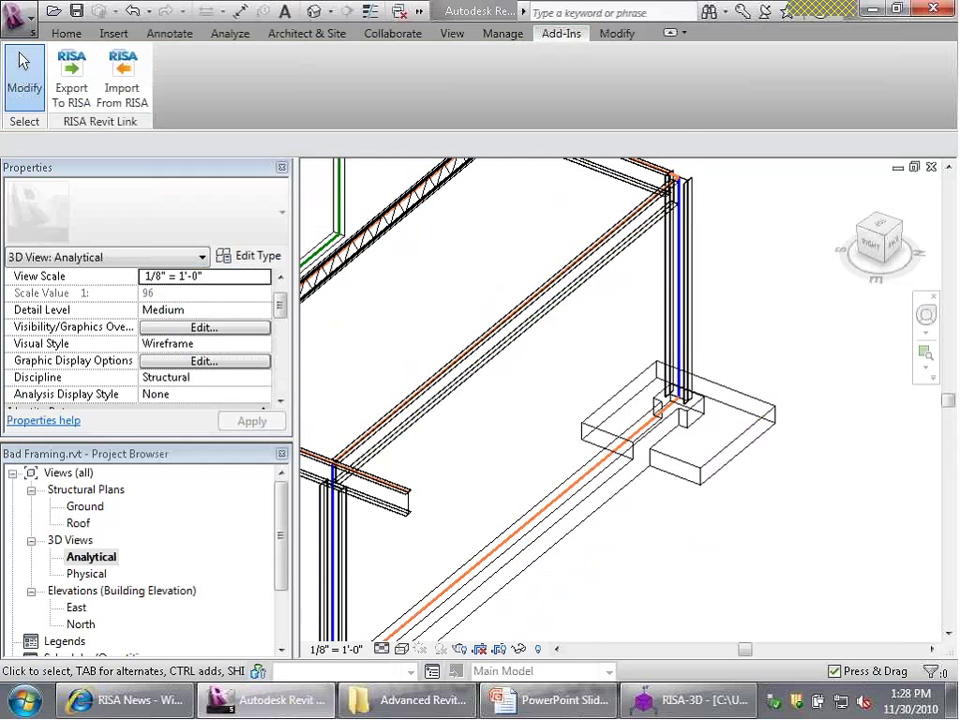
scroll(763, 343, down, 3)
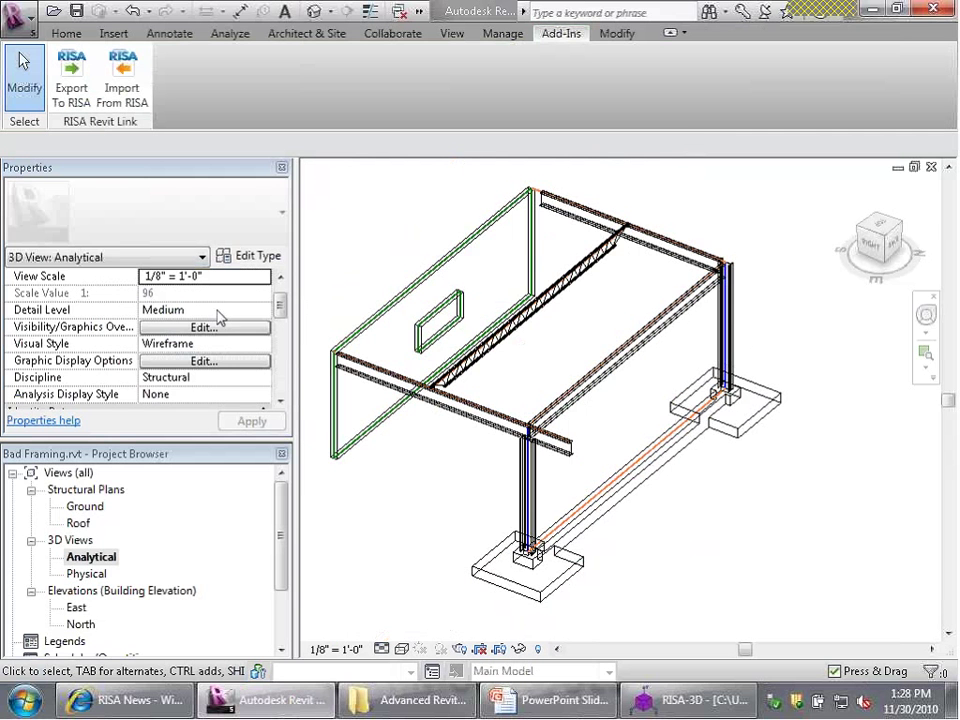
From the Ground structural plan, set the work plane to Grid : 1 and open the North elevation.
double_click(85, 506)
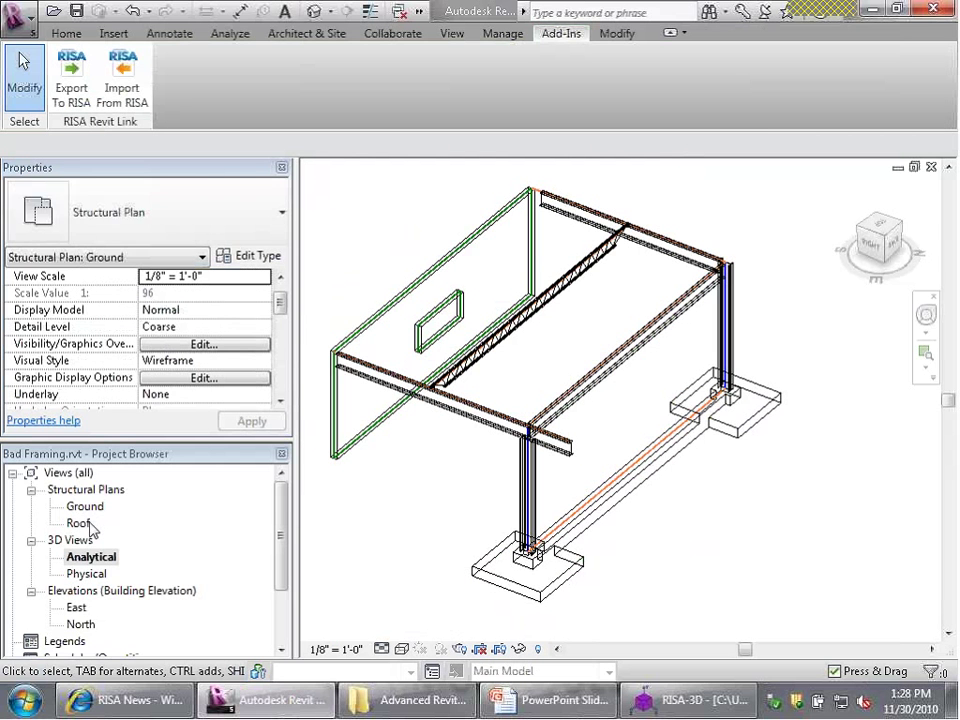
scroll(508, 478, down, 5)
scroll(495, 465, down, 5)
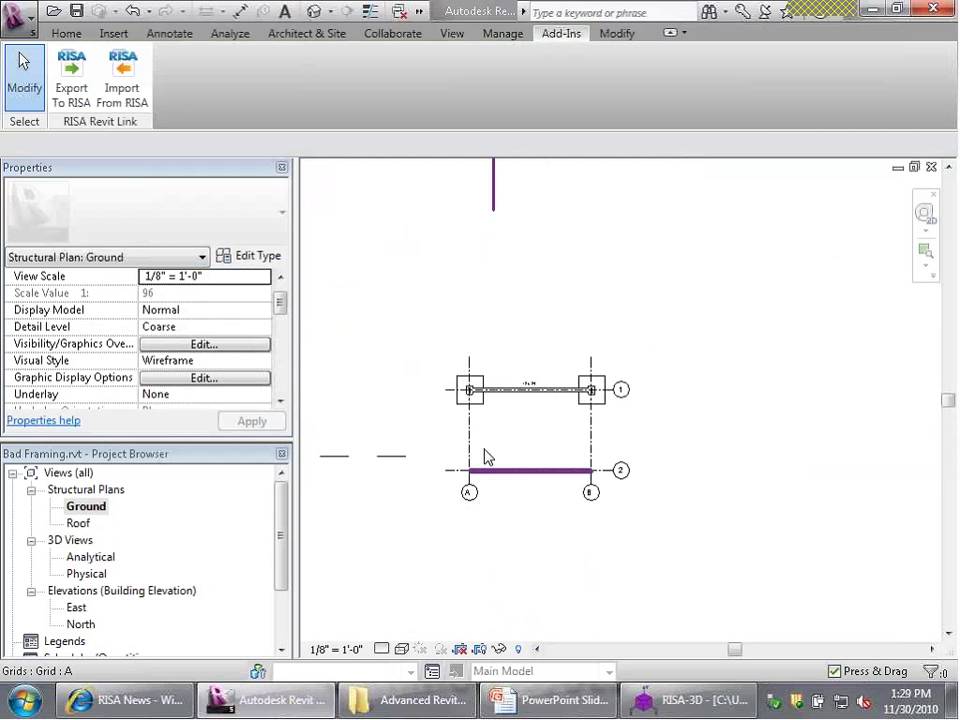
scroll(500, 430, up, 5)
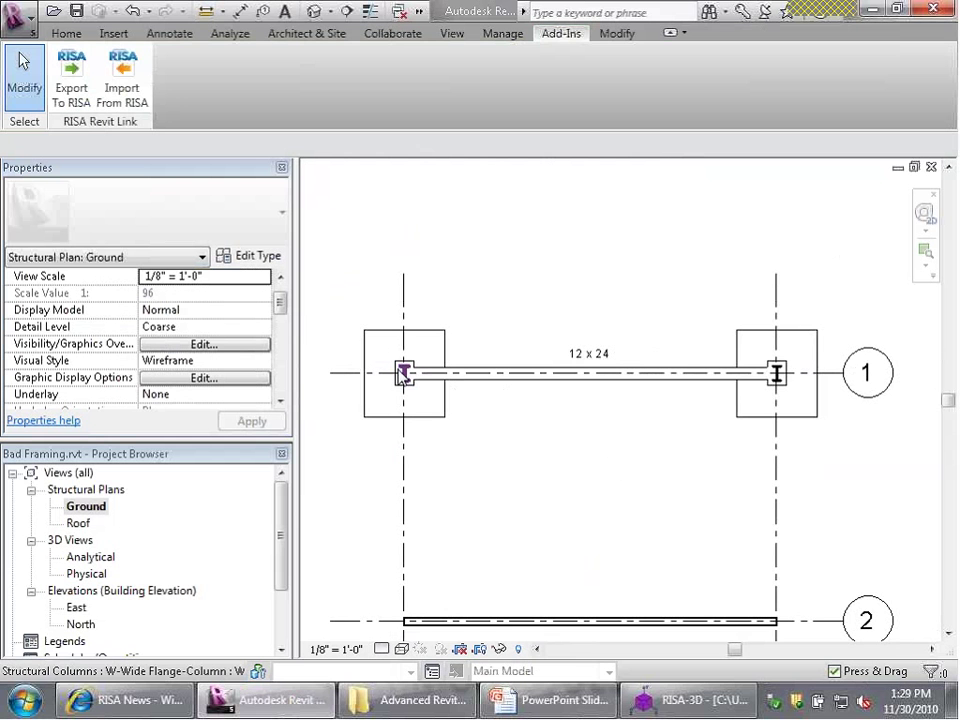
click(68, 33)
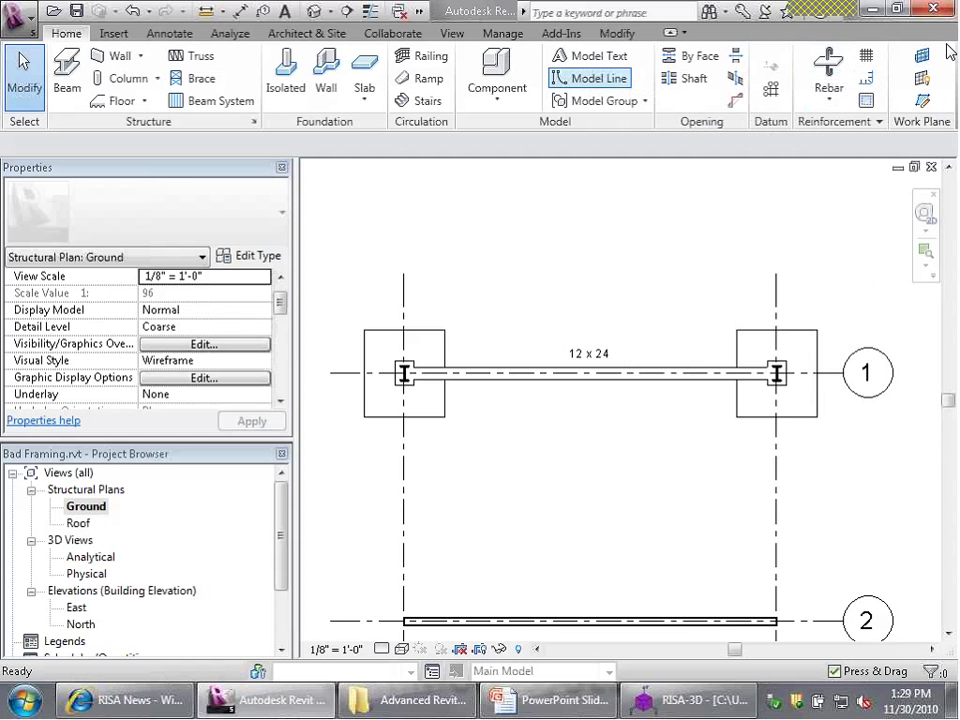
click(922, 60)
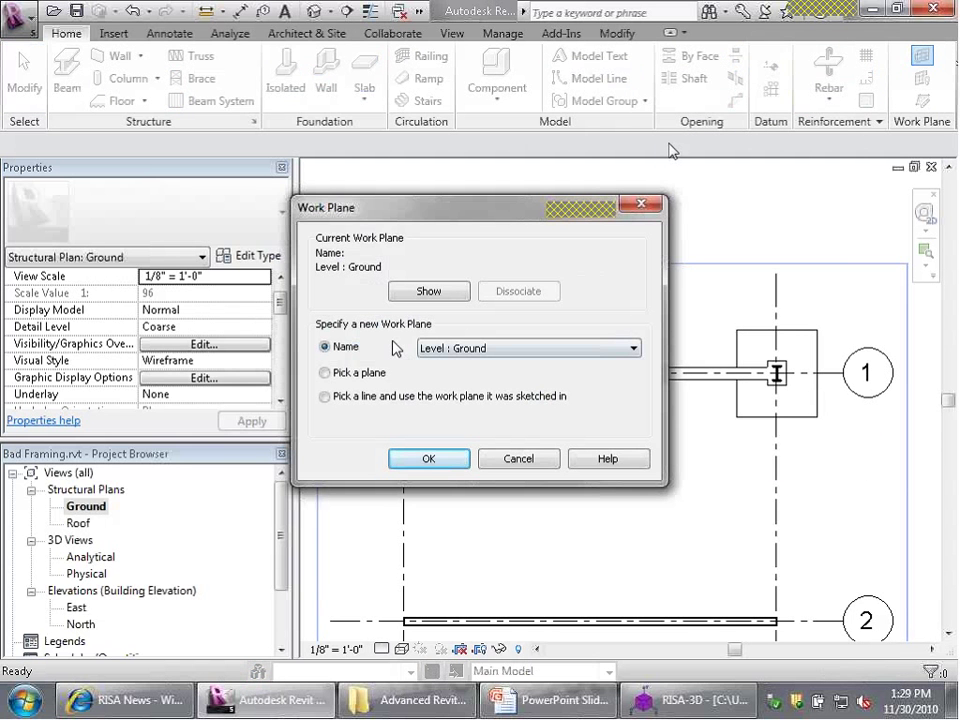
click(447, 352)
click(454, 366)
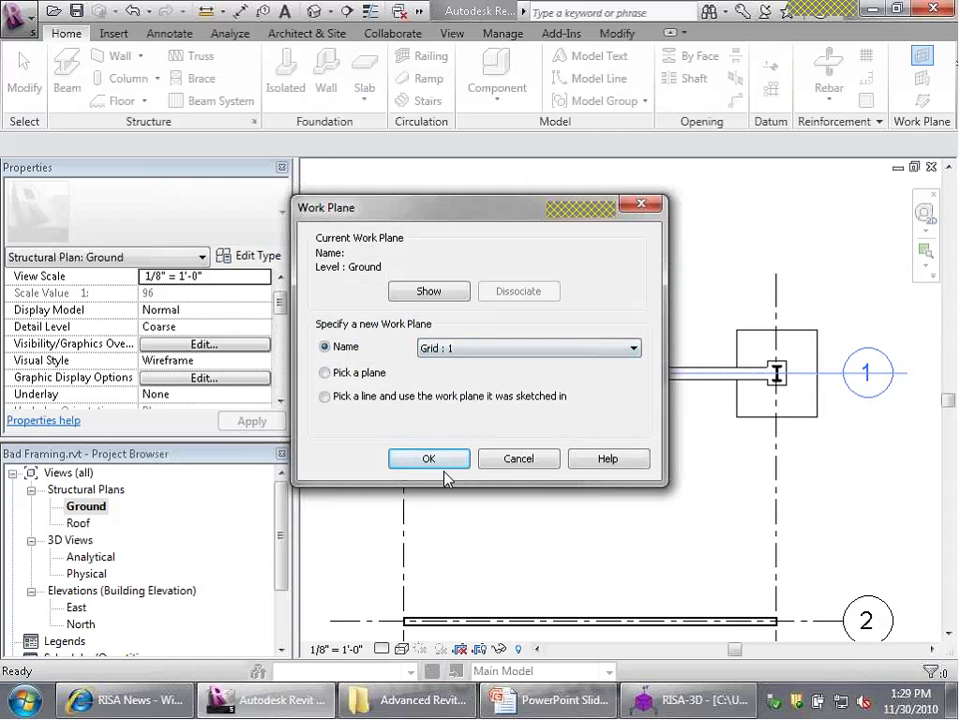
click(428, 458)
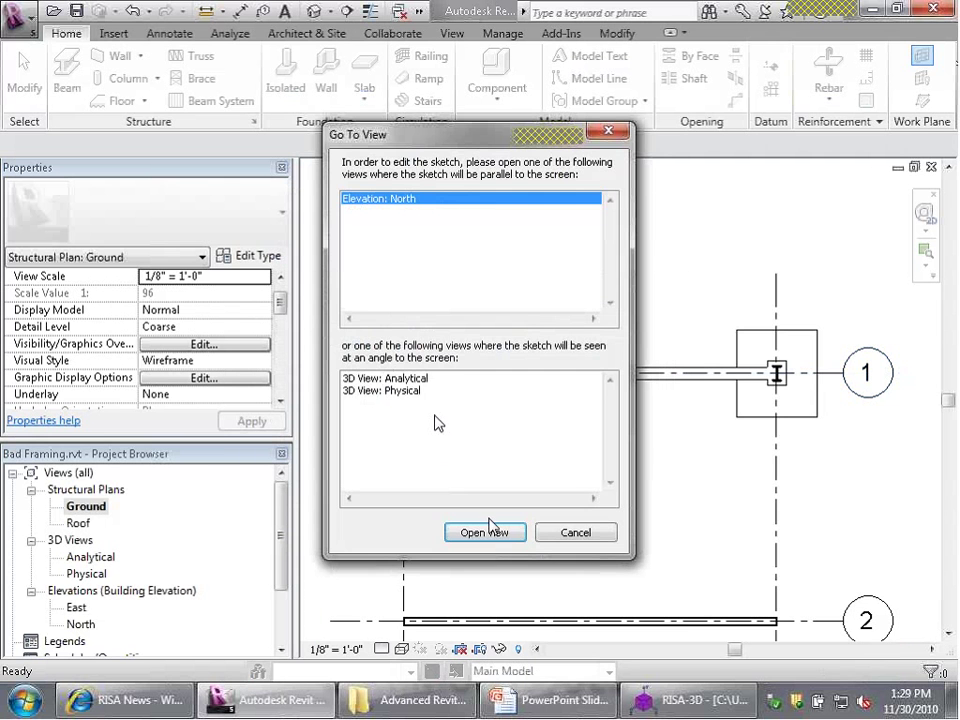
click(487, 531)
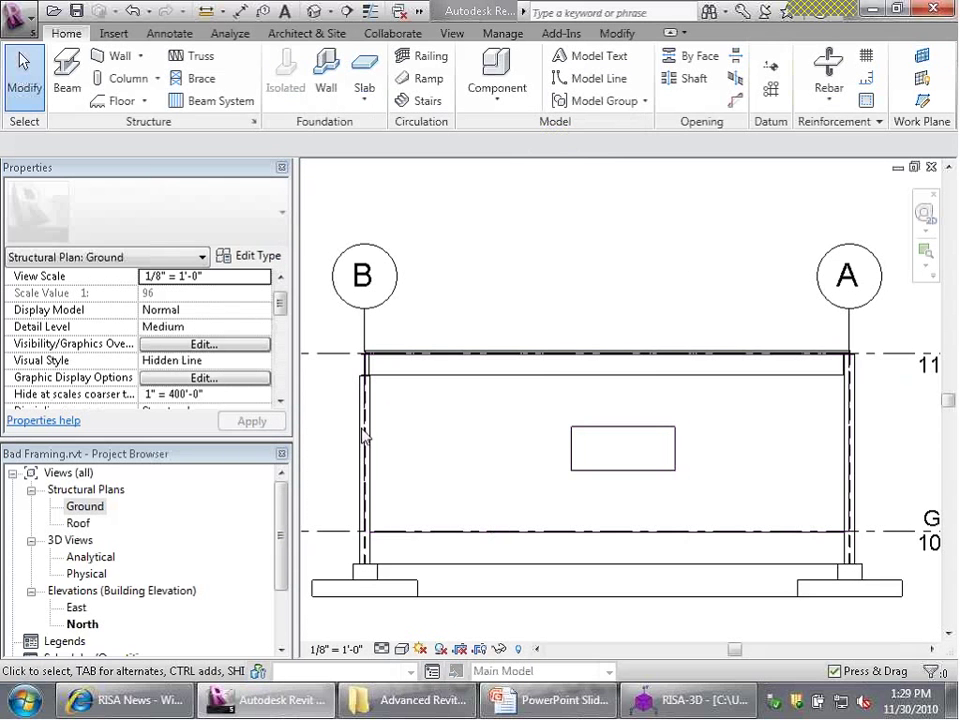
Place an HSS6X6X.500 brace from the beam end at grid B to the base of the column at grid A.
click(193, 78)
click(184, 232)
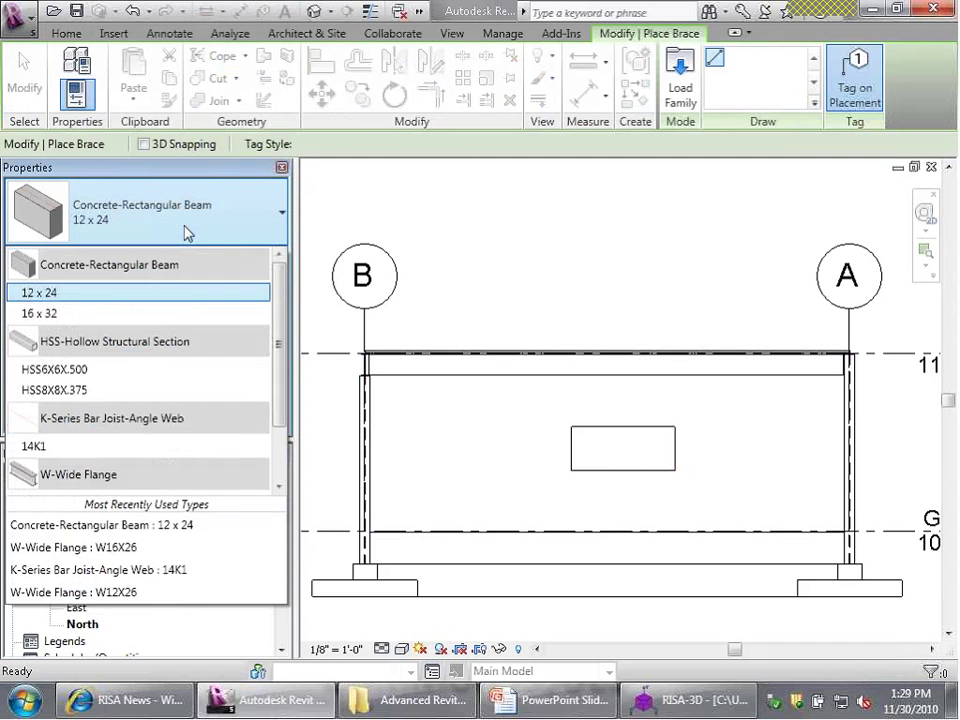
click(120, 380)
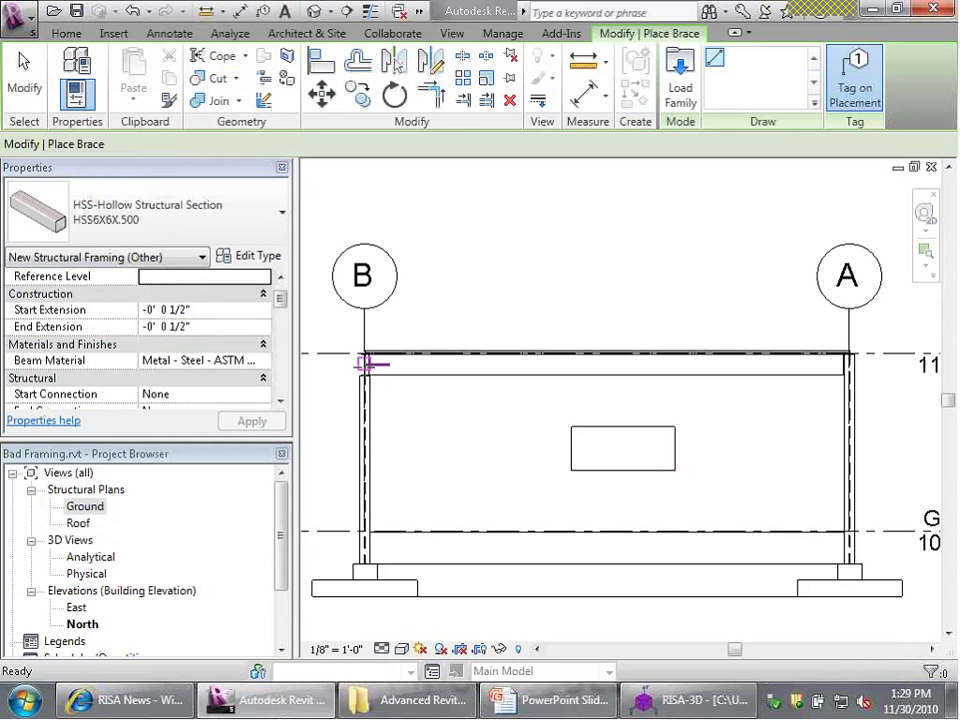
scroll(338, 360, up, 4)
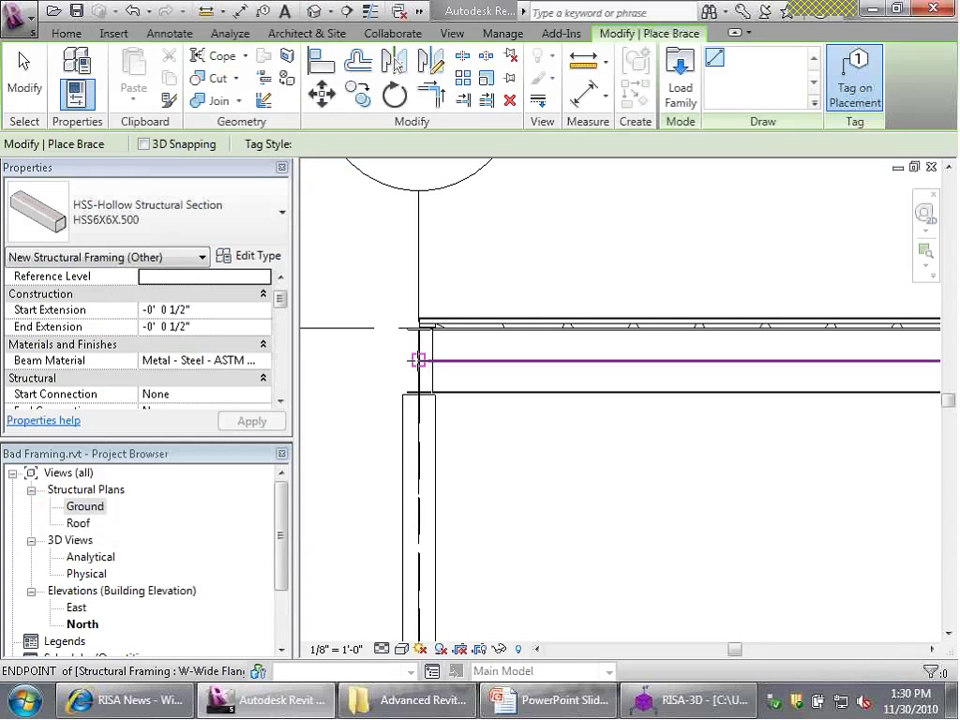
click(418, 360)
scroll(524, 338, down, 4)
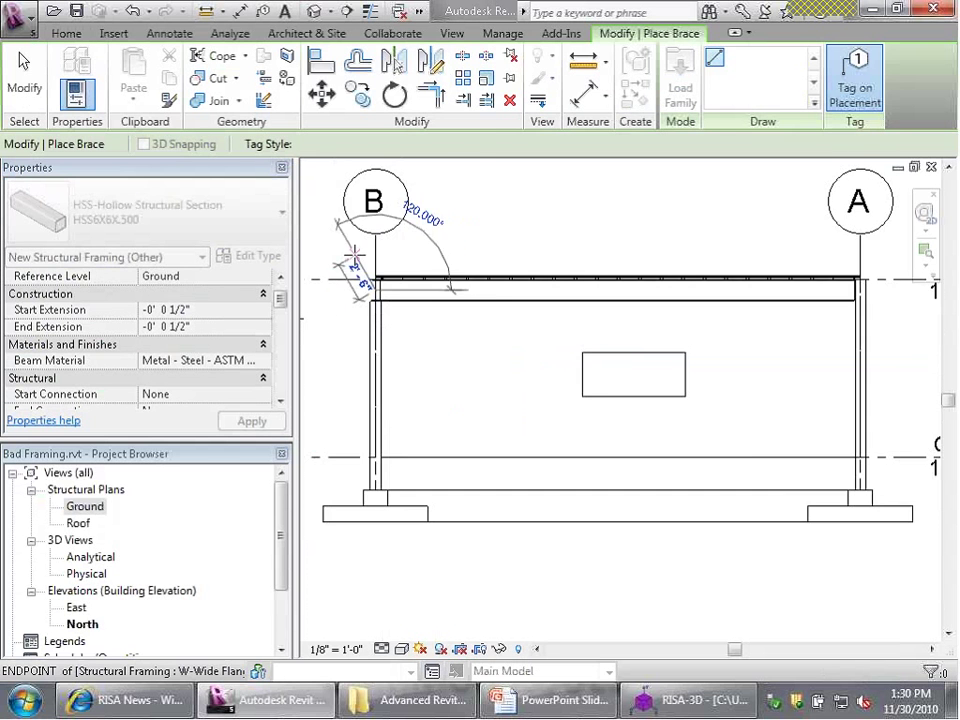
scroll(848, 494, up, 3)
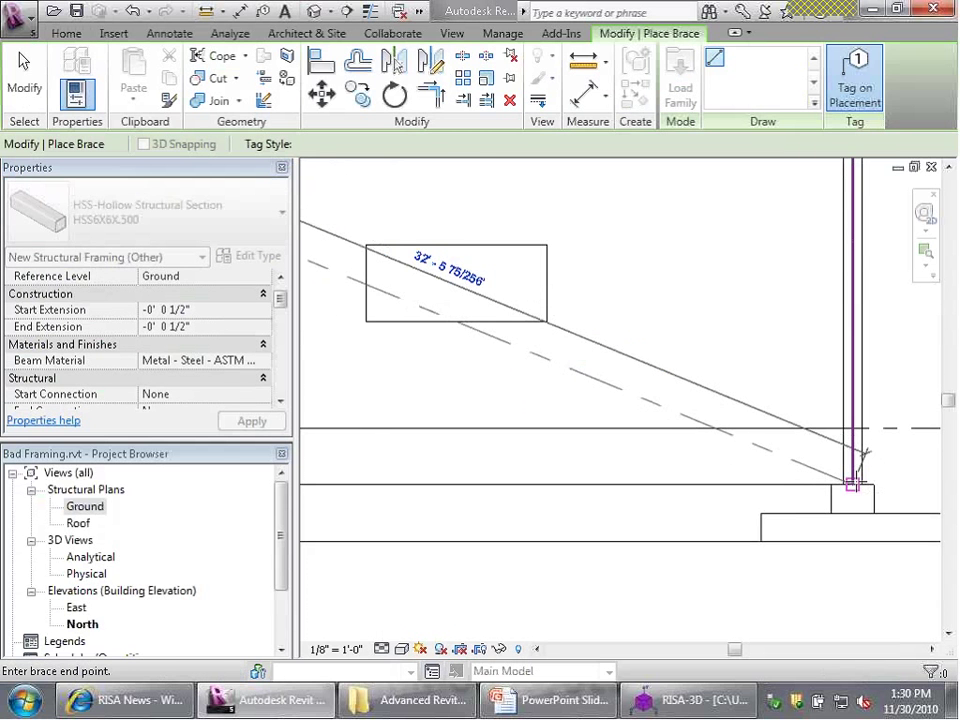
click(912, 478)
scroll(900, 477, down, 3)
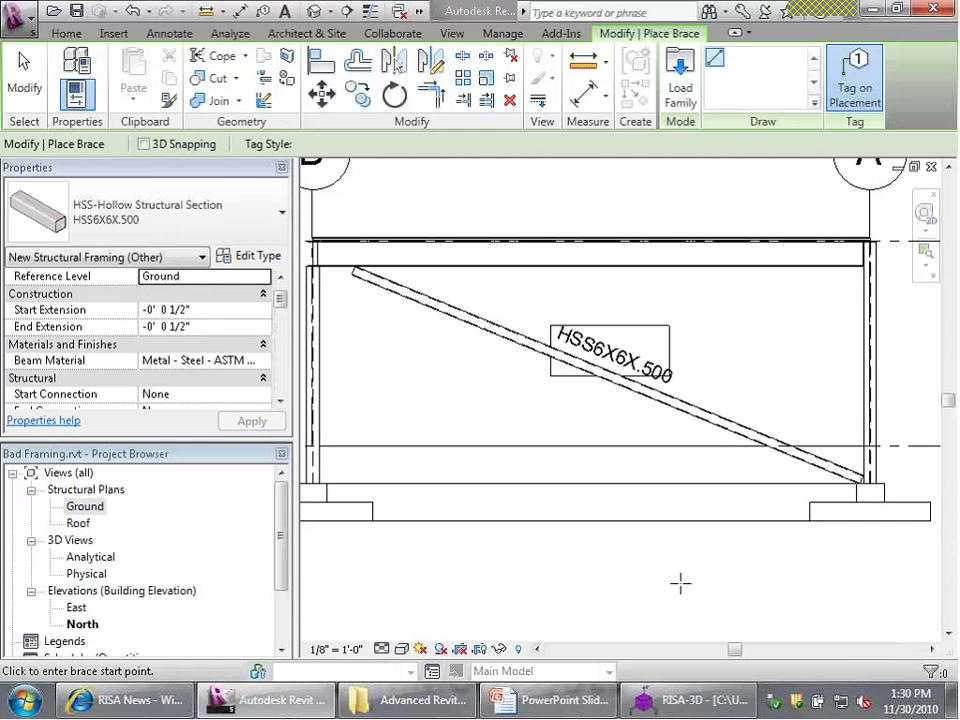
key(Escape)
key(Escape)
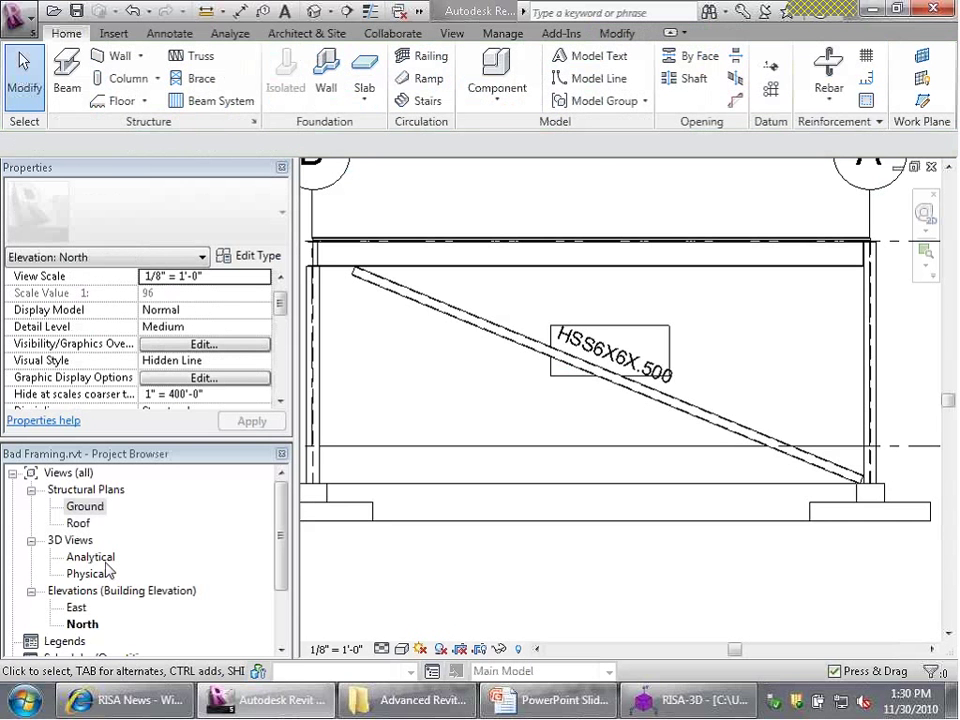
Examine the new brace in the Physical and Analytical 3D views, comparing its physical body with its analytical line.
double_click(107, 568)
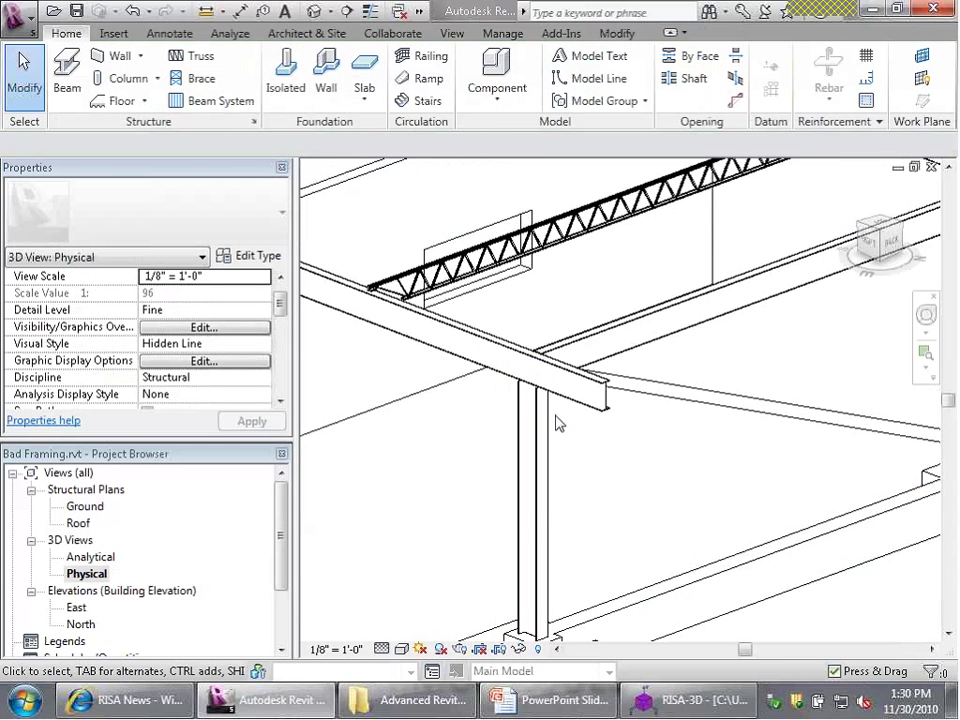
shift+middle_drag(728, 465, 730, 556)
double_click(100, 559)
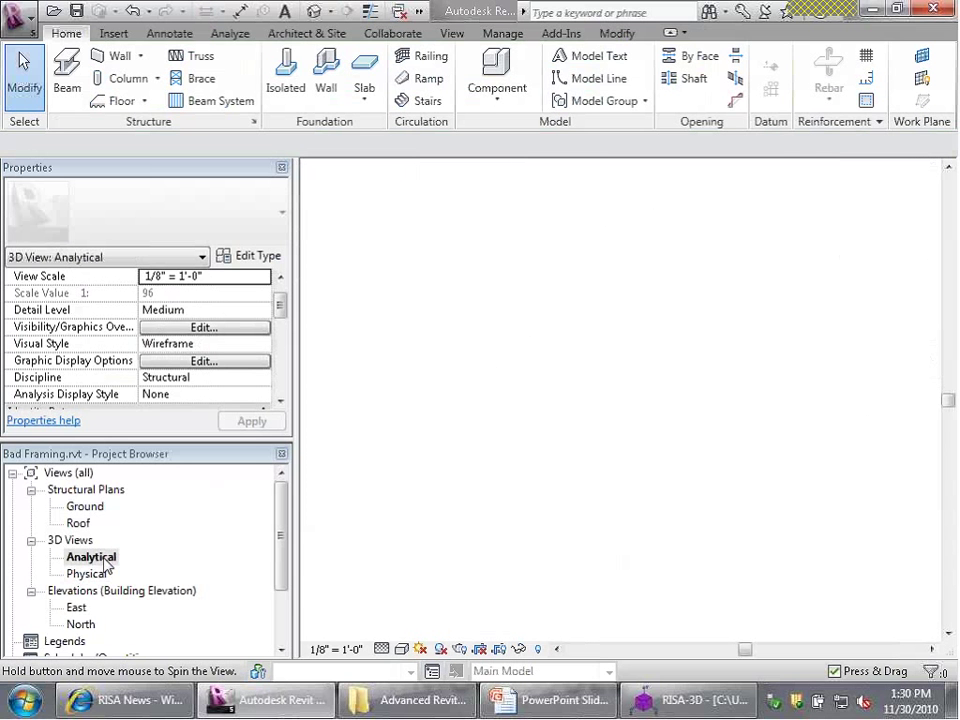
scroll(603, 428, up, 2)
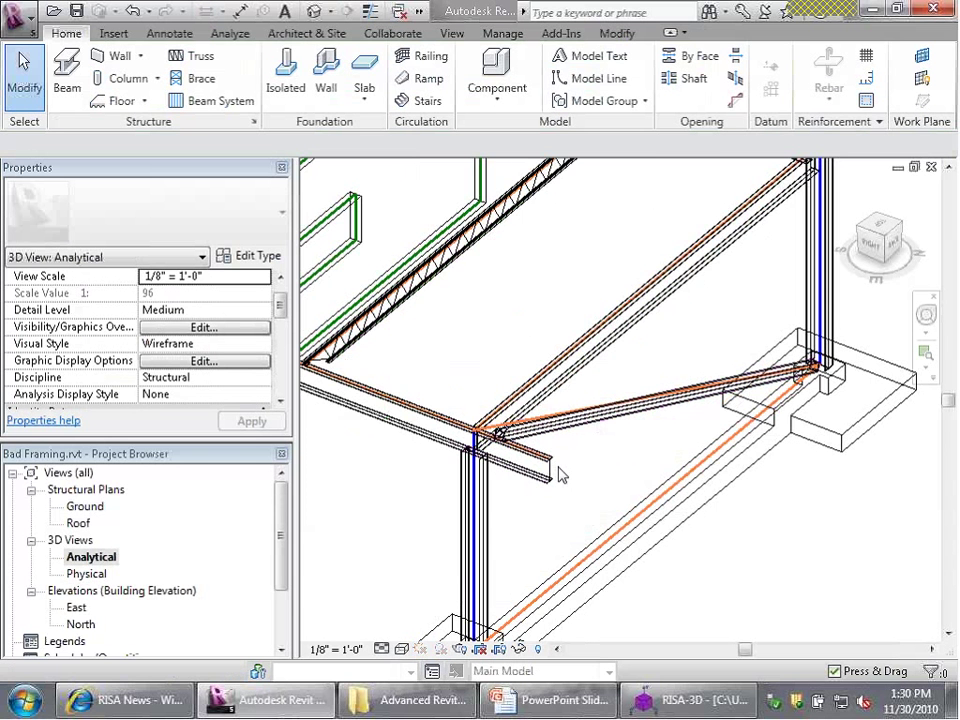
shift+middle_drag(627, 515, 495, 383)
scroll(838, 536, down, 3)
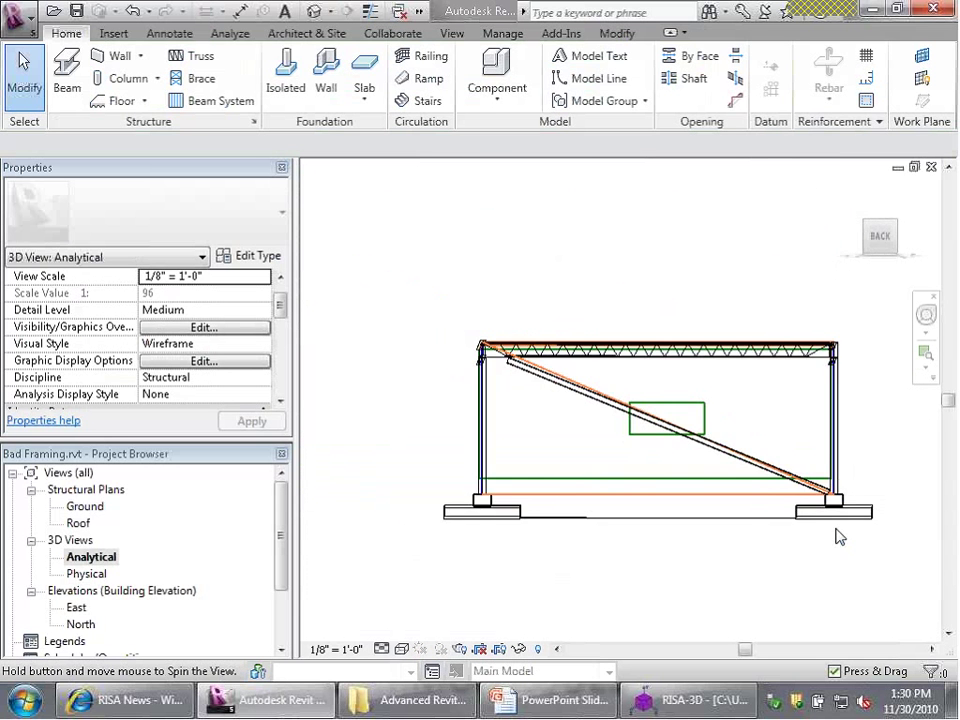
scroll(709, 491, up, 3)
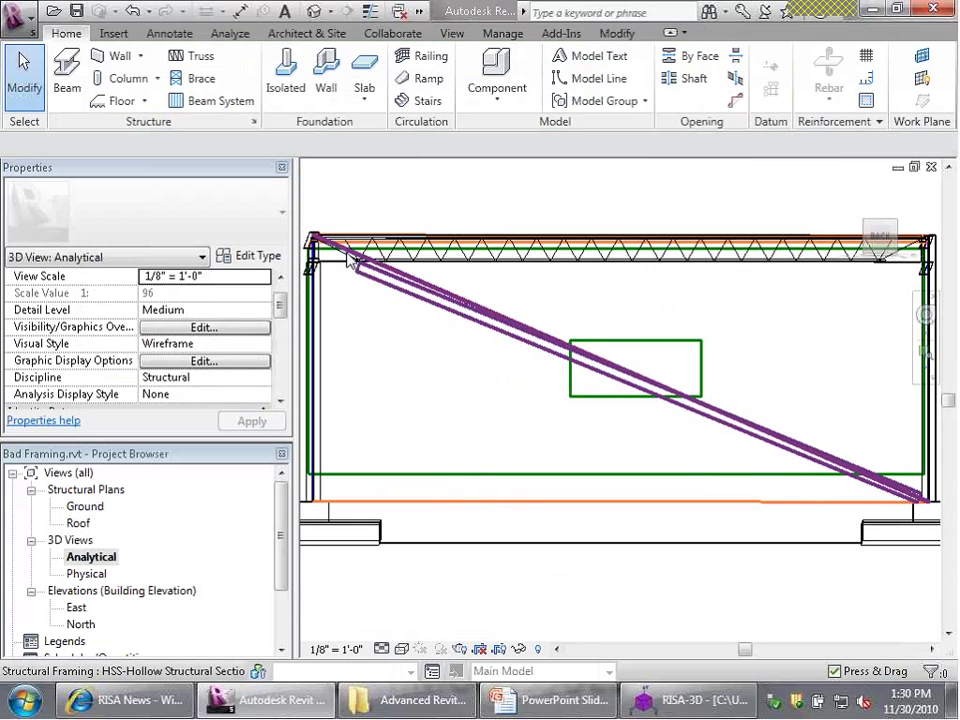
mouse_move(450, 435)
shift+middle_down()
mouse_move(456, 446)
mouse_move(445, 430)
shift+middle_up()
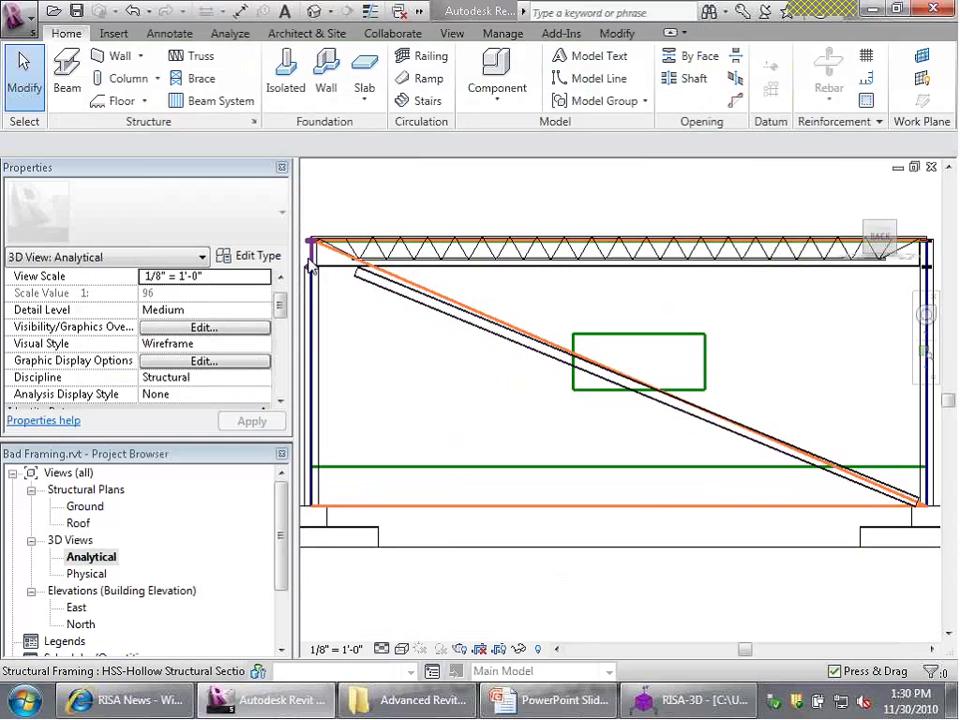
Select the HSS6X6X.500 brace and inspect where its analytical line meets the column, roof beam and footing.
click(375, 285)
scroll(313, 248, up, 3)
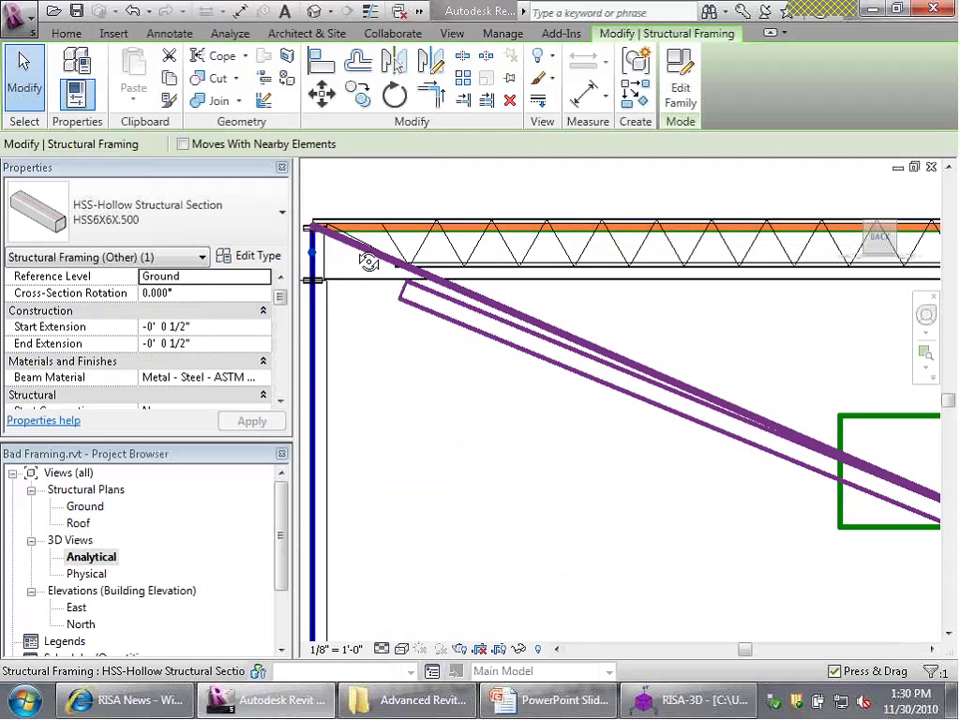
shift+middle_drag(369, 262, 380, 300)
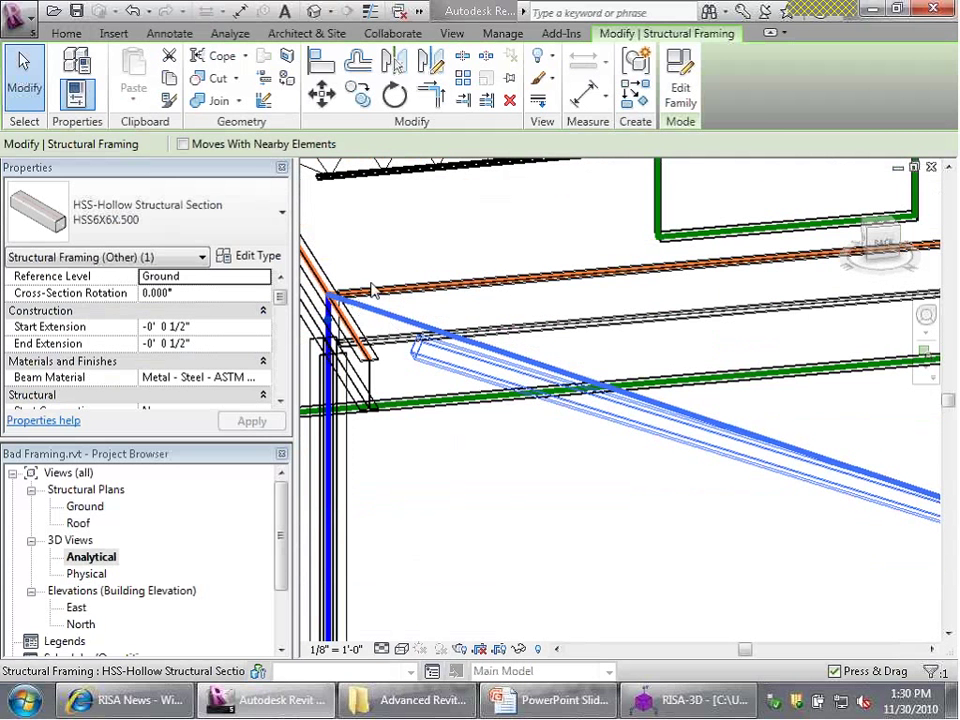
scroll(386, 332, down, 5)
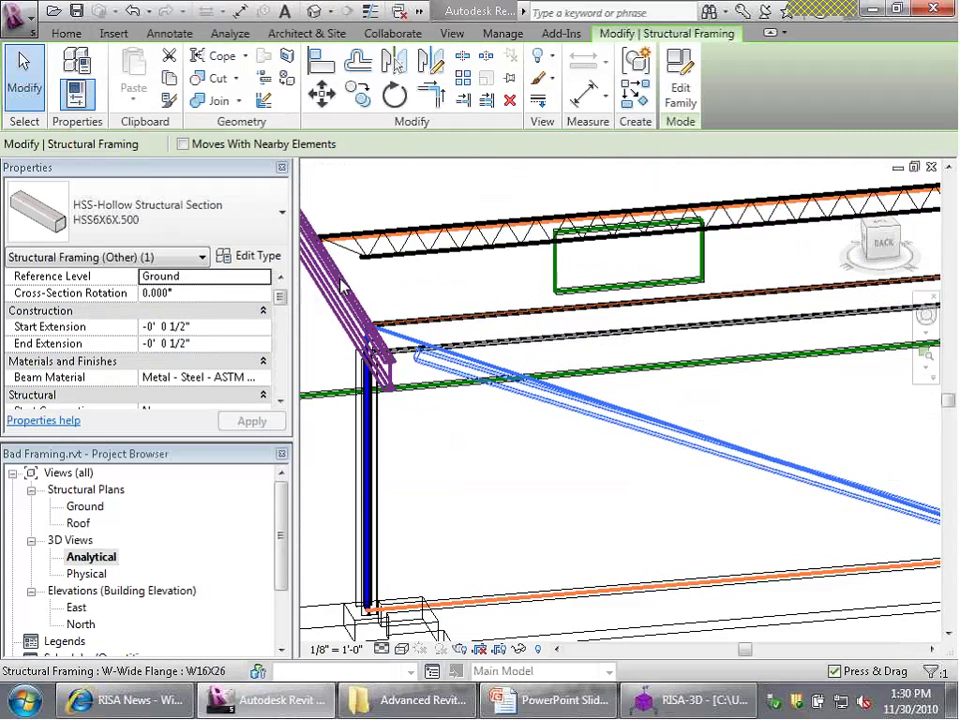
click(520, 391)
scroll(478, 386, up, 3)
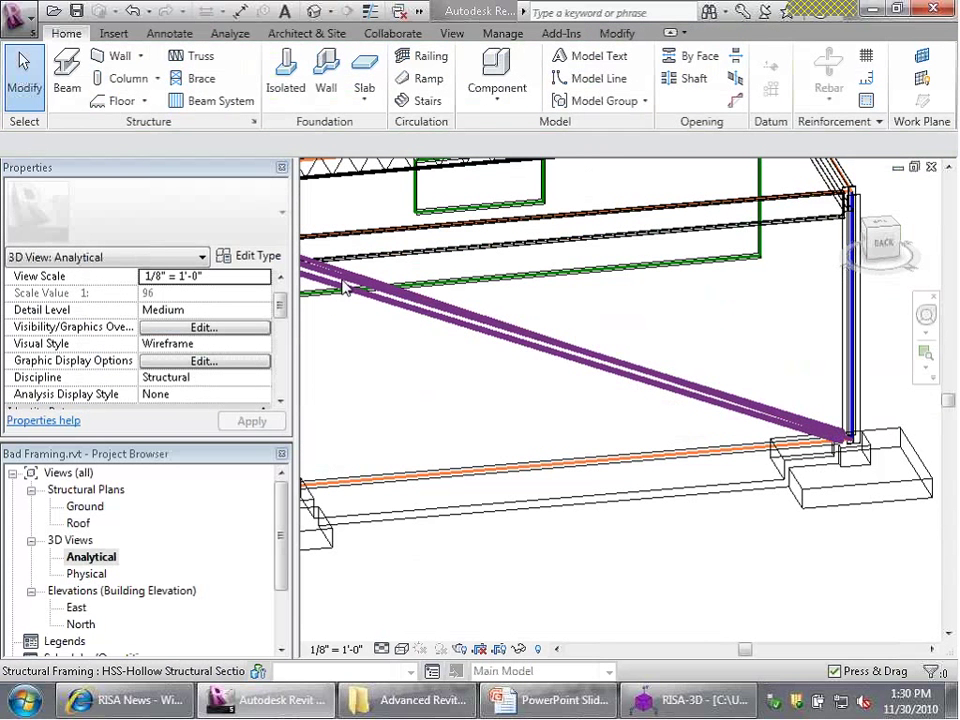
Export the model with the new brace to RISA-3D and examine the brace's end joints.
click(562, 34)
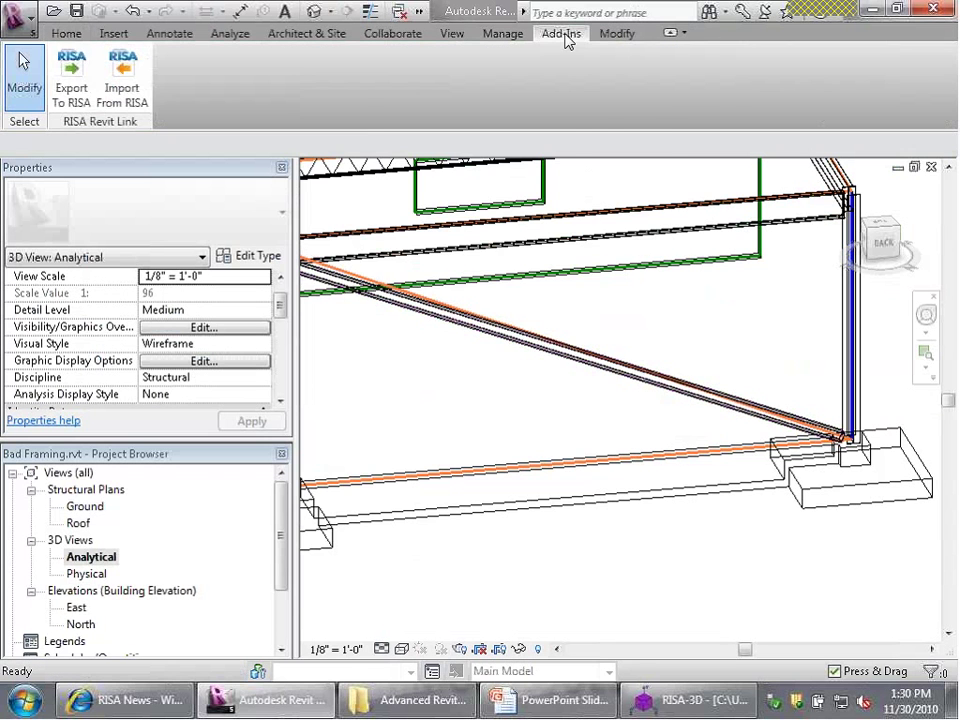
click(75, 88)
click(395, 569)
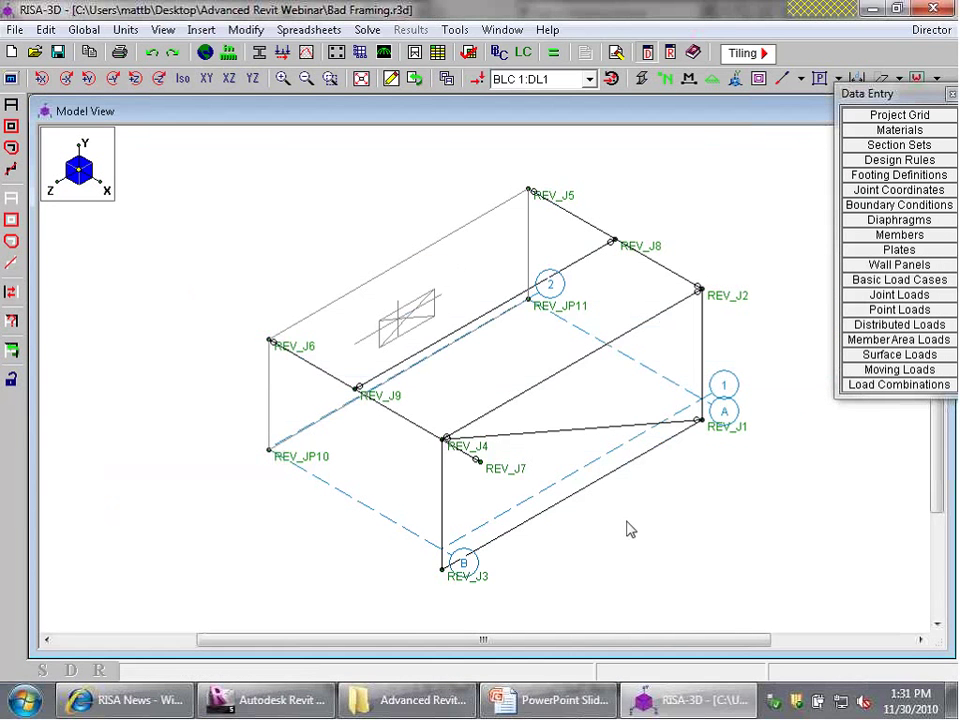
middle_drag(540, 477, 600, 458)
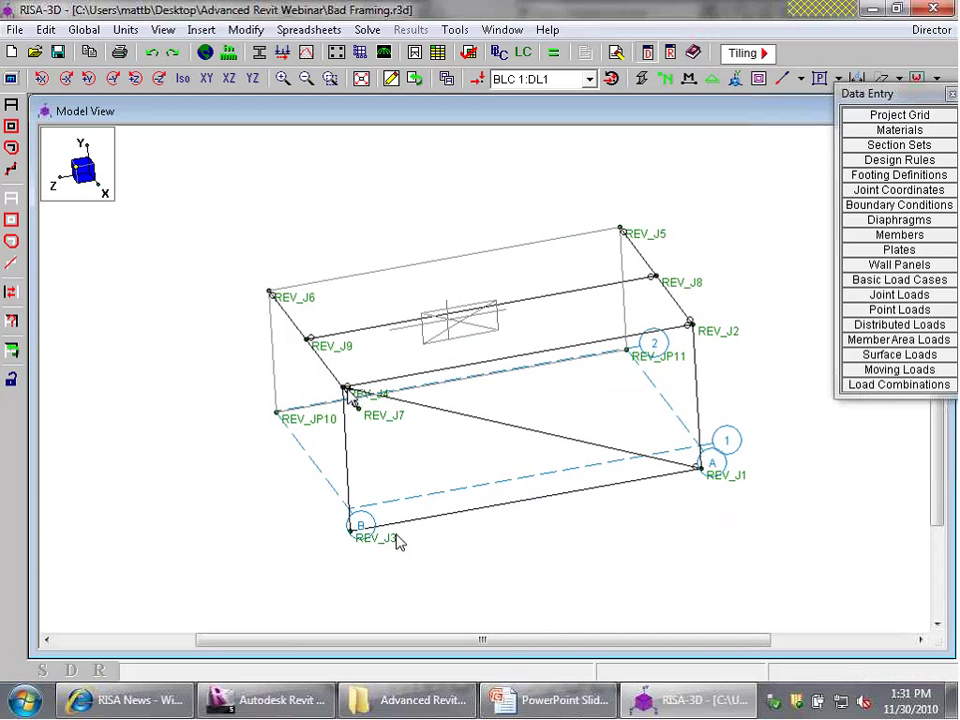
mouse_move(358, 703)
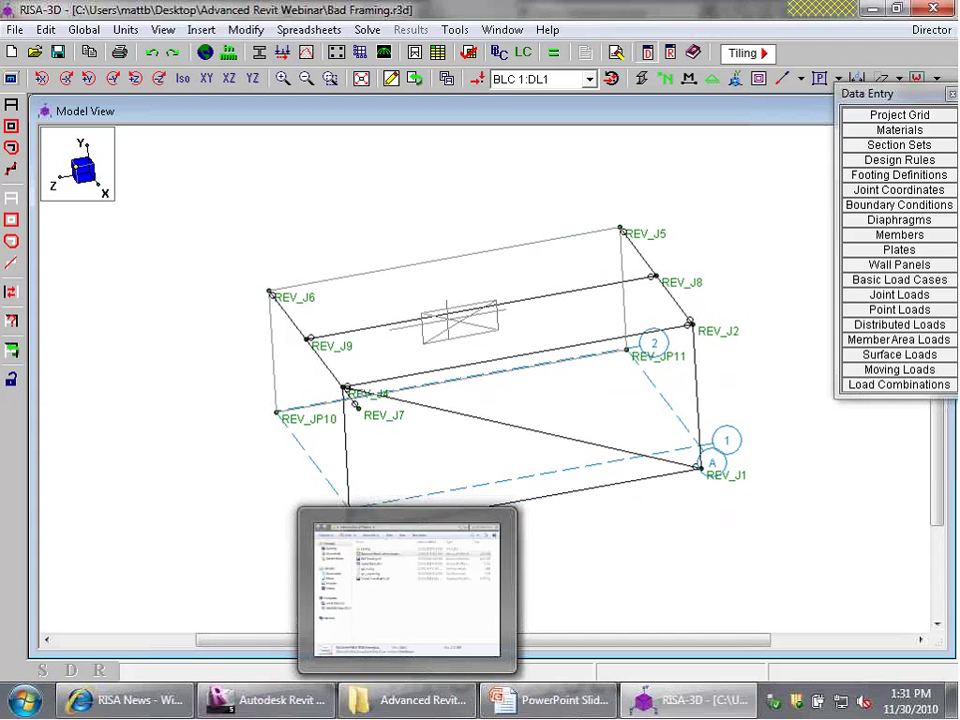
Review the shape-change messages in the Warning Log and close it.
click(643, 79)
click(643, 80)
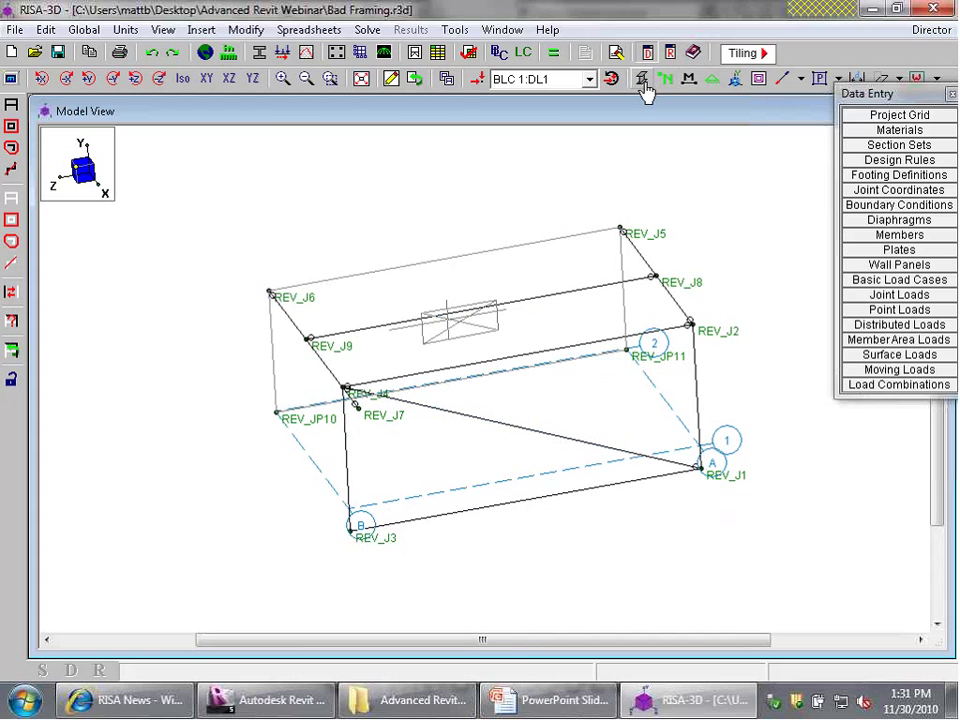
click(305, 29)
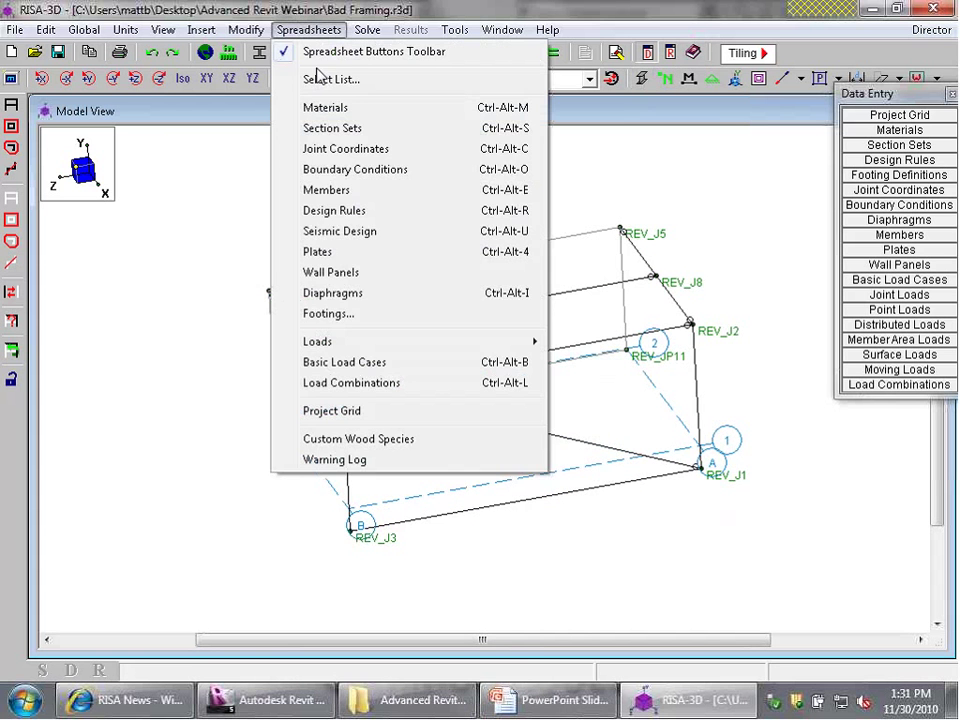
click(389, 460)
click(399, 217)
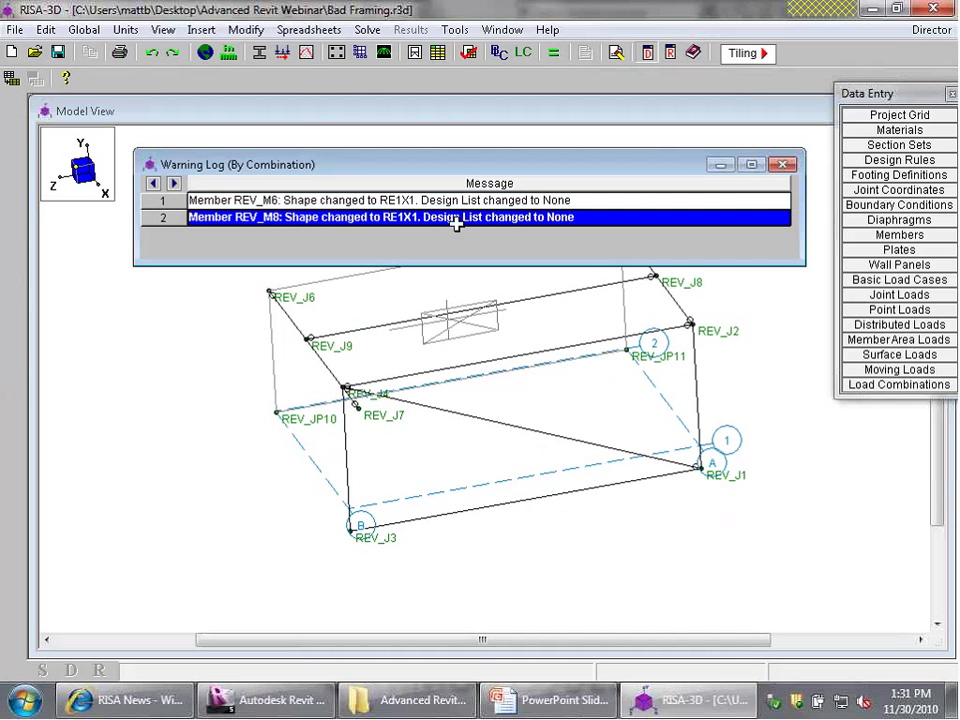
click(783, 164)
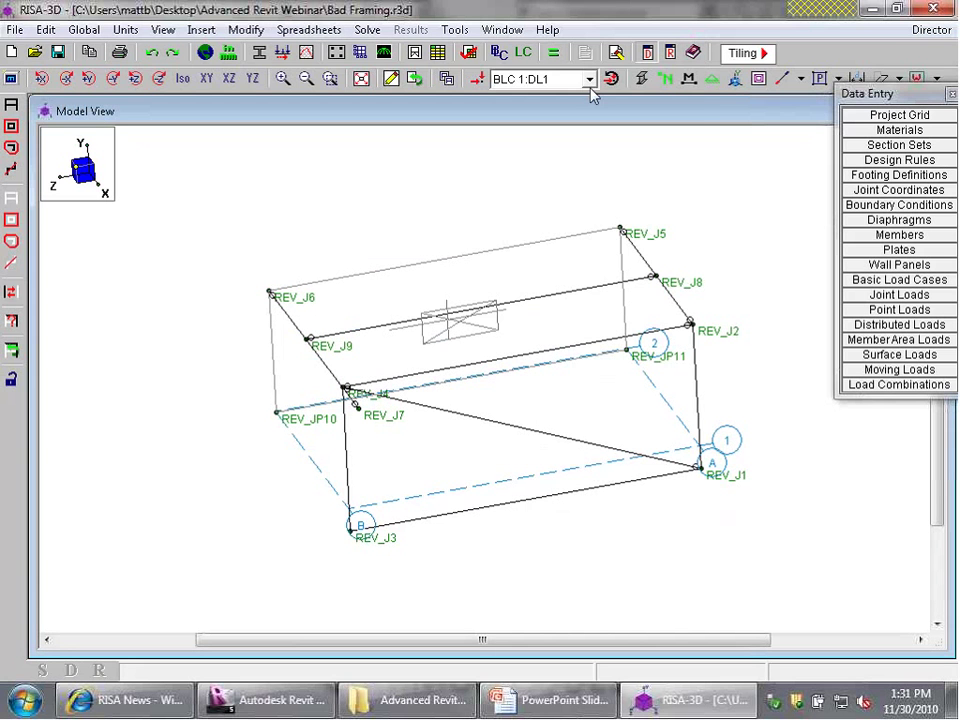
Turn on the member labels in the RISA-3D model view.
click(689, 79)
scroll(531, 424, up, 5)
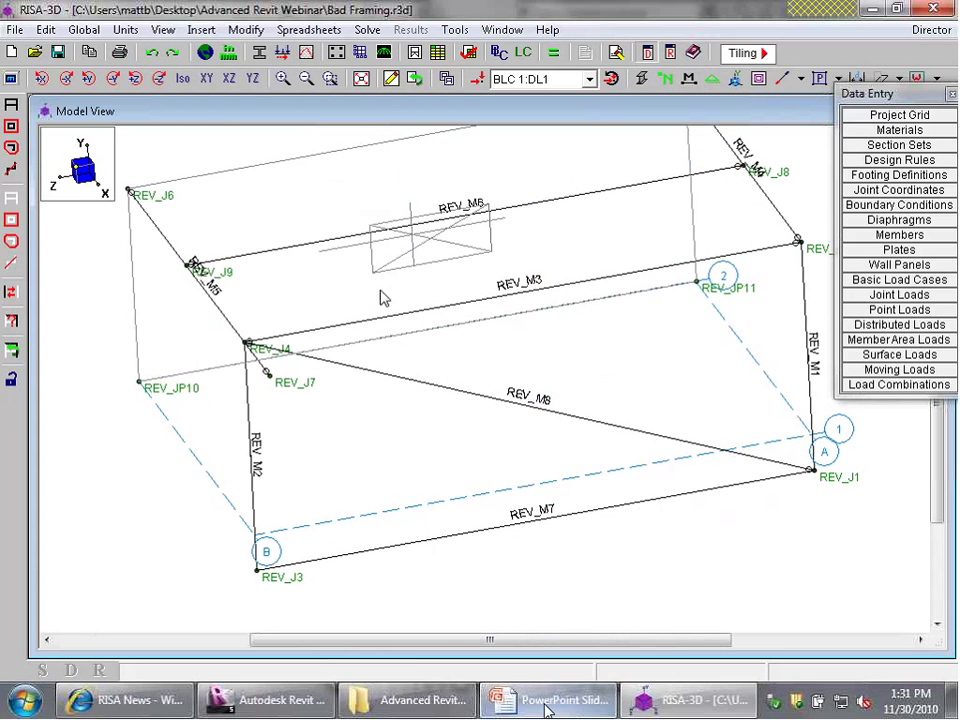
mouse_move(527, 712)
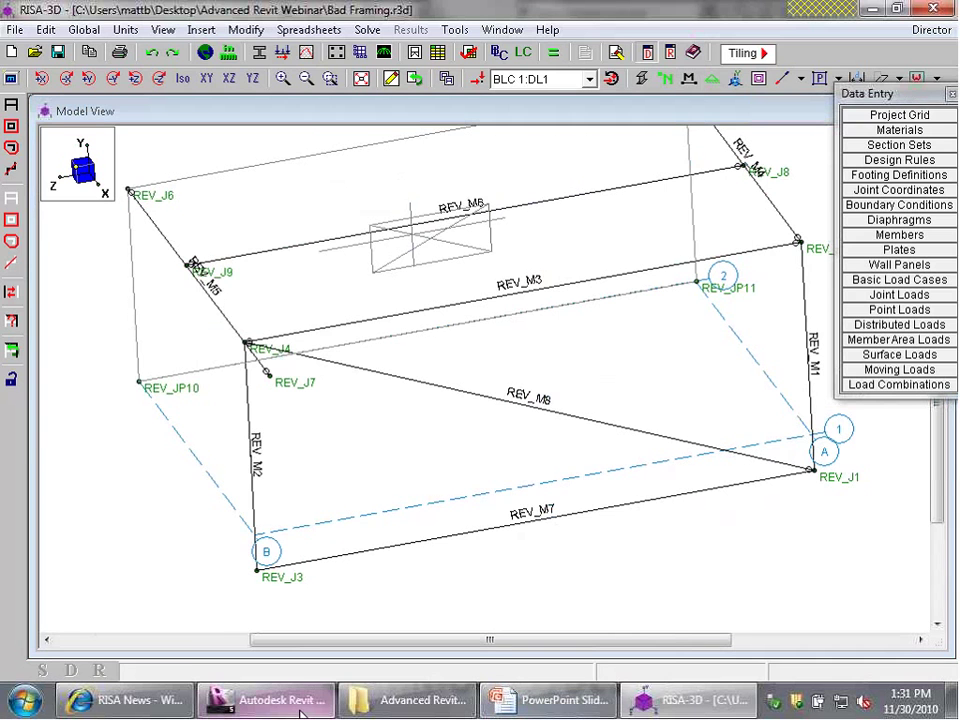
click(262, 700)
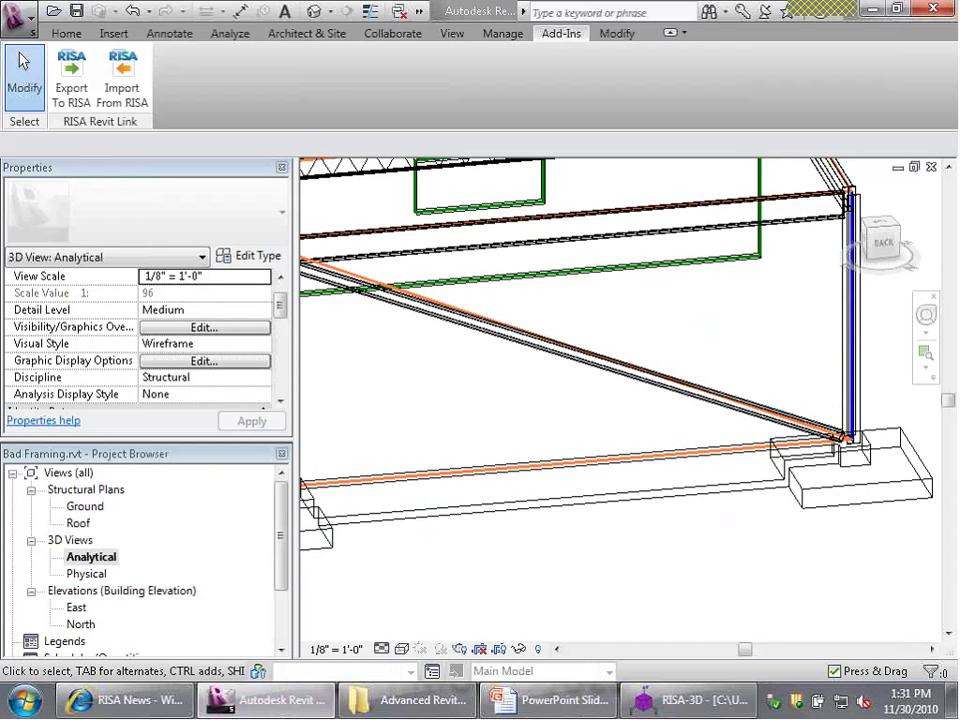
click(645, 703)
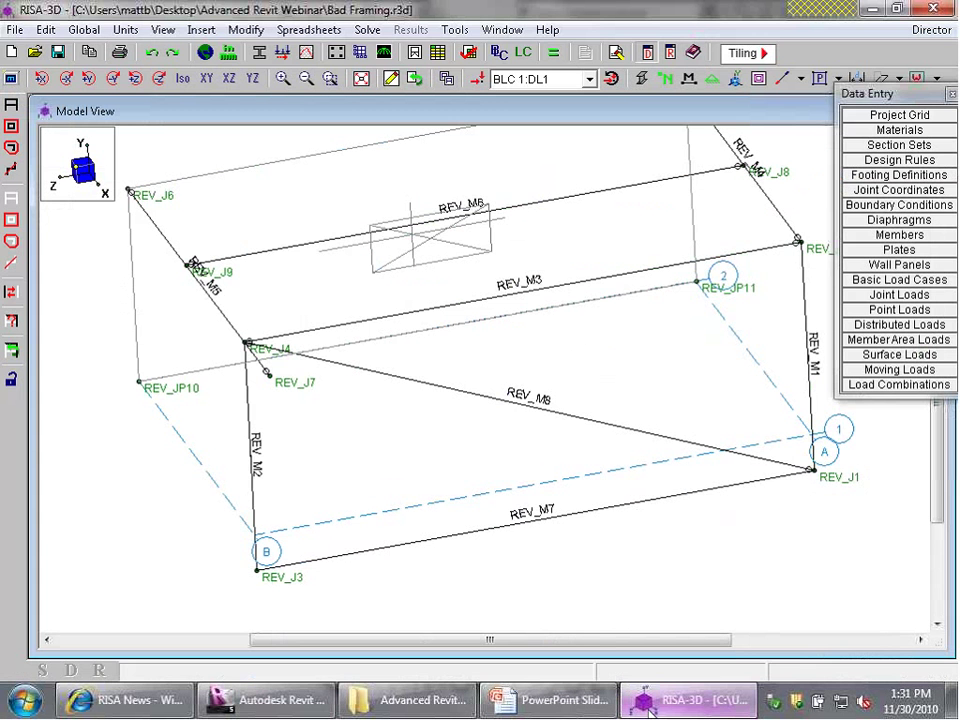
Check the section properties of brace REV_M8, and switch to Revit to compare them with the brace's family type.
double_click(508, 403)
click(212, 180)
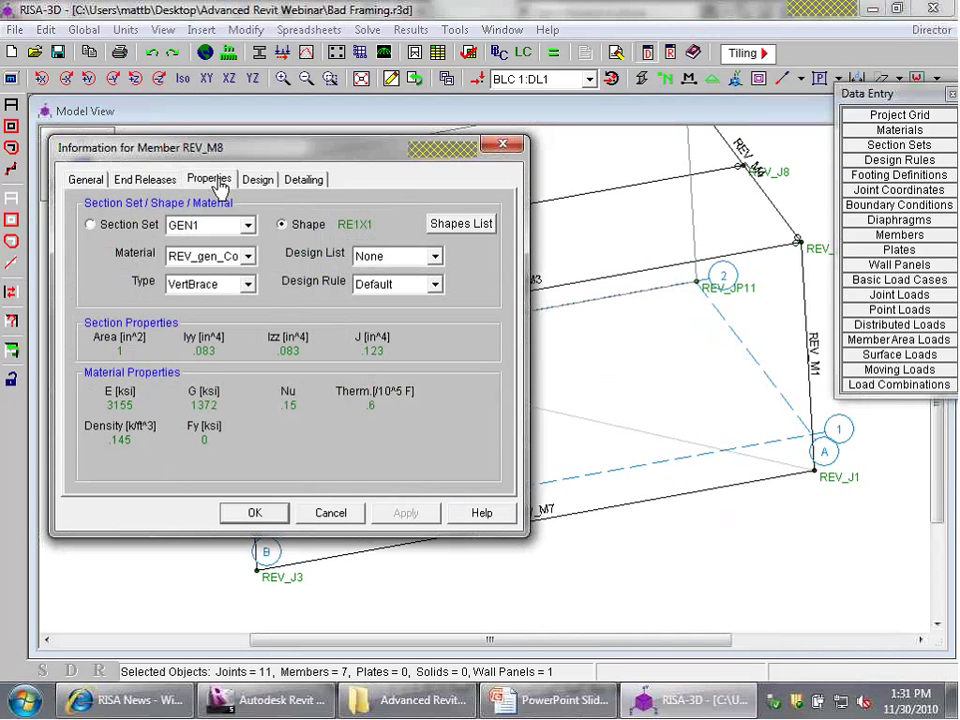
click(502, 146)
key(alt+Tab)
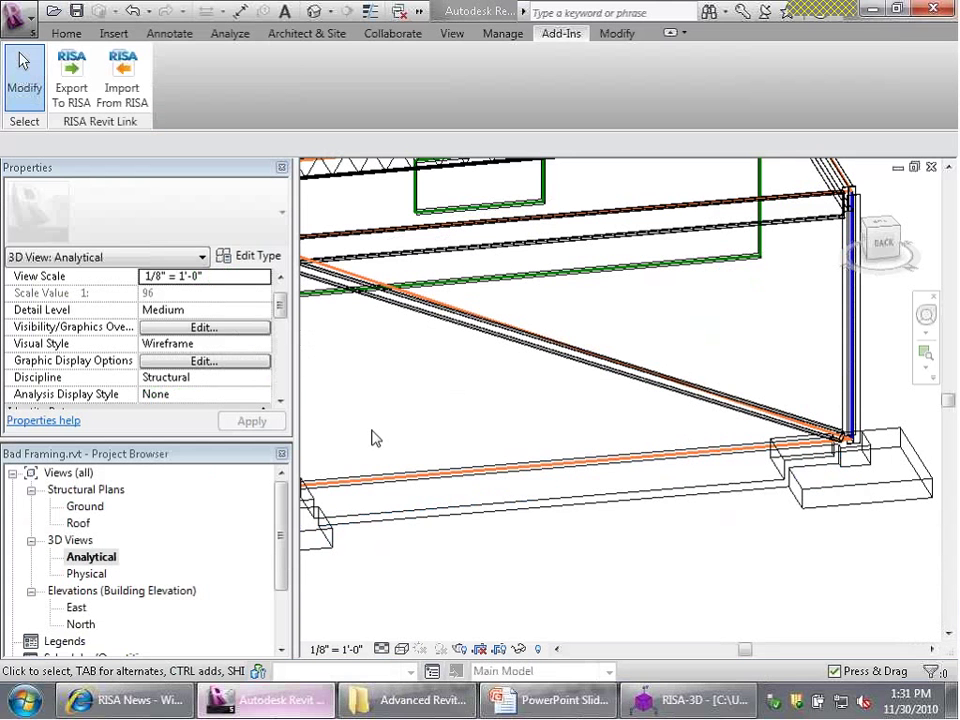
click(463, 330)
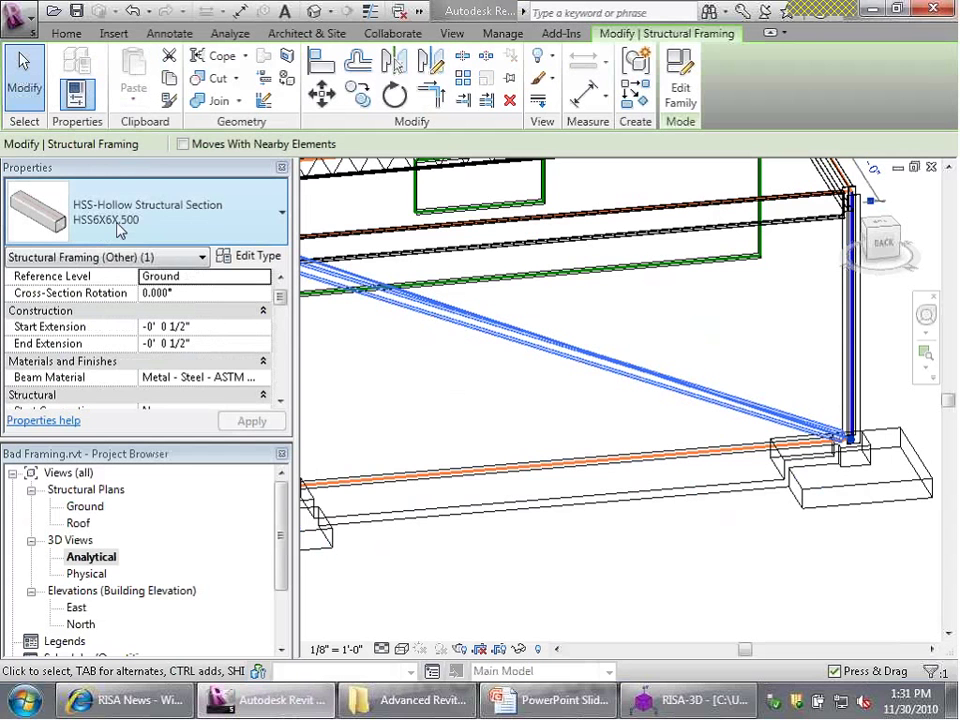
Switch to Windows Explorer and open RISA_Revit_Mapping_File.xml from C:\RISA\RISA Revit Link_2011 in Excel.
key(alt+Tab)
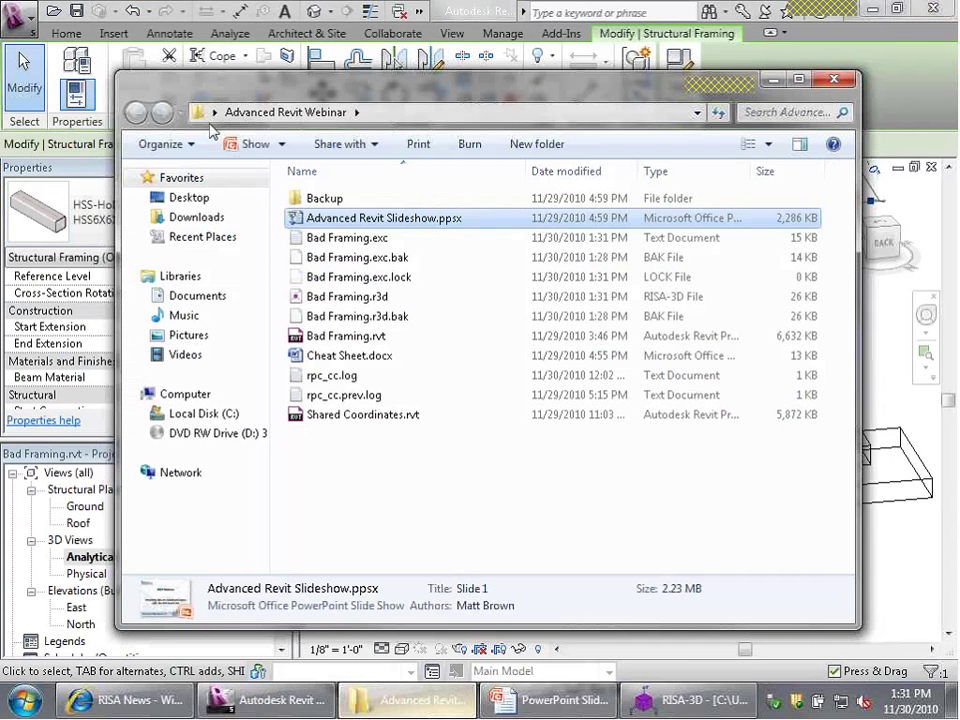
click(213, 112)
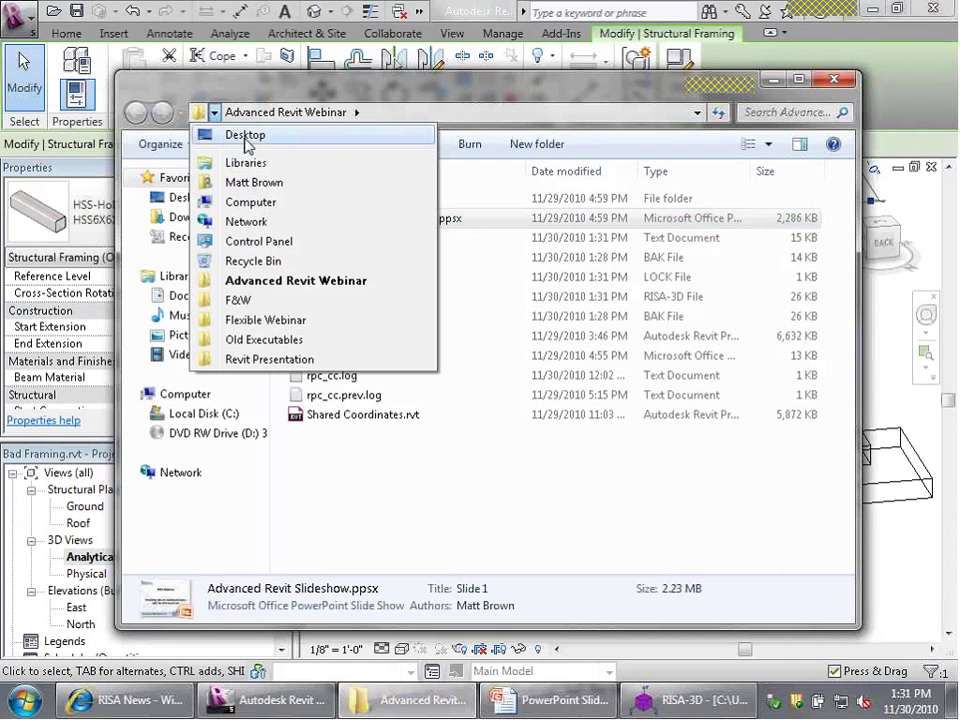
click(281, 203)
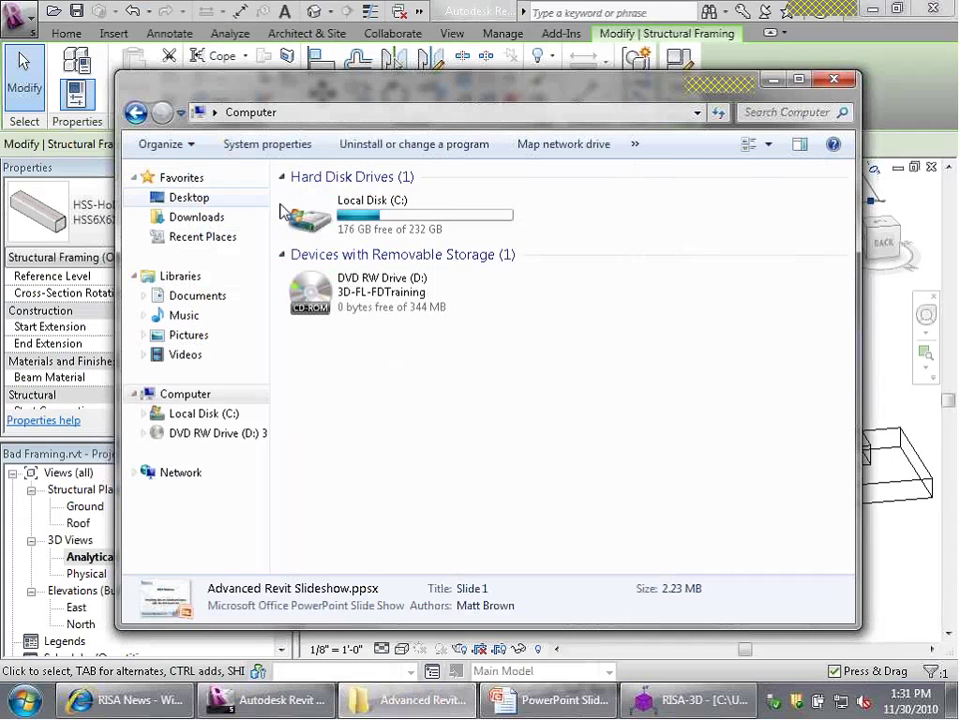
double_click(300, 214)
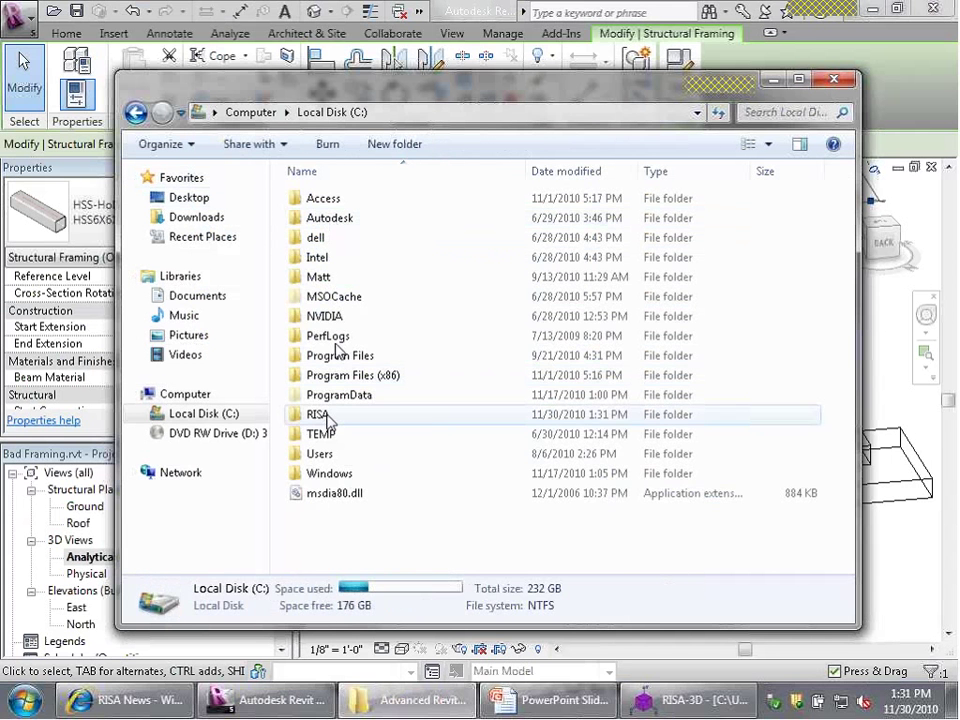
click(330, 420)
double_click(330, 420)
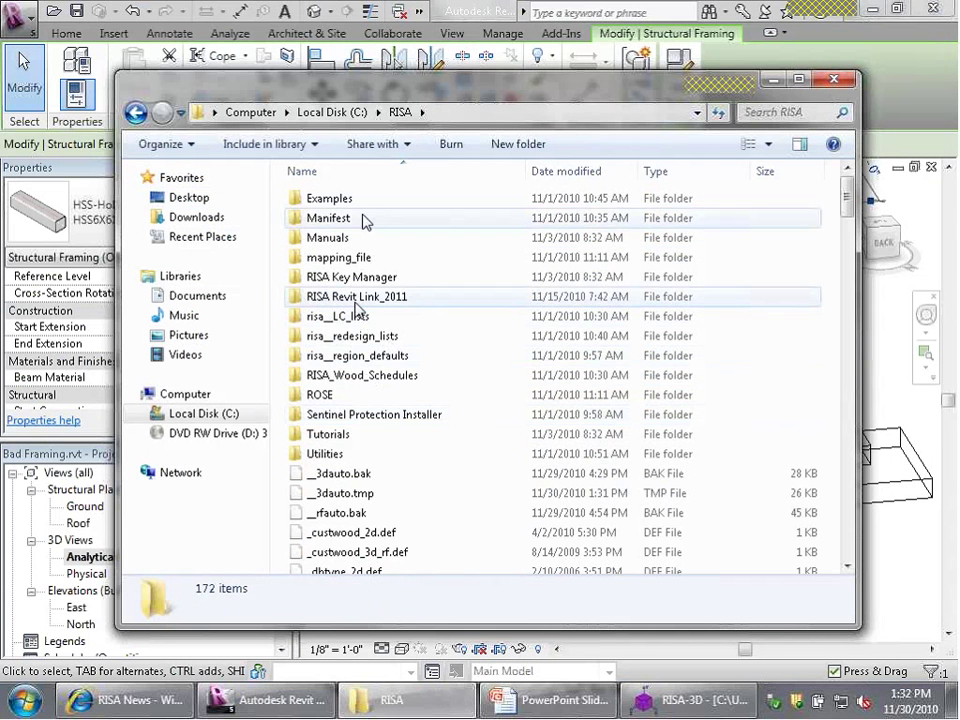
double_click(375, 297)
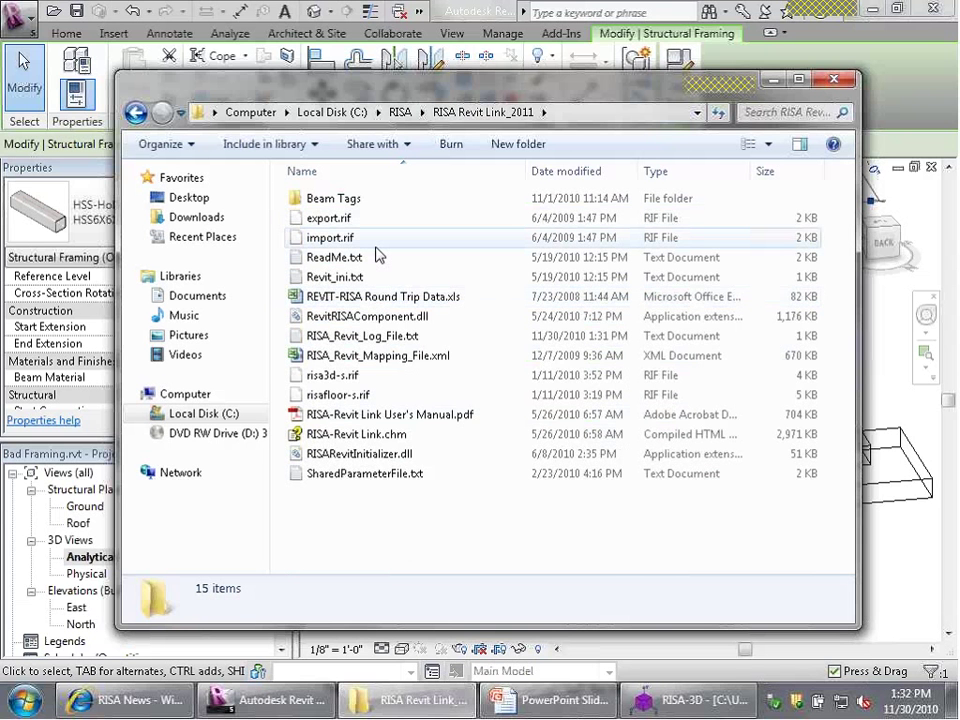
double_click(410, 357)
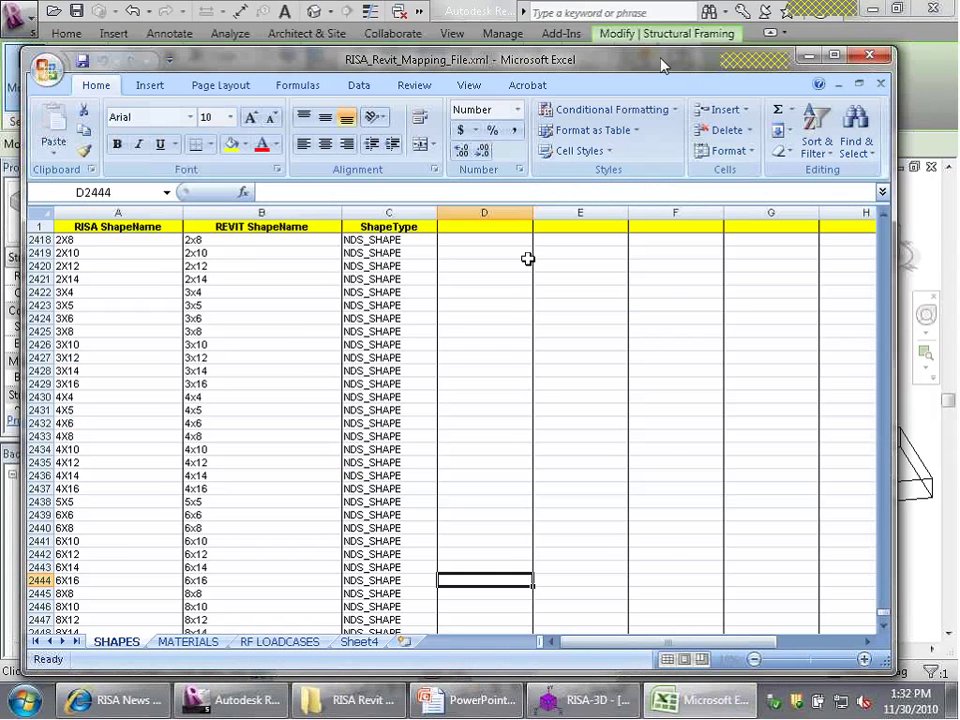
Maximize the mapping file and locate the RISA shape HSS6X6X8 in the SHAPES sheet.
double_click(686, 62)
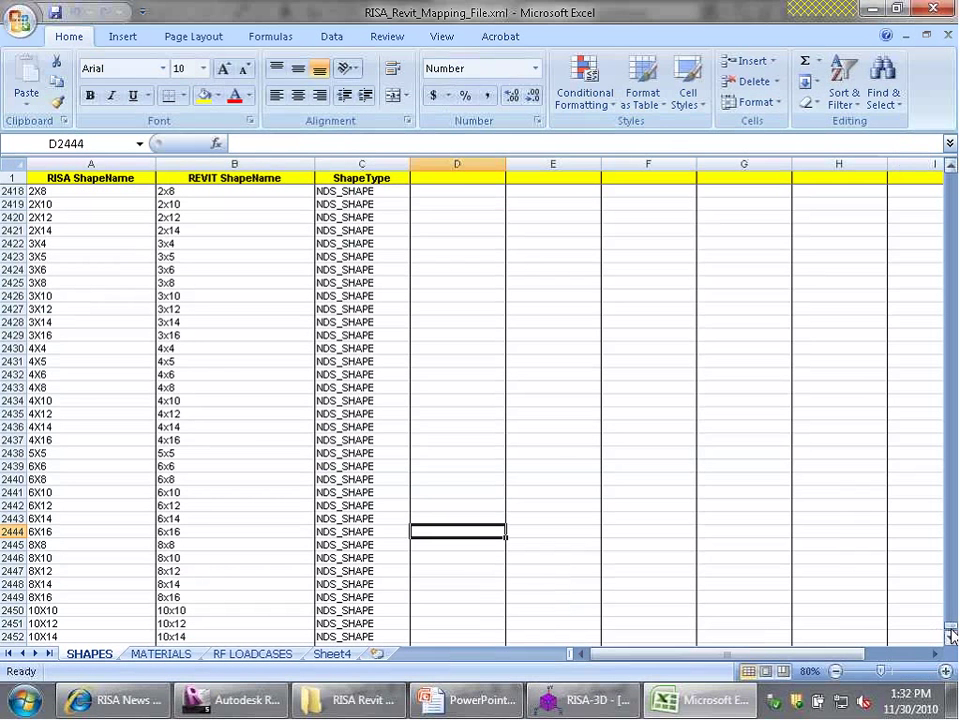
drag(950, 630, 795, 373)
scroll(103, 246, up, 3)
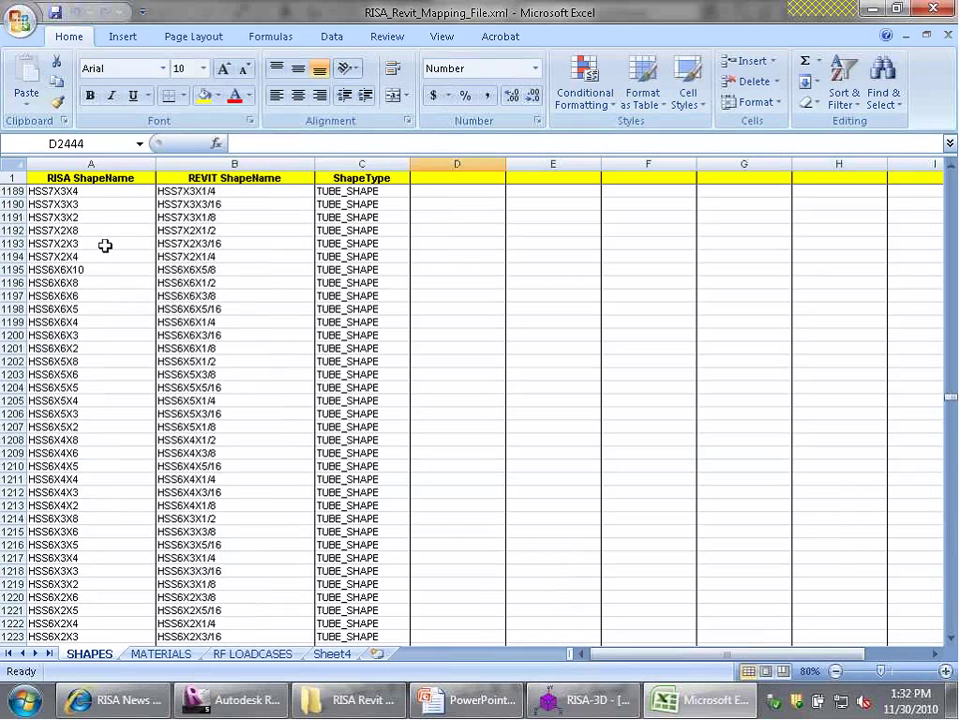
click(70, 283)
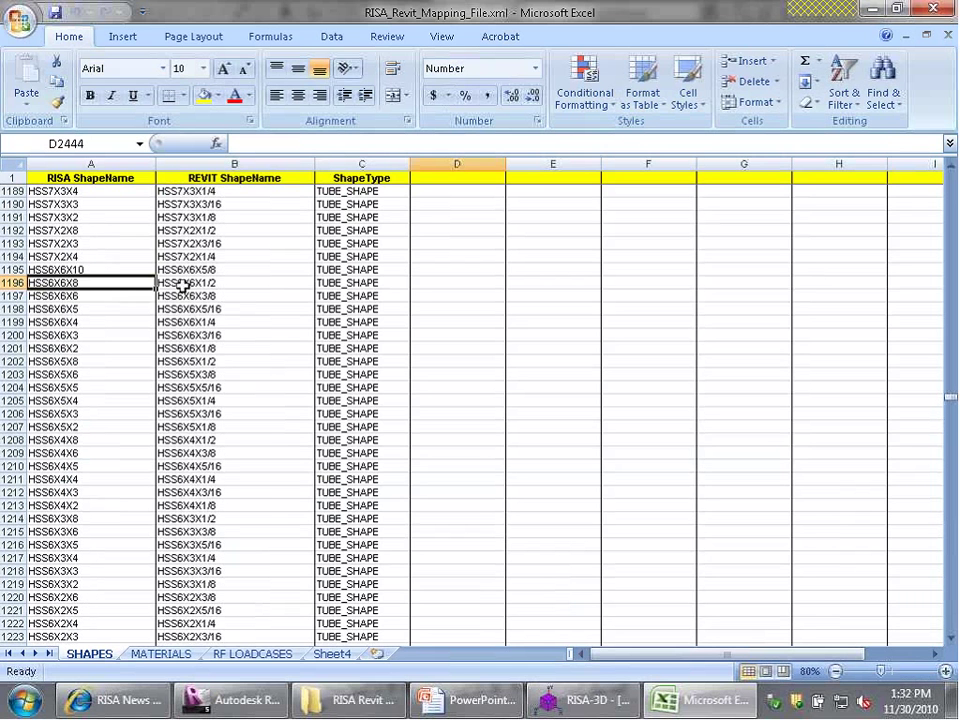
Check the Revit shape name mapped to HSS6X6X8, and switch between Revit, RISA-3D and Excel to compare it with the brace's type.
click(184, 284)
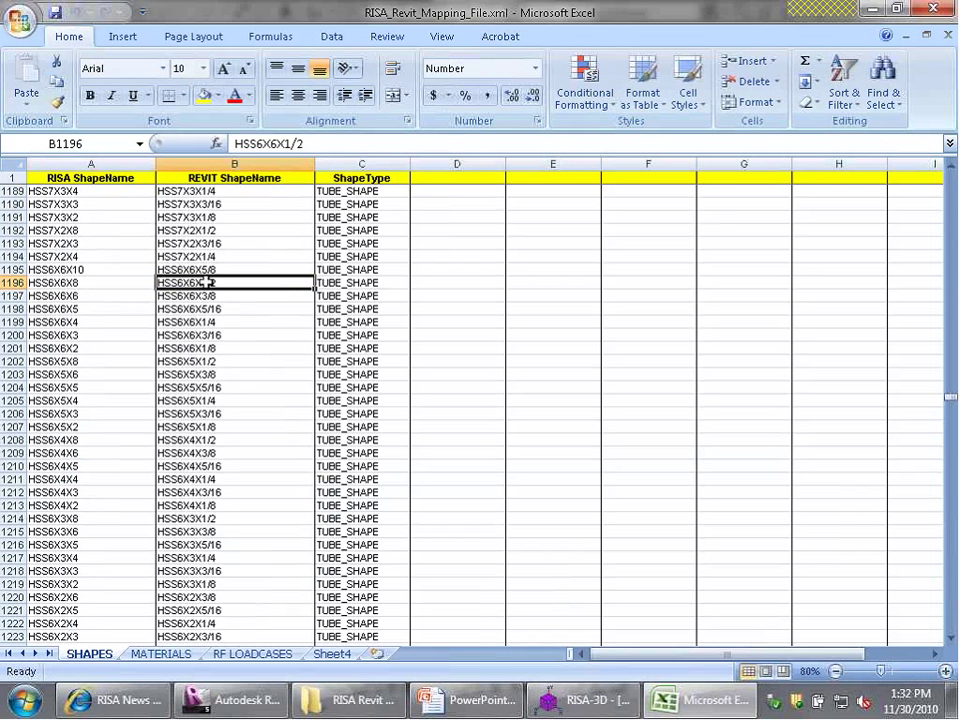
click(230, 703)
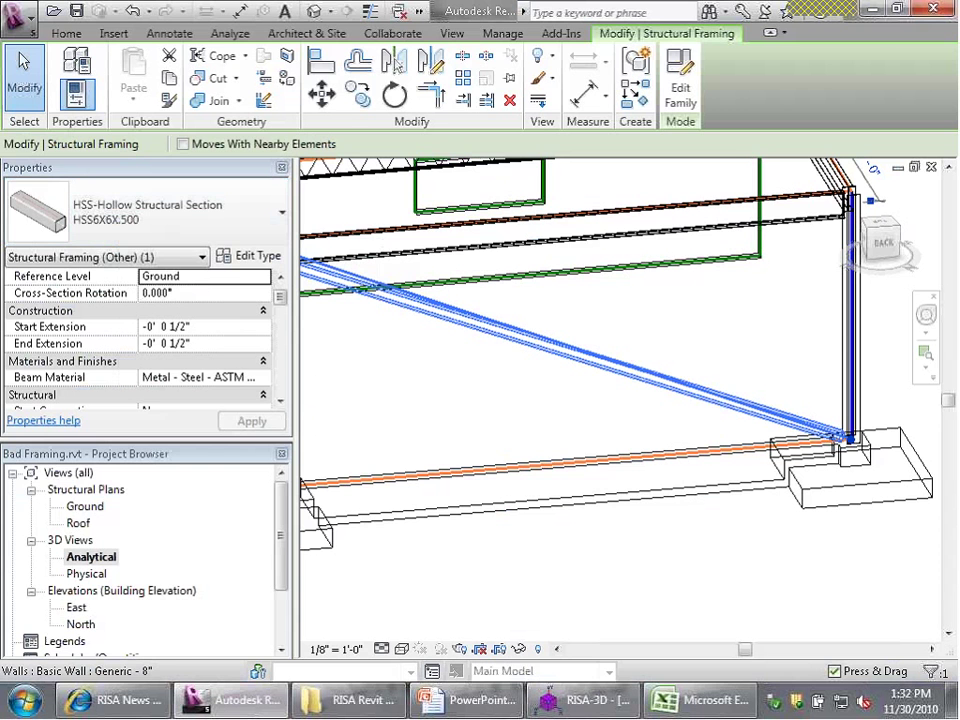
click(558, 706)
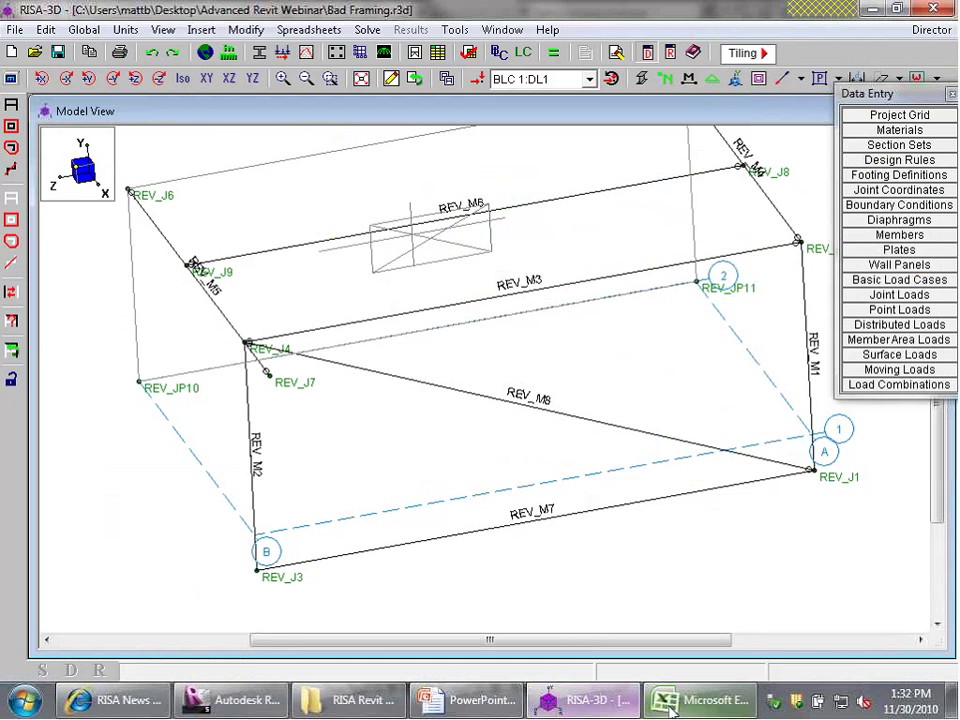
click(700, 700)
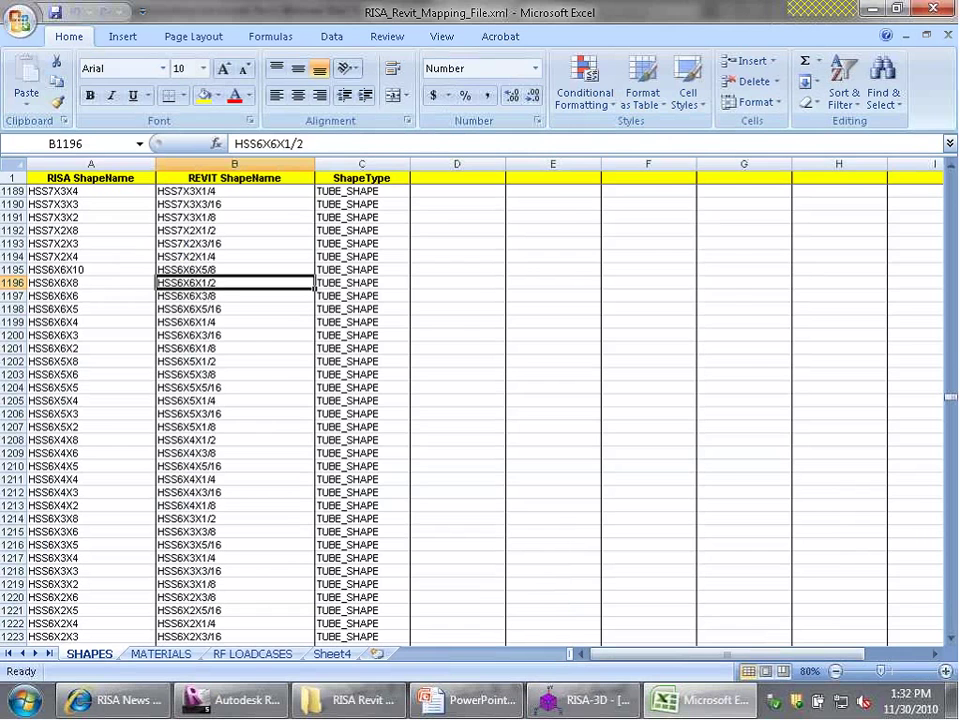
key(alt+Tab)
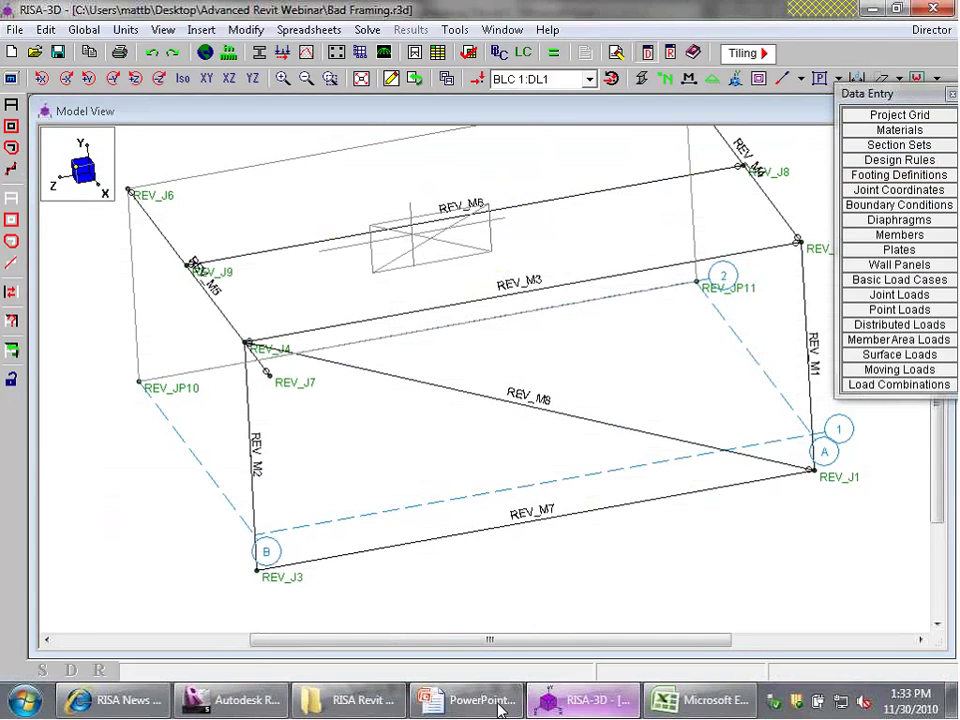
click(240, 701)
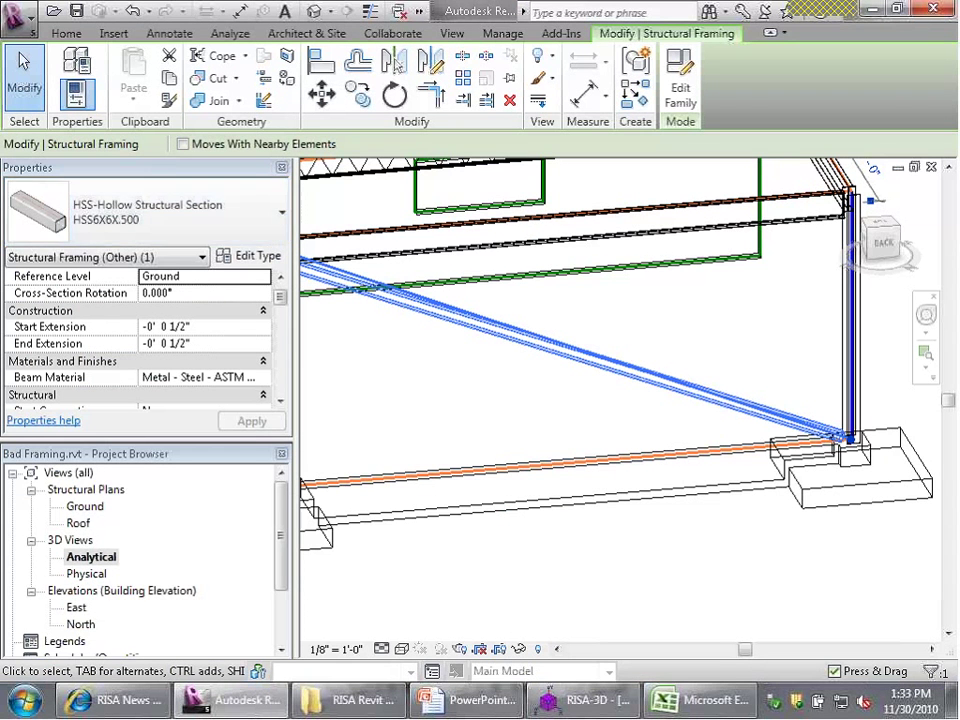
Switch back to the mapping file in Excel and select the REVIT ShapeName cell in the HSS6X6X8 row.
click(712, 699)
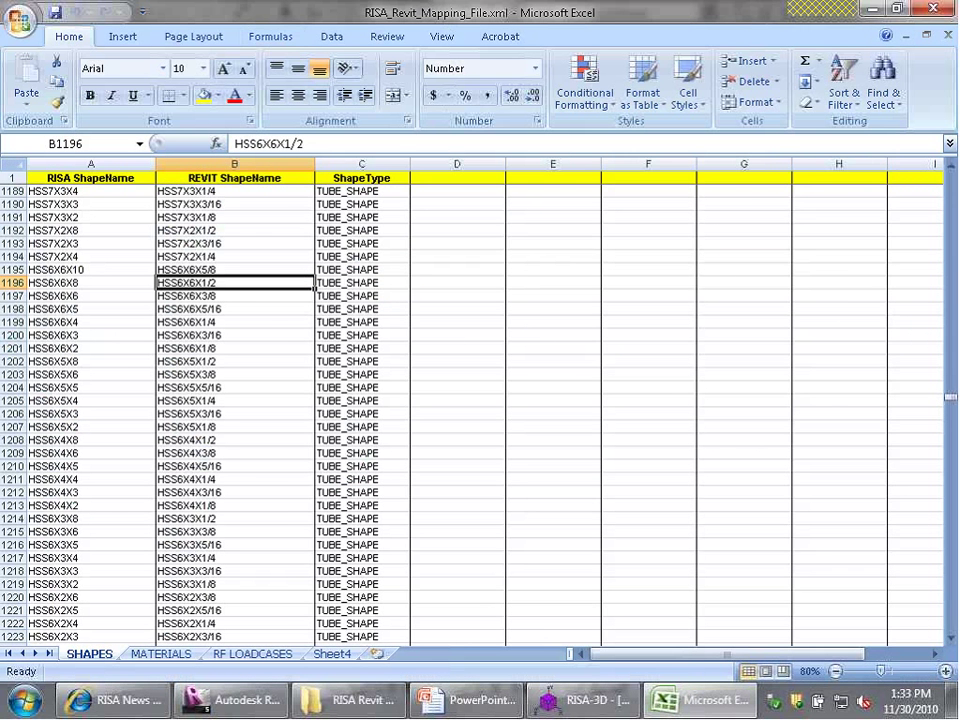
click(215, 296)
click(225, 284)
click(434, 284)
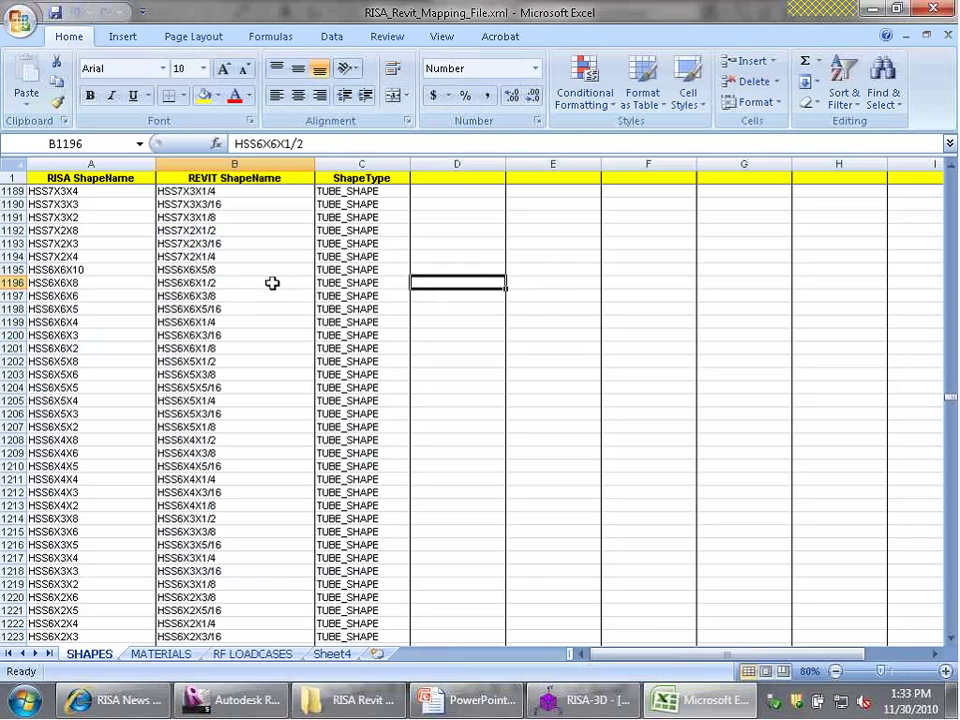
click(272, 283)
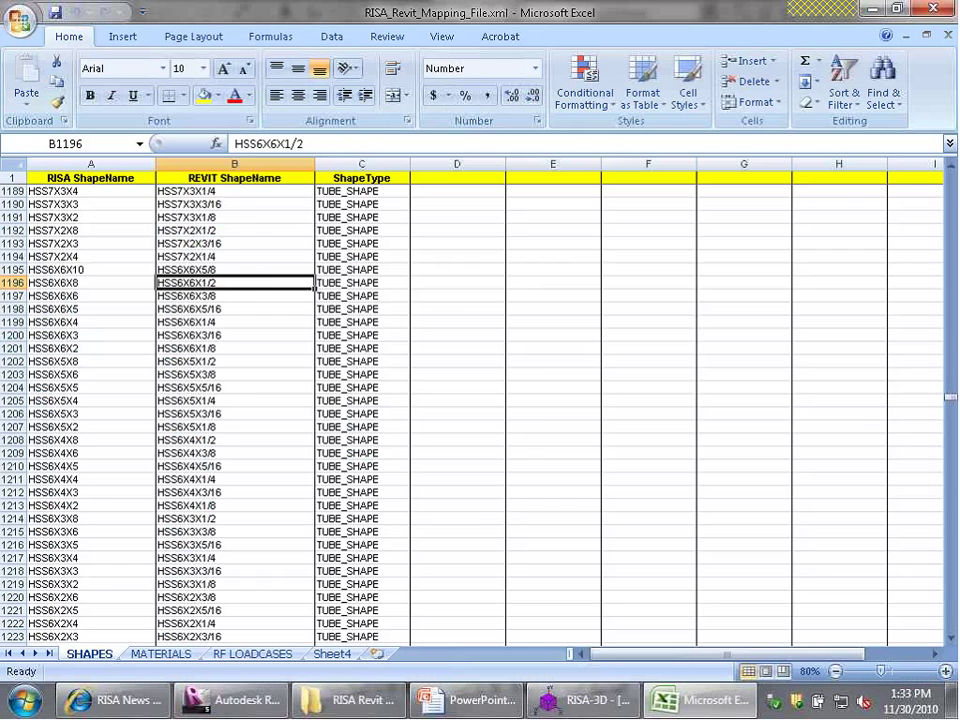
Switch to Revit and open the selected brace's type name for editing in its type properties.
click(228, 705)
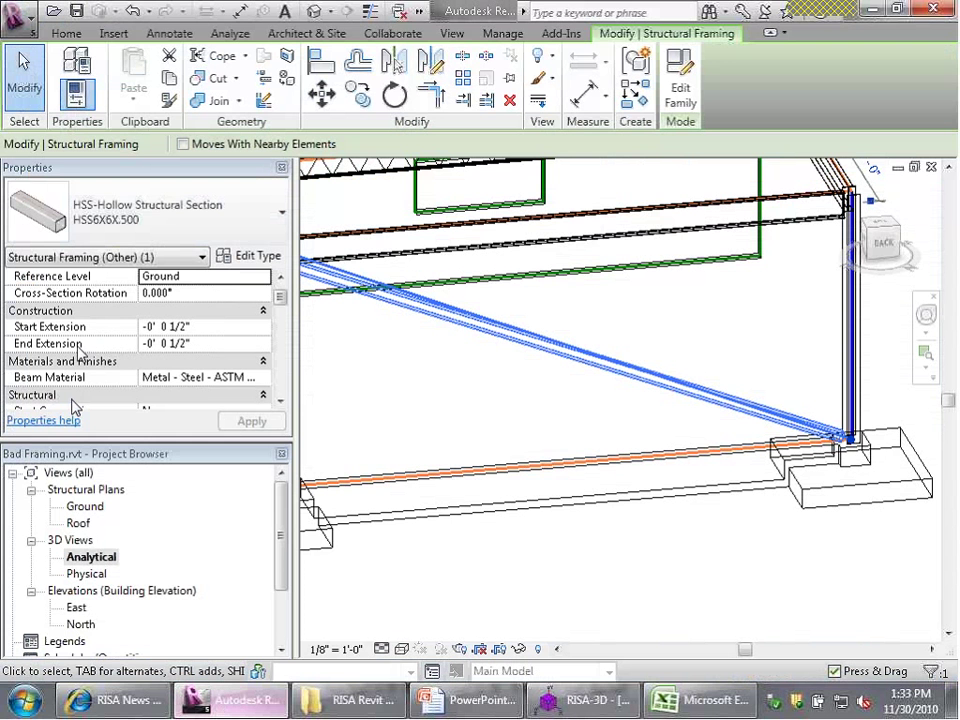
click(247, 259)
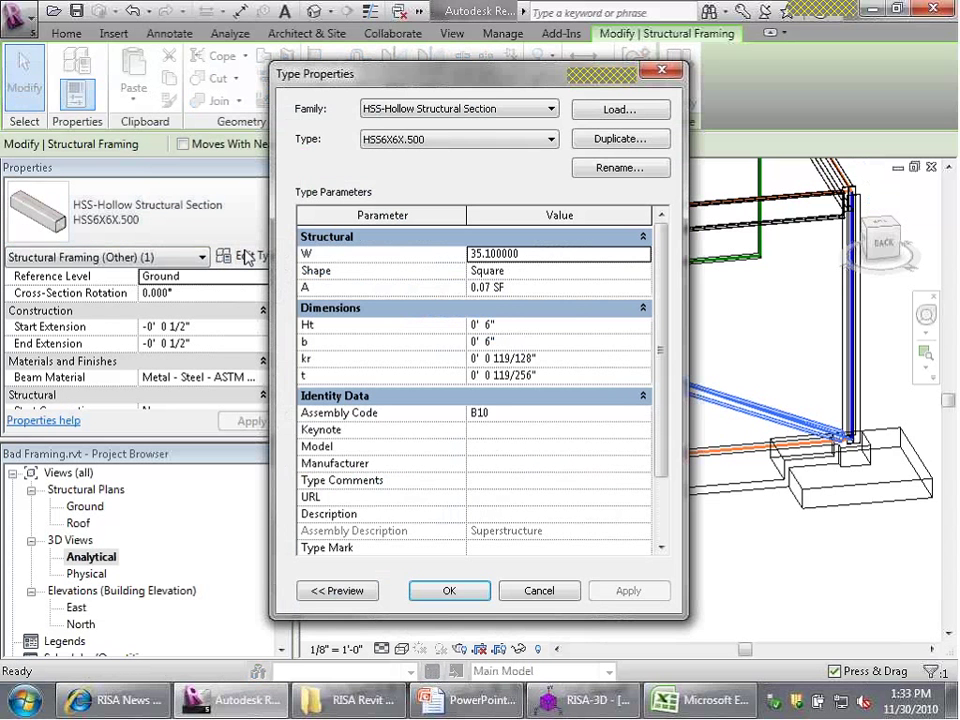
click(620, 167)
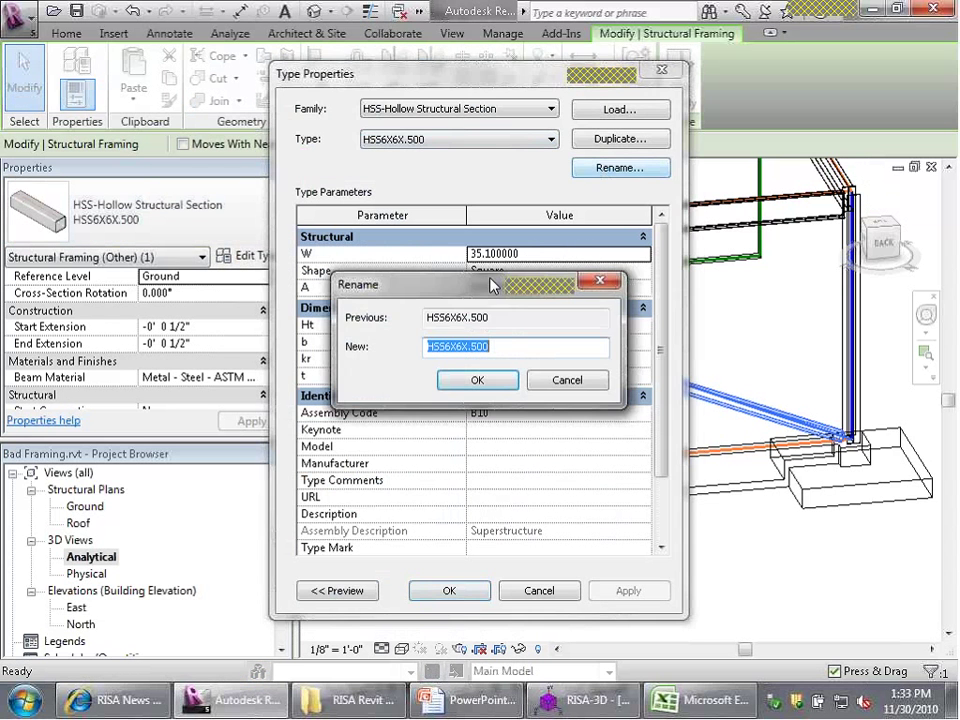
click(567, 350)
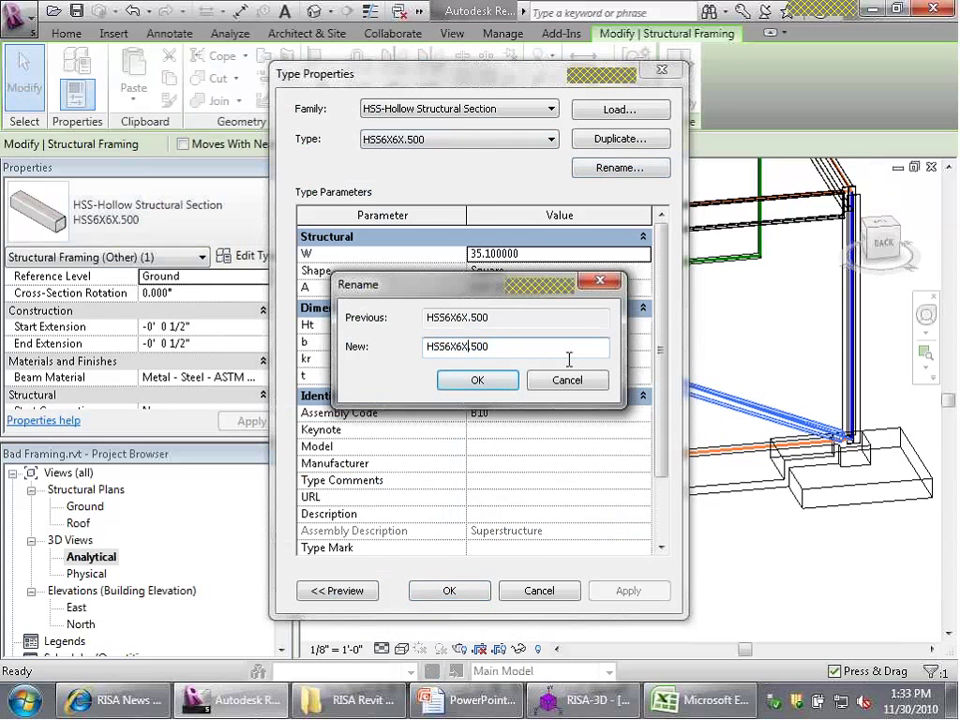
Rename the diagonal brace's HSS section type to HSS6X6X1/2, accept the type properties and clear the selection.
key(shift+Left)
key(shift+Left)
key(shift+Left)
key(shift+Left)
text(1/)
key(Escape)
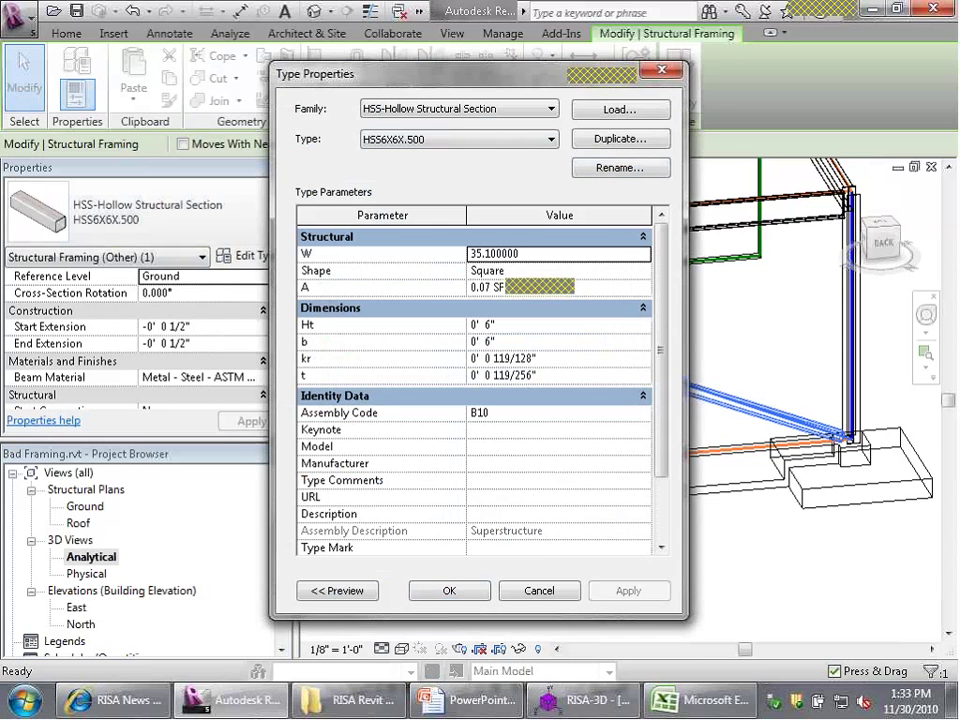
click(445, 591)
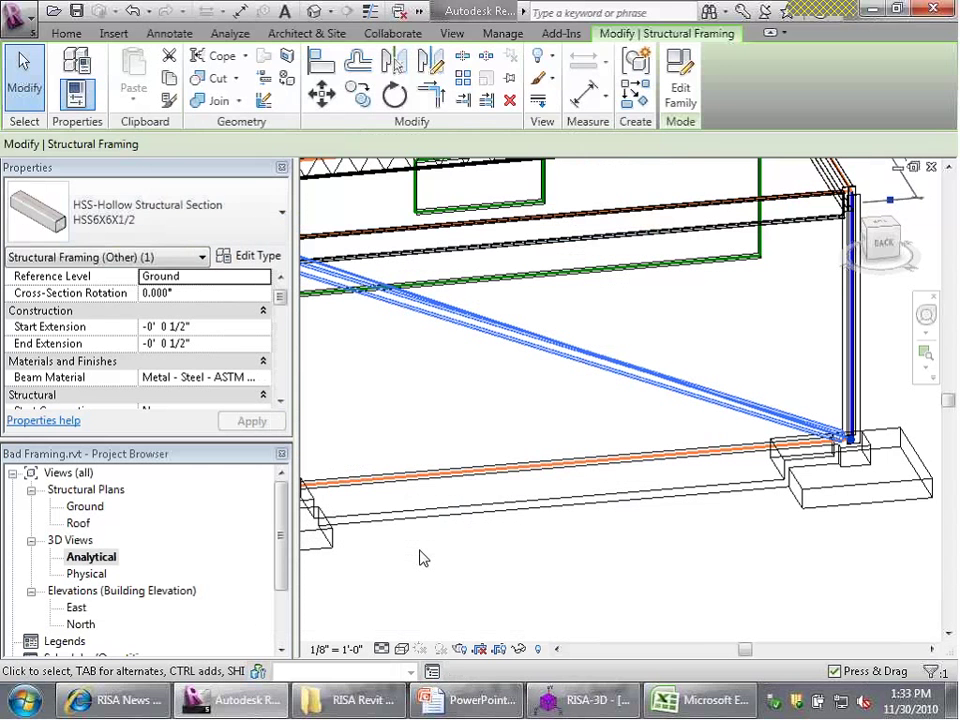
click(422, 558)
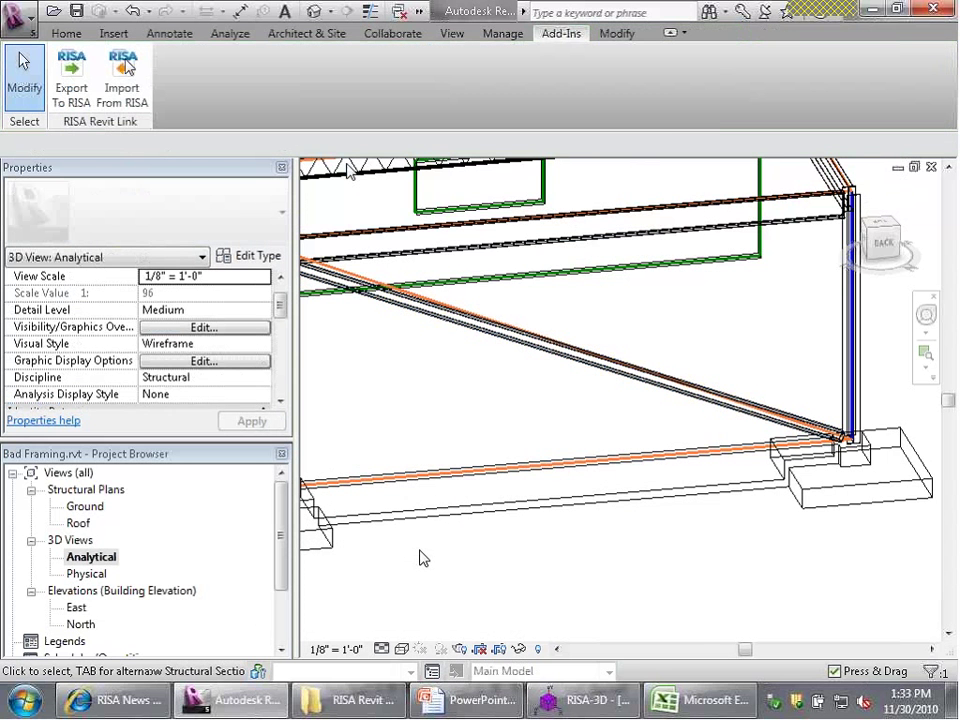
Export the model to RISA-3D with the Launch Program option and close the warning log.
click(71, 65)
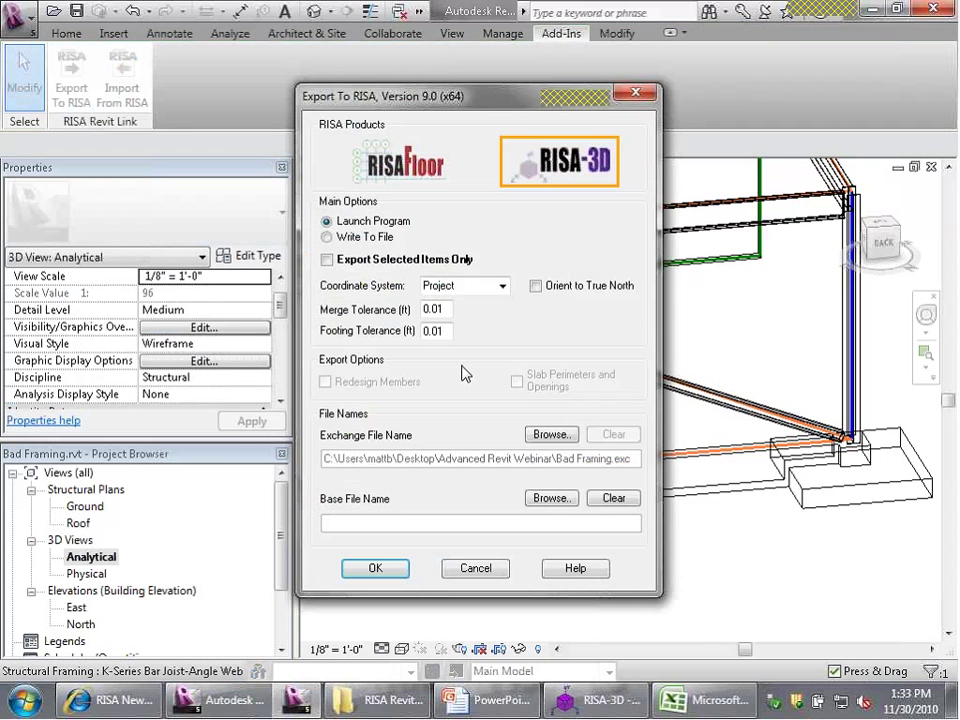
click(376, 567)
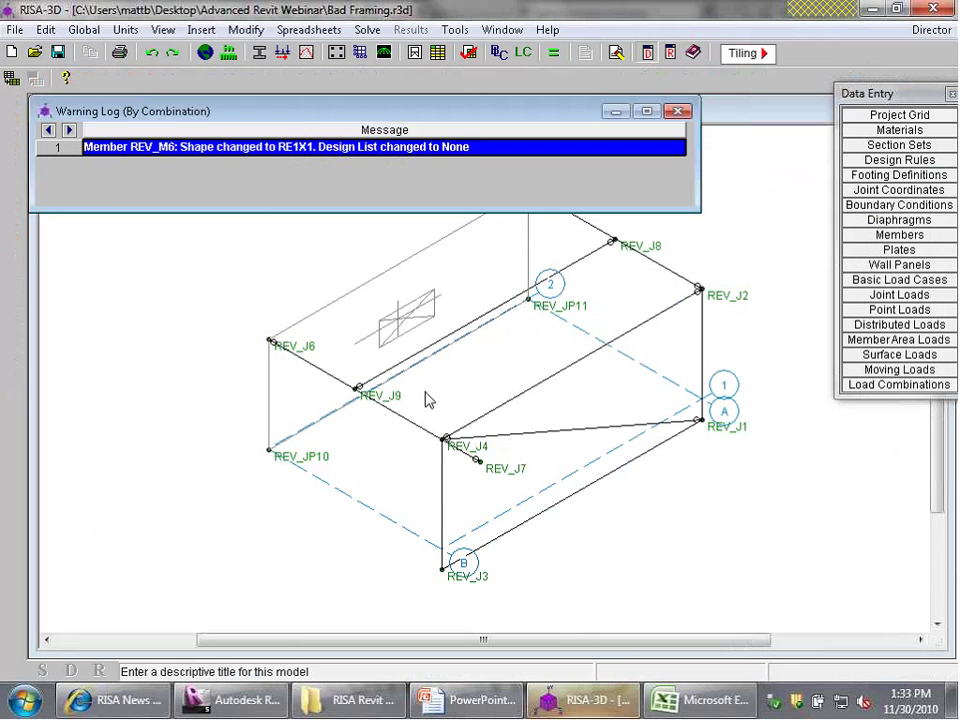
click(679, 111)
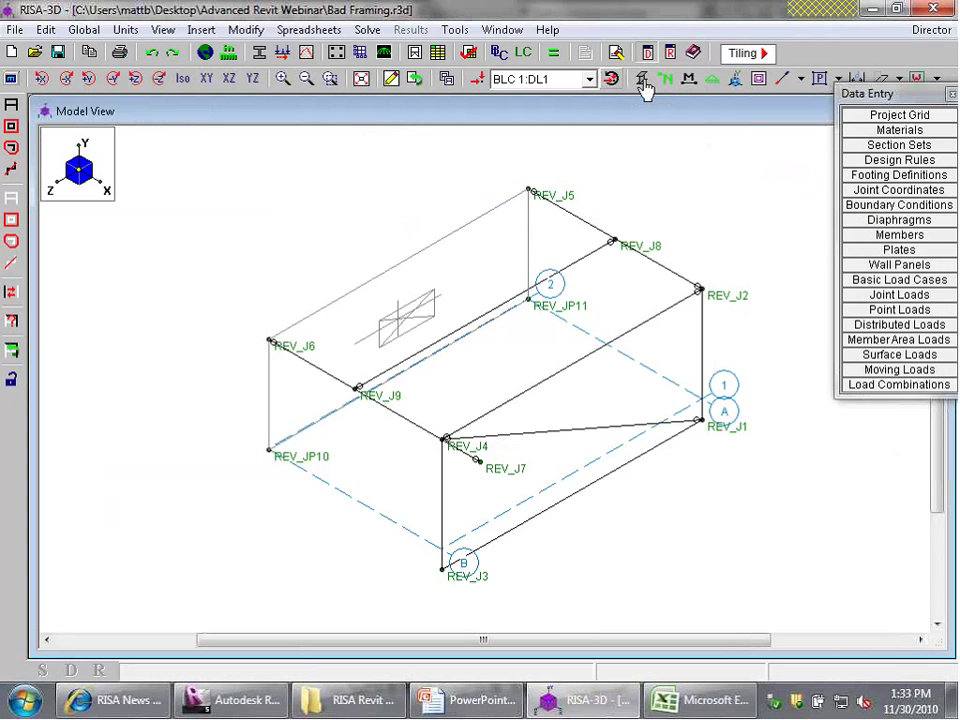
Render the members to examine the diagonal brace's section, and return the model to wireframe display.
click(643, 82)
scroll(612, 362, up, 3)
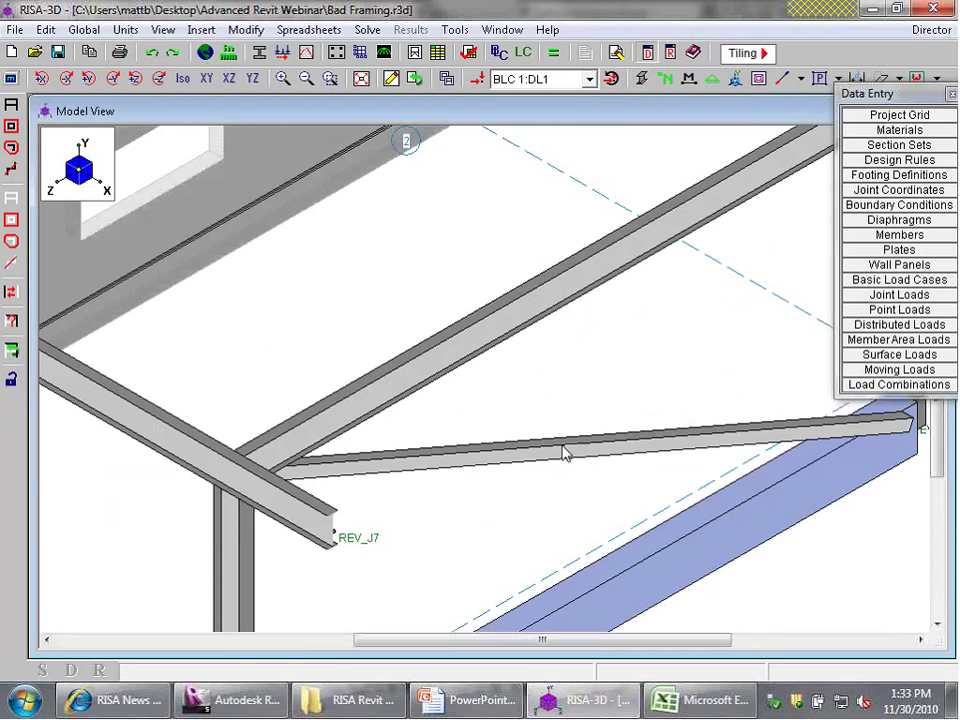
double_click(564, 450)
key(Escape)
scroll(564, 367, down, 3)
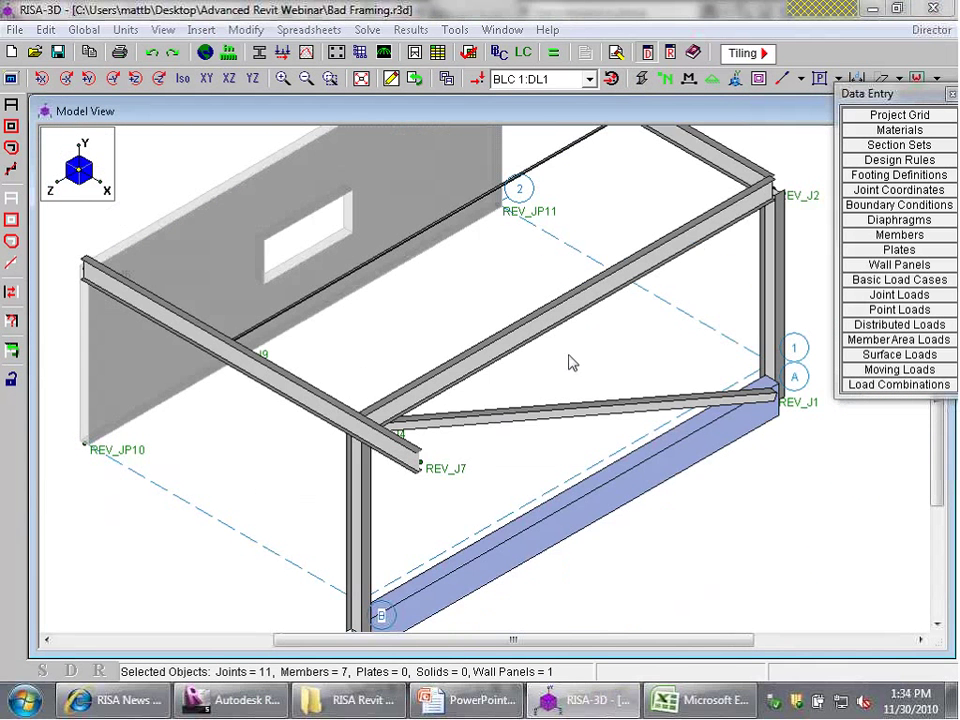
click(642, 82)
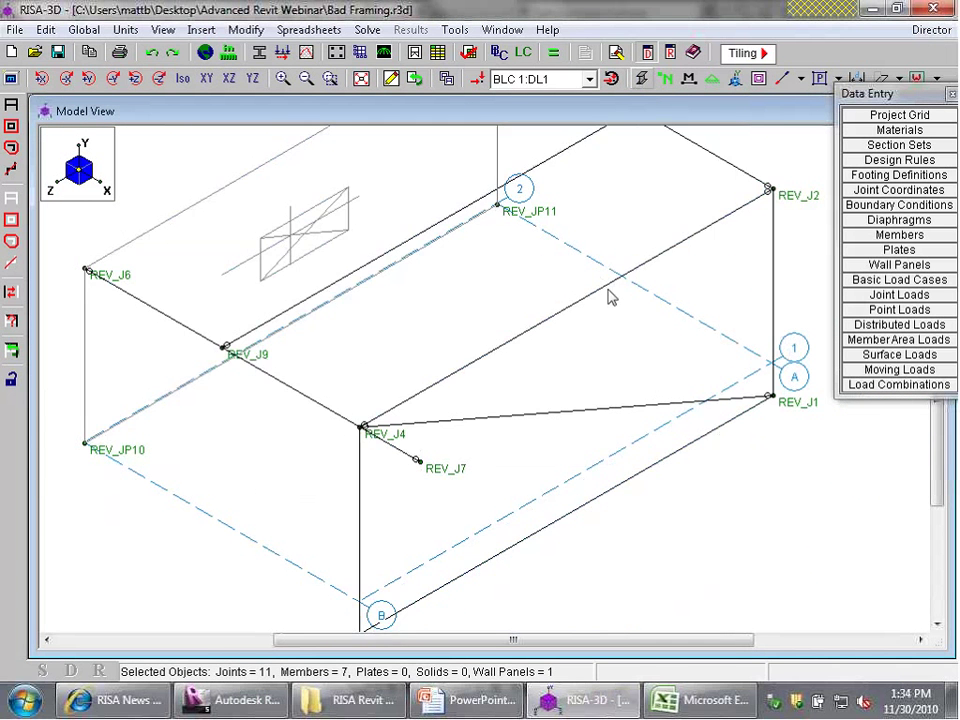
scroll(504, 390, down, 2)
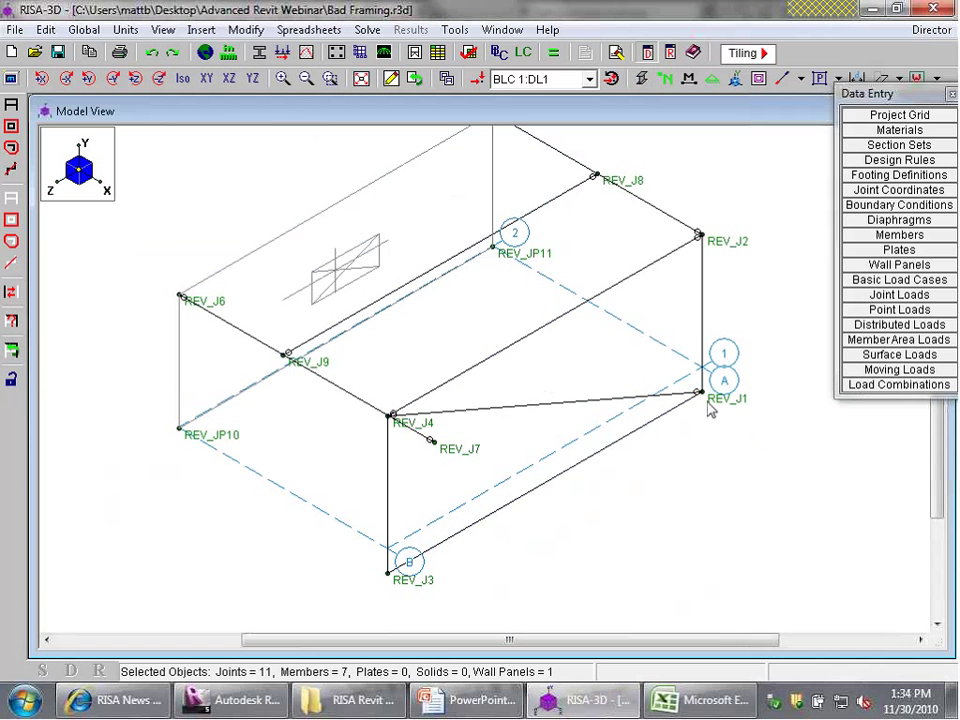
Switch back to Revit and set the work plane to Grid : 1, working in the North elevation.
click(232, 700)
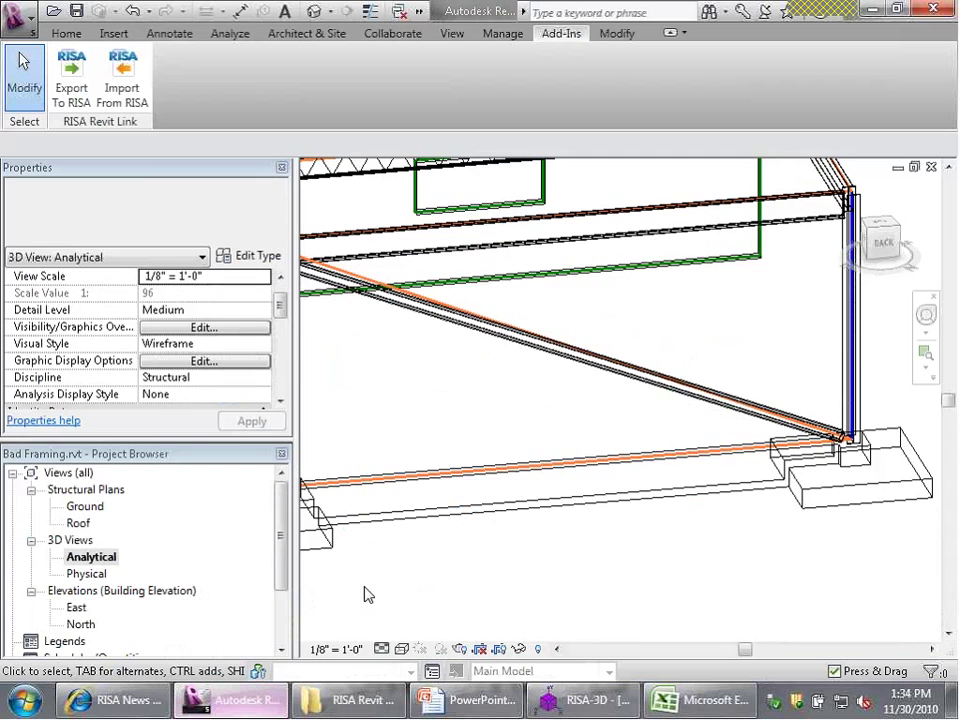
scroll(407, 381, down, 3)
scroll(323, 377, up, 3)
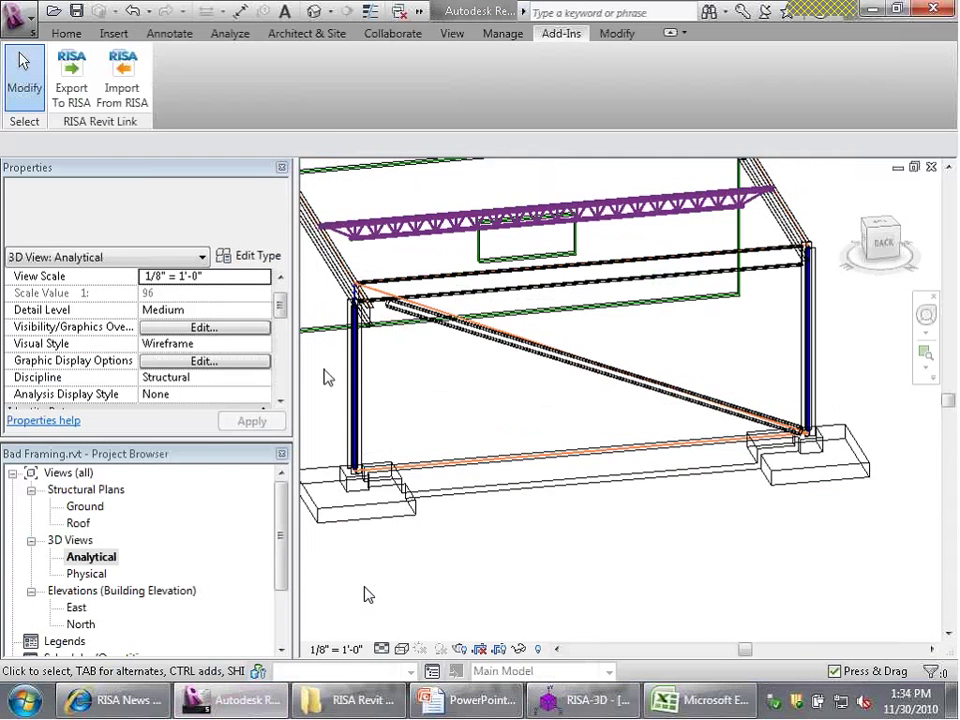
click(68, 33)
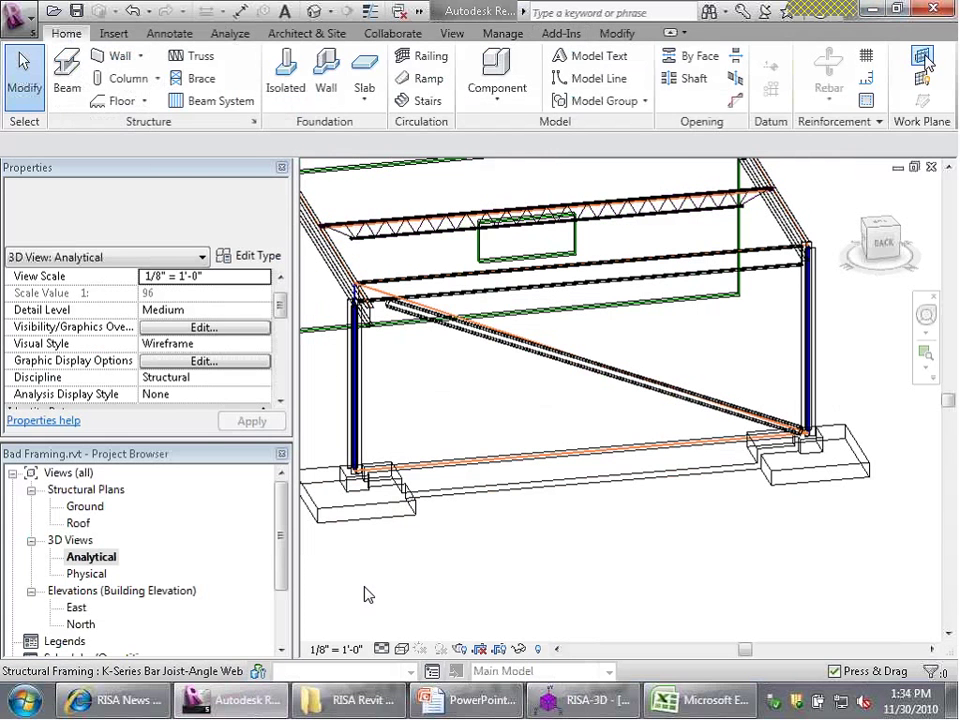
click(923, 58)
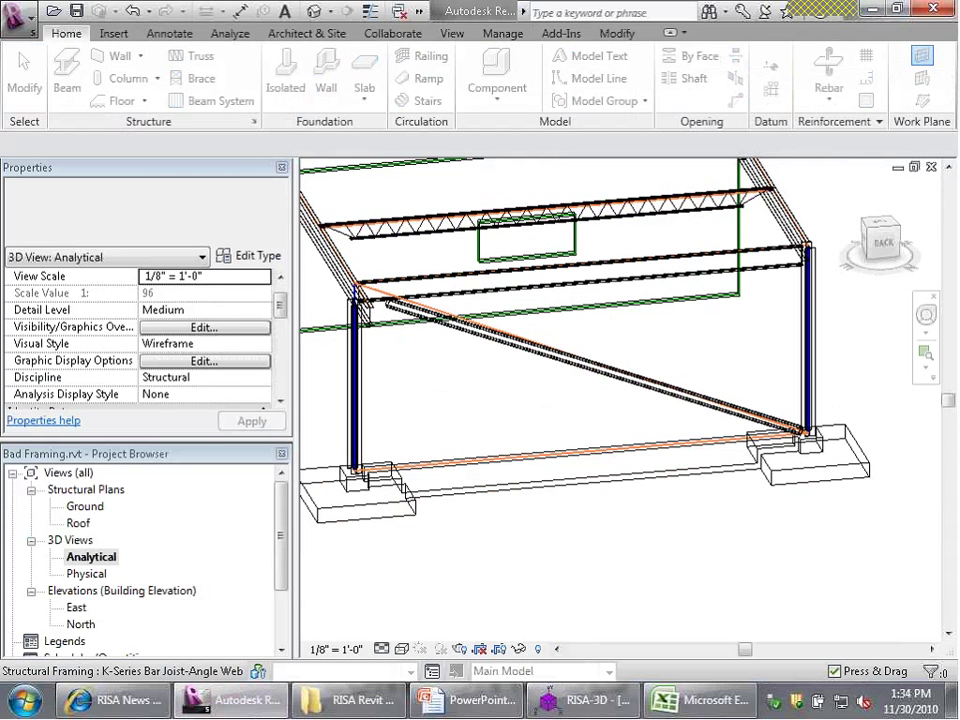
click(467, 350)
click(467, 364)
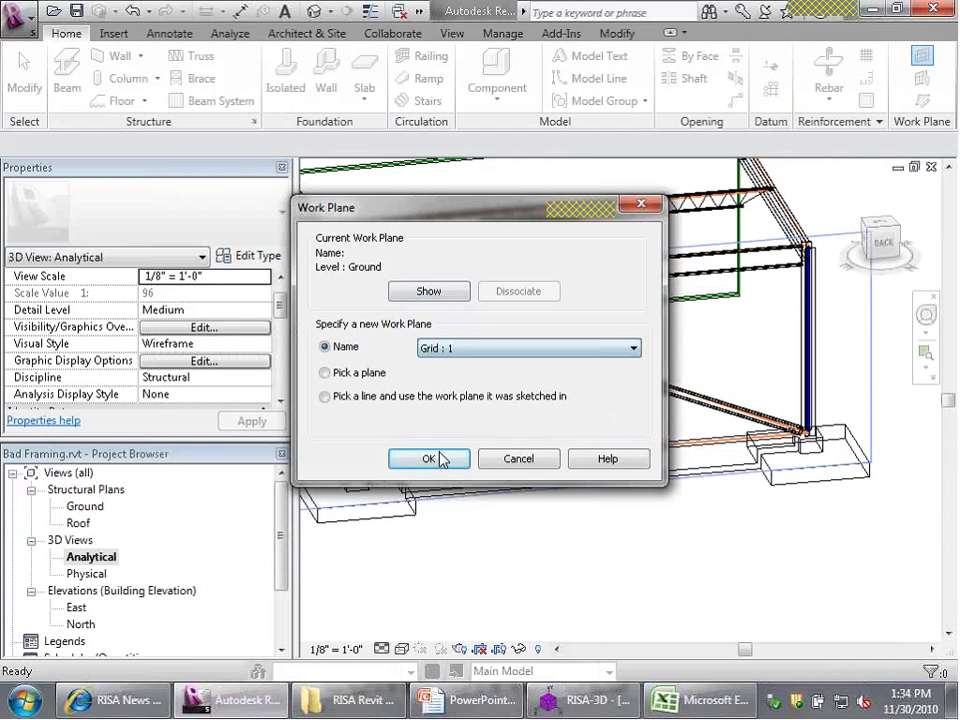
click(440, 458)
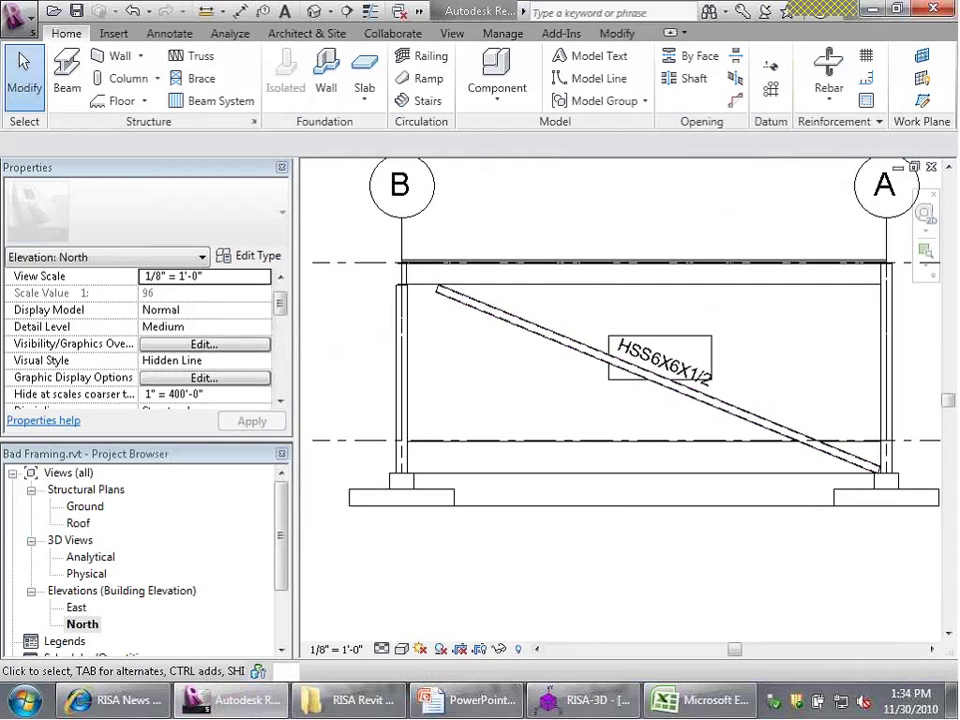
Place two HSS6X6X1/2 brace segments from the column base at grid B through the existing brace's midpoint to the roof beam's end at grid A.
click(193, 78)
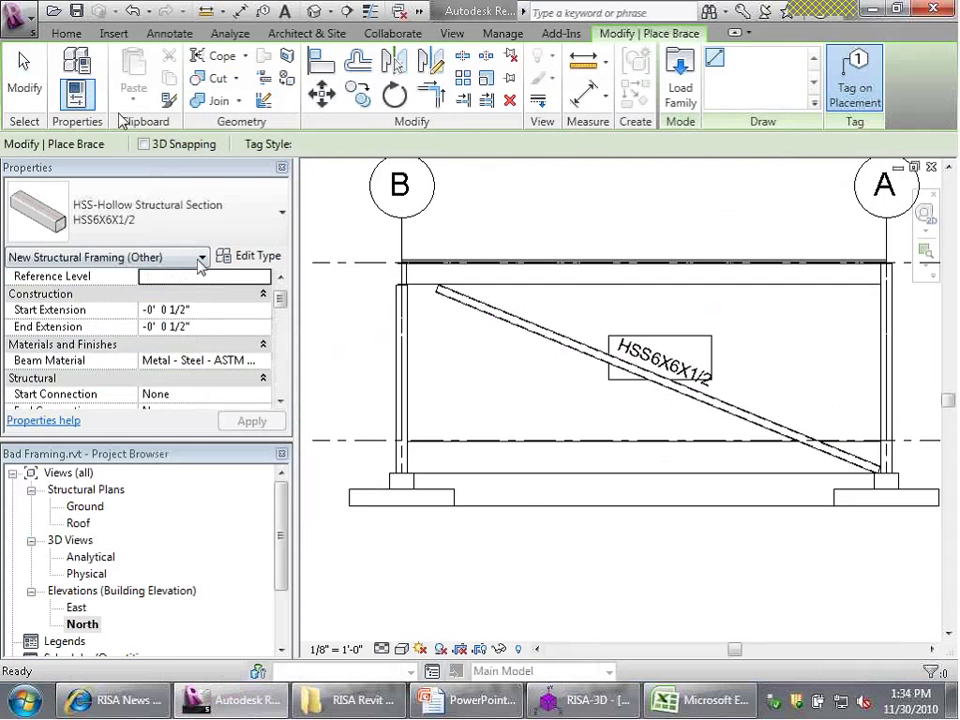
click(390, 440)
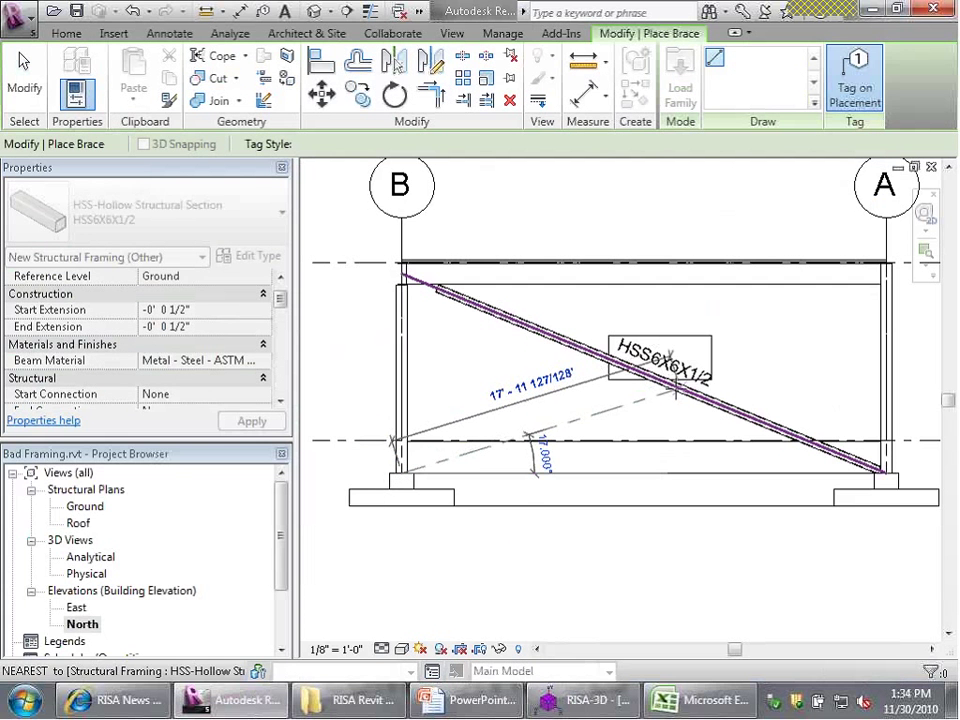
click(643, 373)
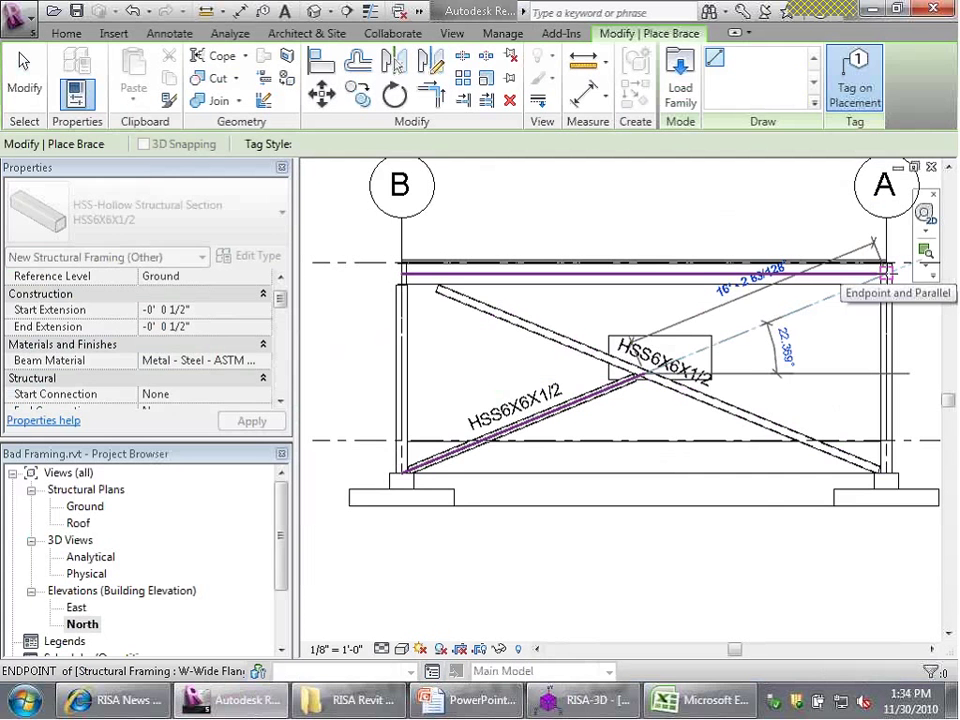
click(886, 270)
scroll(930, 332, up, 2)
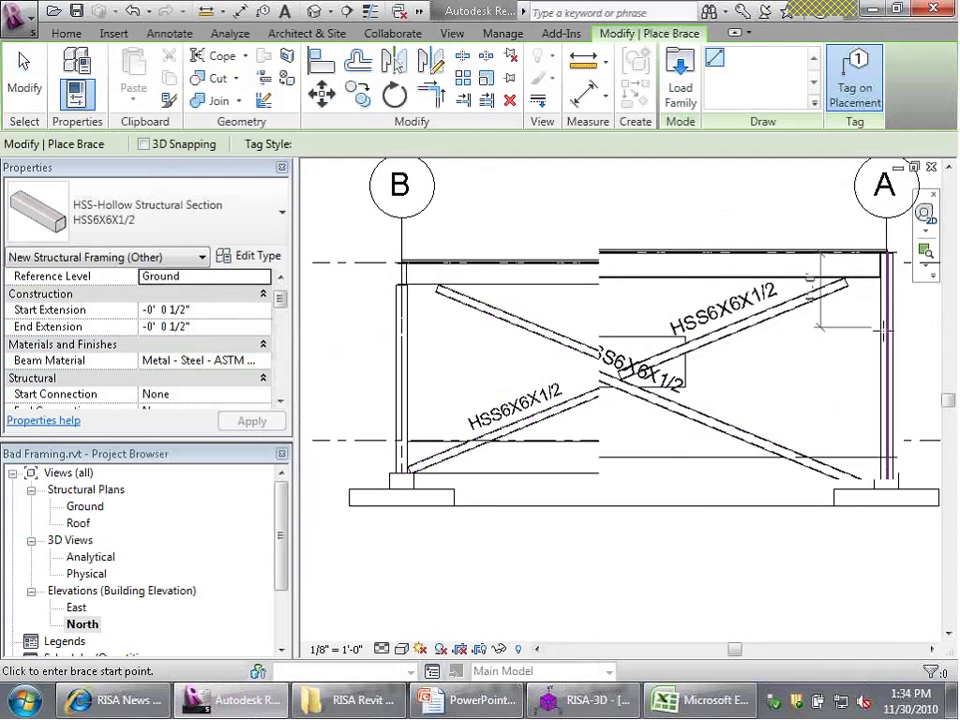
key(Escape)
key(Escape)
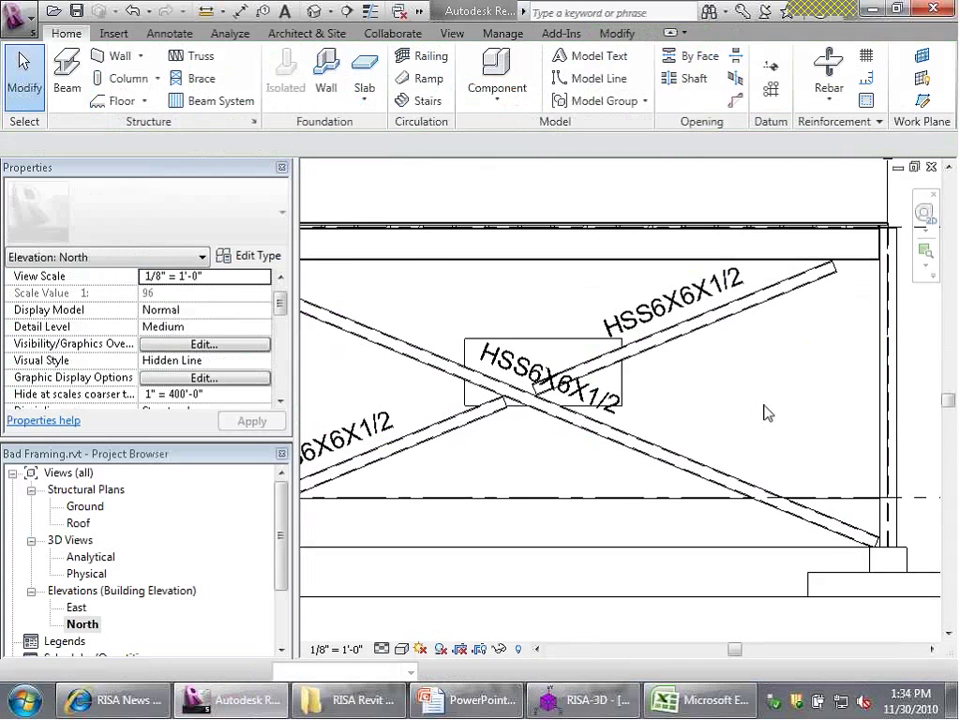
Select each brace segment and the continuous diagonal in the elevation to examine how they meet at the crossing.
click(701, 337)
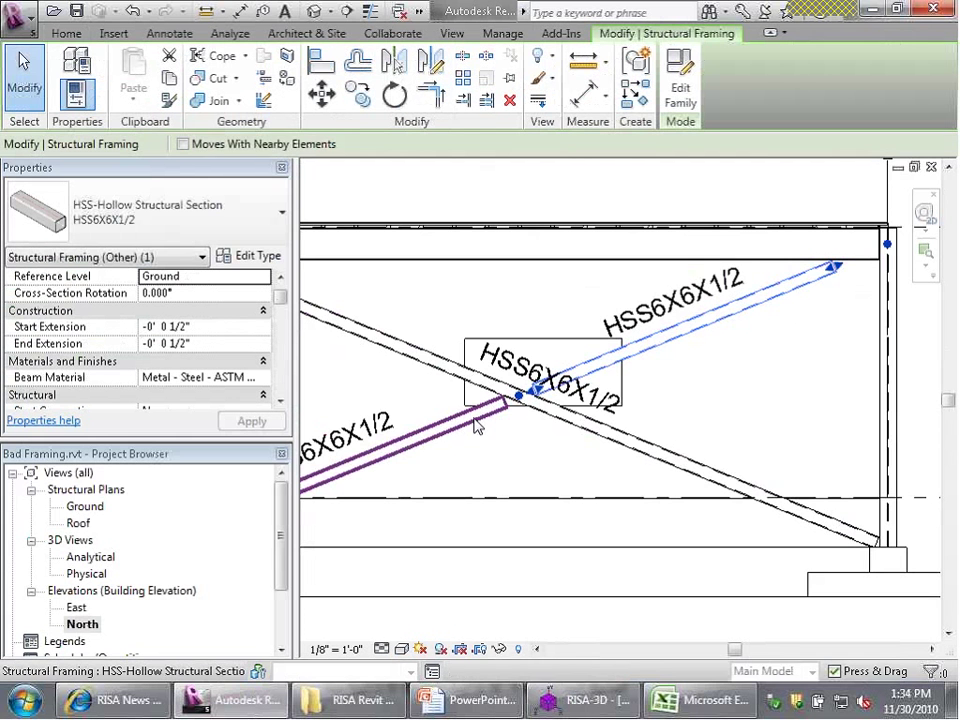
click(476, 420)
click(619, 433)
scroll(621, 414, down, 3)
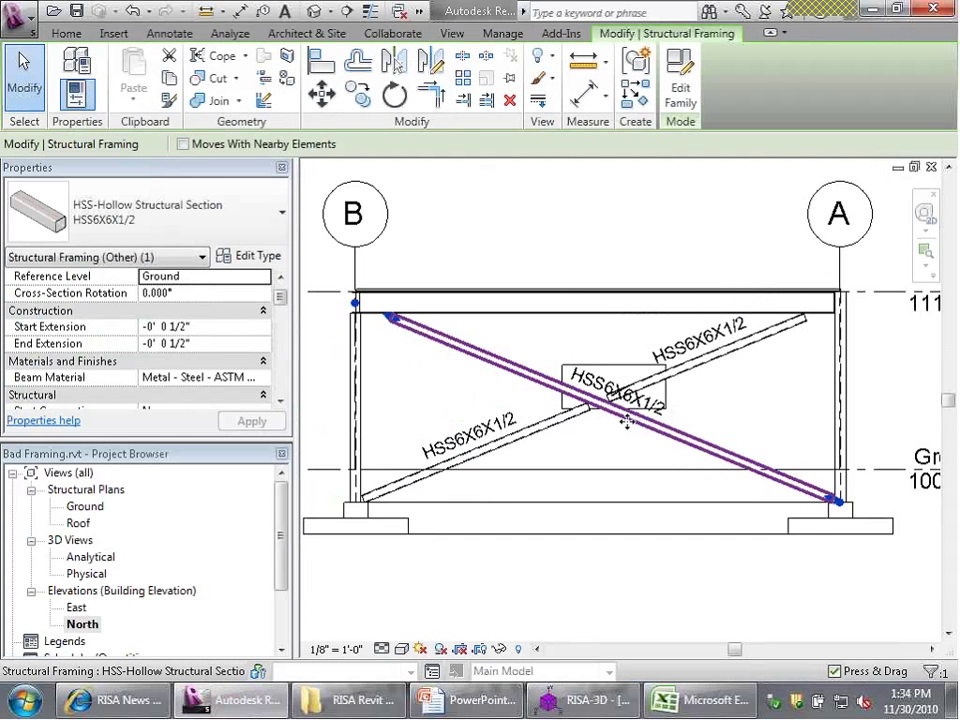
scroll(493, 439, up, 3)
scroll(772, 418, down, 3)
scroll(772, 418, up, 2)
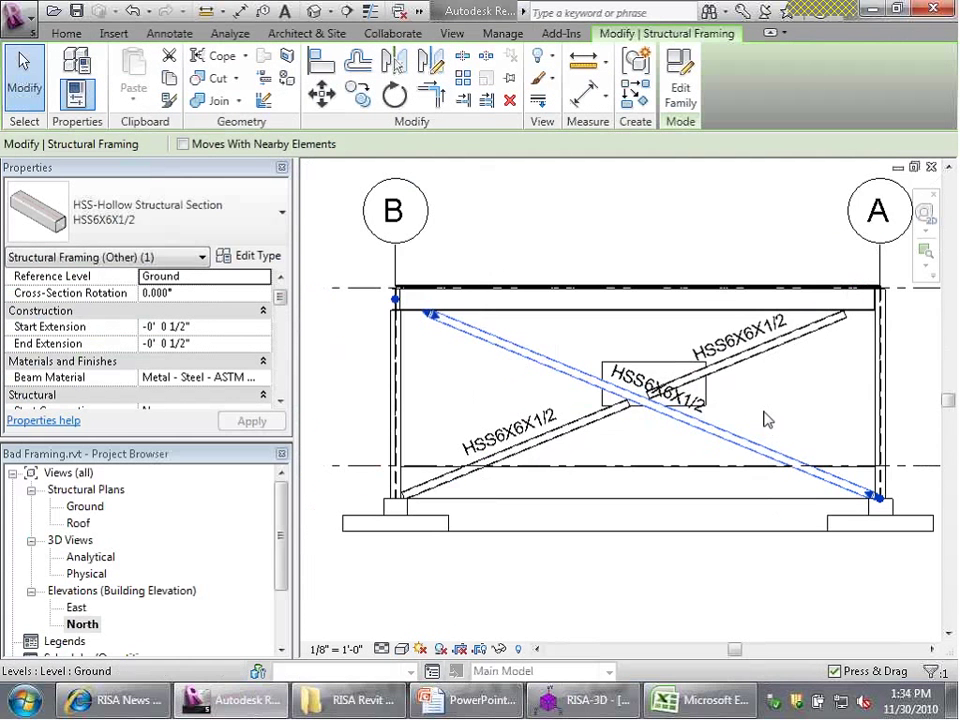
Open the Analytical 3D view and examine where the analytical lines of the two brace segments meet the continuous brace.
double_click(91, 557)
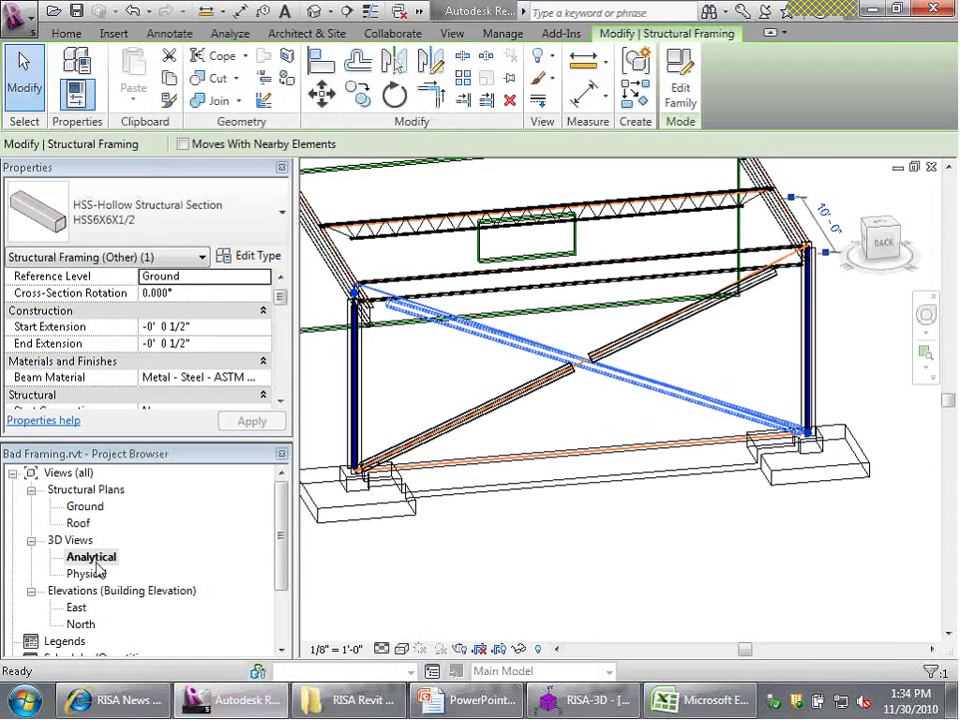
shift+middle_drag(643, 403, 670, 396)
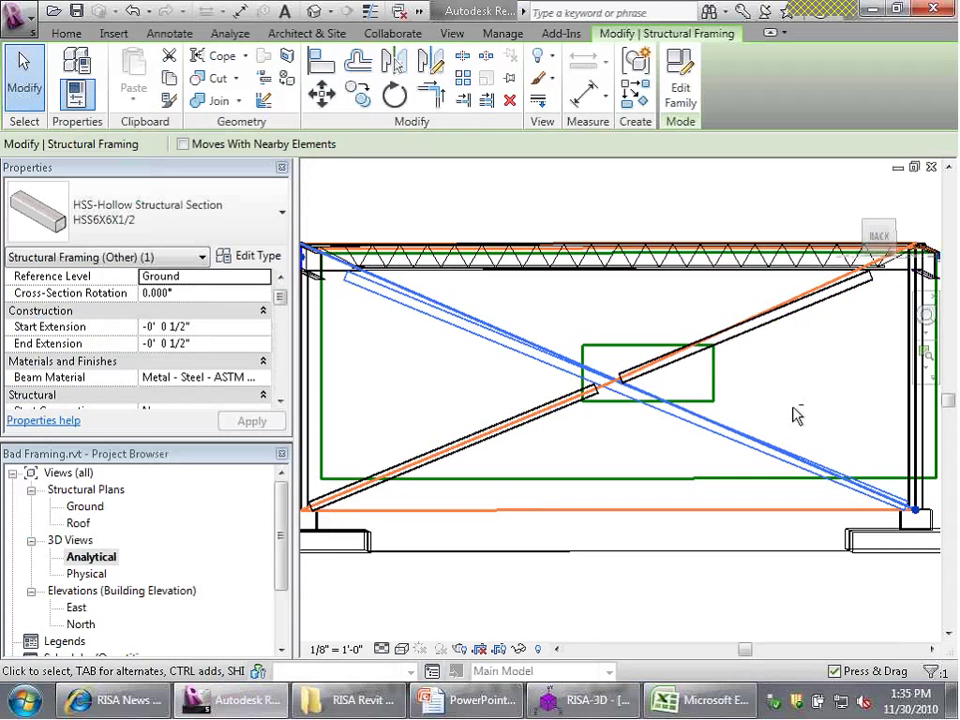
mouse_move(795, 414)
shift+middle_down()
mouse_move(802, 418)
mouse_move(797, 407)
shift+middle_up()
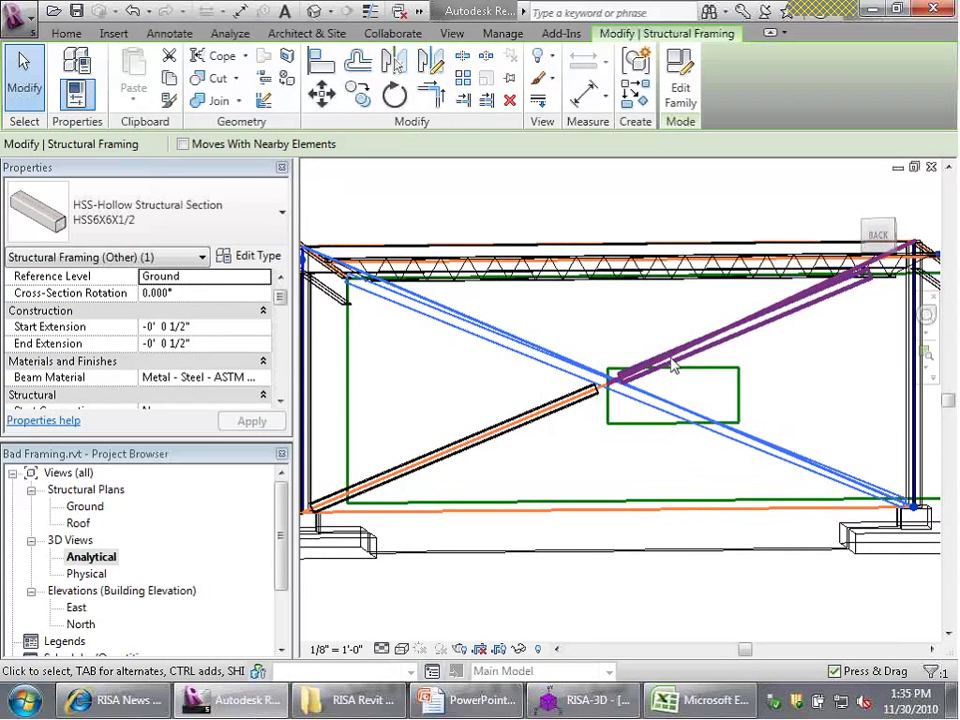
scroll(556, 404, up, 3)
shift+middle_drag(556, 404, 710, 343)
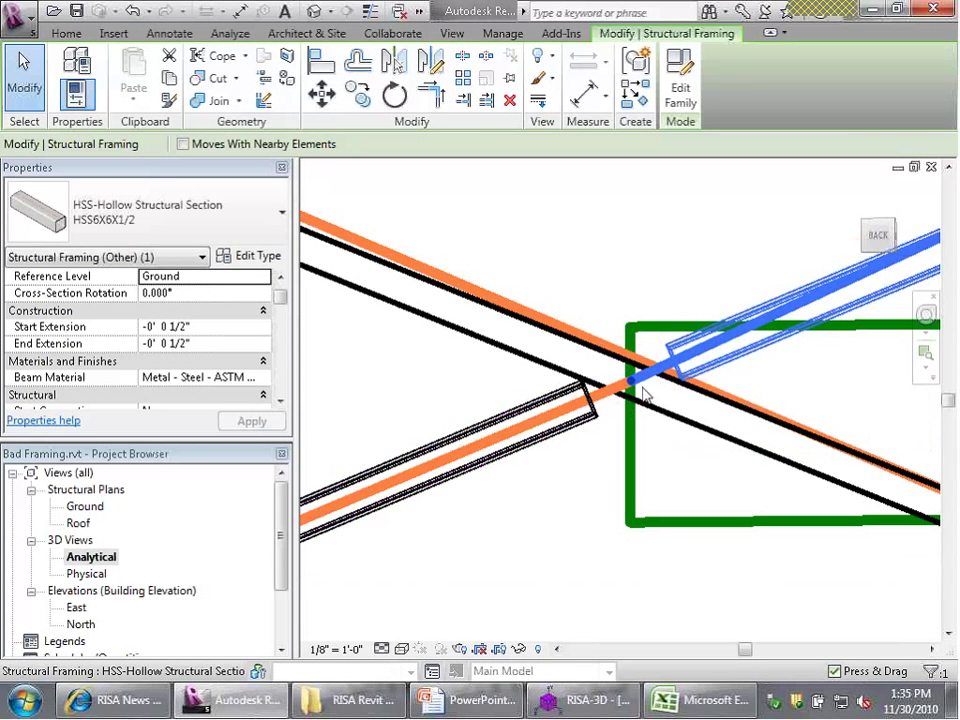
click(581, 416)
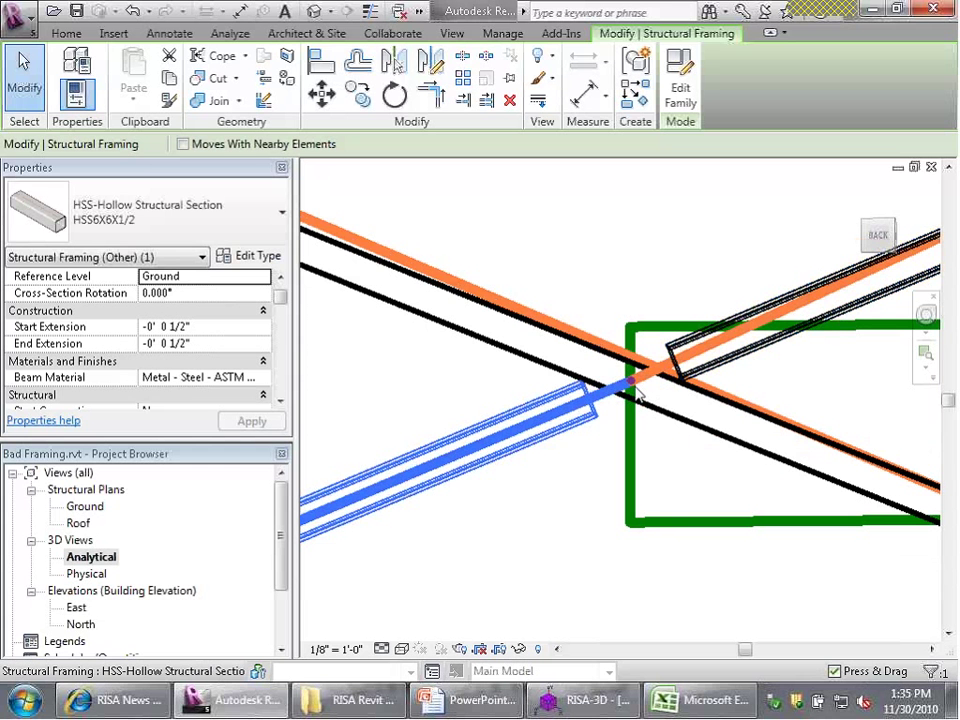
click(693, 362)
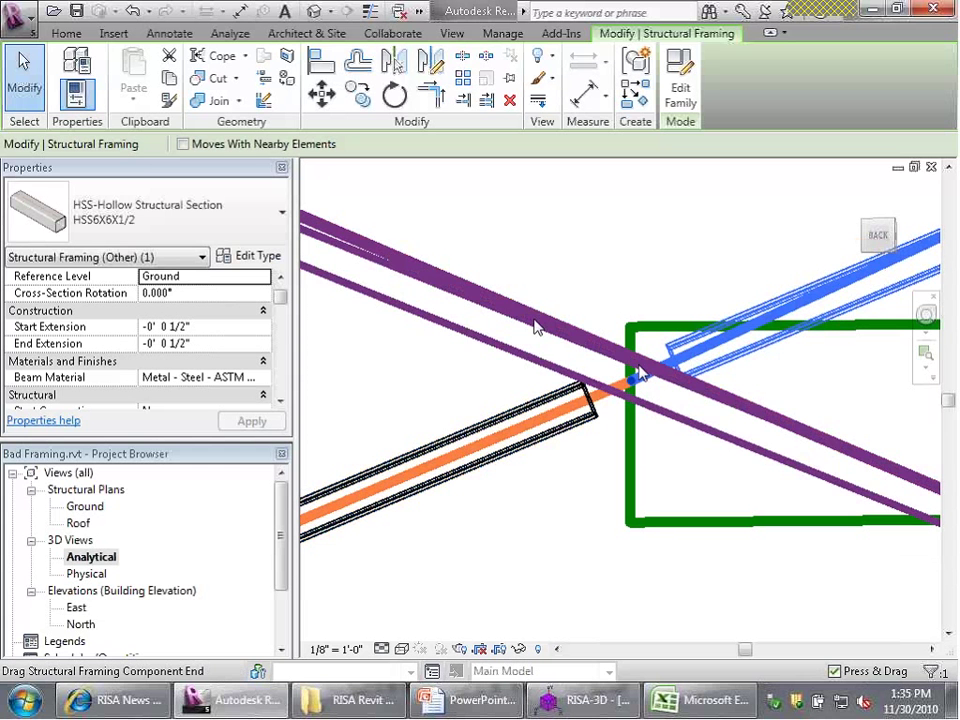
scroll(537, 327, down, 3)
scroll(545, 333, down, 3)
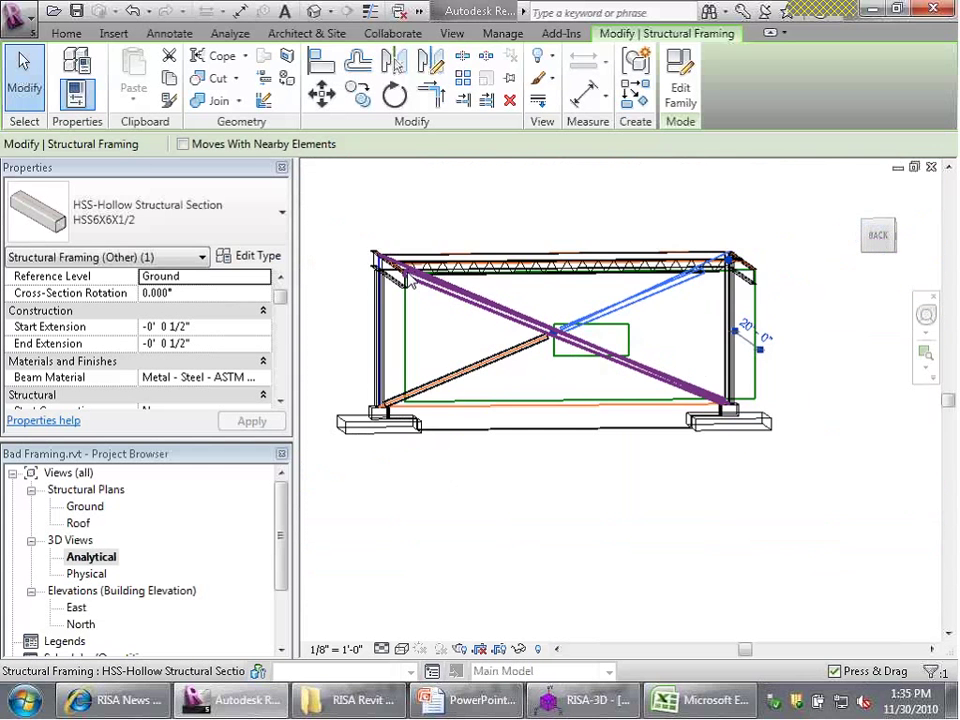
scroll(580, 330, up, 3)
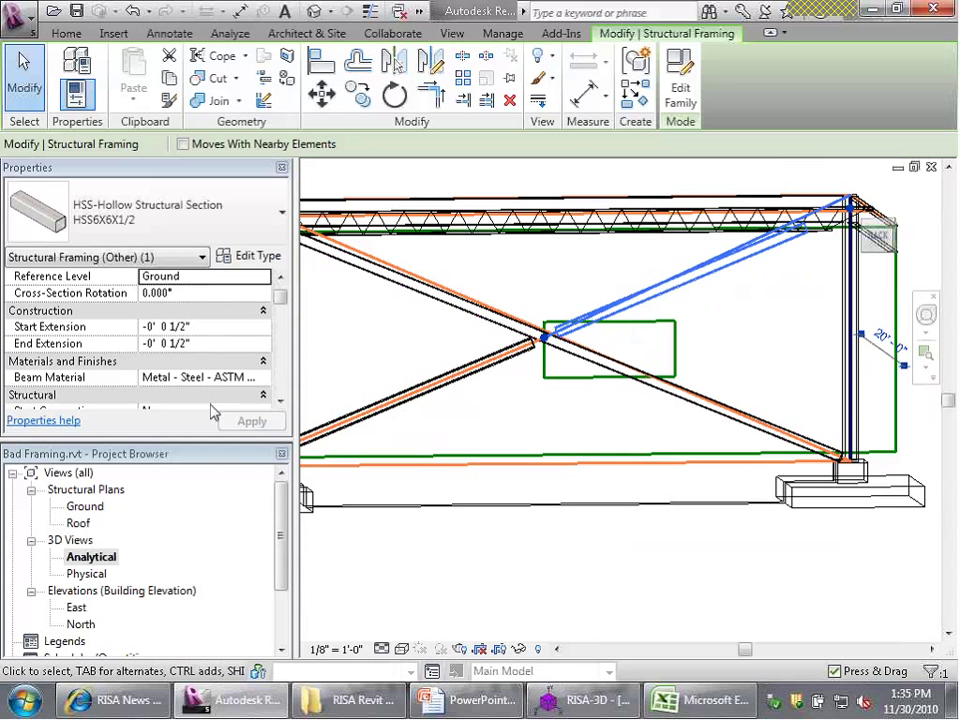
Export the updated model to RISA-3D with the Launch Program option and examine the joint at the brace crossing.
click(561, 33)
click(71, 88)
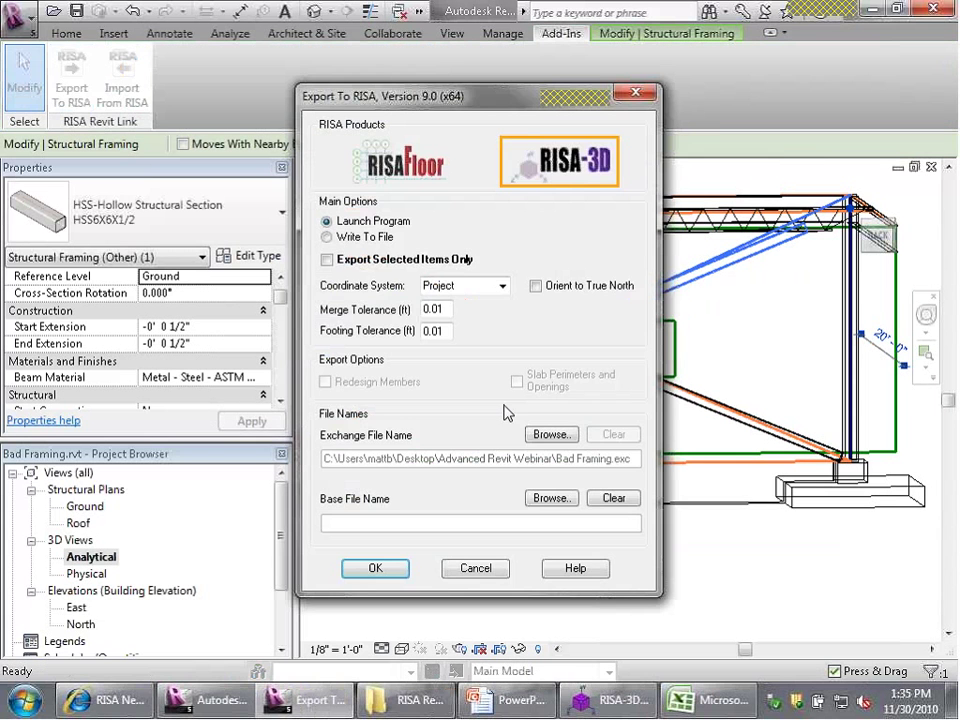
click(375, 568)
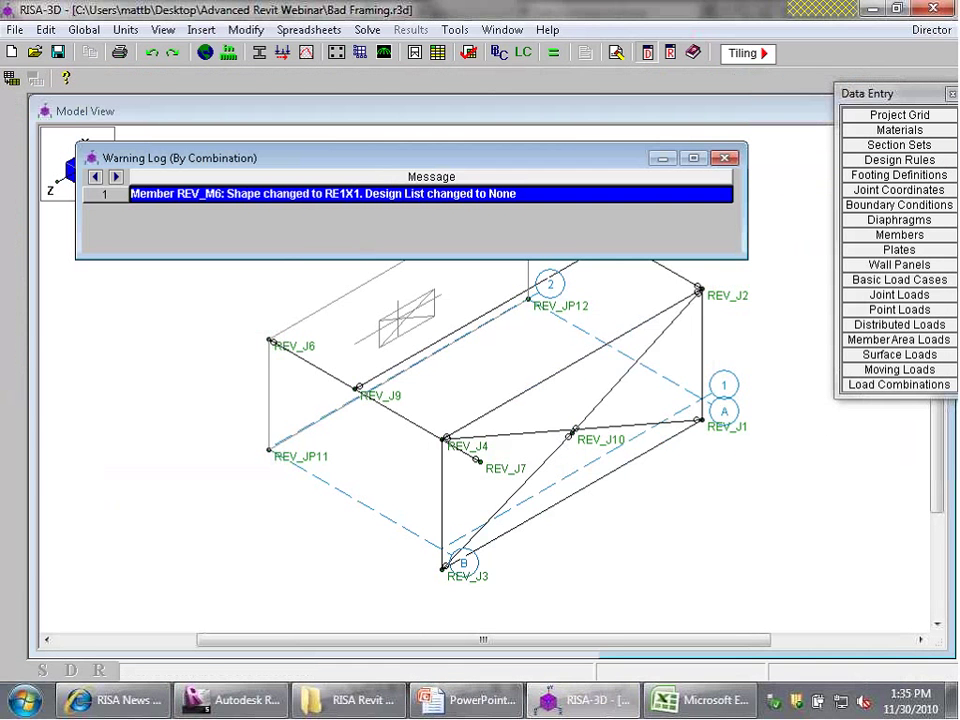
scroll(605, 450, up, 3)
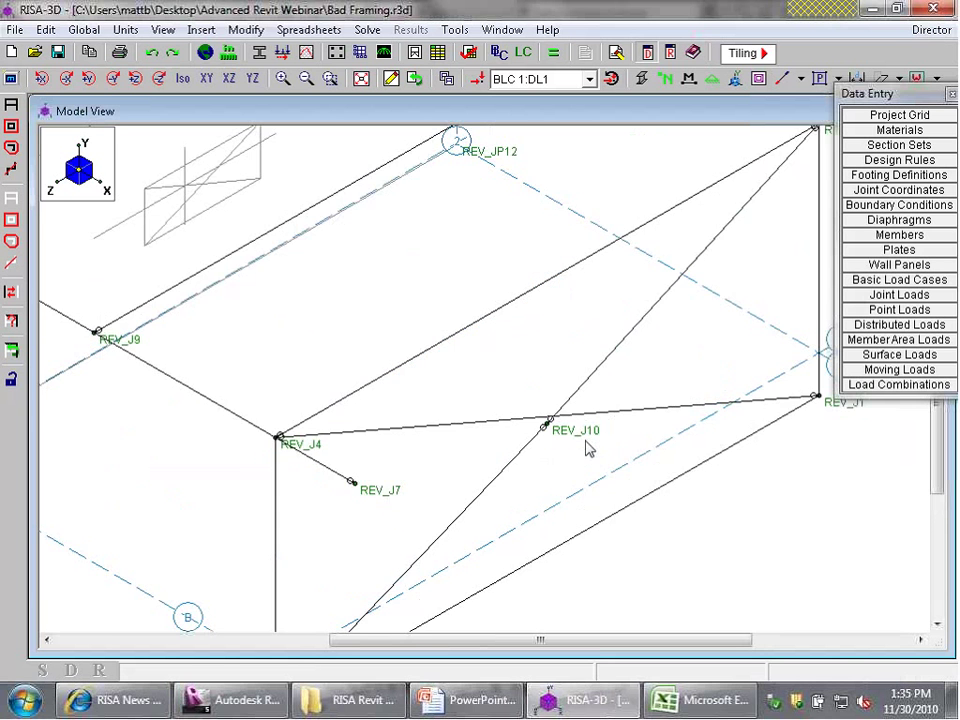
Examine from another angle how the brace segments' shared joint sits relative to the continuous brace in the RISA-3D model.
shift+middle_drag(587, 446, 495, 456)
scroll(508, 465, up, 3)
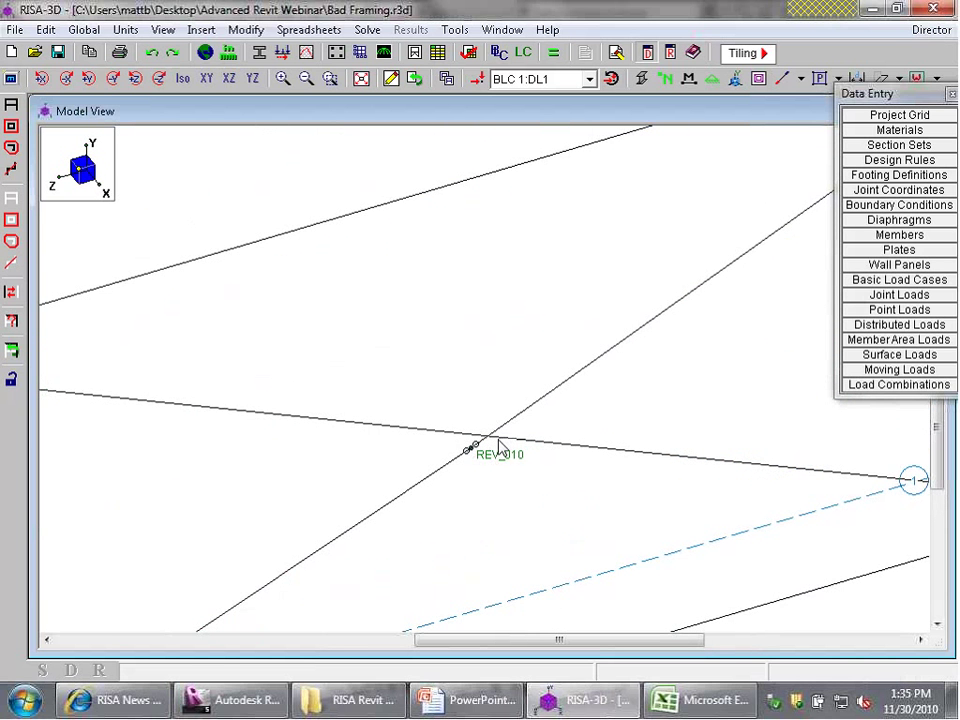
scroll(500, 450, down, 4)
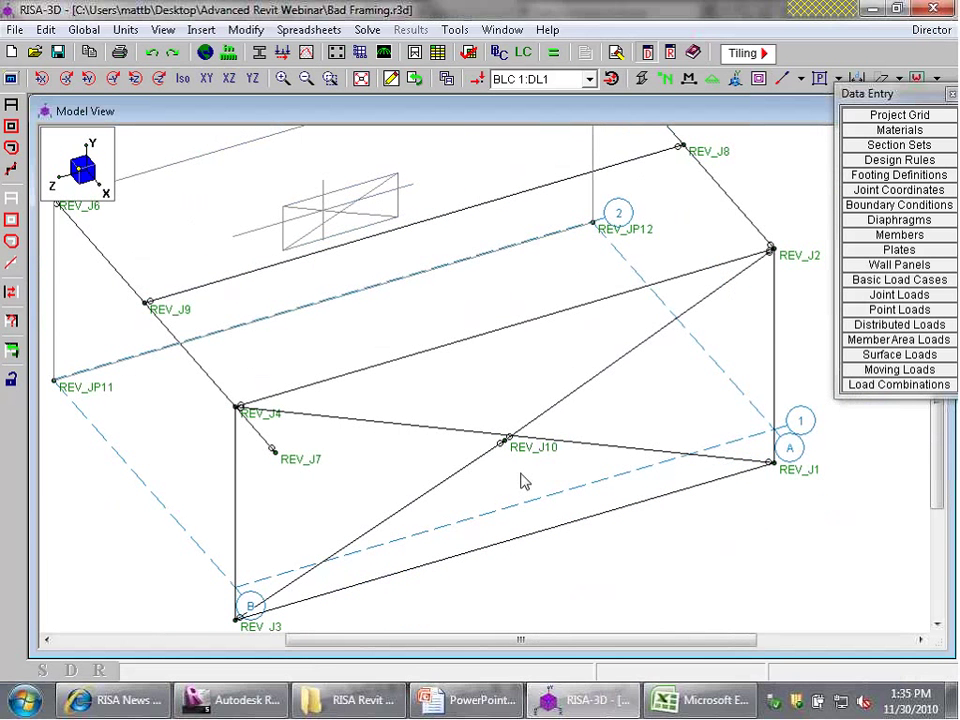
click(612, 703)
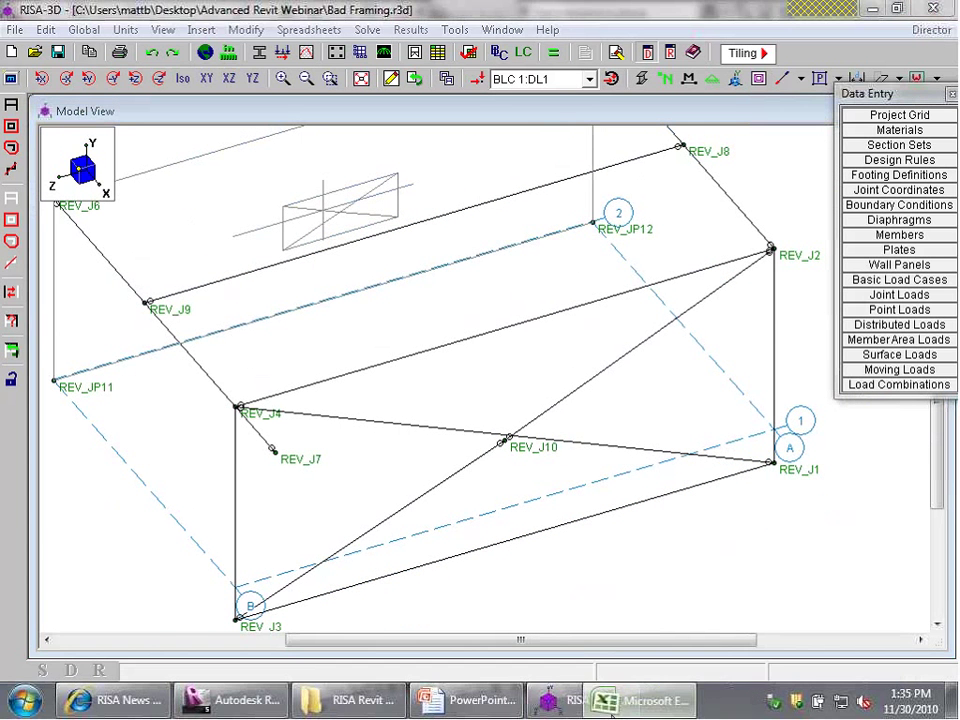
Switch to Revit and examine the analytical lines of the brace segments at the crossing and at the column ends.
click(235, 700)
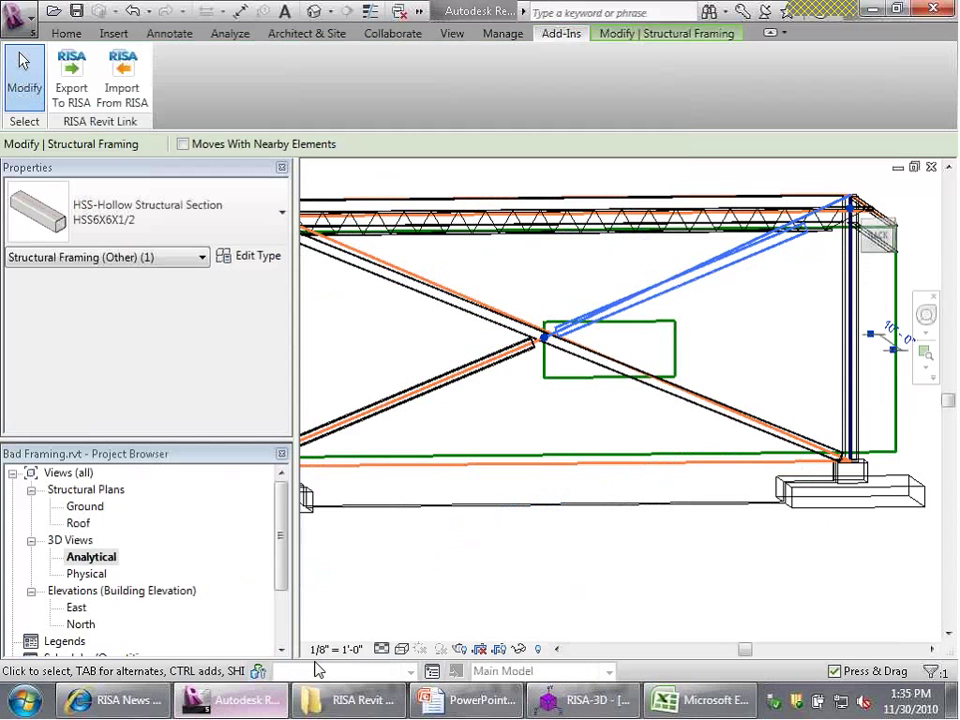
click(897, 193)
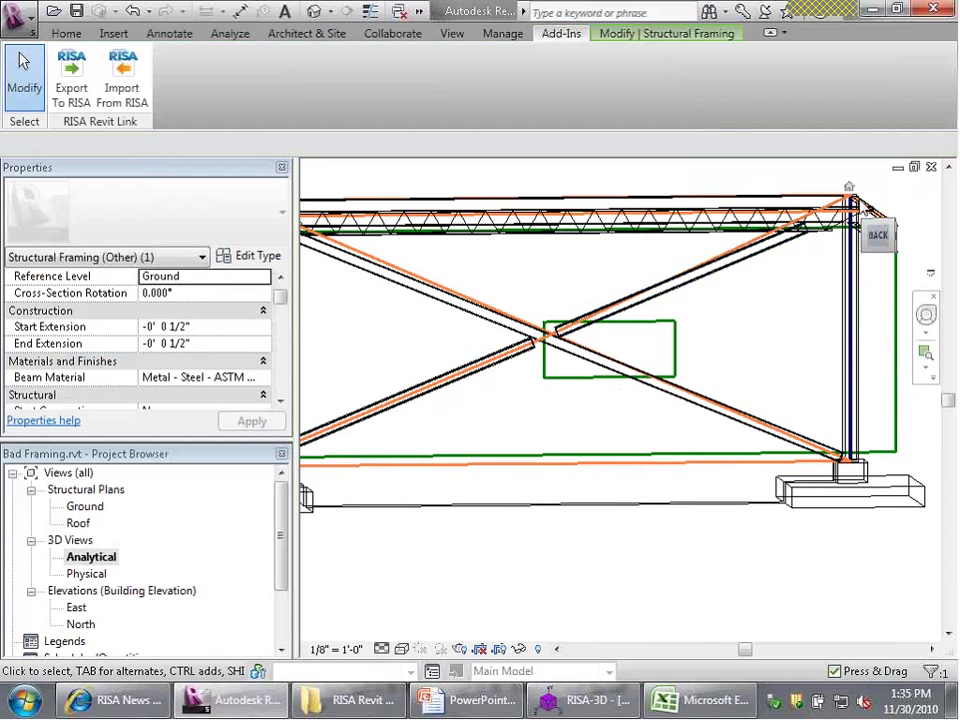
scroll(671, 216, up, 3)
scroll(572, 360, down, 3)
scroll(493, 396, up, 1)
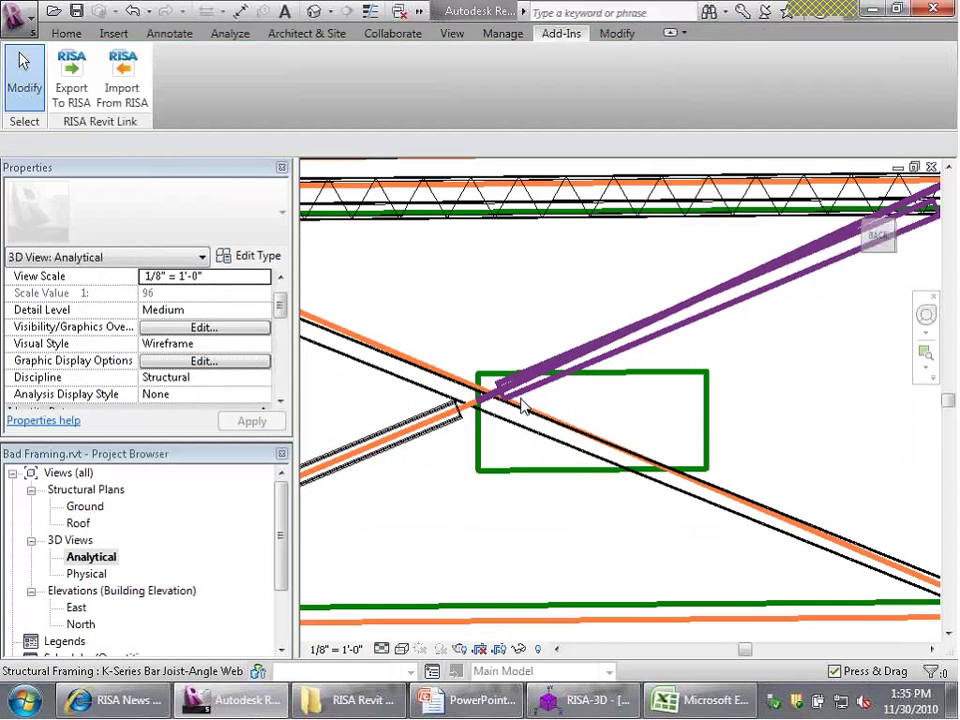
scroll(418, 448, down, 2)
scroll(418, 448, up, 1)
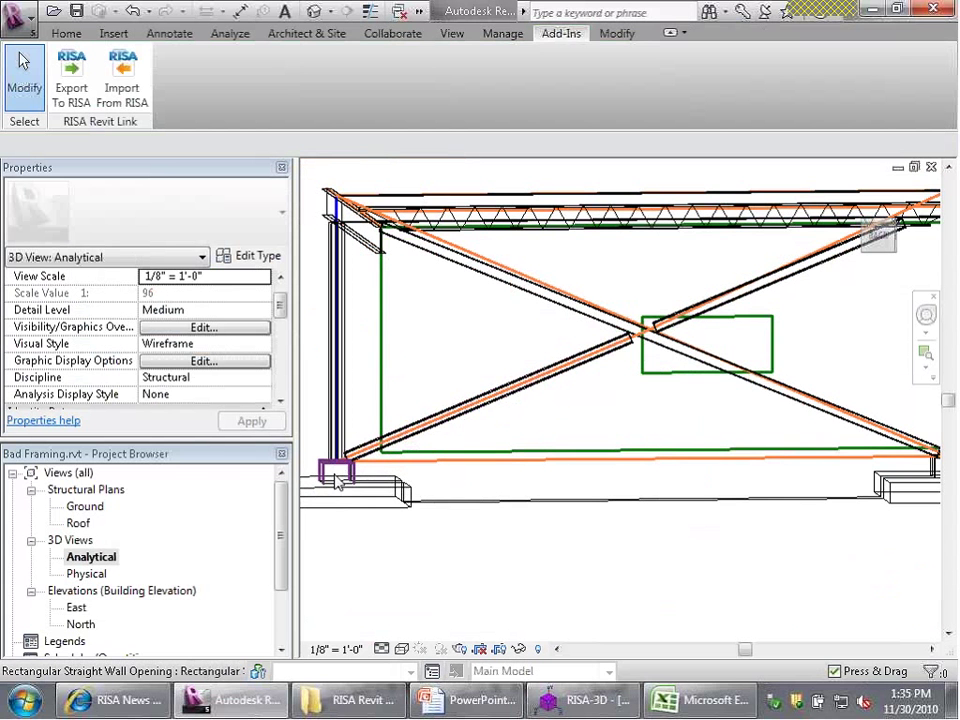
scroll(643, 335, up, 1)
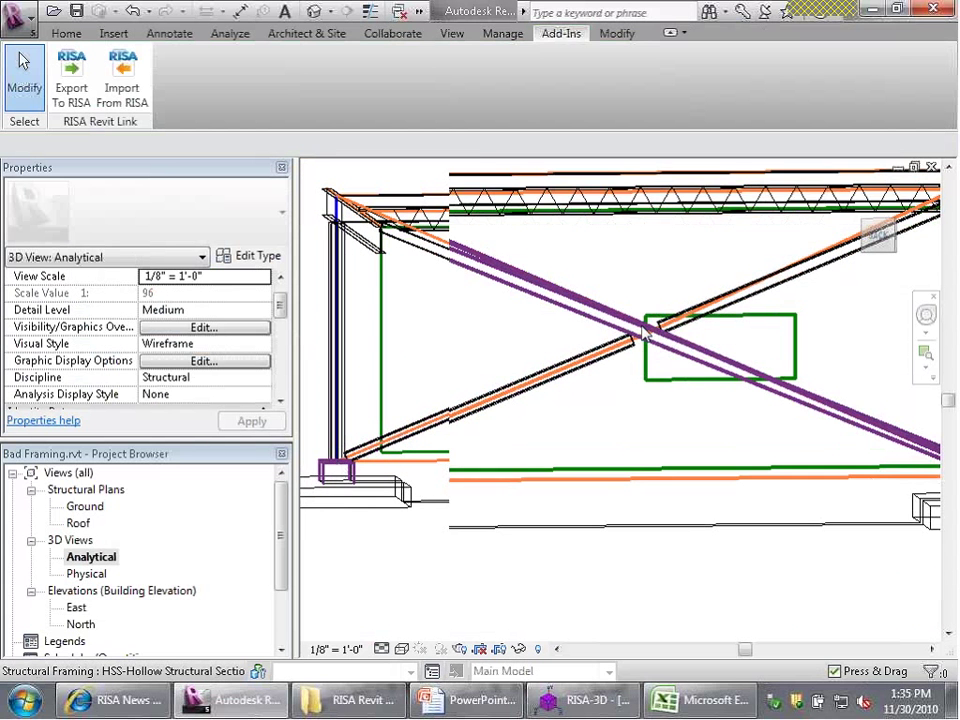
scroll(645, 336, up, 1)
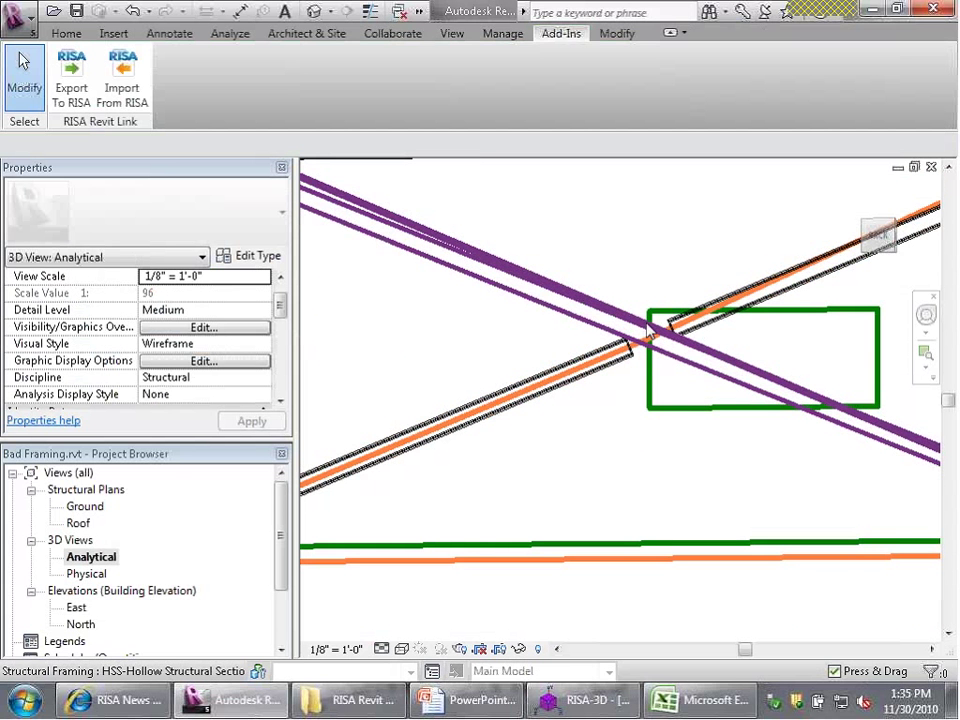
scroll(645, 335, down, 1)
scroll(645, 335, down, 3)
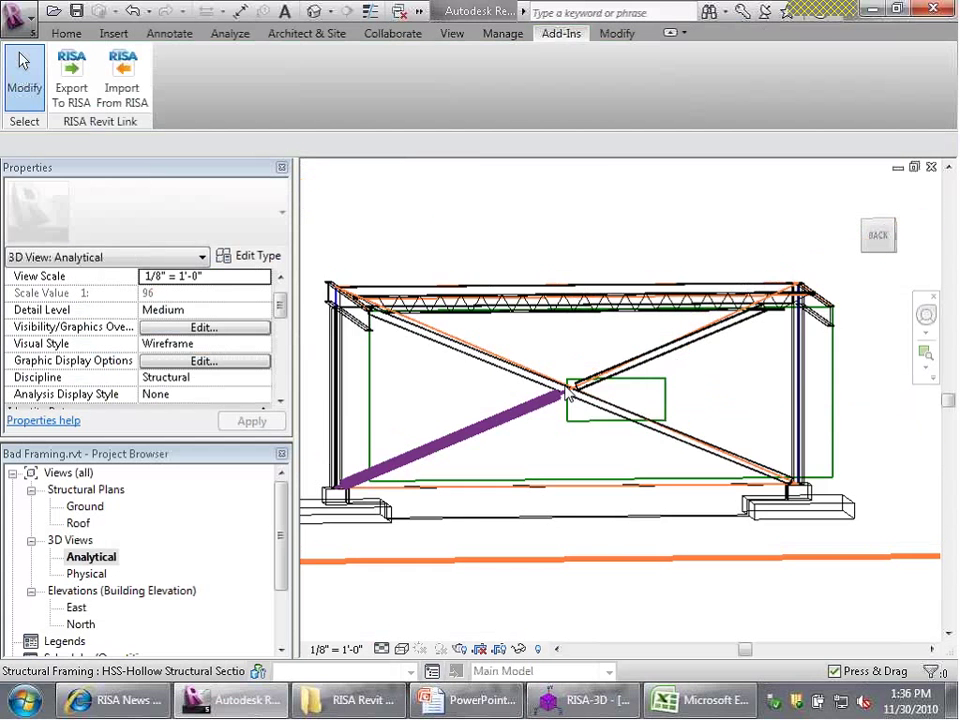
scroll(716, 354, up, 1)
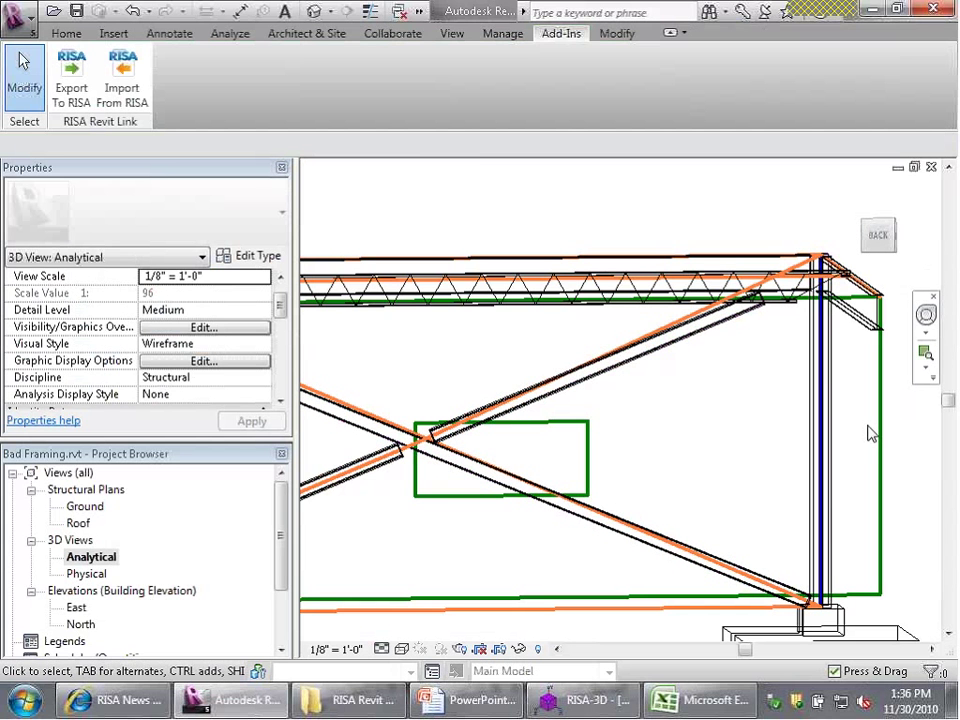
Delete the upper and lower HSS6X6X1/2 brace segments that meet at the continuous diagonal.
click(630, 355)
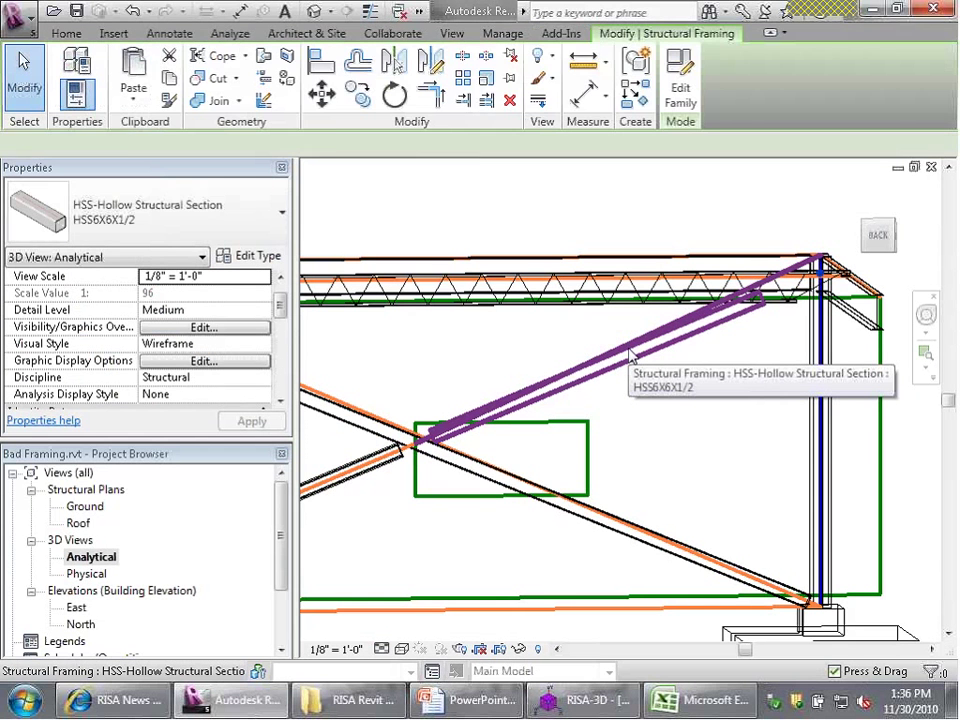
key(Delete)
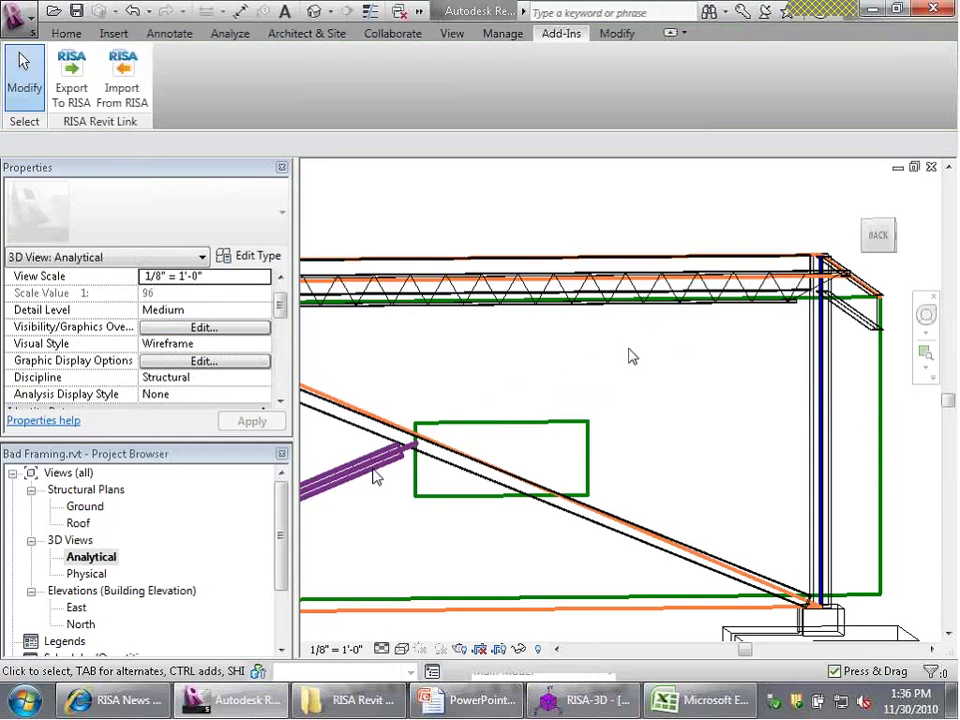
click(373, 475)
key(Delete)
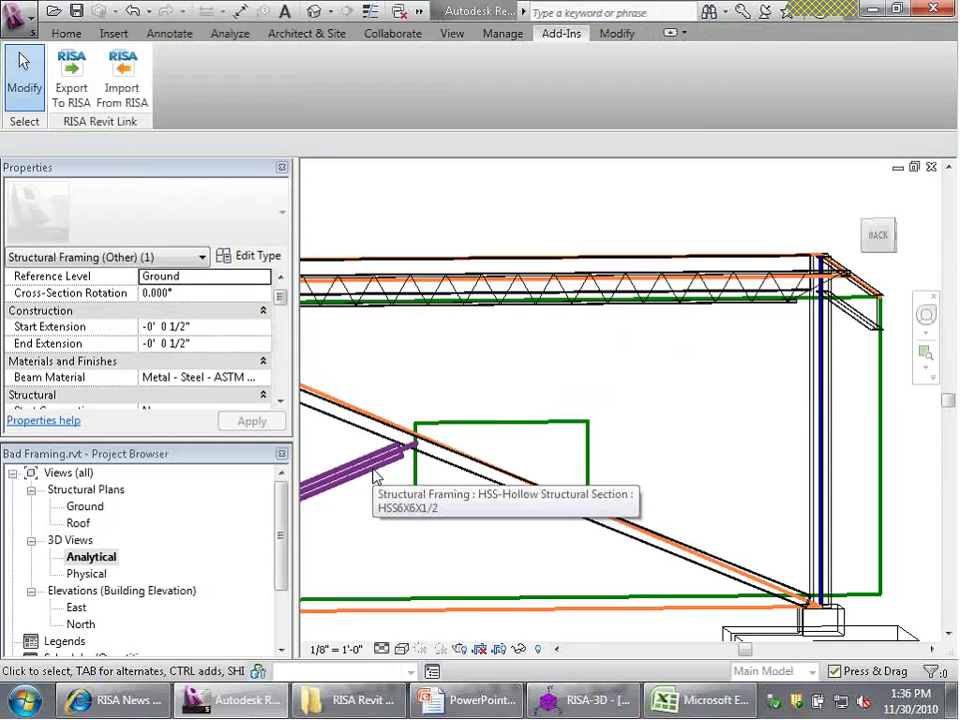
In the North elevation, place one continuous HSS6X6X1/2 brace from the column base at grid B to the roof beam's end at grid A.
double_click(82, 624)
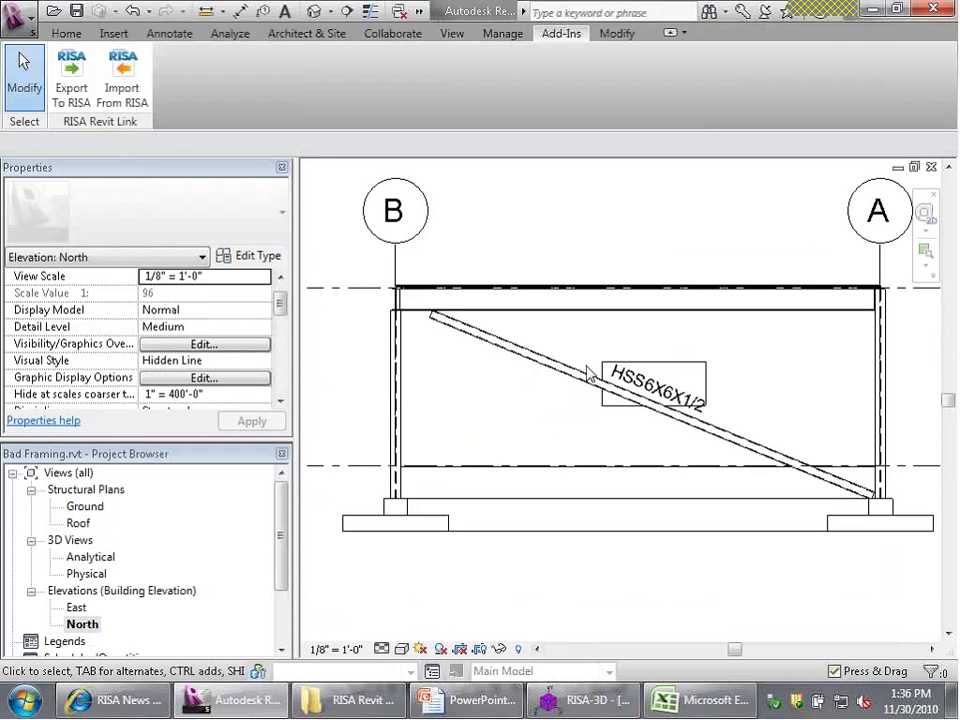
click(66, 33)
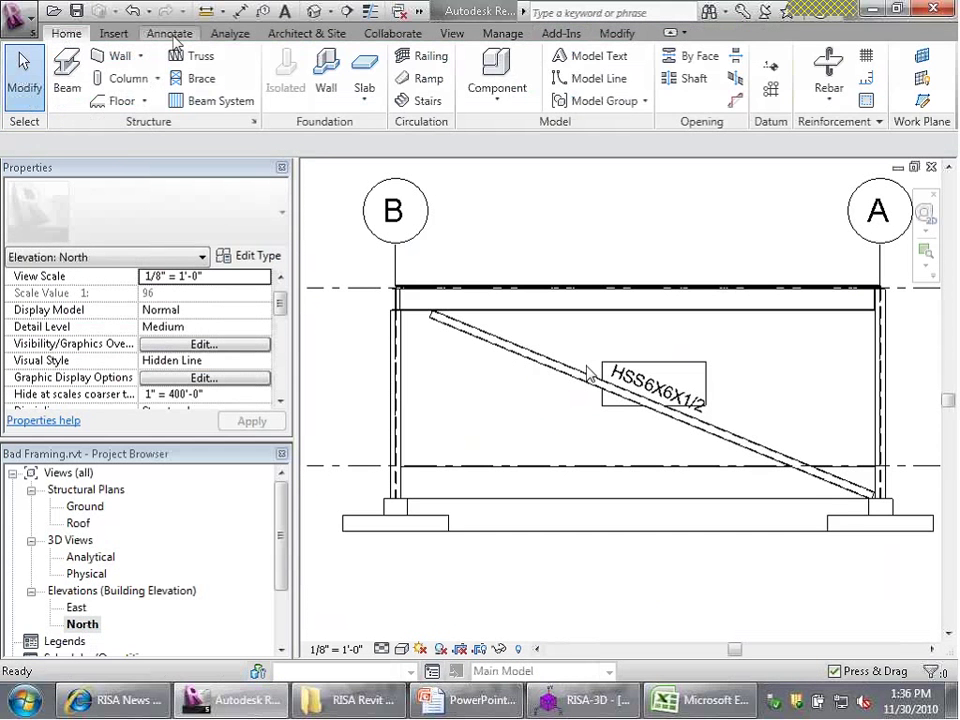
click(197, 78)
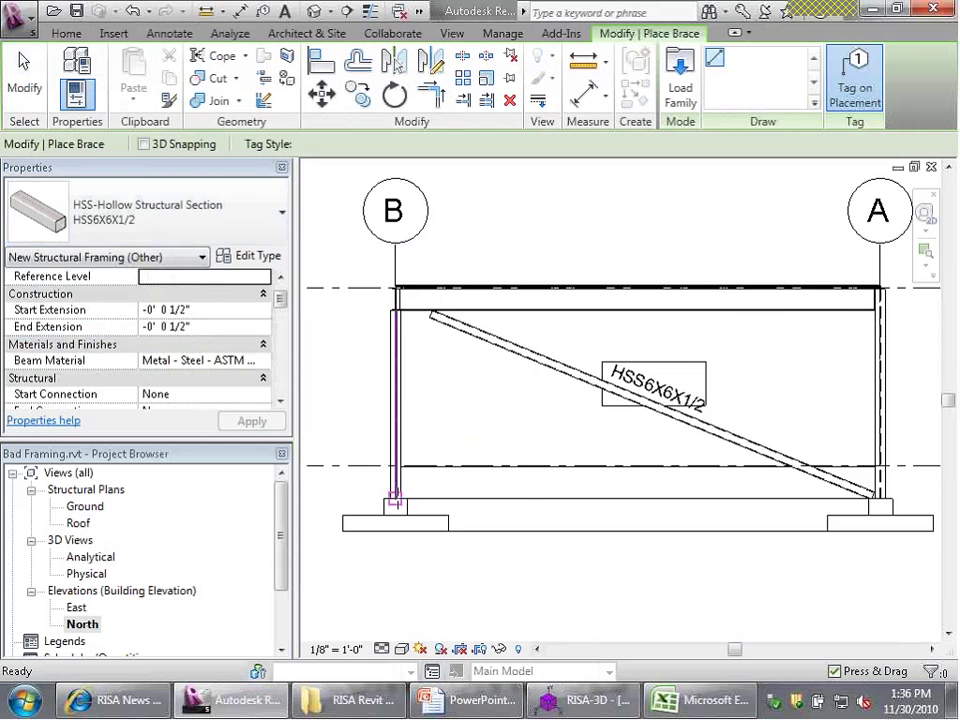
click(384, 467)
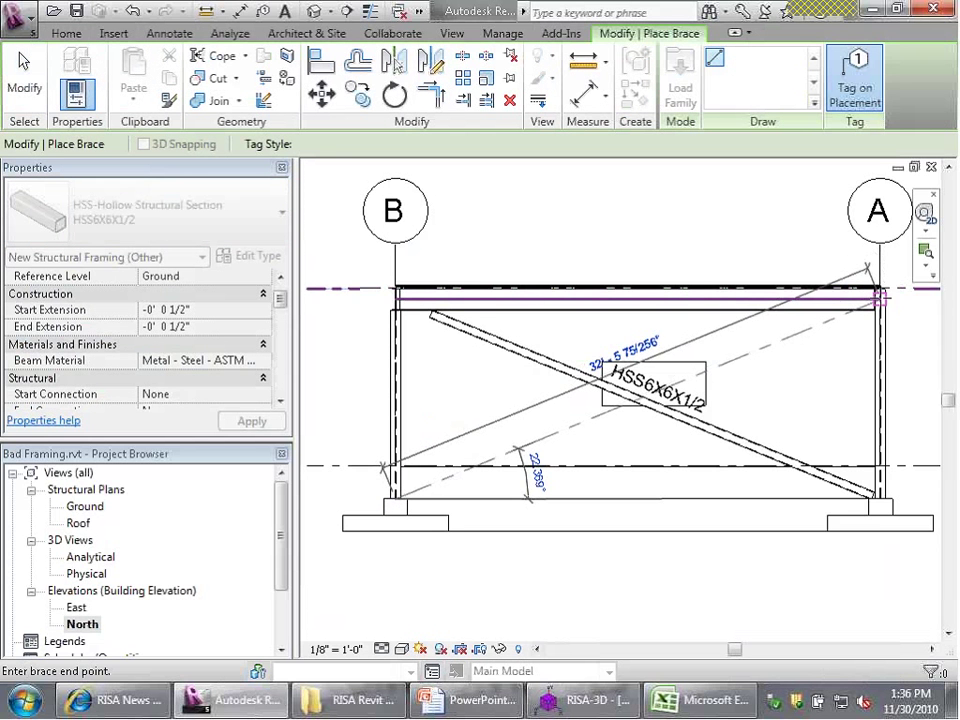
click(878, 296)
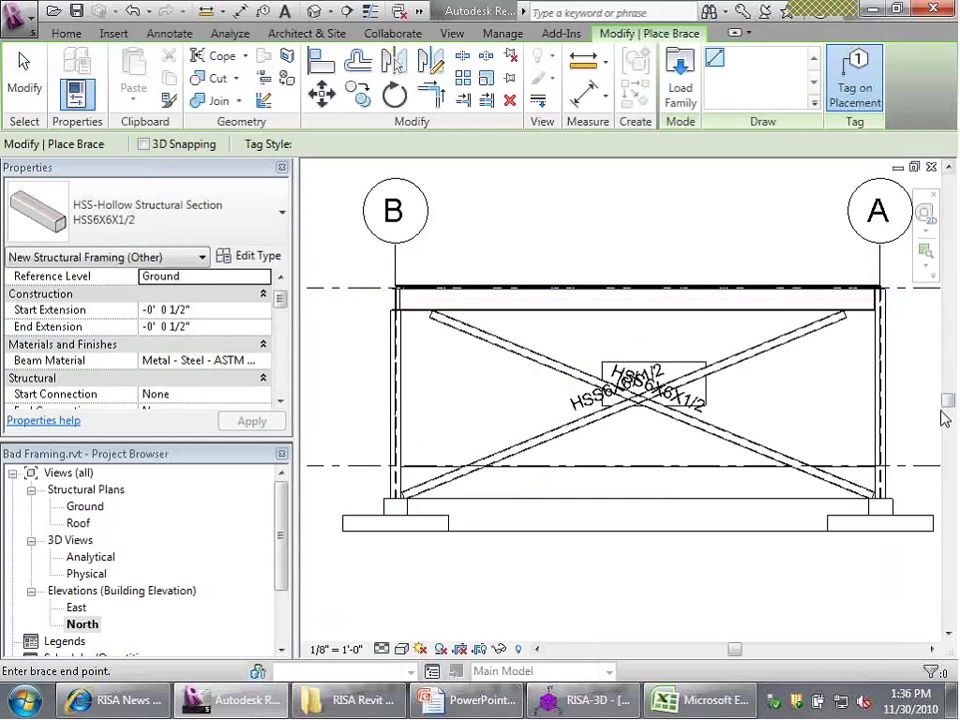
Open the Analytical 3D view and examine the analytical lines where the two full-length braces cross.
double_click(70, 559)
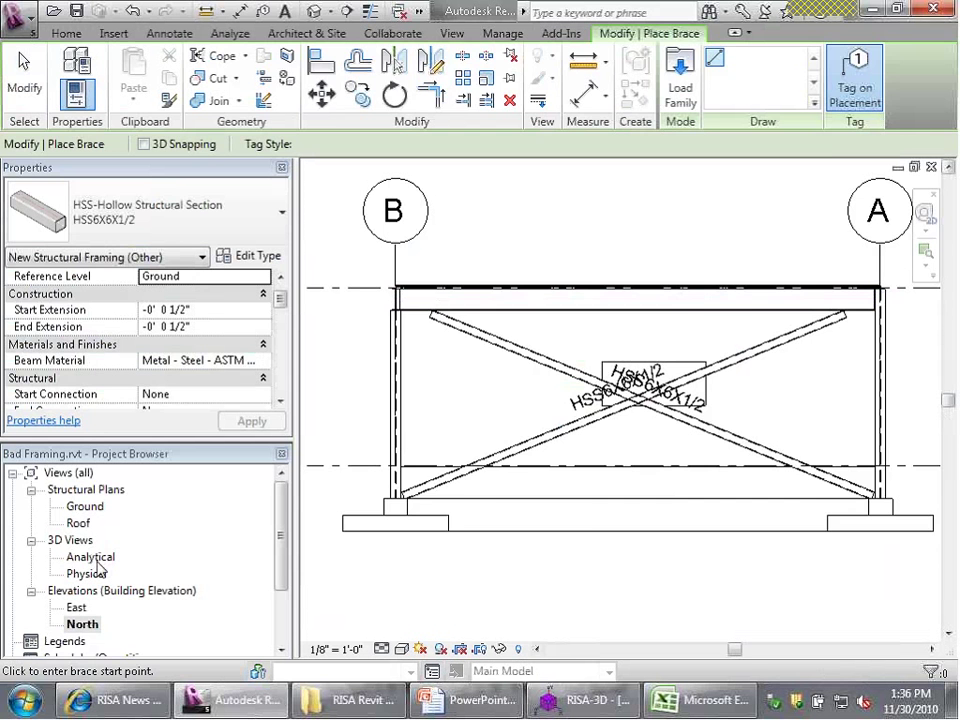
scroll(546, 455, up, 3)
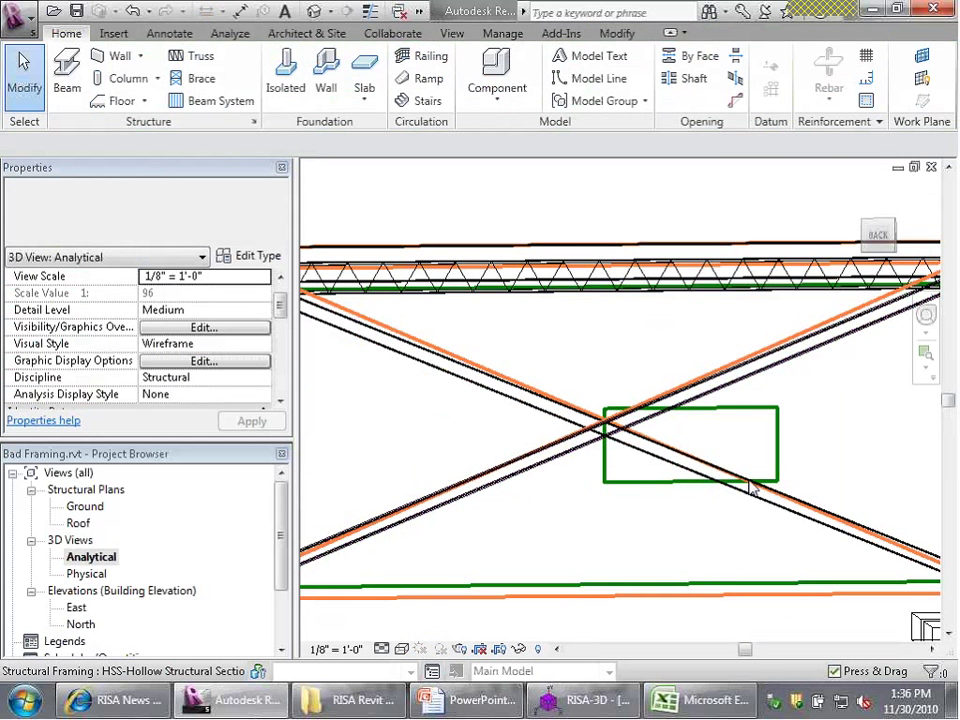
mouse_move(699, 508)
shift+middle_down()
mouse_move(696, 497)
mouse_move(699, 521)
mouse_move(721, 523)
mouse_move(705, 515)
shift+middle_up()
Export the model to RISA-3D with the Launch Program option, accept the global parameters and examine the brace crossing.
click(561, 33)
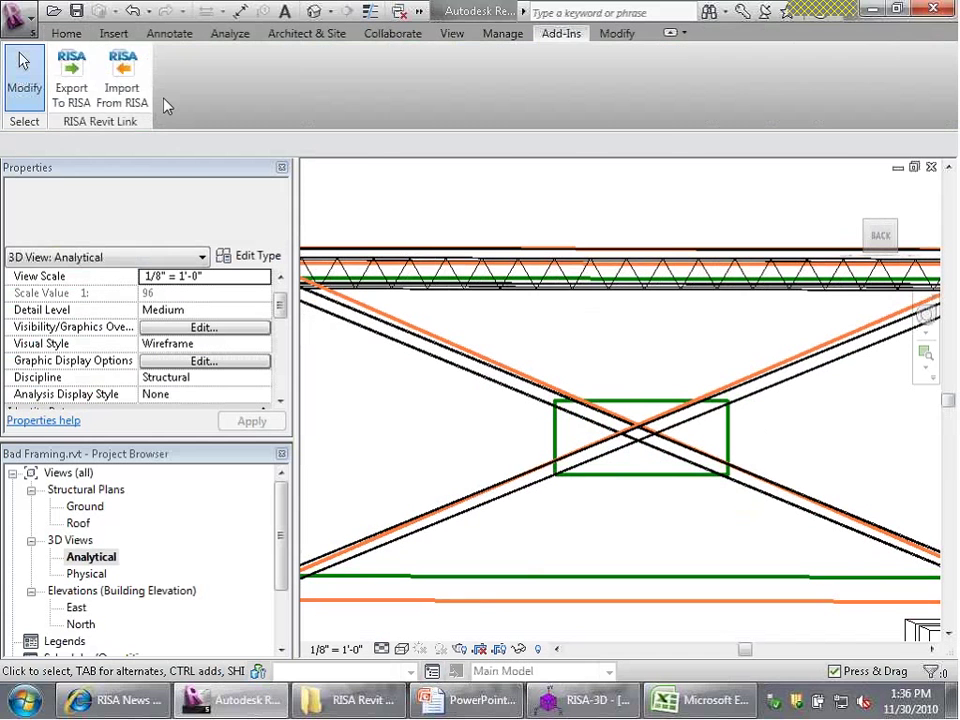
click(78, 88)
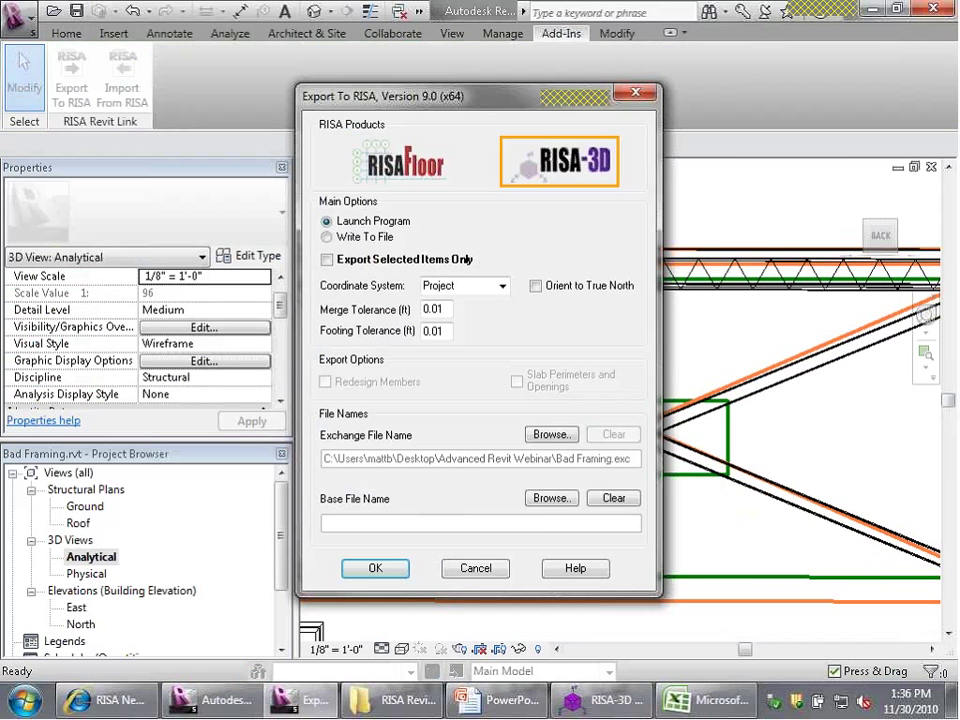
click(386, 570)
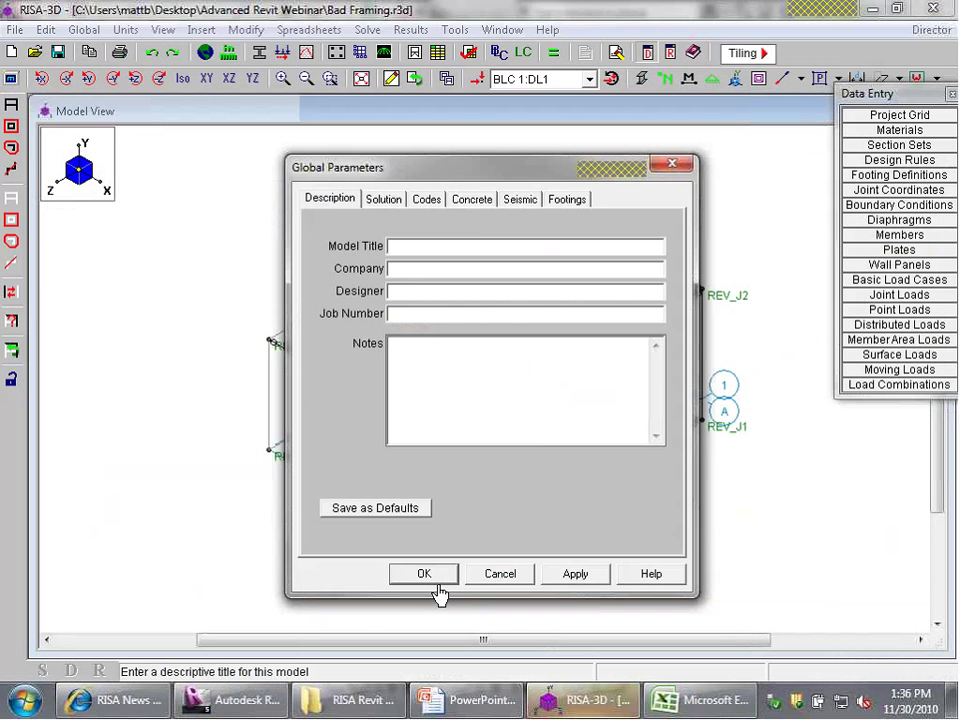
click(424, 573)
click(774, 206)
scroll(645, 453, up, 3)
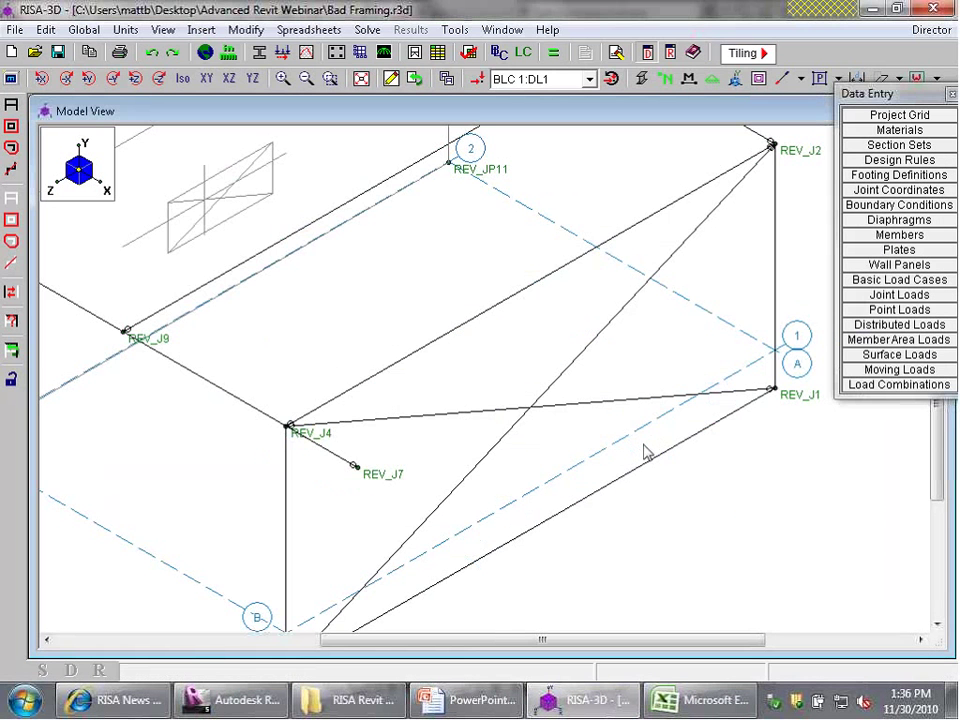
scroll(557, 520, down, 2)
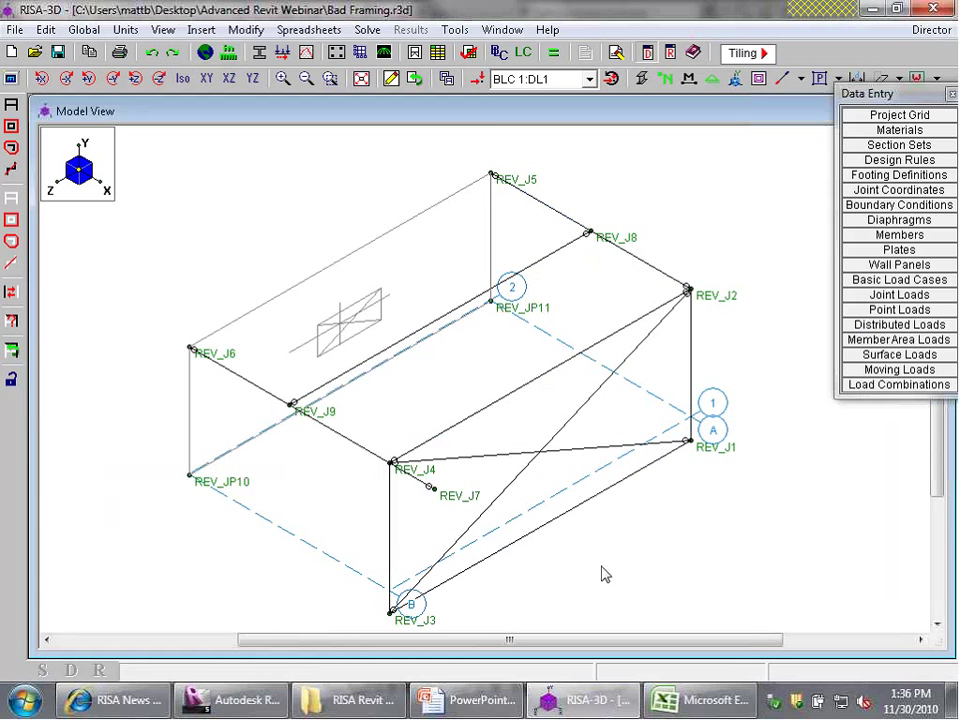
Compare the brace crossing in Revit's Analytical and North elevation views with the exported model in RISA-3D.
click(236, 700)
scroll(595, 421, up, 2)
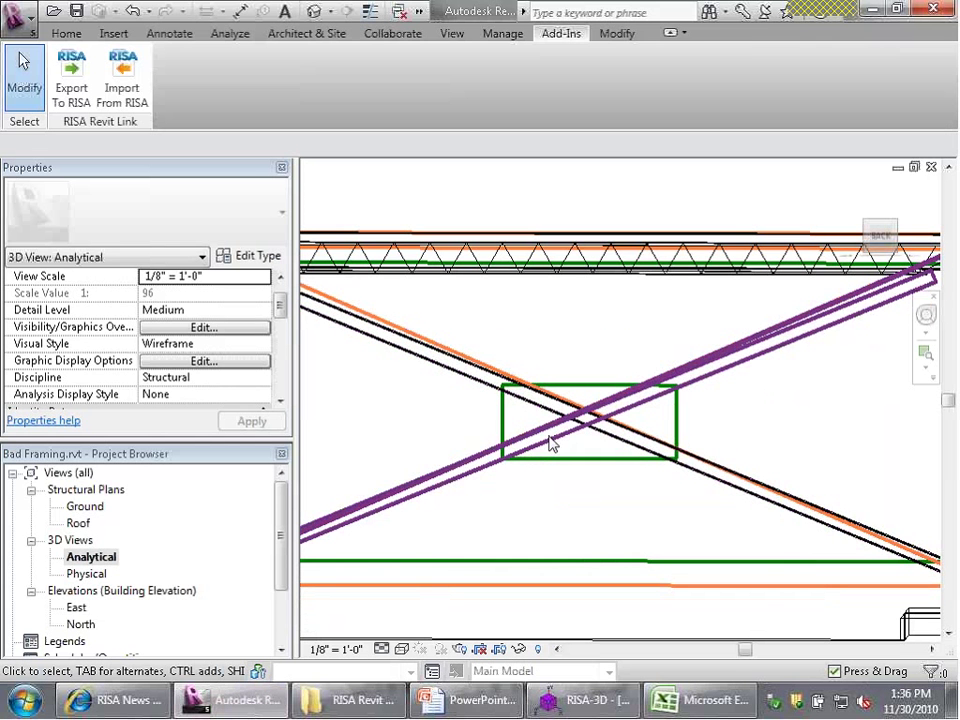
shift+middle_drag(550, 445, 628, 432)
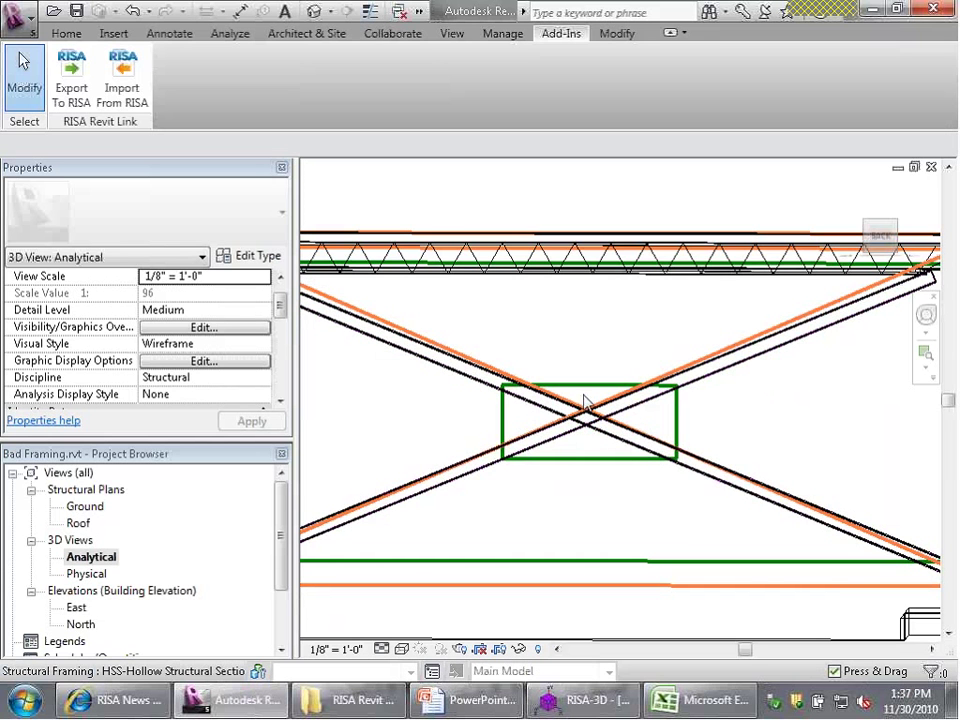
scroll(675, 403, down, 2)
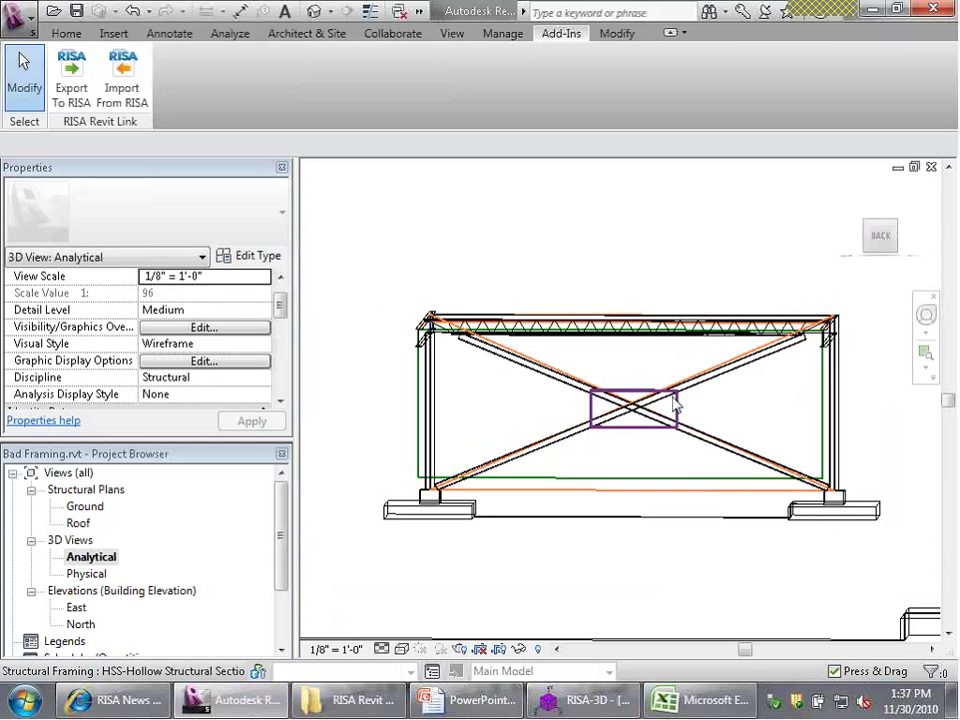
scroll(675, 403, up, 3)
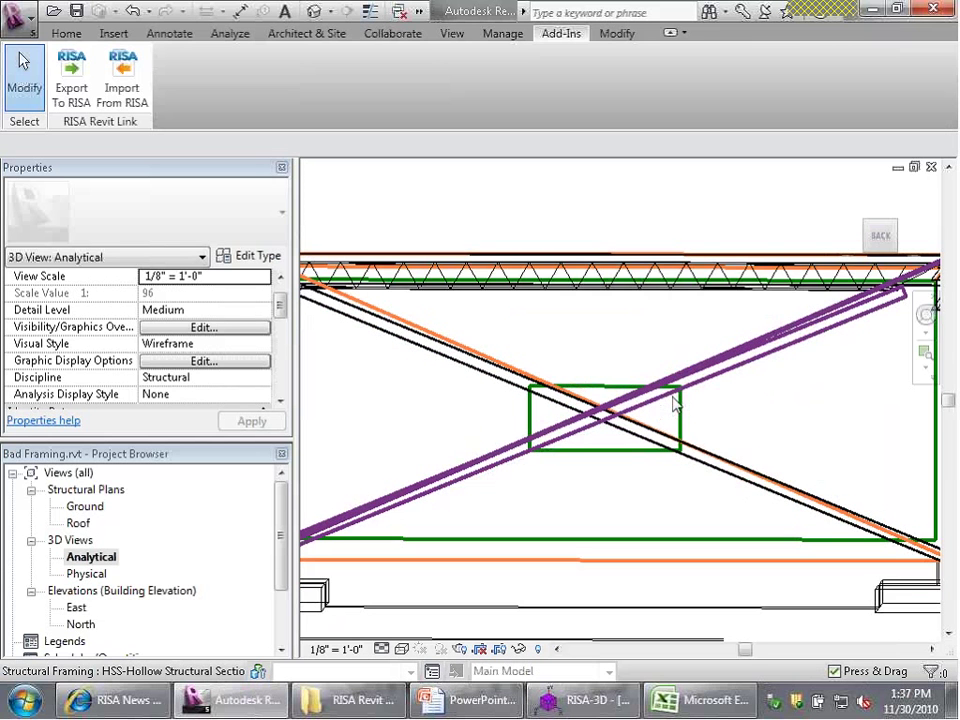
double_click(75, 625)
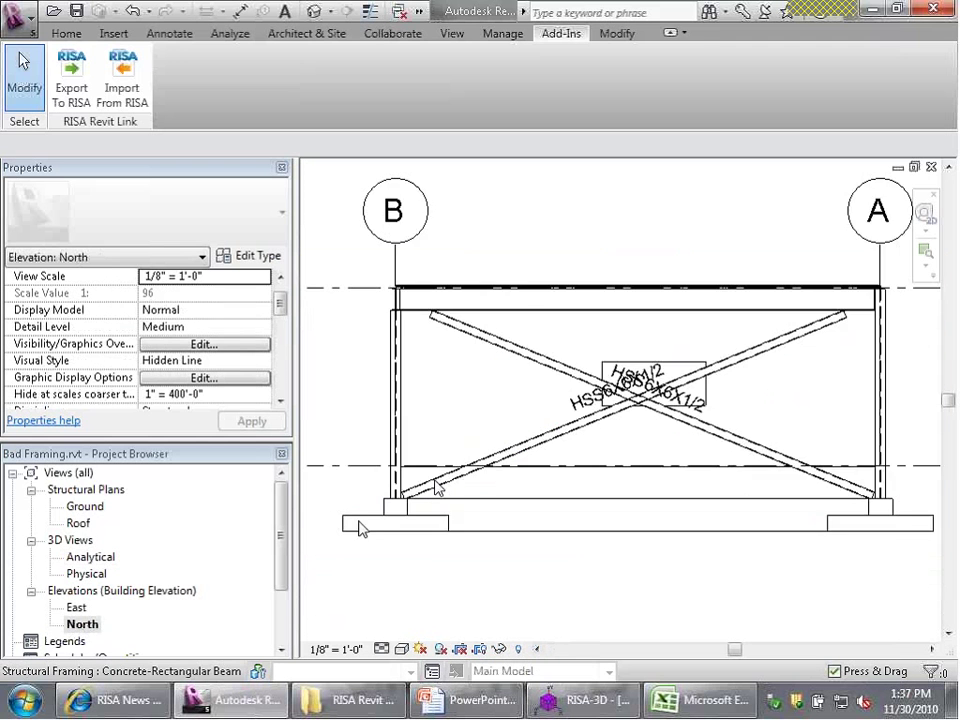
scroll(665, 406, up, 3)
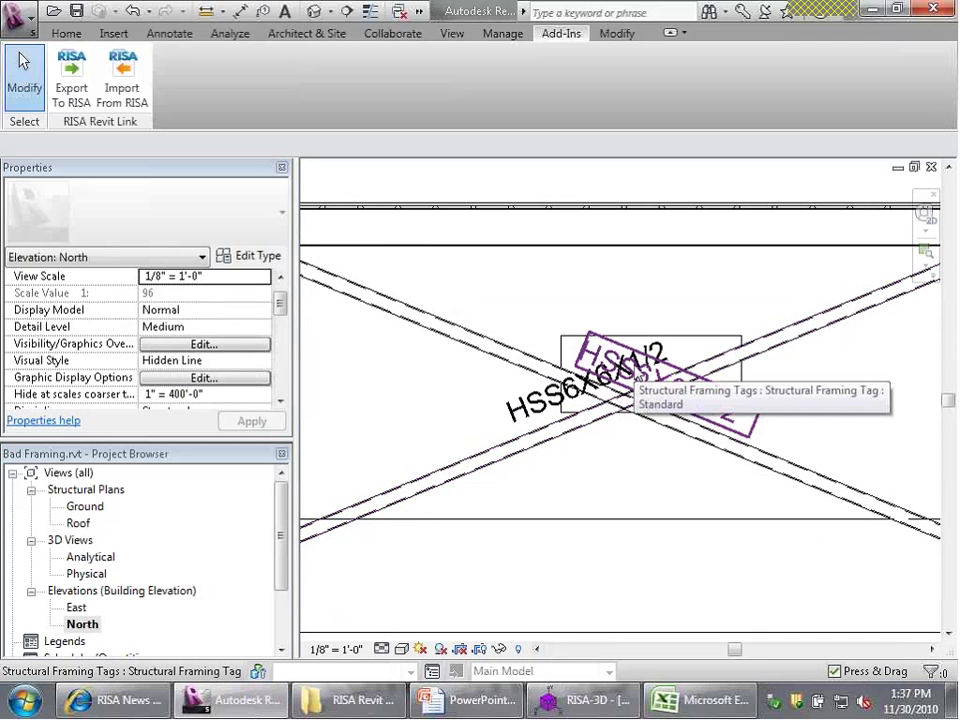
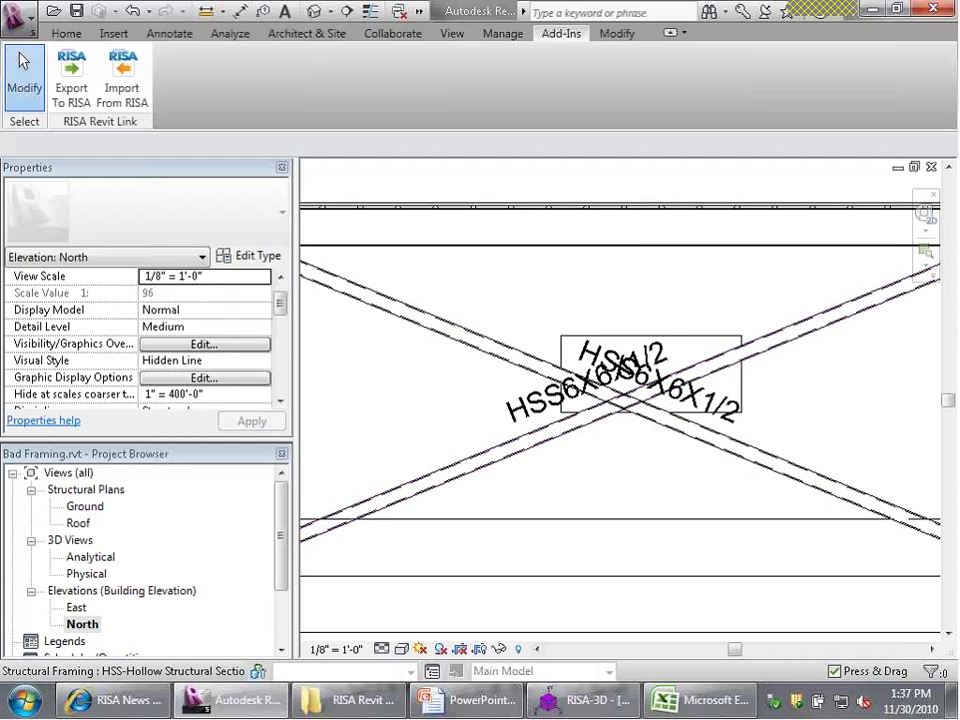
click(541, 705)
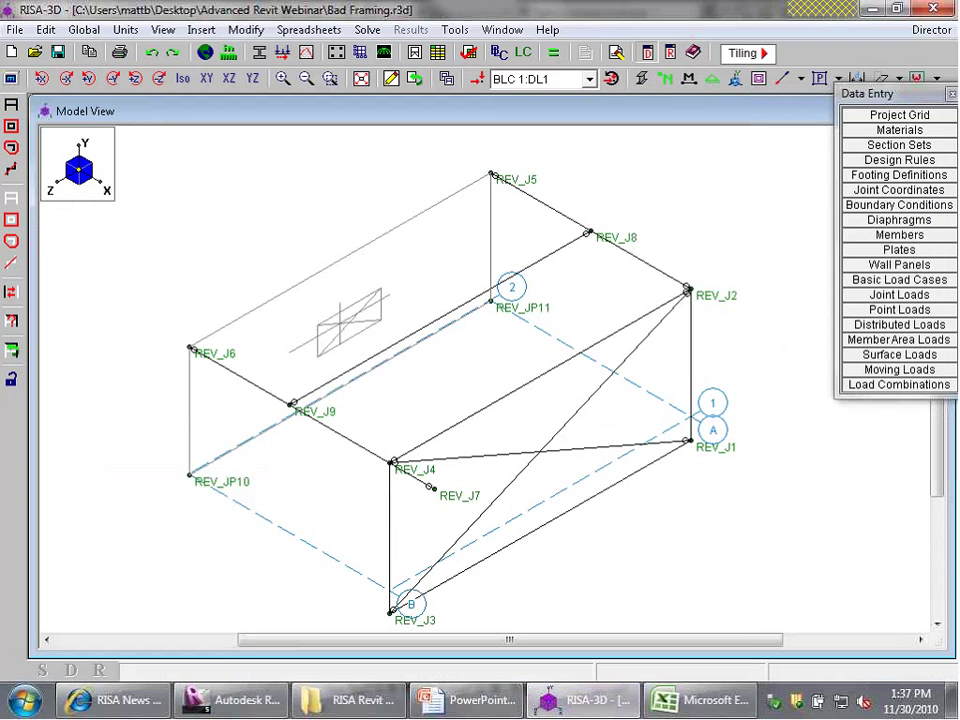
scroll(592, 452, up, 2)
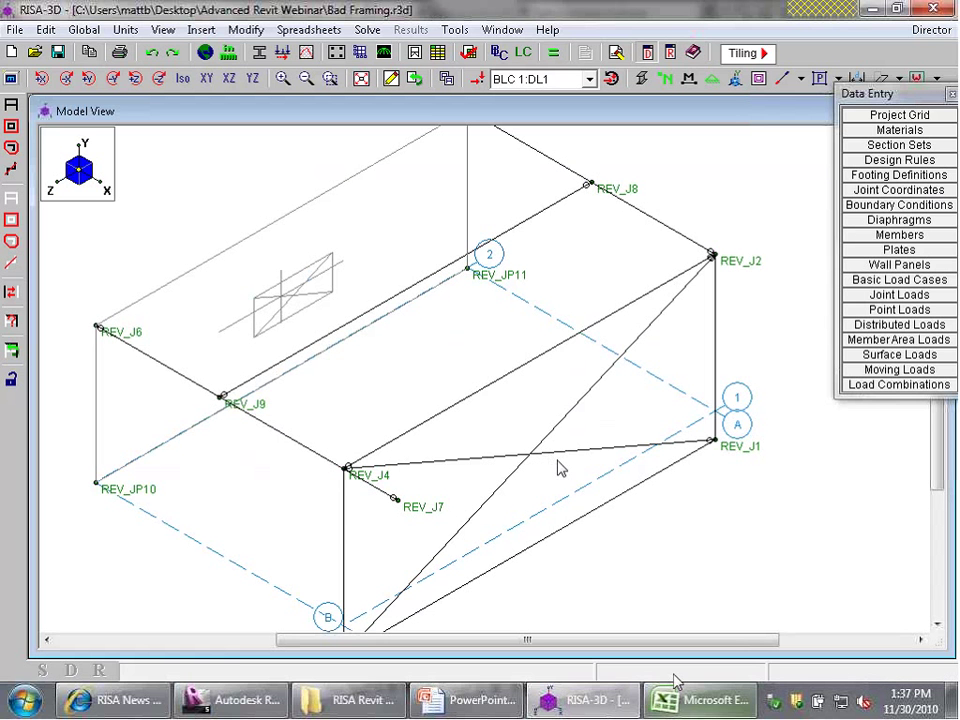
Assign pinned boundary conditions to the column-base joints REV_J1 and REV_J3.
scroll(547, 410, down, 2)
scroll(547, 400, up, 2)
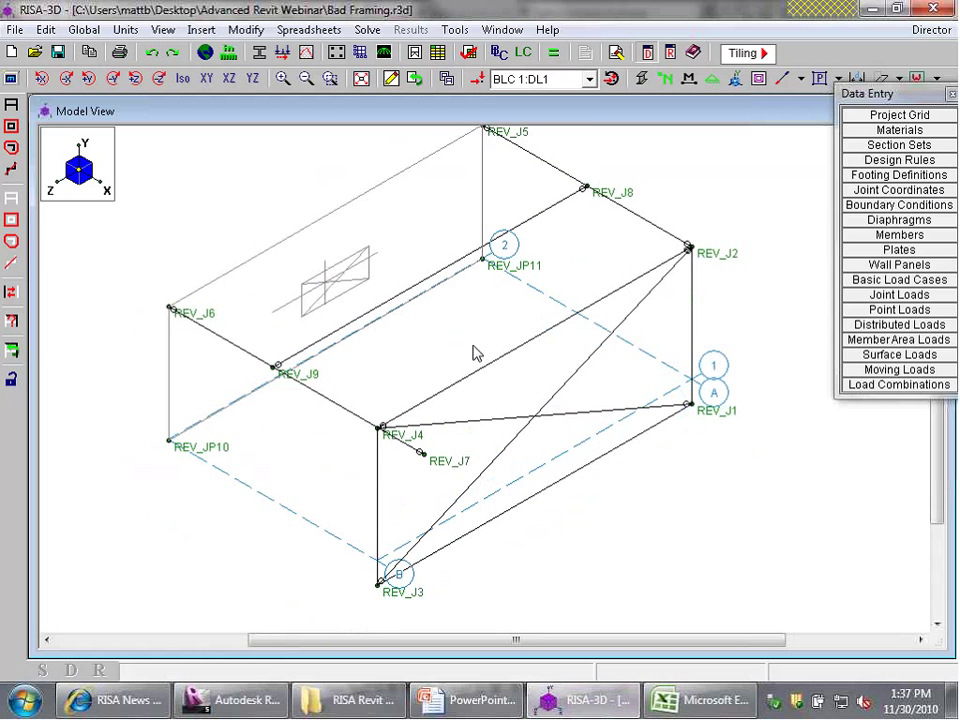
click(391, 79)
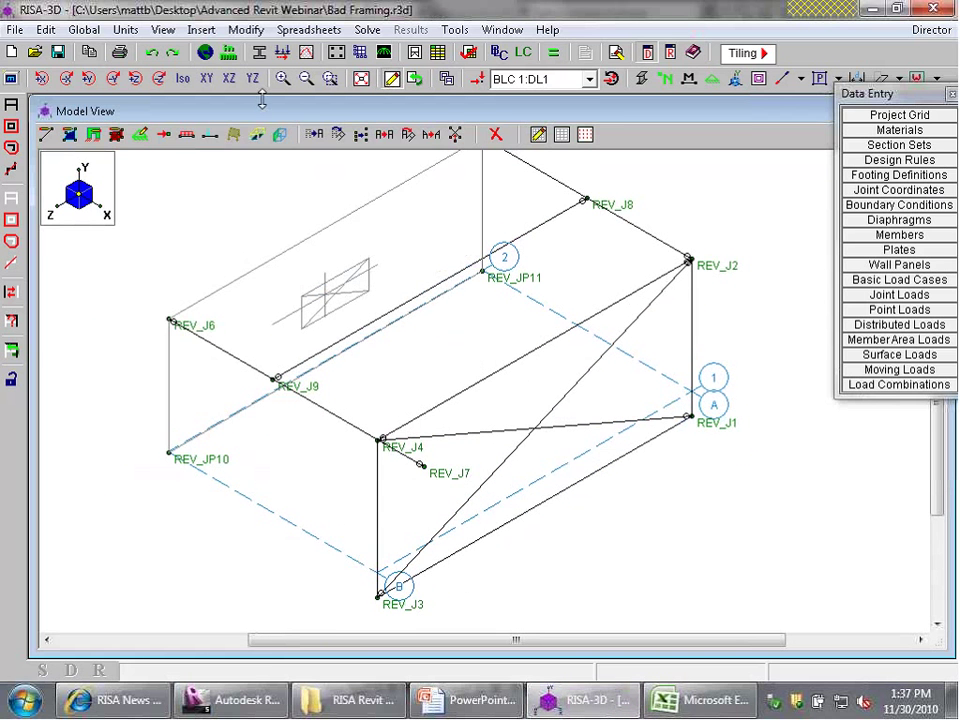
click(140, 134)
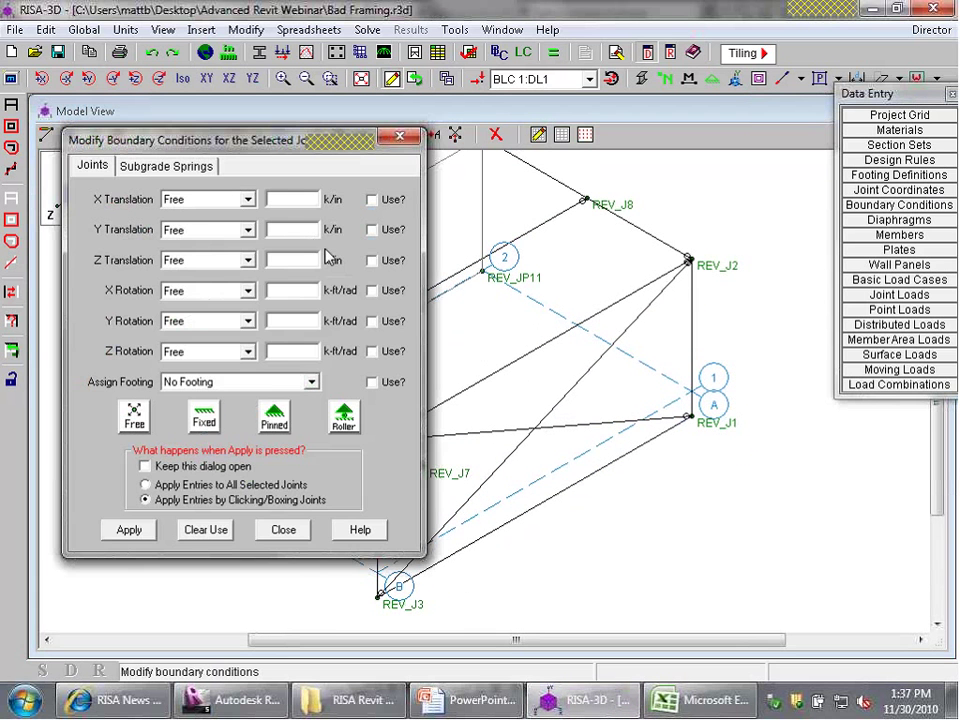
click(274, 416)
click(129, 530)
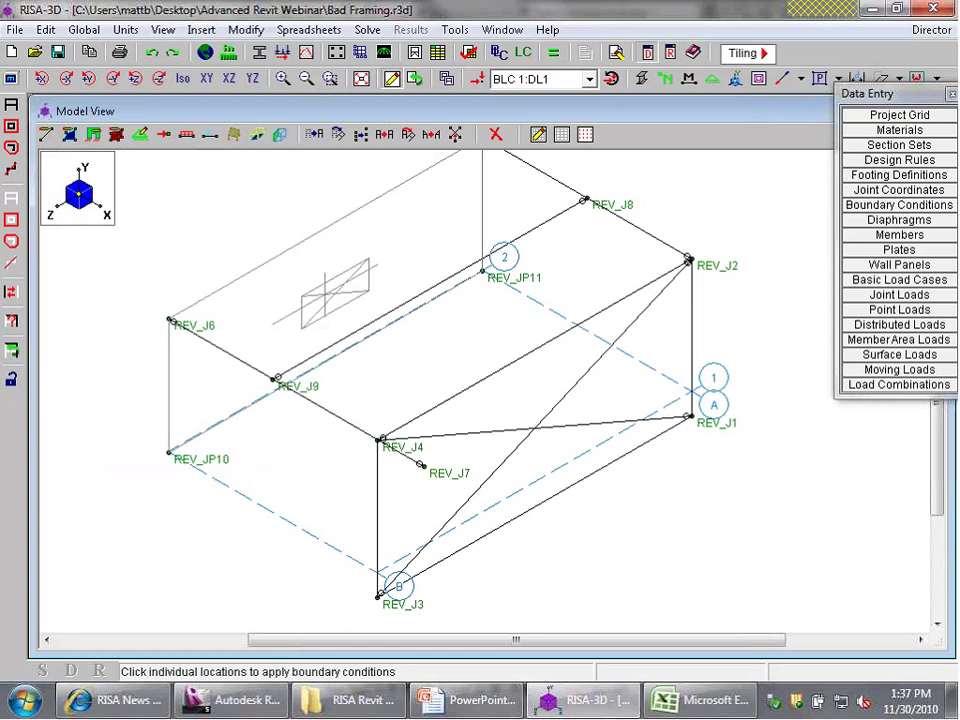
click(690, 417)
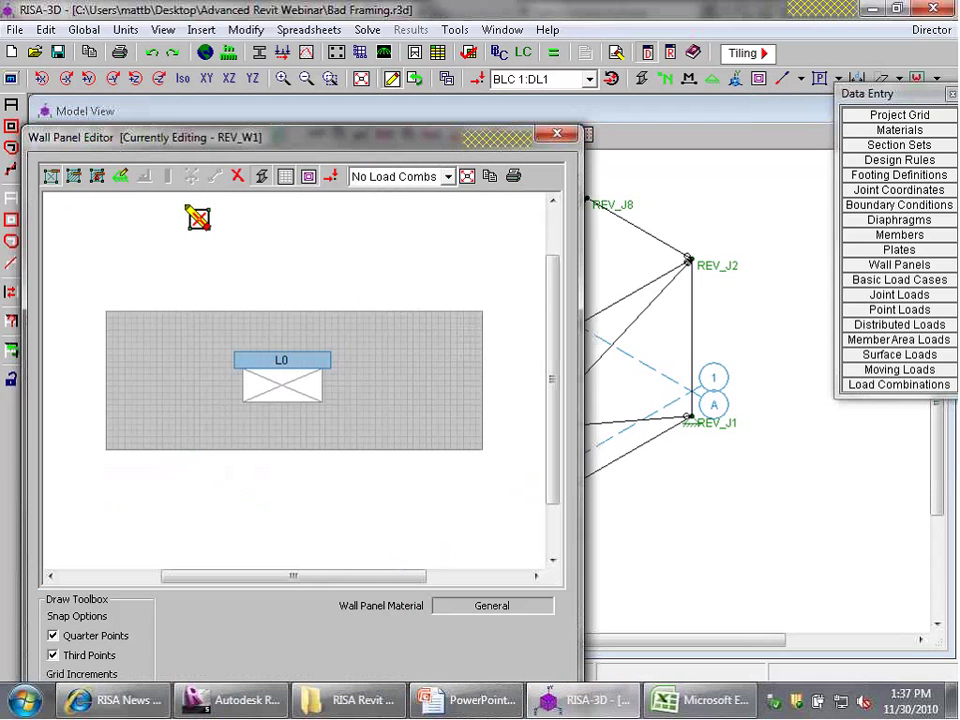
Apply a continuous pinned boundary condition along the bottom edge of wall panel REV_W1 and accept the wall panel edits.
click(121, 178)
click(331, 455)
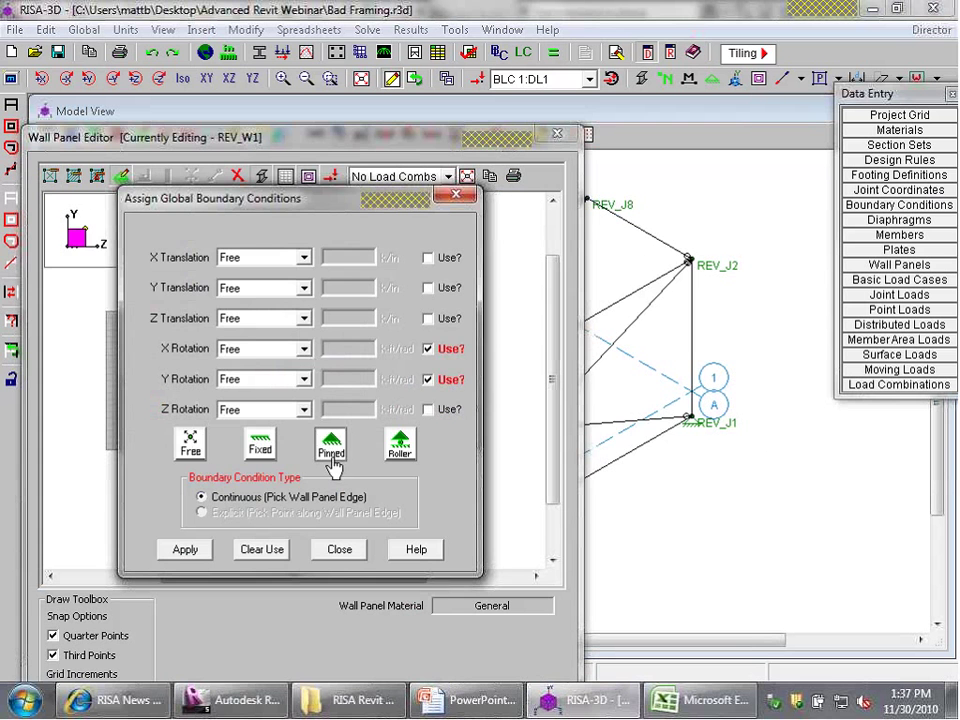
click(184, 549)
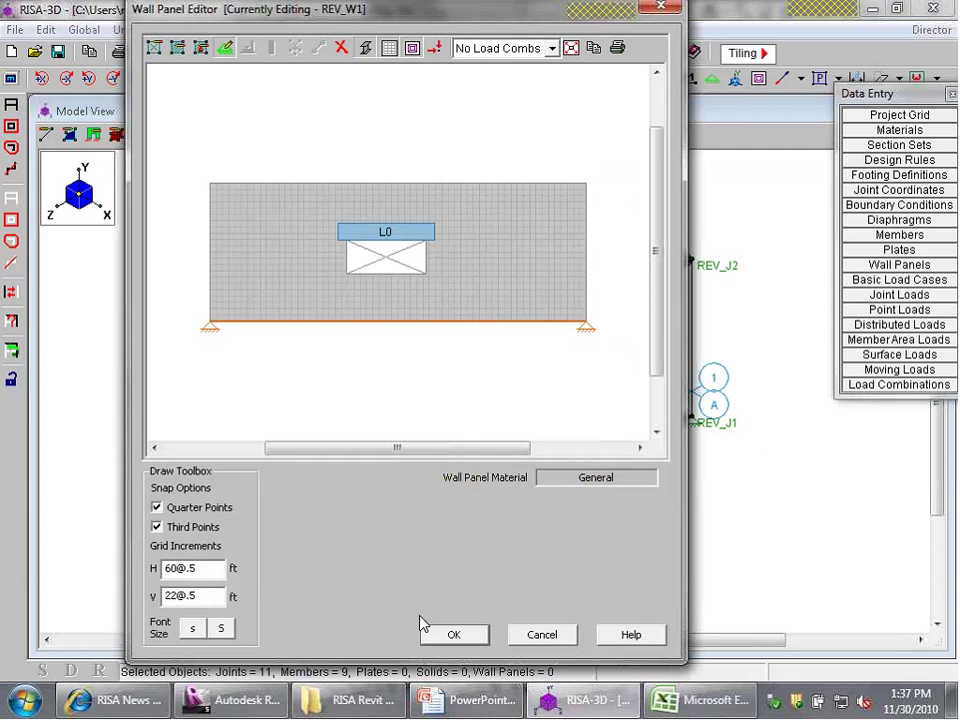
click(430, 632)
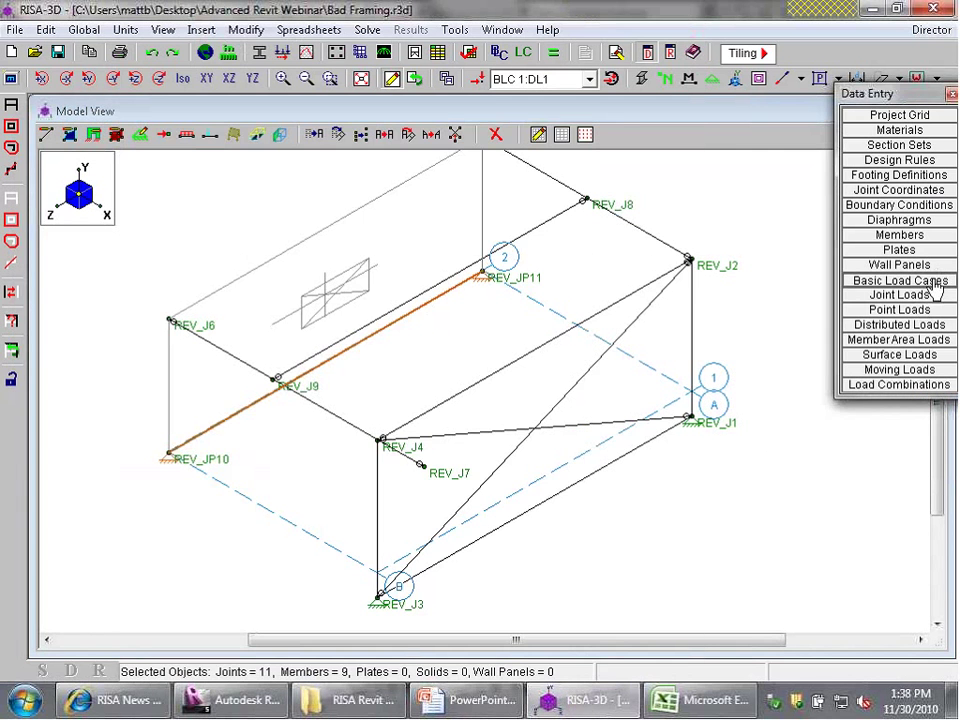
Open the basic load cases and rename the first load case as Self Weight.
click(934, 284)
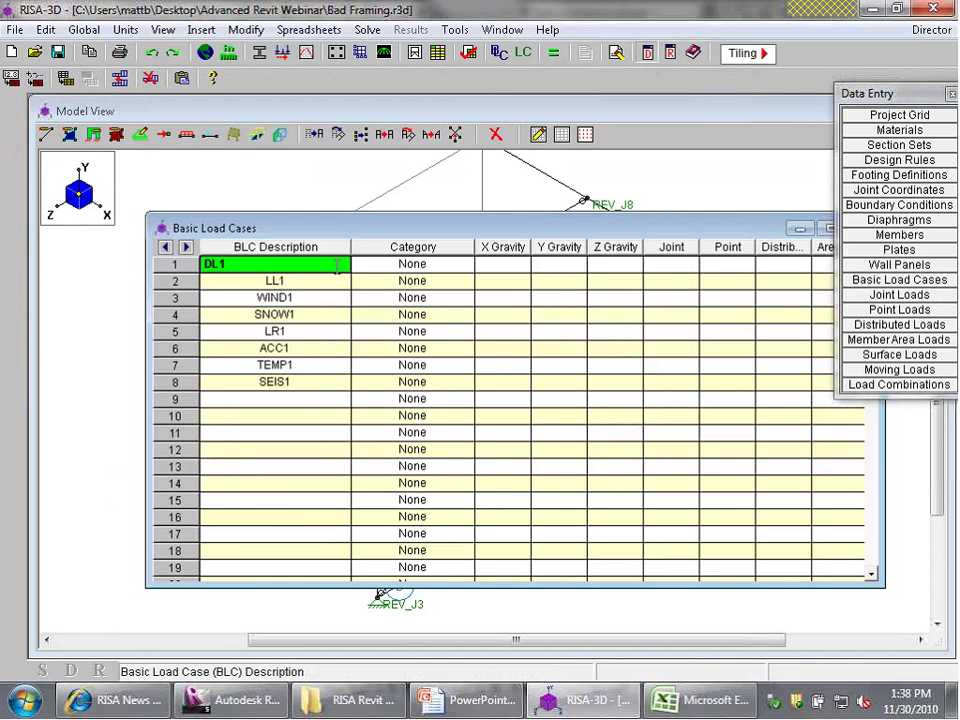
double_click(215, 264)
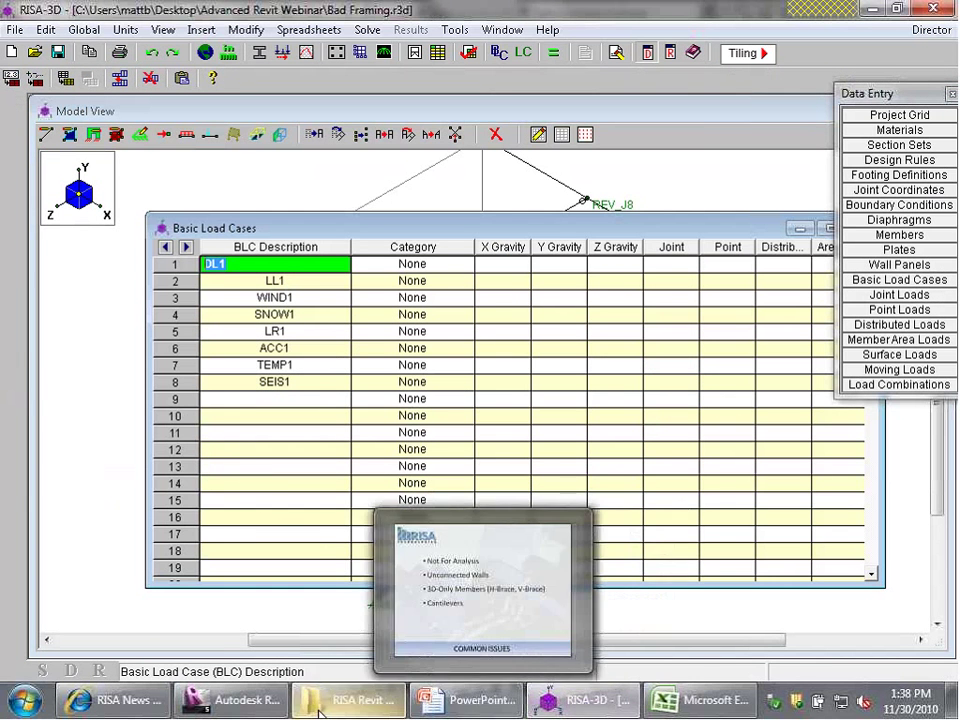
mouse_move(306, 706)
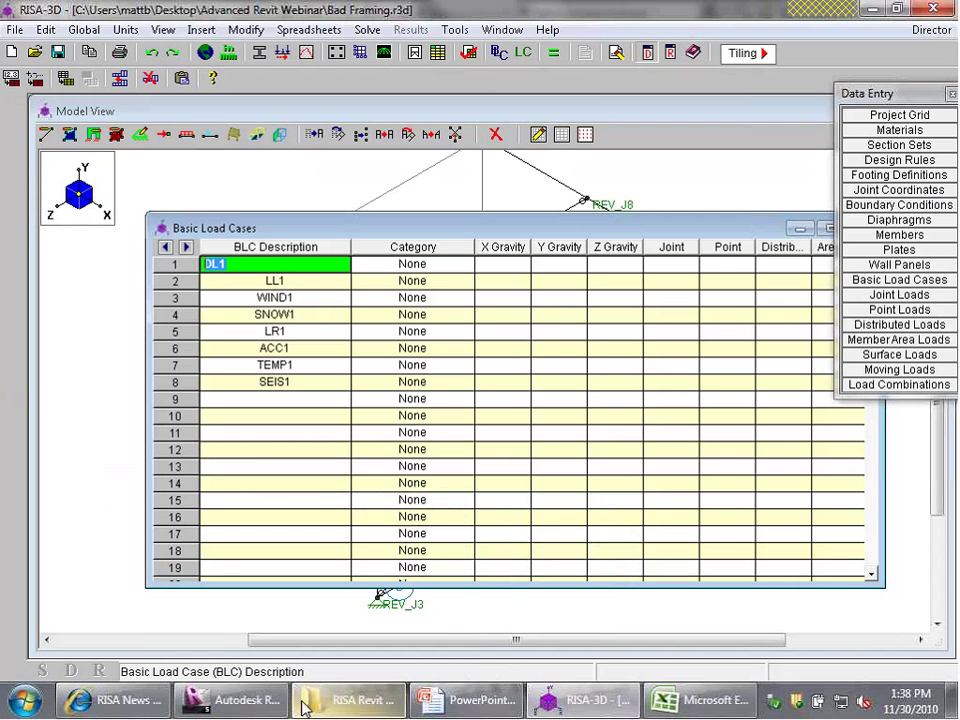
key(alt+Tab)
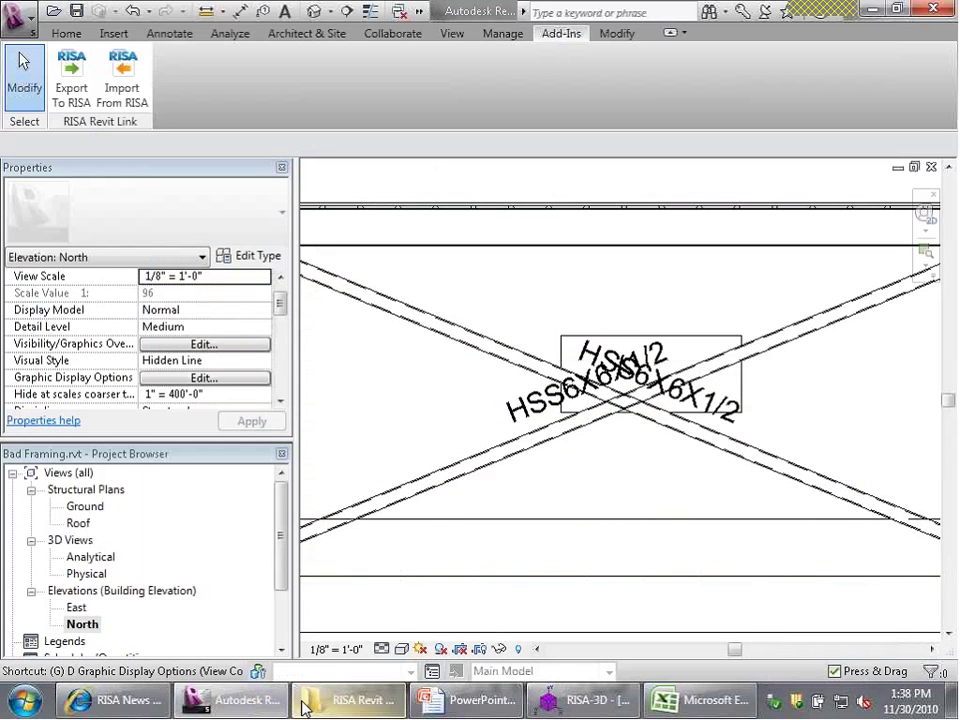
key(alt+Tab)
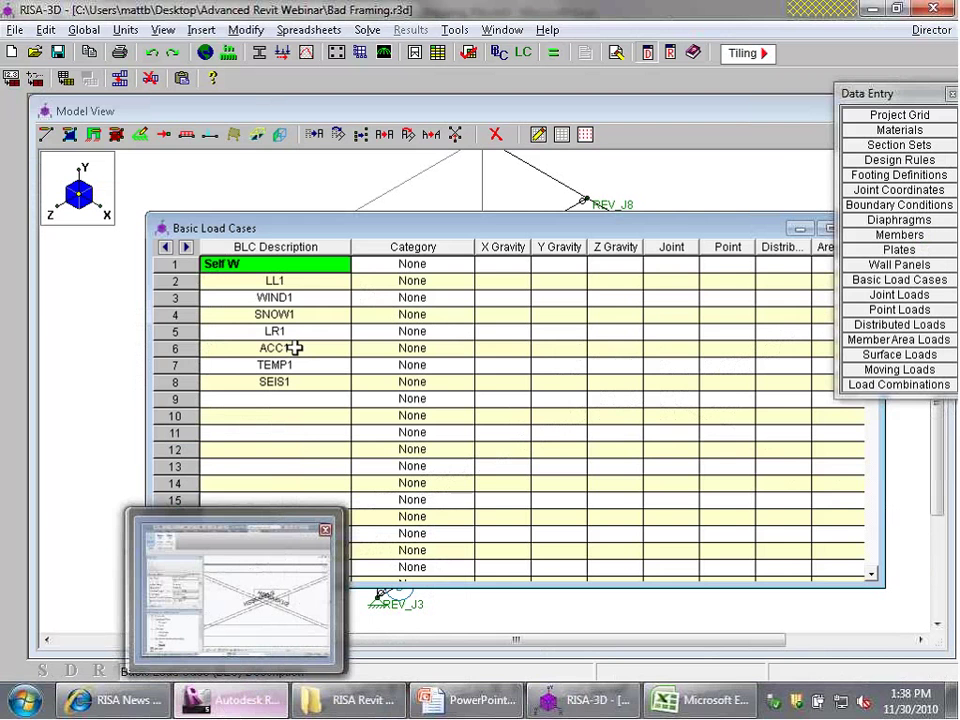
text(eigh)
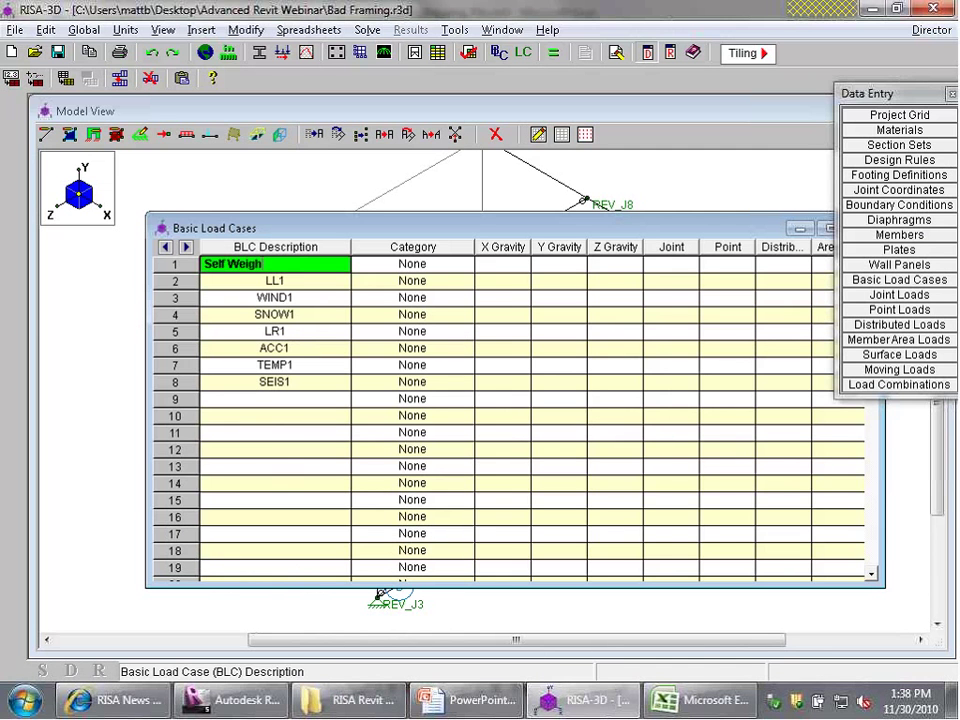
text(t)
Set the Self Weight load case to category DL with a Y gravity factor of -1.
key(Tab)
text(DL)
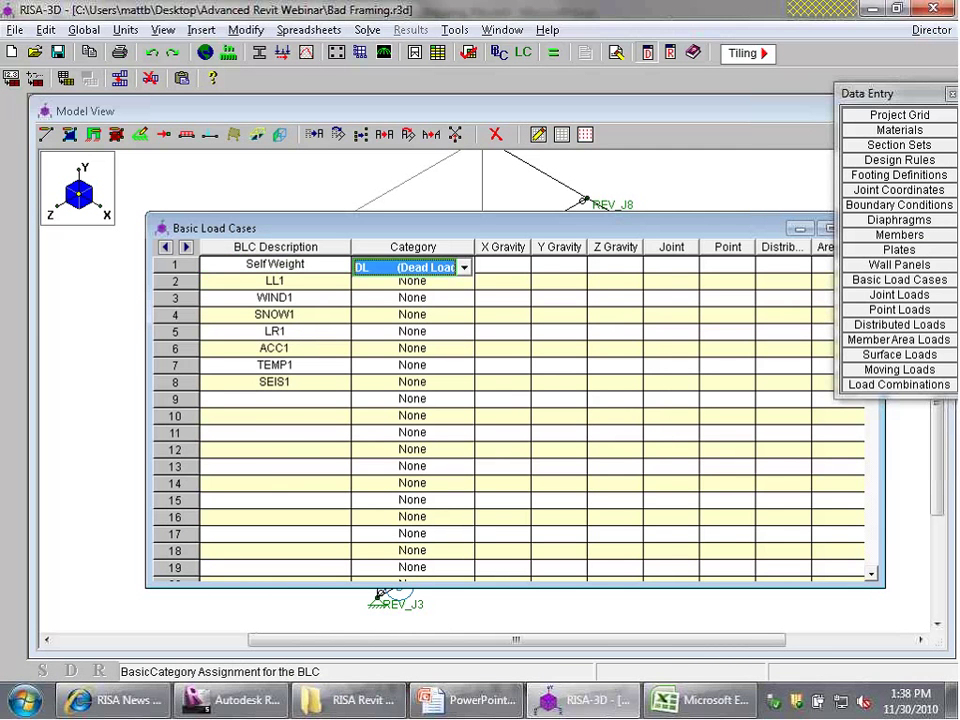
key(Tab)
key(Tab)
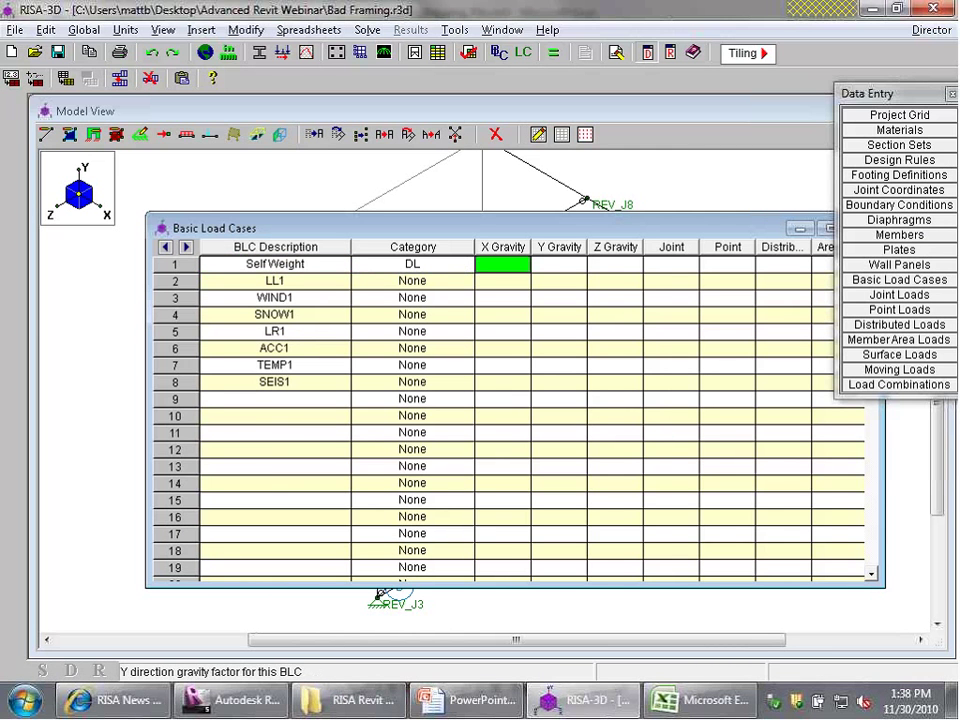
text(-1)
key(Tab)
Add a load combination described as Self Weight Only that uses the dead load category, and solve it.
click(900, 386)
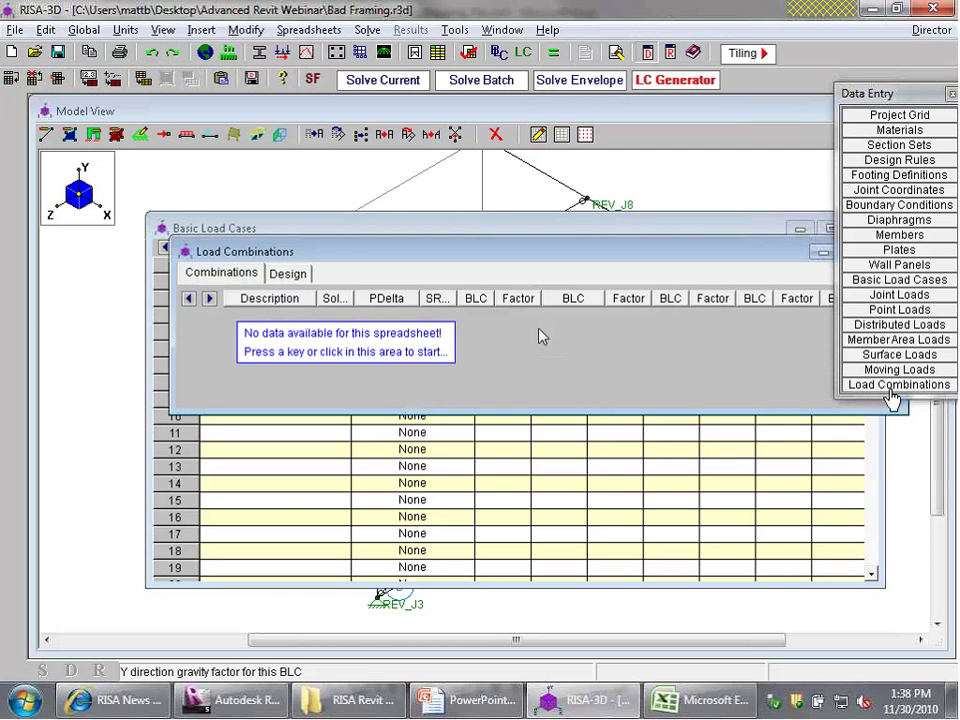
click(291, 478)
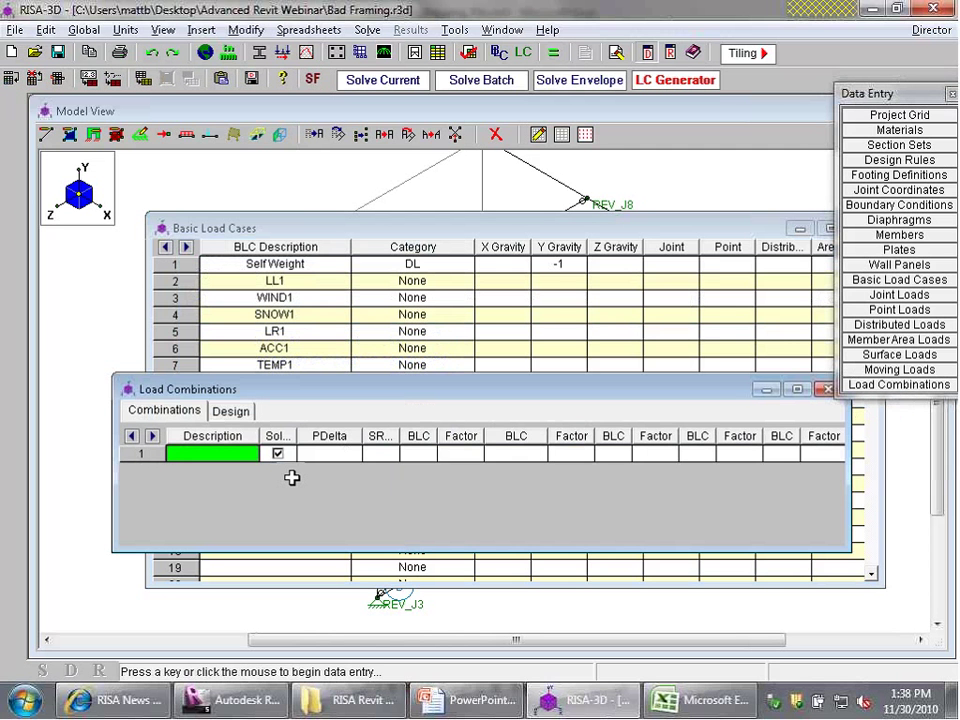
text(Self)
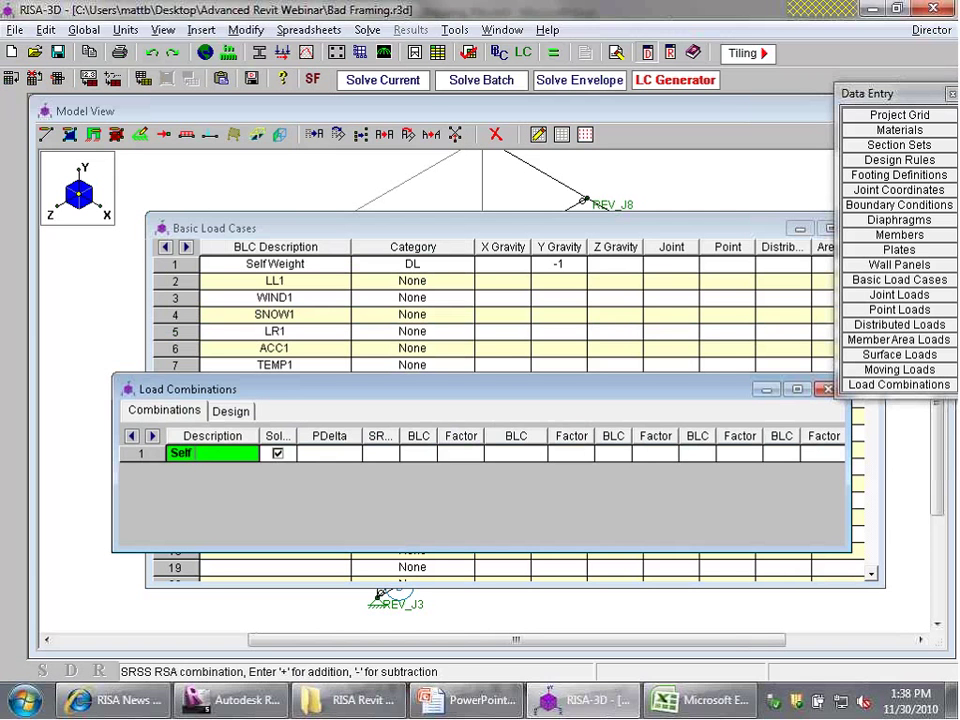
text( Weight Only)
click(418, 453)
text(d)
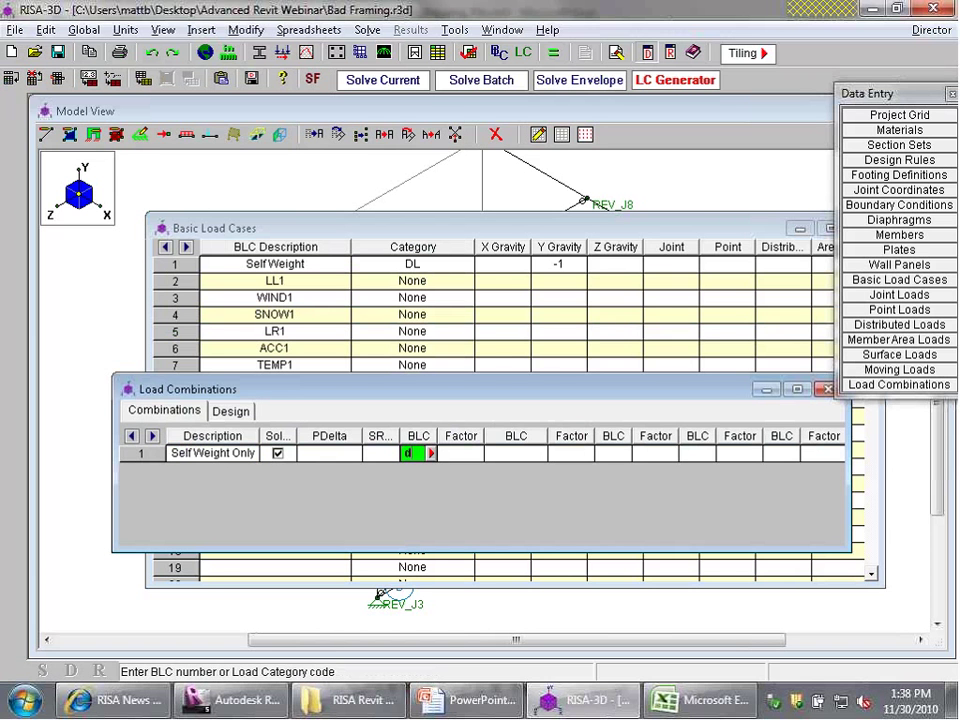
key(Return)
click(412, 86)
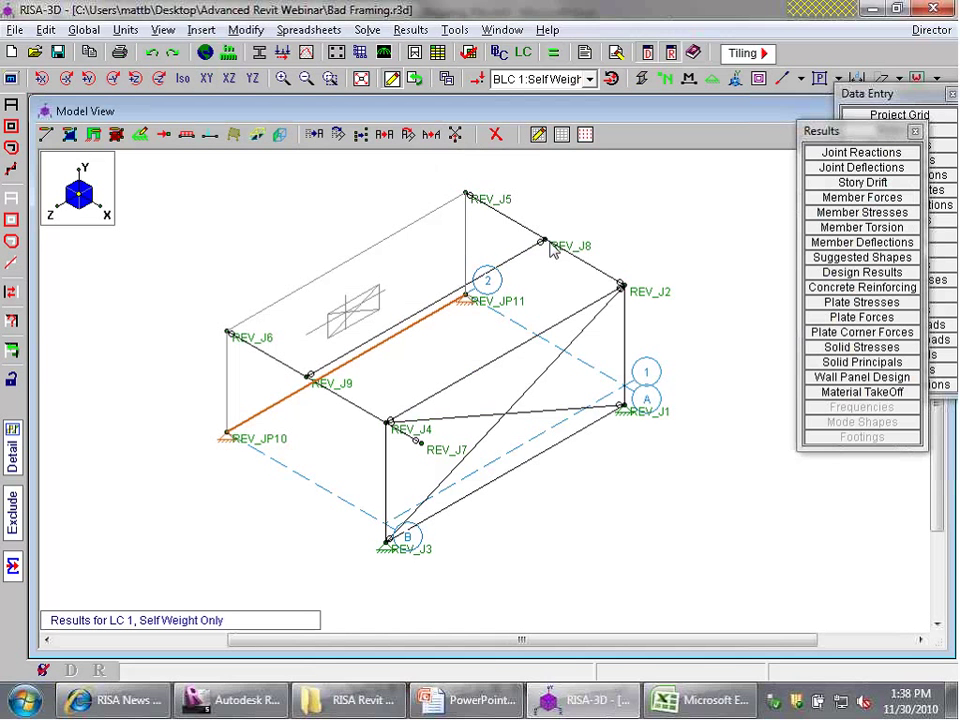
Switch to Revit, open the Analytical 3D view and examine the joist's connection to the roof beam.
click(243, 700)
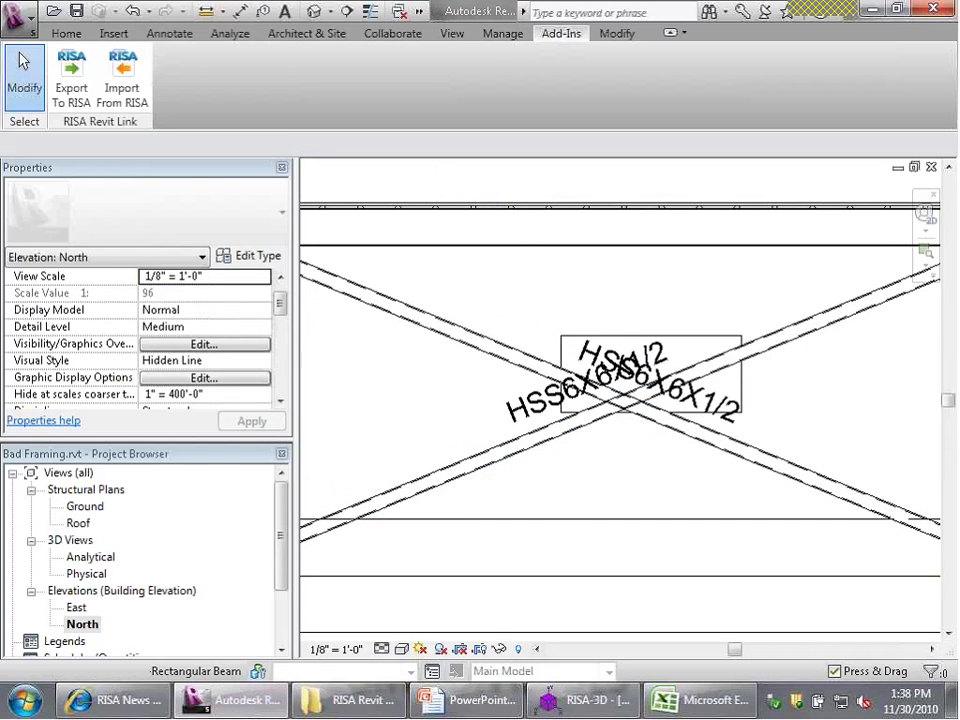
double_click(94, 557)
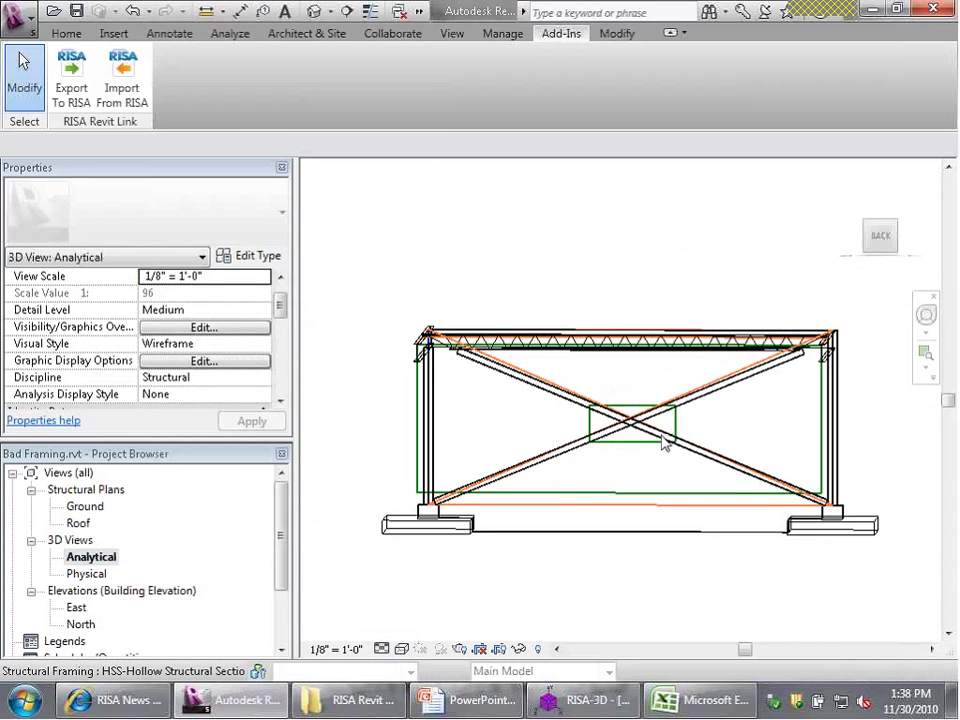
shift+middle_drag(499, 381, 714, 421)
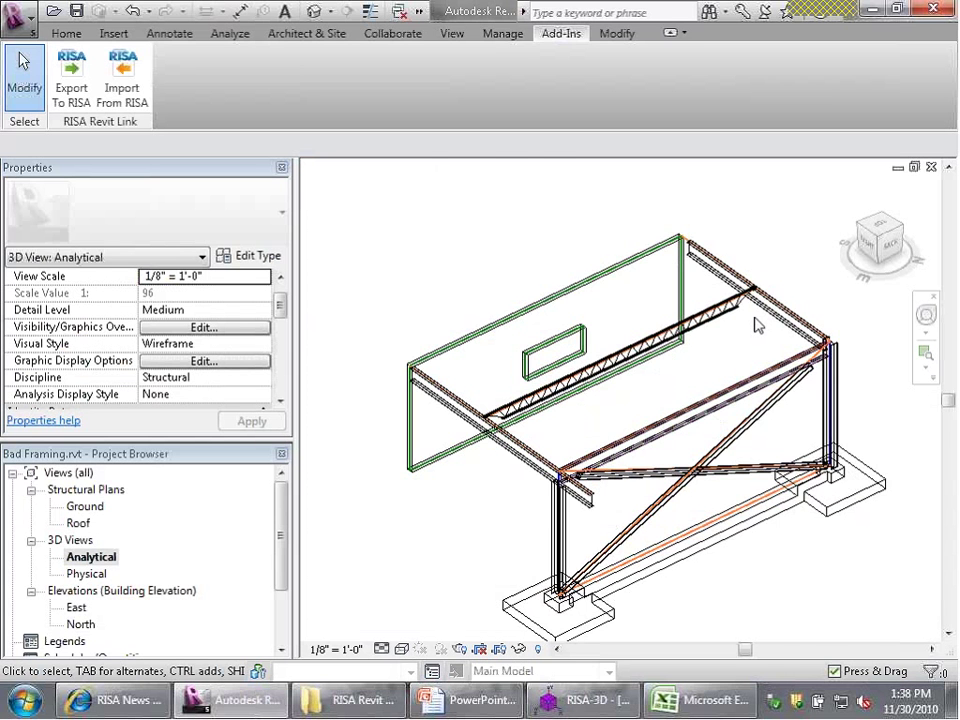
scroll(763, 289, up, 3)
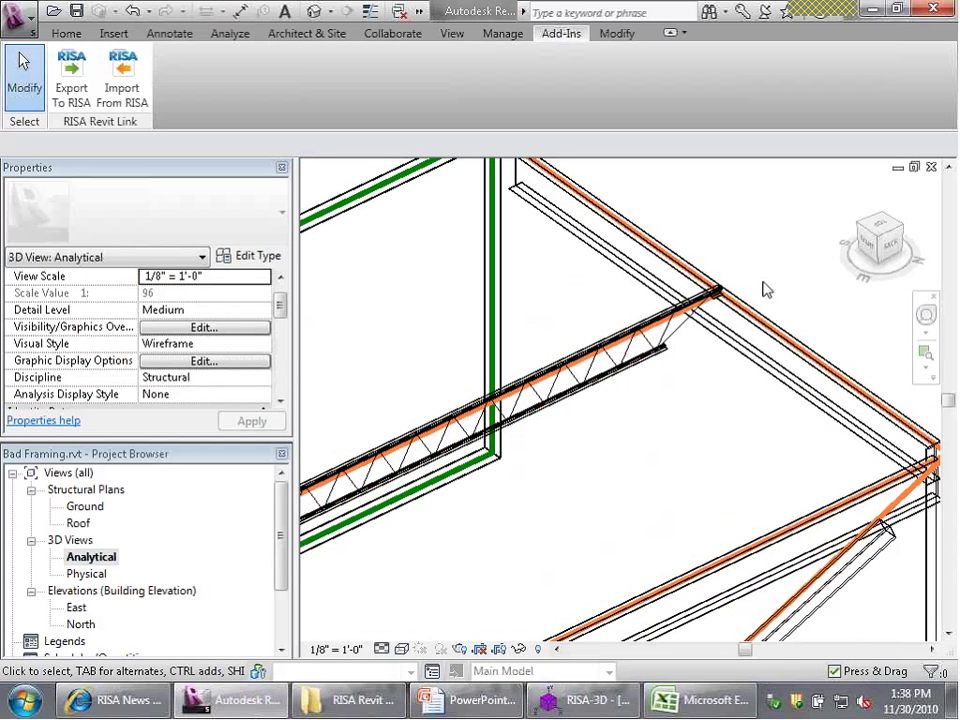
scroll(754, 281, down, 3)
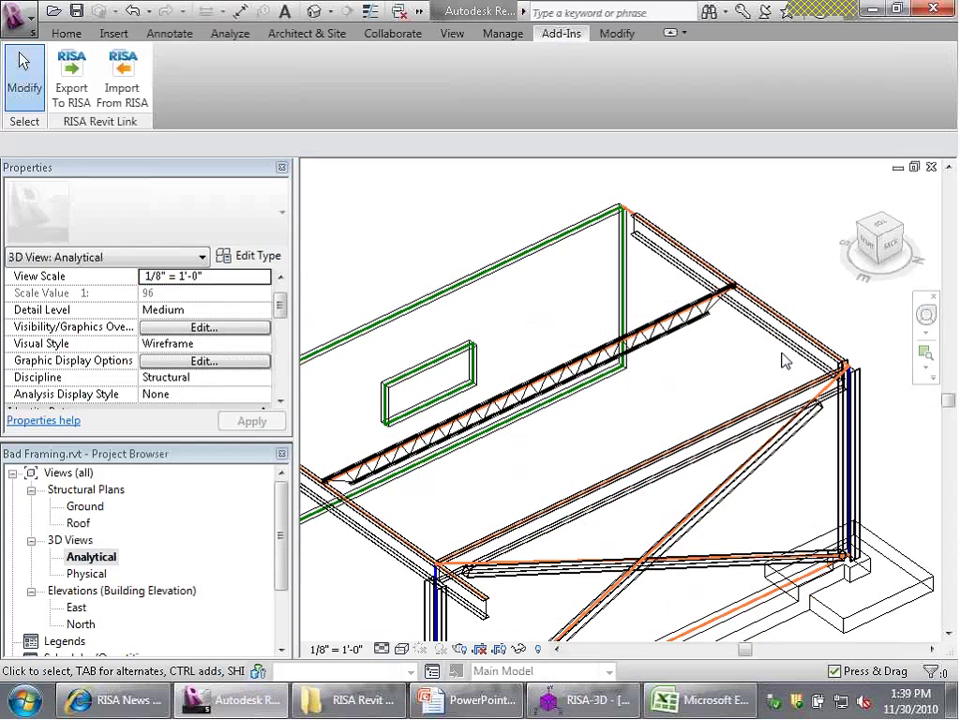
Close RISA-3D and export the Revit model to RISAFloor with the Launch Program option, using the exchange file name Bad FramingF.exc.
click(585, 702)
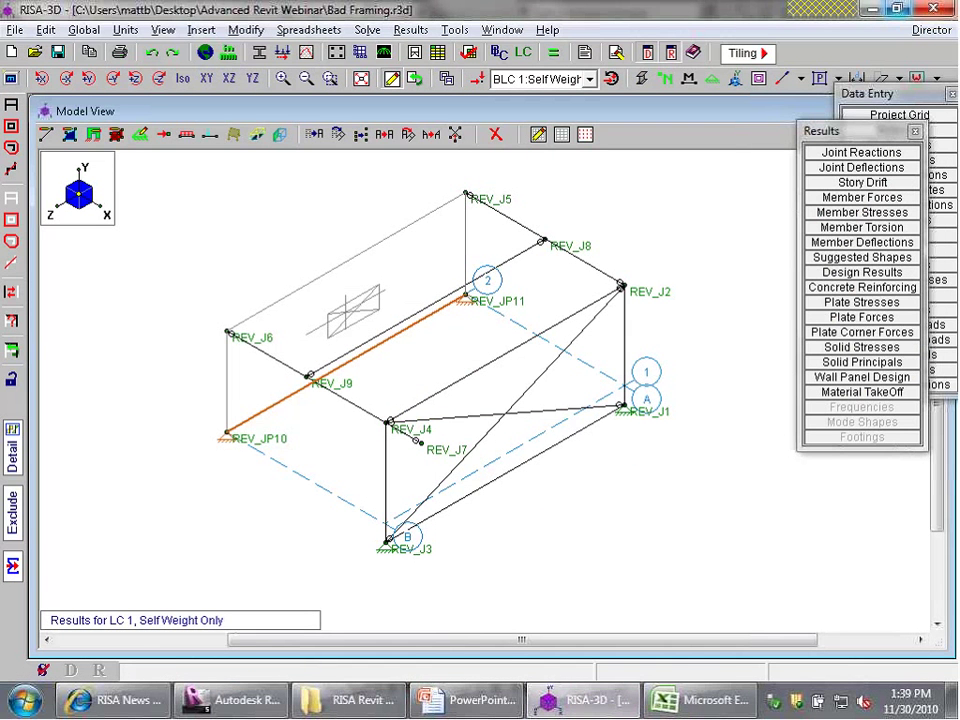
click(938, 10)
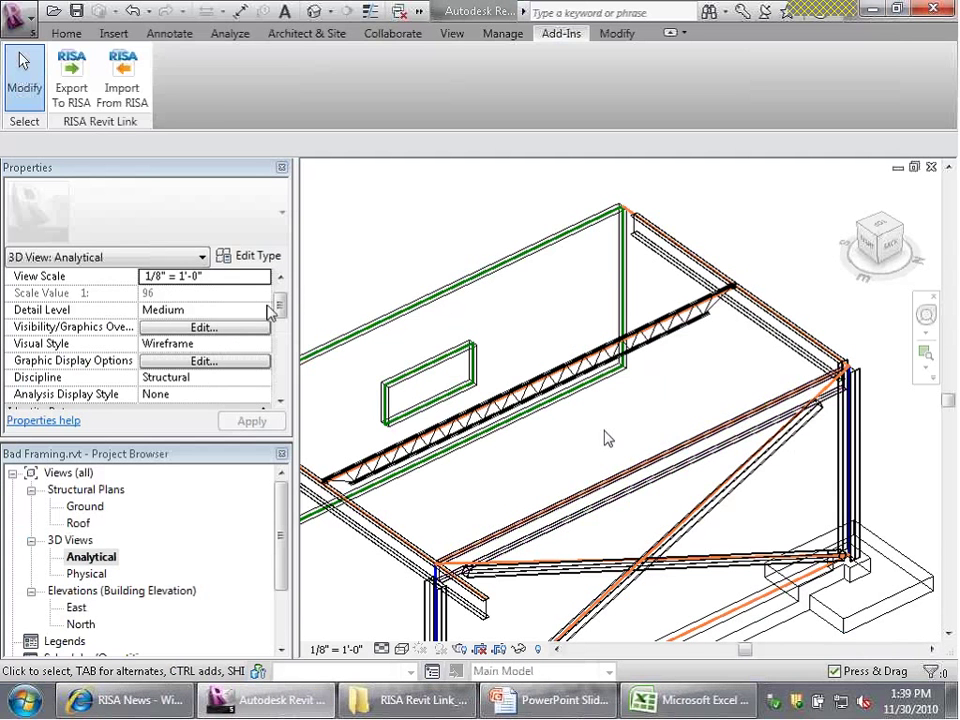
click(71, 90)
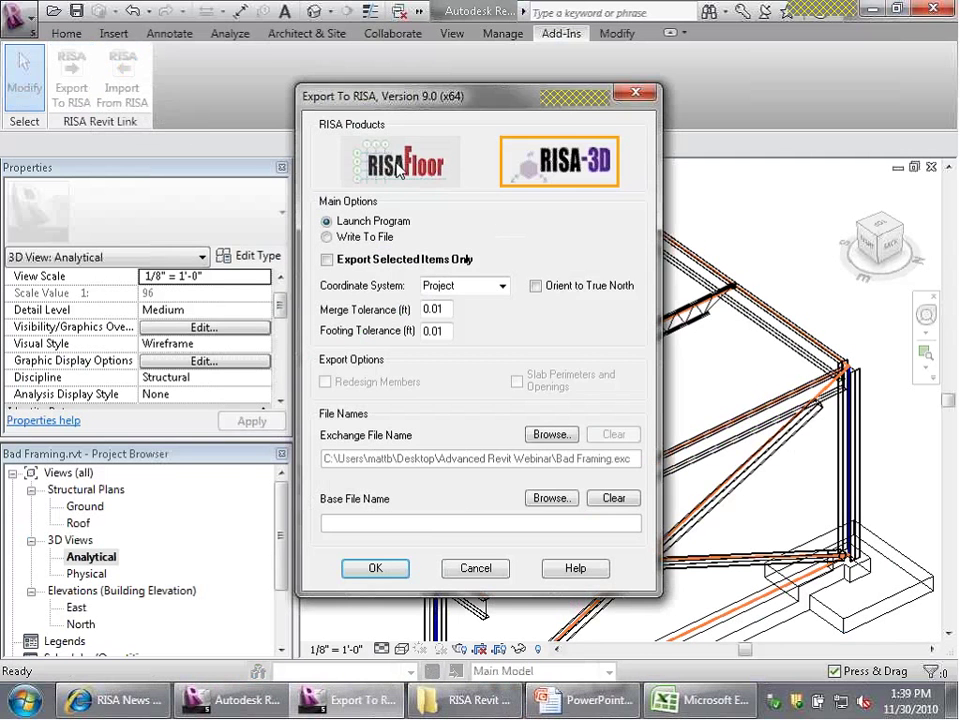
click(551, 434)
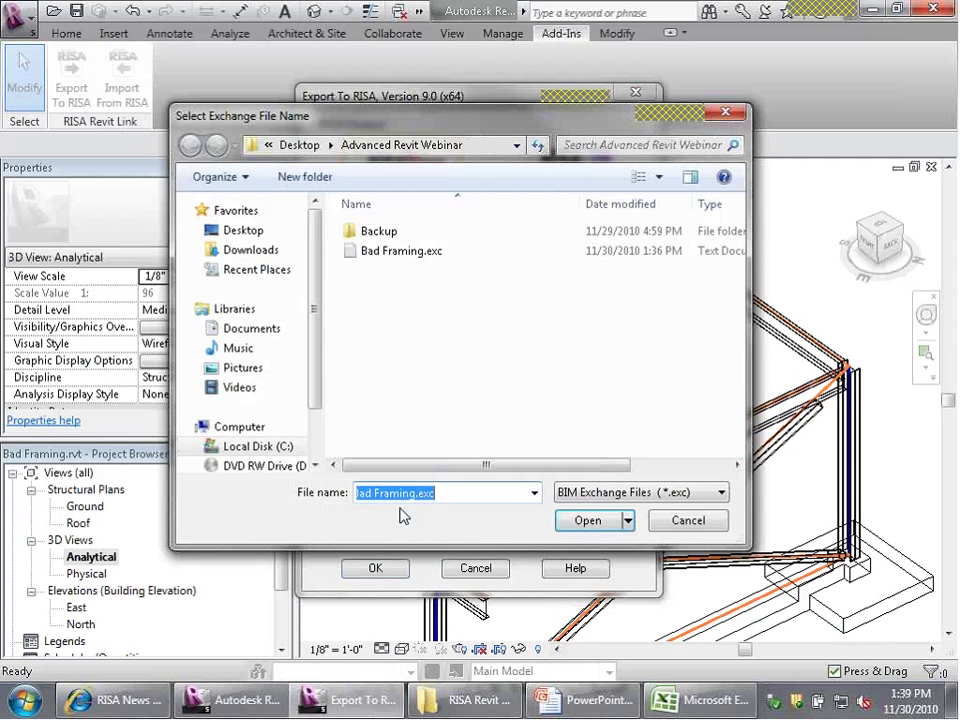
click(508, 495)
key(Left)
key(Left)
key(Left)
key(Left)
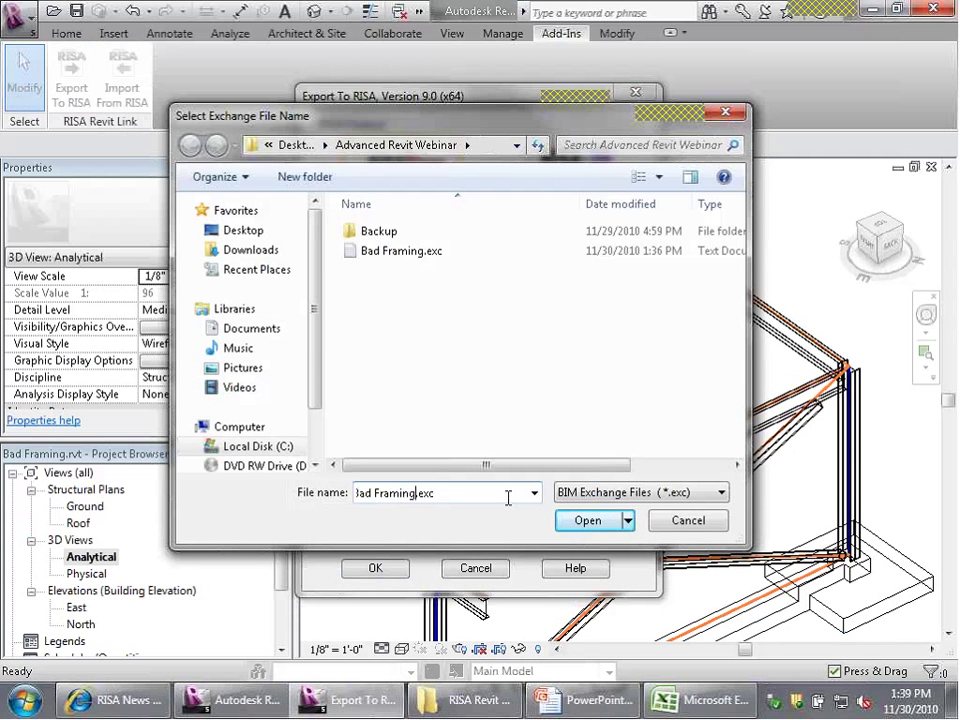
text(F)
click(590, 522)
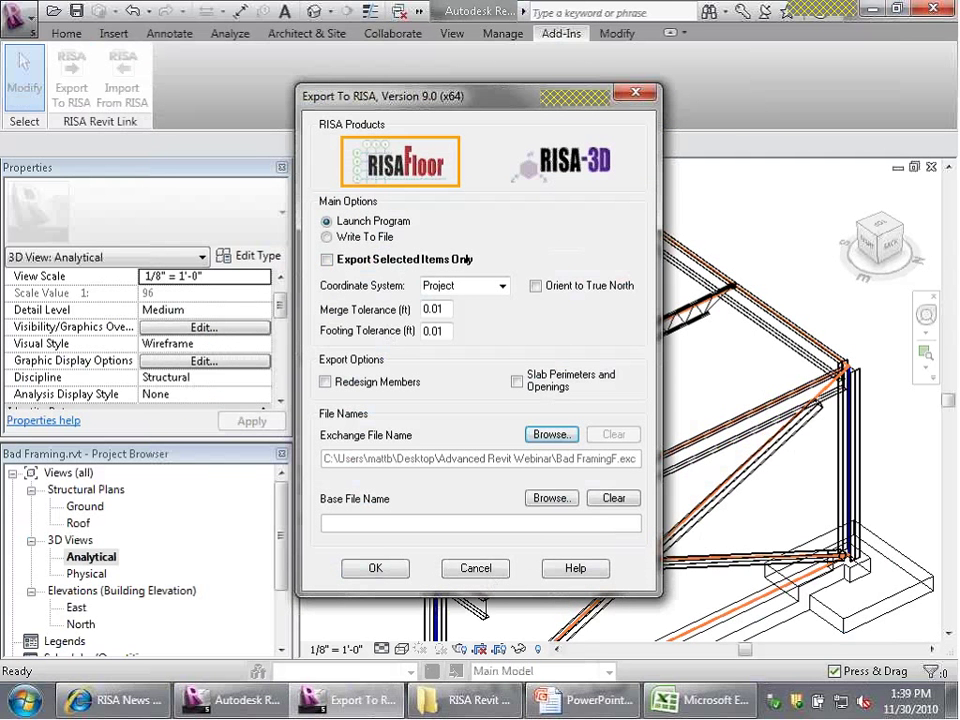
click(376, 569)
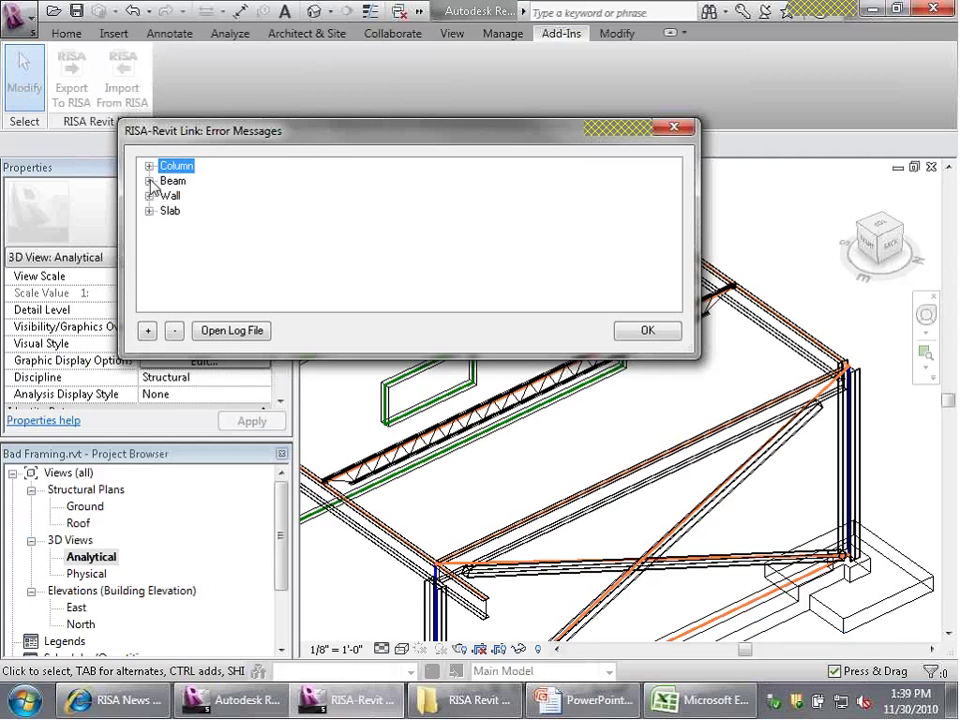
Review the export error messages listed for the wall and the slab.
click(149, 196)
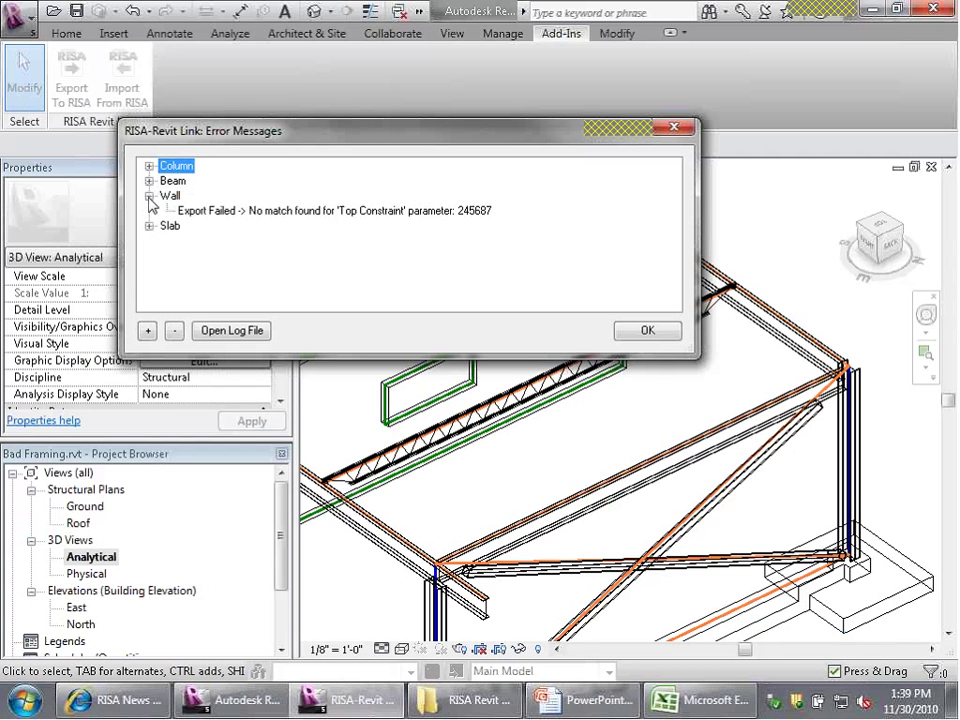
click(149, 196)
click(149, 211)
click(149, 211)
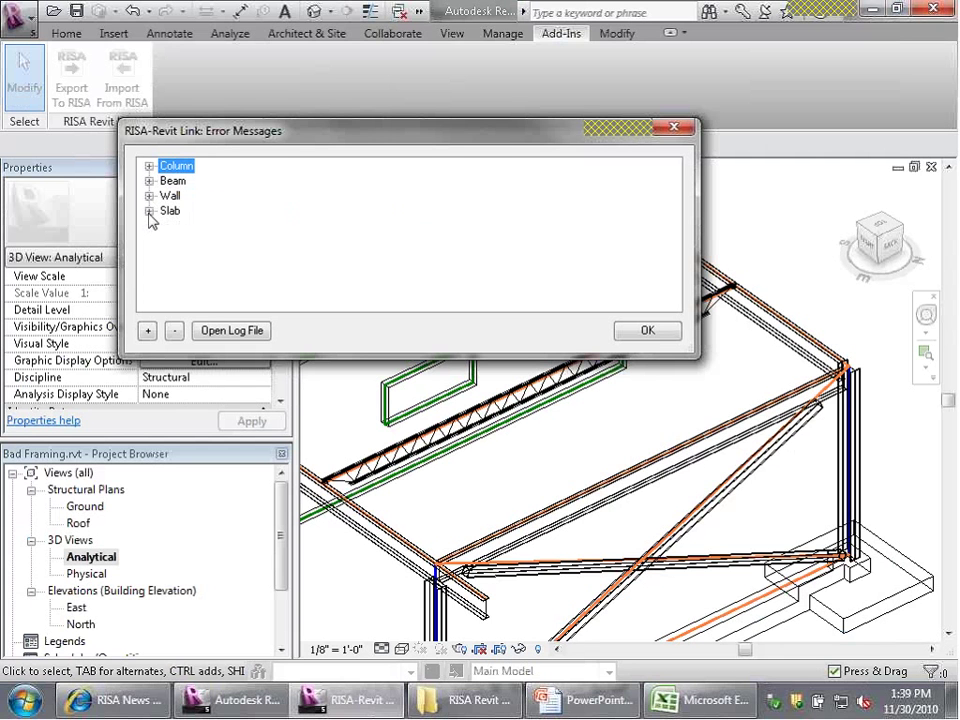
Review the export error messages listed for the beam and accept the error list so the export to RISAFloor completes.
click(149, 181)
click(149, 181)
click(149, 181)
click(149, 181)
click(645, 333)
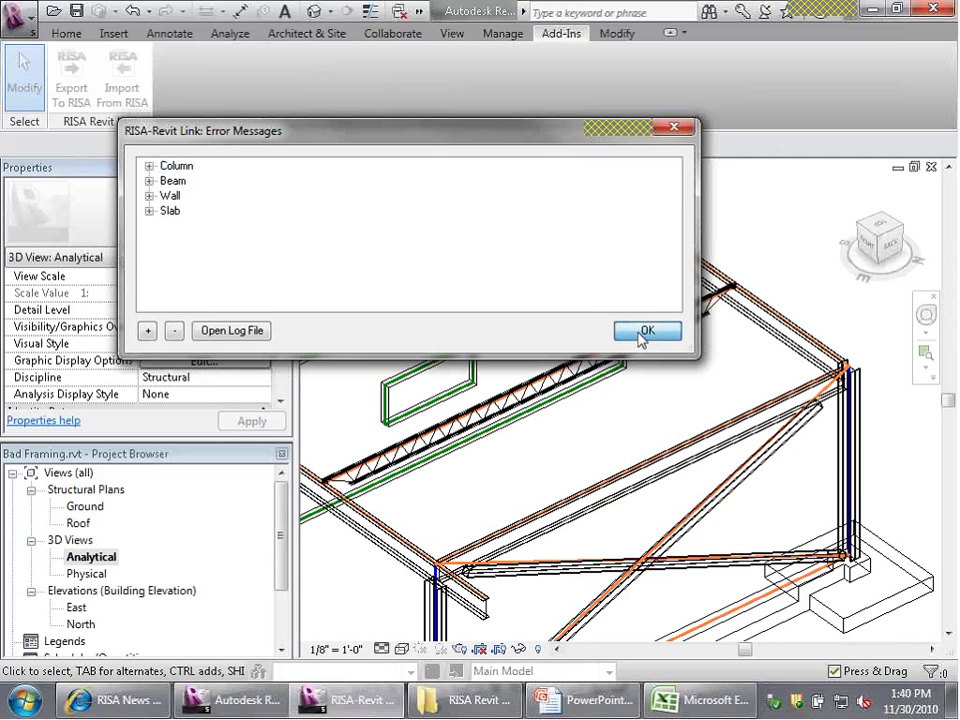
click(645, 333)
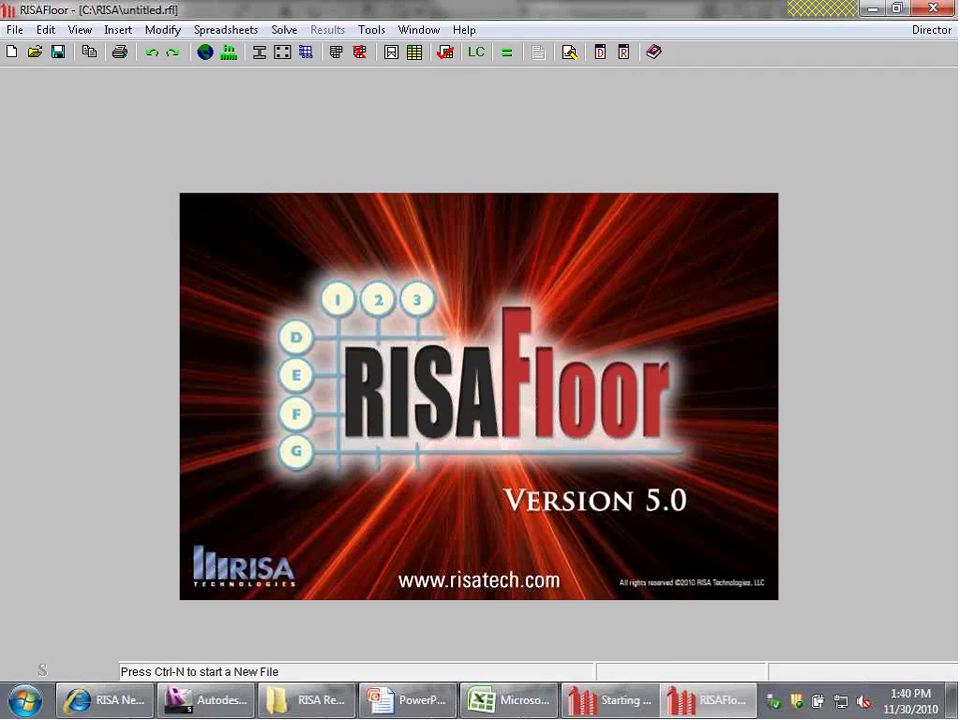
Switch to Revit, open the North elevation and check the elevations of the Roof and Ground levels.
click(226, 699)
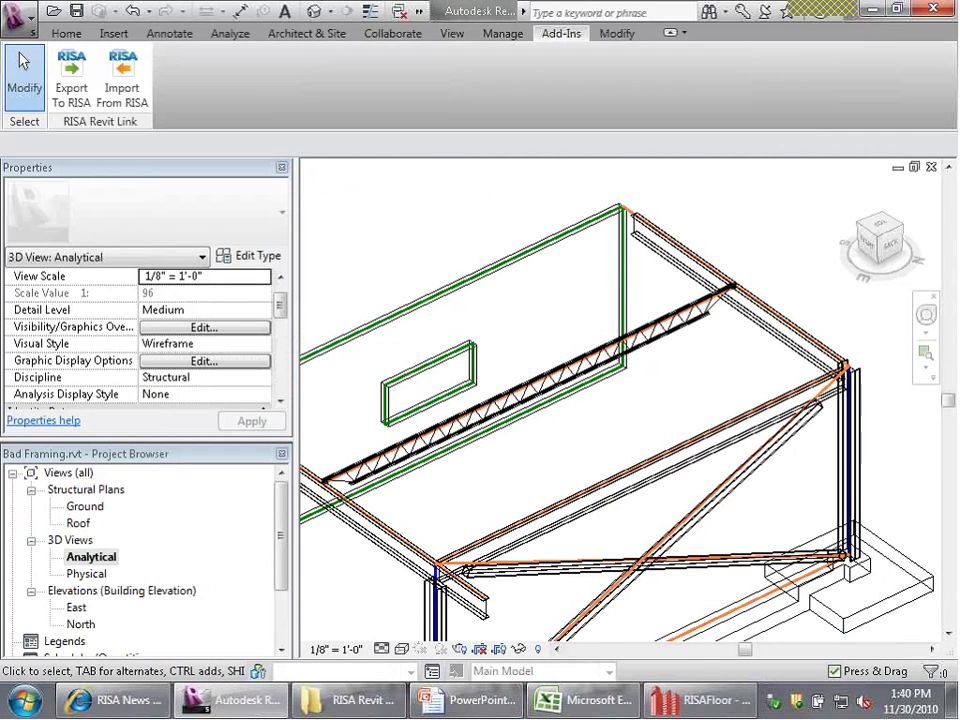
double_click(84, 624)
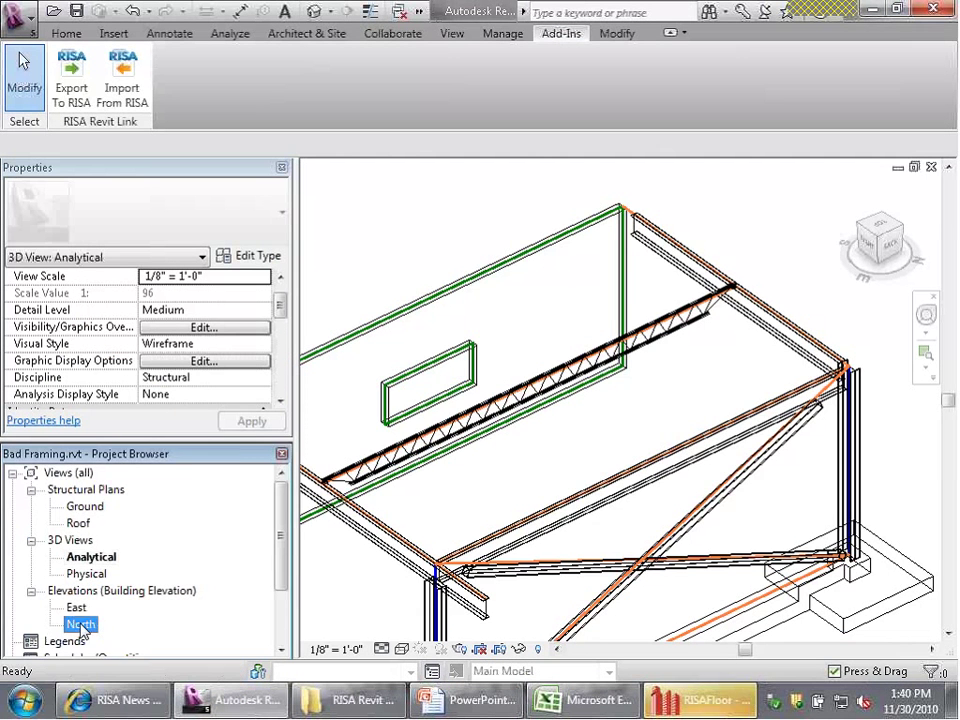
scroll(577, 484, down, 3)
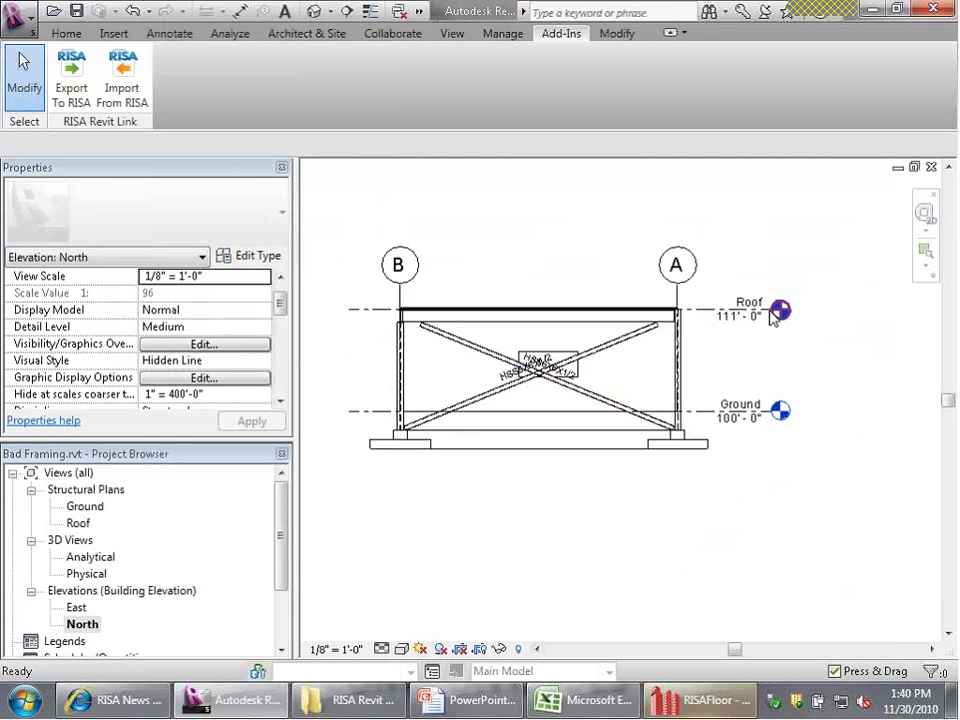
scroll(652, 313, up, 4)
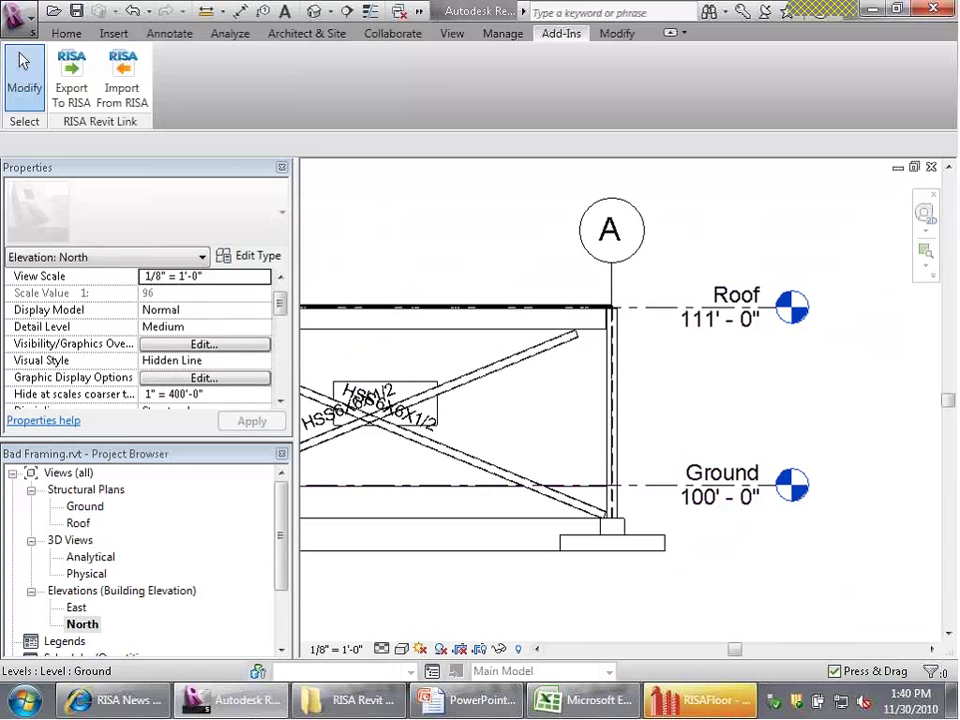
Switch to RISAFloor, display the Full Model and check the Roof elevation in the Floors spreadsheet.
mouse_move(703, 708)
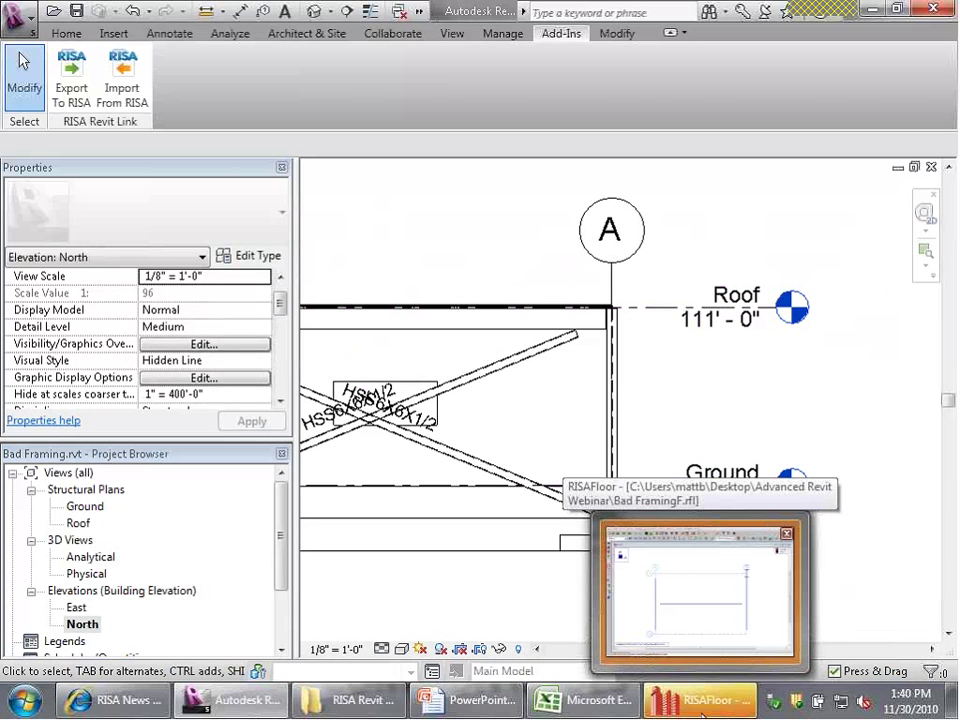
click(703, 708)
key(Escape)
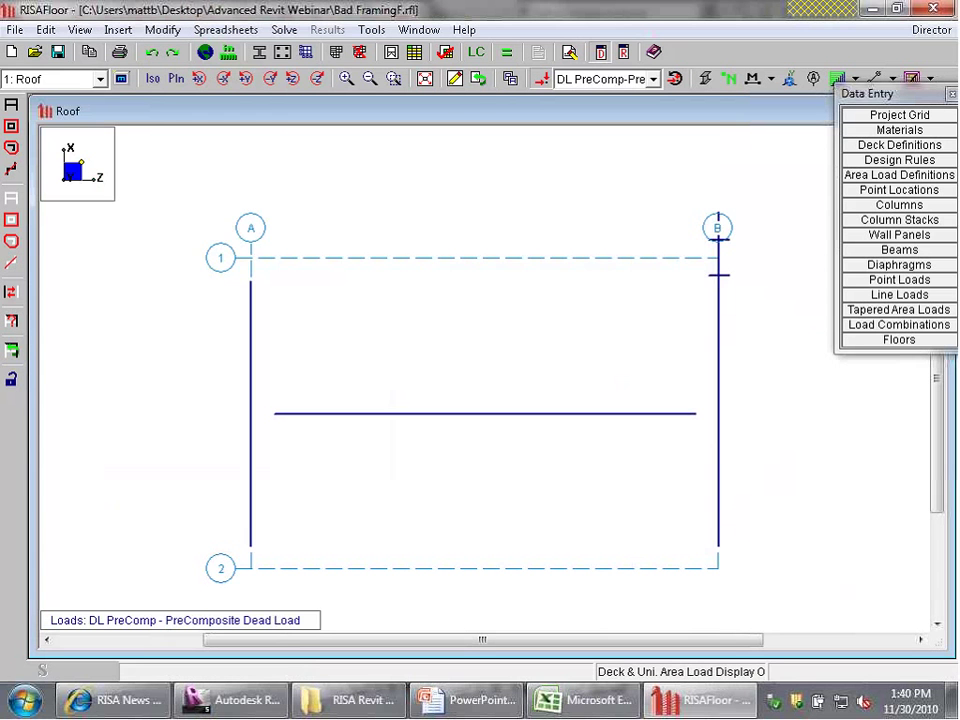
click(60, 79)
click(30, 112)
scroll(518, 439, down, 2)
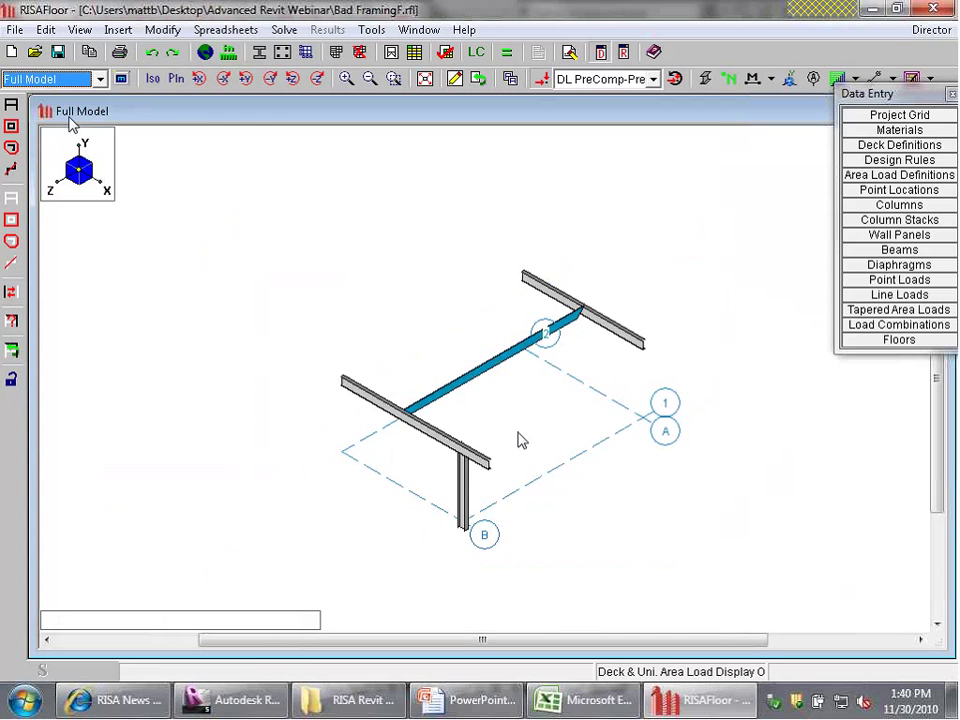
scroll(636, 321, up, 3)
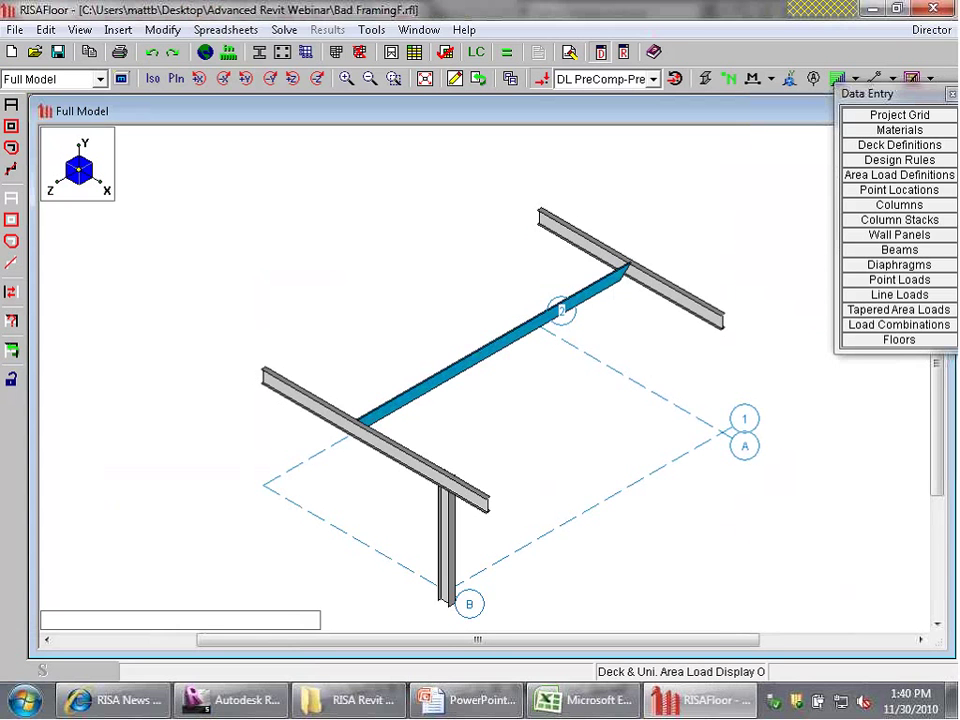
scroll(540, 369, down, 2)
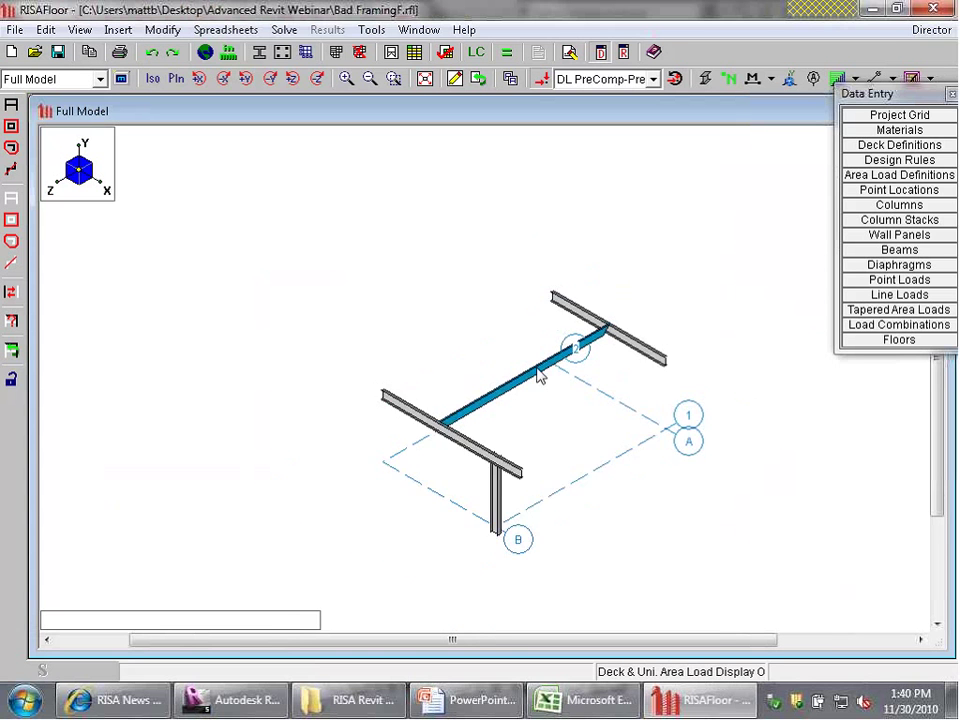
click(870, 341)
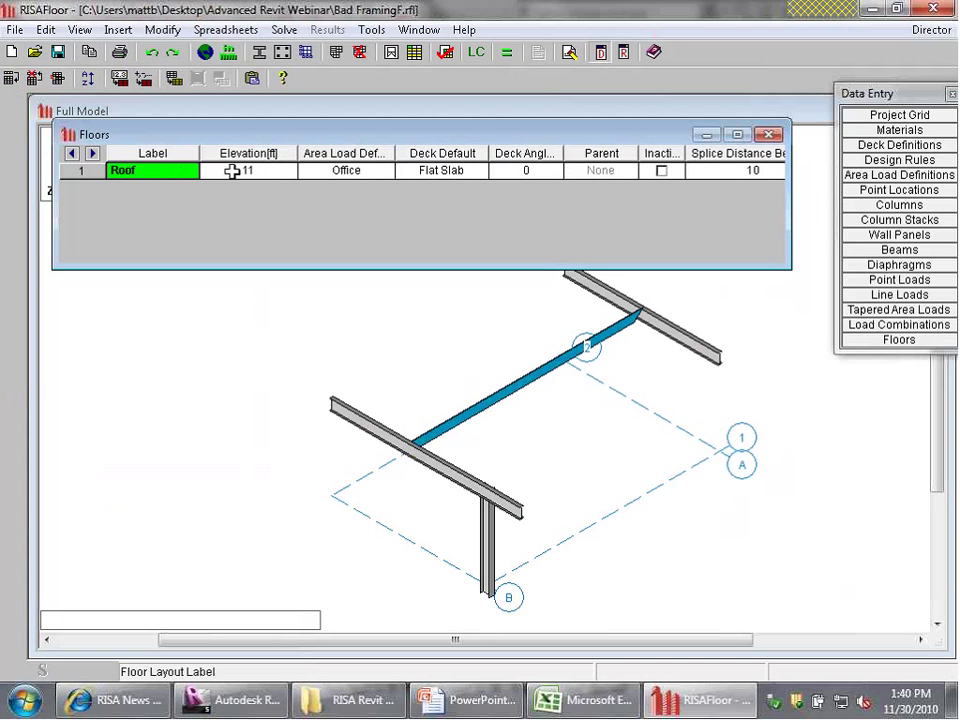
Switch to Revit and set the Elevation Base of the Roof level's type to Project.
click(257, 705)
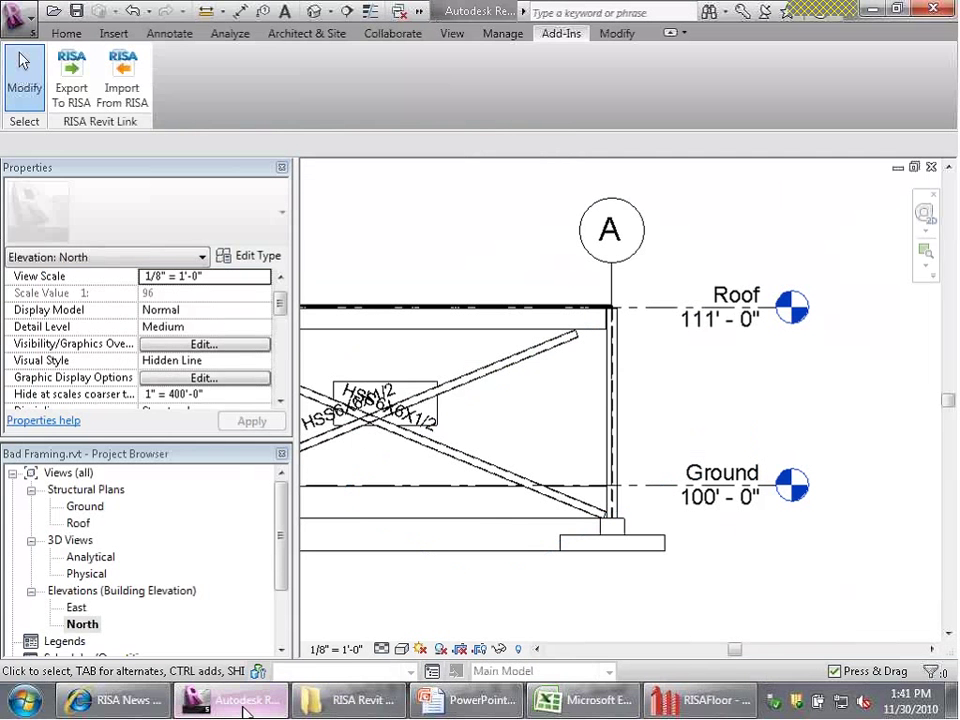
click(706, 333)
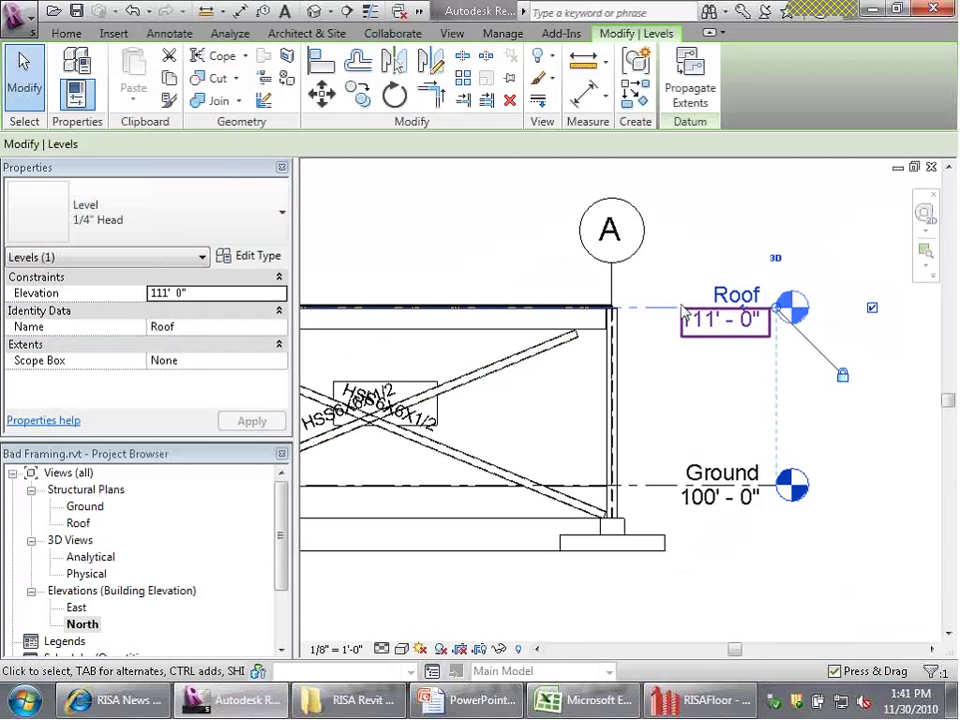
click(243, 259)
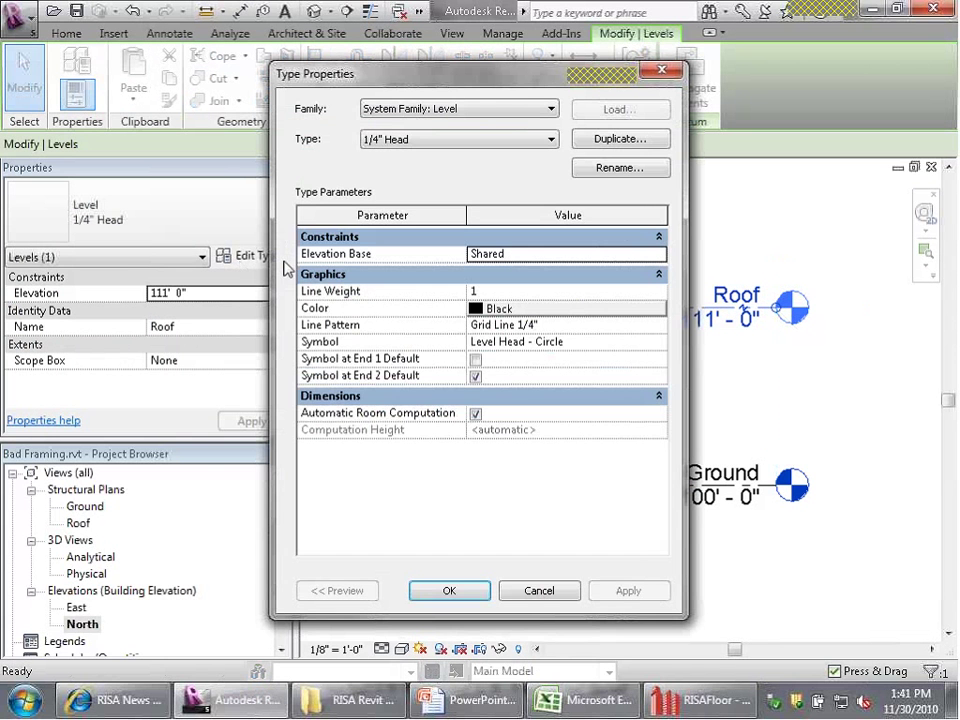
click(551, 252)
click(659, 256)
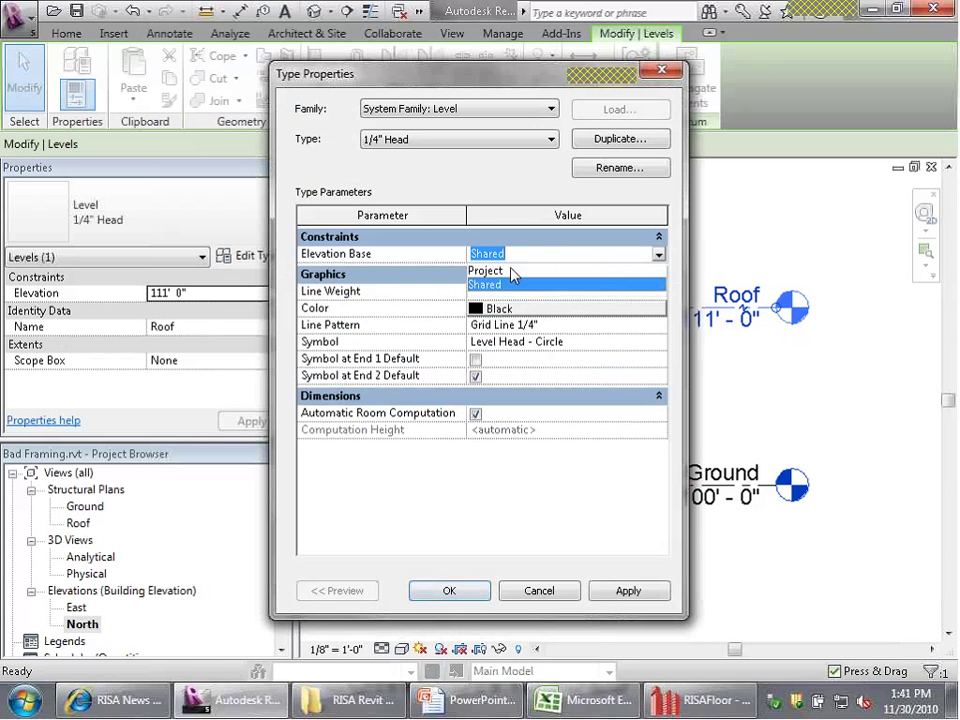
click(514, 271)
click(450, 592)
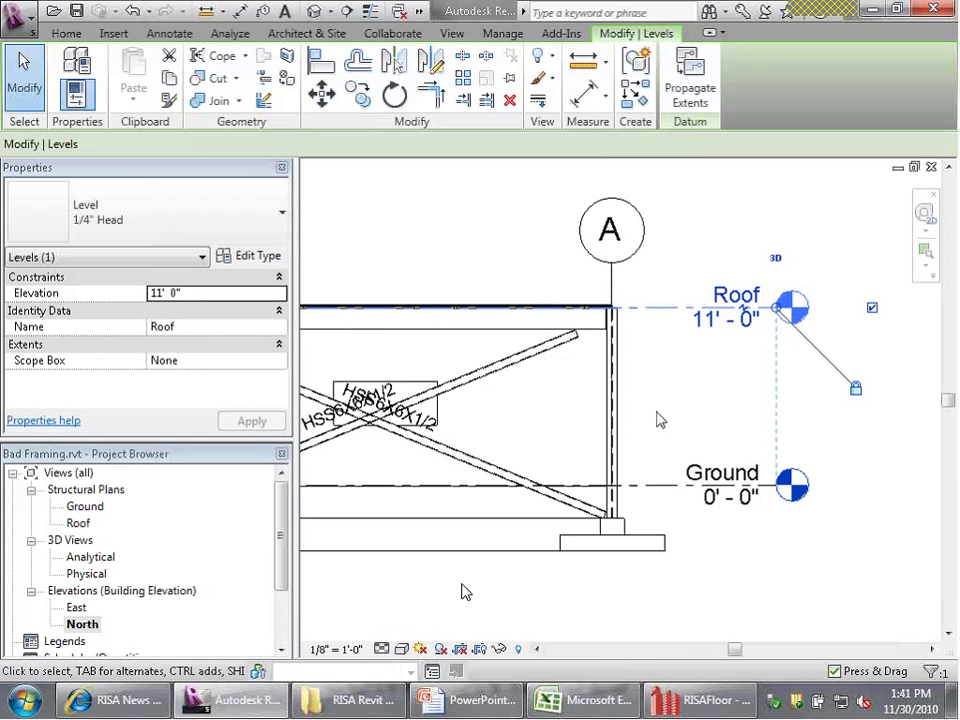
click(686, 364)
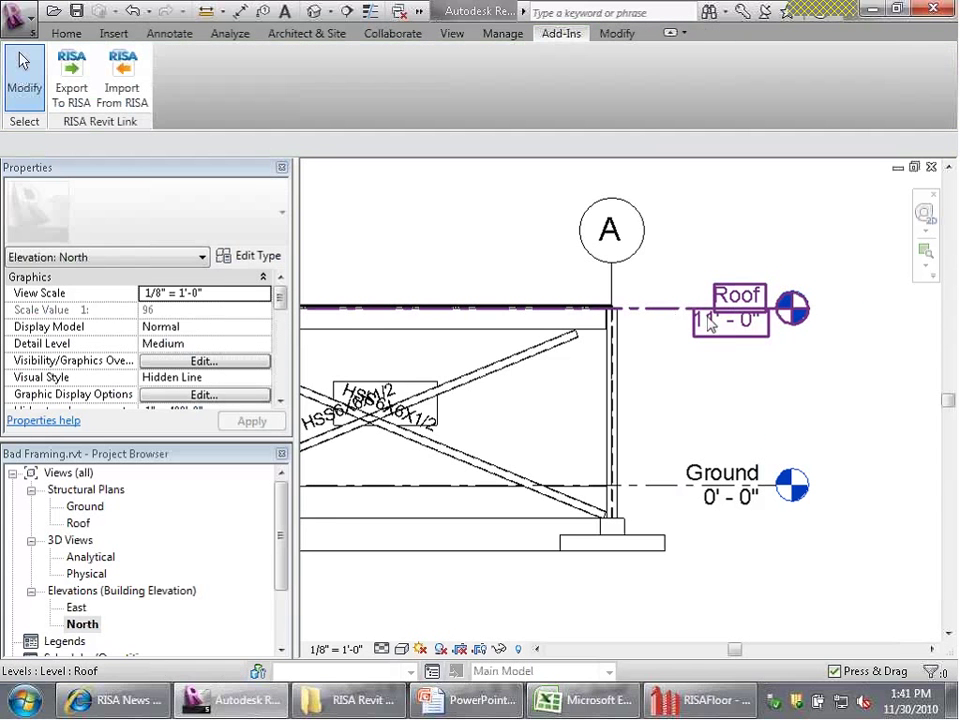
scroll(670, 316, down, 2)
scroll(680, 318, up, 2)
click(680, 318)
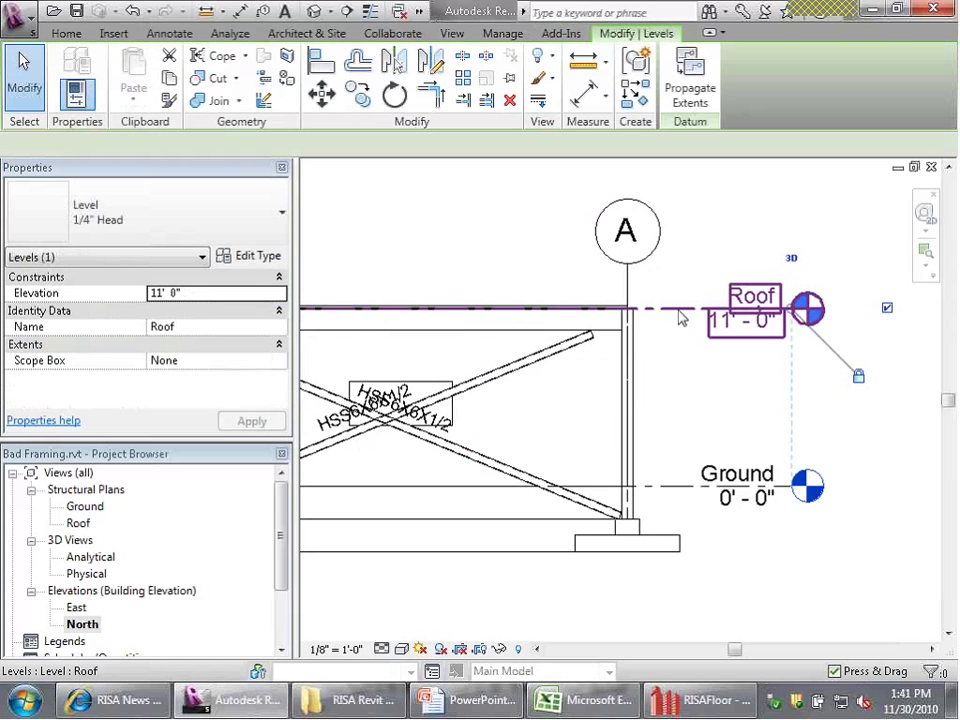
click(842, 435)
scroll(845, 432, down, 3)
scroll(711, 495, up, 2)
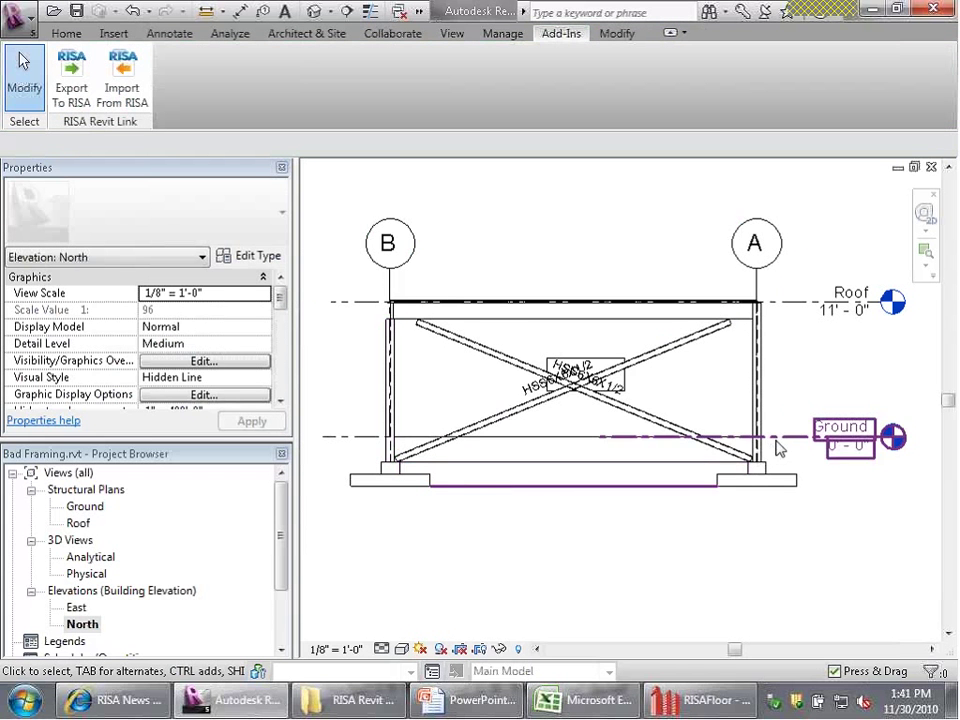
Set the Elevation Base of the Roof level's type back to Shared.
click(795, 302)
click(248, 256)
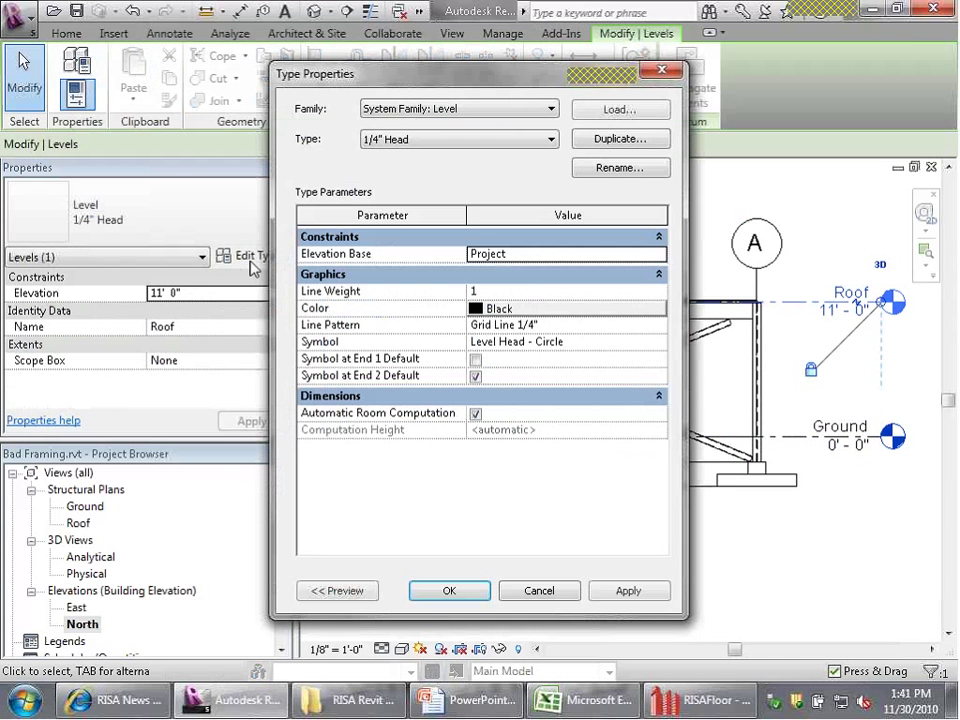
click(658, 254)
click(658, 254)
click(490, 284)
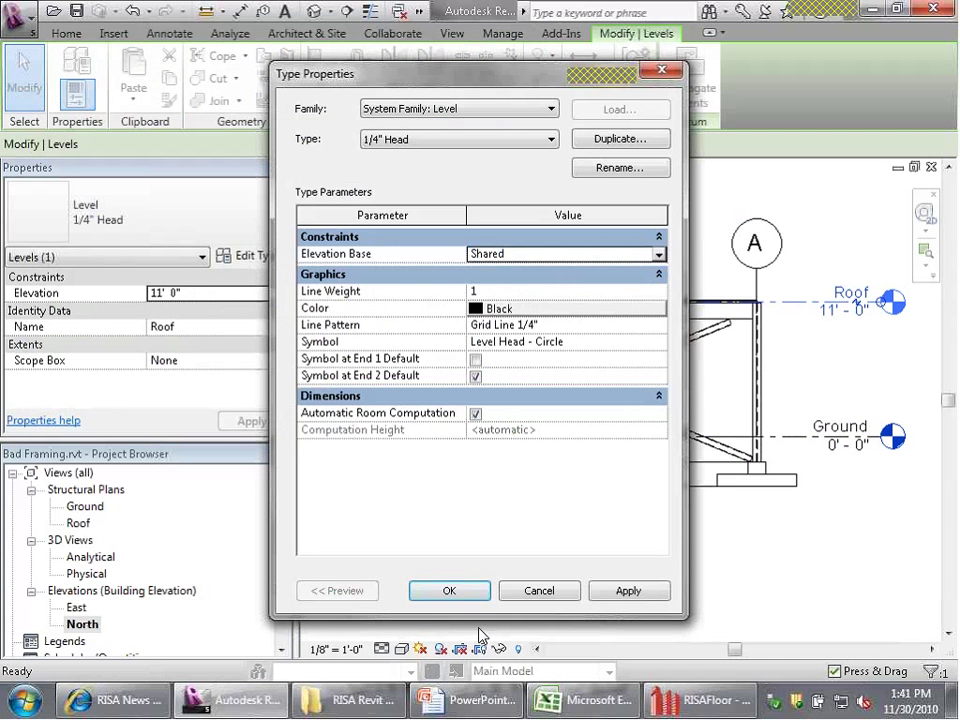
click(452, 591)
click(828, 373)
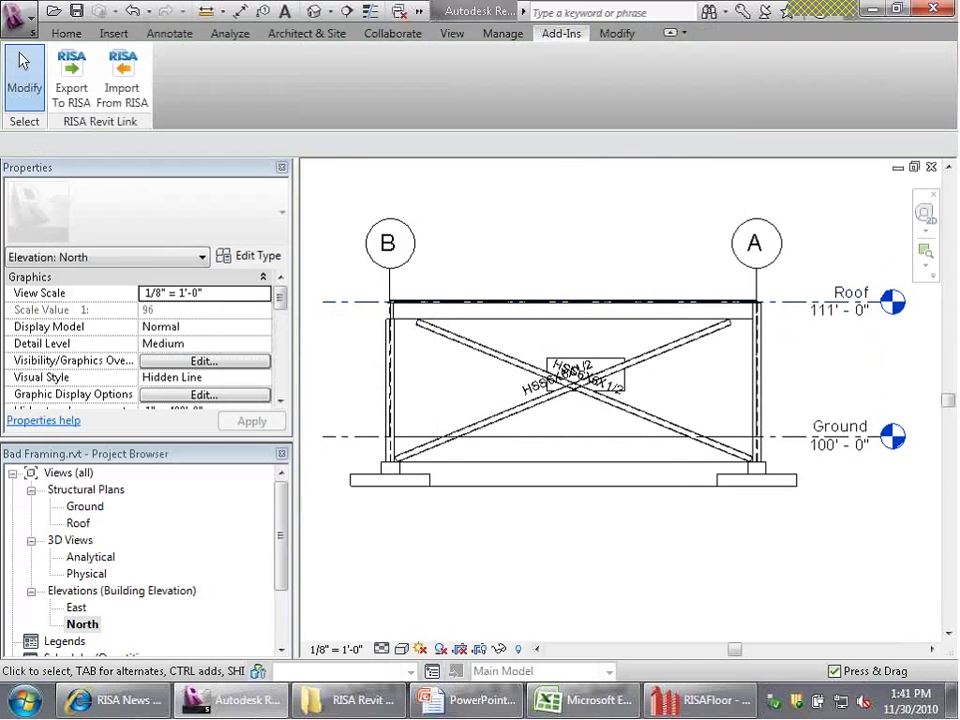
Export the model to RISAFloor using the Shared coordinate system, accepting the error messages and the default global parameters.
click(78, 84)
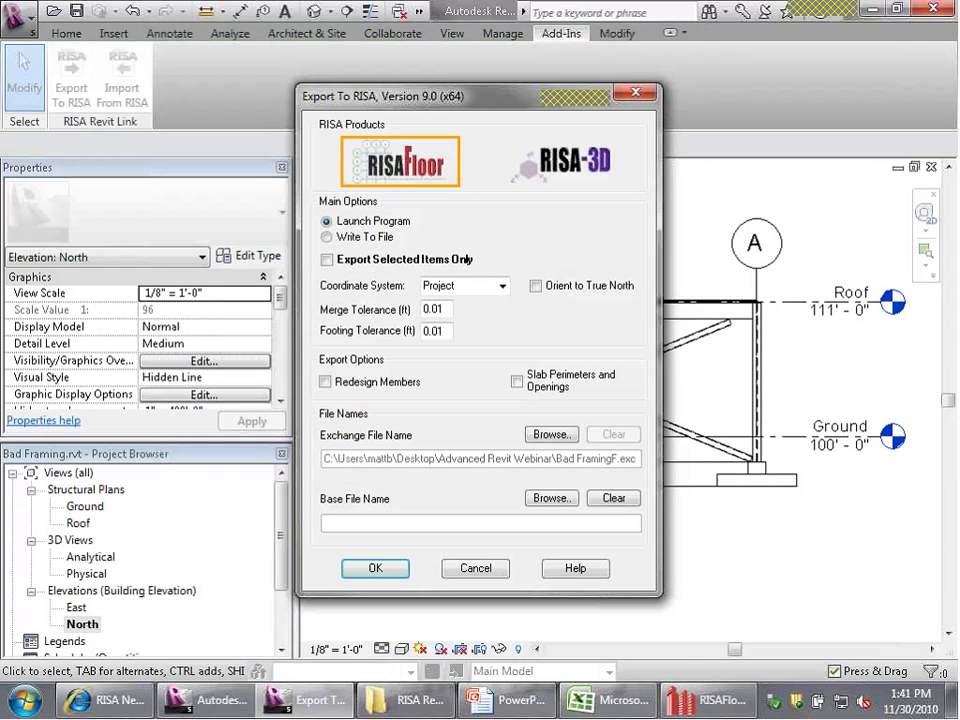
click(504, 287)
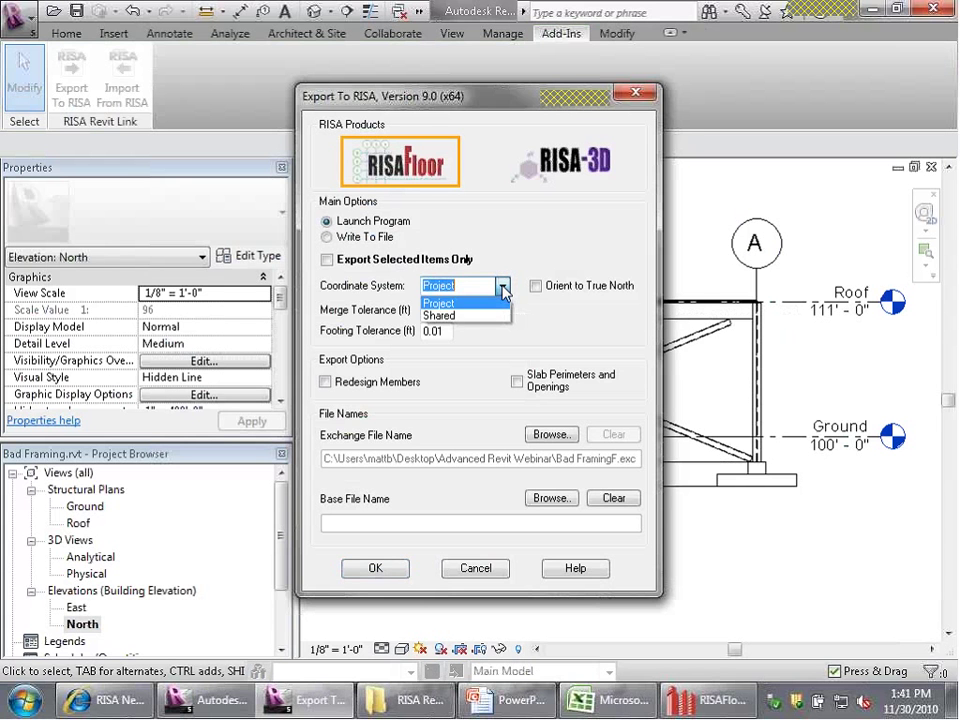
click(457, 316)
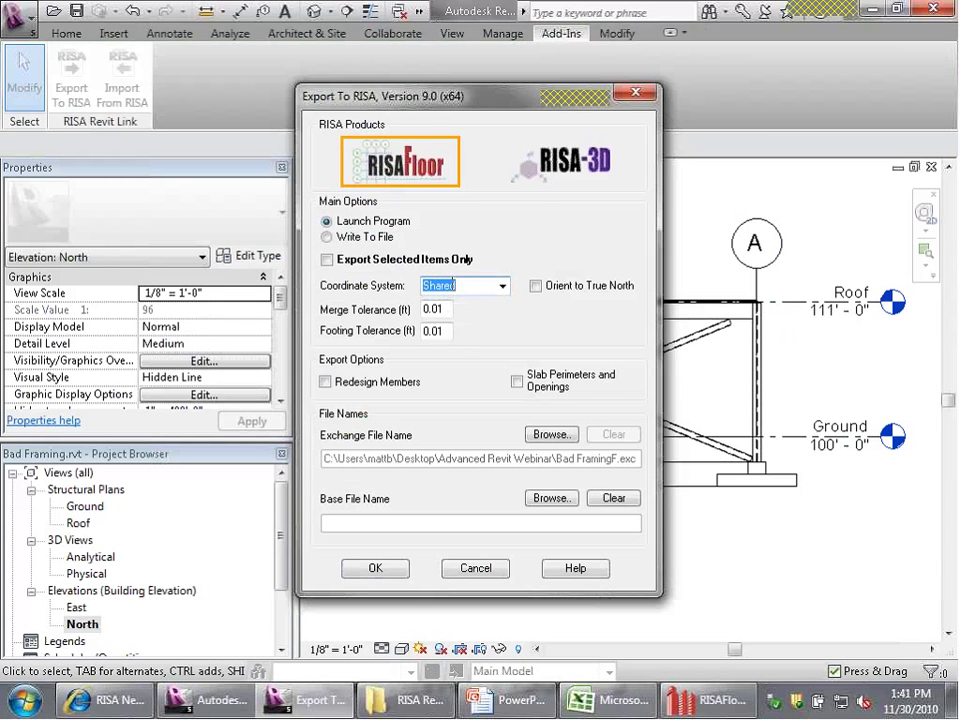
click(390, 570)
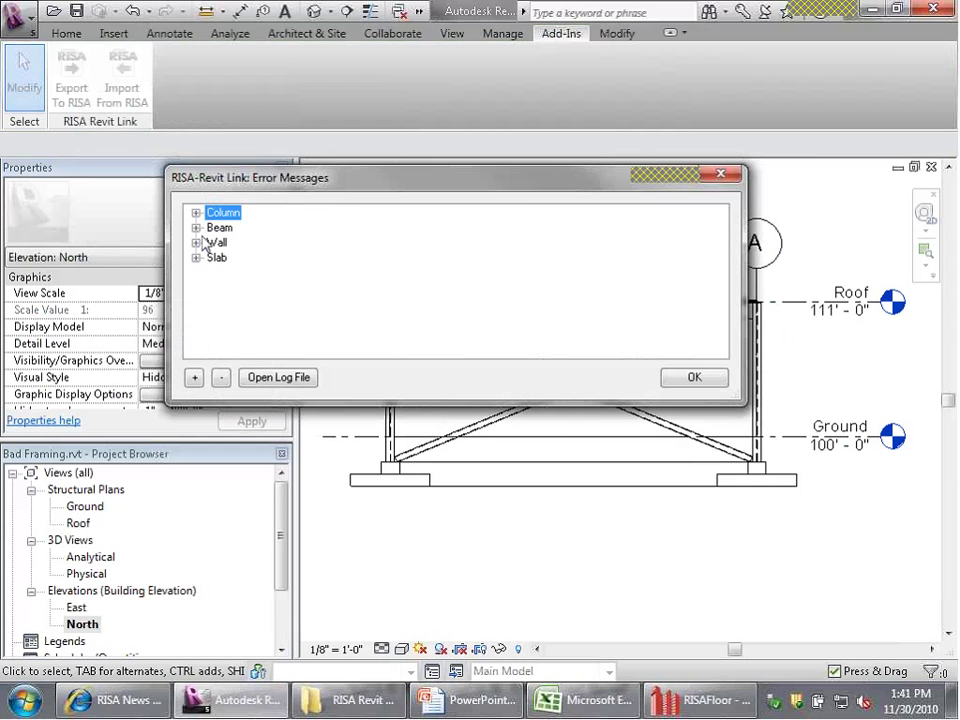
click(705, 378)
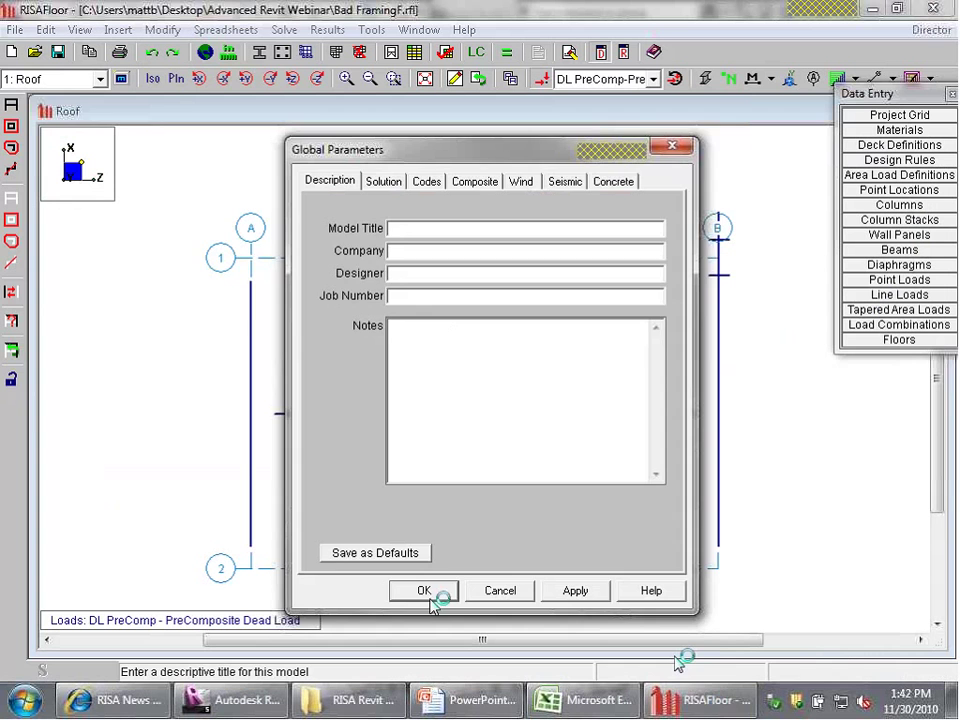
click(424, 589)
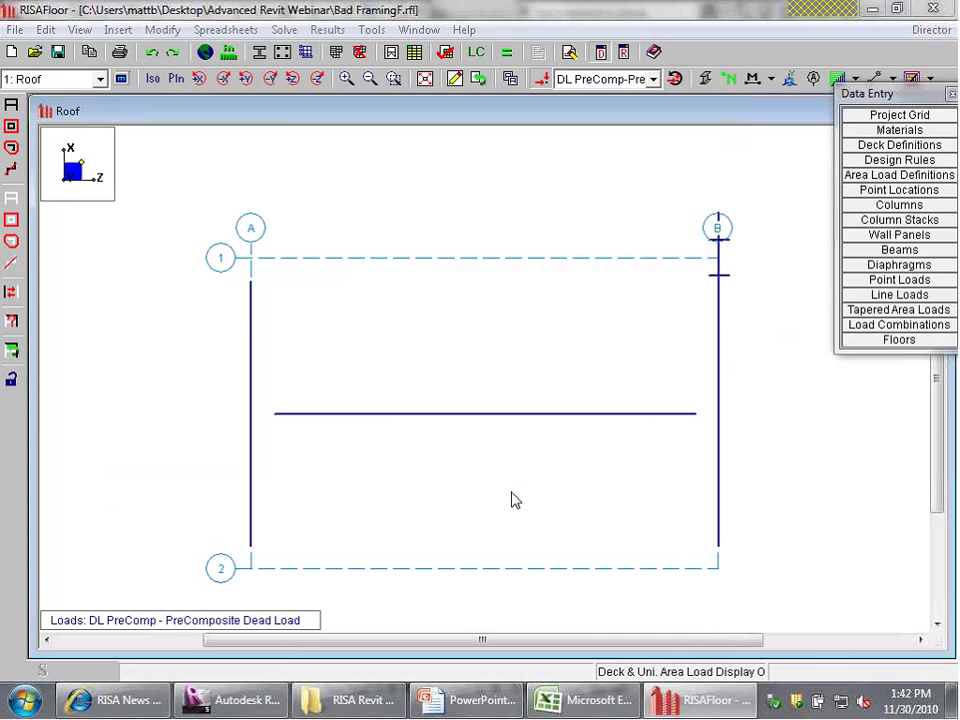
Check the Roof elevation in the Floors spreadsheet and close the spreadsheet.
click(899, 340)
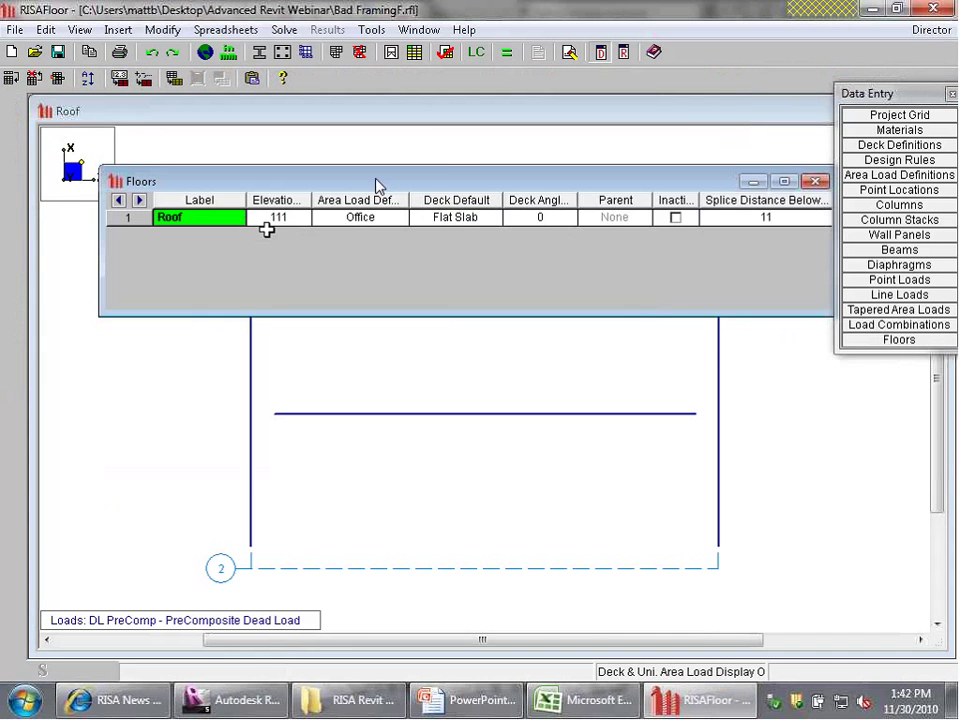
drag(378, 186, 311, 176)
click(749, 170)
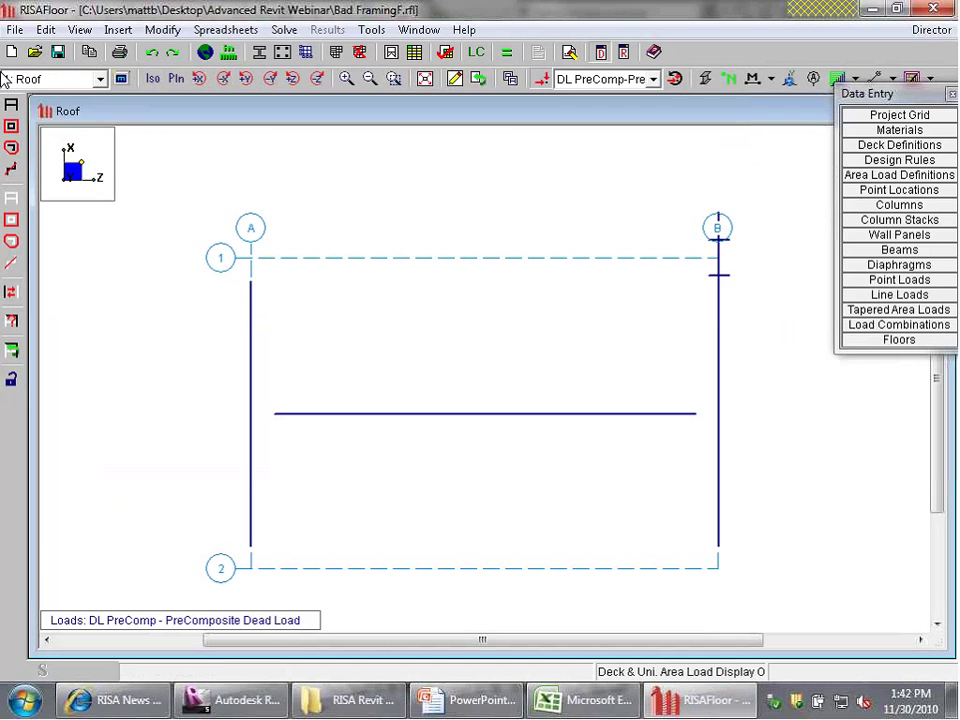
Display the Full Model, examine the framing's height relative to the project grid, and return to Revit.
click(5, 80)
click(10, 111)
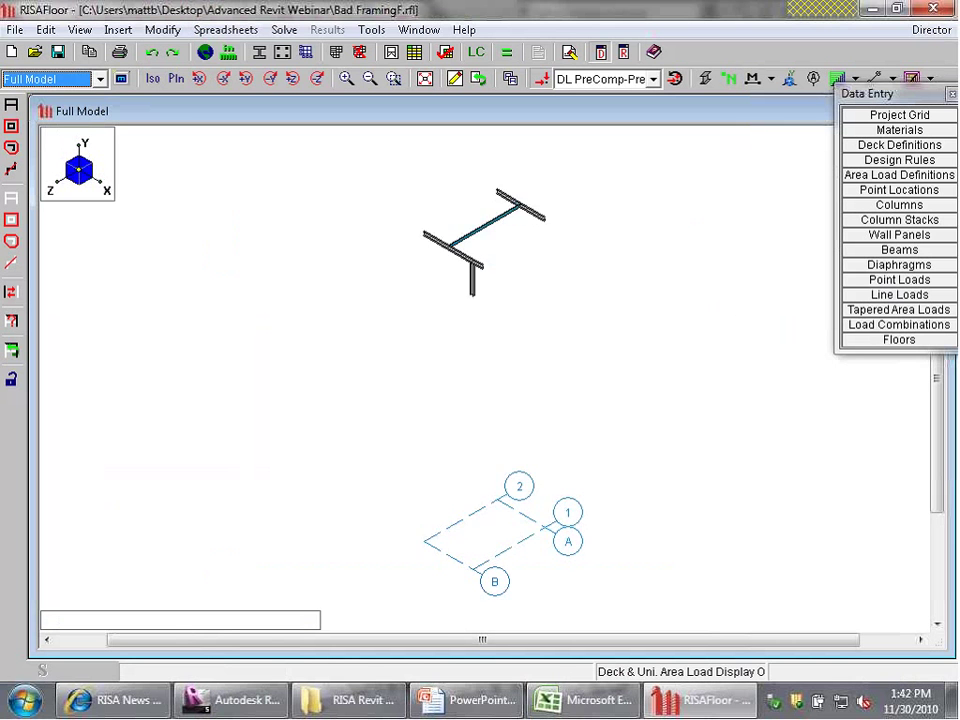
scroll(490, 198, up, 2)
scroll(439, 231, down, 3)
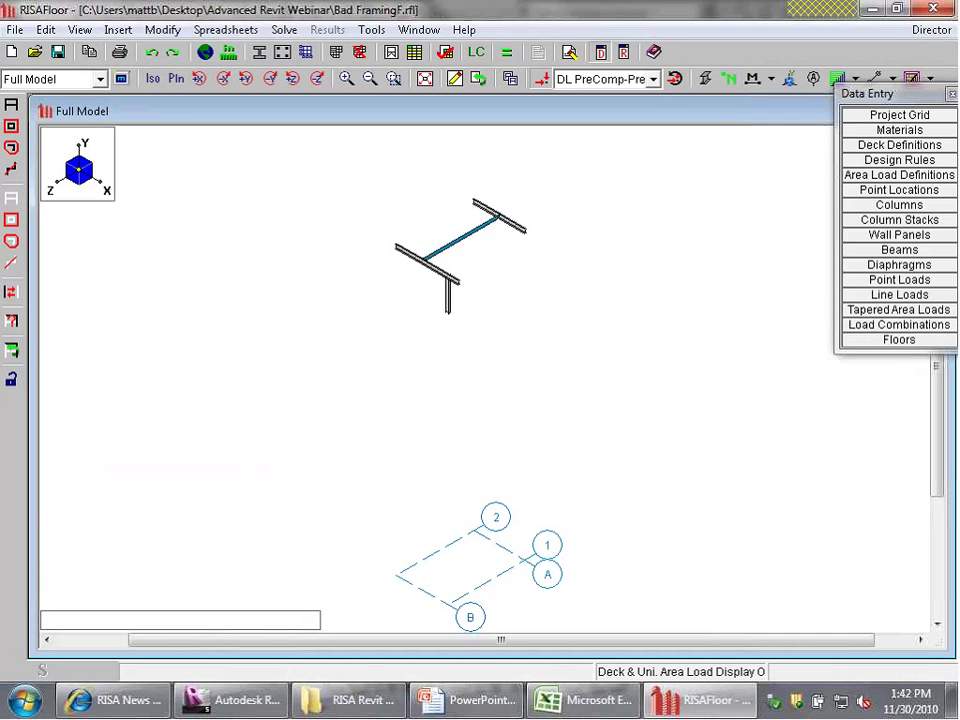
scroll(461, 231, up, 2)
scroll(461, 231, up, 1)
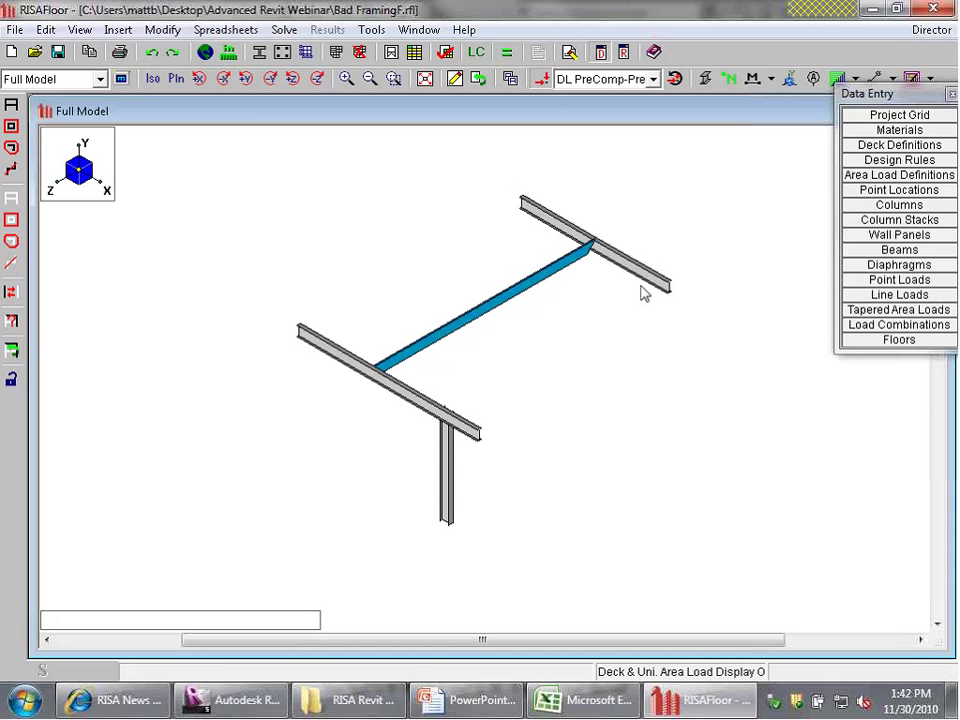
click(247, 703)
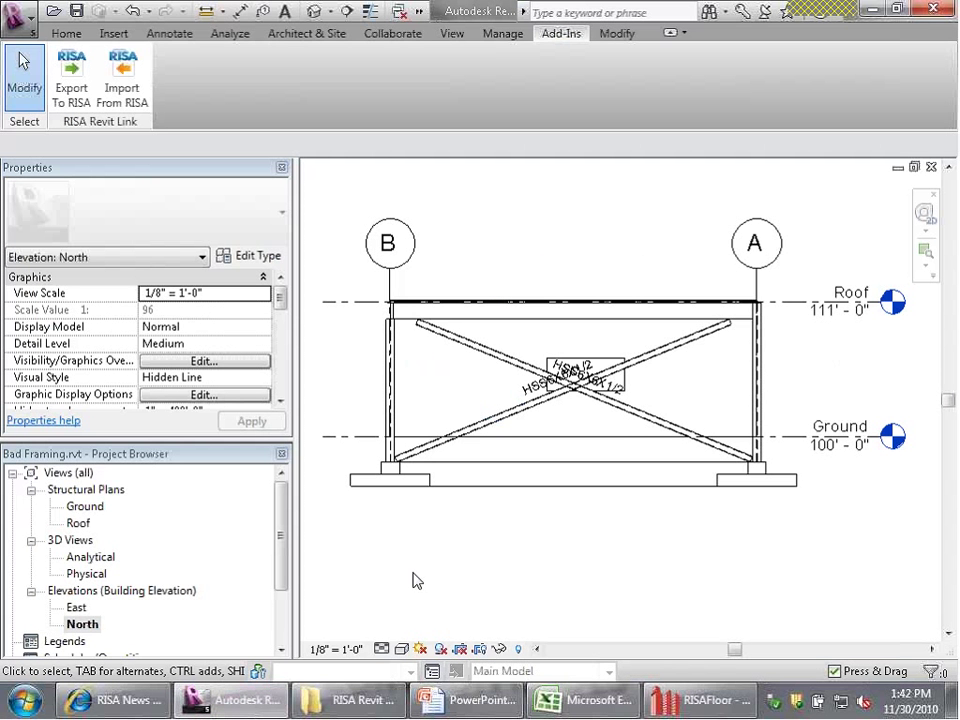
Export the model to RISAFloor using the Shared coordinate system, and review the Column entries in the link error messages.
click(71, 78)
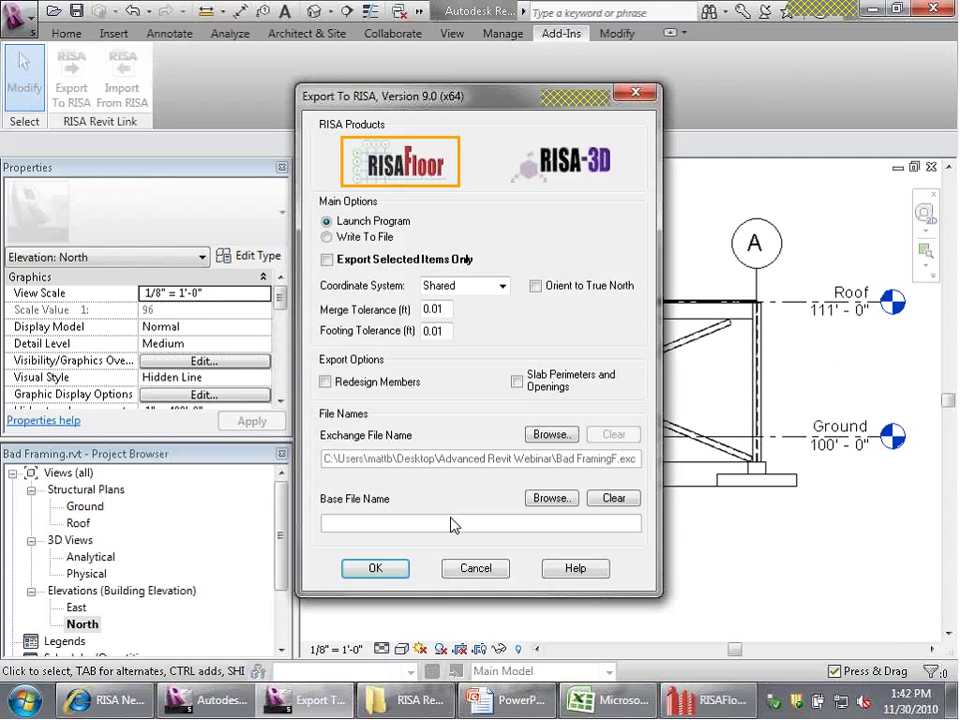
click(376, 568)
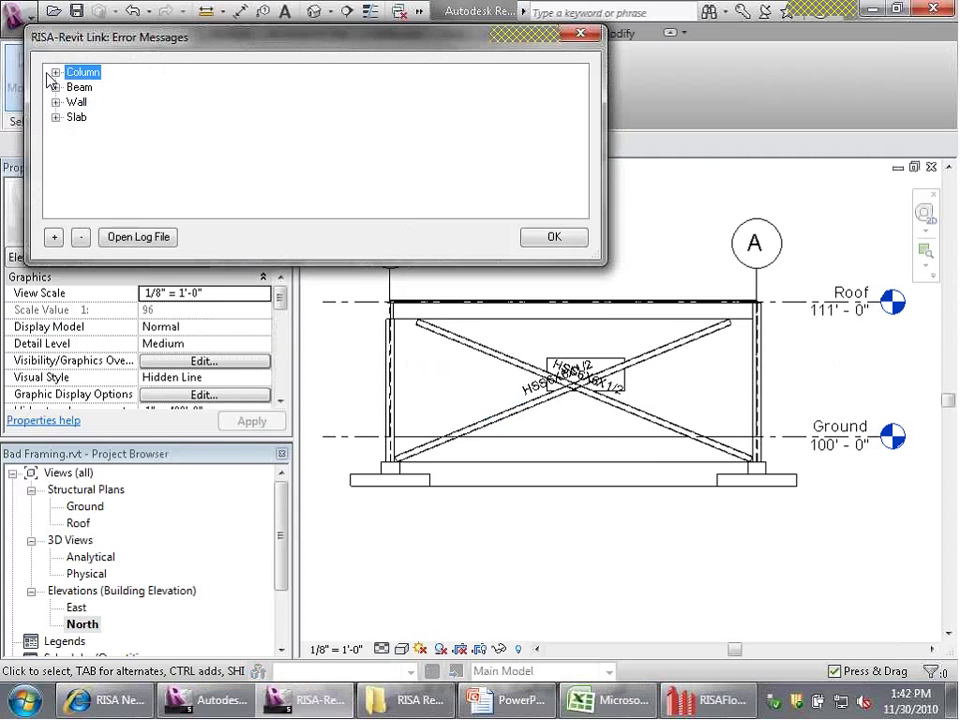
click(55, 72)
click(192, 87)
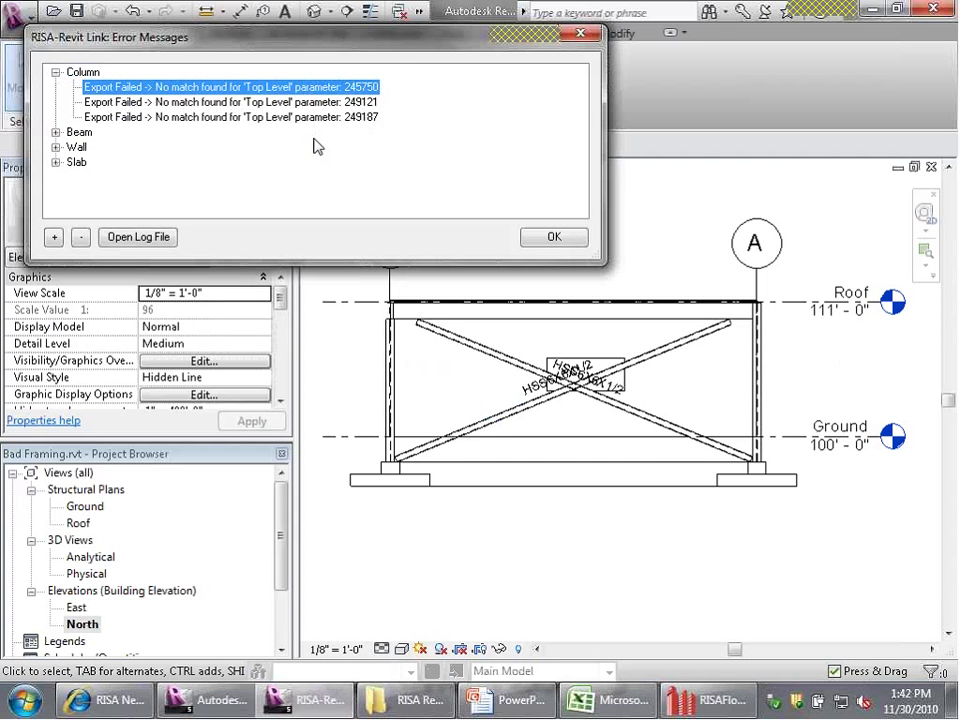
click(324, 116)
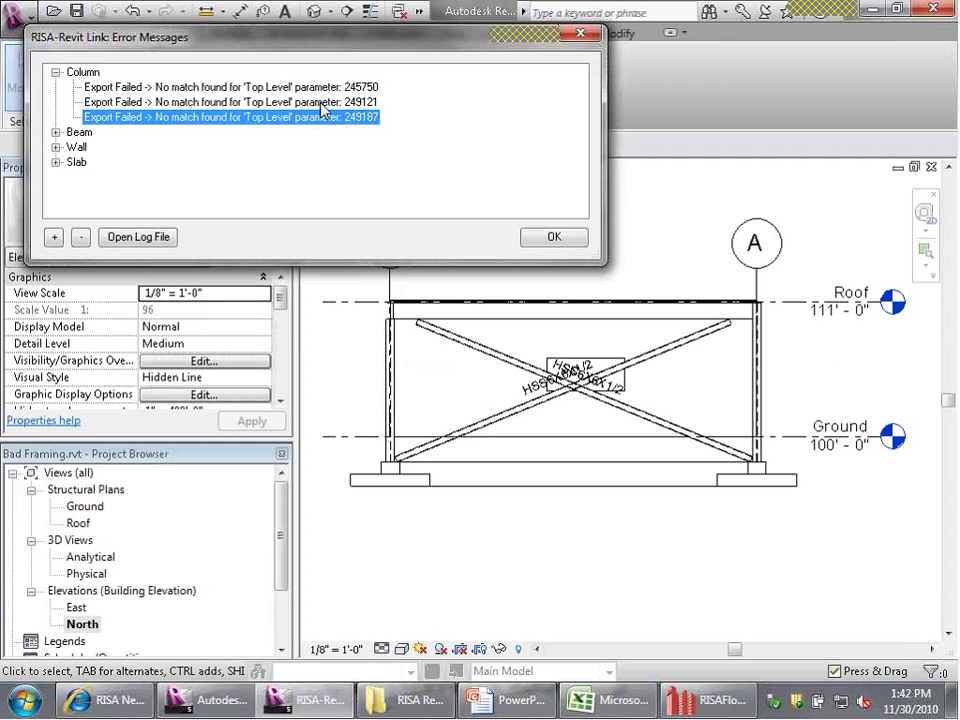
key(Up)
key(Up)
click(309, 117)
click(551, 240)
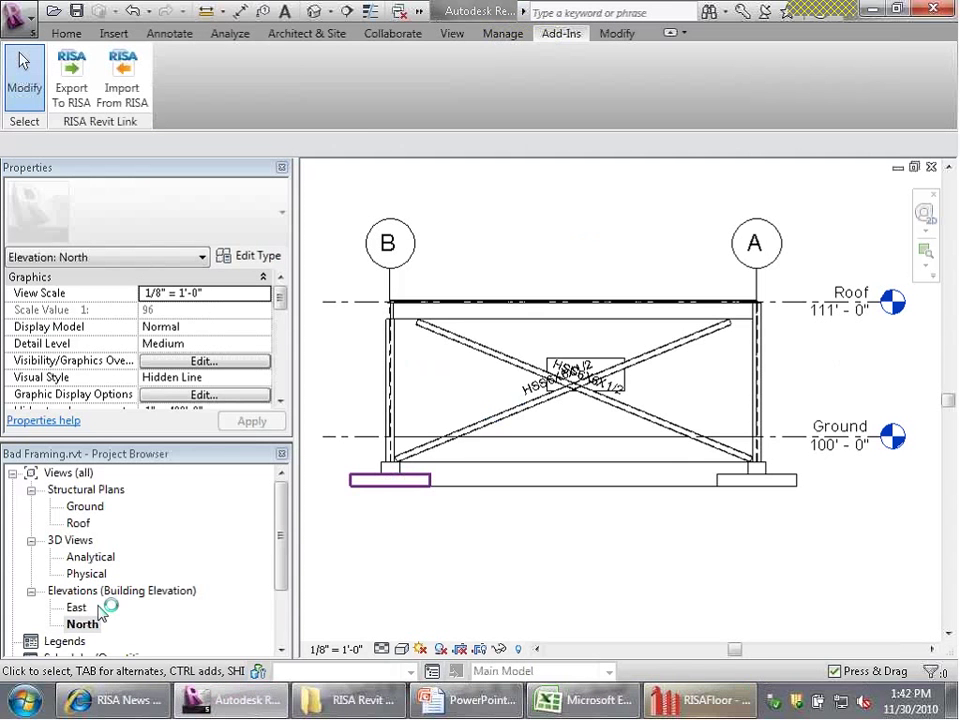
In the Physical 3D view, set the A-1 steel column's Top Level to Roof with a Top Offset of 0' 0".
double_click(86, 573)
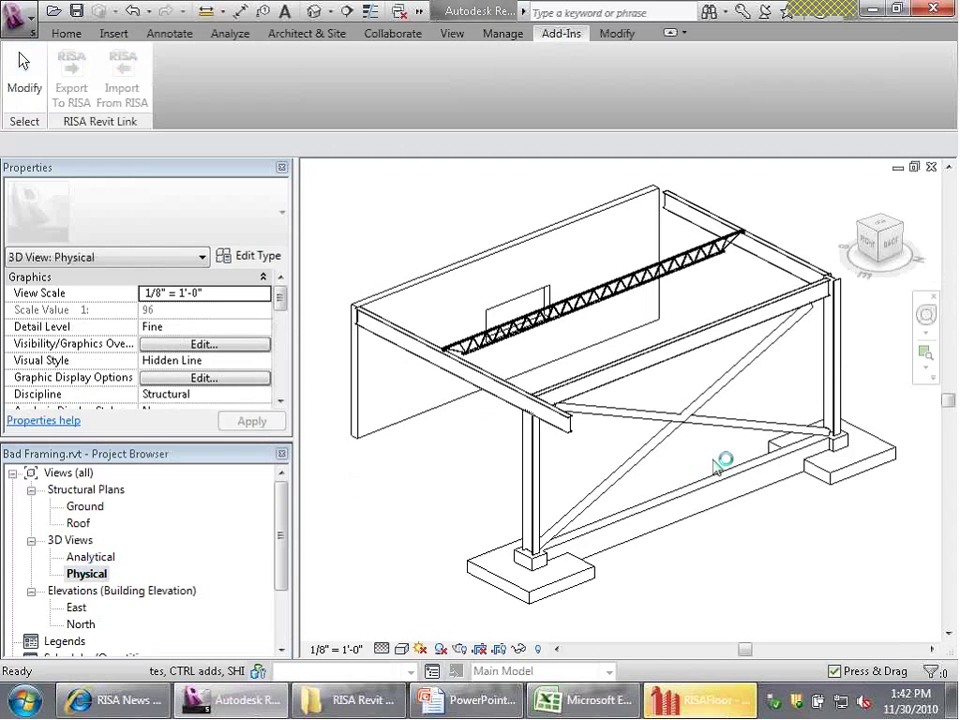
click(840, 360)
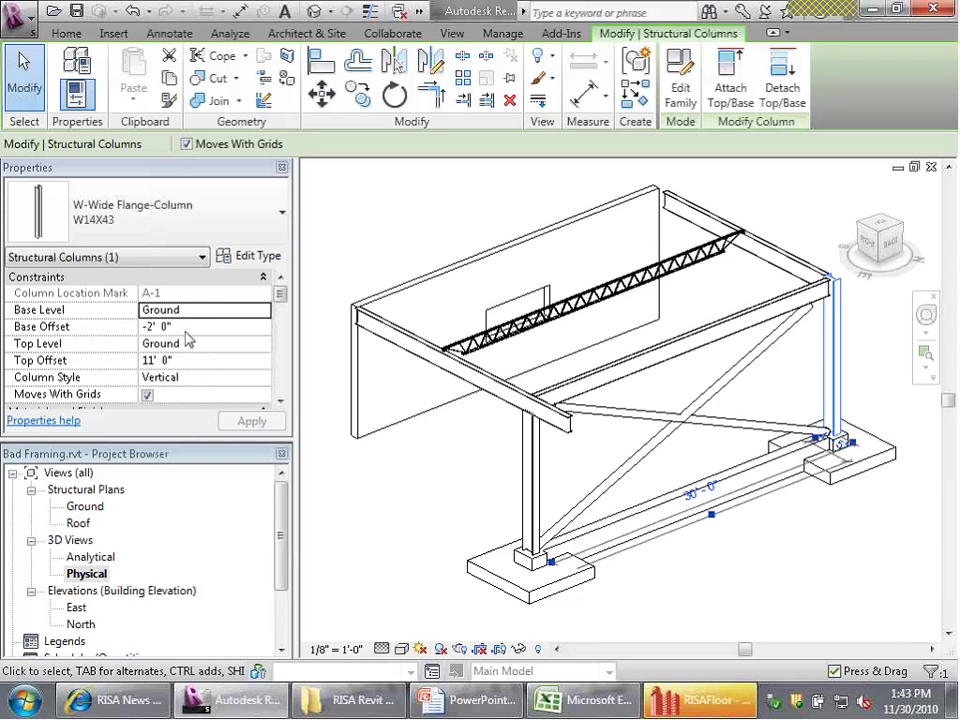
click(189, 343)
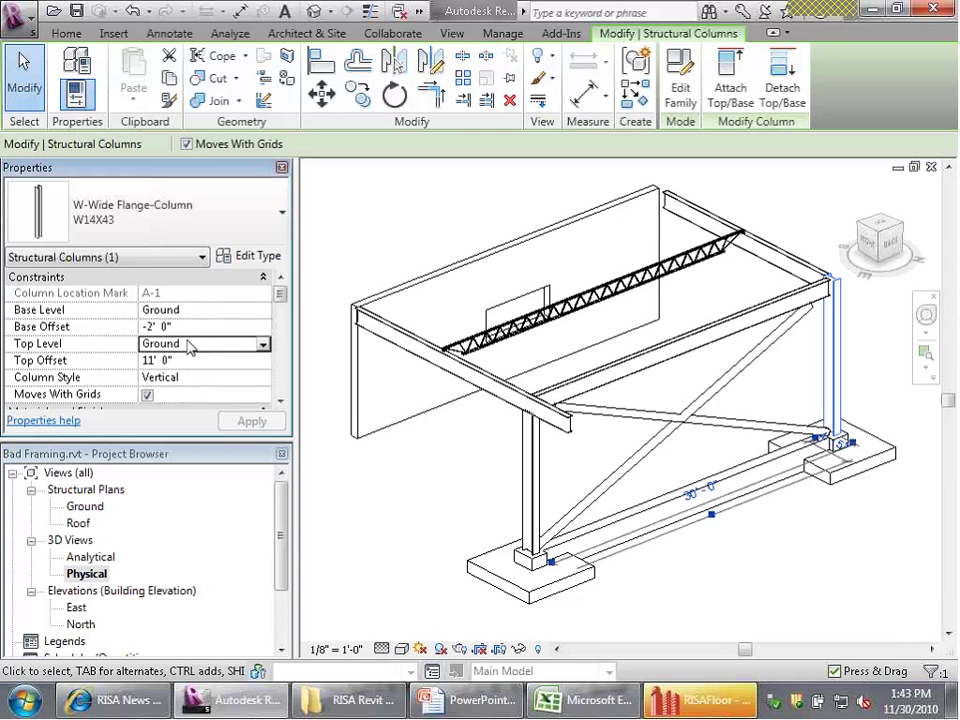
click(264, 346)
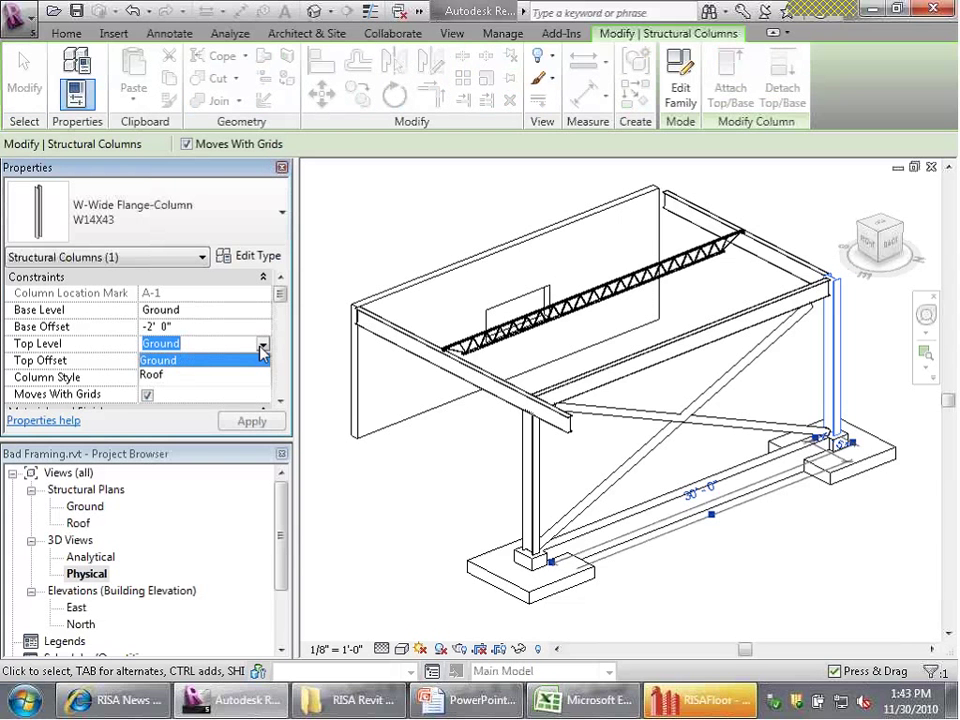
click(171, 376)
click(185, 361)
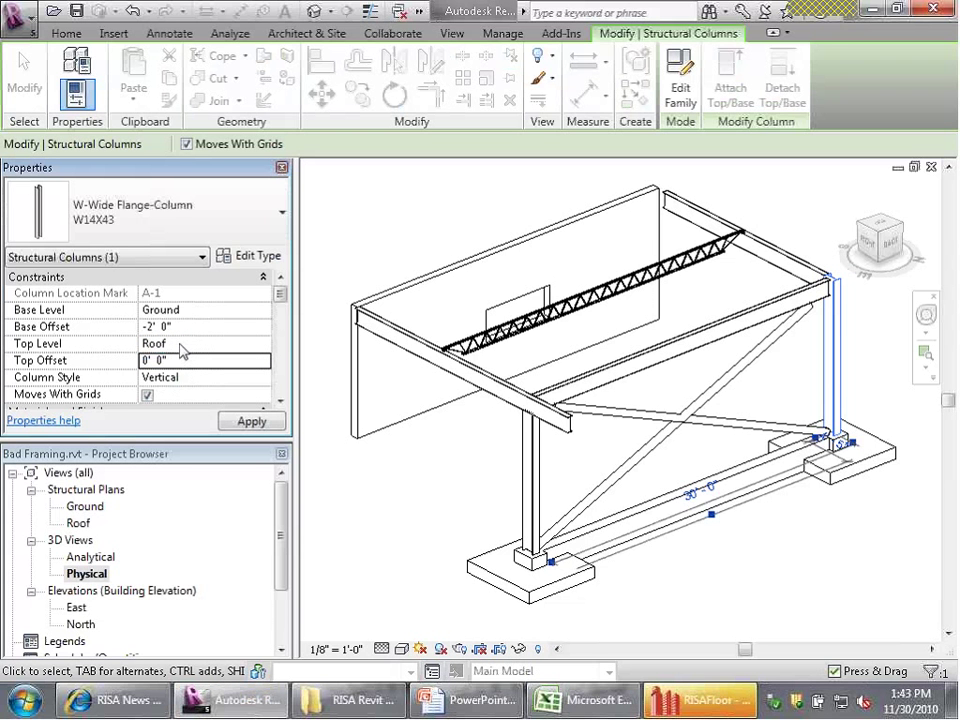
click(250, 424)
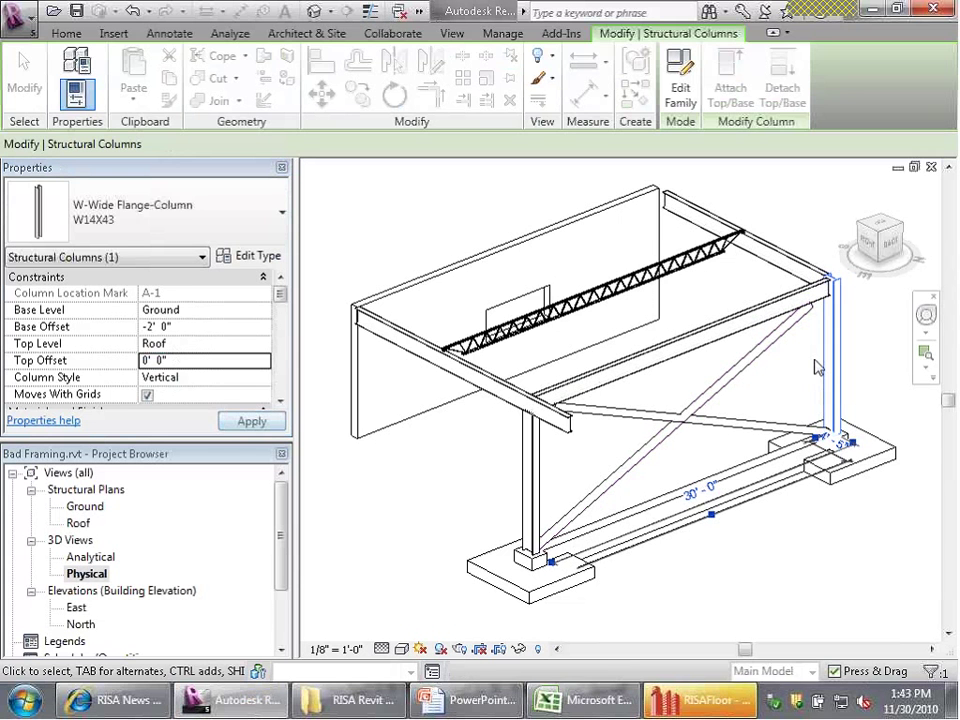
key(Escape)
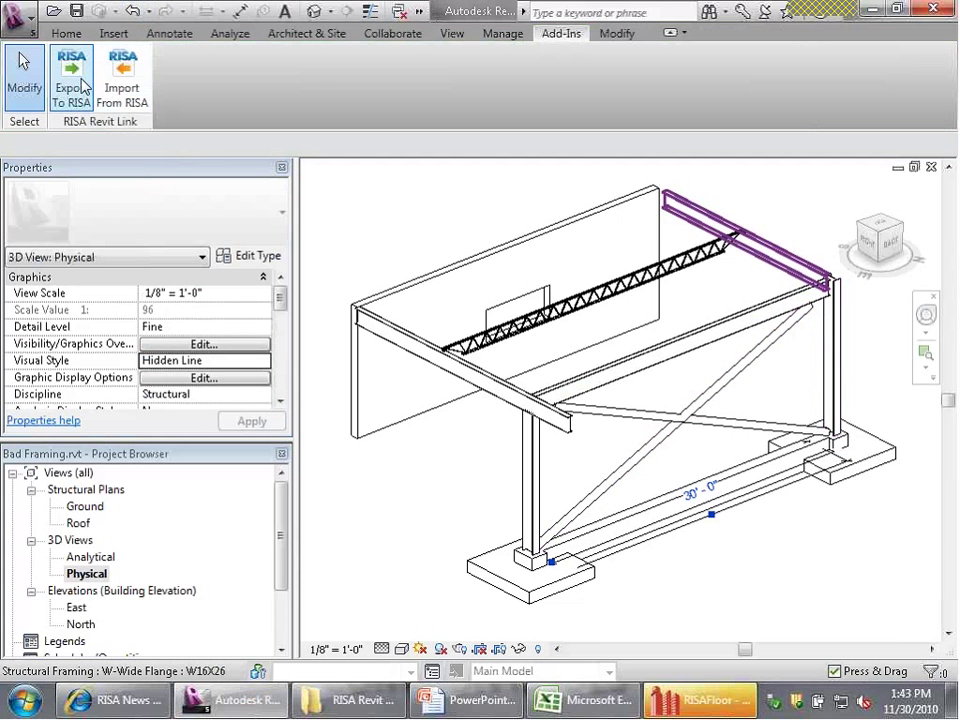
Export the model to RISAFloor again with the Shared coordinate system, accepting the error messages and default global parameters.
click(76, 87)
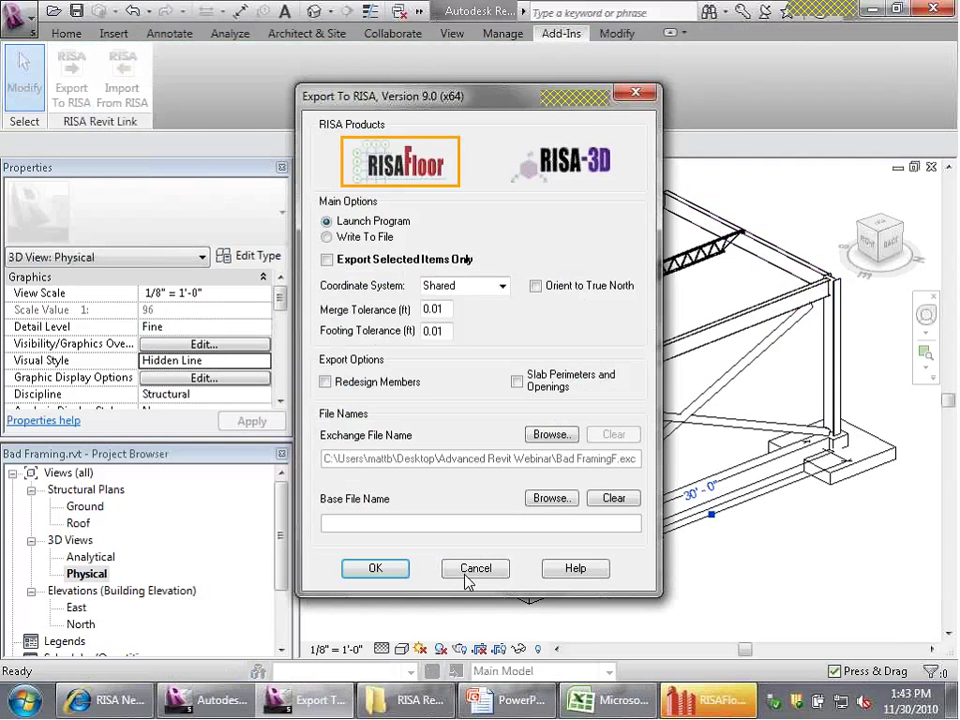
click(470, 570)
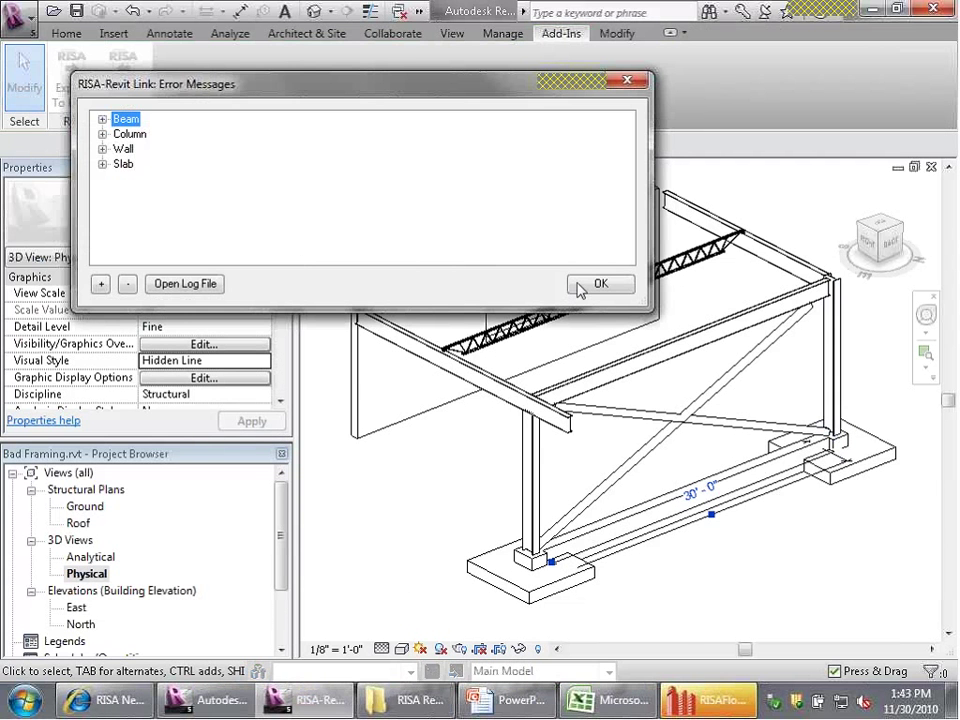
click(580, 286)
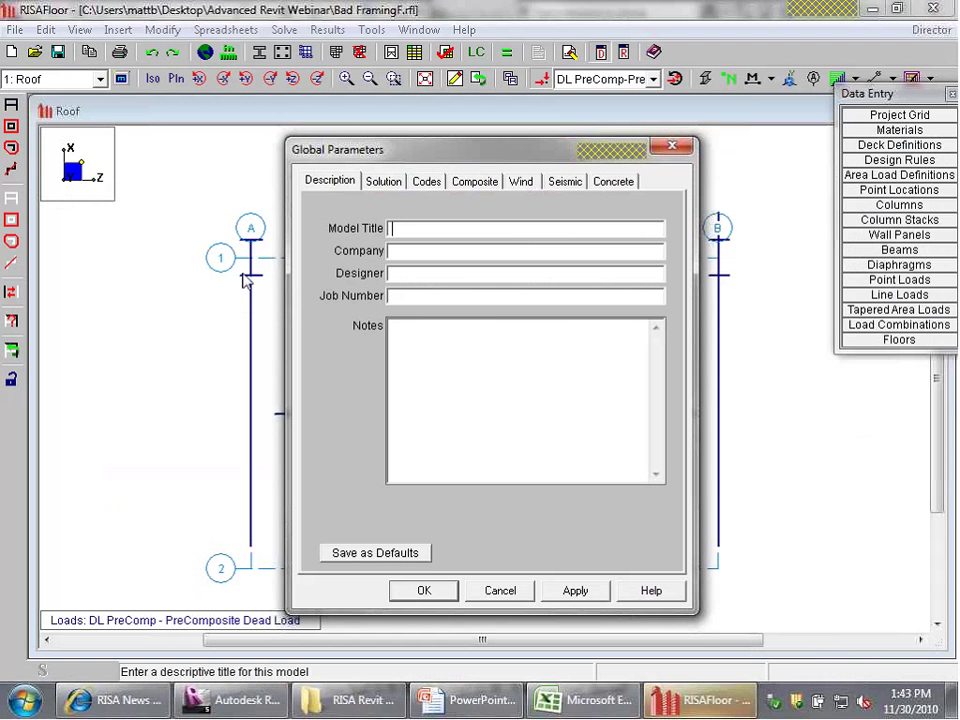
click(424, 592)
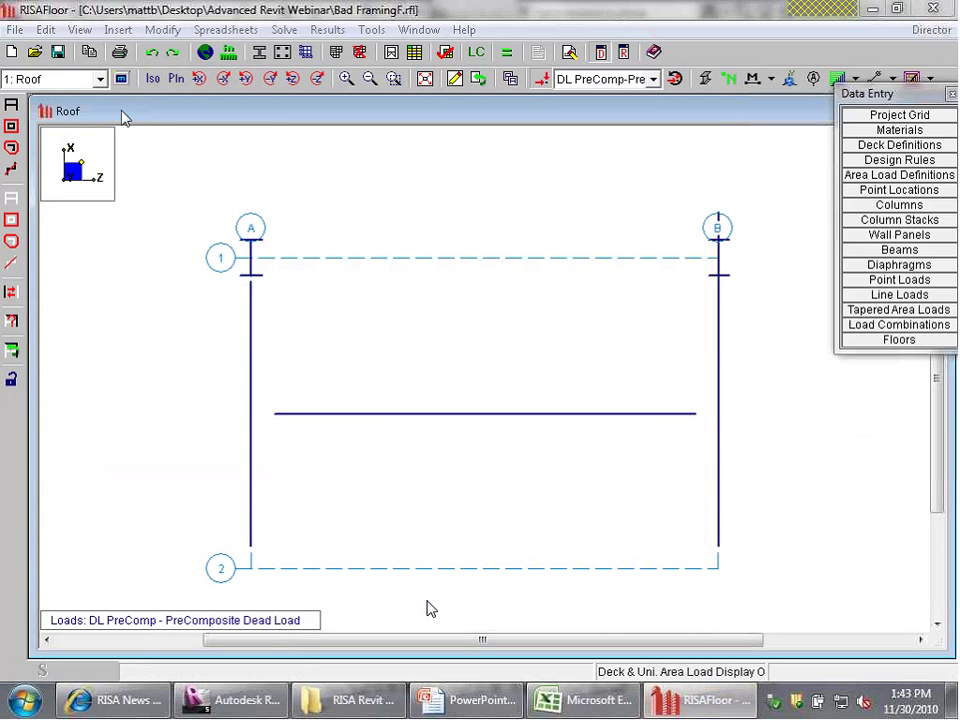
Display the Full Model in RISAFloor to check the exported columns, and return to Revit.
click(50, 80)
click(30, 112)
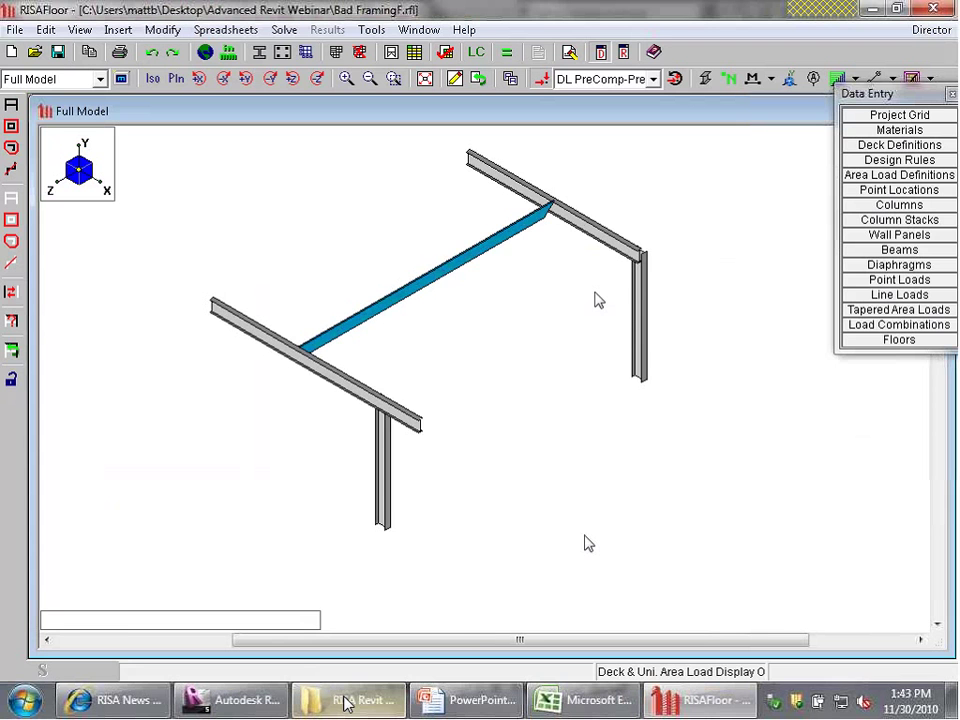
click(245, 700)
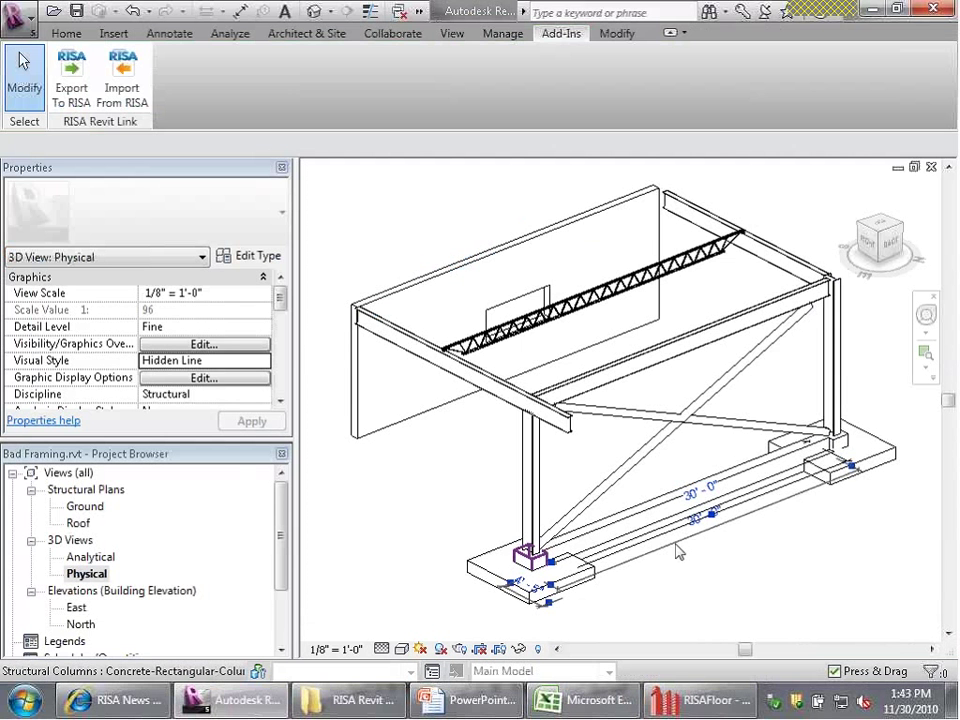
Inspect the level and offset constraints of the two concrete pedestals beneath the steel columns.
click(525, 555)
scroll(543, 553, up, 3)
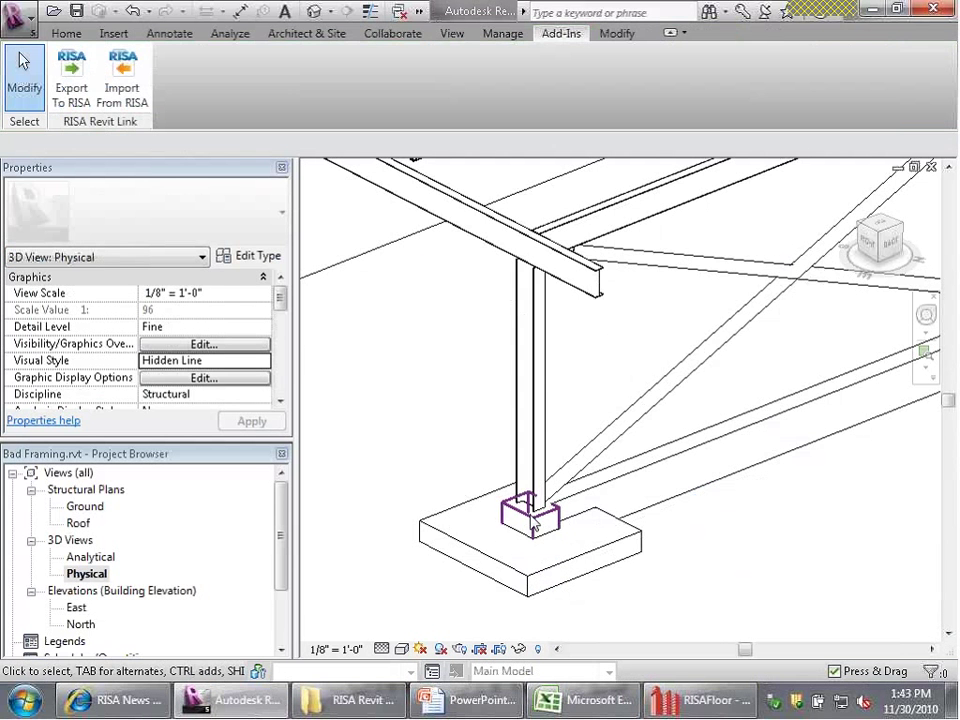
click(528, 517)
scroll(704, 561, up, 2)
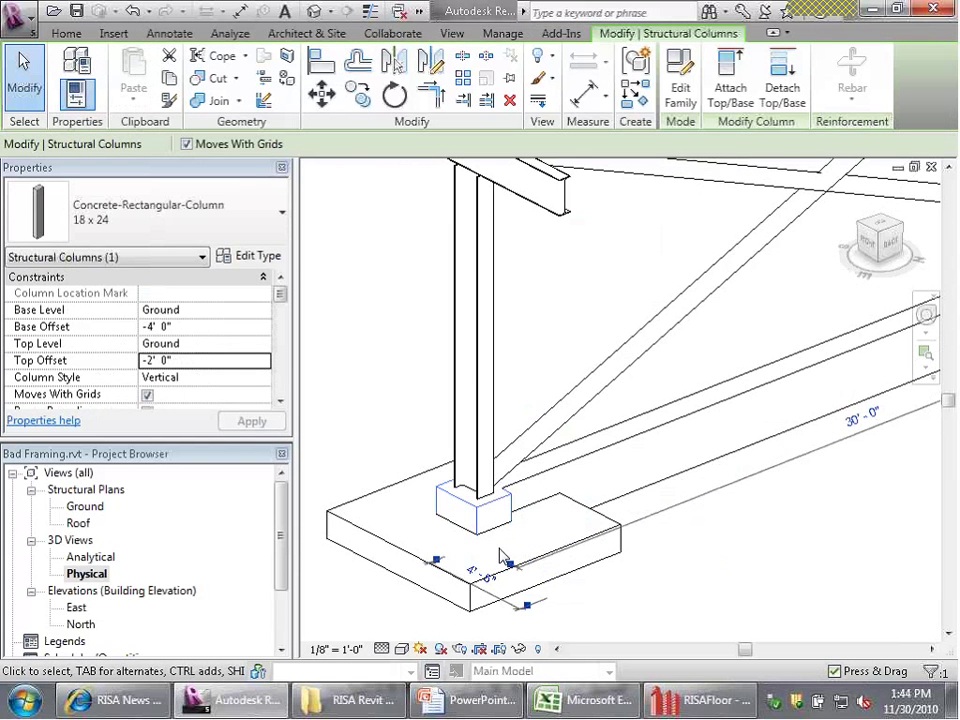
scroll(490, 545, down, 3)
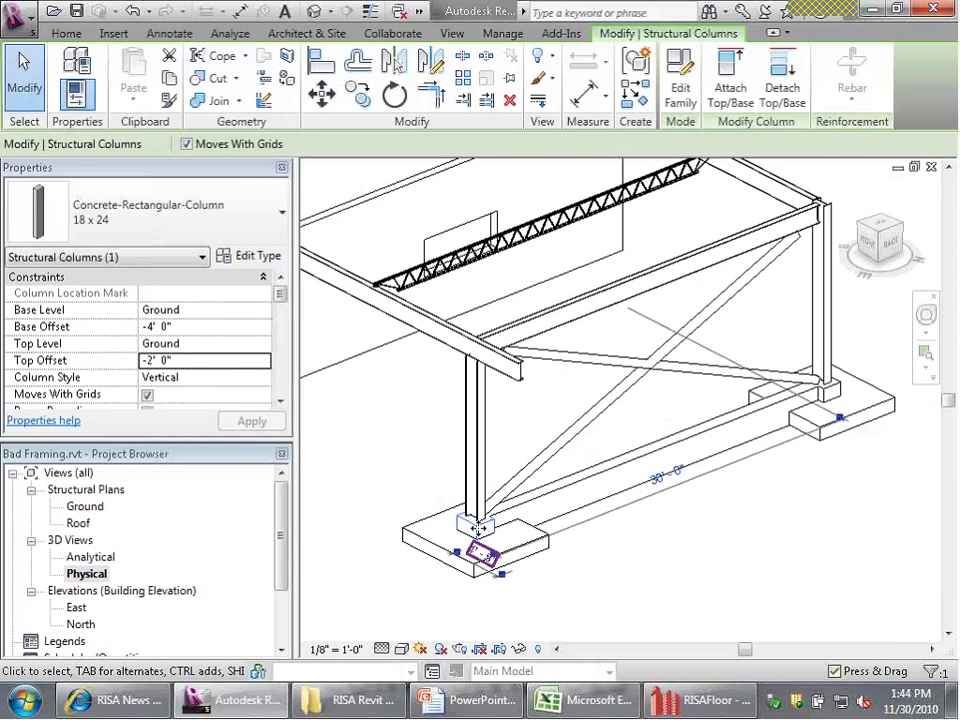
click(836, 397)
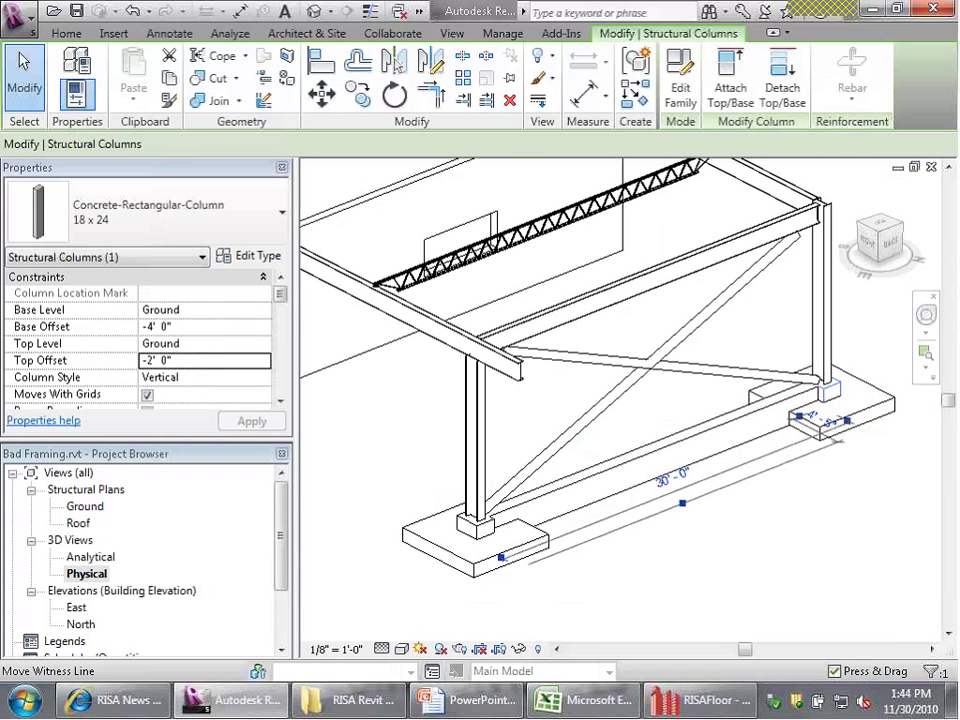
click(589, 378)
scroll(822, 390, up, 2)
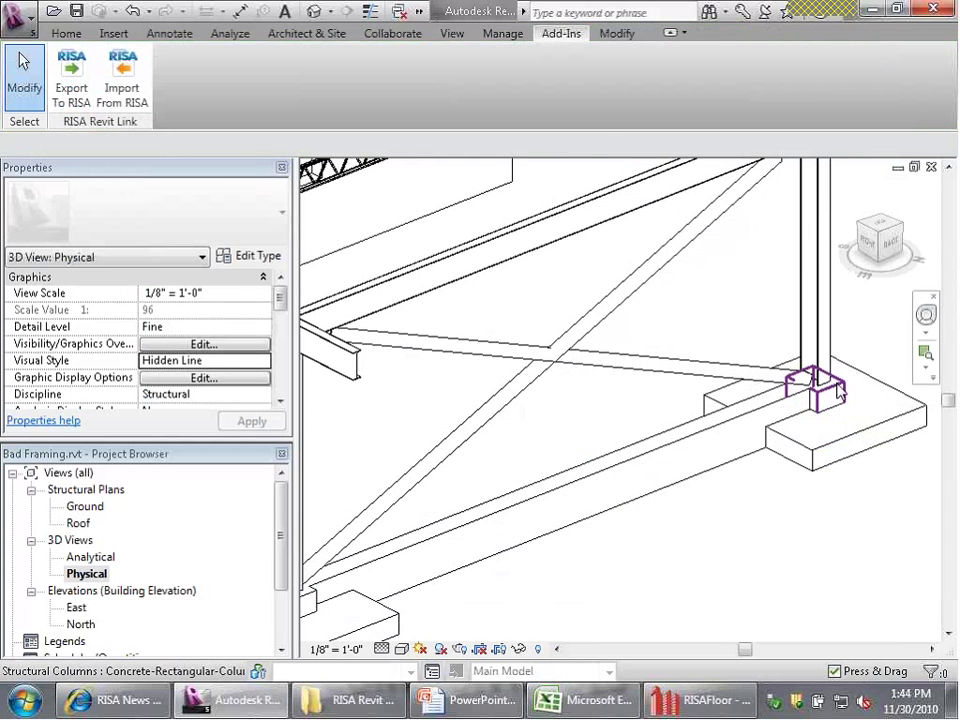
Set Analyze As to Not for analysis for the 18 x 24 concrete pedestal beneath the A-1 column.
click(838, 393)
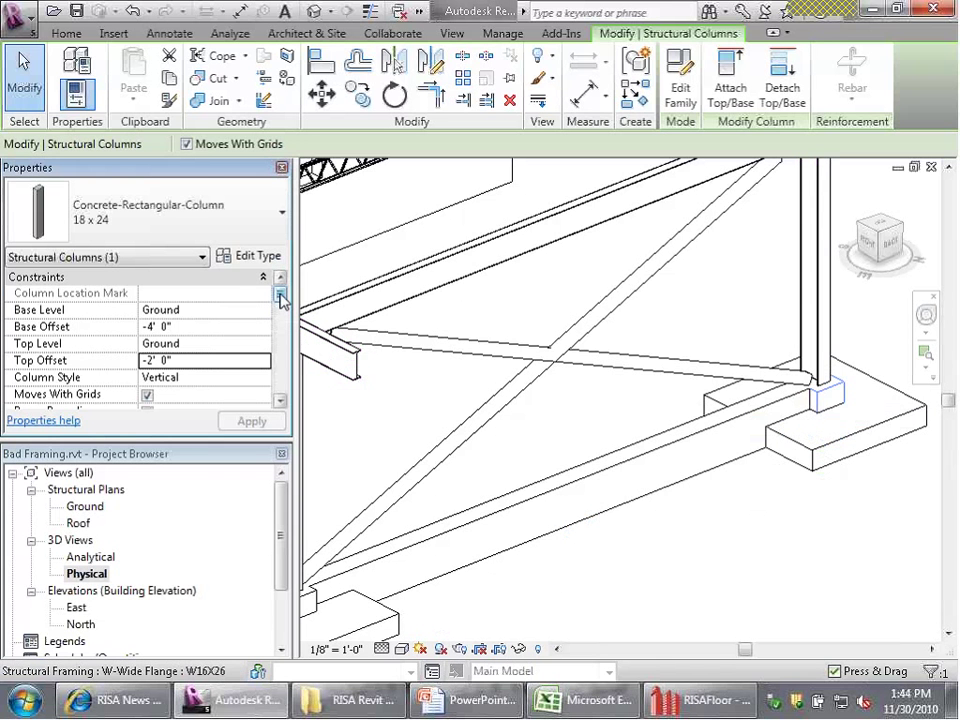
drag(281, 297, 280, 397)
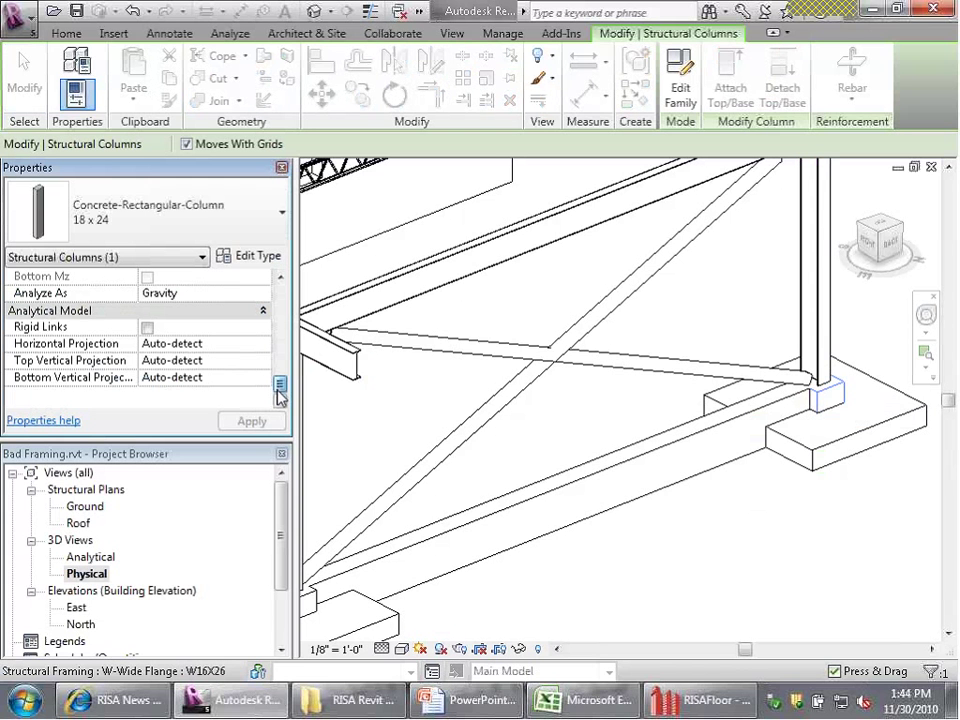
click(176, 294)
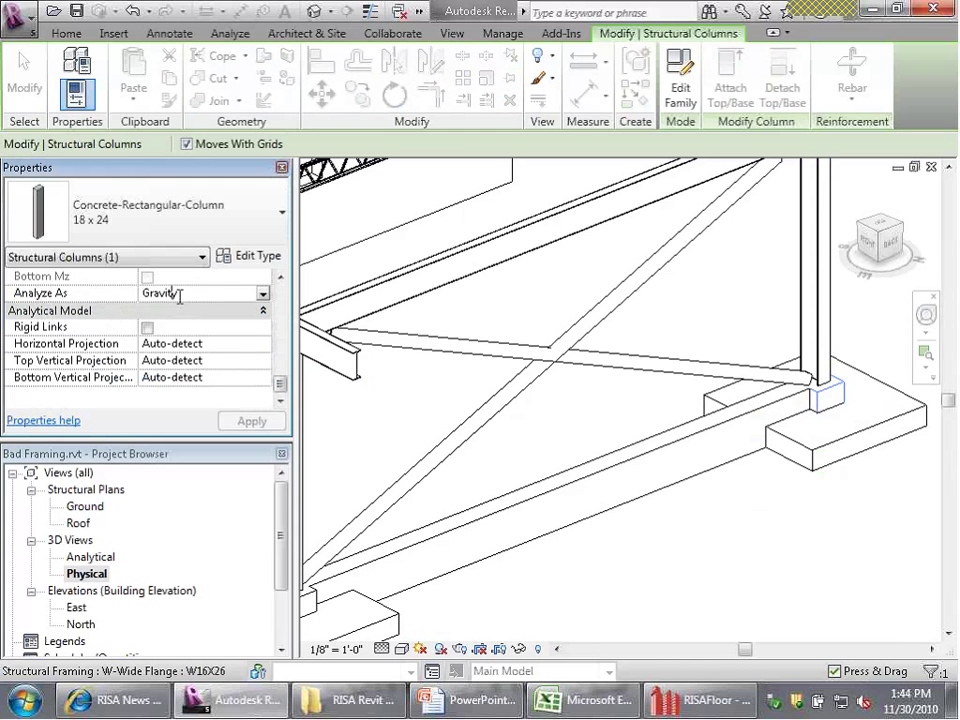
click(262, 294)
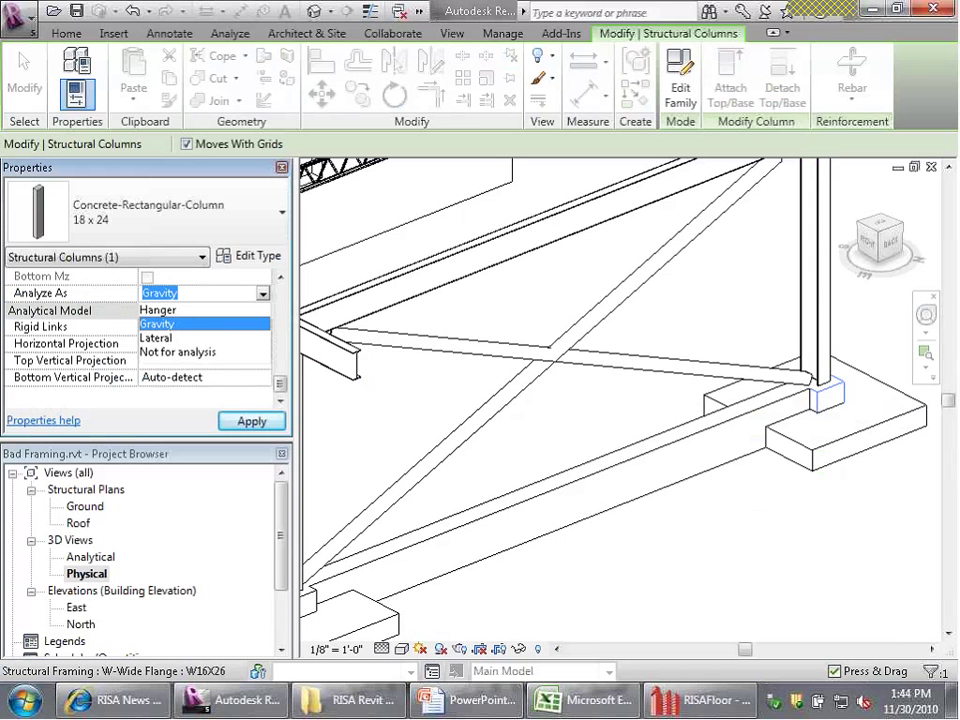
click(250, 352)
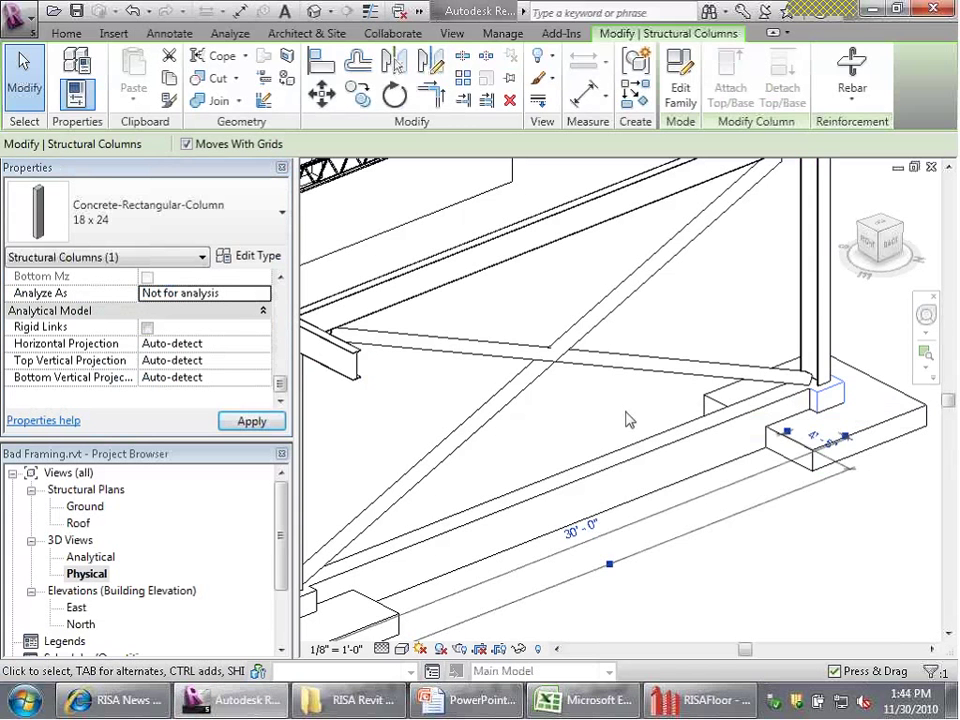
click(757, 403)
scroll(757, 403, down, 5)
In the Analytical 3D view, set Analyze As to Not for analysis for the concrete pedestal beneath the grid B column.
double_click(92, 557)
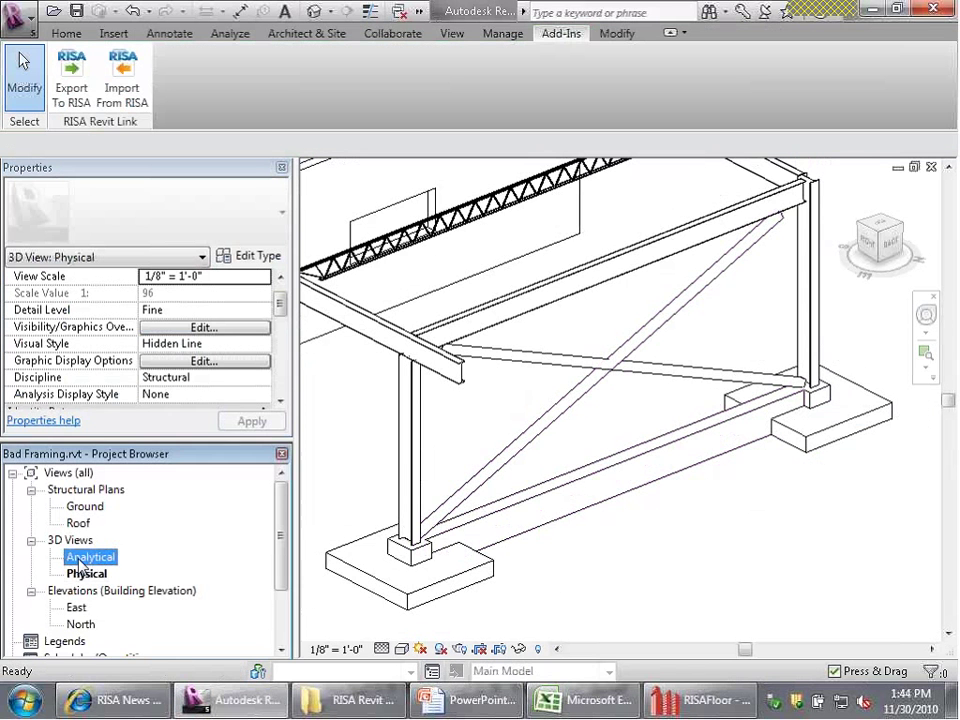
scroll(480, 602, up, 8)
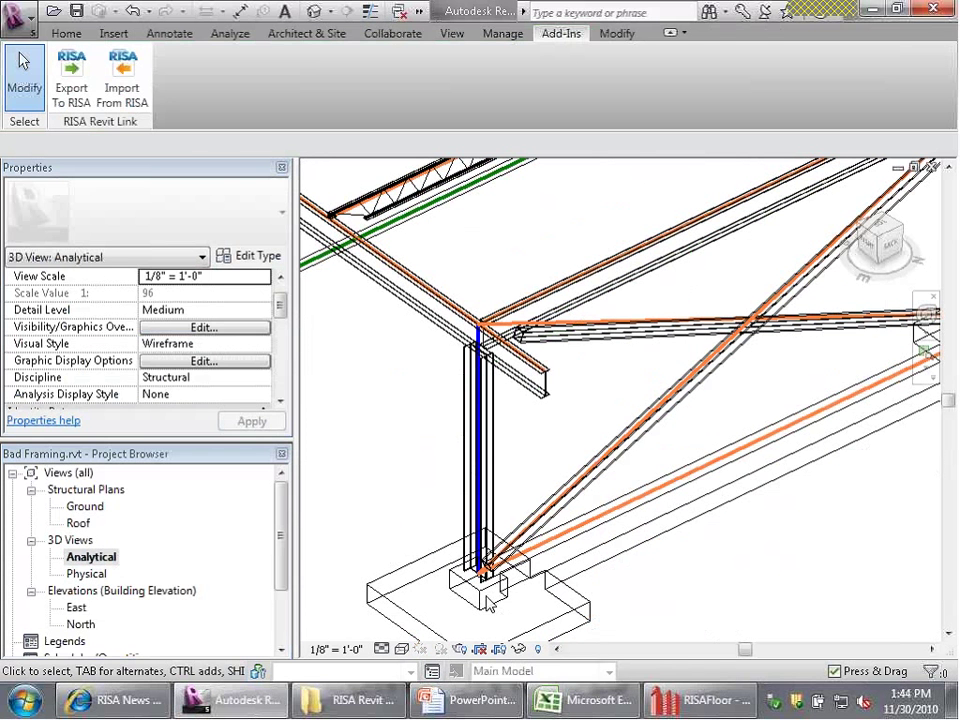
click(478, 603)
drag(280, 290, 279, 392)
click(258, 292)
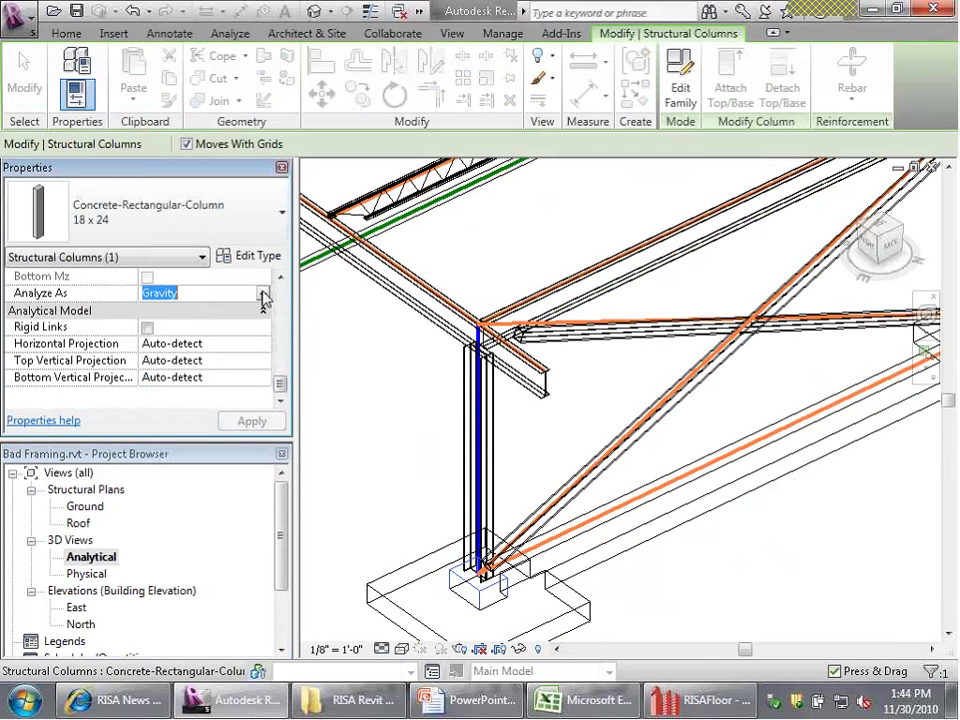
click(262, 293)
click(178, 352)
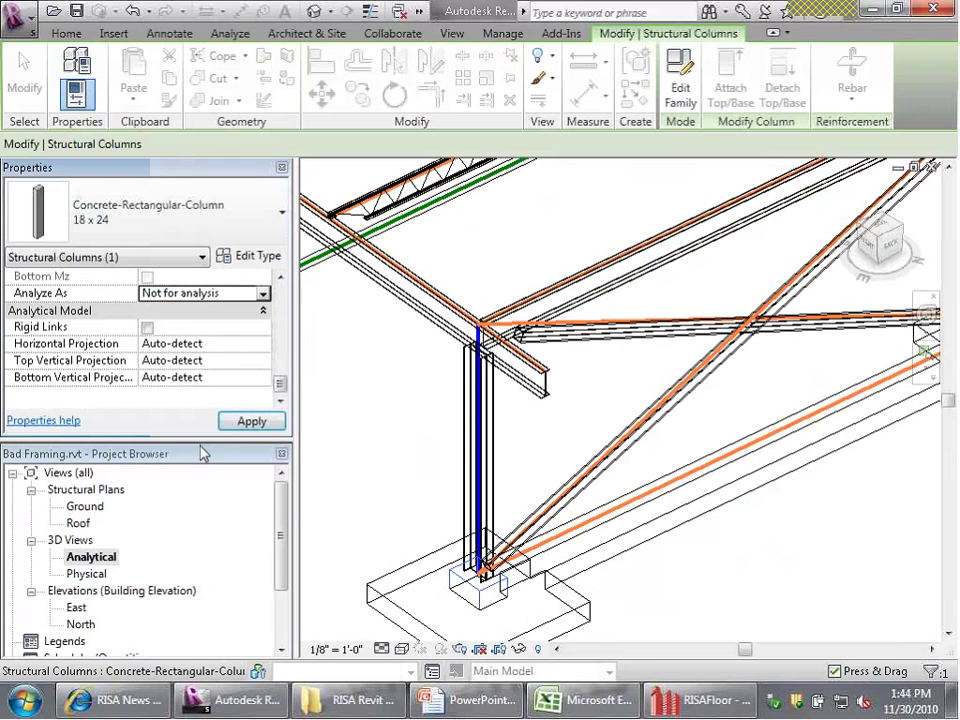
click(265, 423)
click(390, 420)
scroll(647, 456, down, 5)
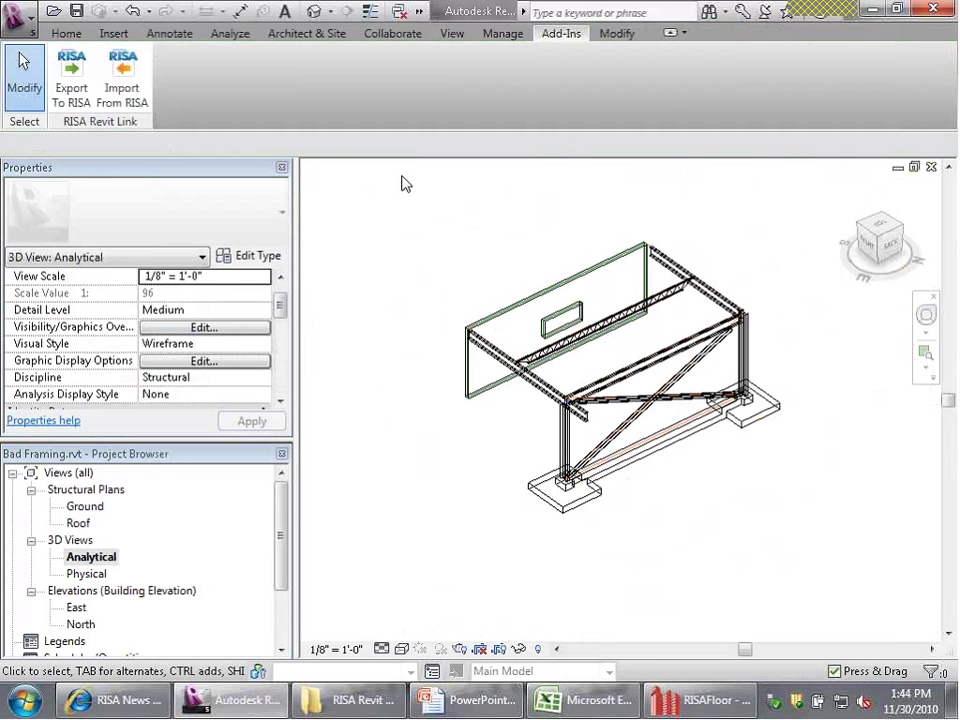
Export the revised model to RISAFloor once more and dismiss the link error messages.
click(73, 76)
click(476, 566)
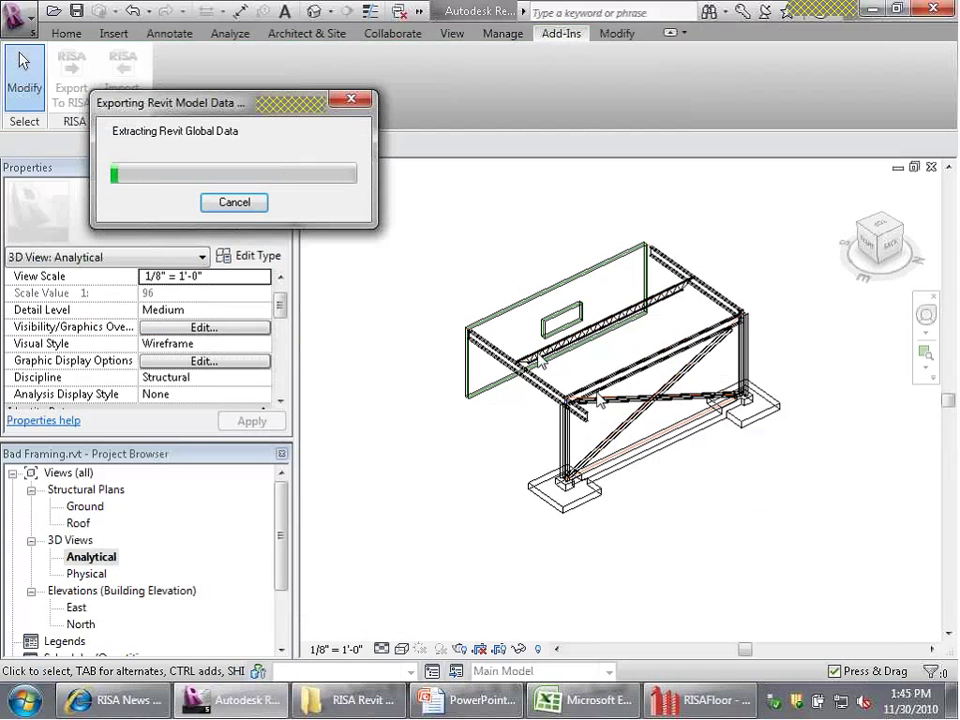
click(640, 331)
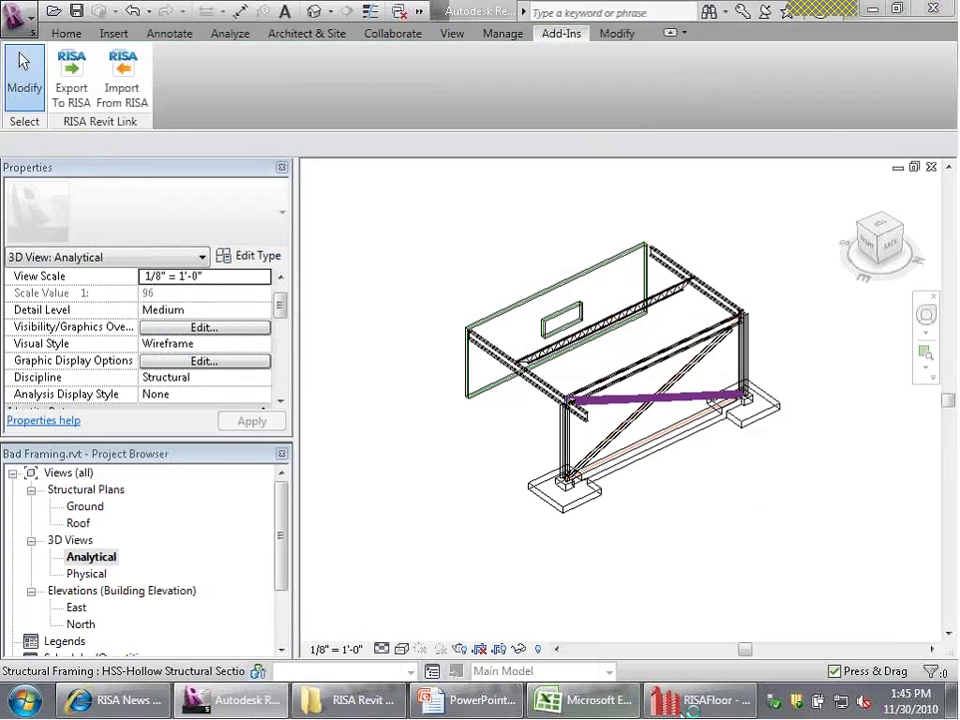
Close the startup dialog in RISAFloor and display the full model to check the exported framing.
key(Return)
click(55, 79)
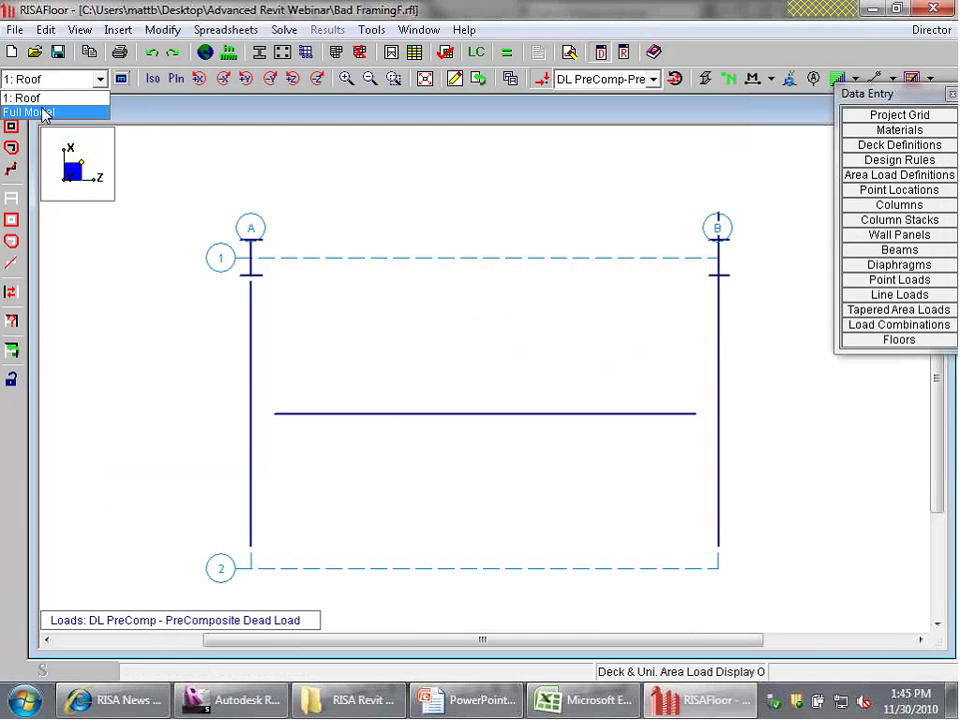
click(43, 112)
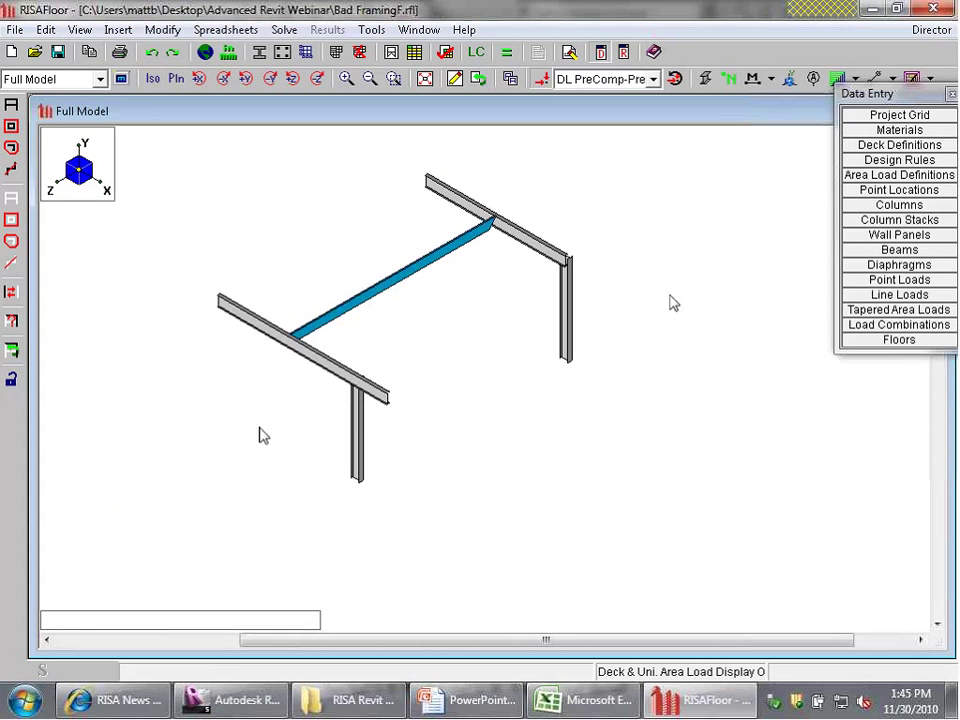
Switch to Revit and inspect the reference level and end offsets of the W16X26 roof girders.
click(240, 700)
scroll(497, 397, down, 2)
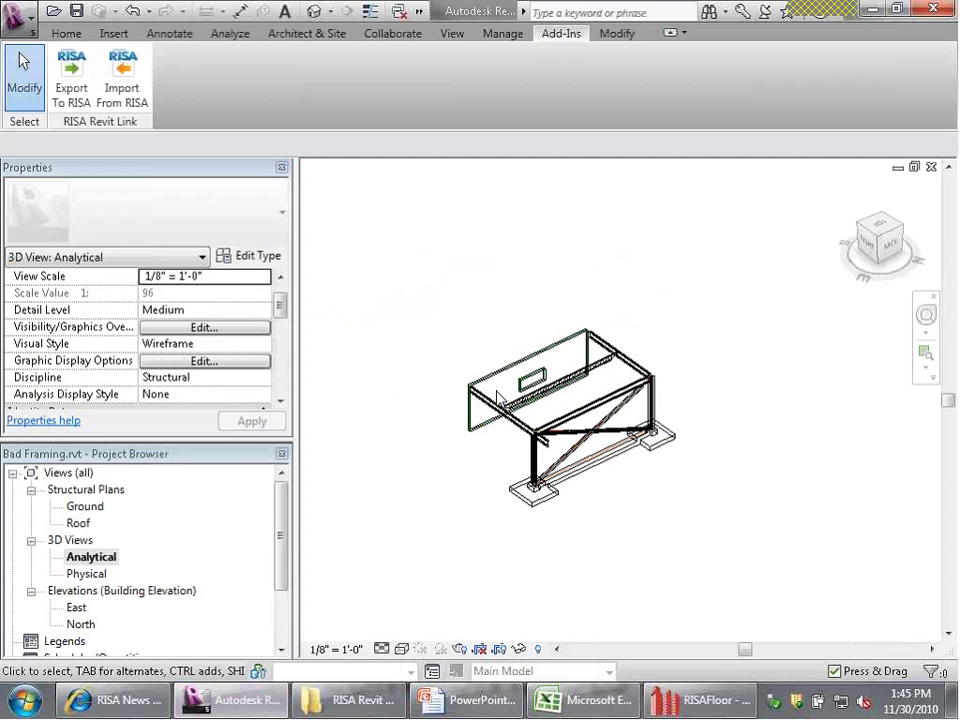
scroll(615, 422, up, 5)
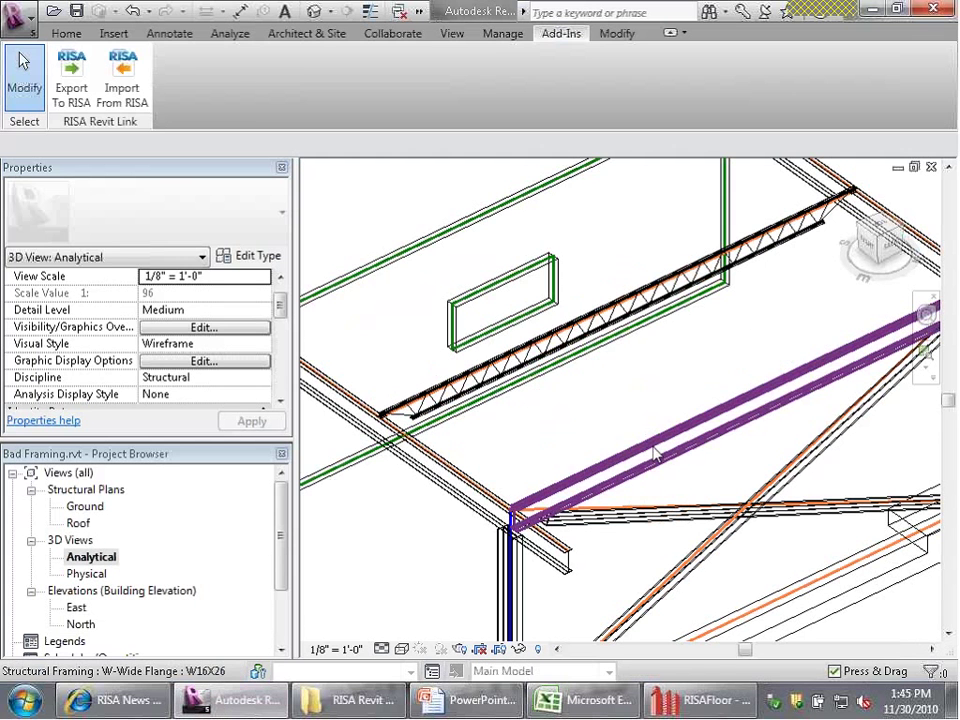
click(655, 454)
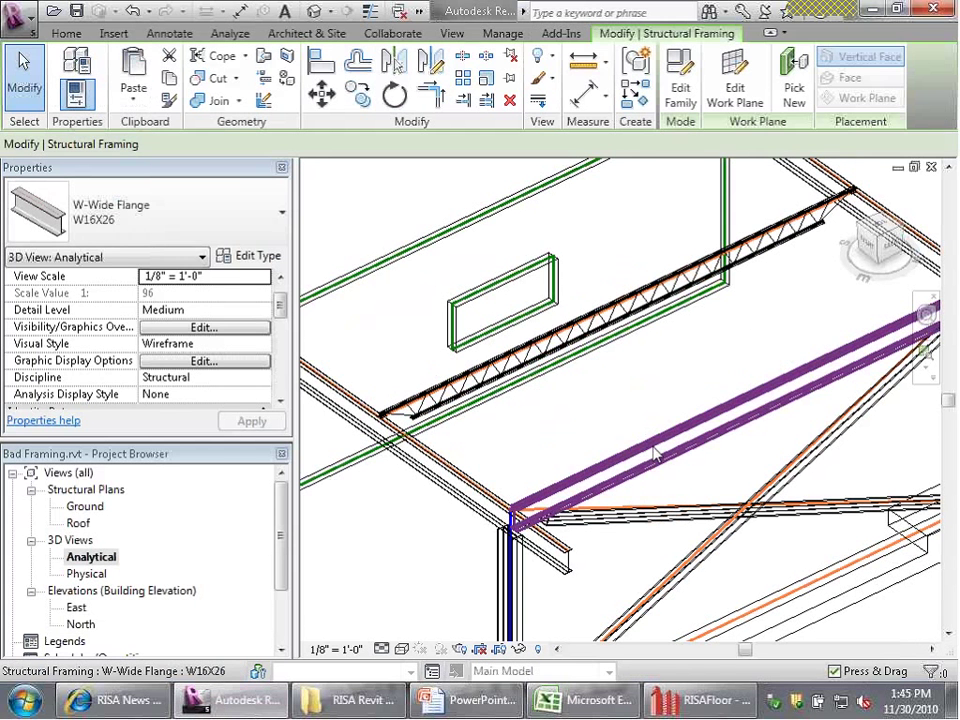
click(527, 454)
shift+middle_drag(527, 454, 764, 282)
click(764, 282)
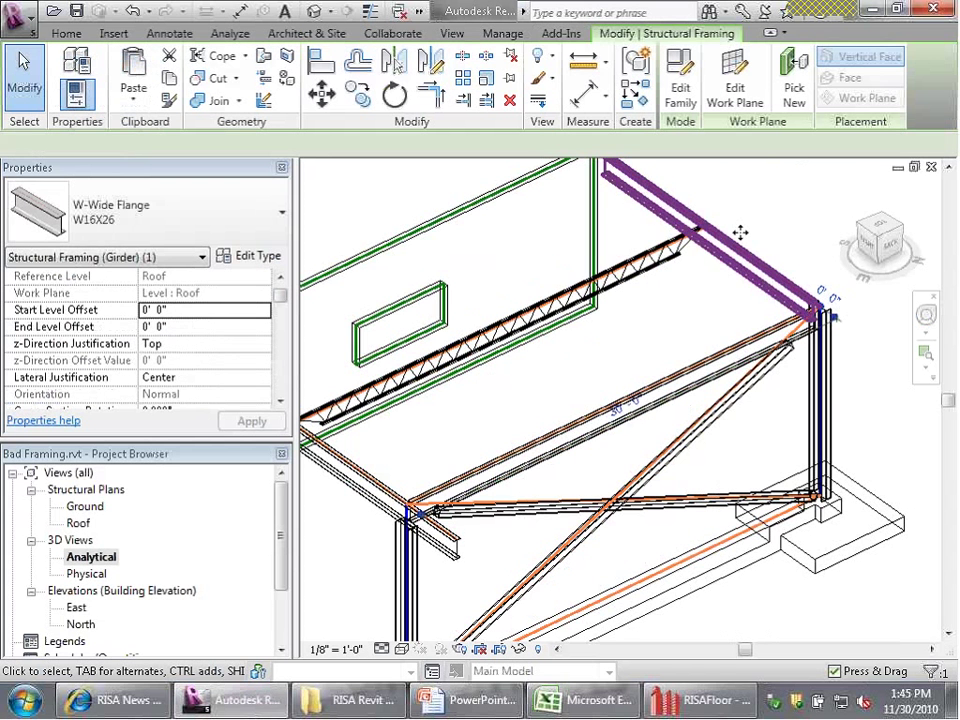
Set the Reference Level of the W16X26 girder spanning between the two steel columns to Roof.
click(607, 425)
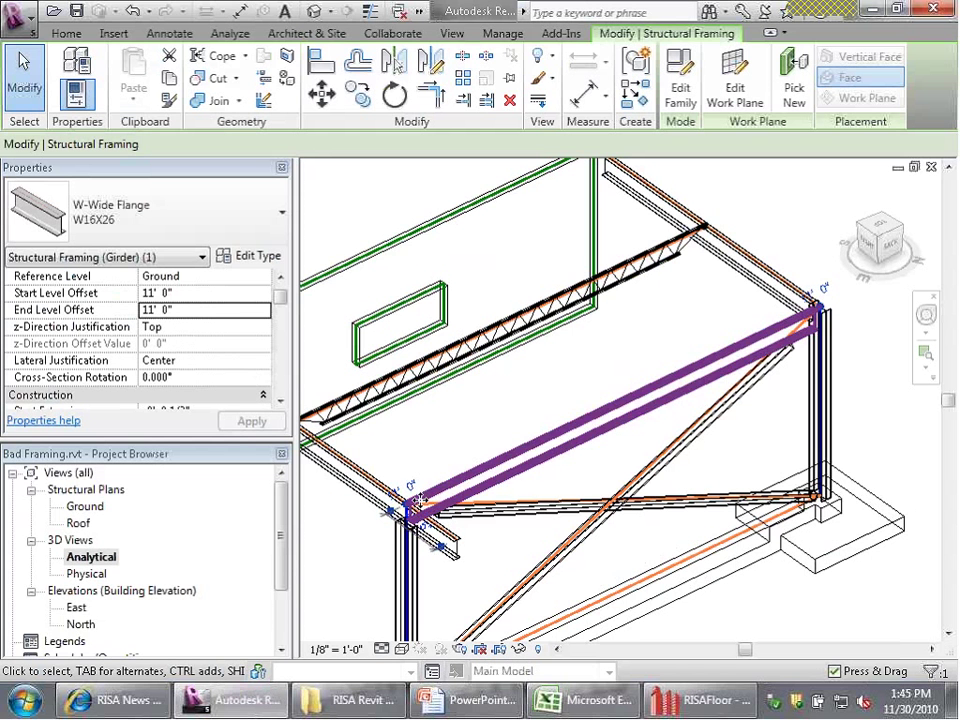
scroll(418, 540, down, 3)
scroll(418, 570, up, 3)
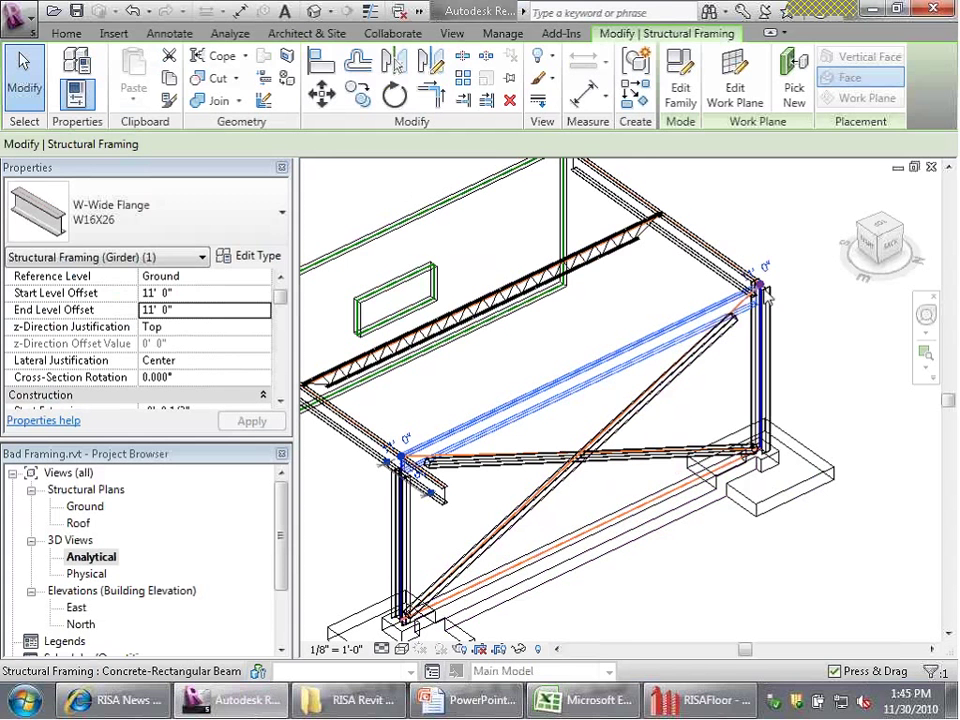
click(262, 277)
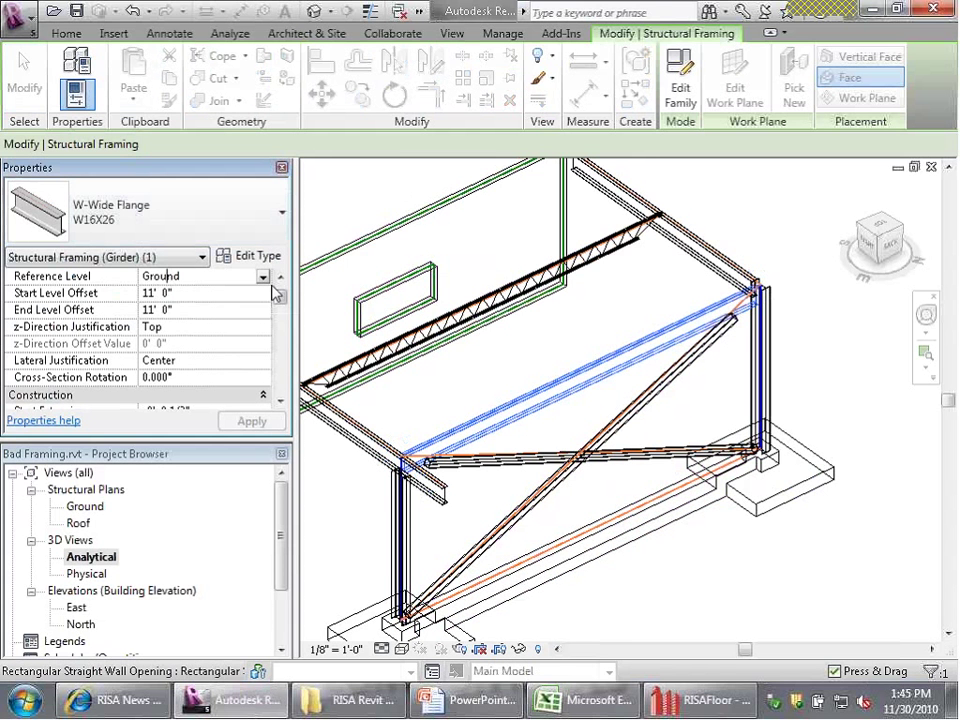
click(264, 278)
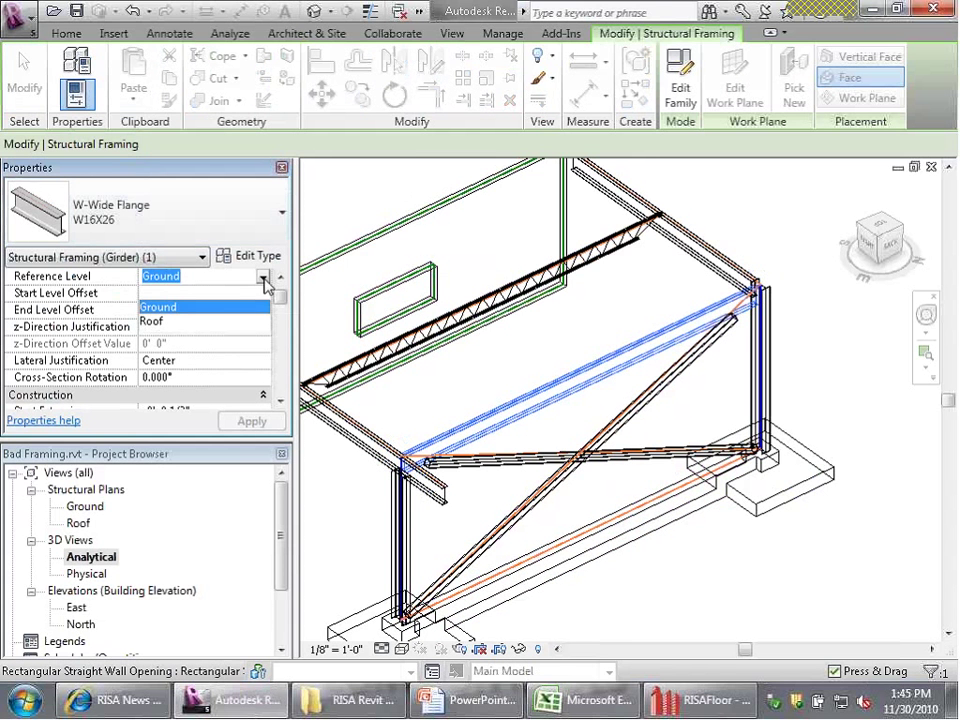
click(180, 323)
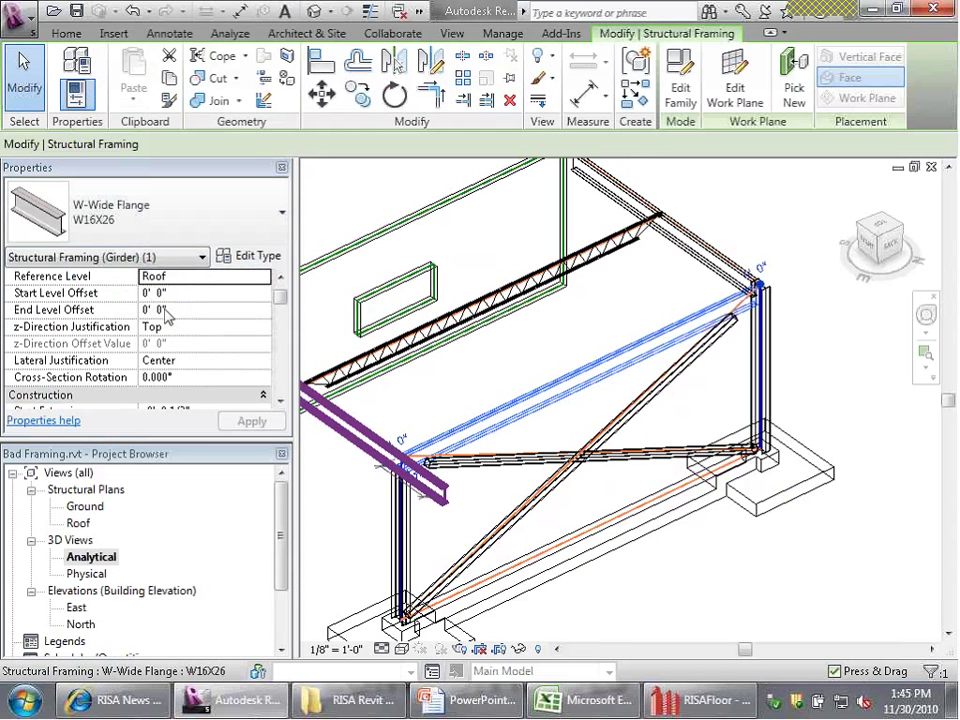
click(562, 337)
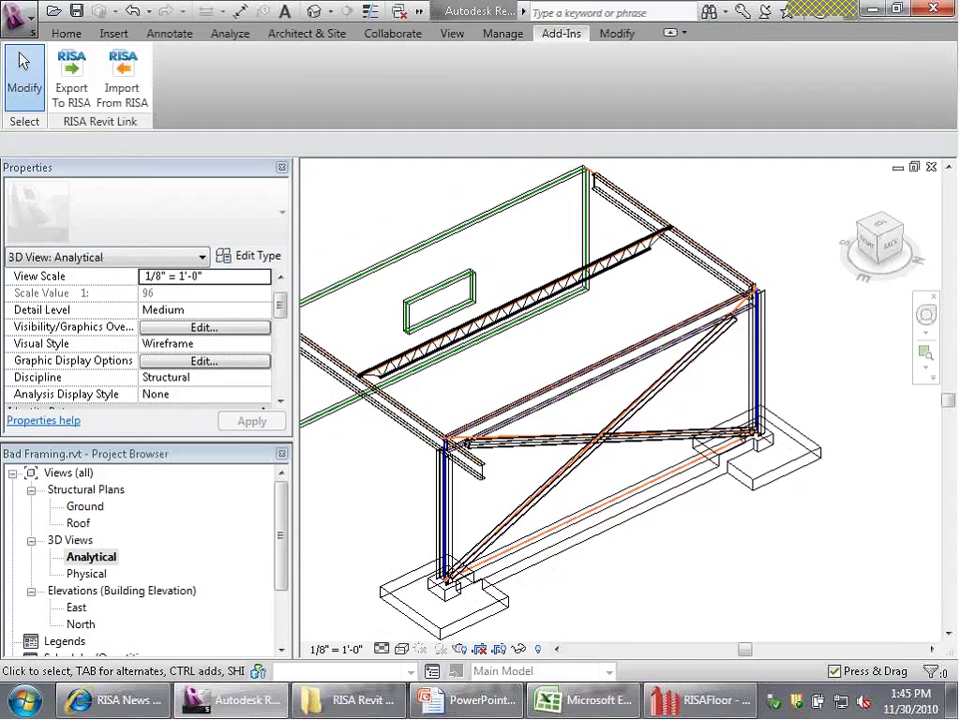
Export the model with the corrected girder level to RISAFloor and dismiss the link error messages.
click(677, 705)
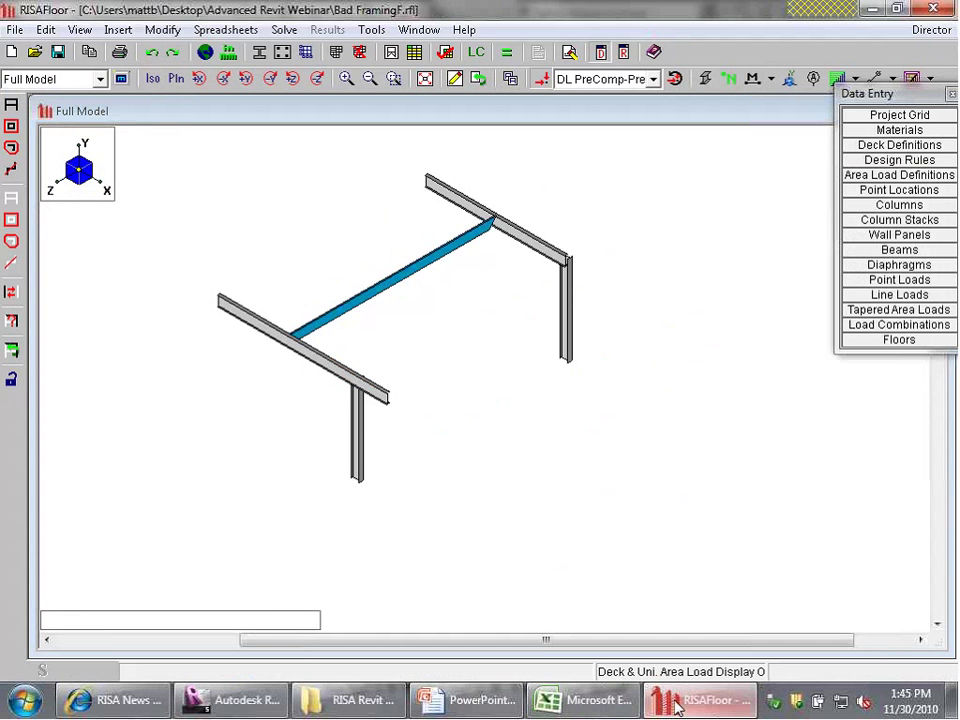
click(677, 705)
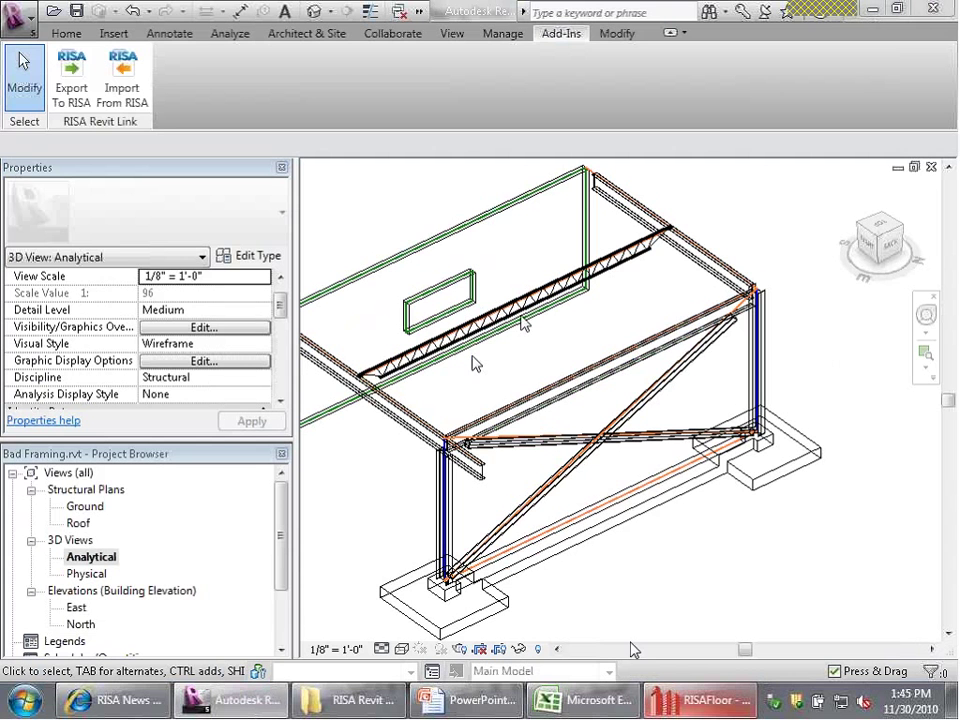
click(72, 80)
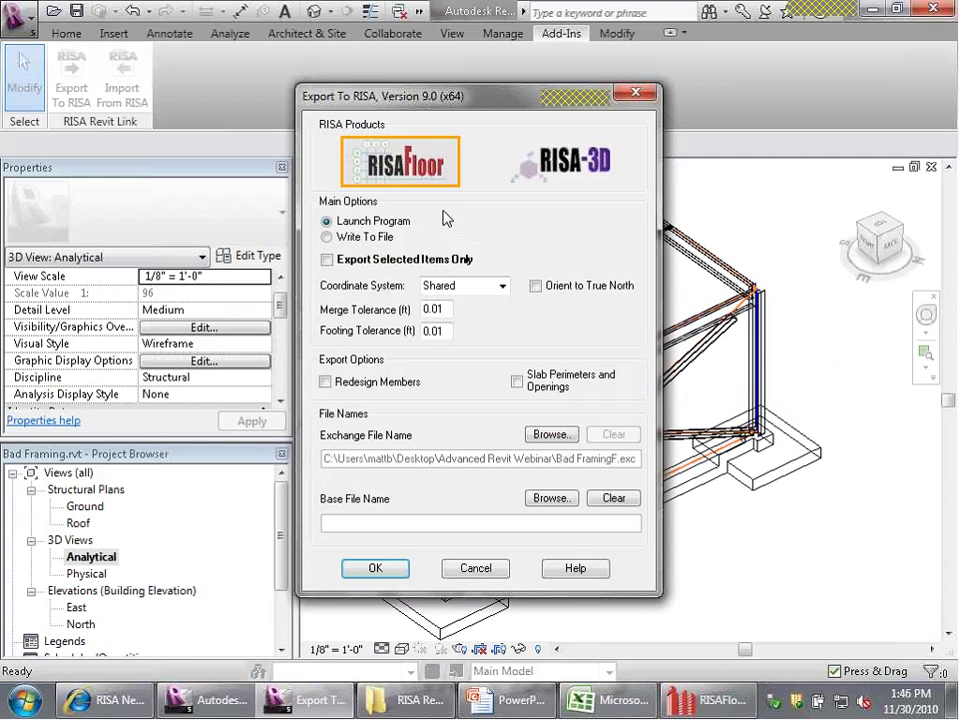
click(376, 569)
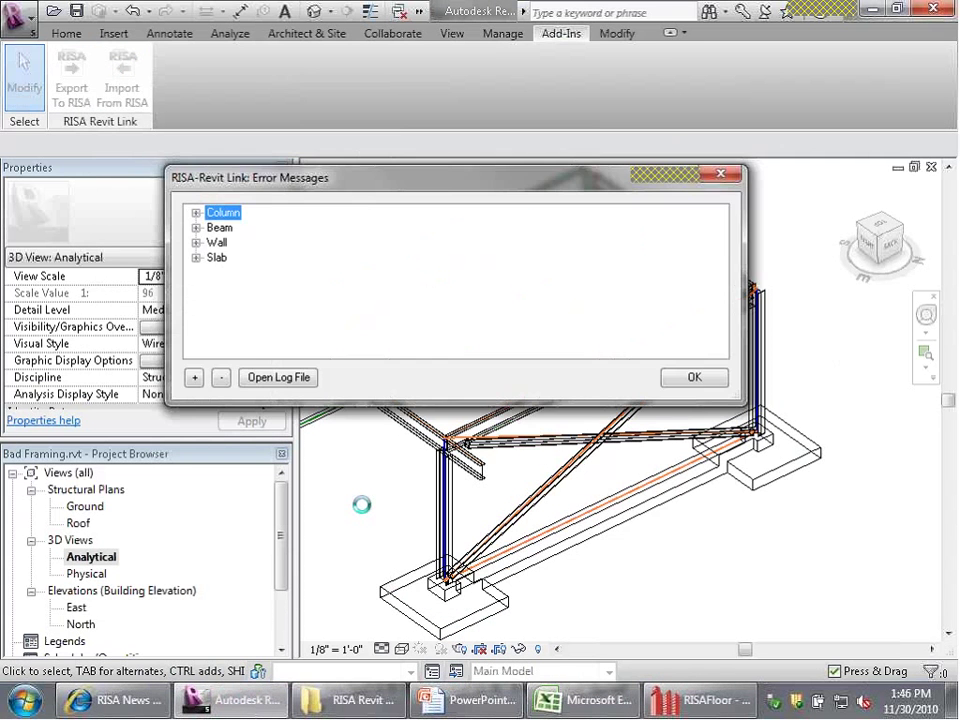
click(686, 382)
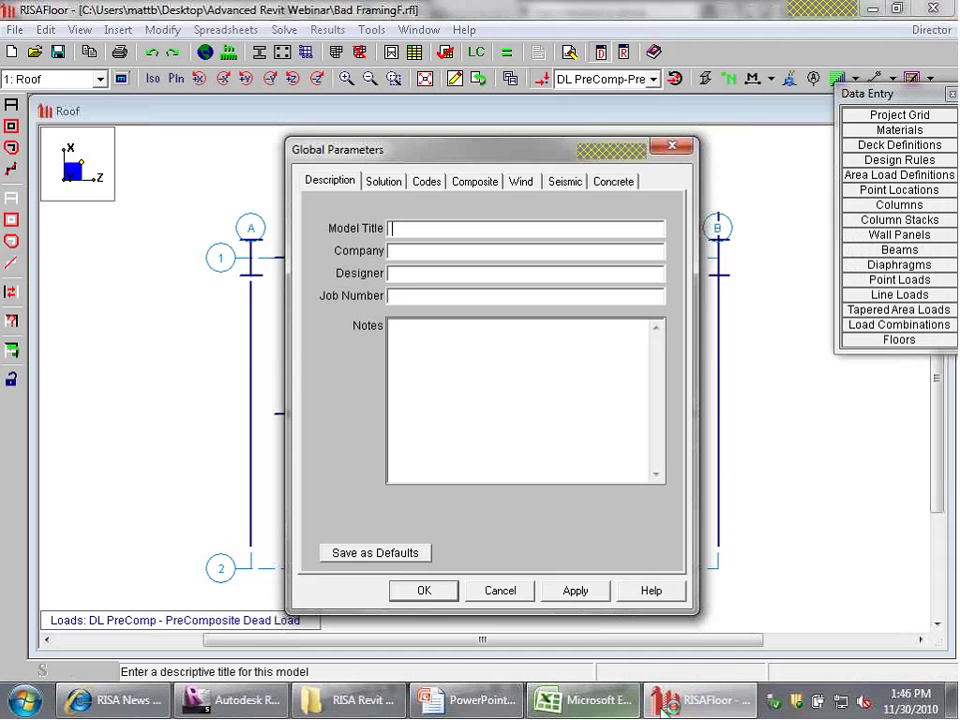
Dismiss the Global Parameters in RISAFloor and examine the girder between the columns in the full model.
key(Escape)
click(36, 79)
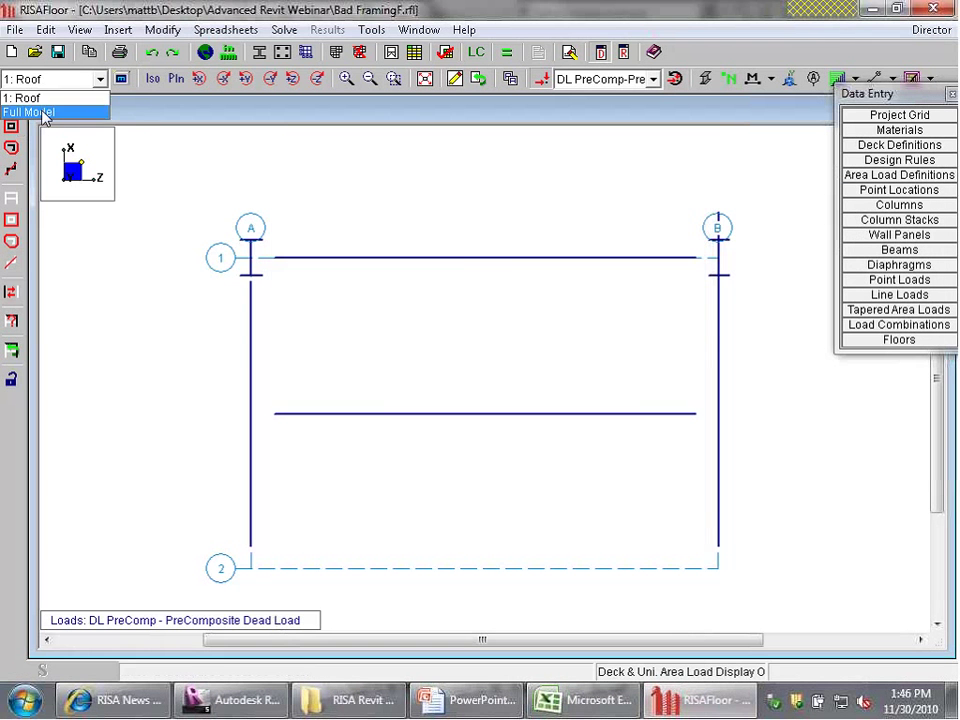
click(42, 111)
scroll(531, 237, up, 2)
scroll(531, 237, up, 4)
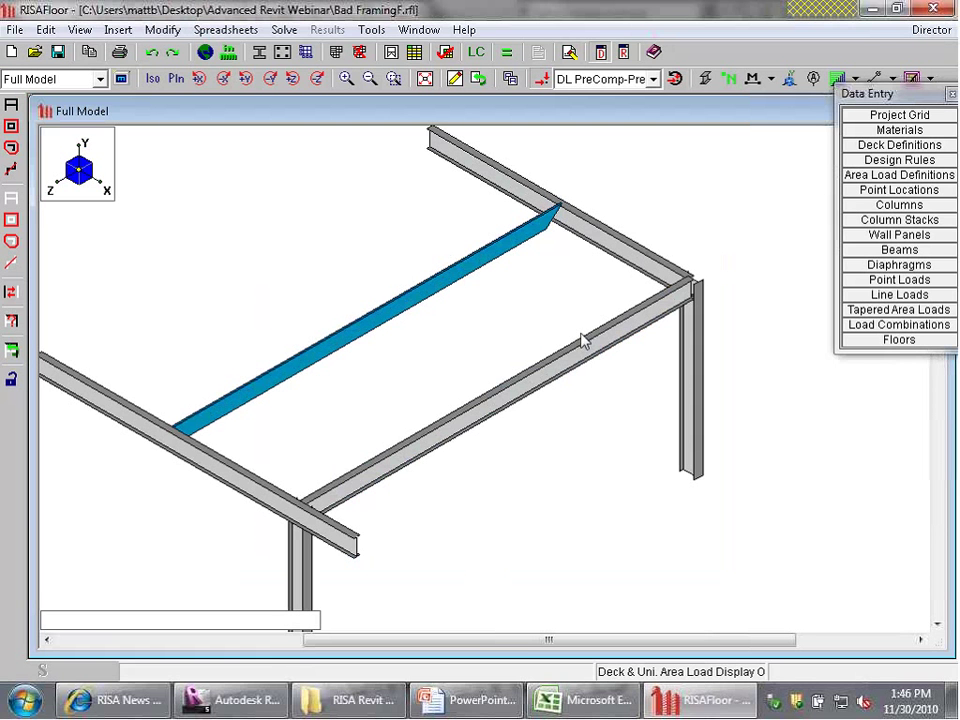
scroll(583, 342, down, 3)
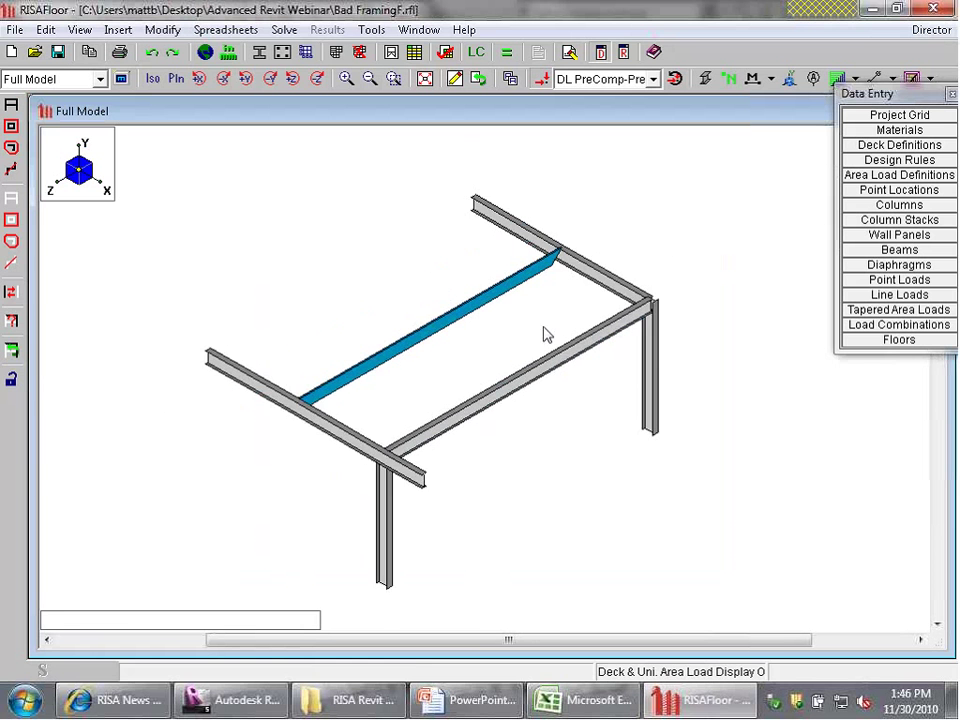
Switch to Revit, inspect the base and top constraints of the Generic - 8" wall, and compare with the RISAFloor model.
click(263, 705)
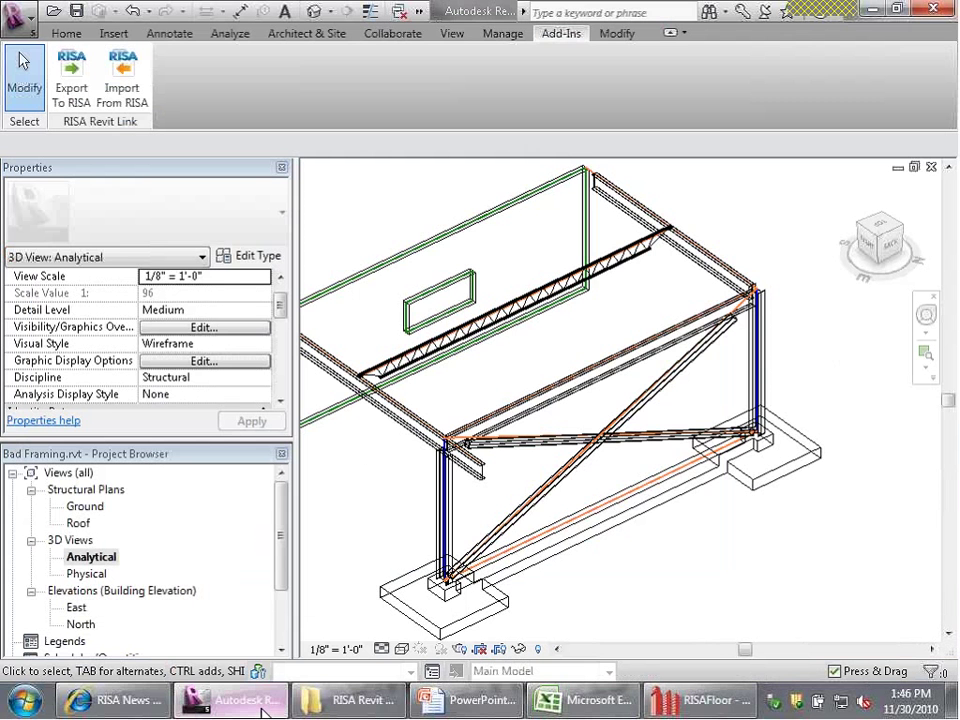
scroll(681, 551, down, 2)
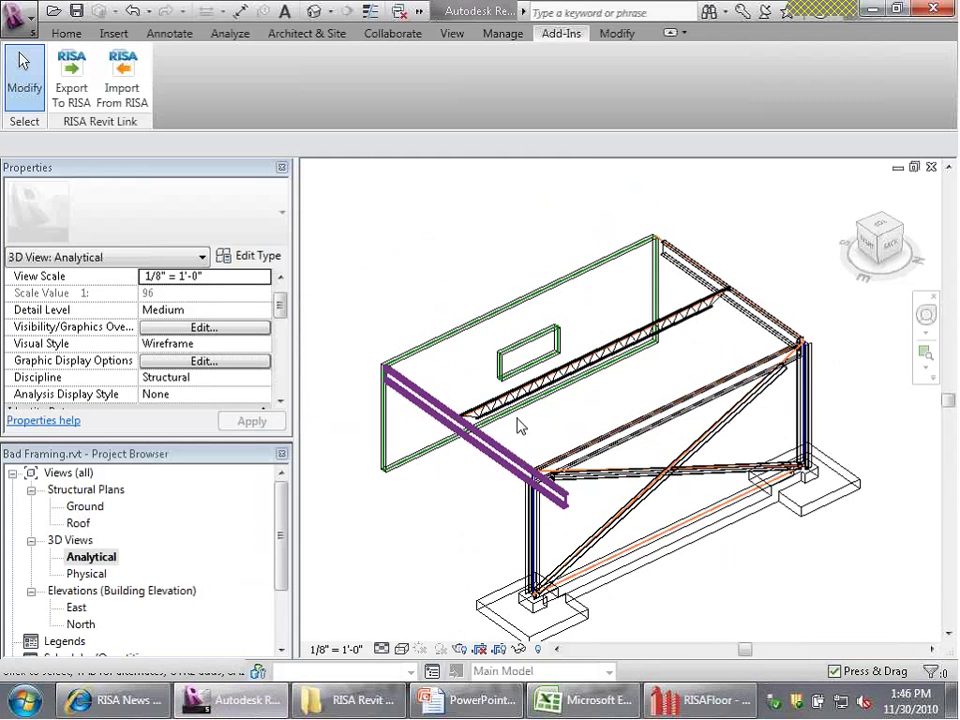
click(479, 333)
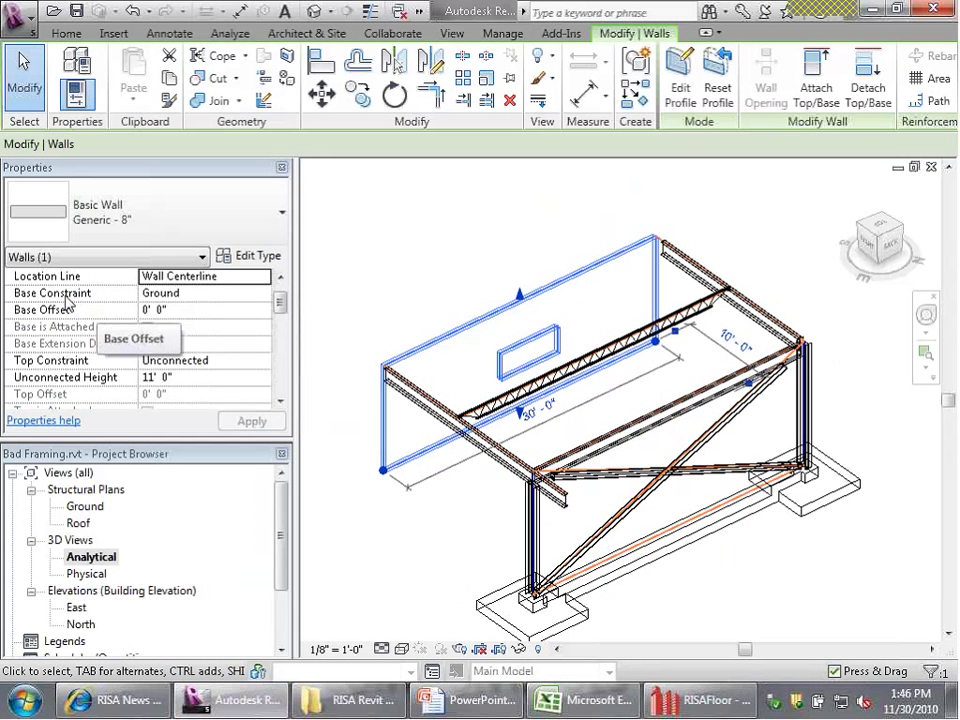
click(150, 293)
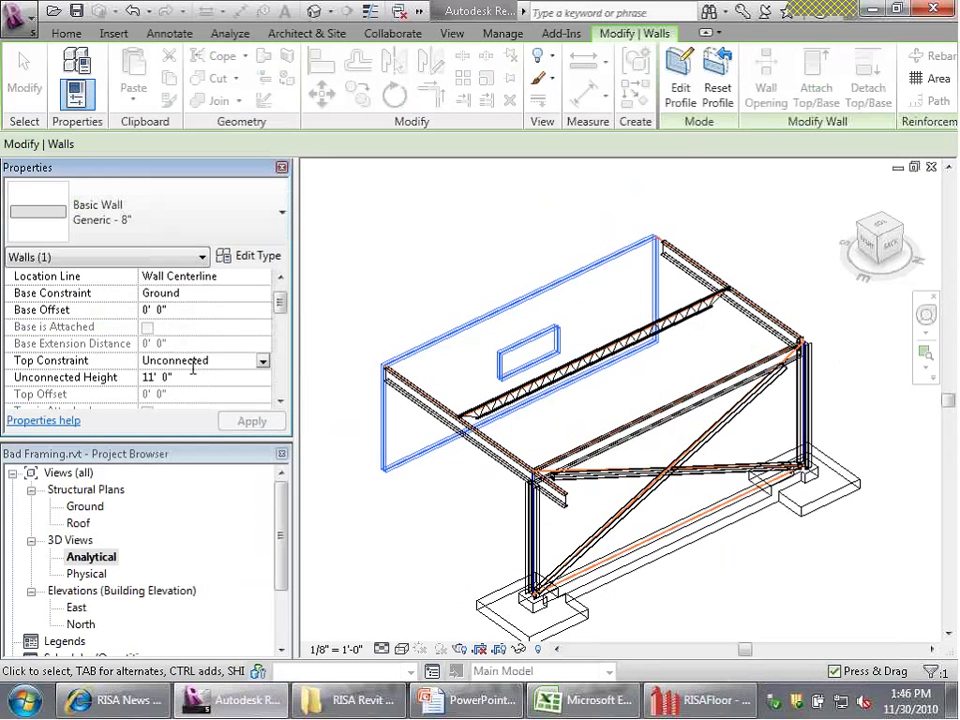
click(156, 377)
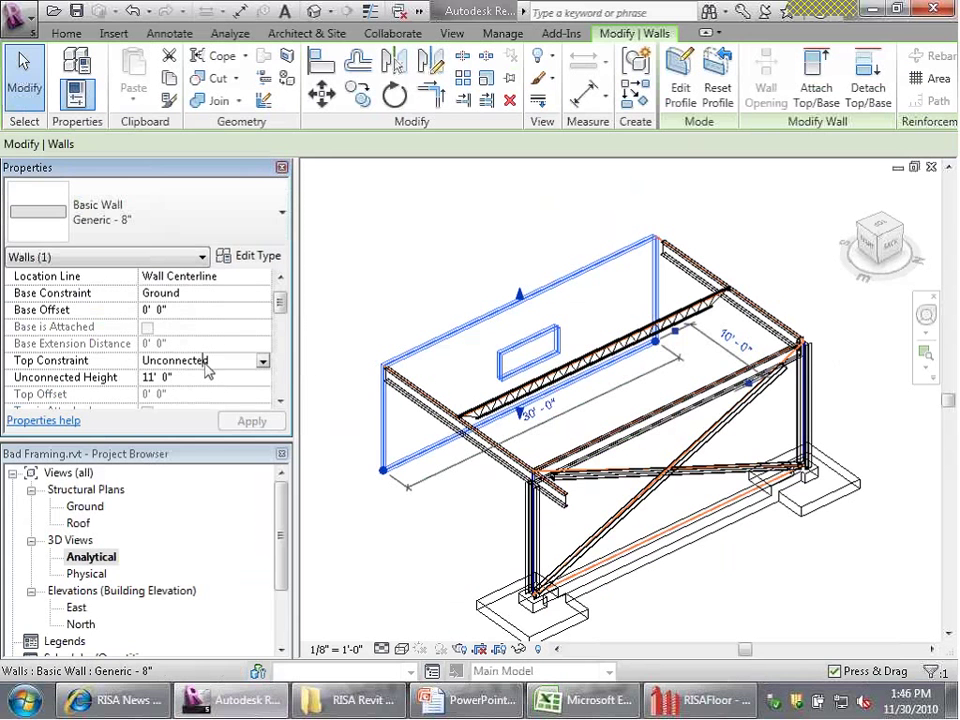
click(690, 700)
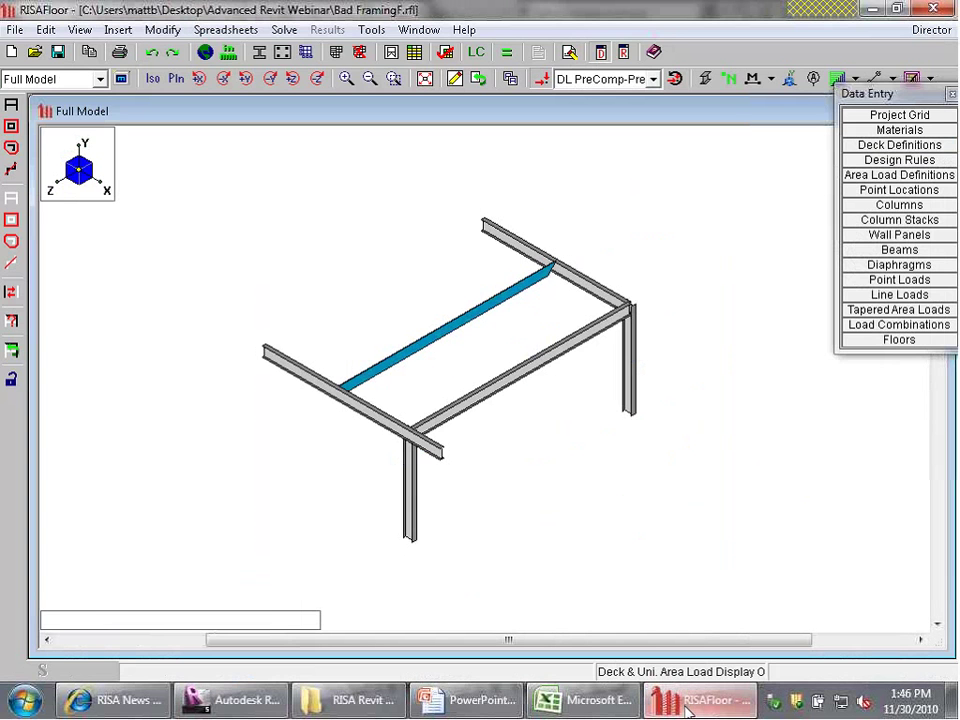
click(690, 702)
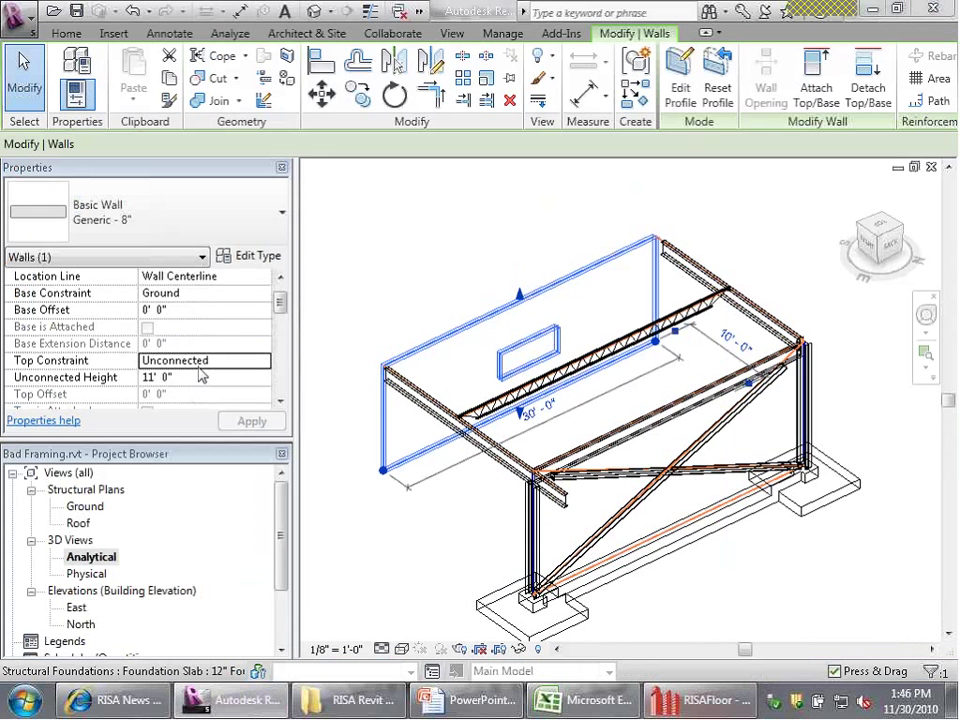
Set the Top Constraint of the Generic - 8" wall to Up to level: Roof and apply the change.
click(260, 366)
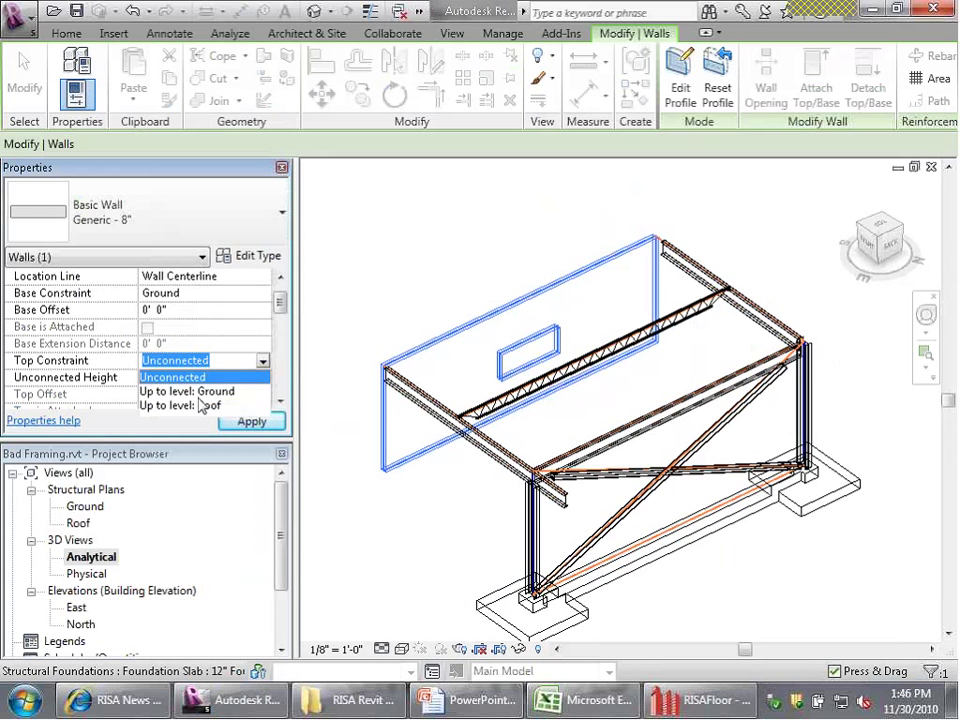
click(166, 406)
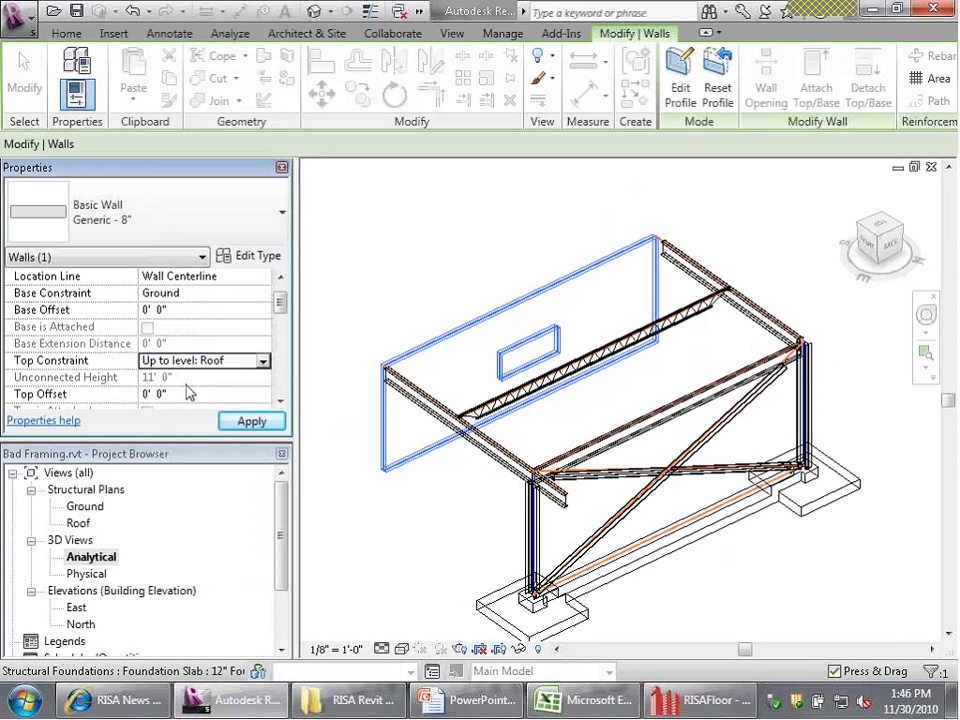
click(178, 394)
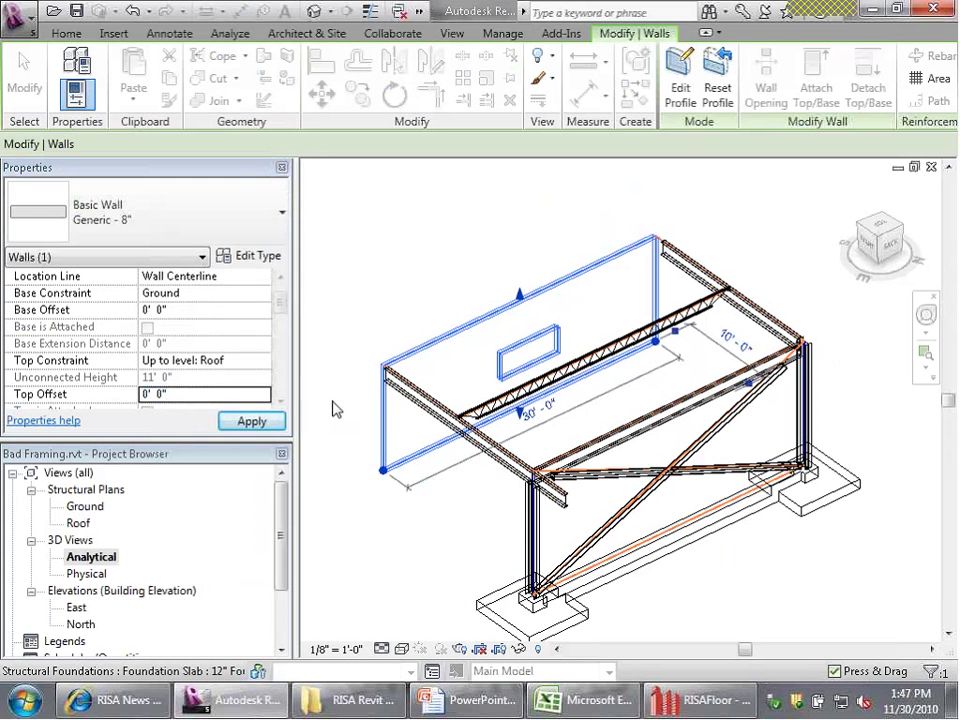
click(245, 422)
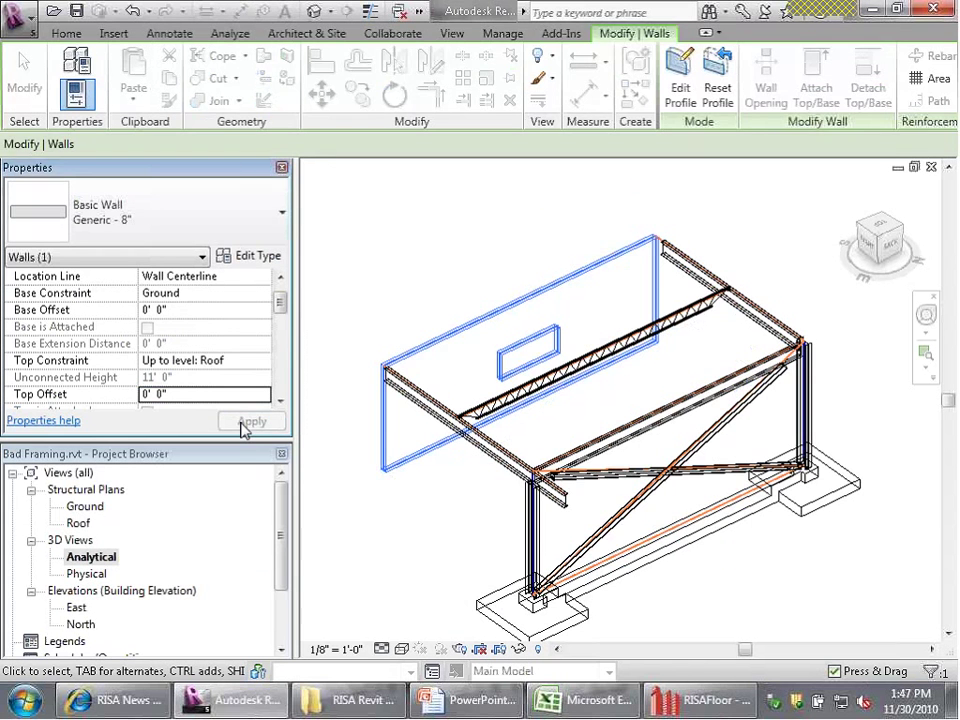
click(396, 309)
scroll(424, 319, up, 3)
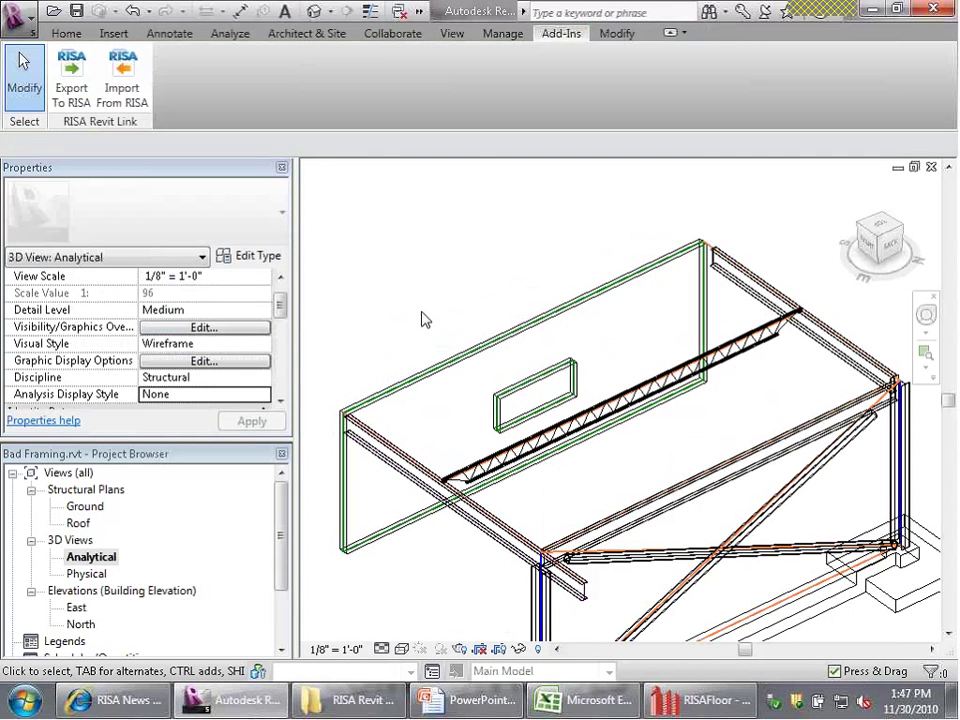
Export the model with the roof-constrained wall to RISAFloor and dismiss the link error messages.
scroll(574, 315, down, 3)
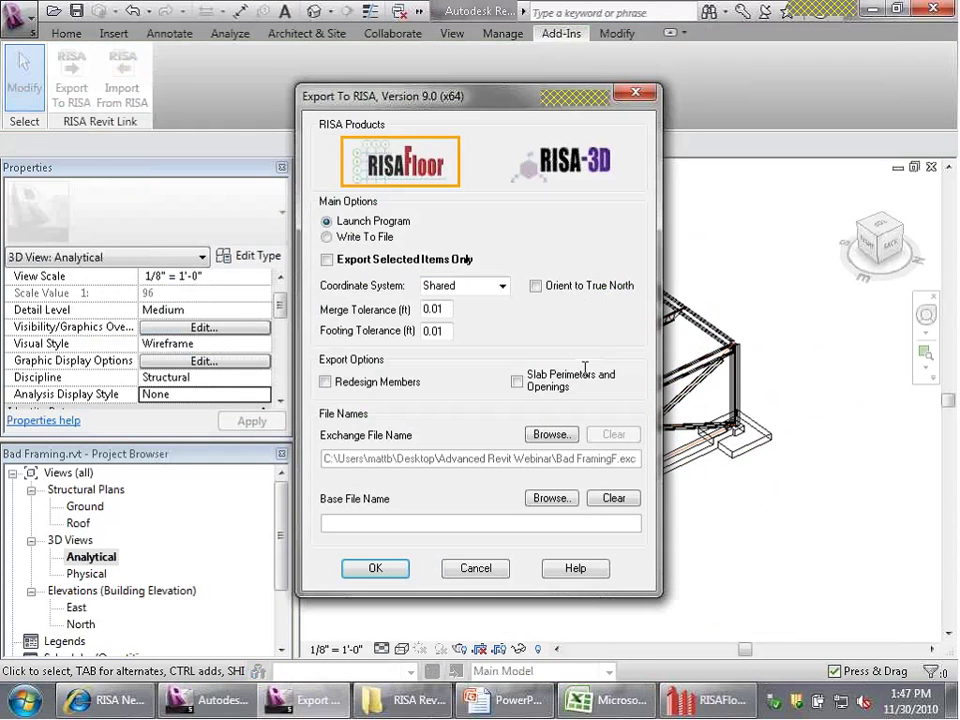
click(398, 572)
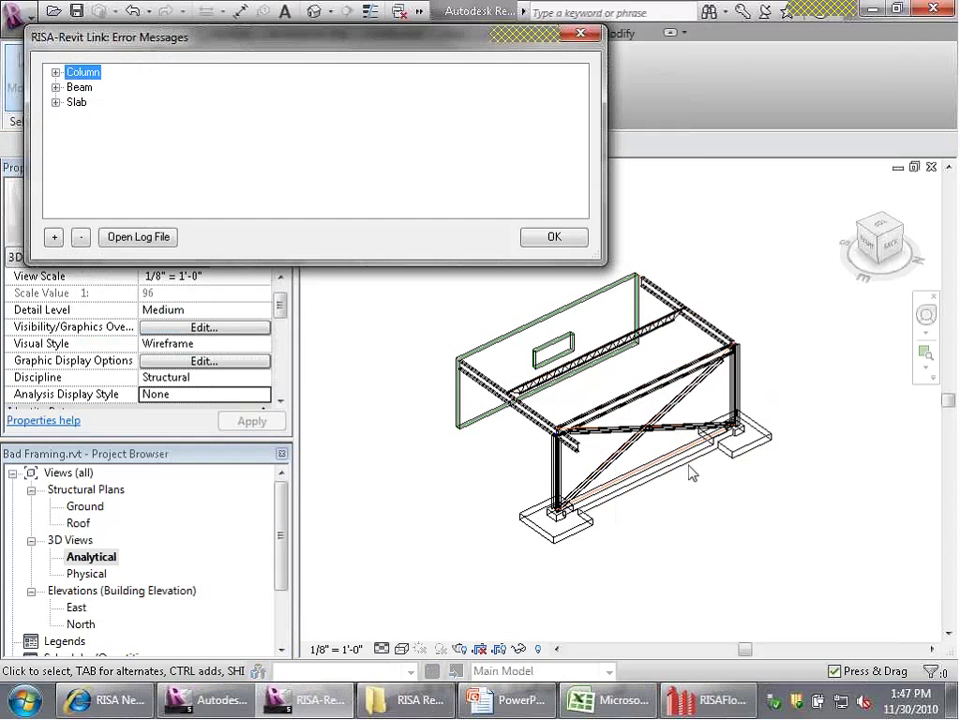
click(554, 237)
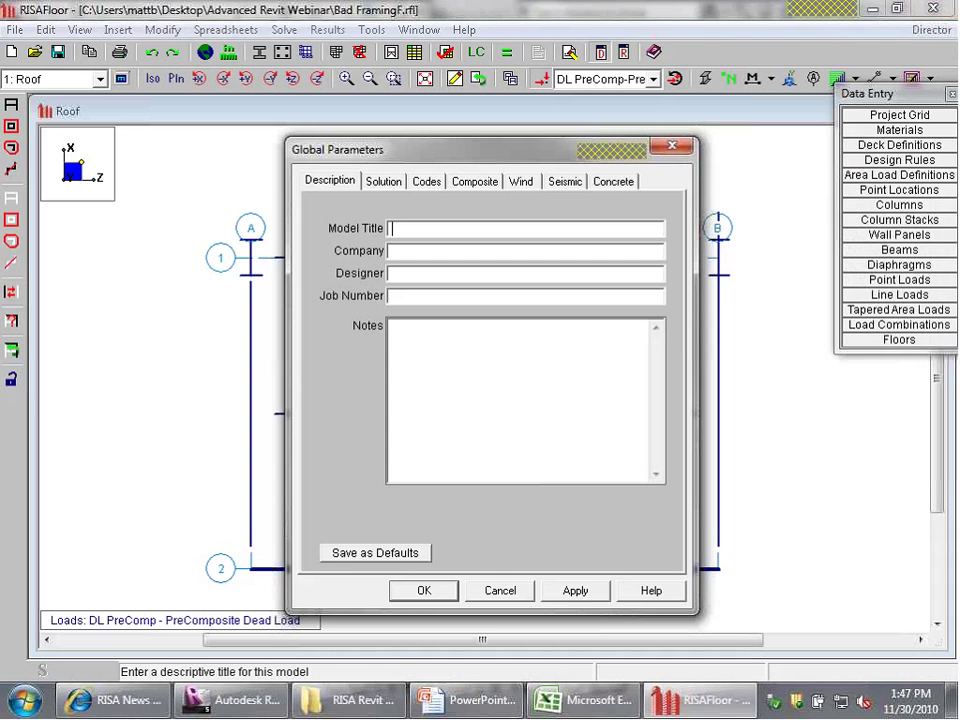
Dismiss the Global Parameters in RISAFloor and examine the wall and framing in the full model.
click(424, 588)
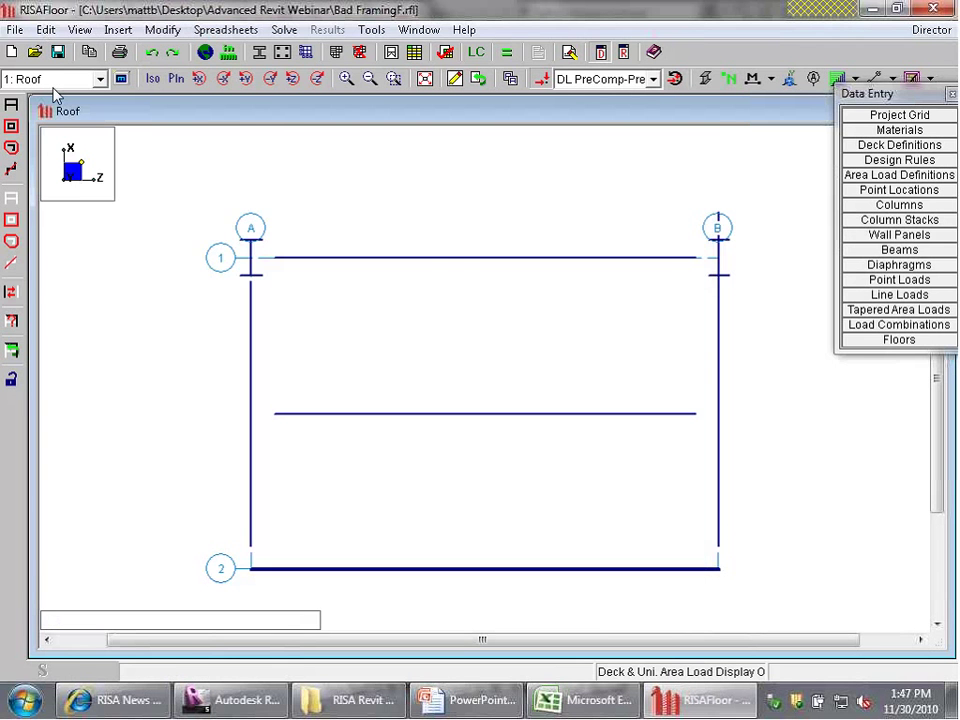
scroll(484, 214, up, 5)
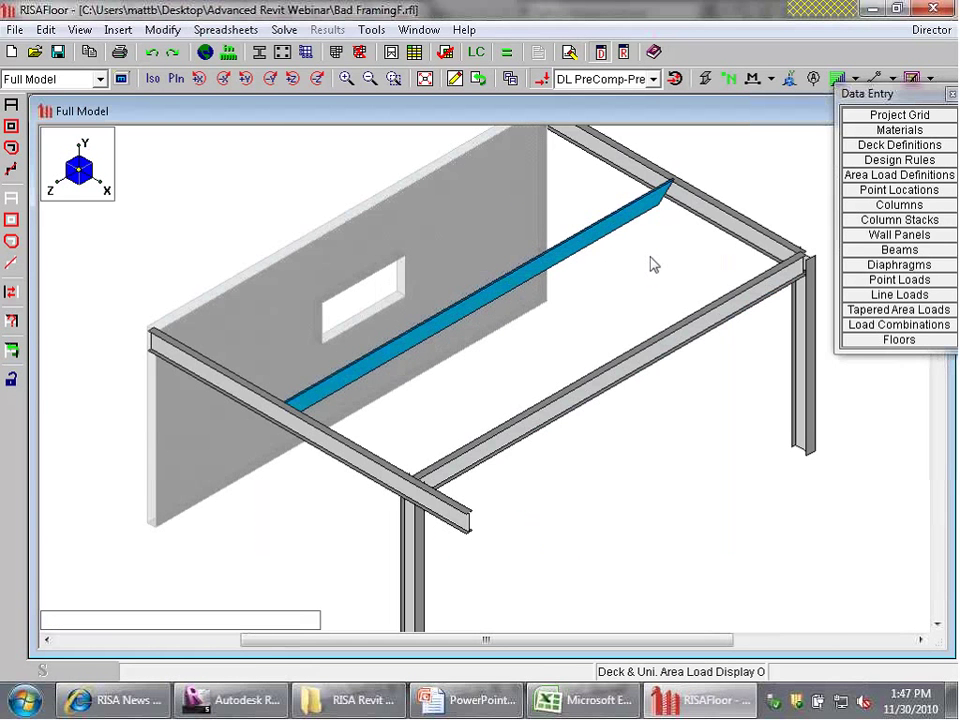
scroll(422, 259, down, 3)
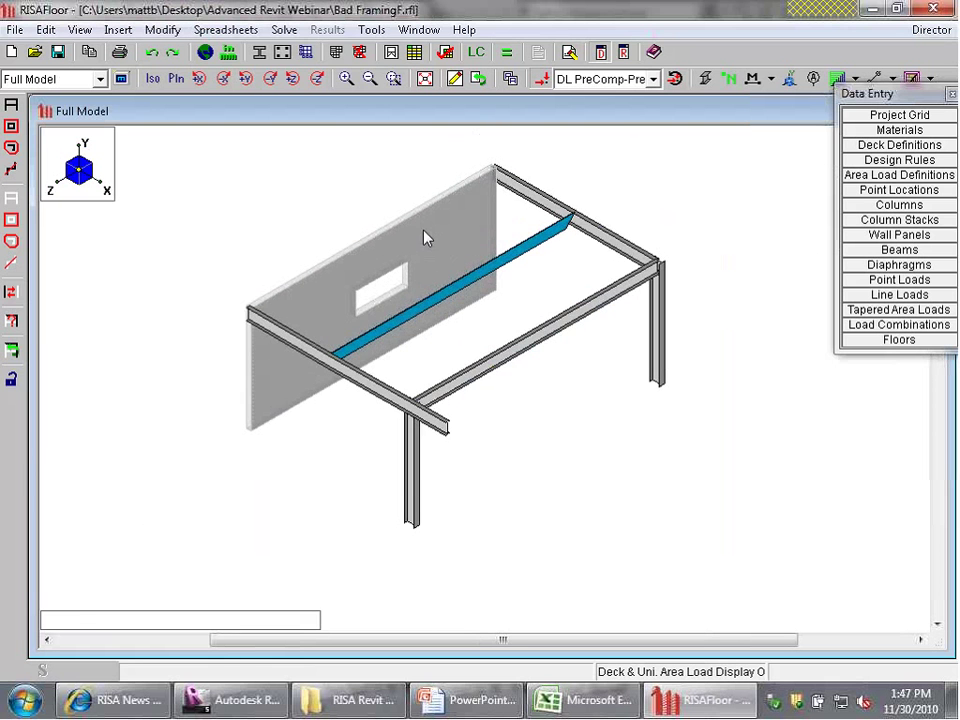
scroll(424, 240, down, 2)
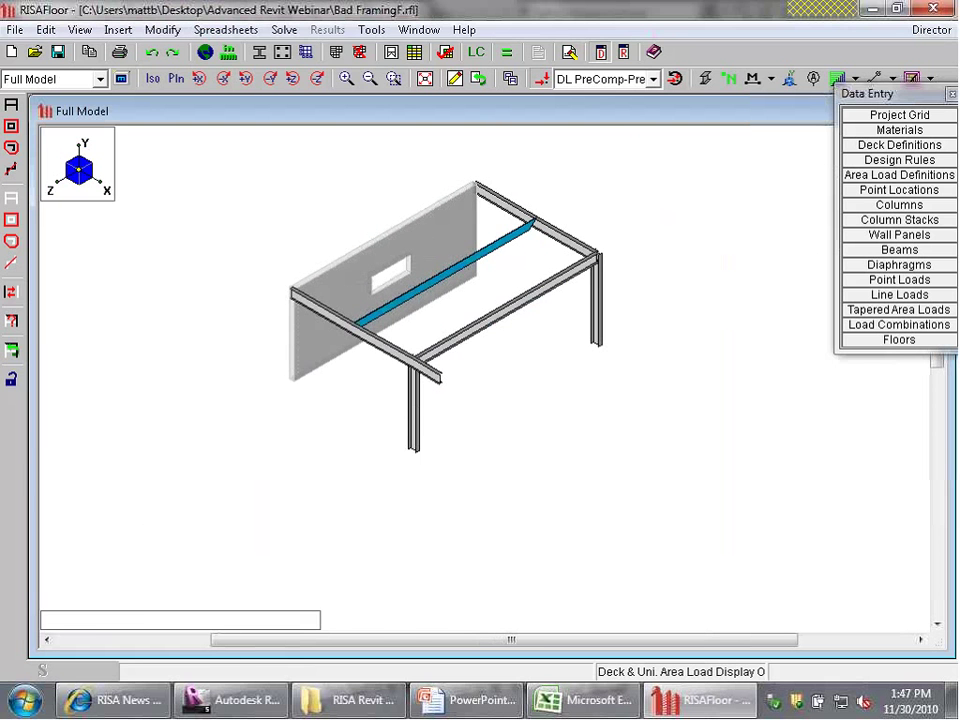
Switch to Revit, inspect the reference level and level offsets of the 12 x 24 concrete beam, and compare with the RISAFloor model.
click(273, 706)
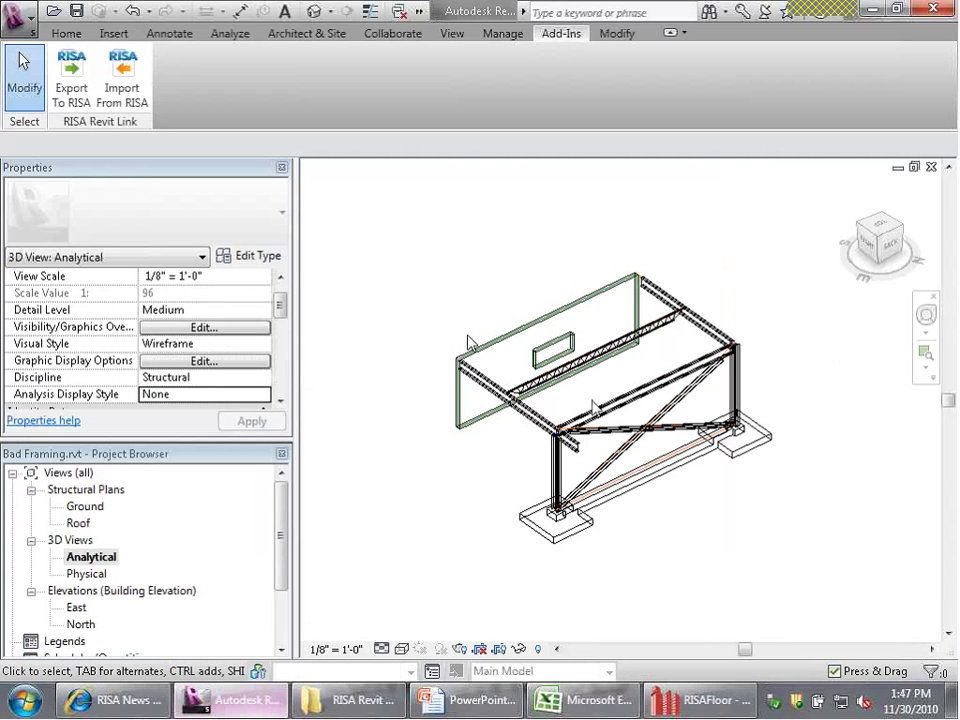
click(680, 450)
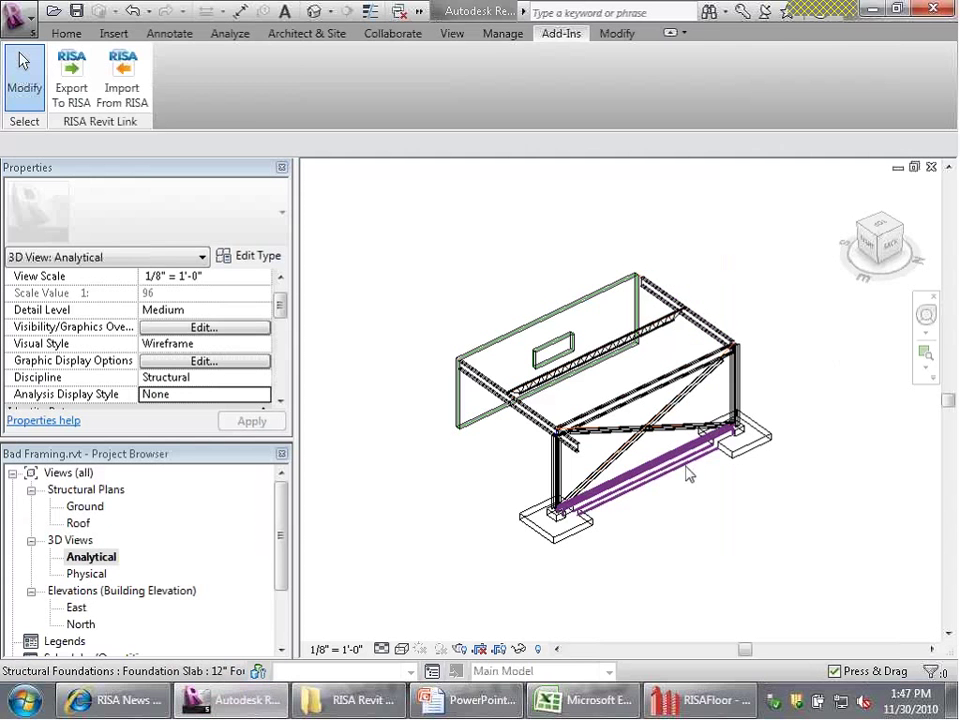
scroll(700, 511, up, 3)
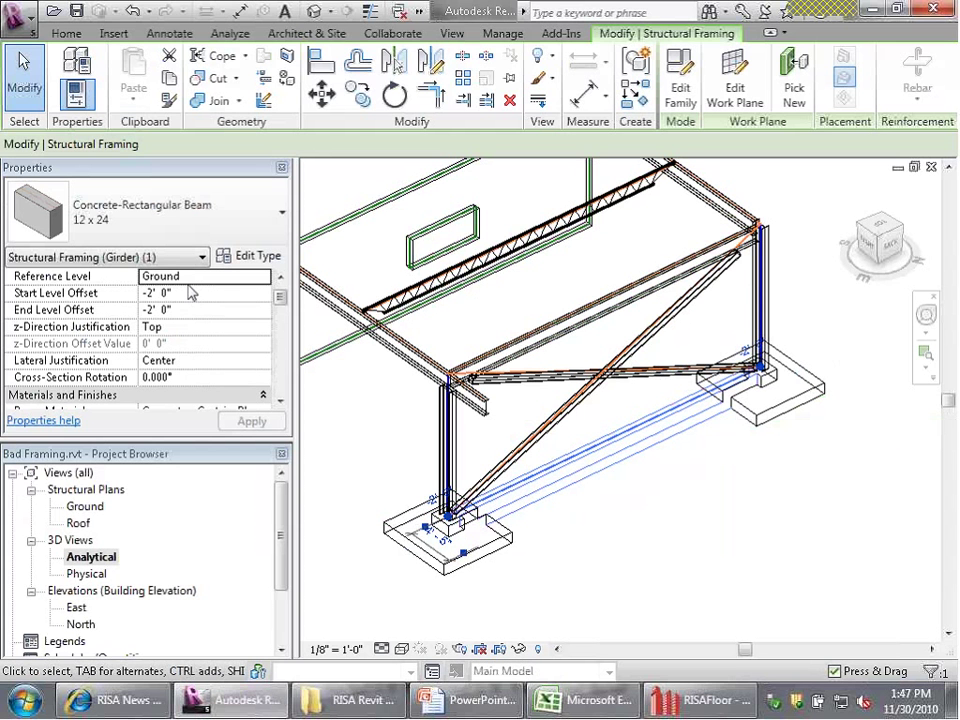
click(170, 277)
click(422, 429)
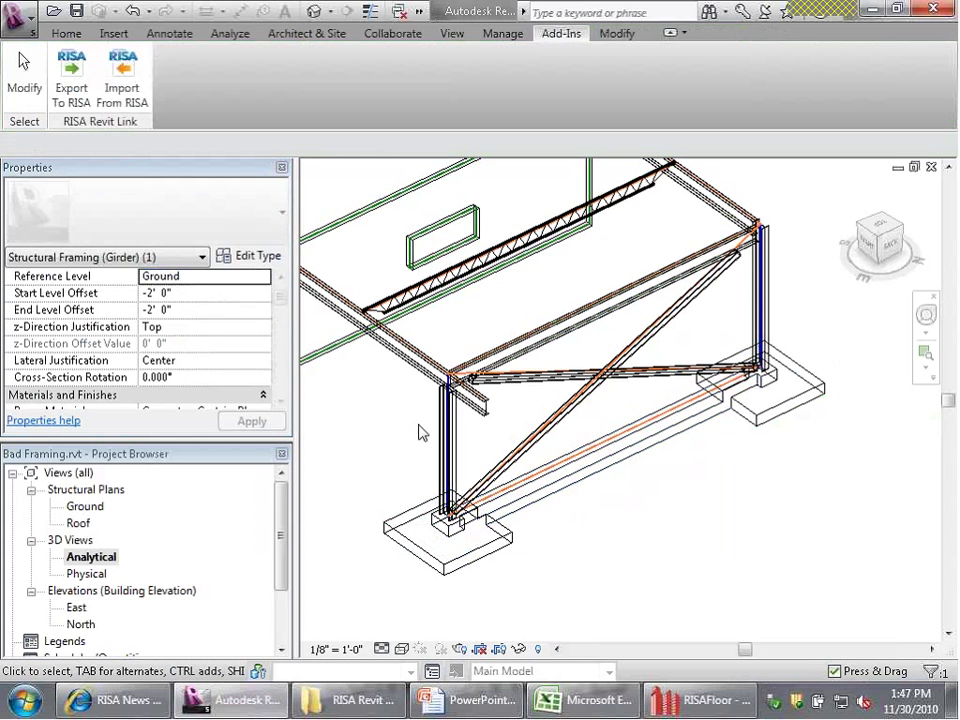
click(700, 700)
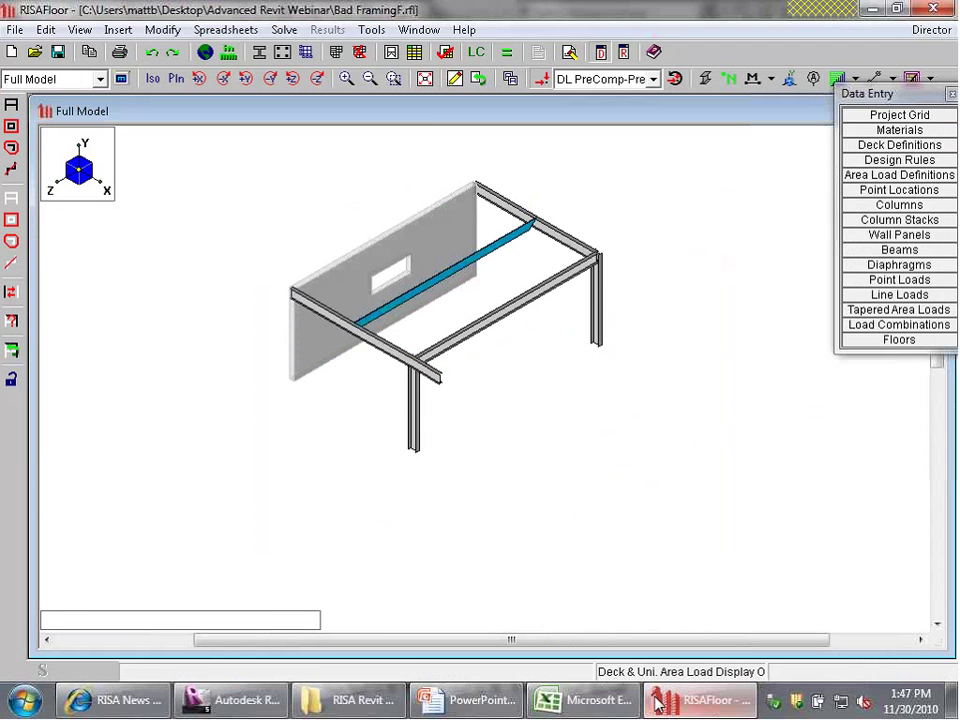
key(alt+Tab)
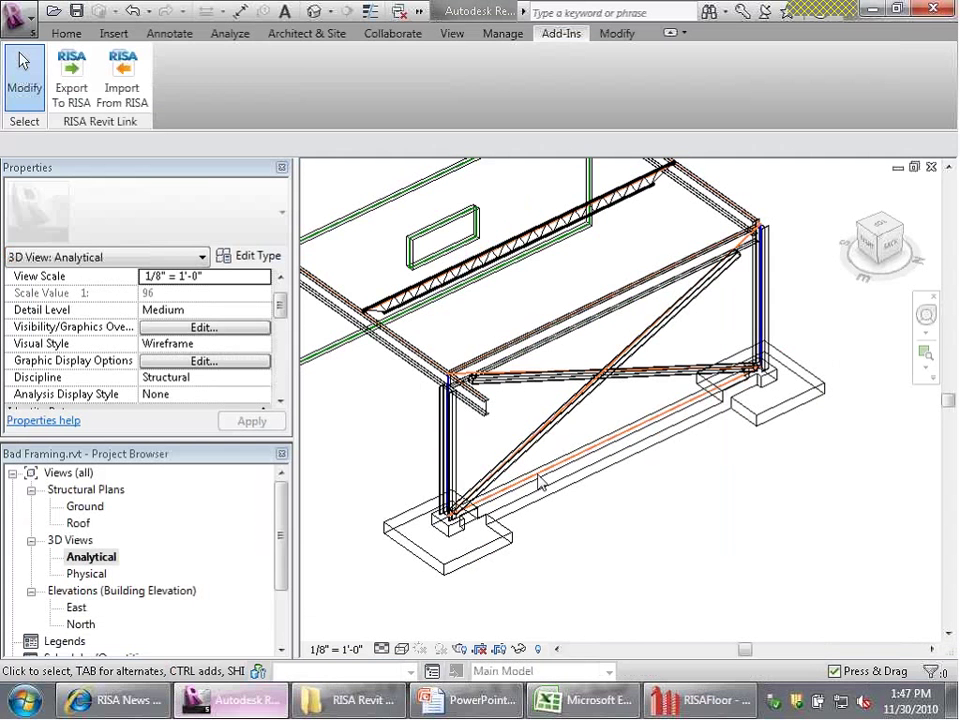
Set the Structural Usage of the 12 x 24 concrete beam between the footings to Horizontal Bracing.
click(539, 481)
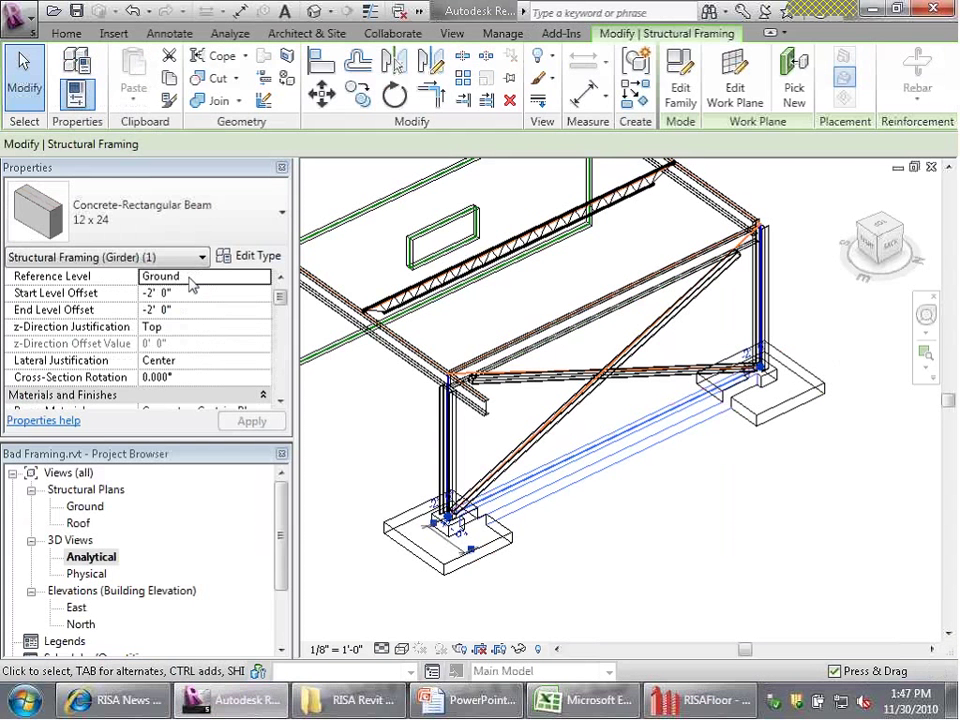
click(190, 283)
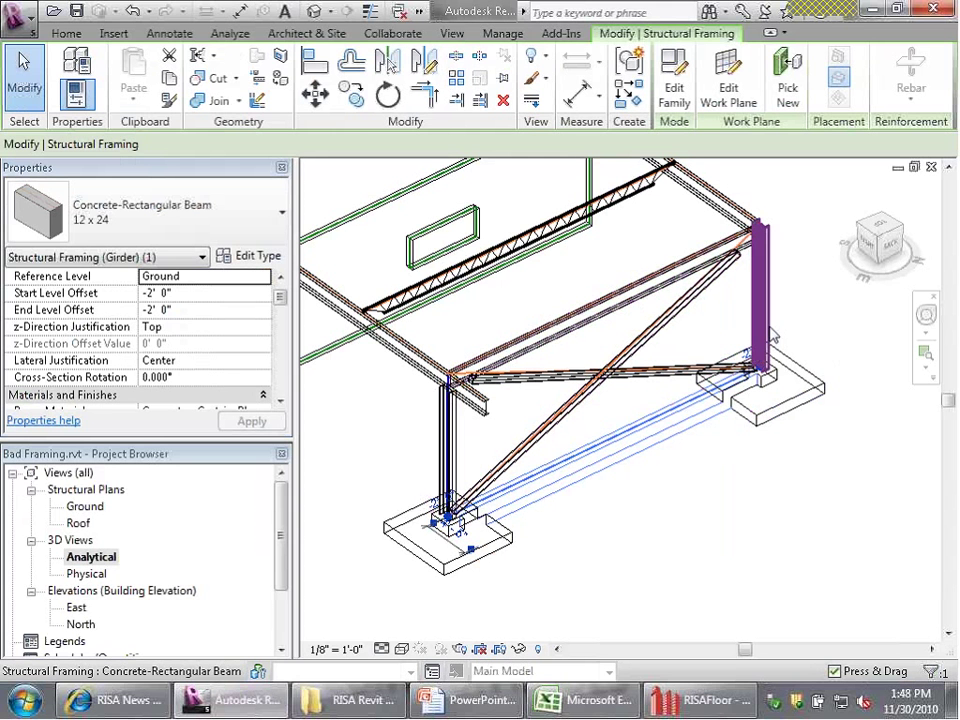
drag(280, 298, 284, 316)
click(258, 343)
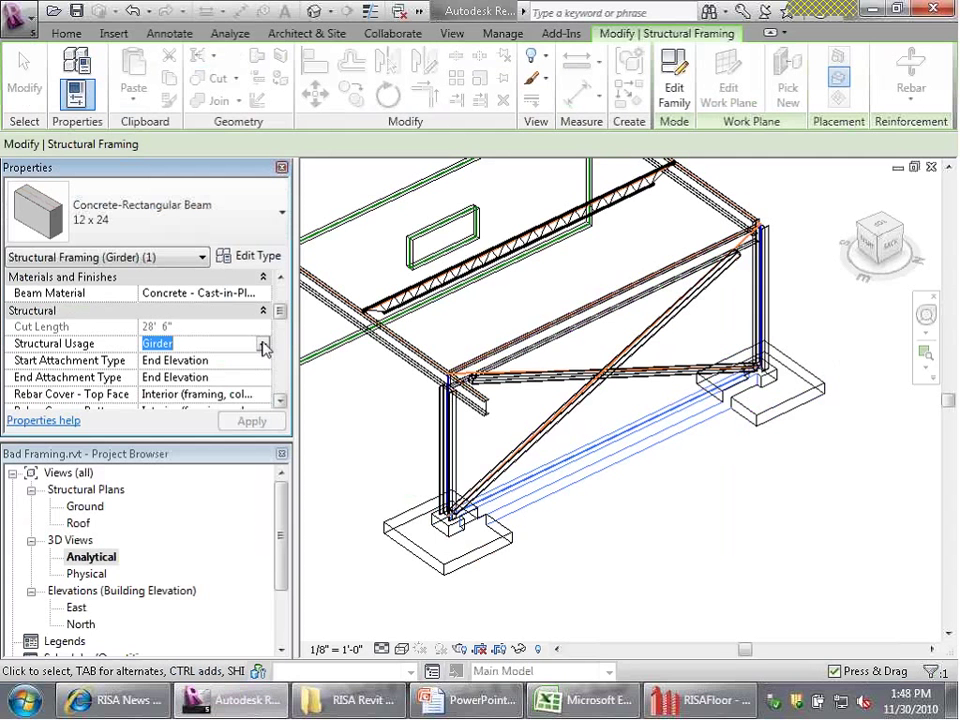
click(264, 346)
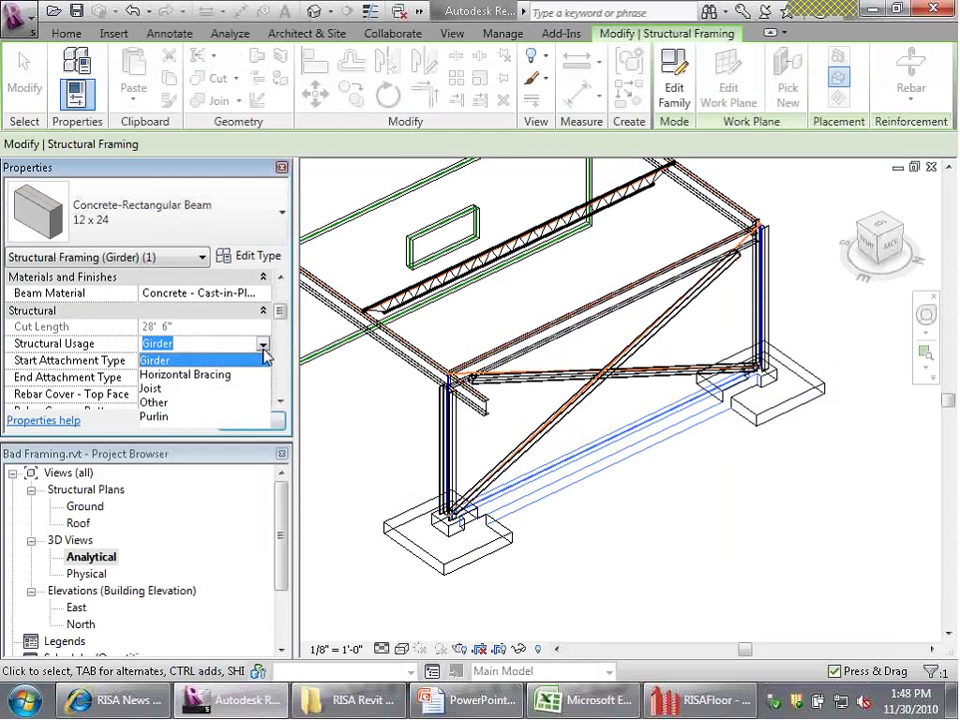
click(172, 374)
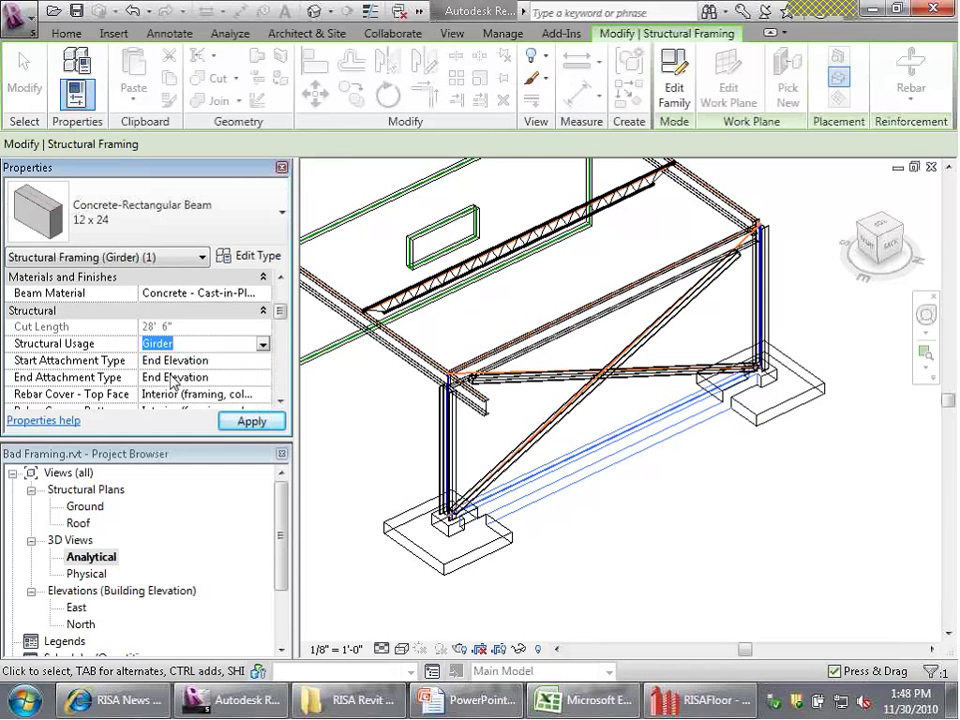
click(658, 486)
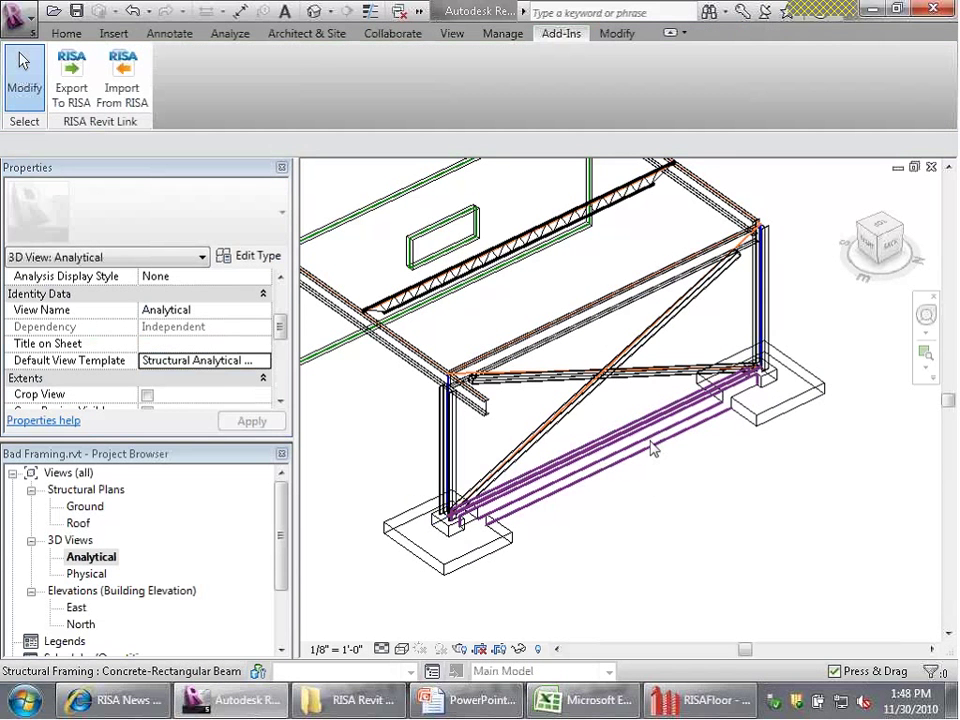
Look at the RISAFloor model again, return to Revit and recheck the concrete beam's Structural Usage.
click(700, 700)
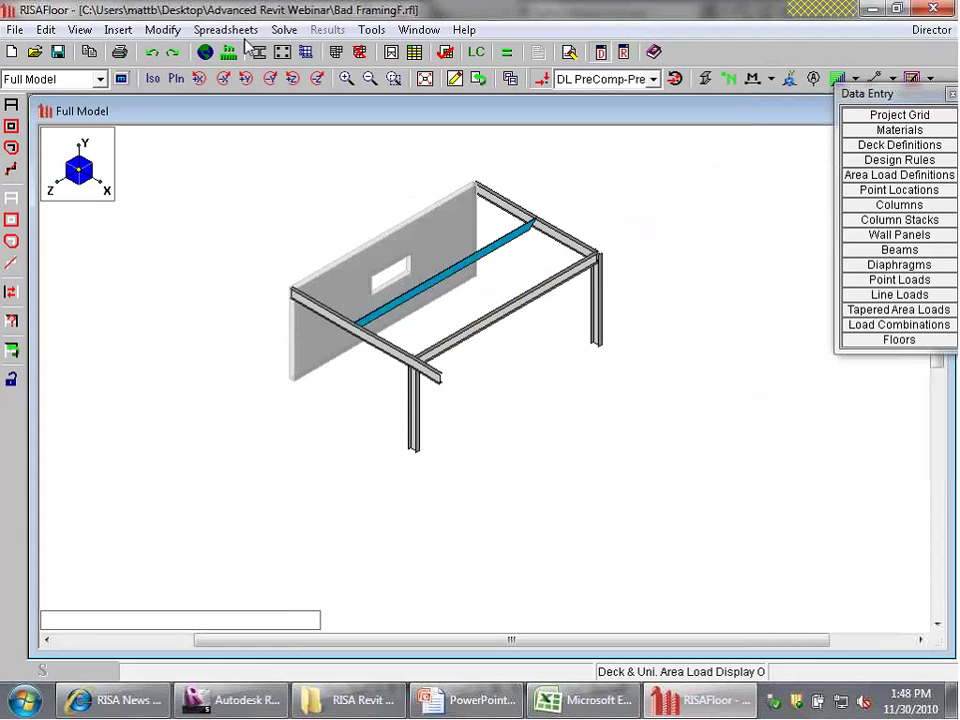
click(250, 706)
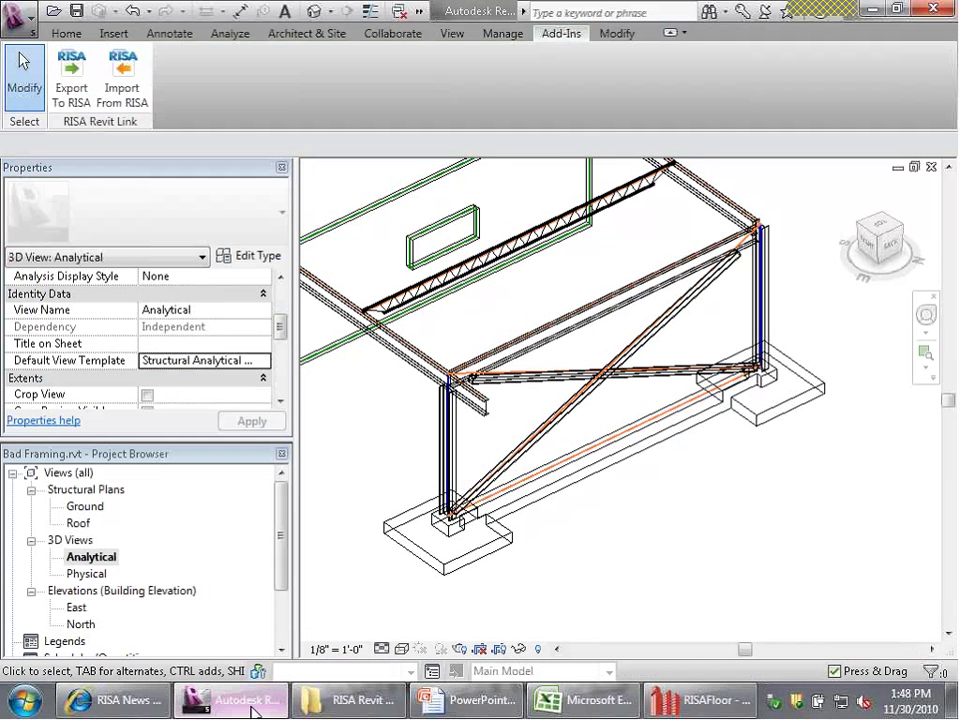
click(688, 540)
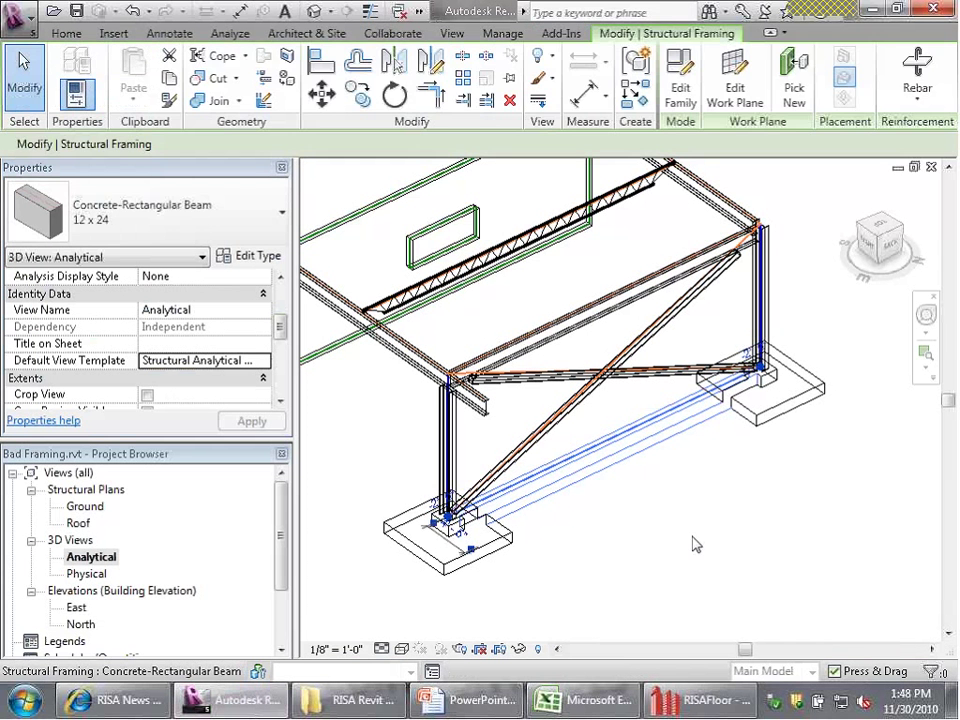
click(688, 540)
click(681, 482)
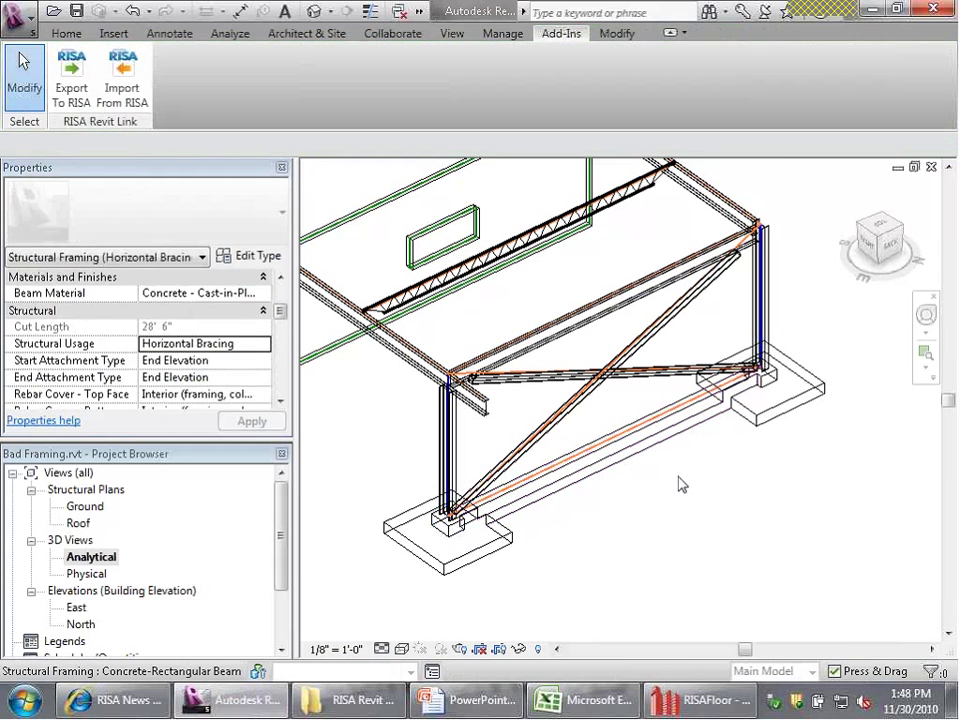
Export the model with the re-classified concrete beam to RISAFloor and dismiss the link error messages.
scroll(672, 447, down, 2)
scroll(672, 447, down, 2)
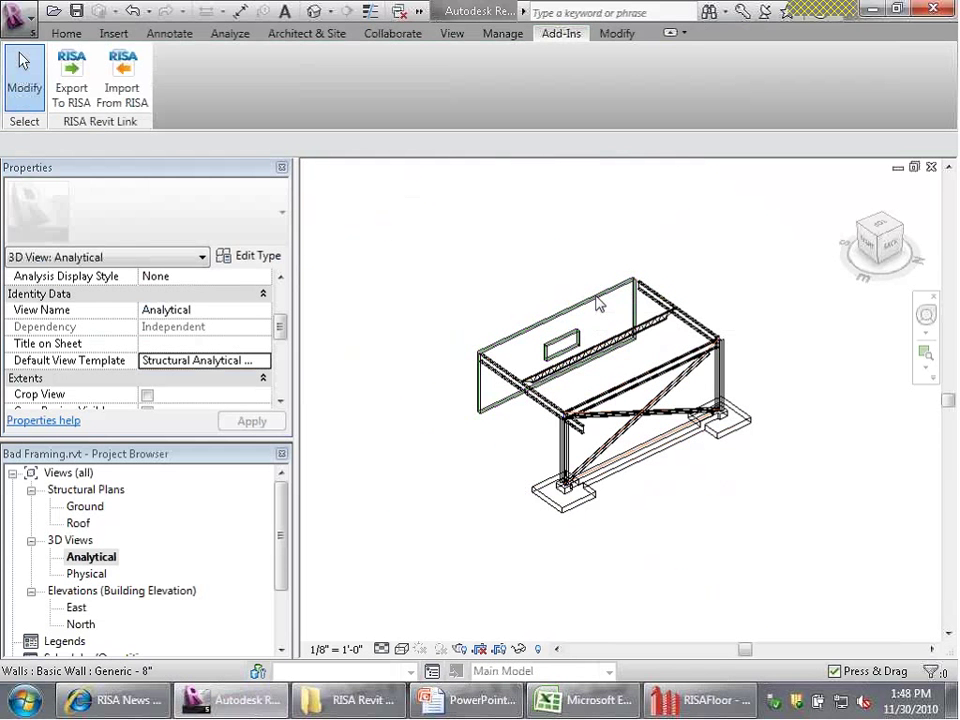
scroll(597, 304, up, 2)
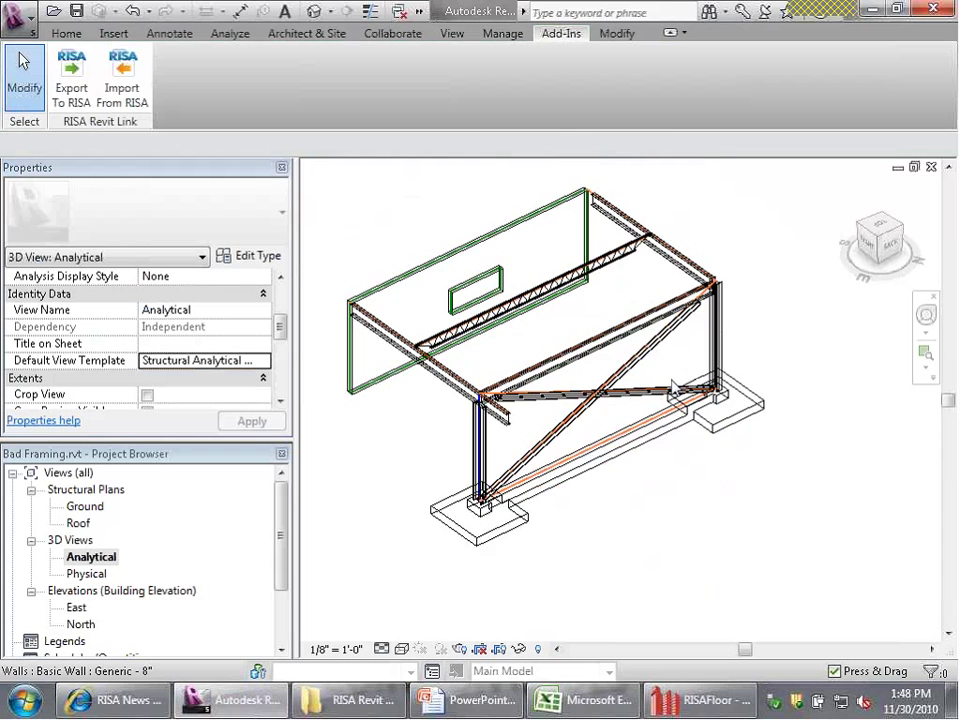
click(93, 83)
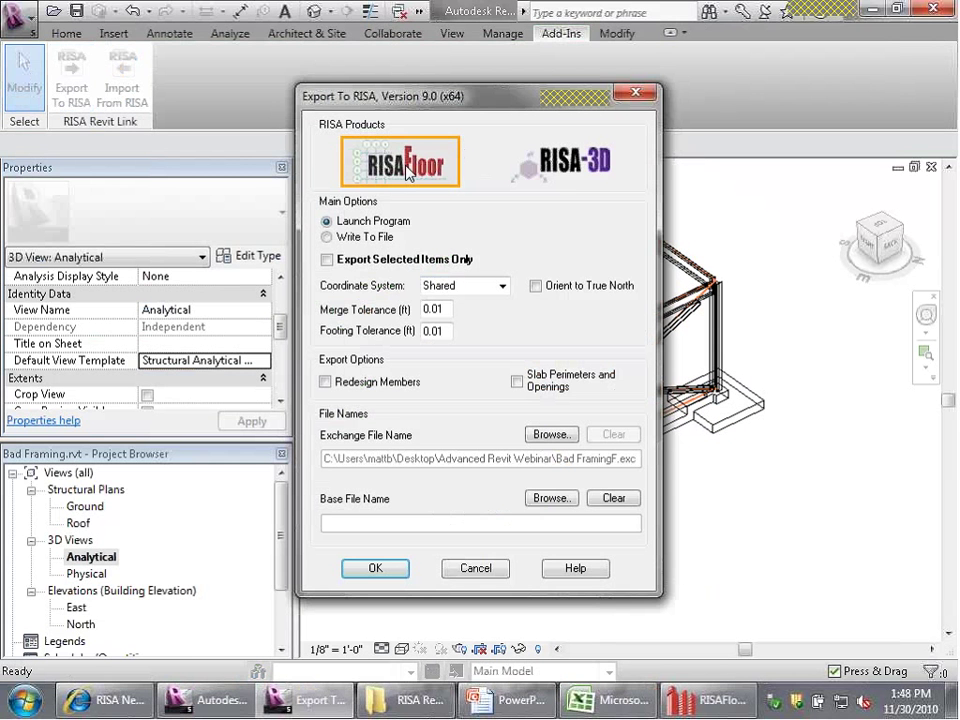
click(375, 568)
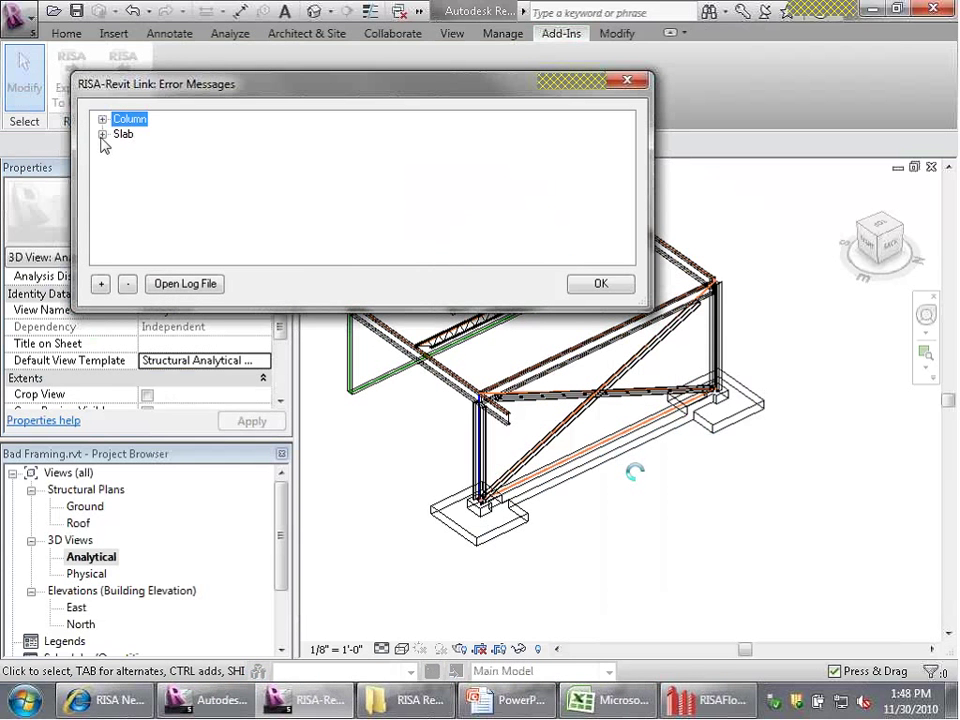
click(603, 285)
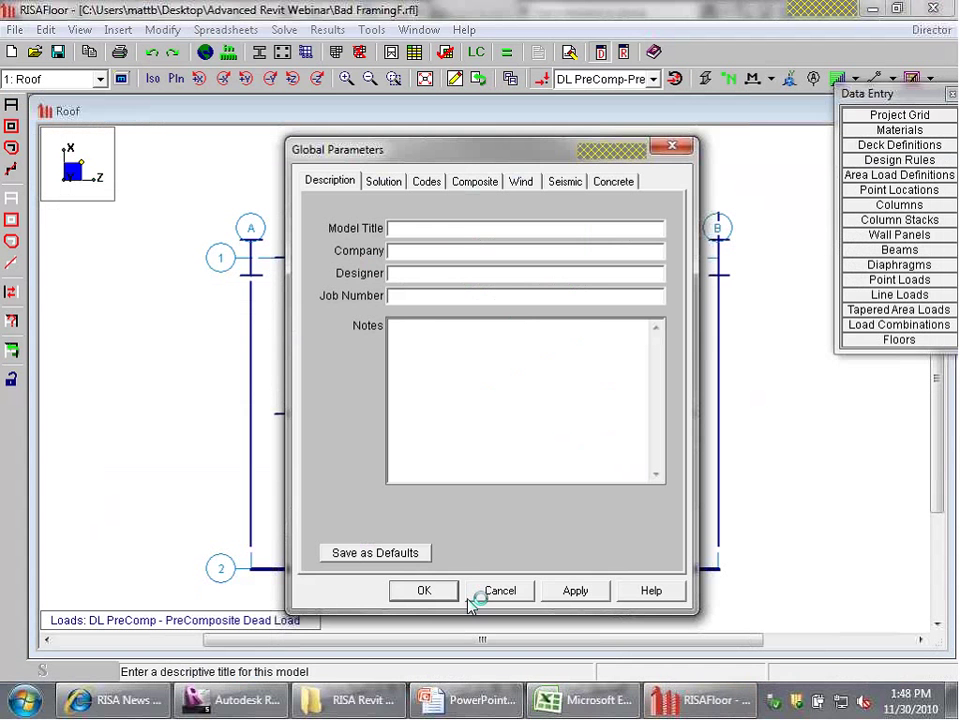
Dismiss the Global Parameters, review the full model and the Roof floor plan, and move the Data Entry toolbar clear of the Lateral/Gravity legend.
click(431, 589)
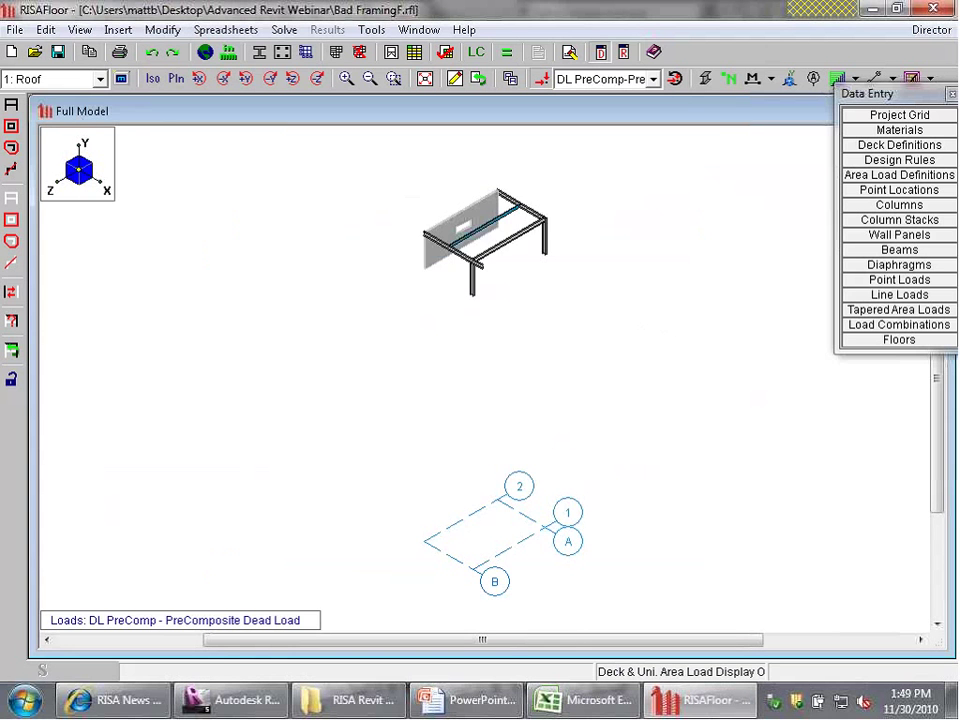
scroll(510, 190, up, 4)
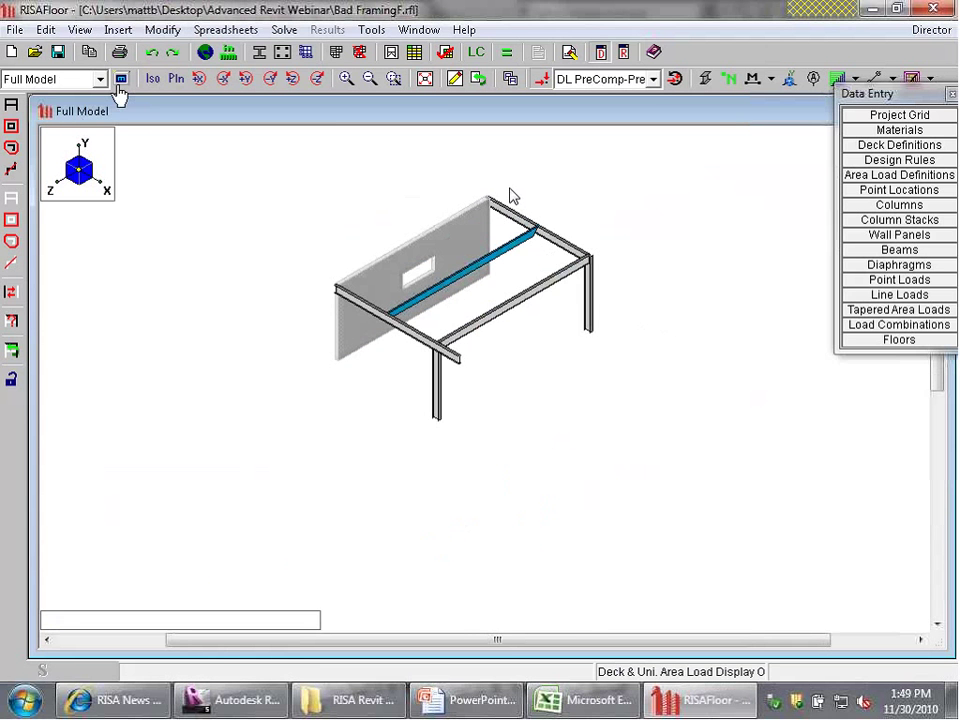
click(60, 78)
click(58, 97)
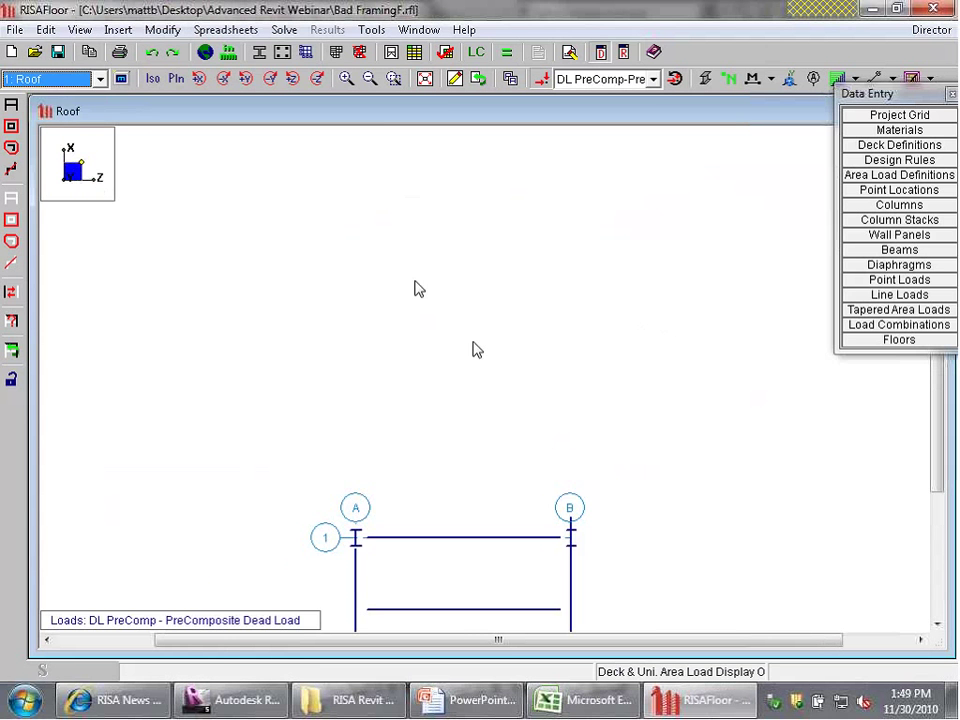
scroll(430, 480, up, 3)
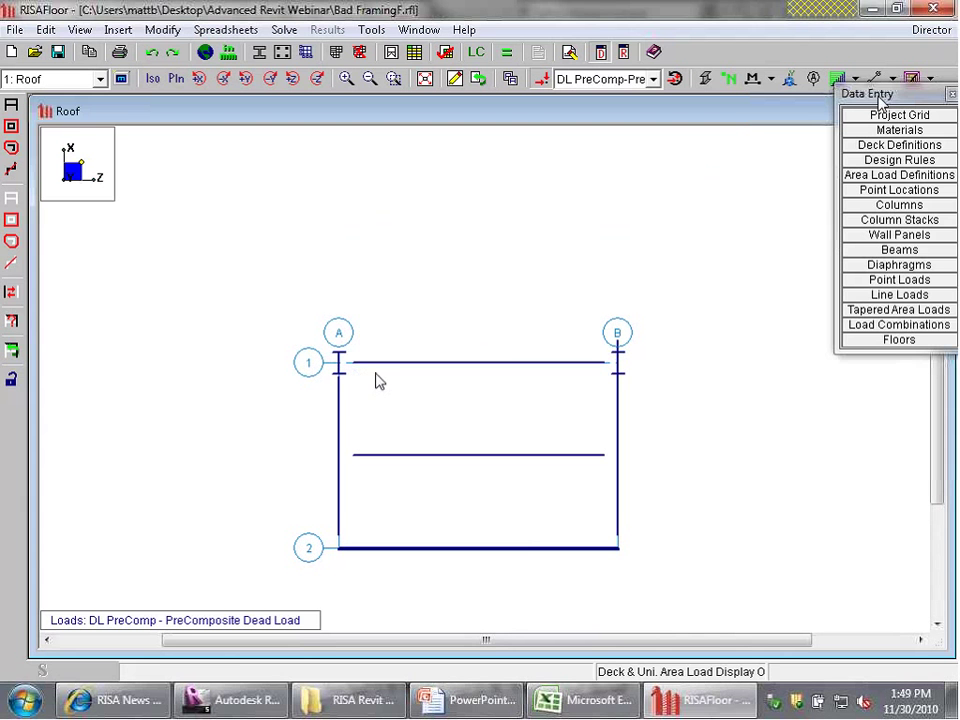
drag(879, 99, 845, 180)
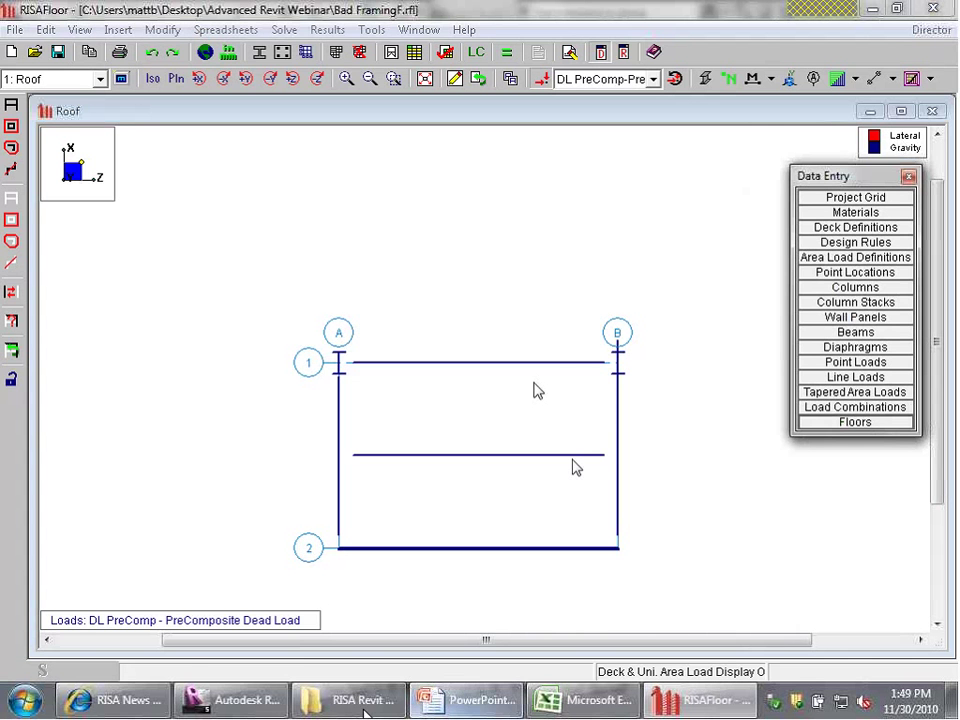
Switch to Revit and inspect the Analyze As property of the 14K1 K-Series bar joist.
click(246, 700)
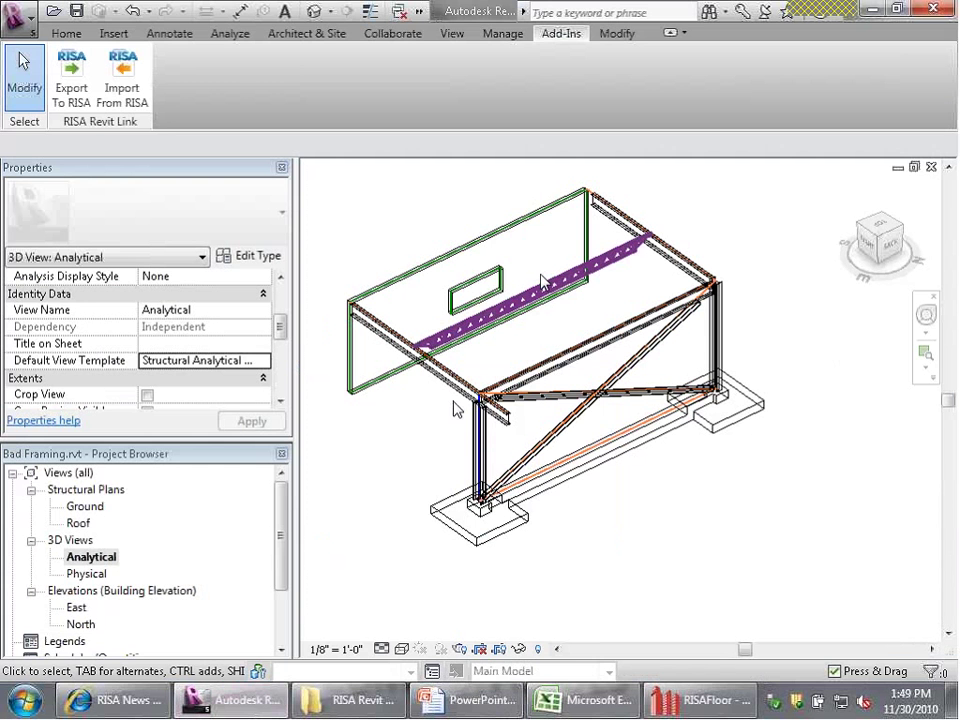
click(635, 257)
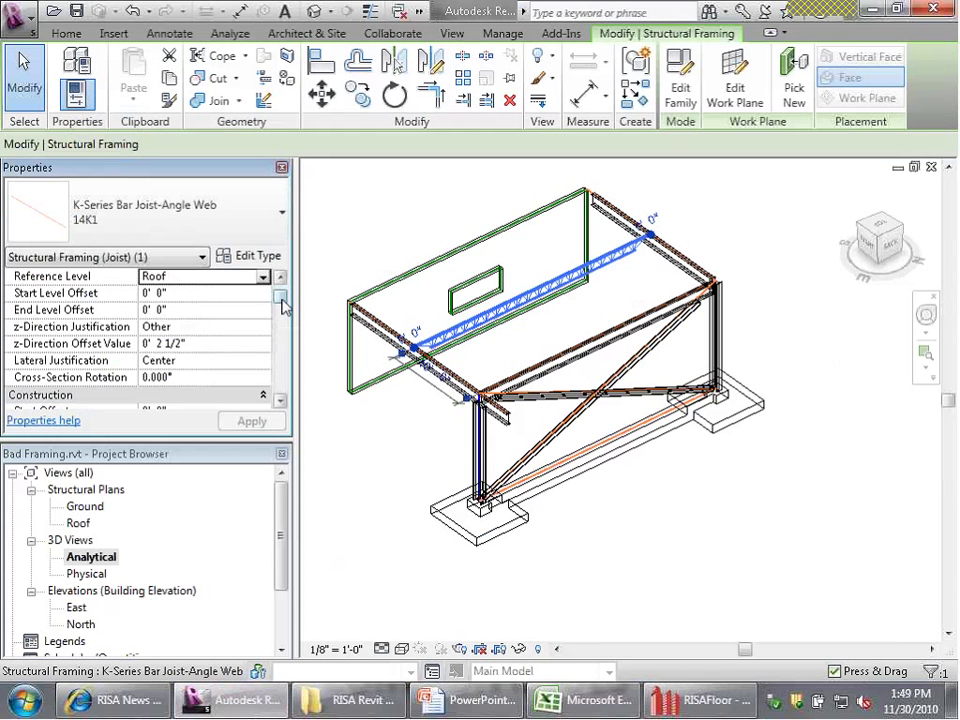
drag(281, 298, 292, 380)
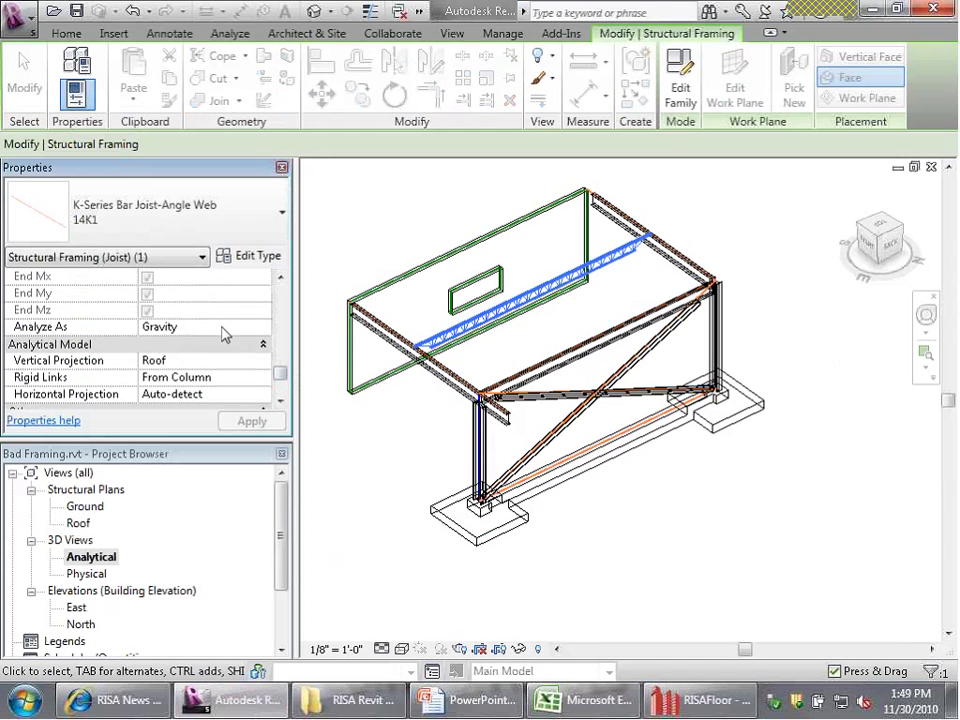
Set the Analyze As property of the three W16X26 roof girders to Lateral.
click(415, 346)
ctrl+click(567, 370)
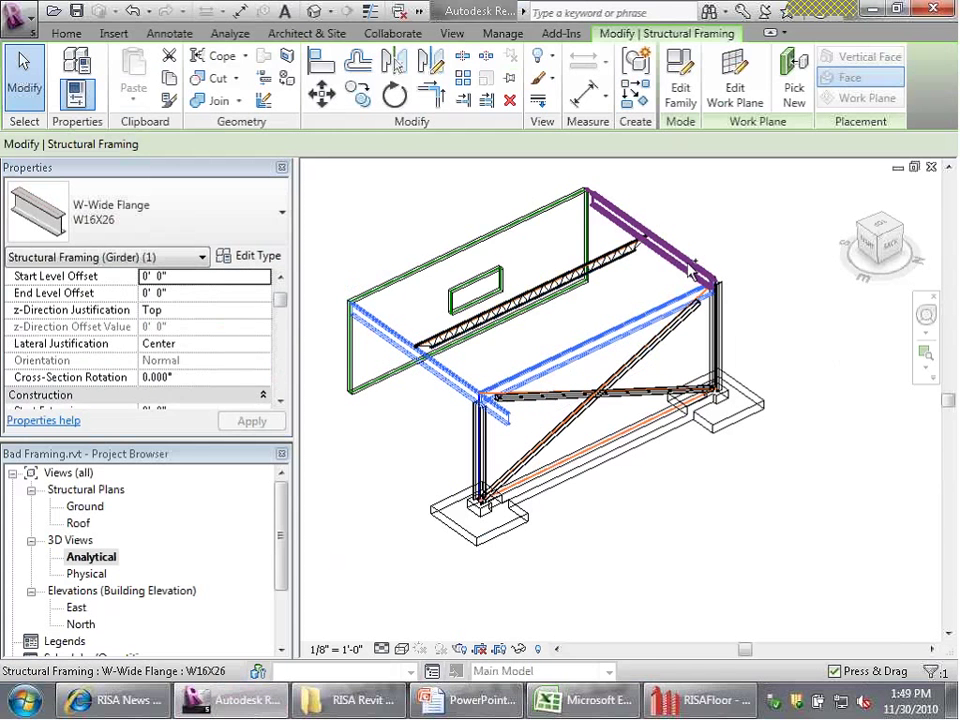
ctrl+click(652, 238)
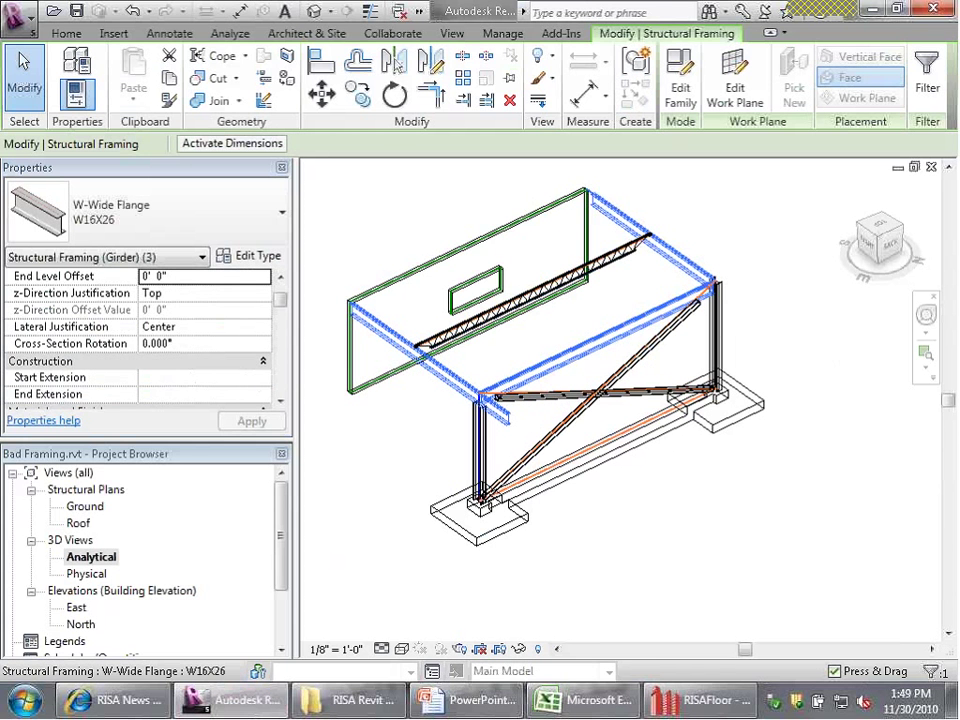
drag(280, 299, 280, 381)
click(262, 293)
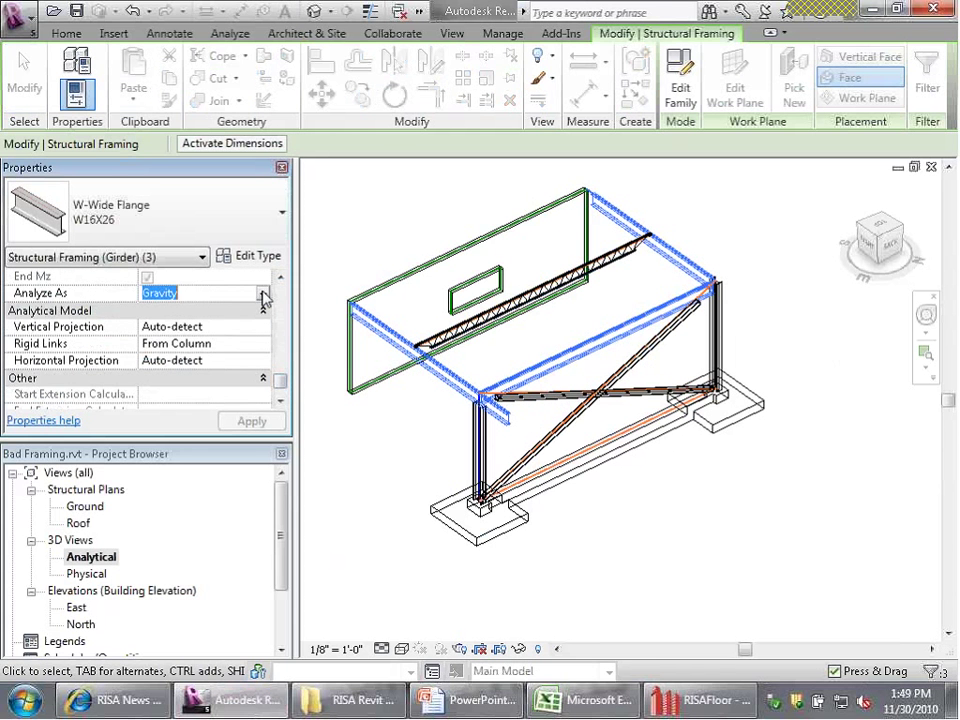
click(262, 293)
click(195, 324)
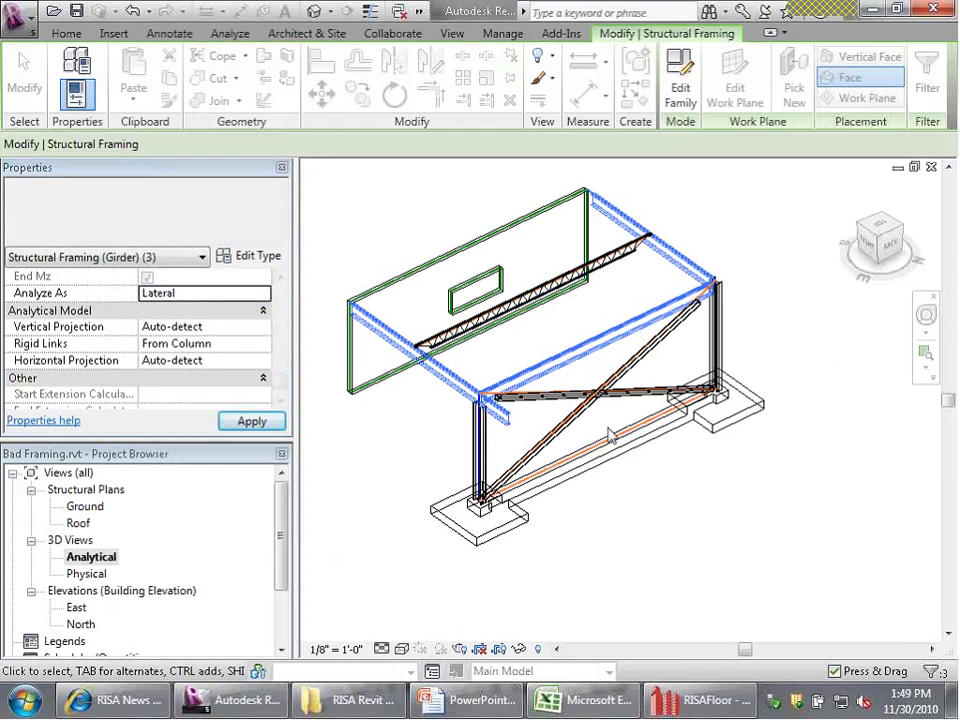
key(Escape)
Set the Analyze As property of the 12 x 24 concrete beam between the footings to Lateral.
click(621, 445)
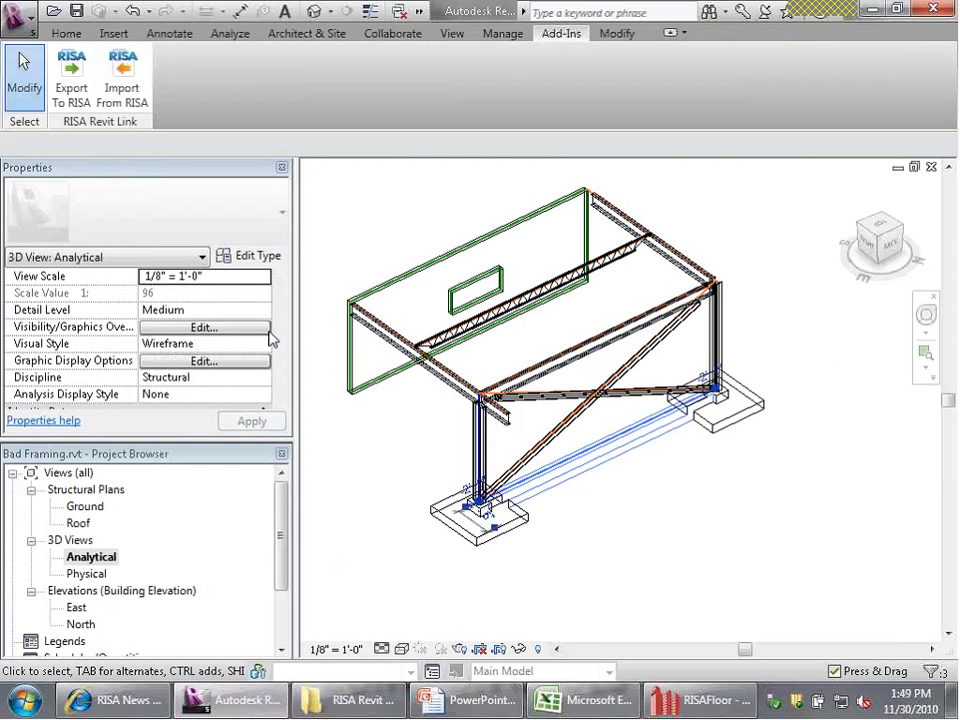
drag(279, 301, 281, 393)
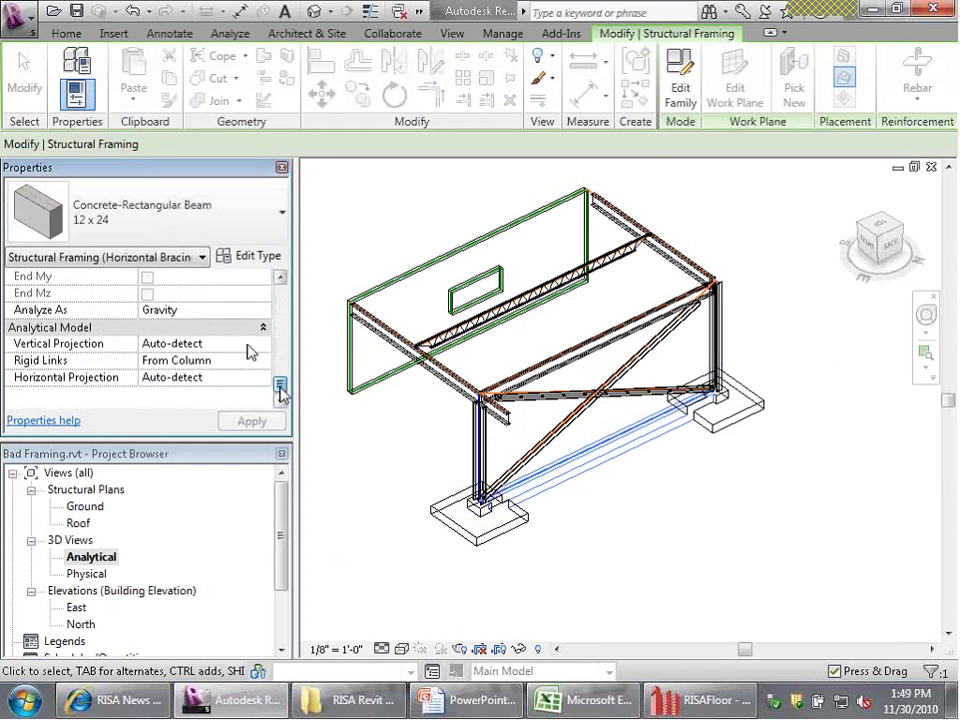
click(262, 310)
click(262, 310)
click(175, 339)
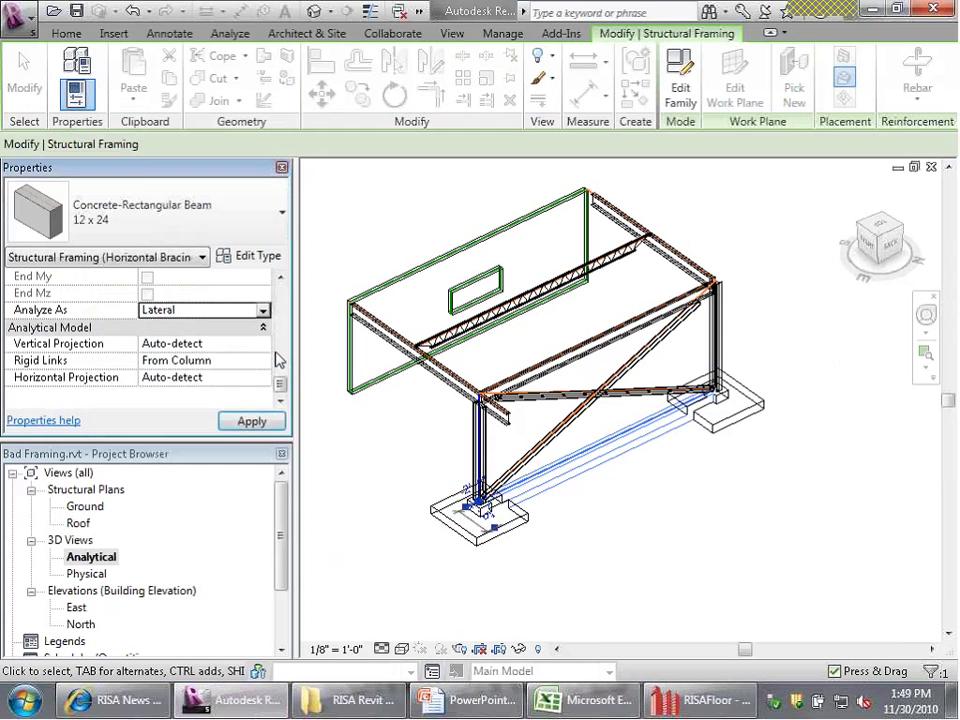
key(Escape)
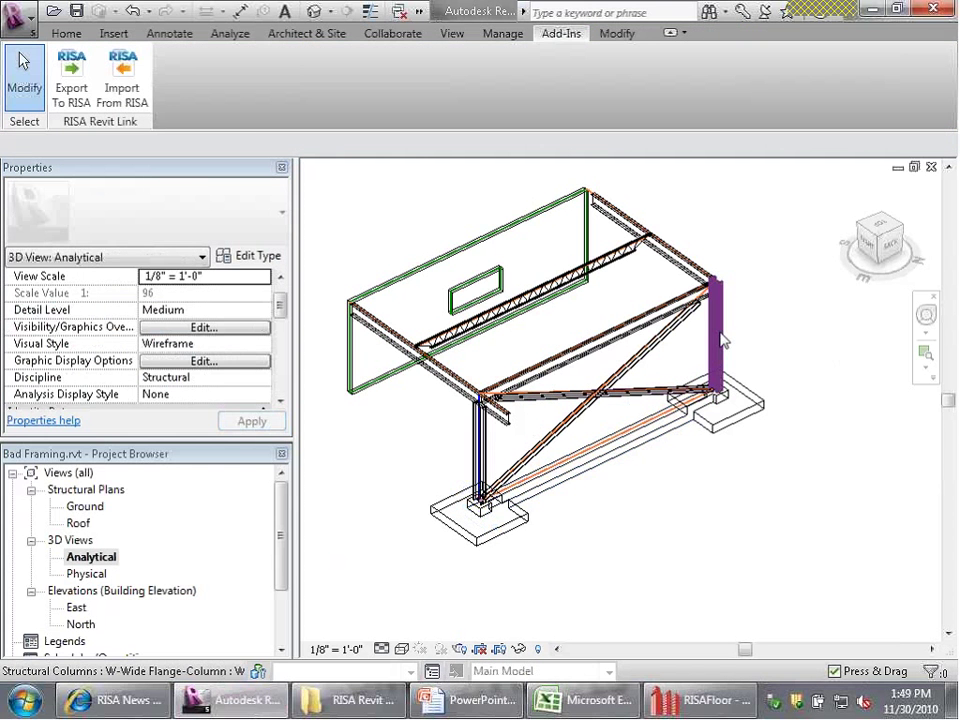
Set the Analyze As property of both W14X43 columns to Lateral.
click(718, 340)
ctrl+click(487, 447)
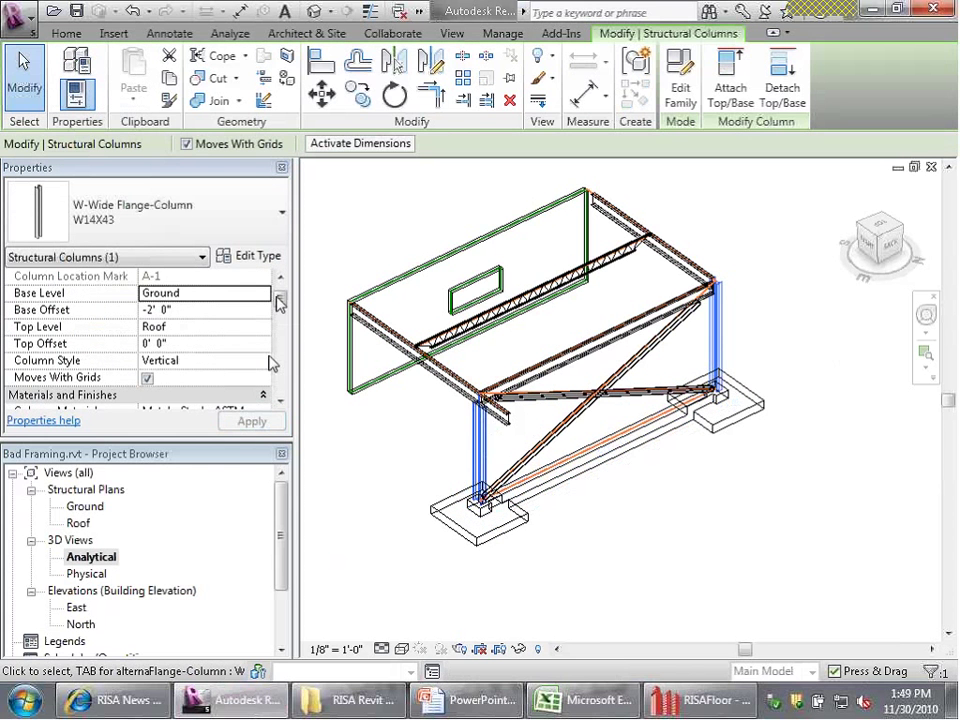
drag(279, 303, 281, 388)
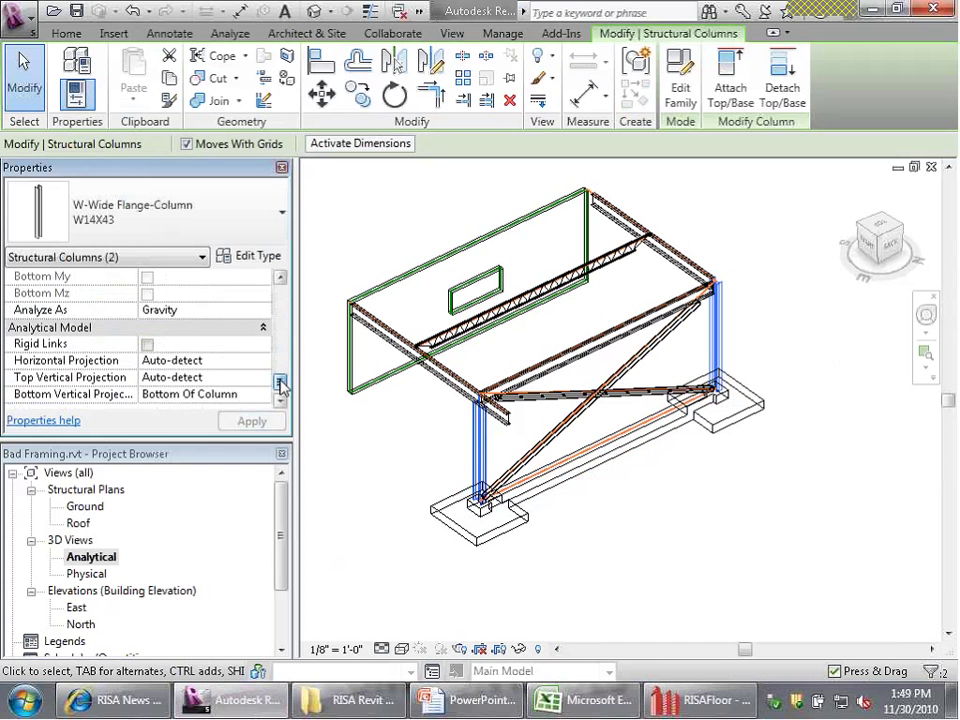
click(255, 310)
click(263, 310)
click(204, 351)
key(Escape)
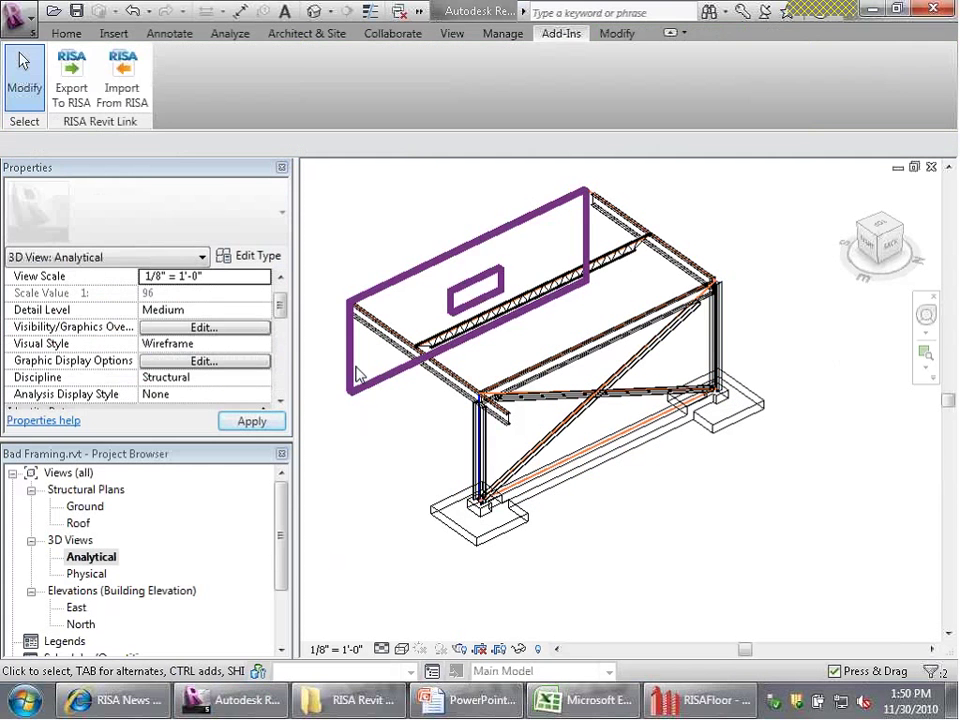
Set the Structural Usage of the Generic - 8" wall to Shear and deselect it.
click(345, 343)
drag(281, 288, 279, 332)
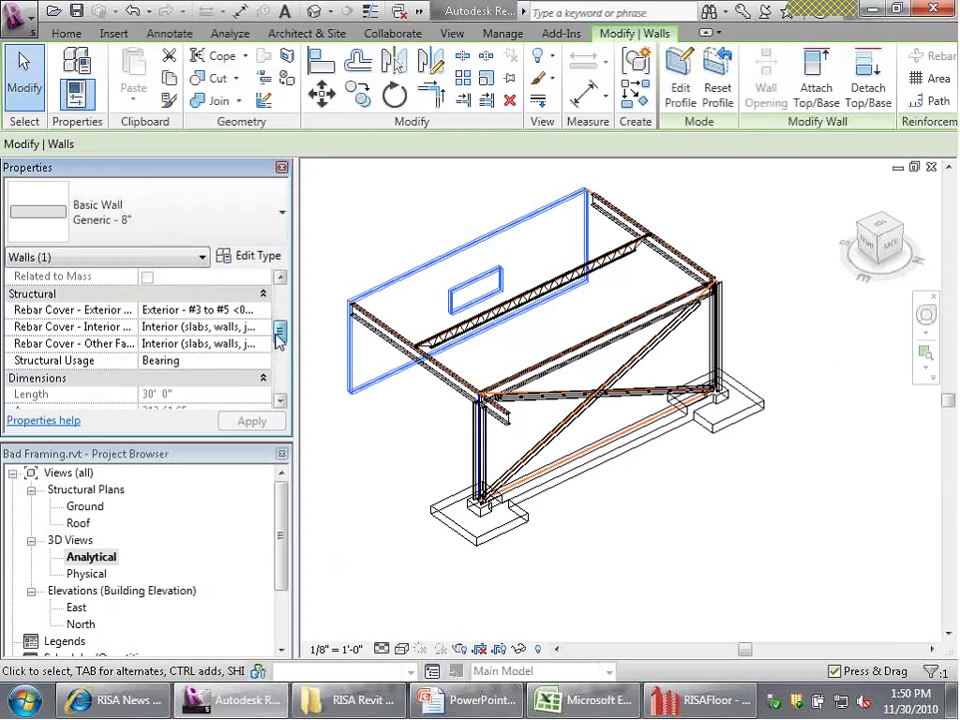
click(212, 365)
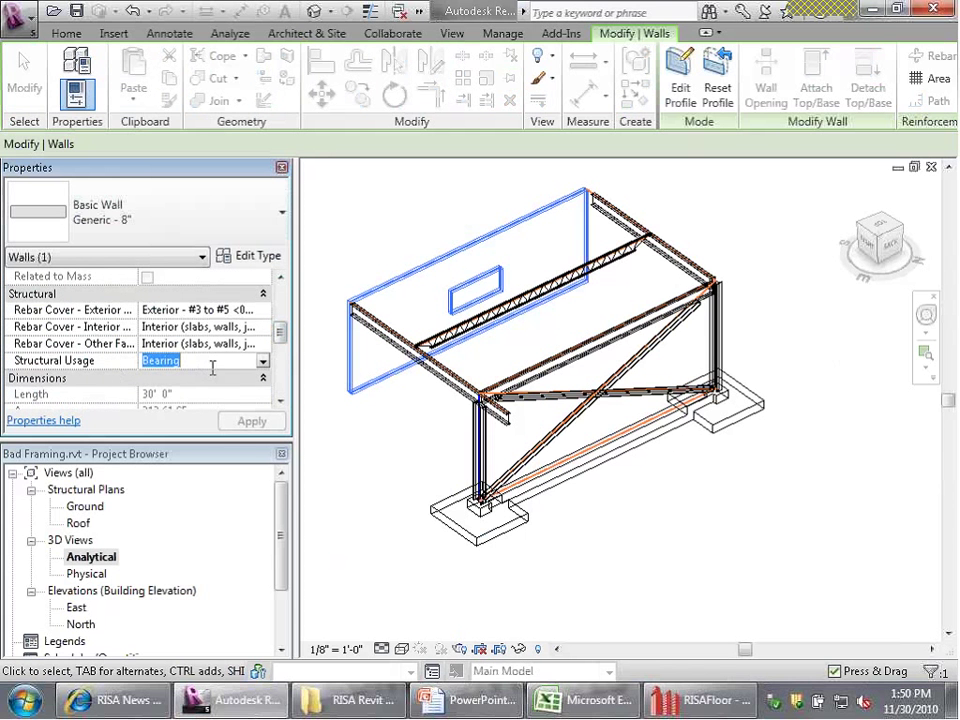
click(212, 364)
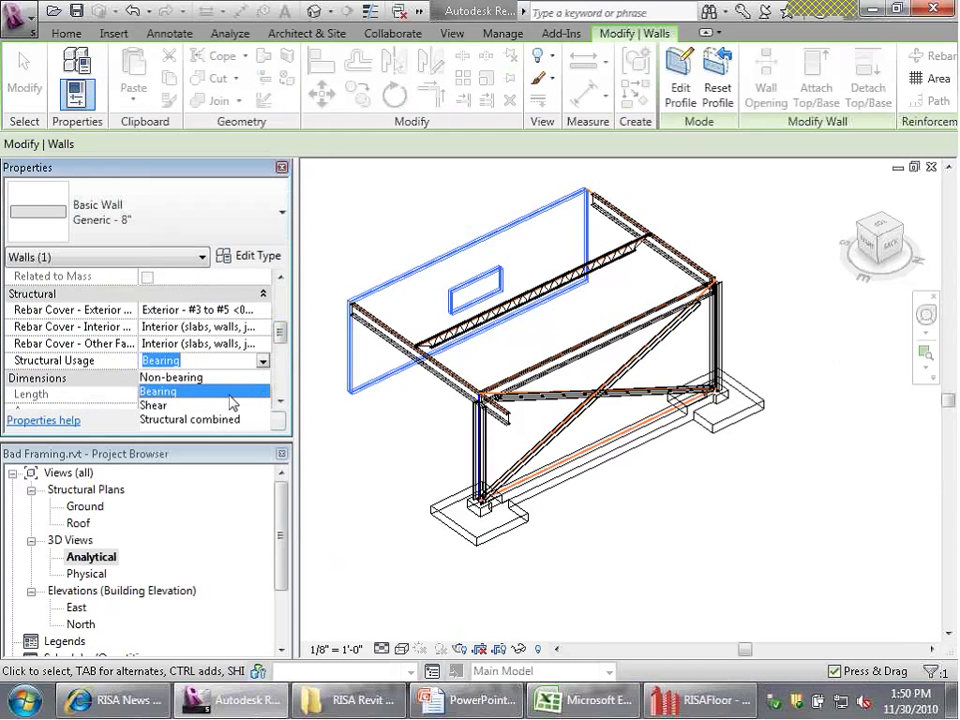
click(165, 408)
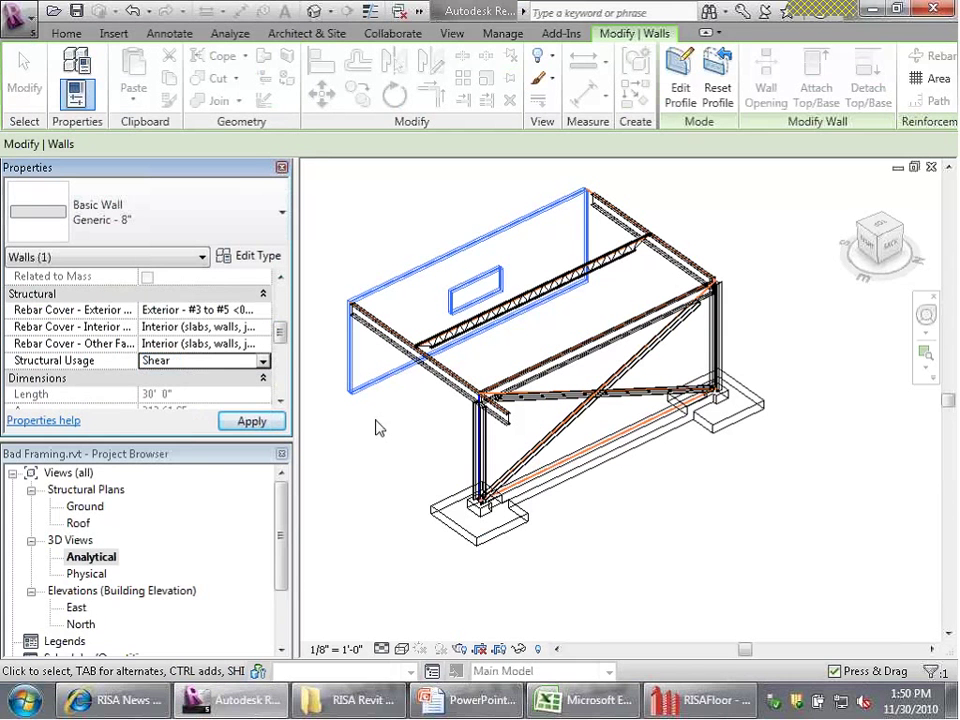
click(422, 443)
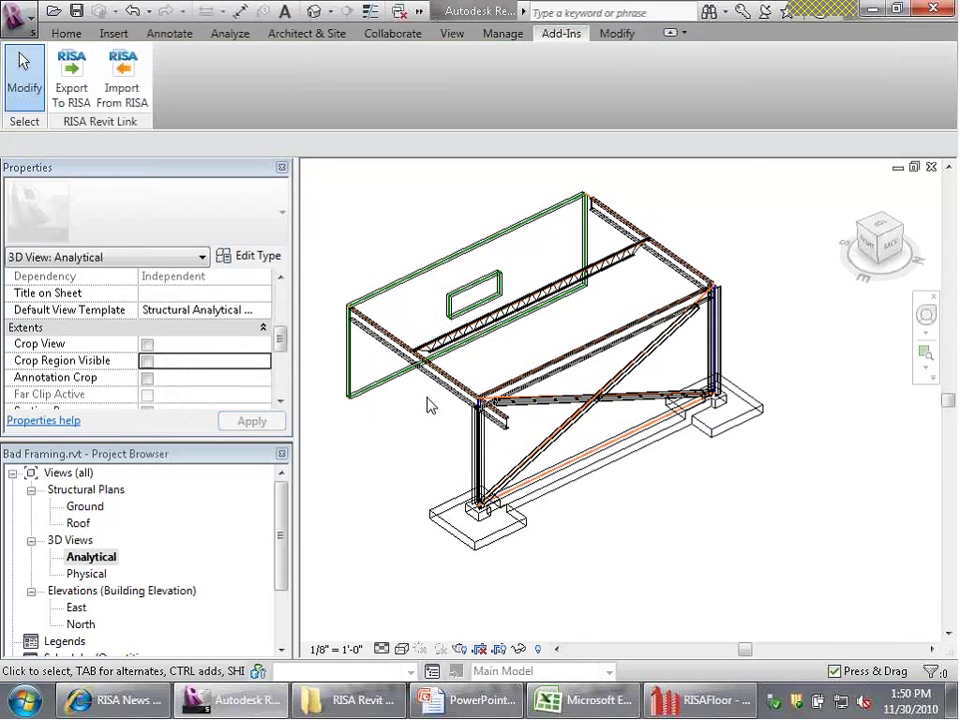
Export the model to RISAFloor with the current options and dismiss the link error messages.
click(76, 86)
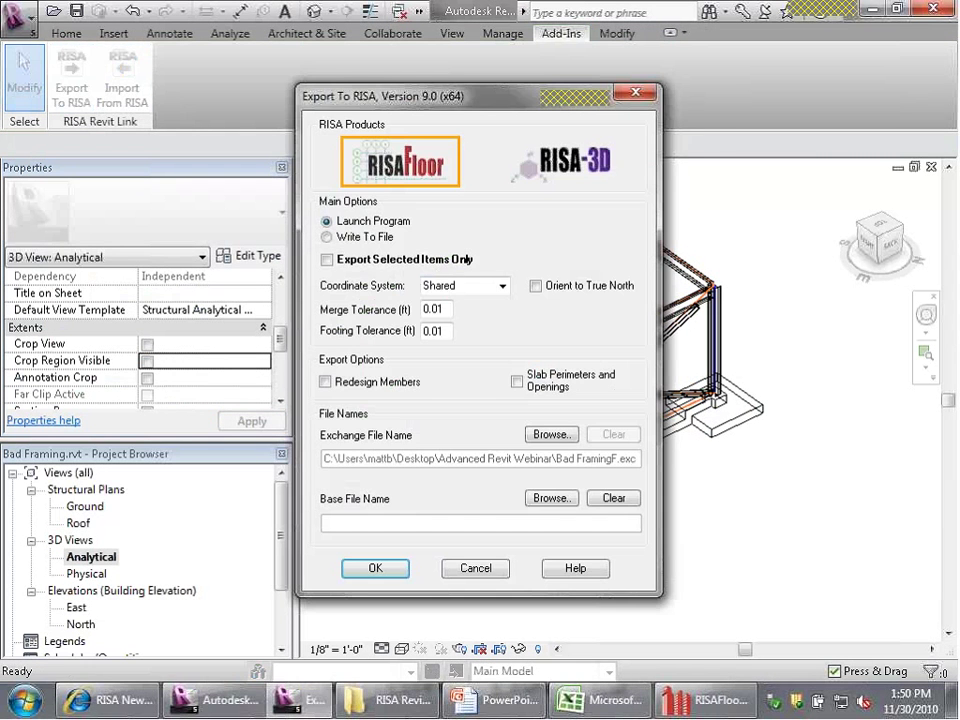
key(Return)
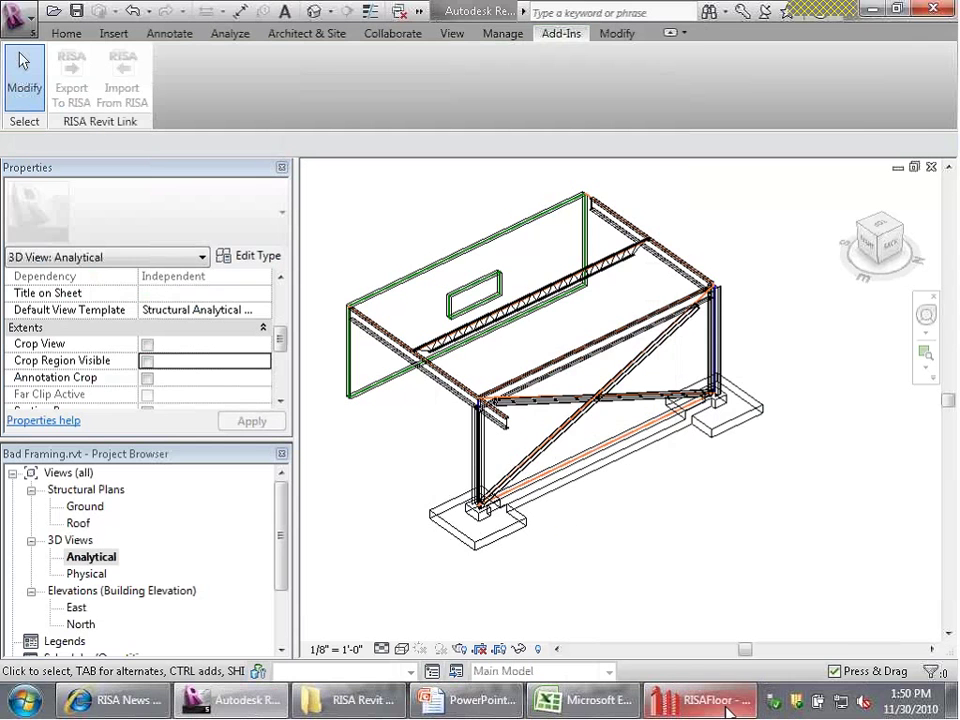
click(728, 710)
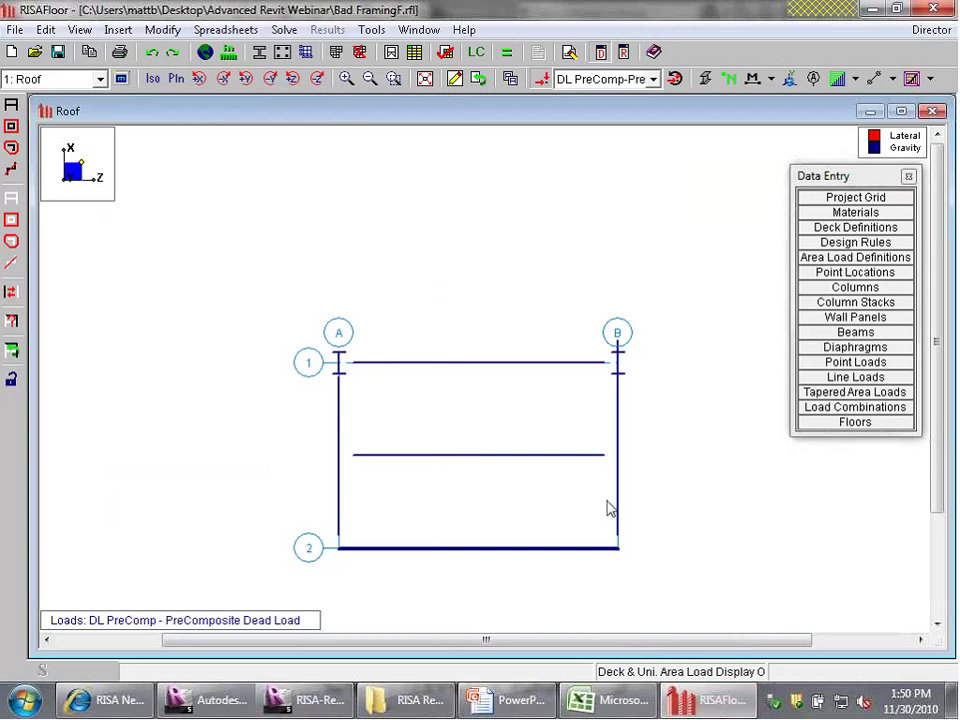
click(212, 700)
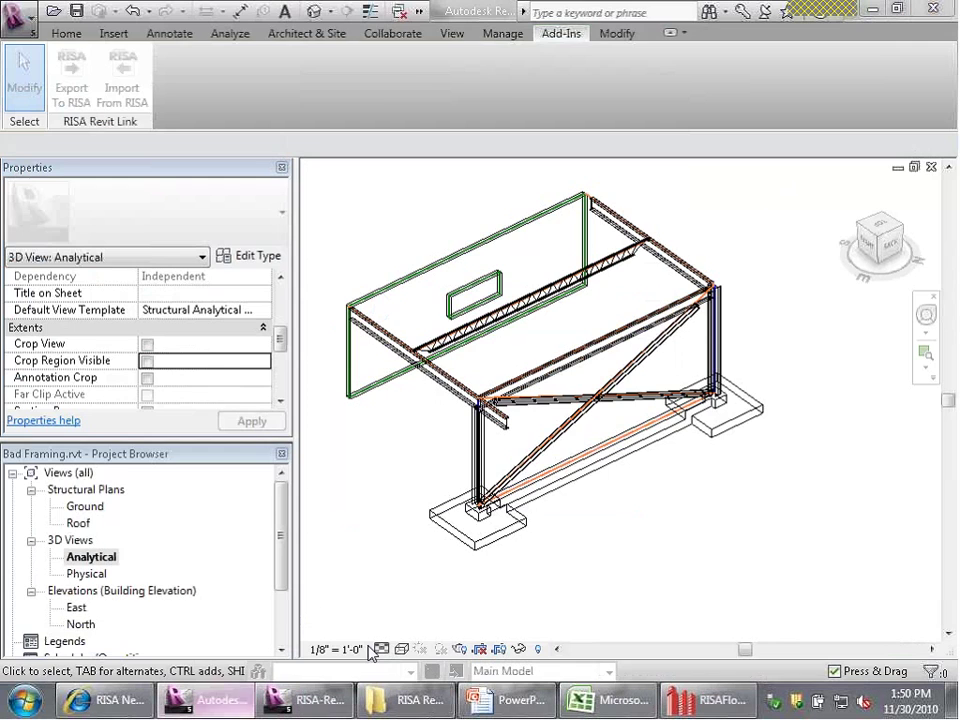
click(748, 712)
click(306, 701)
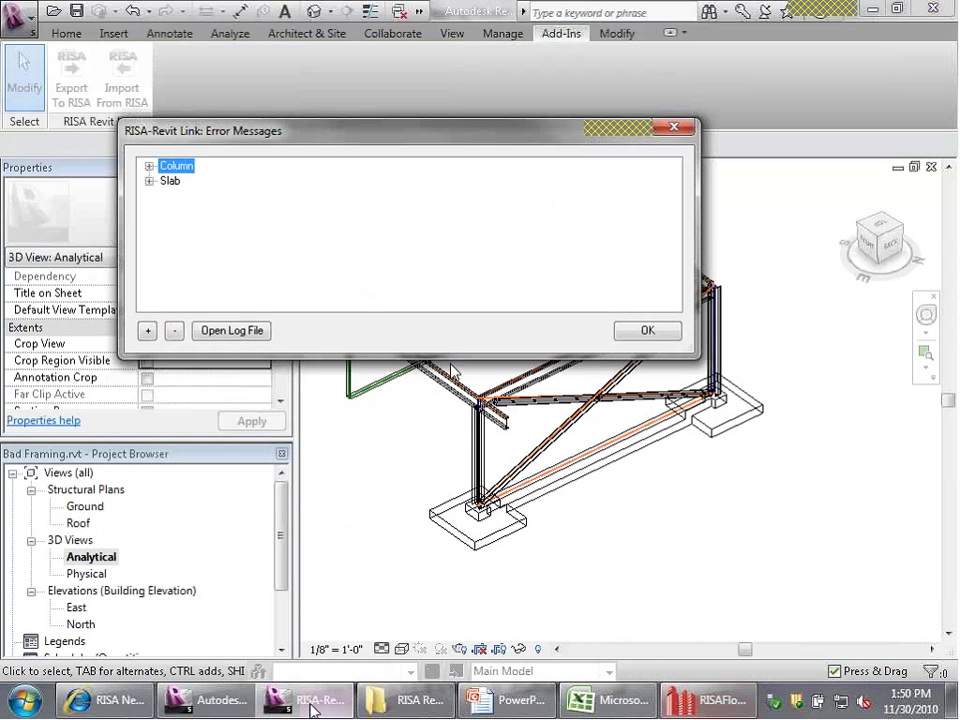
click(648, 331)
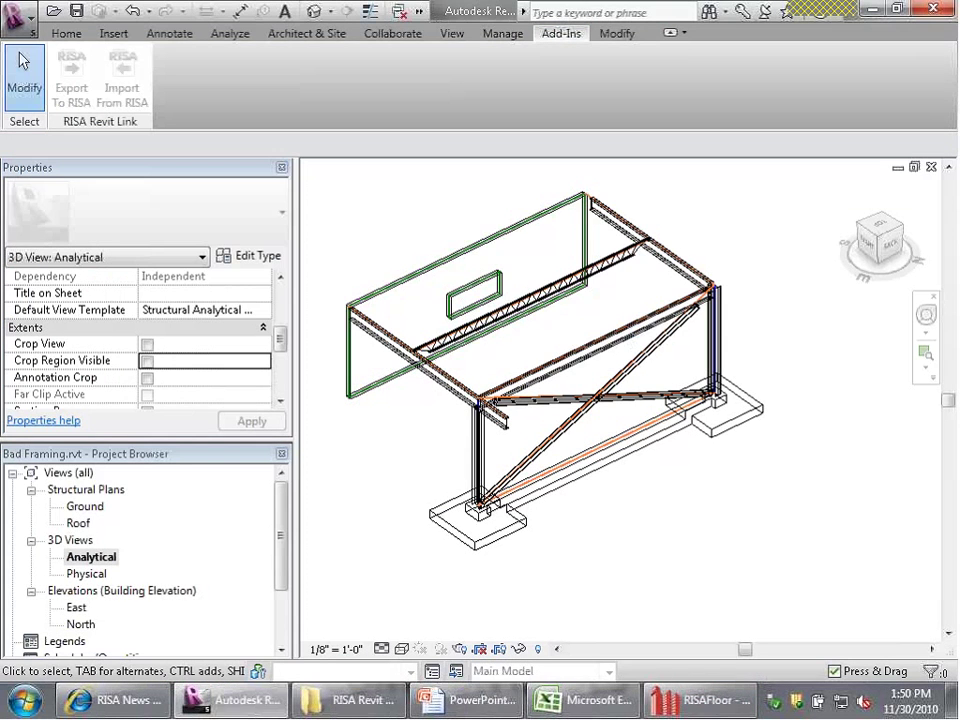
Review the exported full model in RISAFloor and return to the Roof floor plan.
key(Escape)
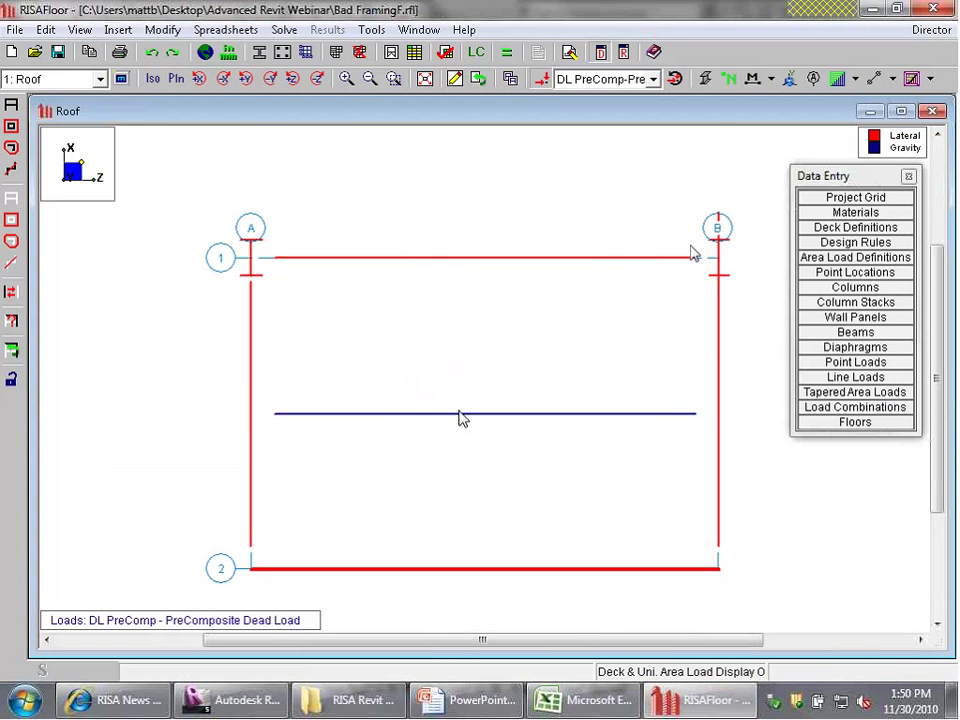
click(66, 80)
click(60, 112)
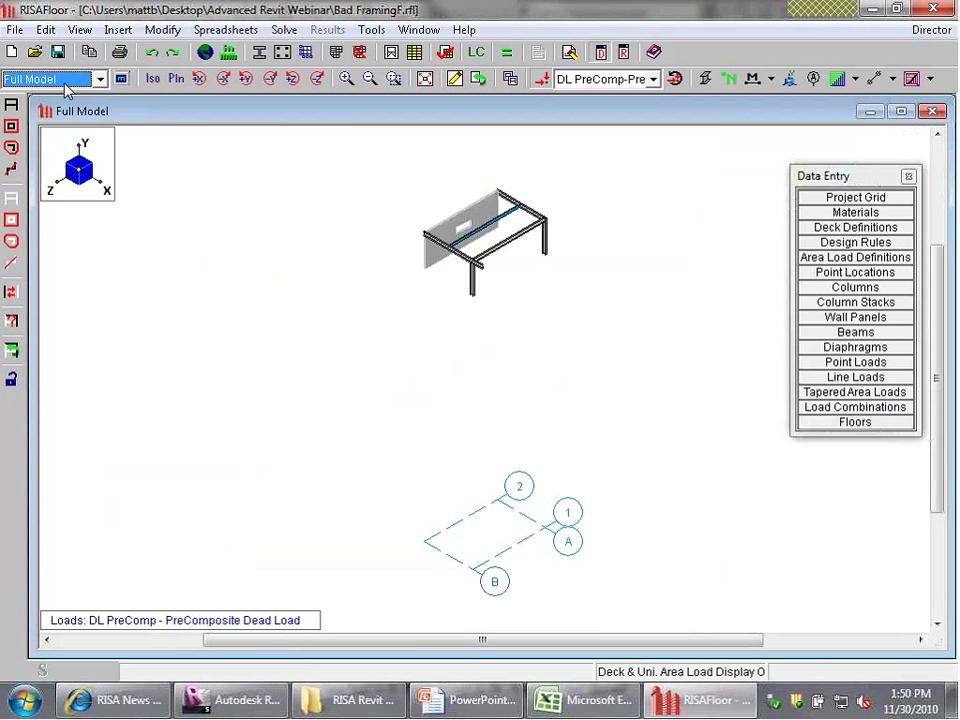
click(66, 80)
click(40, 98)
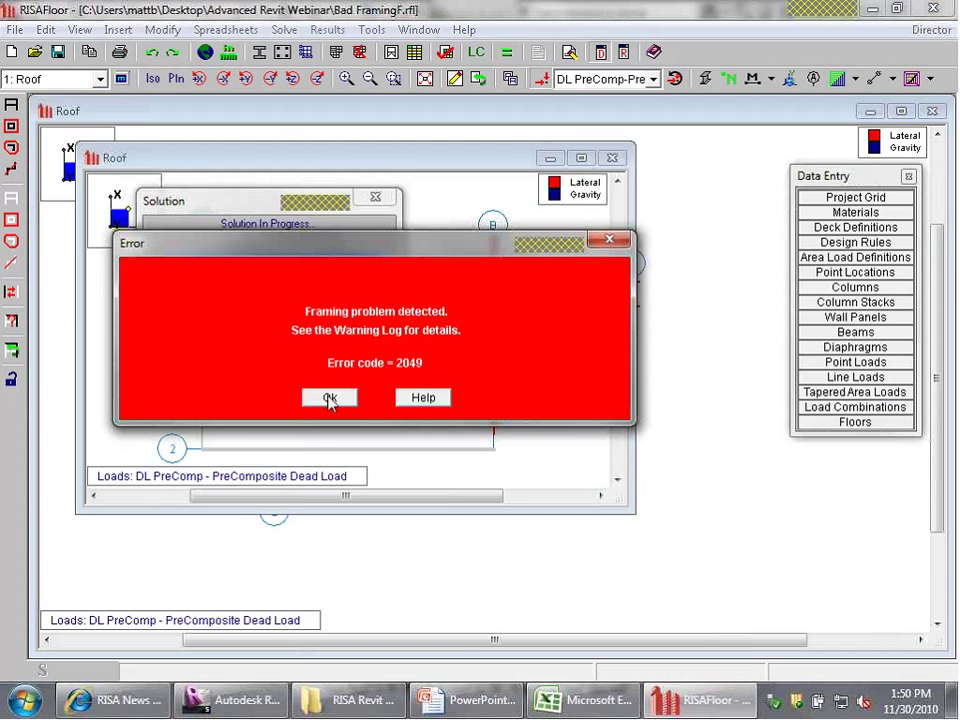
Dismiss the framing error, review the Warning Log messages about beams REV_M3 and REV_M4, and close the log.
click(330, 399)
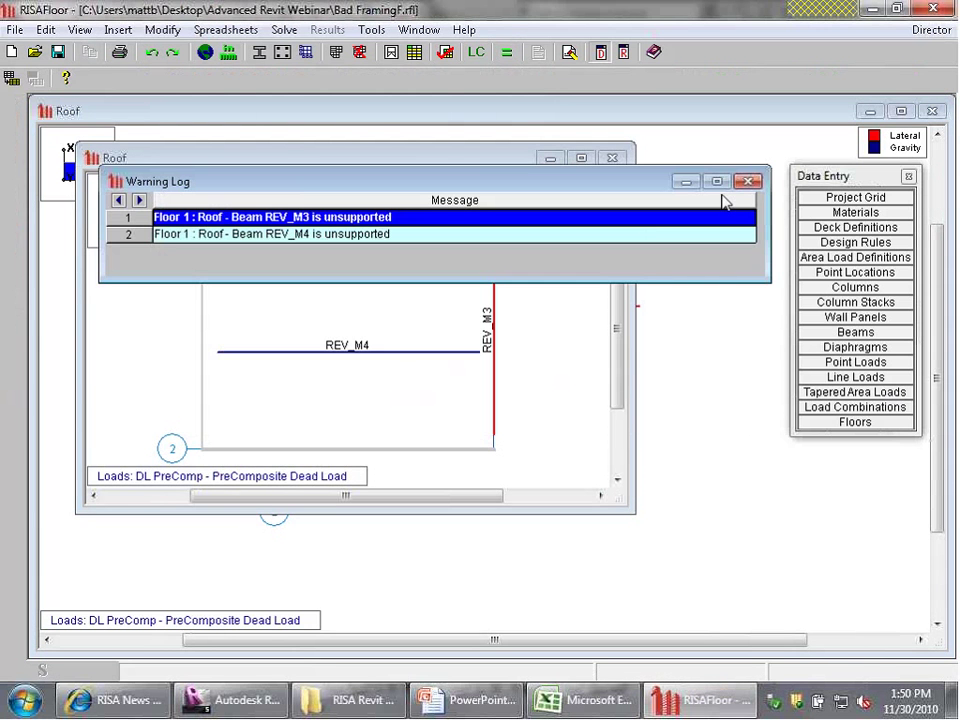
mouse_move(531, 183)
mouse_down()
mouse_move(531, 401)
mouse_move(533, 367)
mouse_up()
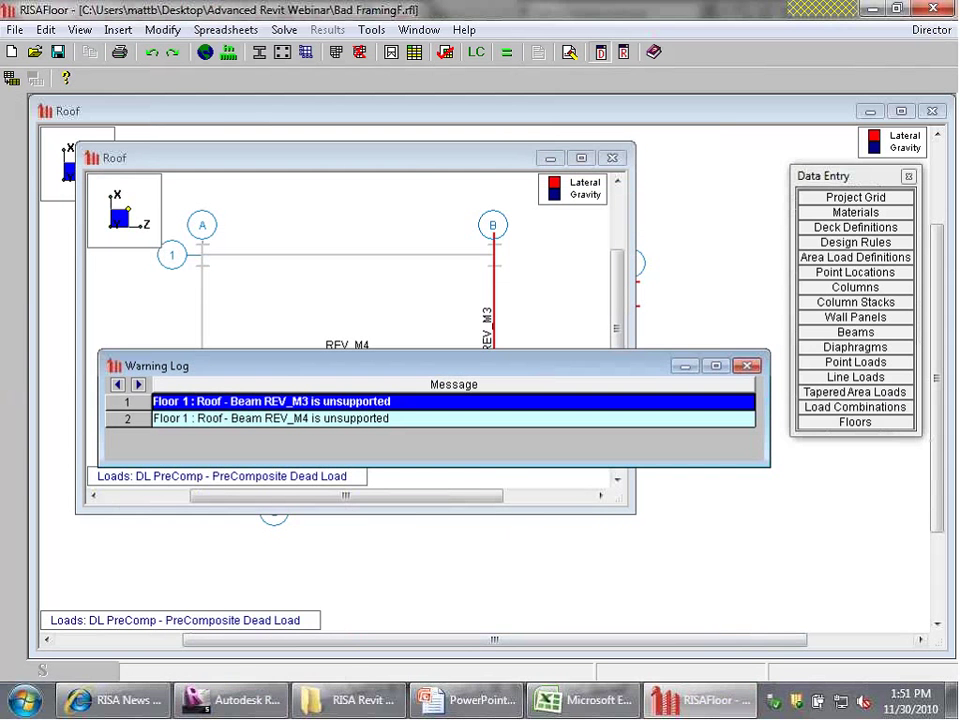
click(472, 417)
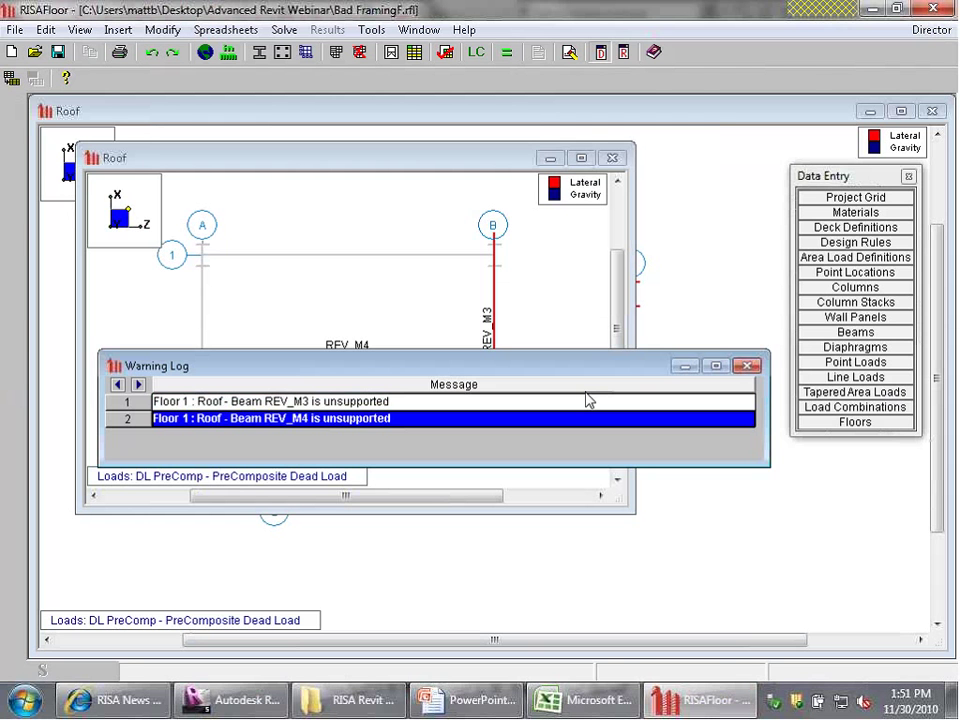
click(747, 366)
Maximize the Roof plan, examine the cantilevered end of beam REV_M3 at grid B, and reselect all members.
click(582, 159)
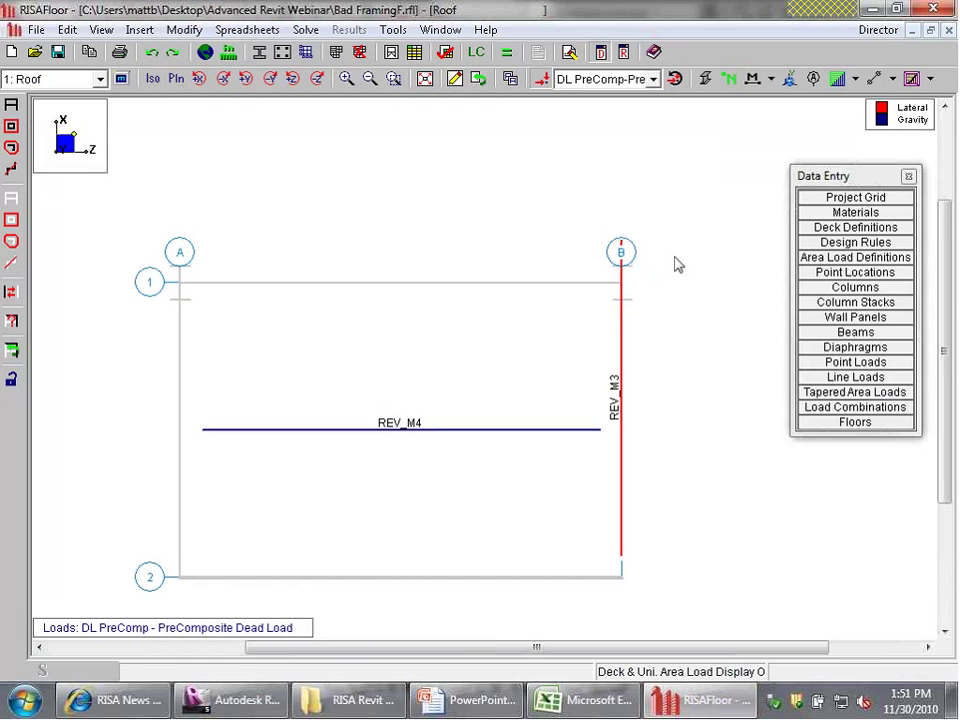
scroll(668, 260, up, 2)
scroll(650, 257, down, 2)
scroll(655, 255, up, 2)
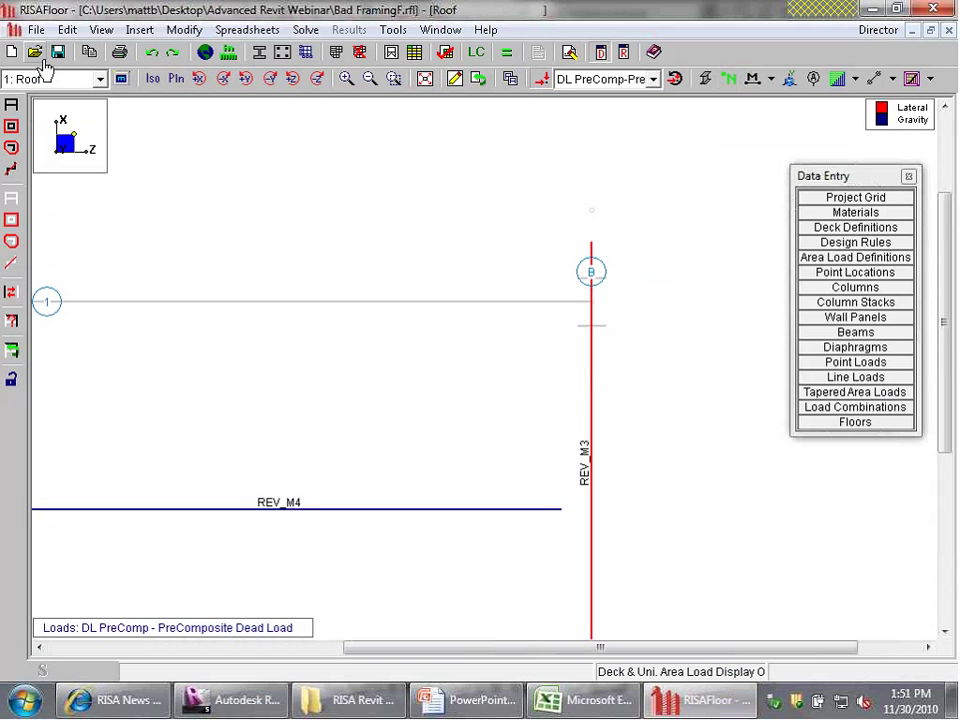
click(11, 107)
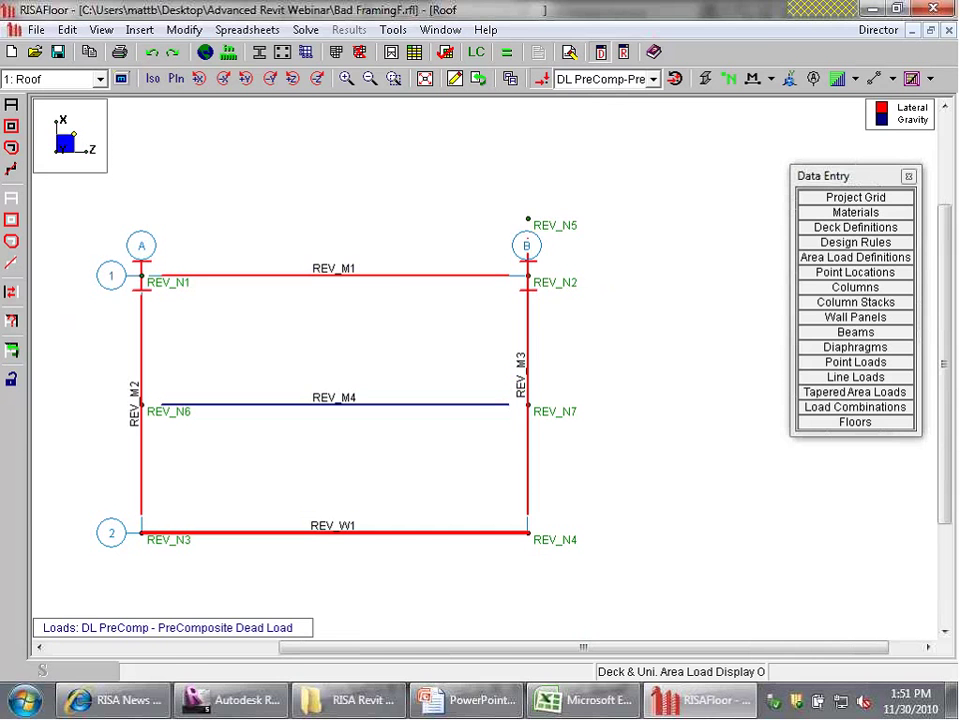
Switch to Revit and open the Roof structural plan at the intersection of grids B and 1.
click(255, 701)
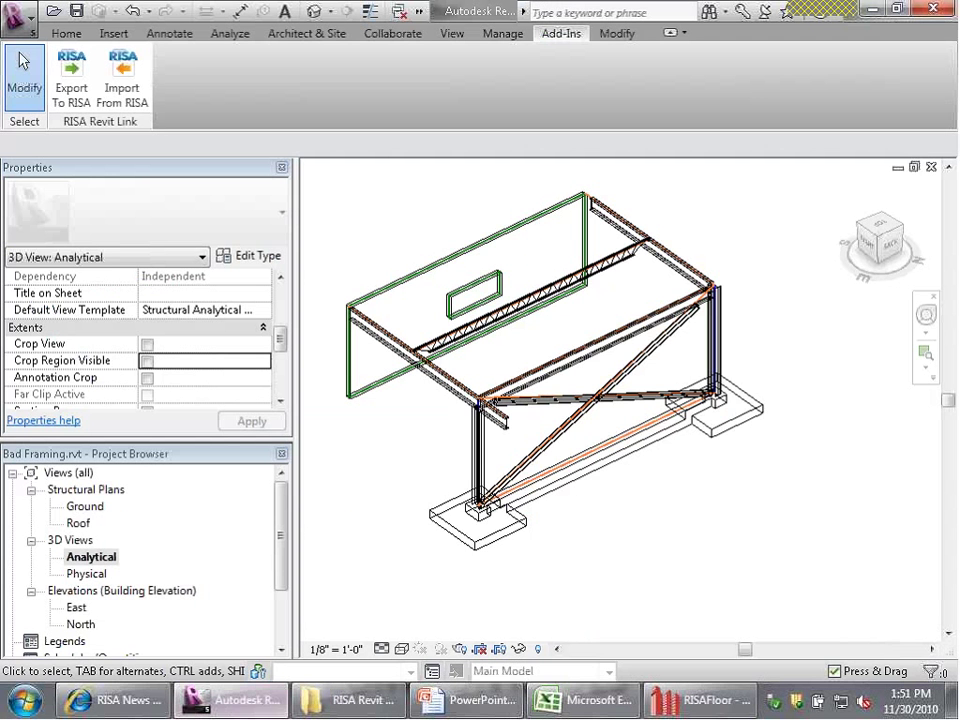
double_click(78, 522)
scroll(493, 546, down, 5)
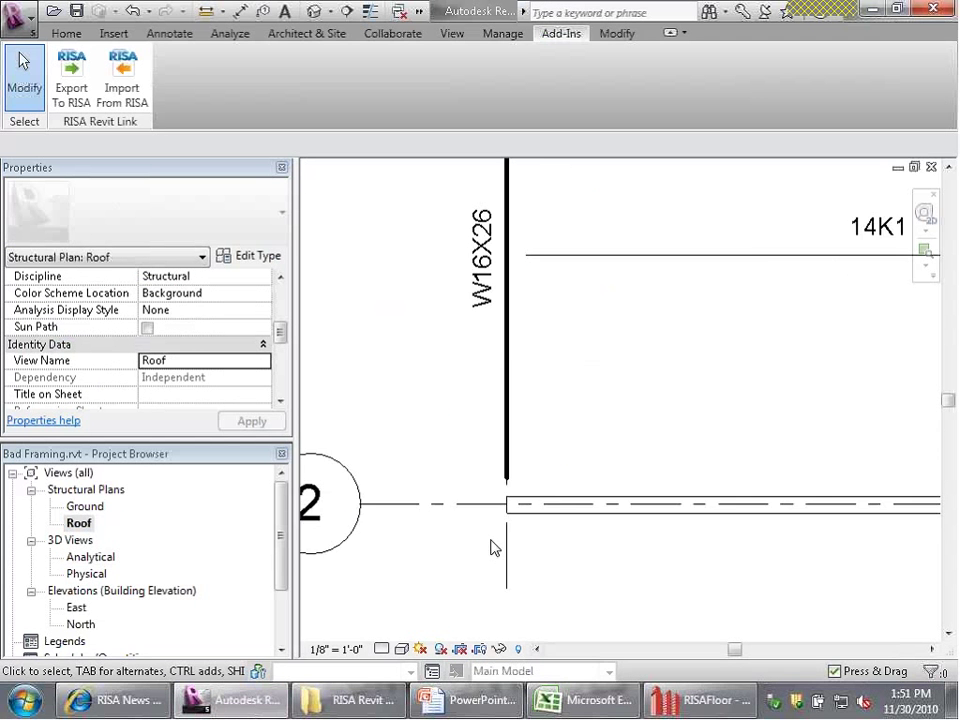
scroll(722, 317, up, 5)
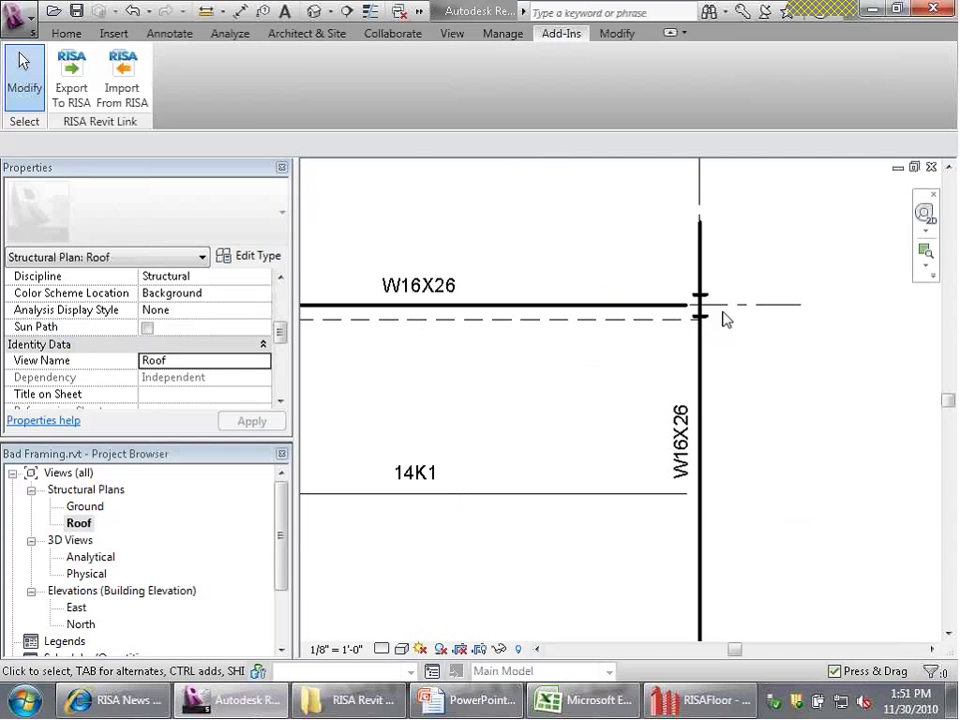
Shorten the W16X26 girder on grid B so its overhanging end stops at the column on grid 1.
click(702, 238)
scroll(673, 265, down, 2)
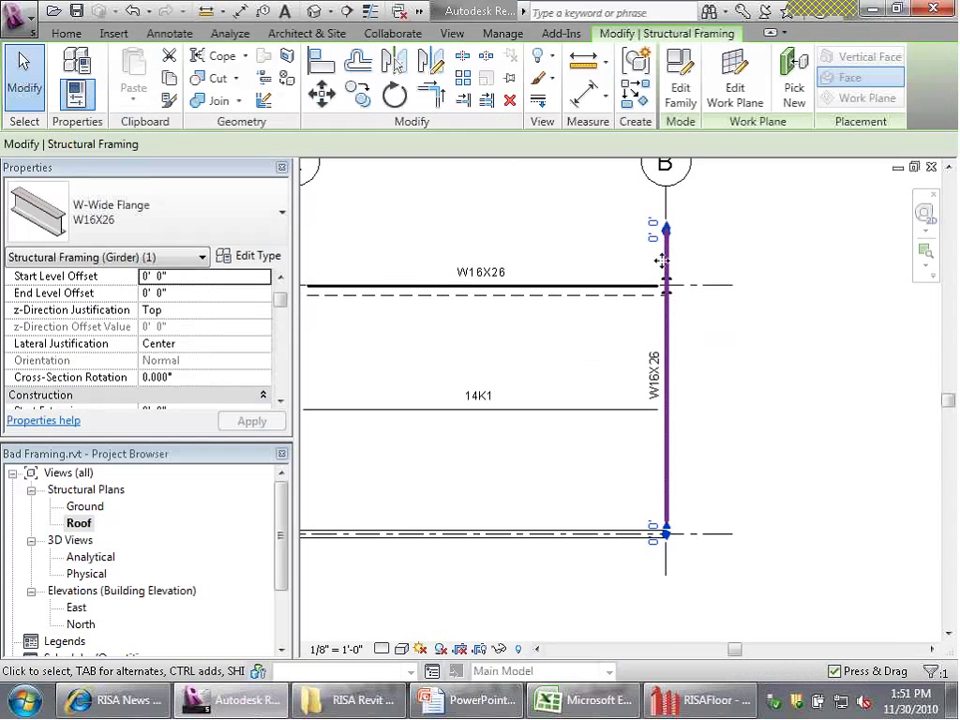
scroll(671, 253, up, 3)
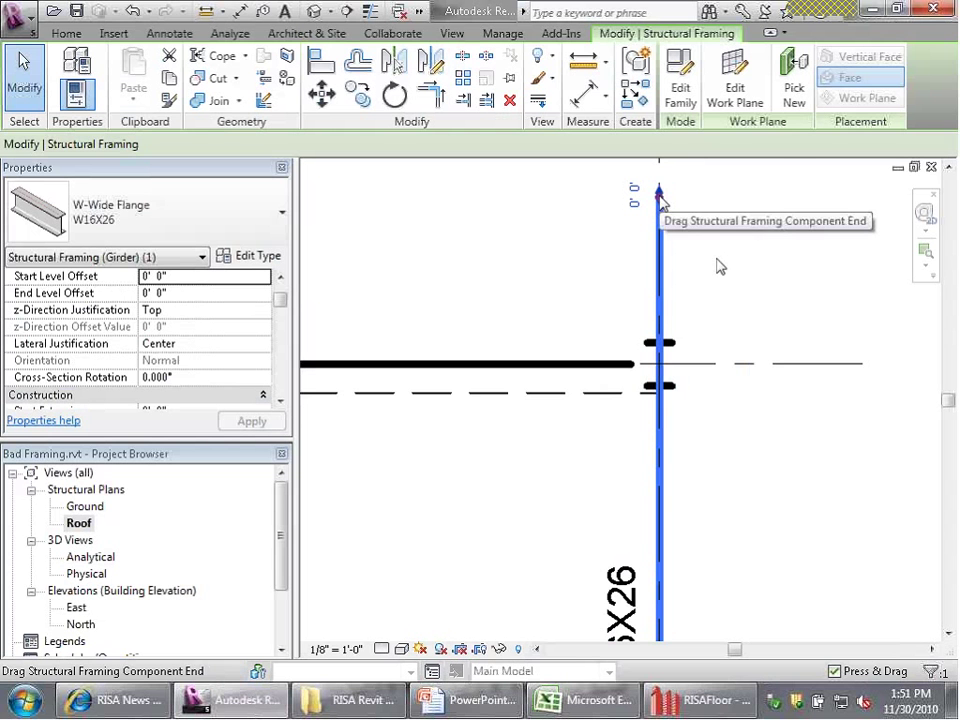
scroll(720, 268, down, 3)
scroll(720, 268, up, 4)
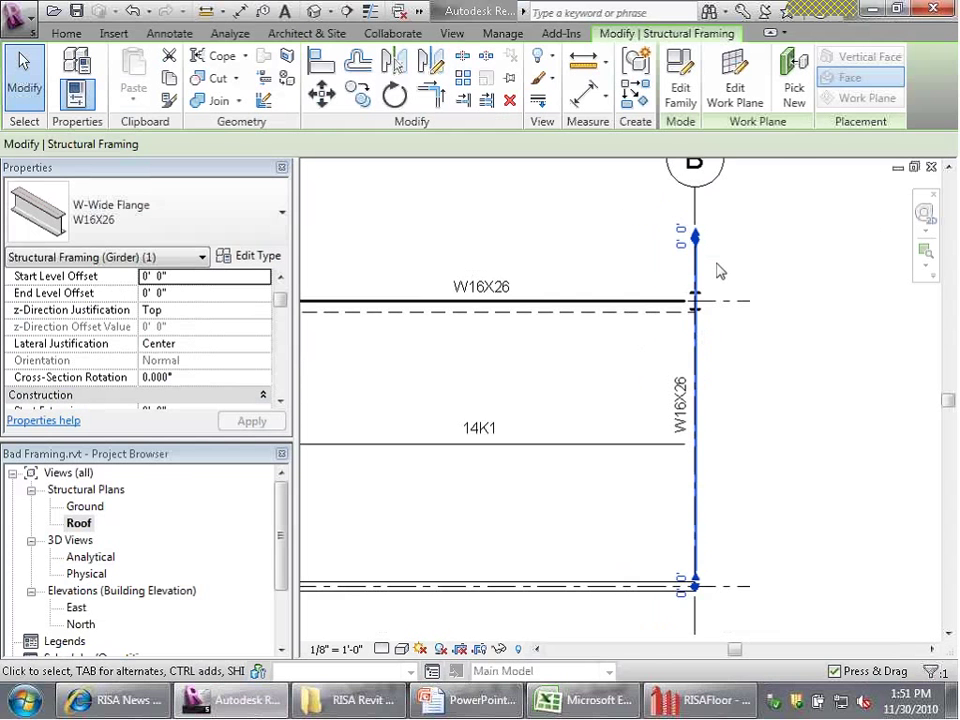
key(Escape)
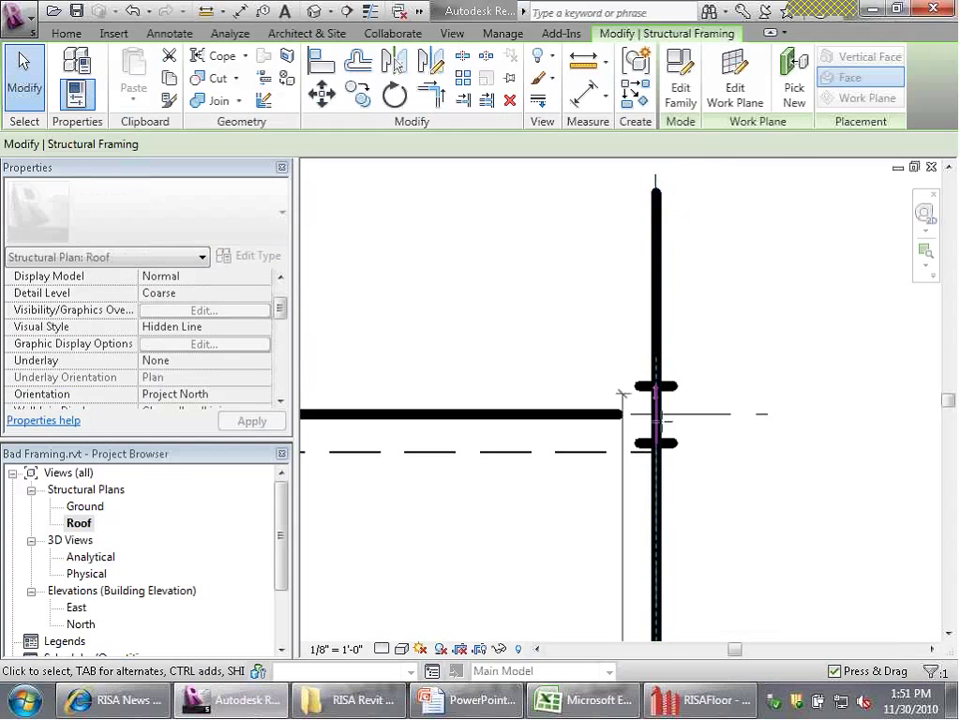
key(Escape)
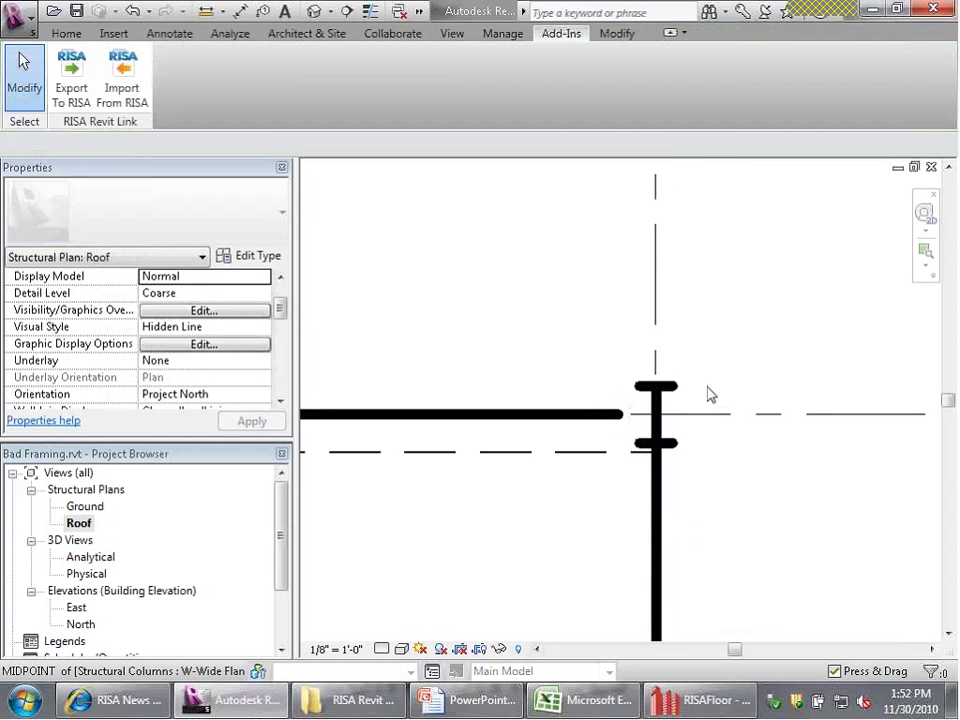
click(675, 497)
scroll(617, 407, up, 2)
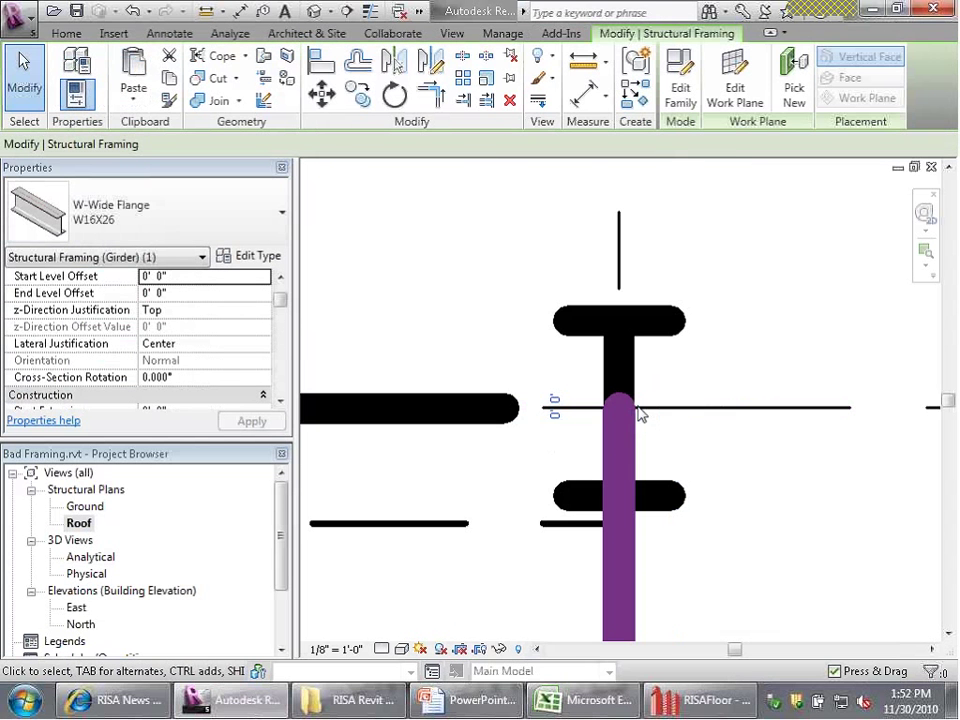
scroll(716, 460, down, 4)
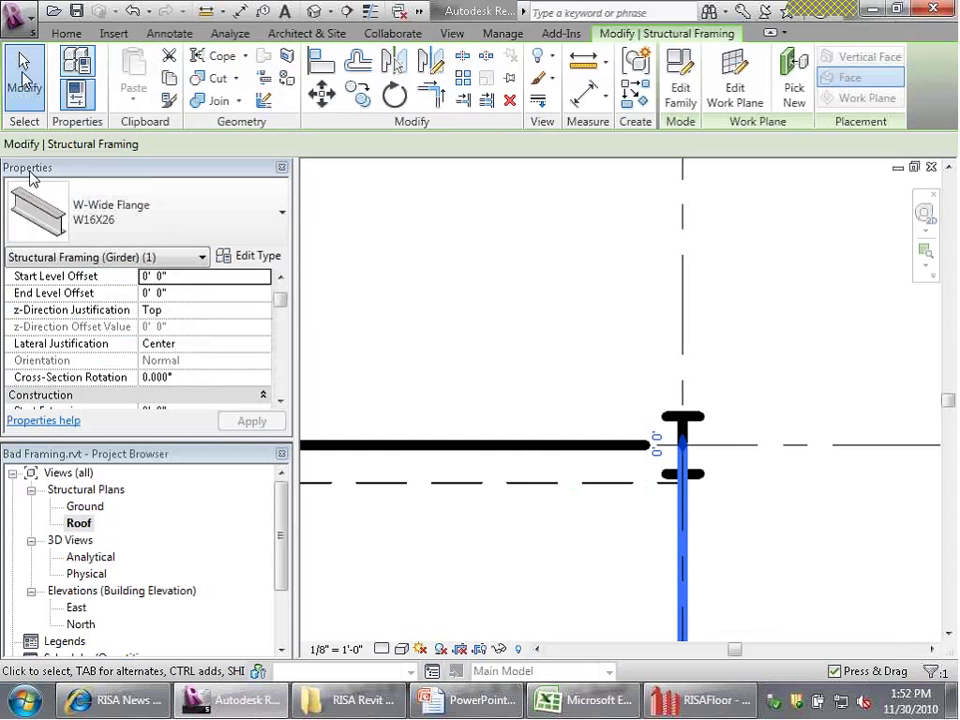
Place a separate W16X26 beam about 6 ft long, cantilevering outward along grid B from the column at grid 1, declining the save reminder.
click(60, 33)
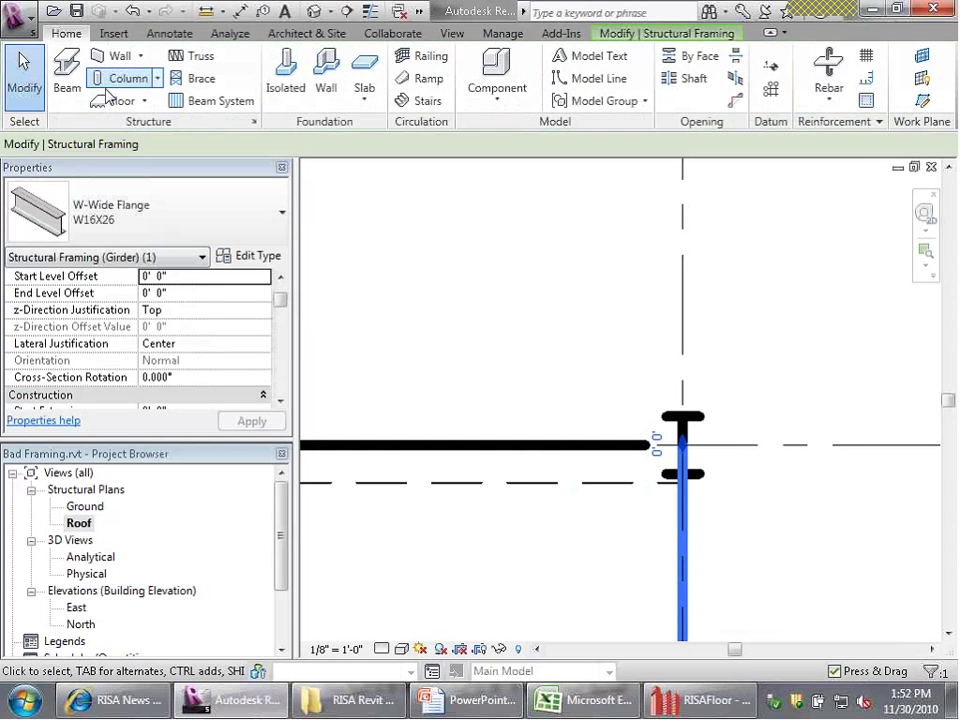
click(67, 78)
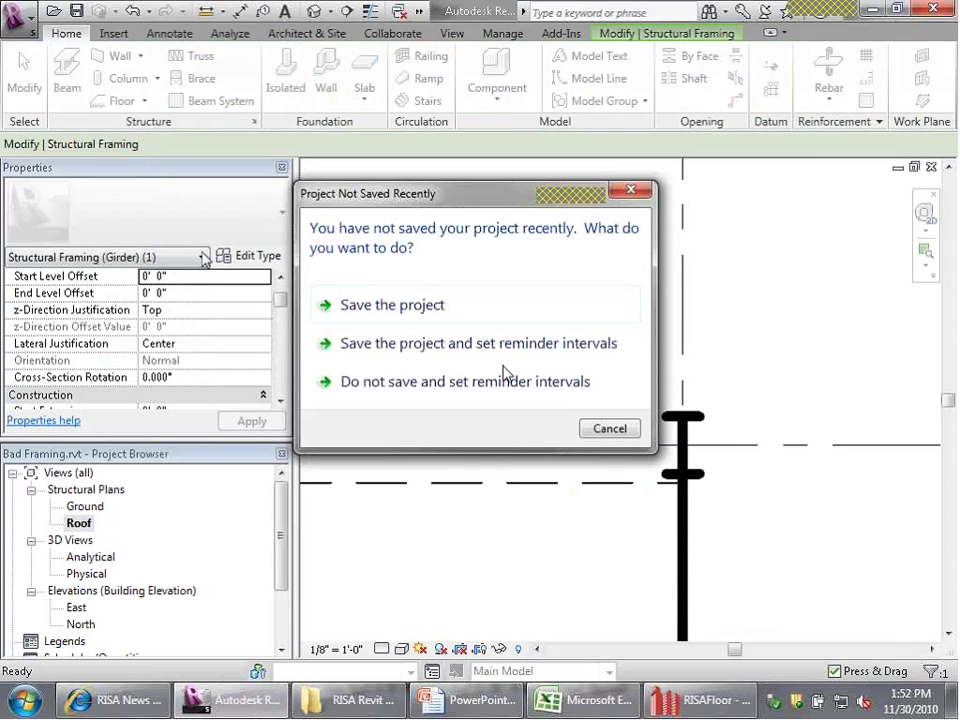
click(407, 382)
click(572, 550)
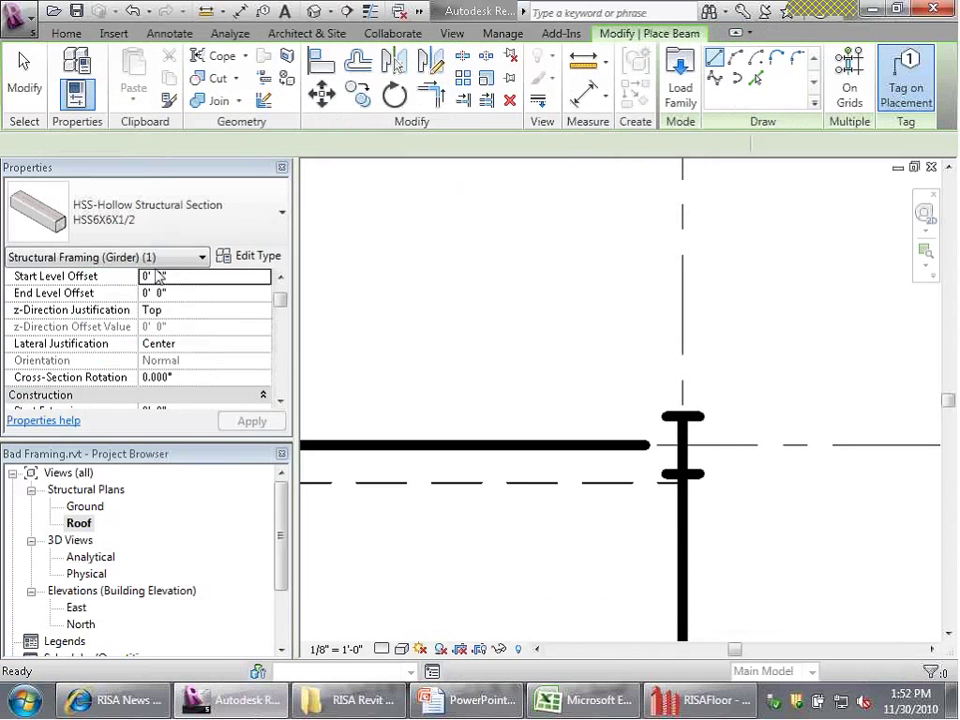
click(141, 215)
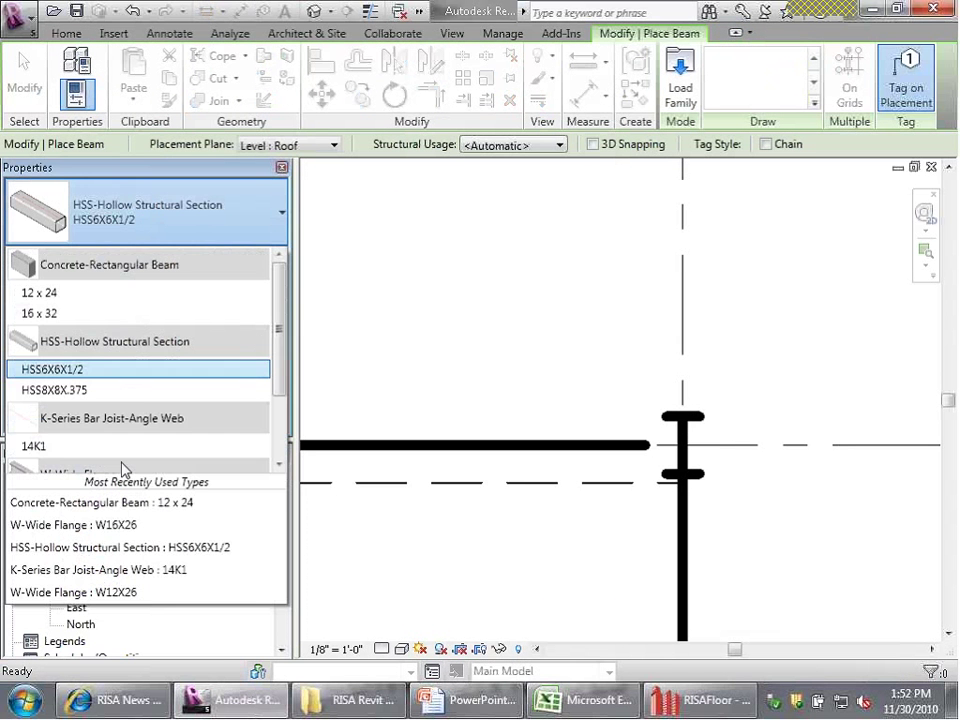
drag(279, 321, 279, 386)
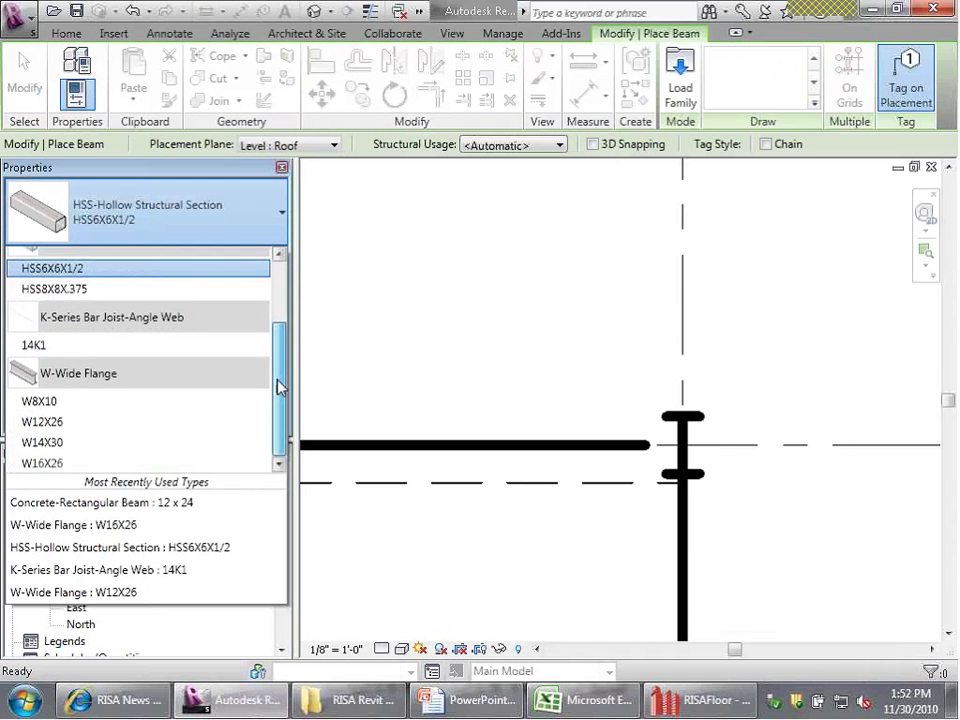
click(42, 463)
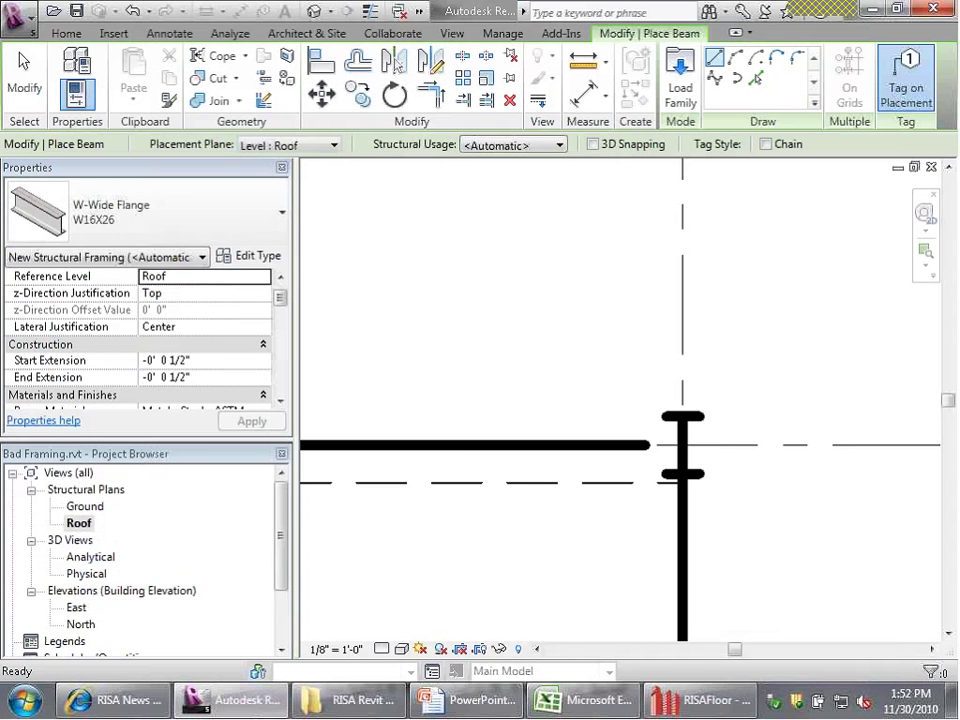
click(681, 446)
scroll(681, 446, down, 3)
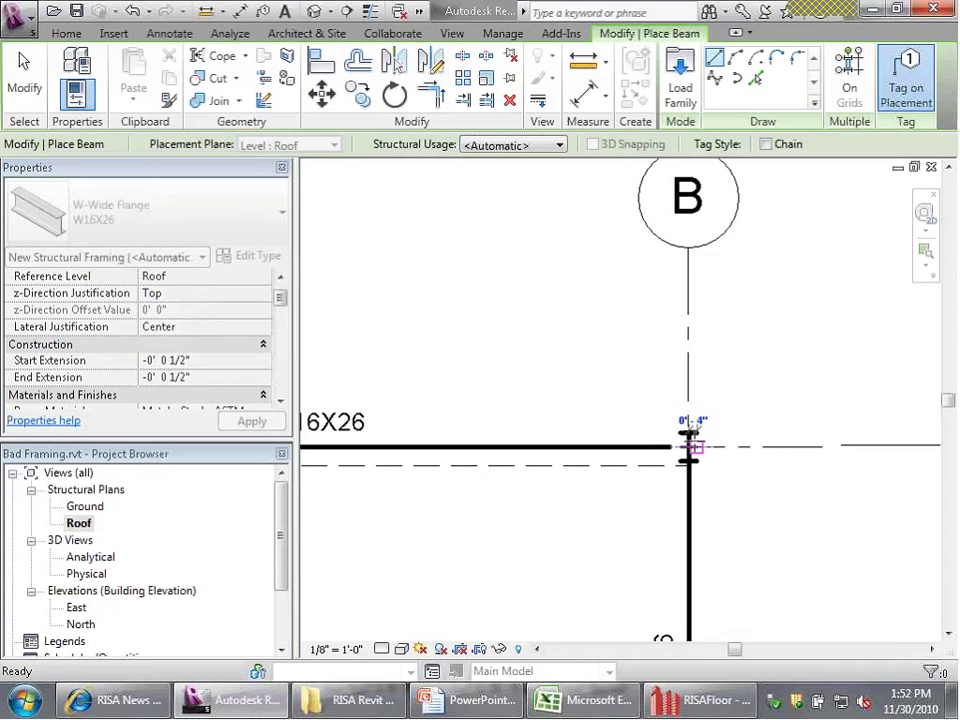
click(752, 318)
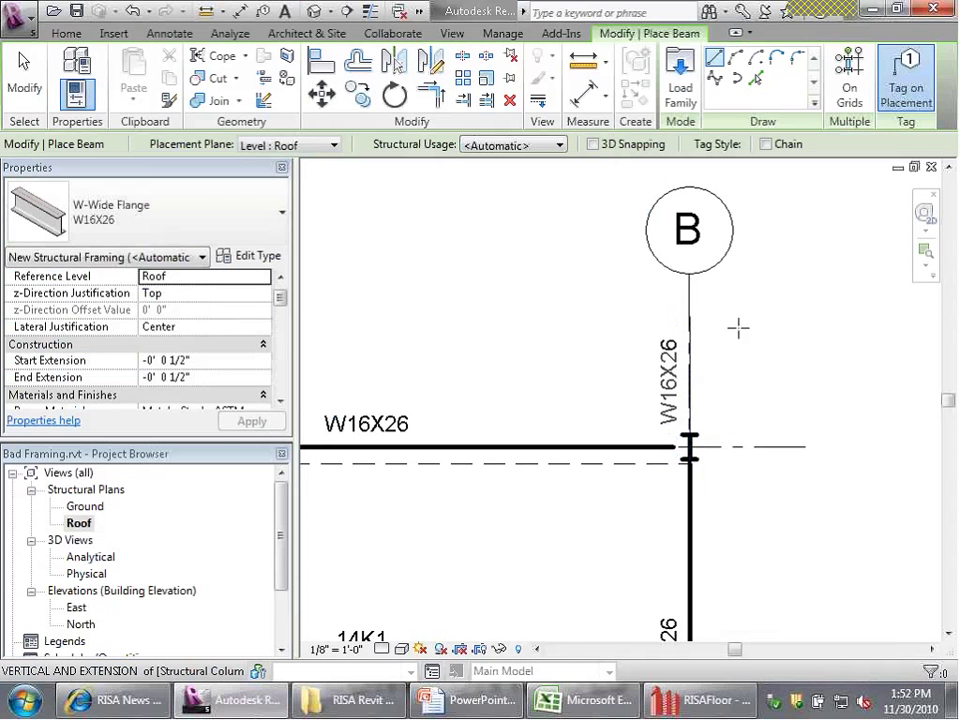
key(Escape)
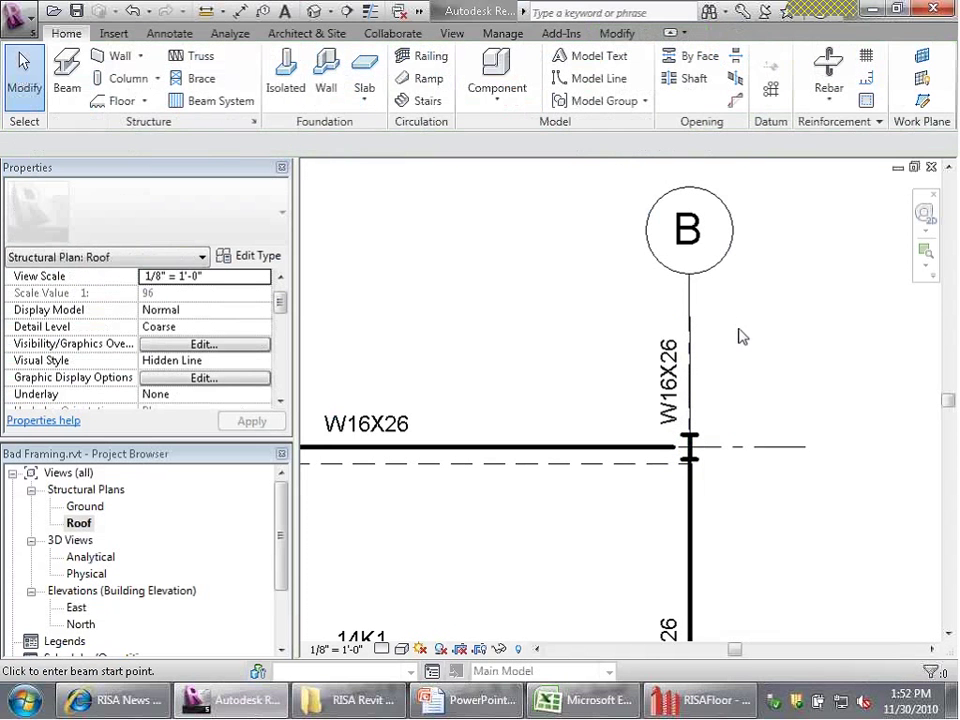
Set the start connection of the new cantilever beam on grid B to Cantilever Moment.
click(690, 366)
drag(277, 295, 285, 321)
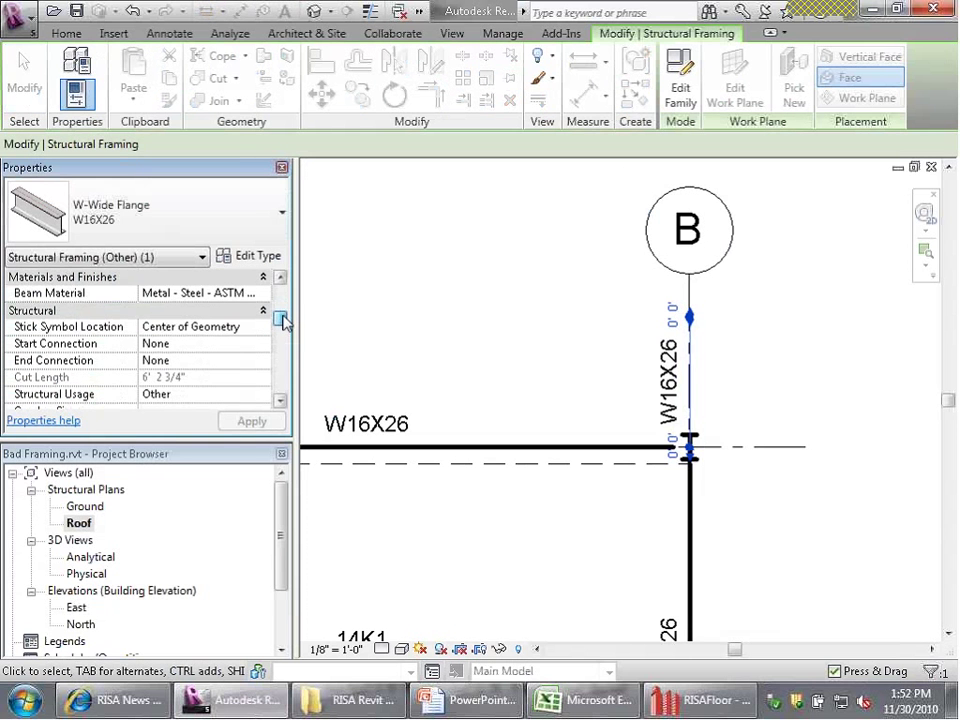
click(160, 343)
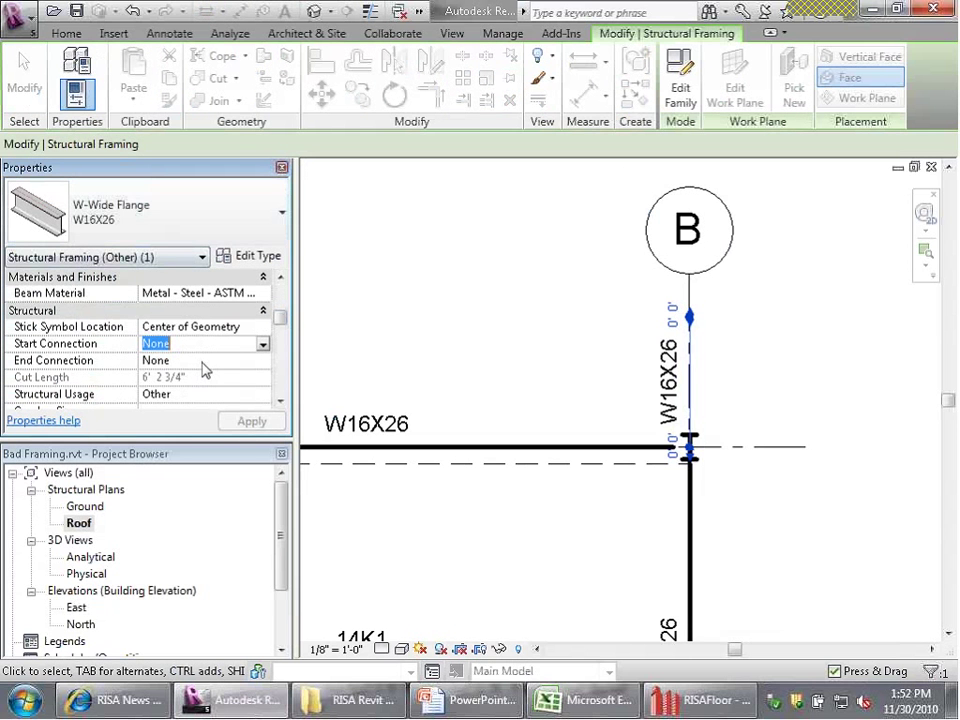
key(alt+Down)
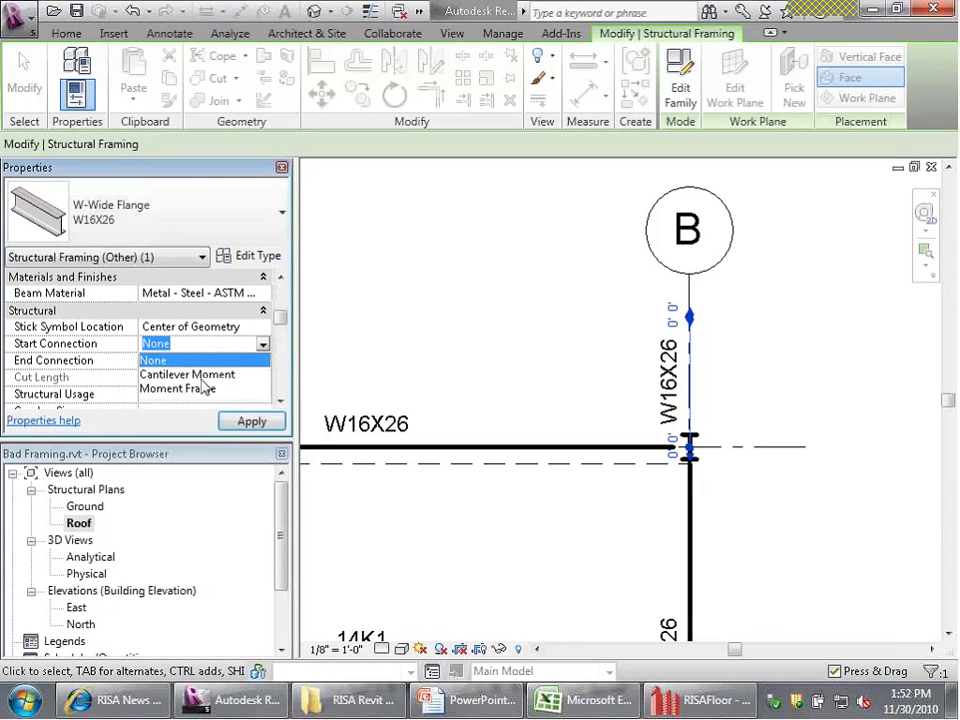
click(187, 374)
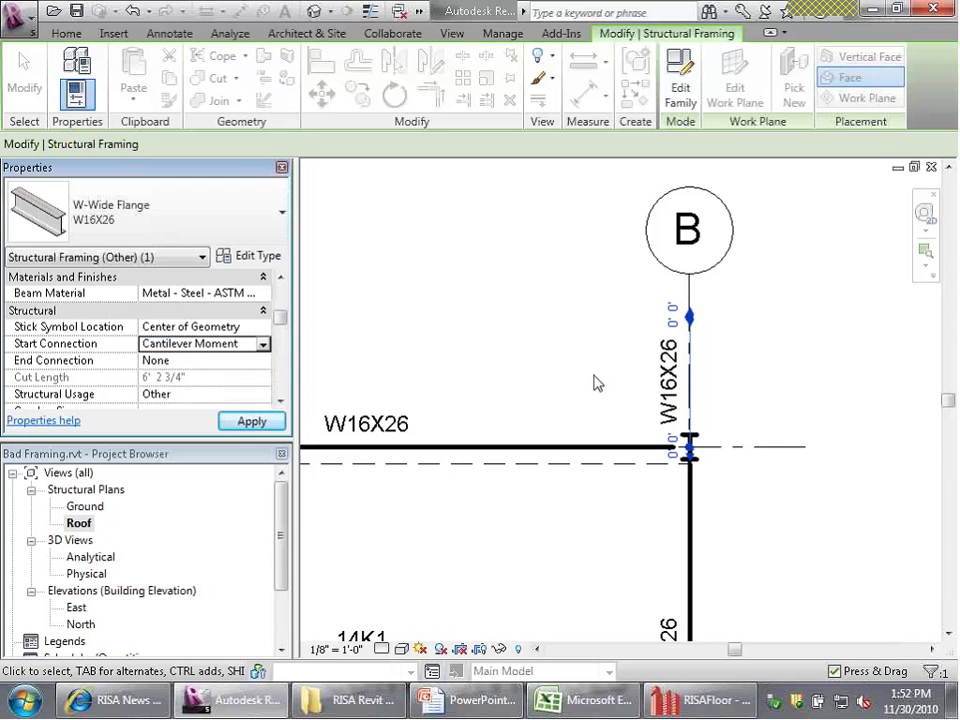
click(596, 381)
scroll(735, 468, up, 2)
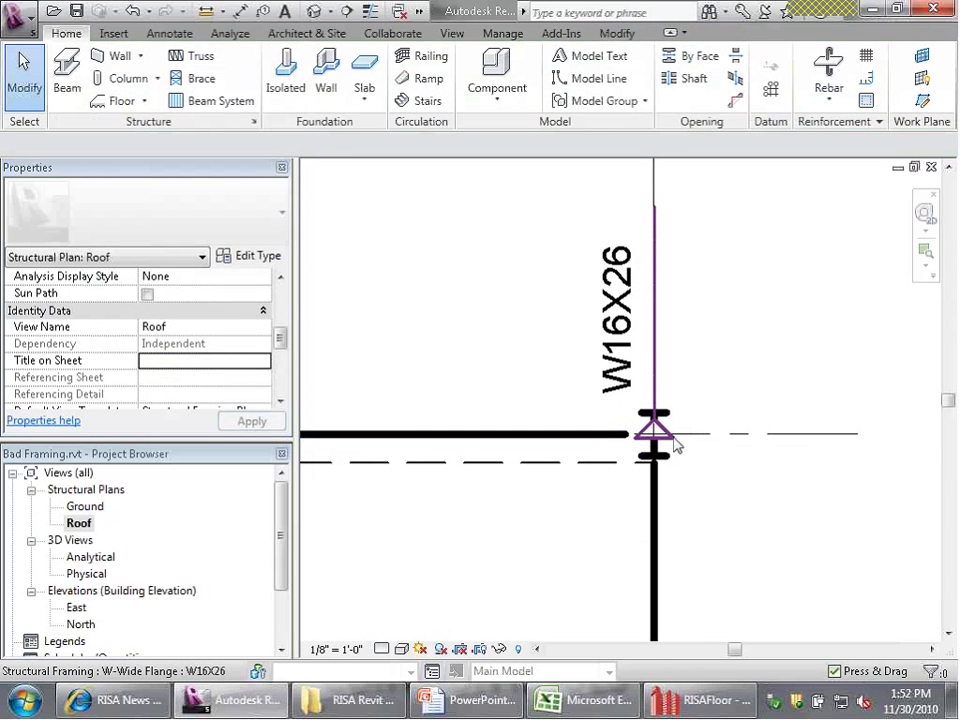
scroll(689, 443, down, 3)
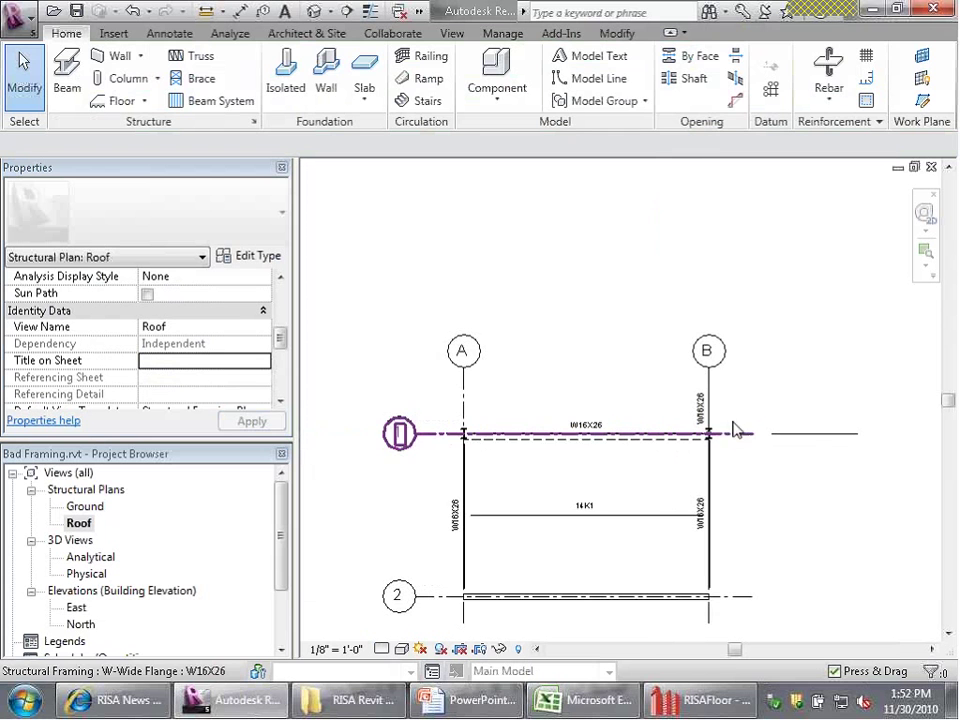
Export the revised model to RISAFloor, dismissing the link error messages and accepting the global parameters.
click(580, 35)
click(71, 95)
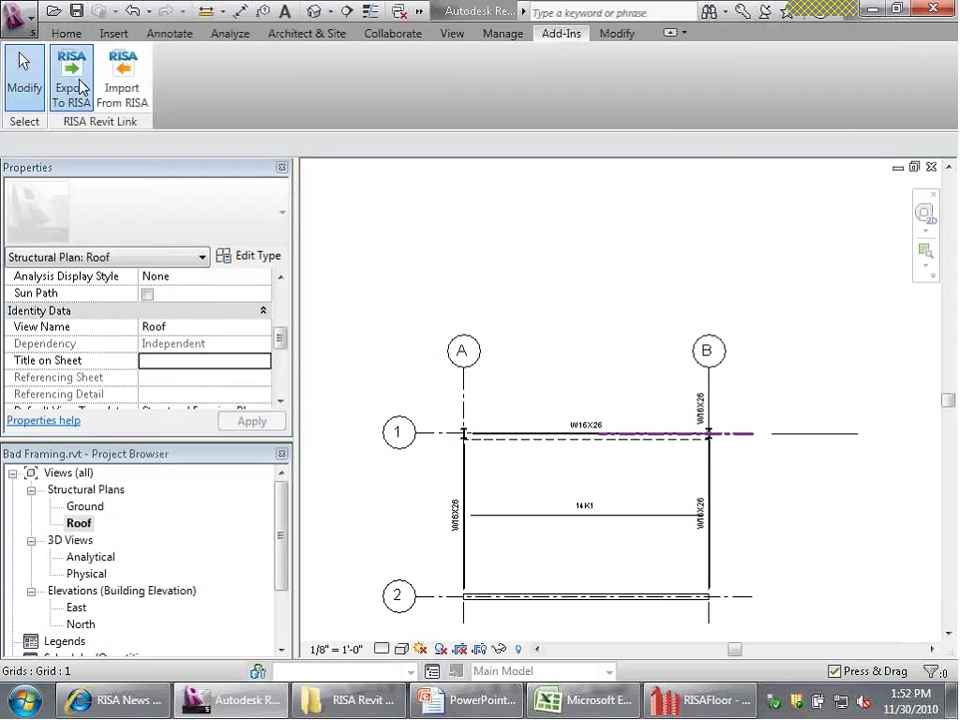
click(394, 572)
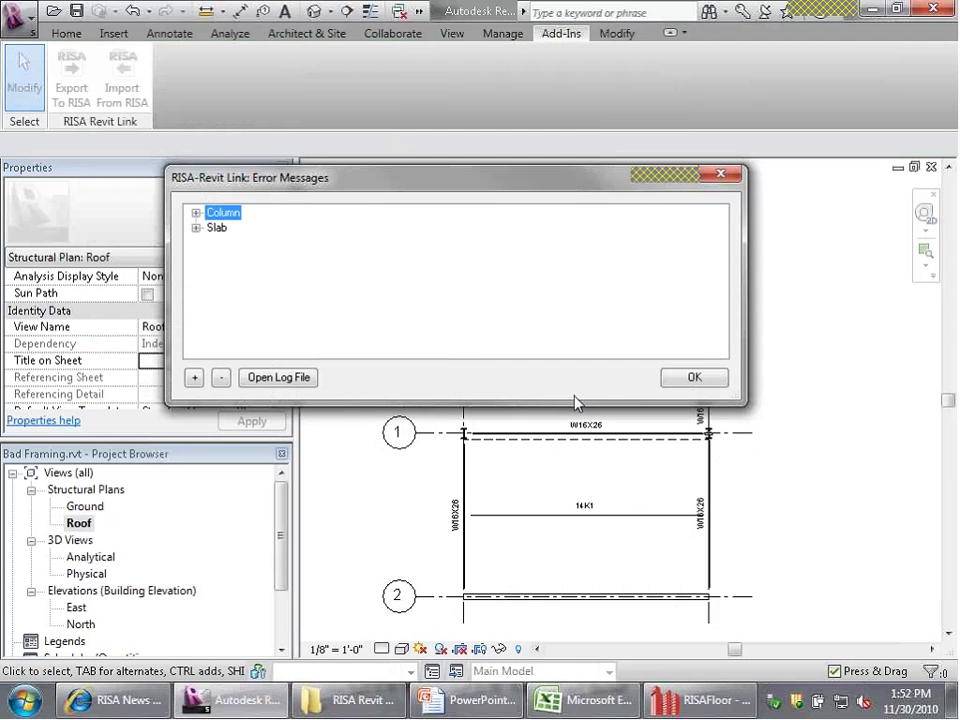
click(690, 378)
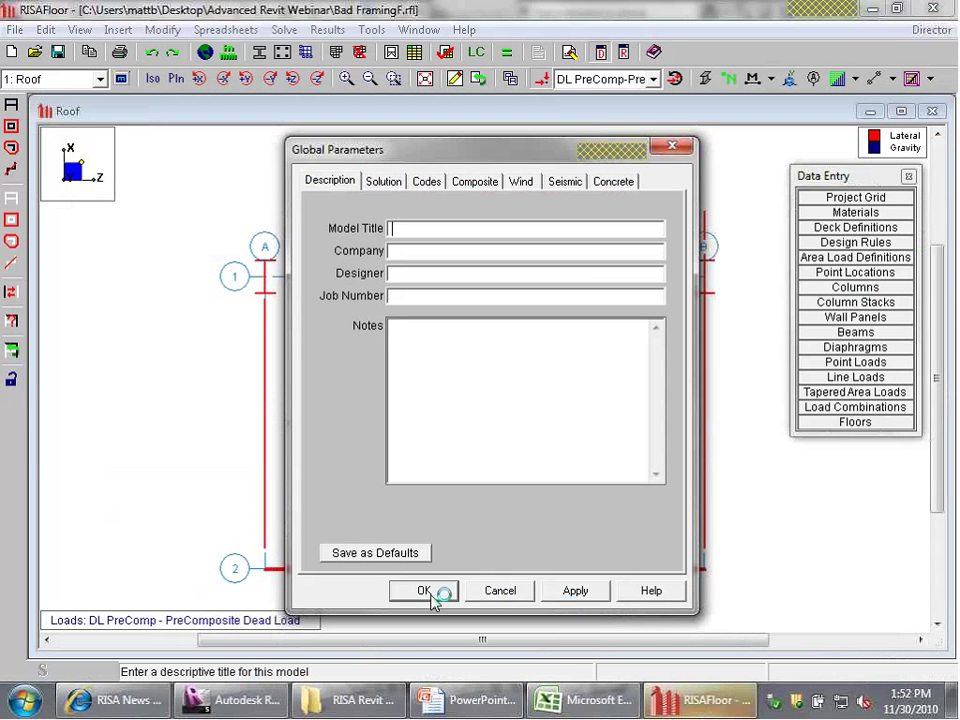
click(430, 592)
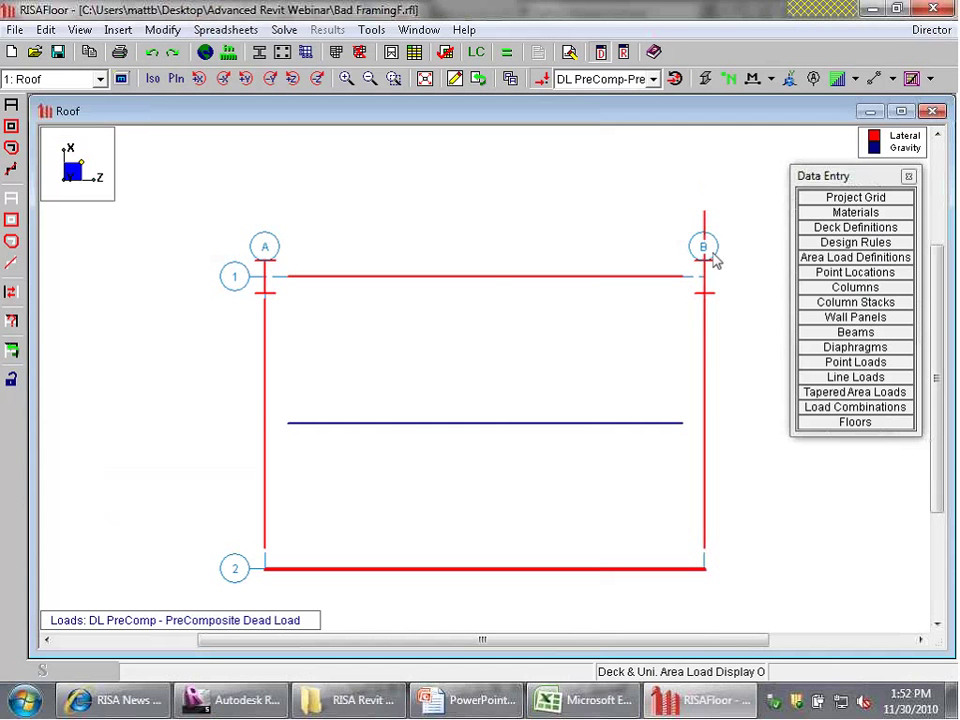
Show beam labels on the RISAFloor Roof plan and compare the grid B framing with the Revit plan.
click(753, 80)
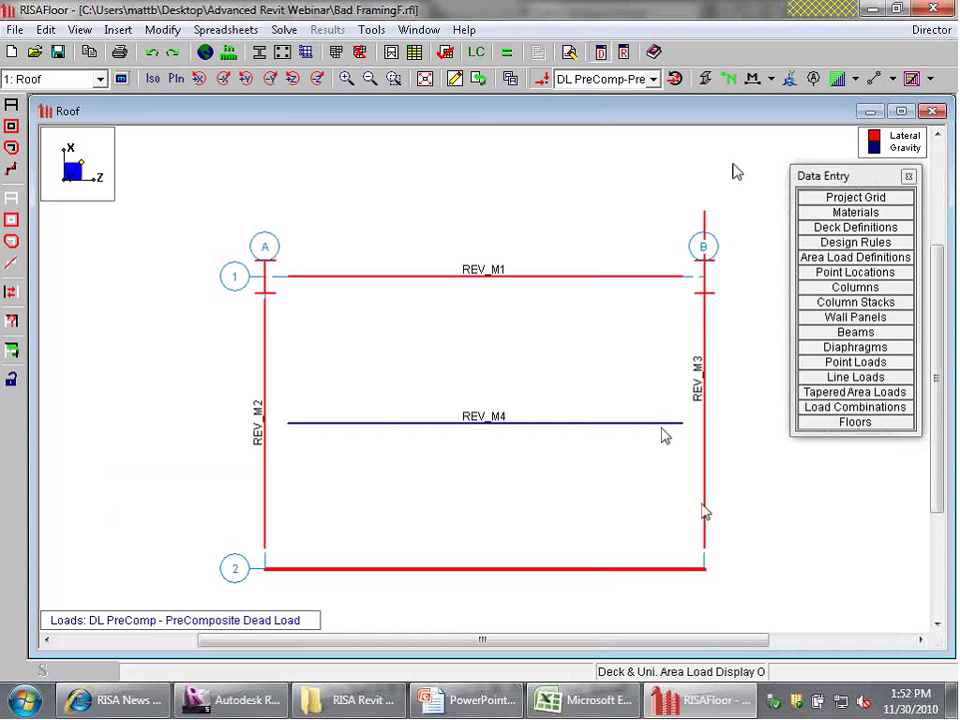
click(248, 705)
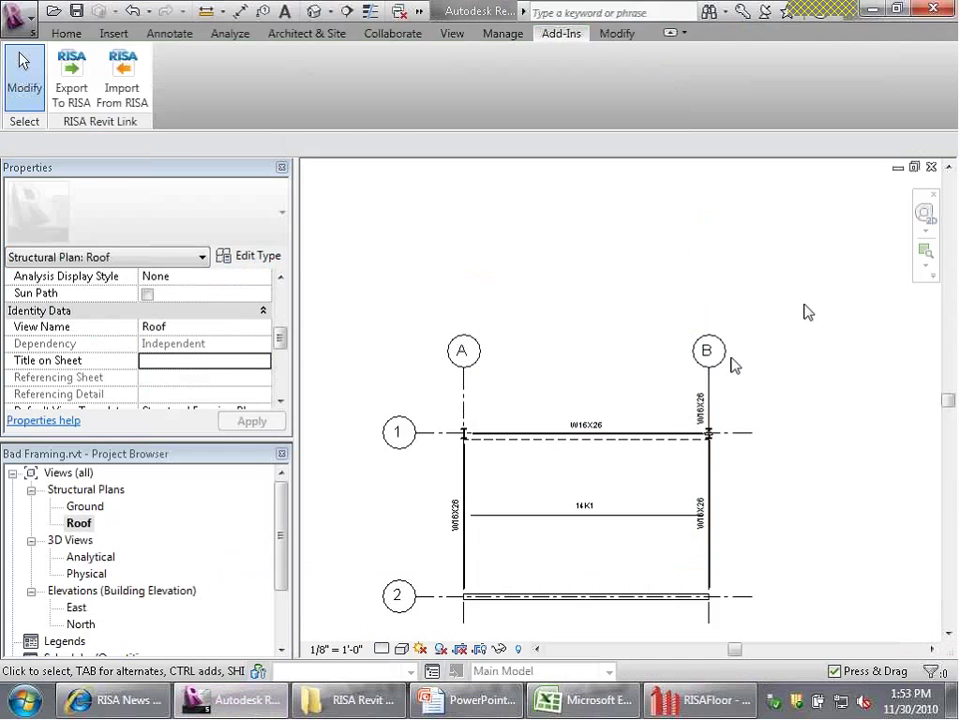
click(698, 700)
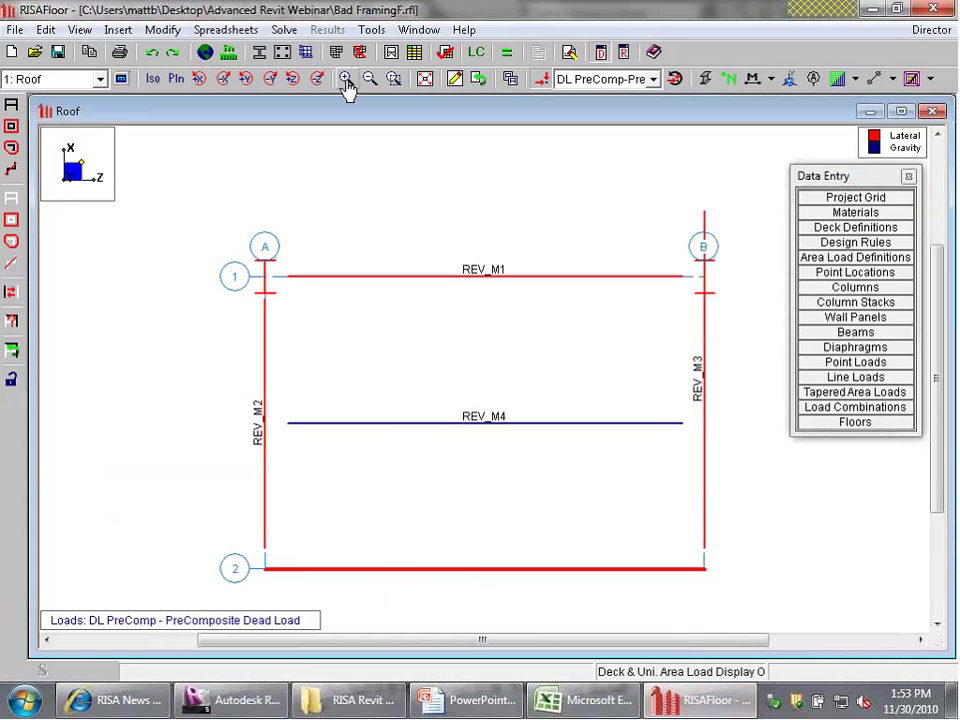
Solve the floor model, review the Warning Log messages for the Roof beams, and close the log.
click(507, 52)
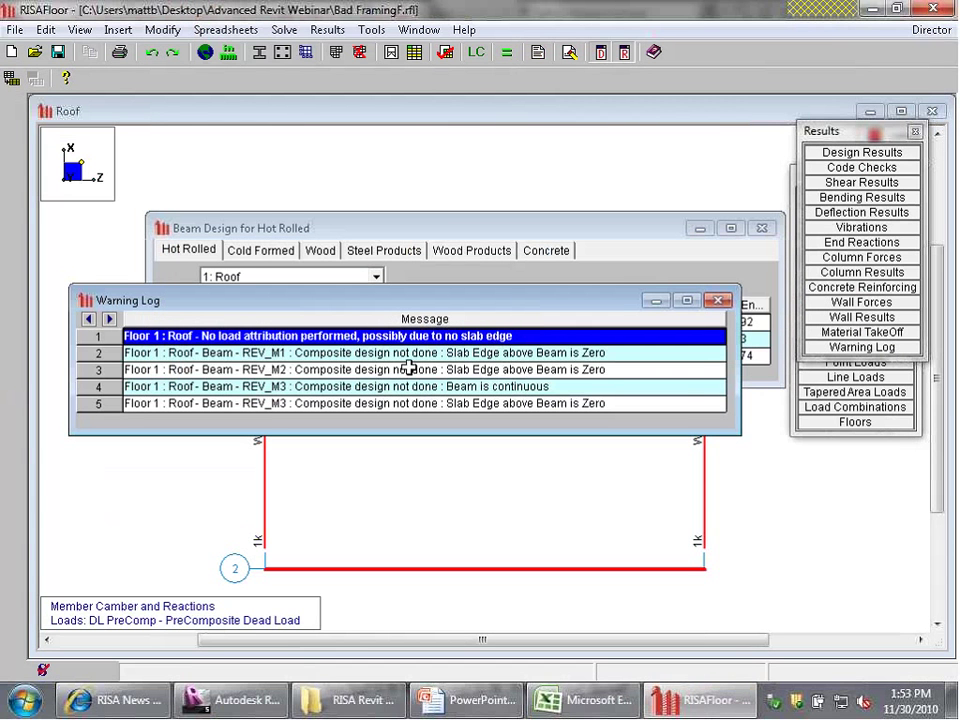
click(410, 368)
click(406, 386)
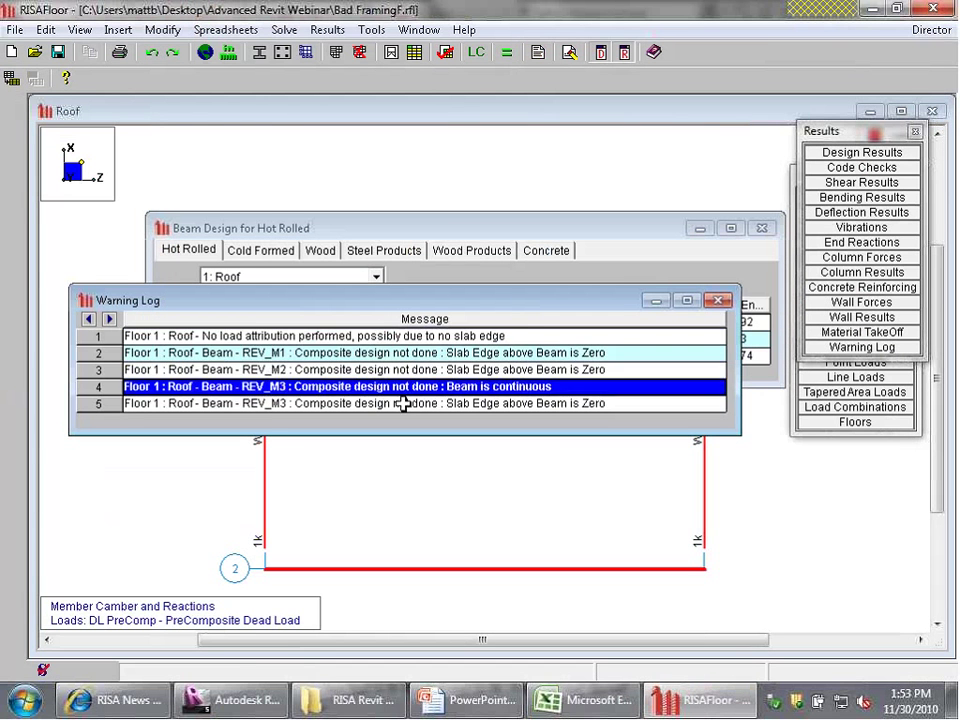
click(405, 403)
click(718, 300)
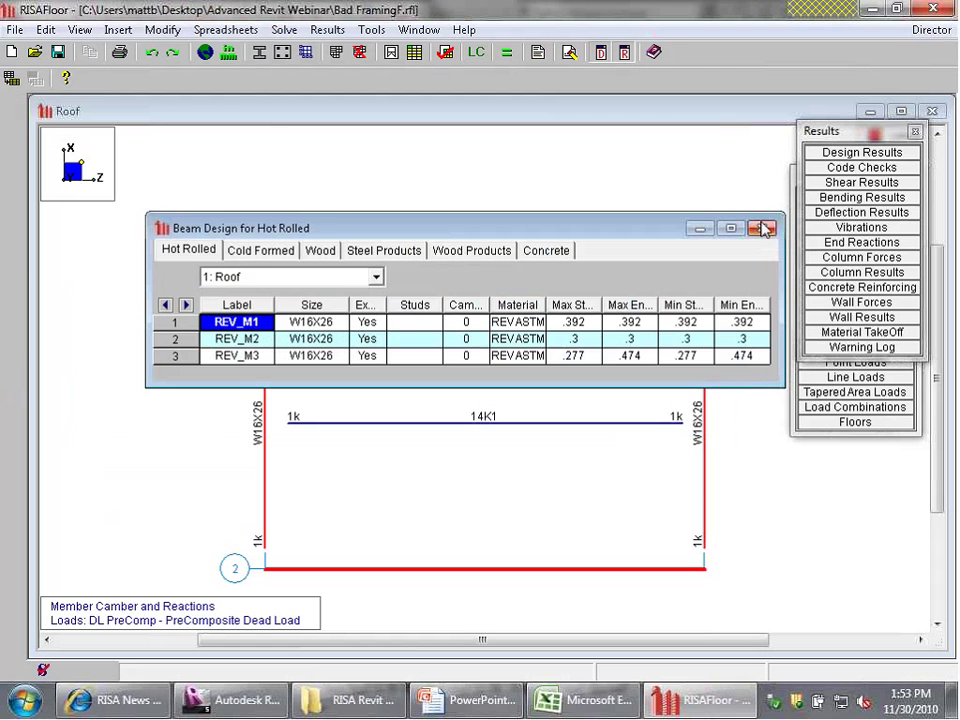
Close the hot rolled beam design results and transfer the model to RISA-3D, accepting the wind load and global parameter settings.
click(764, 229)
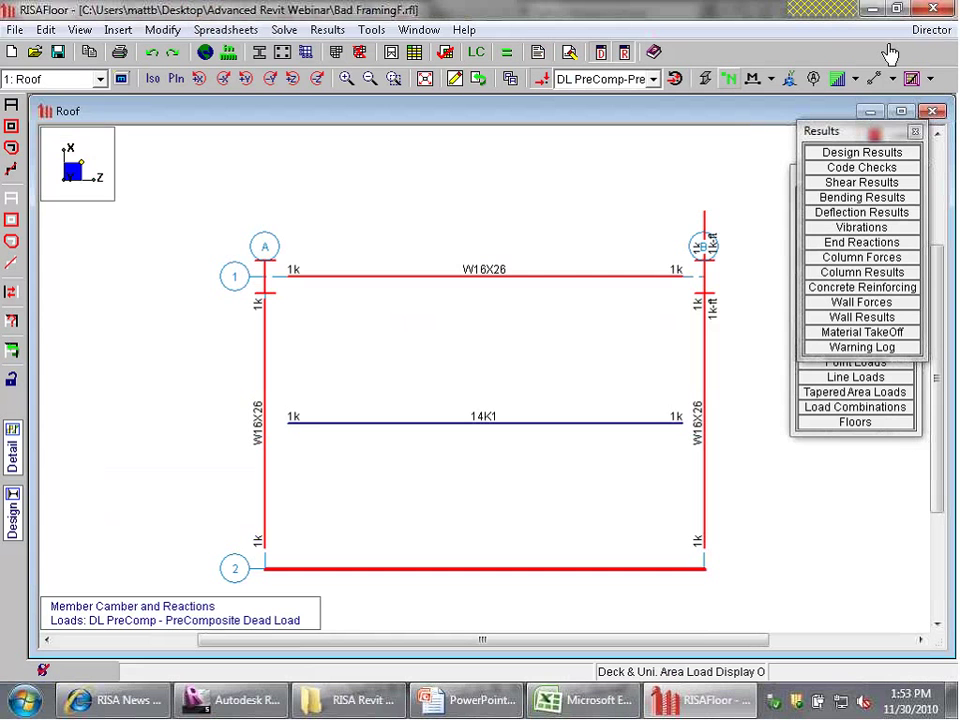
click(922, 52)
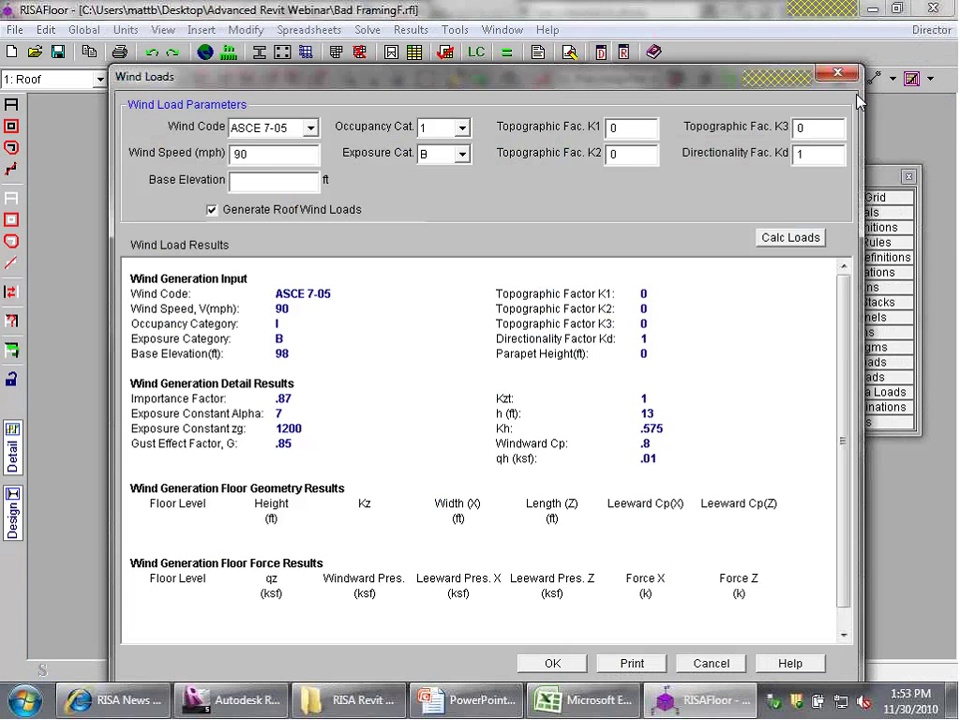
click(552, 663)
click(550, 598)
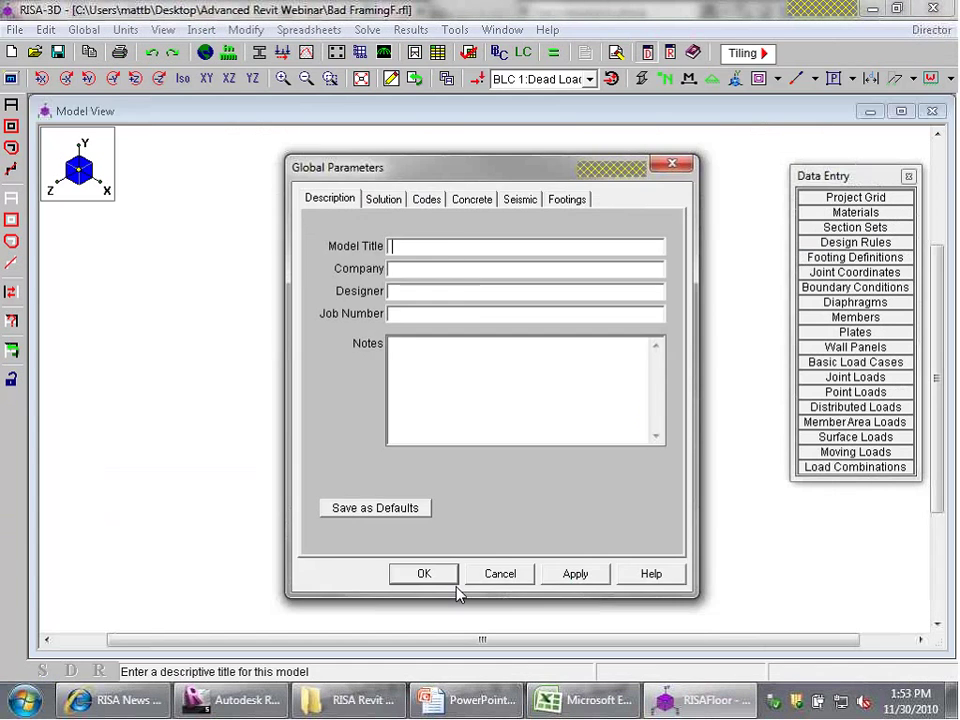
click(426, 572)
scroll(510, 350, up, 3)
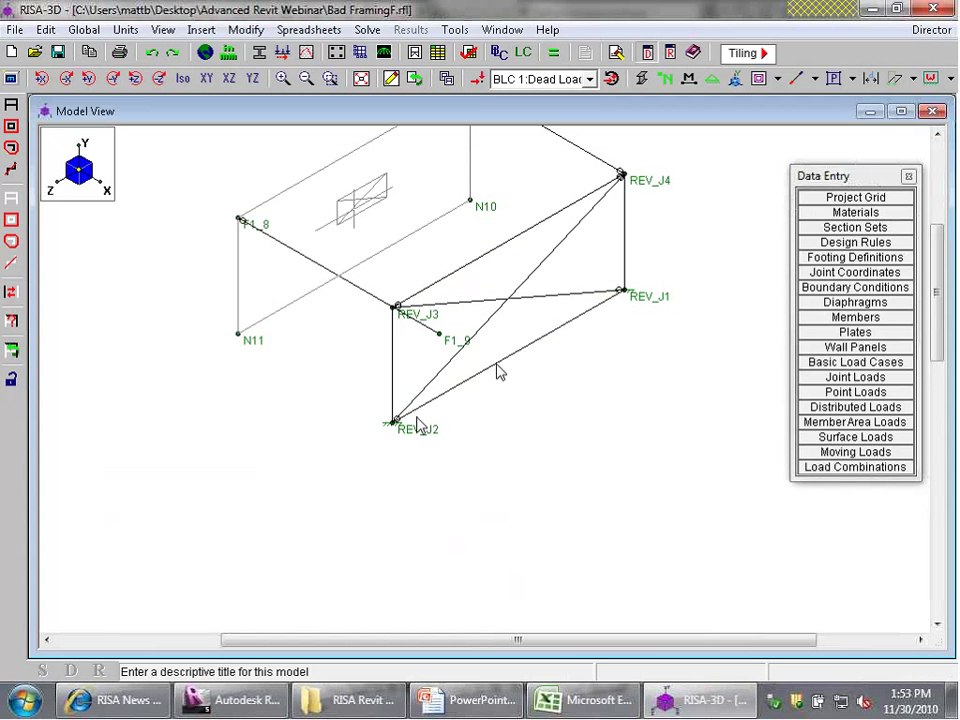
scroll(505, 415, down, 1)
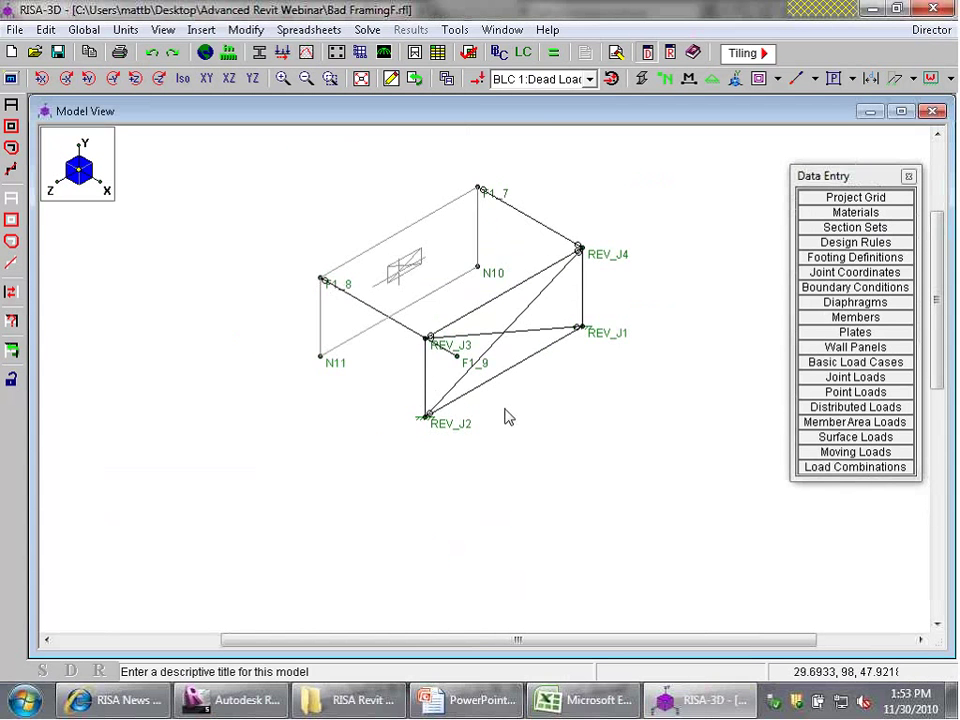
Return from RISA-3D to the RISAFloor Roof plan and compare it with the Roof structural plan in Revit.
click(928, 32)
click(900, 48)
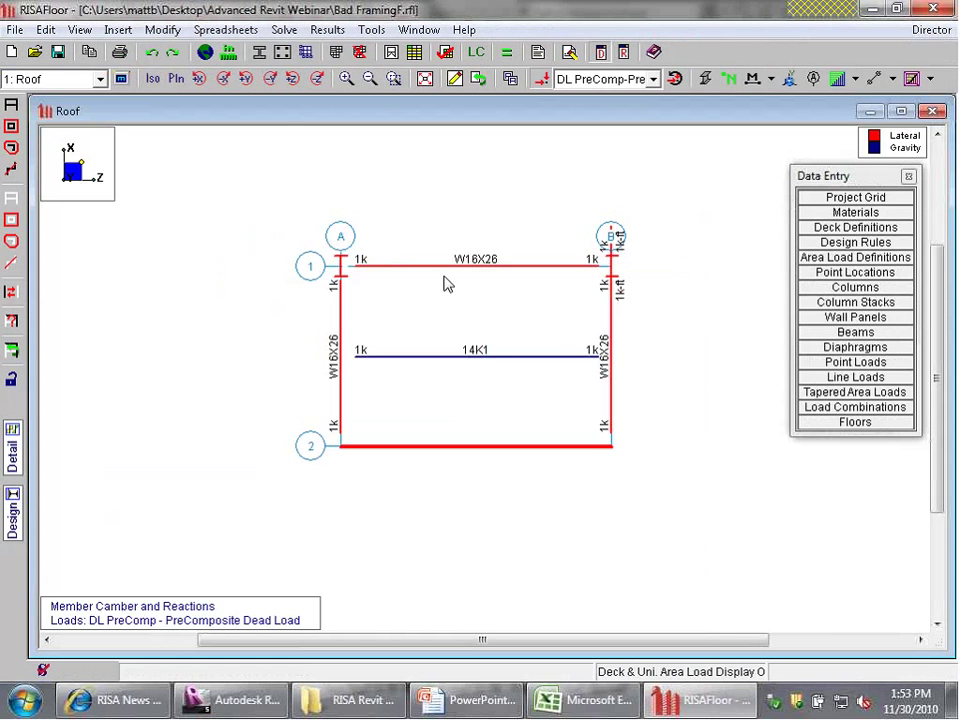
scroll(447, 285, up, 1)
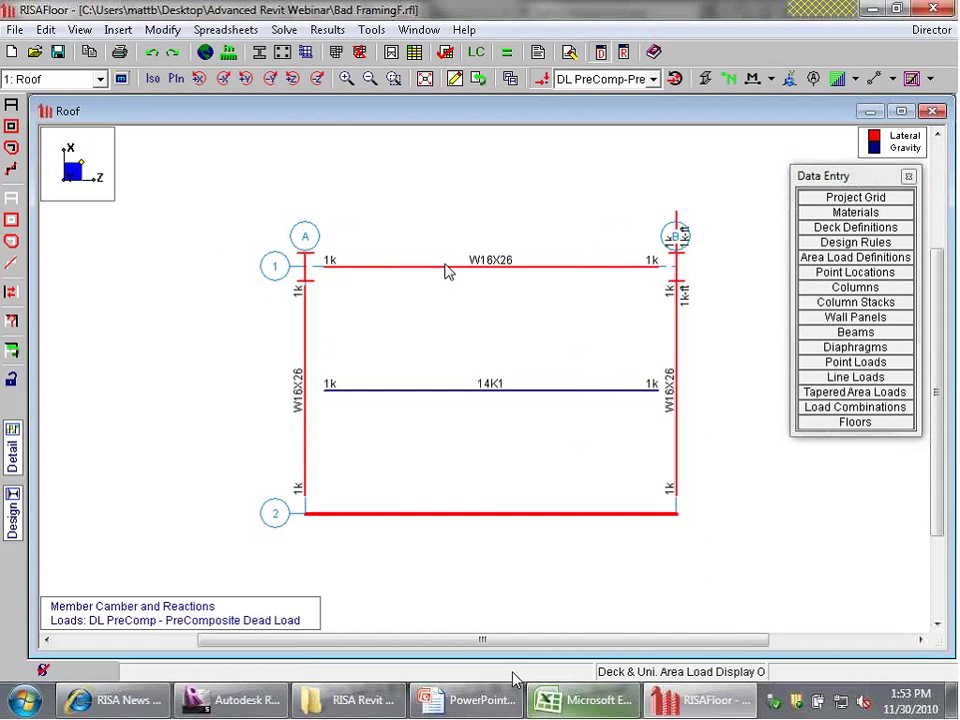
click(240, 700)
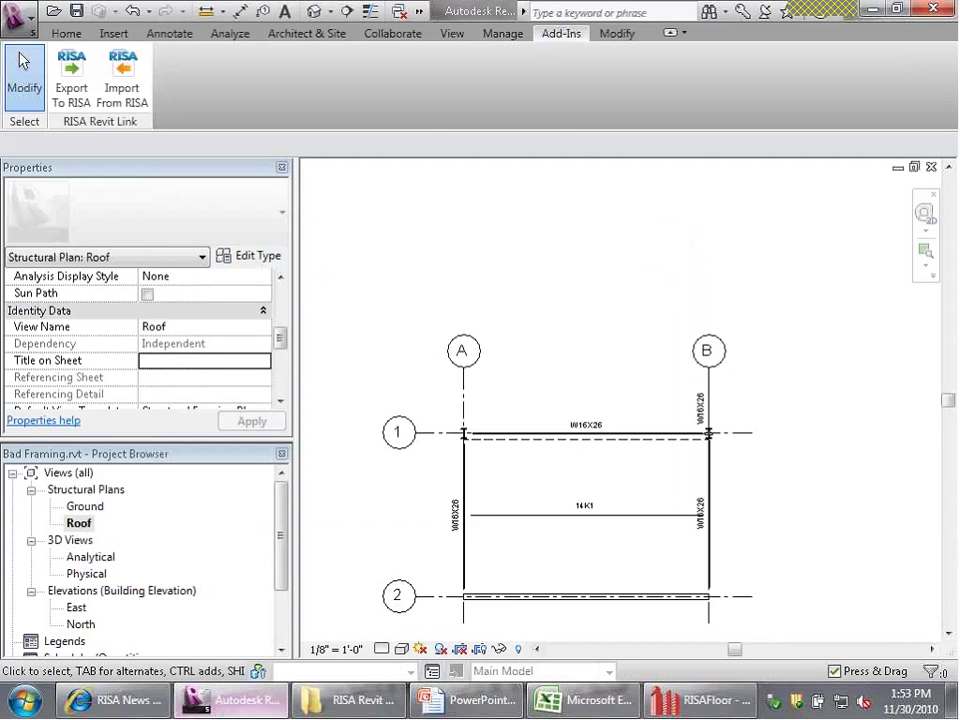
scroll(442, 325, down, 2)
scroll(498, 500, up, 3)
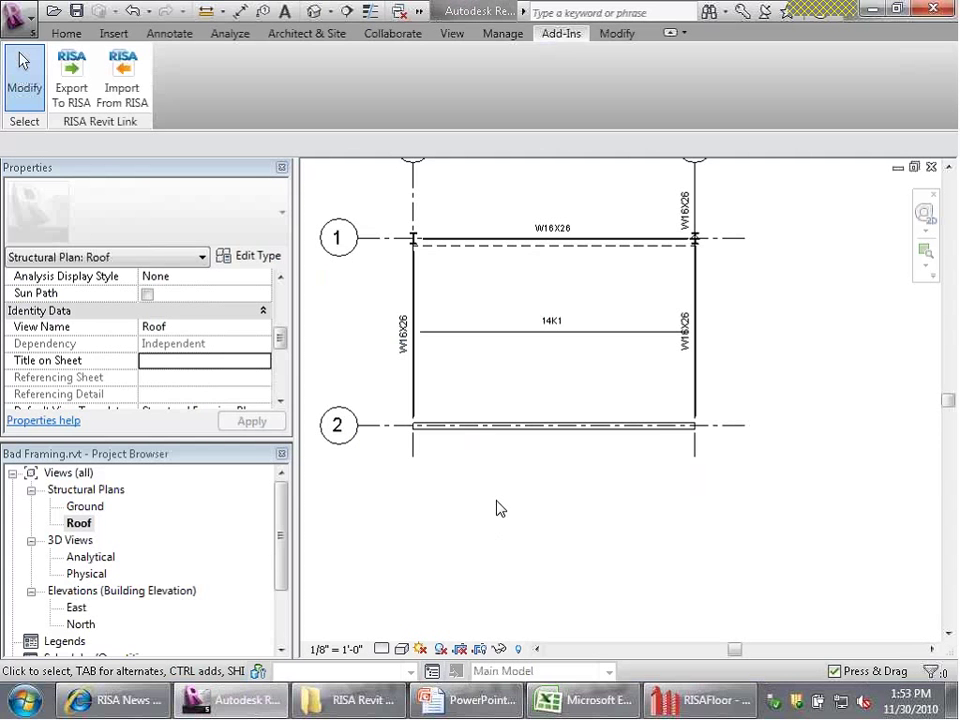
Switch to the PowerPoint presentation and show the Additional Resources slide.
click(450, 700)
click(445, 703)
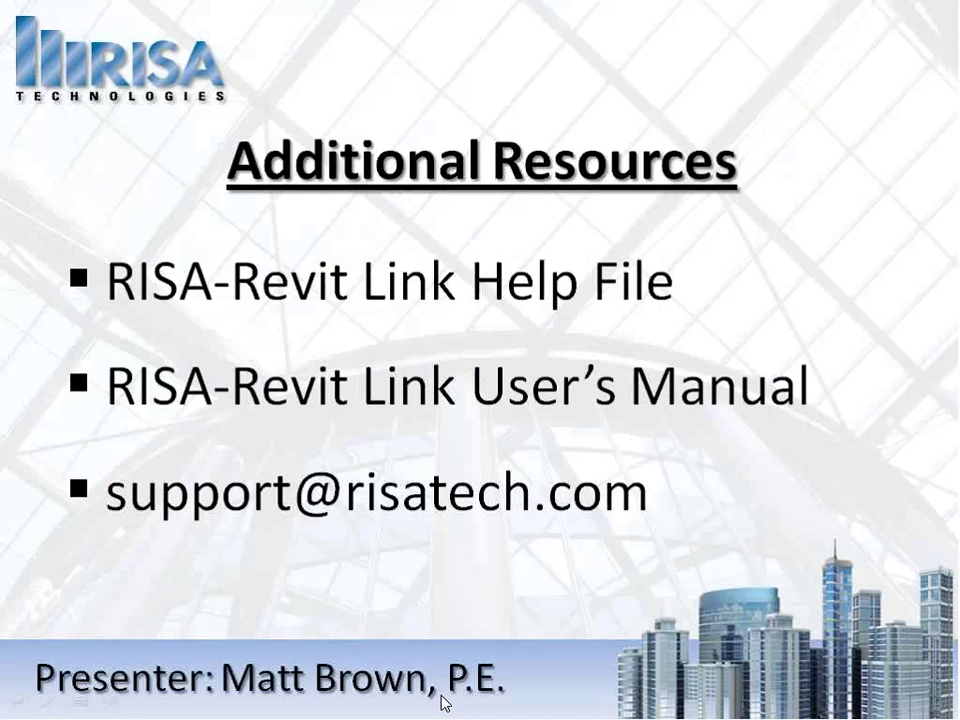